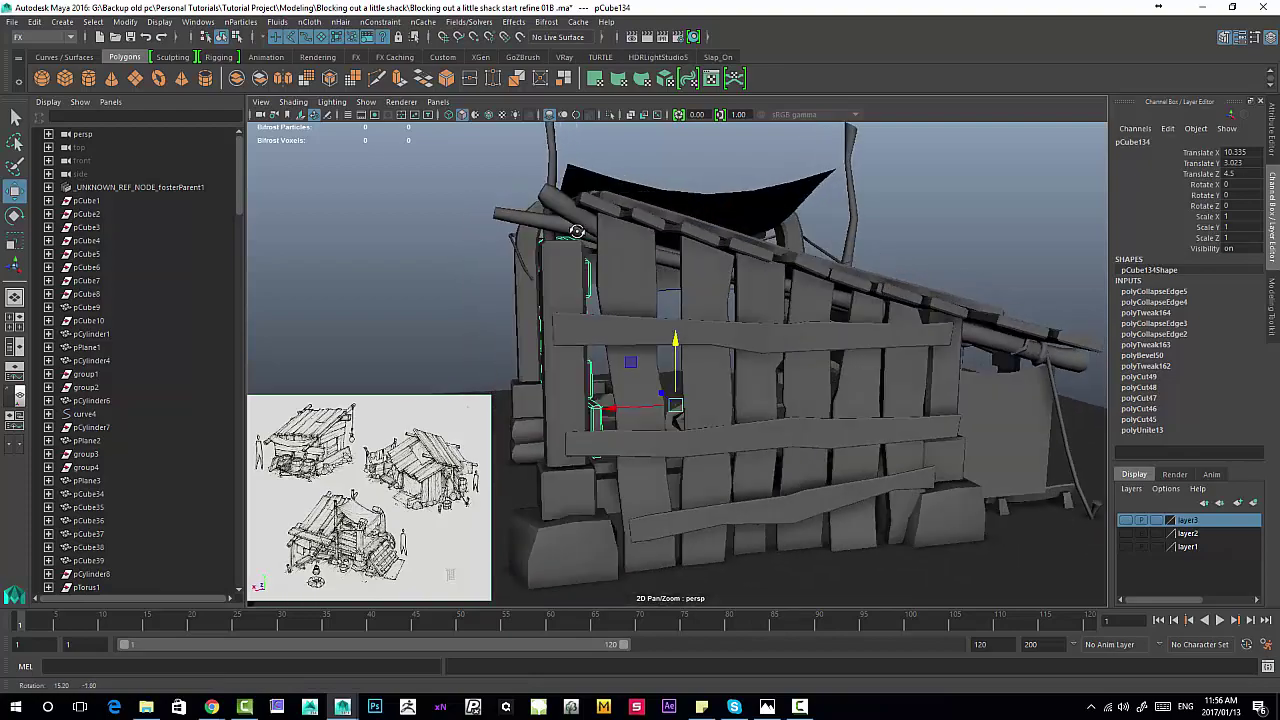
# Step: Examine the blocked-out shack from several sides, including its plank wall, corner post, canopy and entrance ramp
pyautogui.click(760, 278)
pyautogui.keyDown('alt'); pyautogui.moveTo(760, 290); pyautogui.dragTo(745, 424); pyautogui.keyUp('alt')
pyautogui.keyDown('alt'); pyautogui.moveTo(863, 423); pyautogui.dragTo(894, 410, button='right'); pyautogui.keyUp('alt')
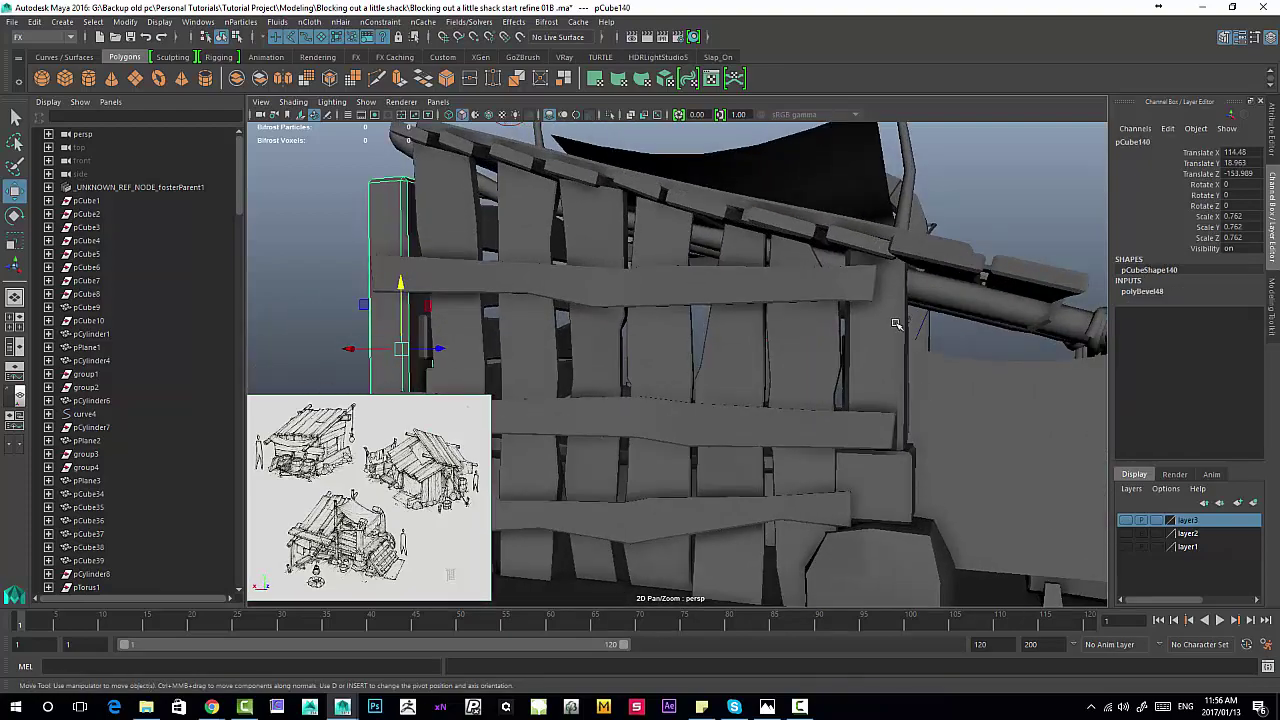
pyautogui.click(896, 323)
pyautogui.keyDown('alt'); pyautogui.moveTo(452, 310); pyautogui.dragTo(735, 336, button='middle'); pyautogui.keyUp('alt')
pyautogui.keyDown('alt'); pyautogui.moveTo(735, 335); pyautogui.dragTo(771, 286); pyautogui.keyUp('alt')
pyautogui.click(788, 255)
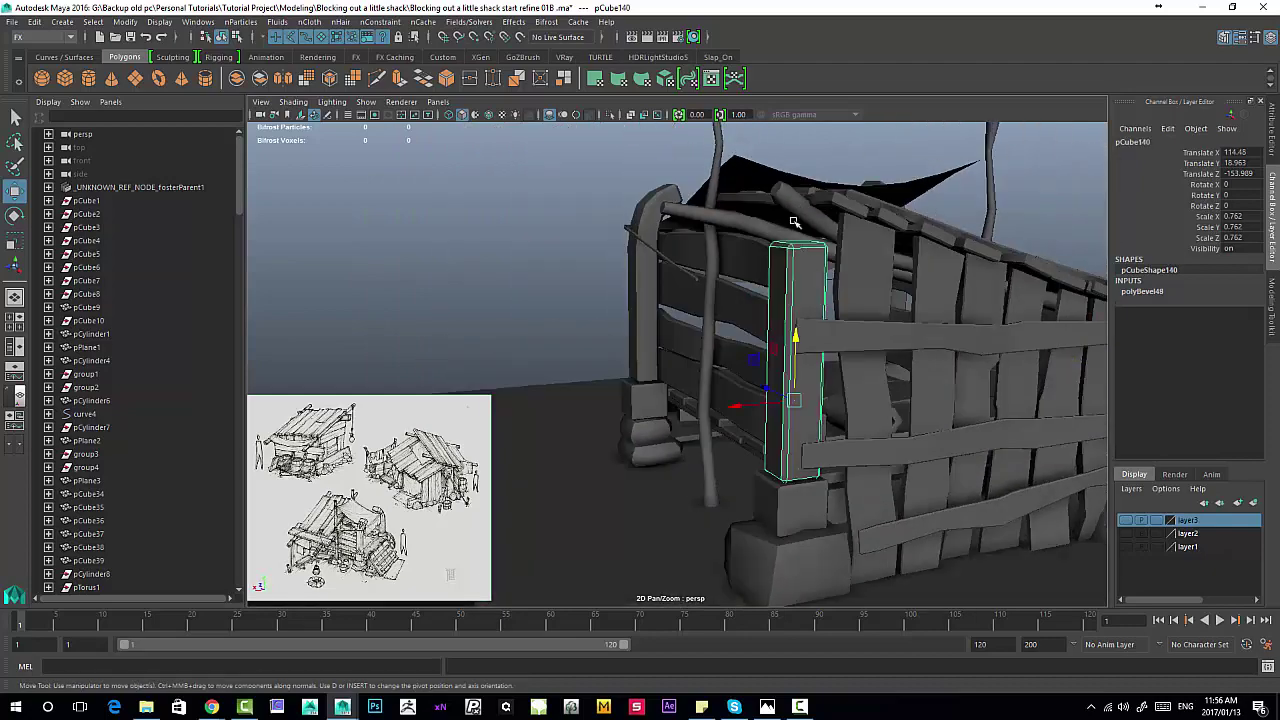
pyautogui.keyDown('alt'); pyautogui.moveTo(790, 246); pyautogui.dragTo(728, 297, button='middle'); pyautogui.keyUp('alt')
pyautogui.keyDown('alt'); pyautogui.moveTo(740, 340); pyautogui.dragTo(843, 400, button='right'); pyautogui.keyUp('alt')
pyautogui.keyDown('alt'); pyautogui.moveTo(843, 400); pyautogui.dragTo(760, 334, button='middle'); pyautogui.keyUp('alt')
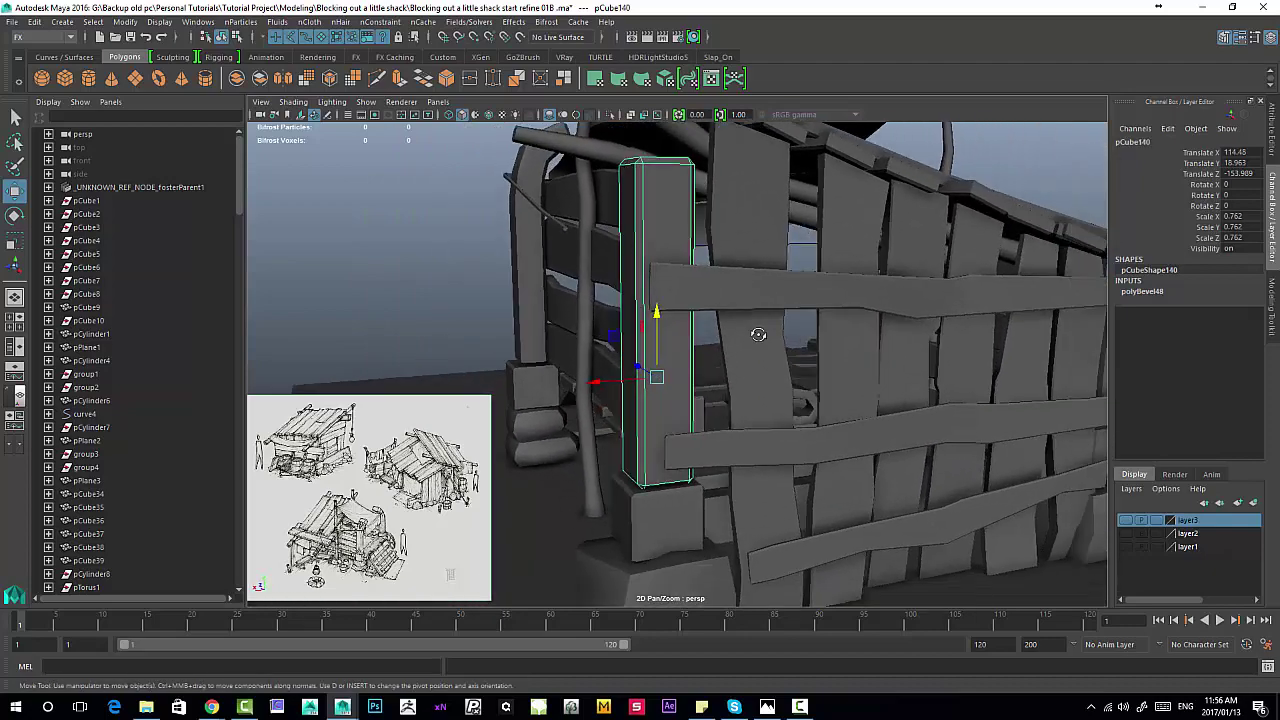
pyautogui.keyDown('alt'); pyautogui.moveTo(760, 334); pyautogui.dragTo(870, 338); pyautogui.keyUp('alt')
pyautogui.keyDown('alt'); pyautogui.moveTo(870, 338); pyautogui.dragTo(792, 336, button='middle'); pyautogui.keyUp('alt')
pyautogui.keyDown('alt'); pyautogui.moveTo(792, 336); pyautogui.dragTo(728, 322, button='right'); pyautogui.keyUp('alt')
pyautogui.keyDown('alt'); pyautogui.moveTo(728, 322); pyautogui.dragTo(930, 350); pyautogui.keyUp('alt')
pyautogui.keyDown('alt'); pyautogui.moveTo(930, 350); pyautogui.dragTo(849, 329, button='middle'); pyautogui.keyUp('alt')
pyautogui.keyDown('alt'); pyautogui.moveTo(849, 329); pyautogui.dragTo(743, 250, button='right'); pyautogui.keyUp('alt')
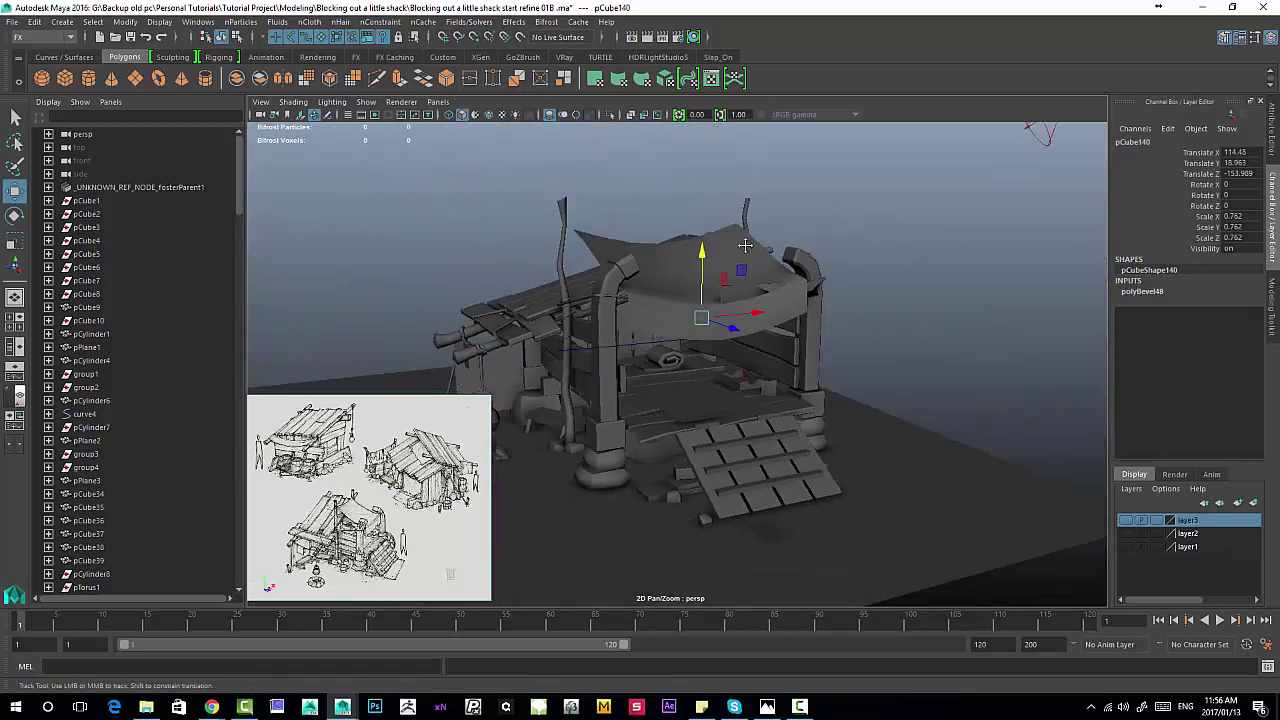
pyautogui.keyDown('alt'); pyautogui.moveTo(715, 275); pyautogui.dragTo(606, 251); pyautogui.keyUp('alt')
pyautogui.keyDown('alt'); pyautogui.moveTo(606, 251); pyautogui.dragTo(690, 270, button='right'); pyautogui.keyUp('alt')
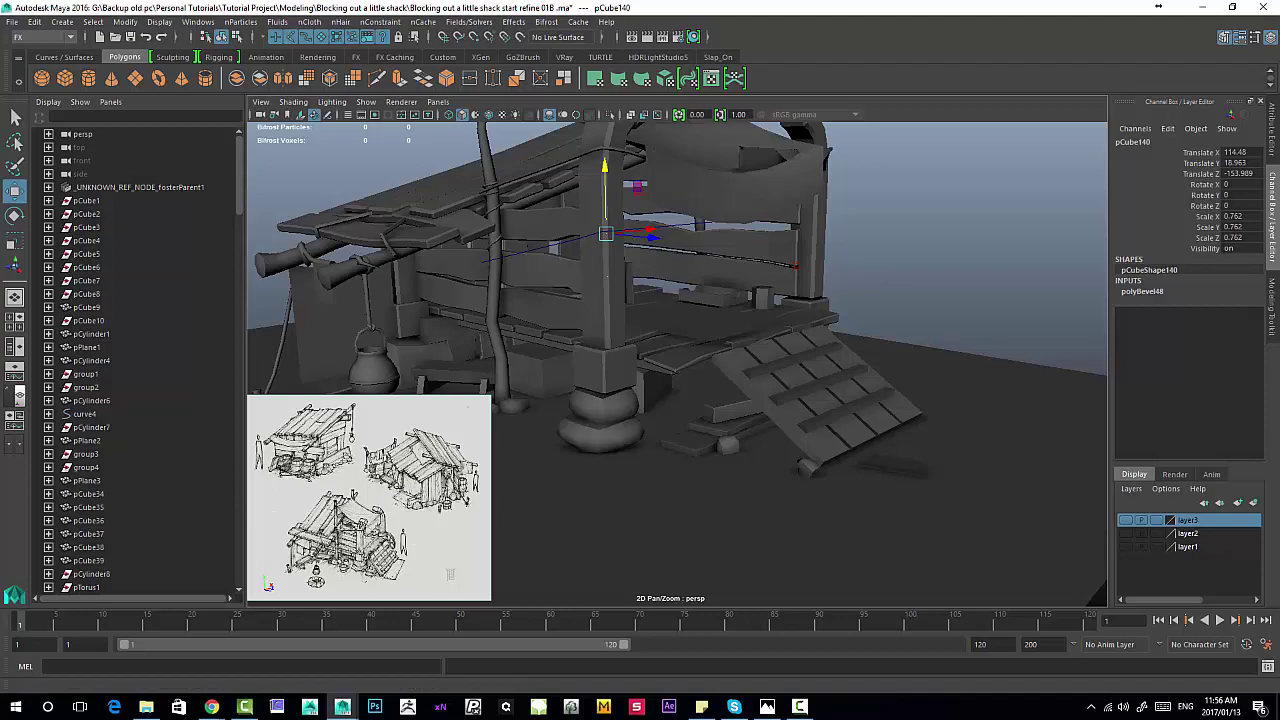
# Step: Bring up the shack reference drawing in Photos and study its canopy, posts and ramp
pyautogui.click(767, 706)
pyautogui.moveTo(454, 64)
pyautogui.mouseDown()
pyautogui.moveTo(577, 63)
pyautogui.moveTo(488, 73)
pyautogui.mouseUp()
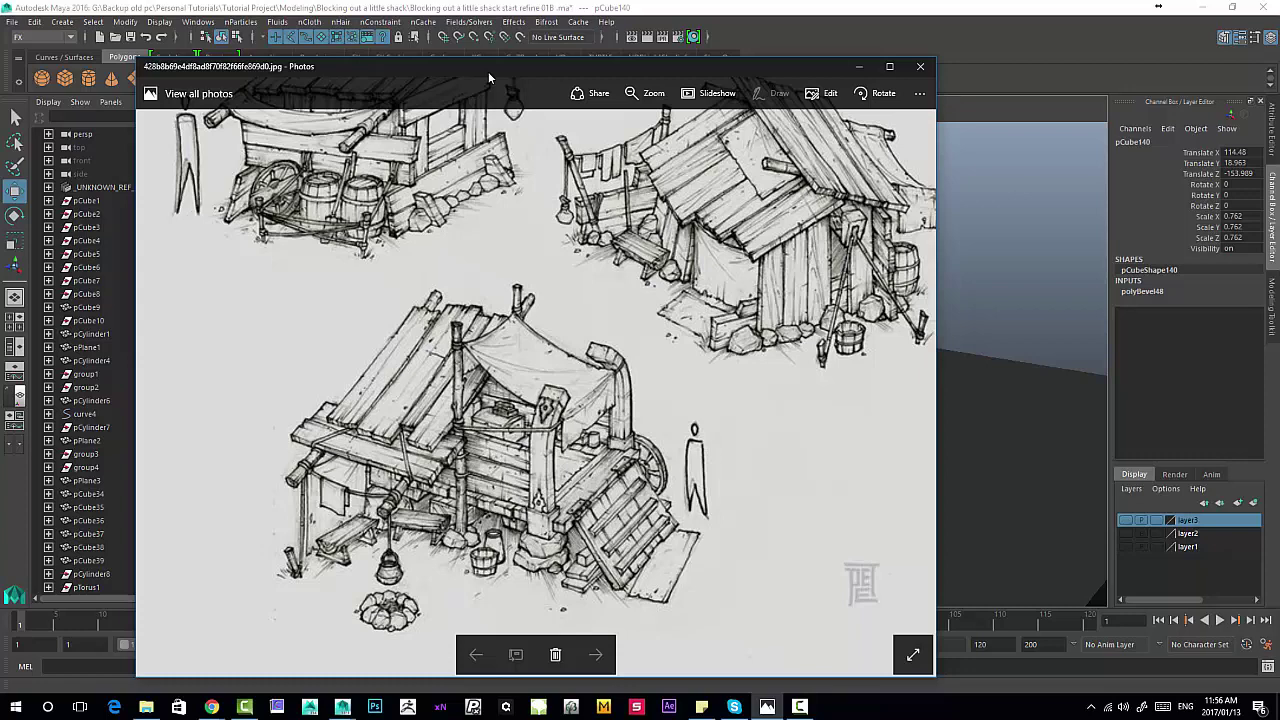
pyautogui.moveTo(757, 72); pyautogui.dragTo(644, 140)
pyautogui.moveTo(150, 303); pyautogui.dragTo(281, 265)
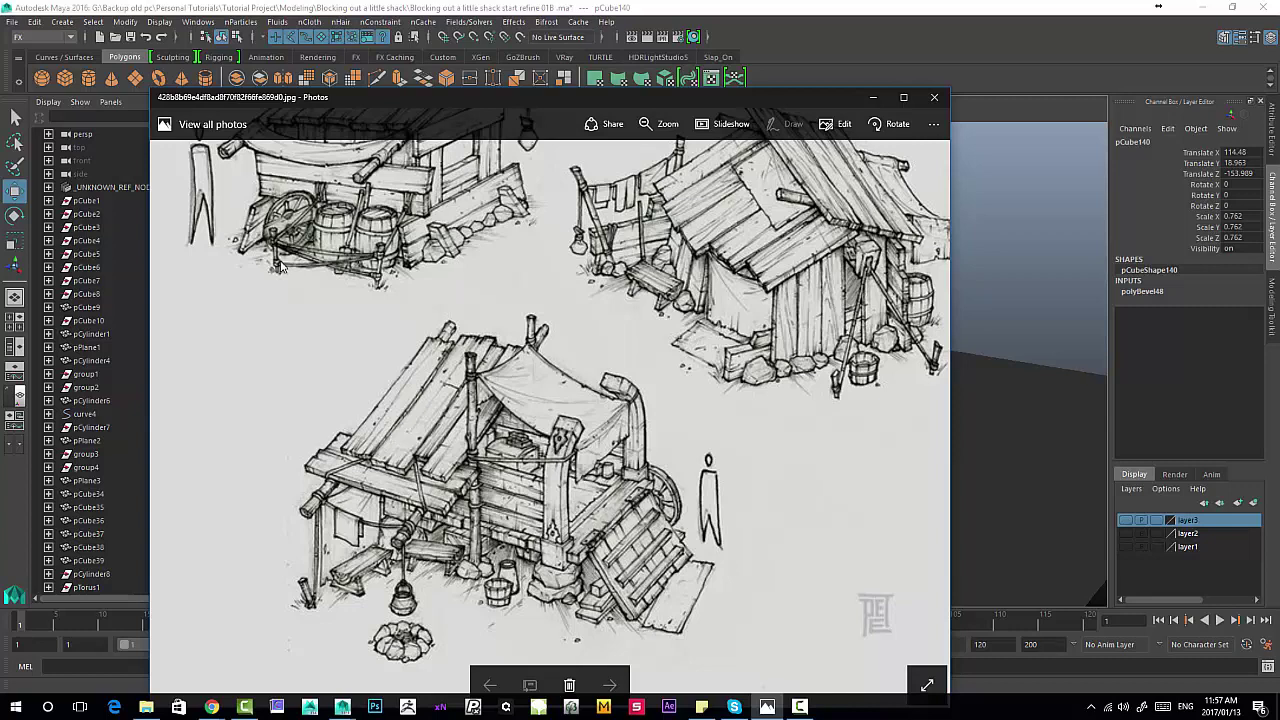
pyautogui.moveTo(775, 99); pyautogui.dragTo(588, 112)
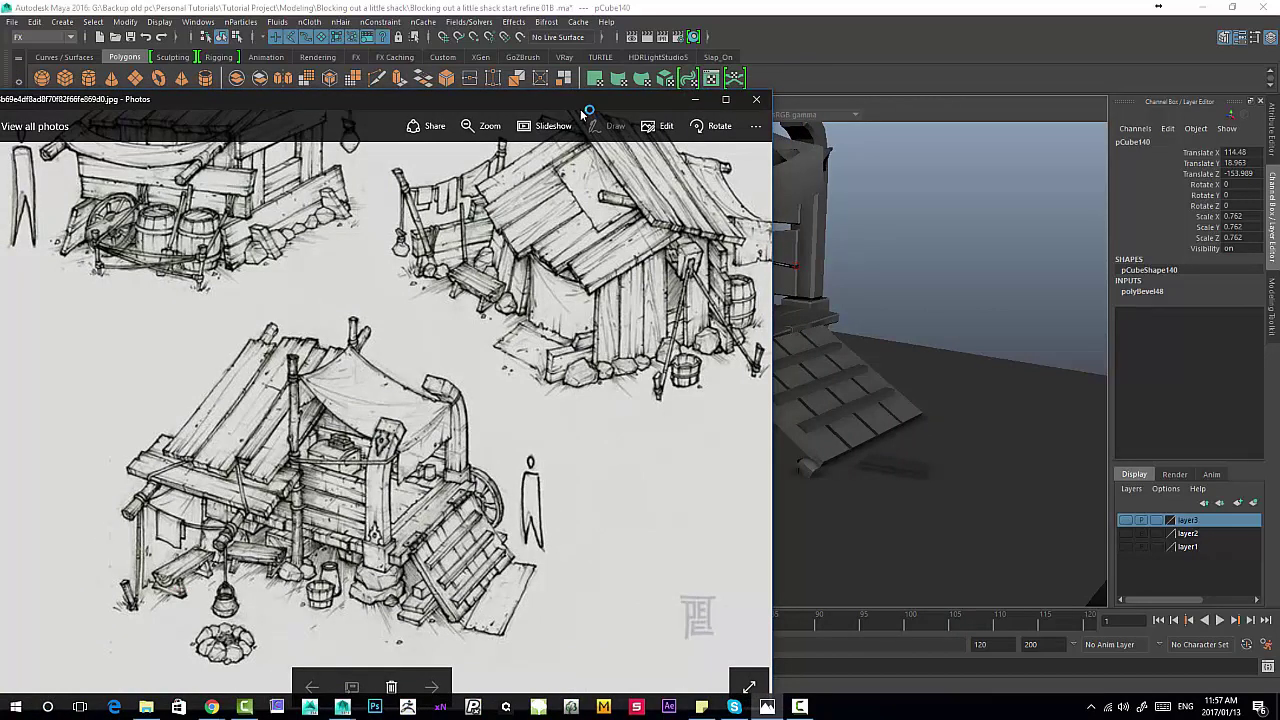
pyautogui.moveTo(588, 112); pyautogui.dragTo(0, 218)
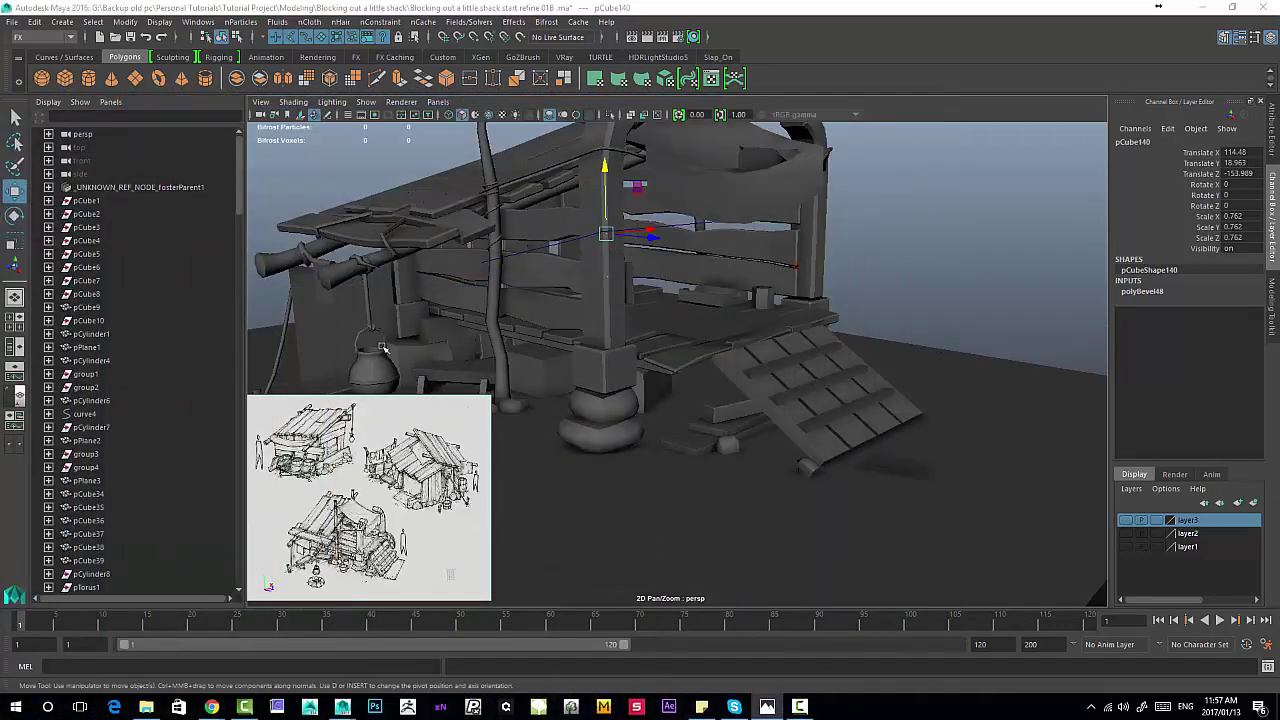
# Step: Inspect the front of the shack model, including the curved front post, its stone base and the ramp
pyautogui.press('alt')
pyautogui.keyDown('alt'); pyautogui.moveTo(876, 349); pyautogui.dragTo(703, 262); pyautogui.keyUp('alt')
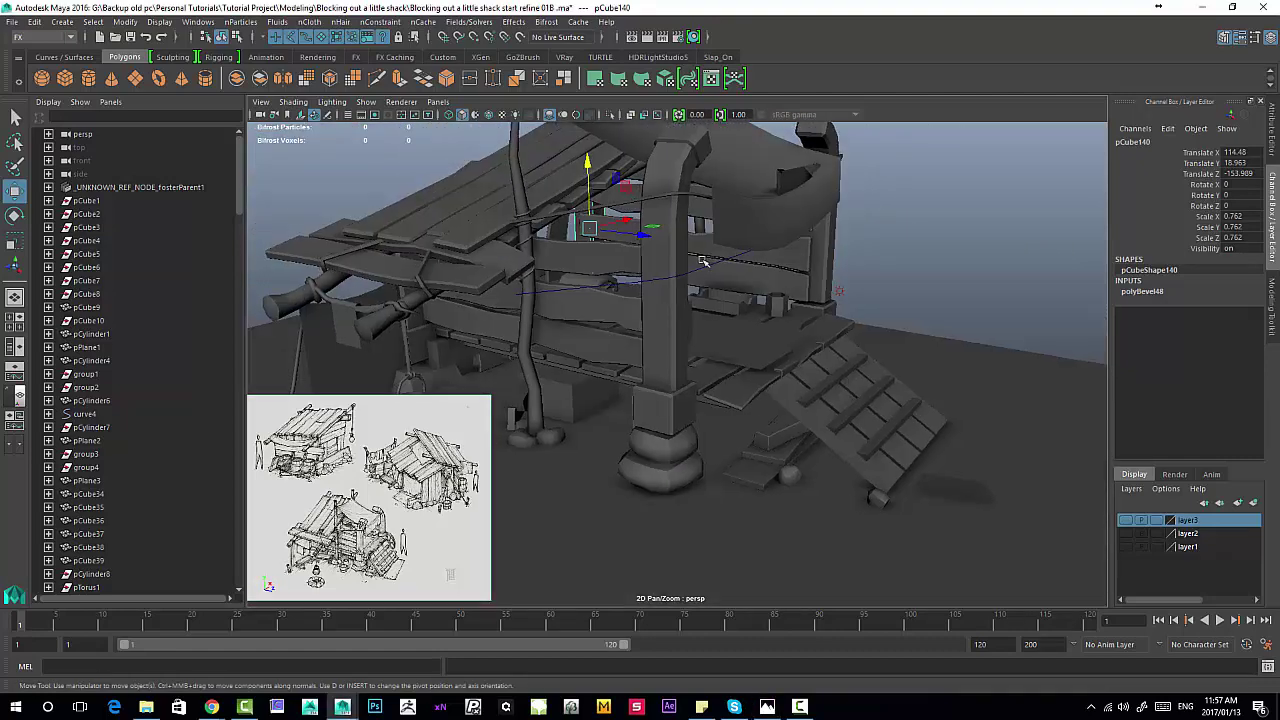
pyautogui.keyDown('alt'); pyautogui.moveTo(703, 262); pyautogui.dragTo(662, 231, button='right'); pyautogui.keyUp('alt')
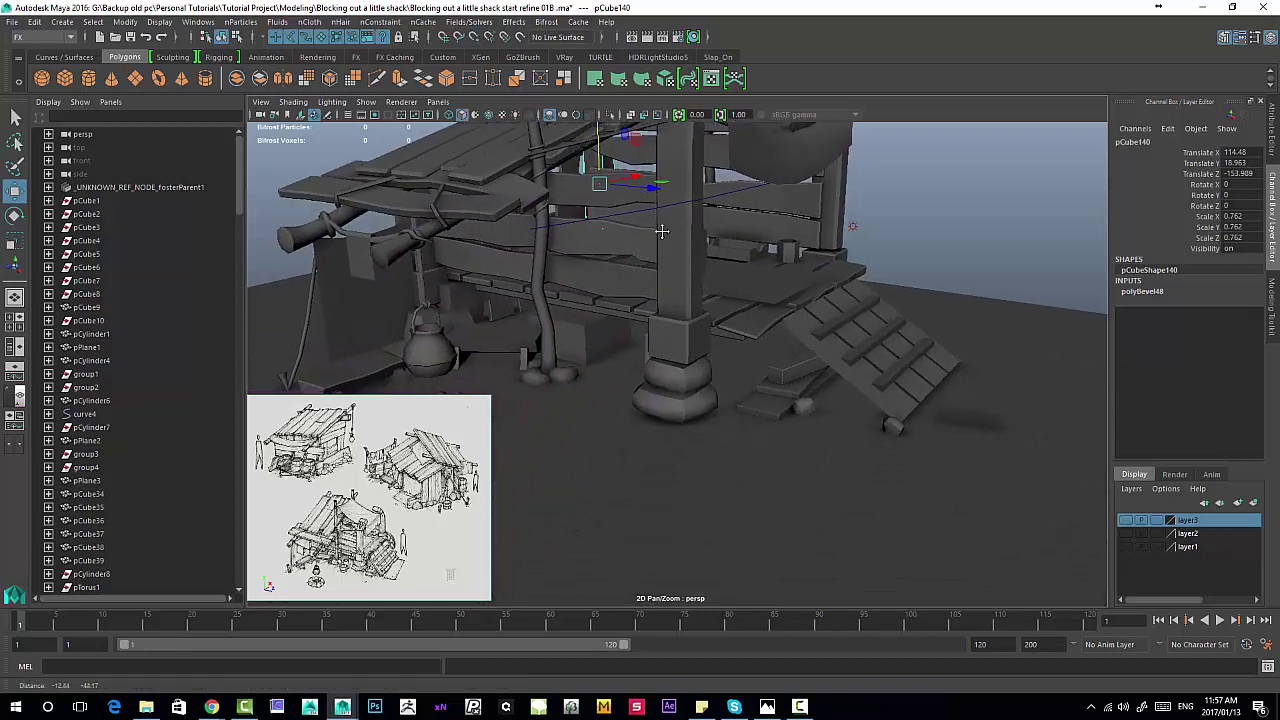
pyautogui.keyDown('alt'); pyautogui.moveTo(662, 231); pyautogui.dragTo(684, 198); pyautogui.keyUp('alt')
pyautogui.keyDown('alt'); pyautogui.moveTo(684, 198); pyautogui.dragTo(666, 303, button='middle'); pyautogui.keyUp('alt')
pyautogui.click(603, 267)
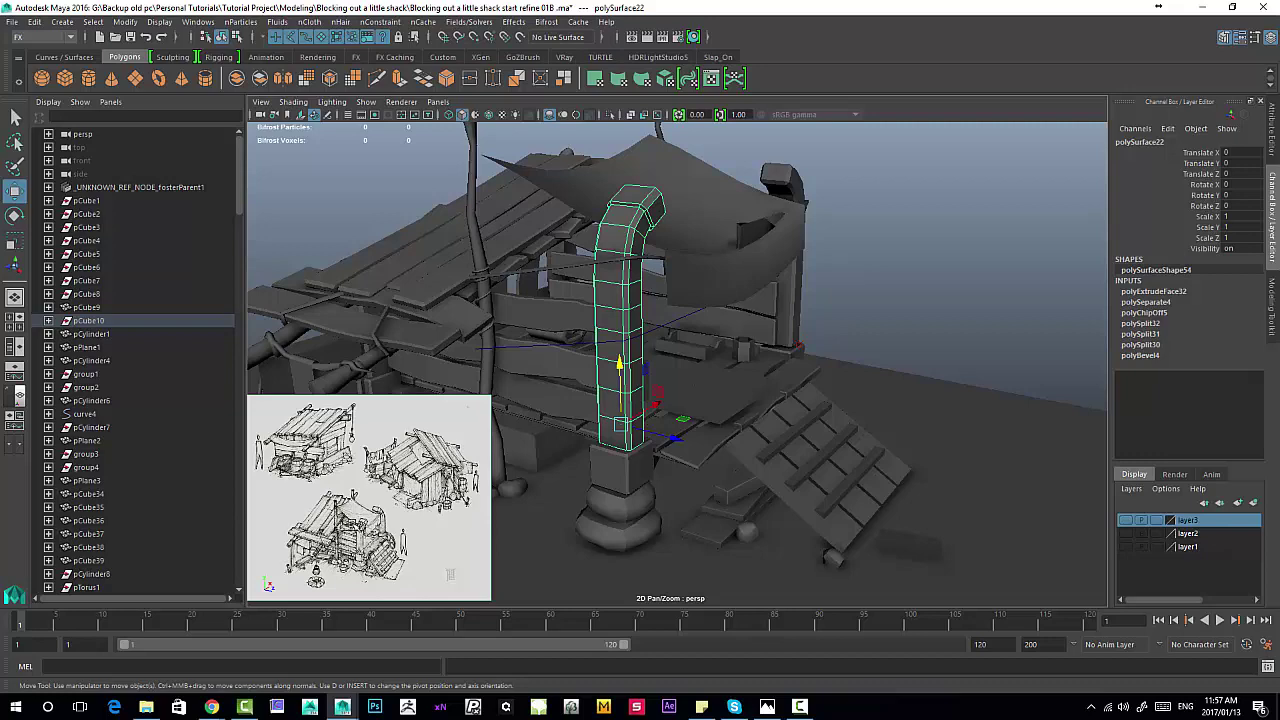
pyautogui.keyDown('alt'); pyautogui.moveTo(779, 247); pyautogui.dragTo(382, 305); pyautogui.keyUp('alt')
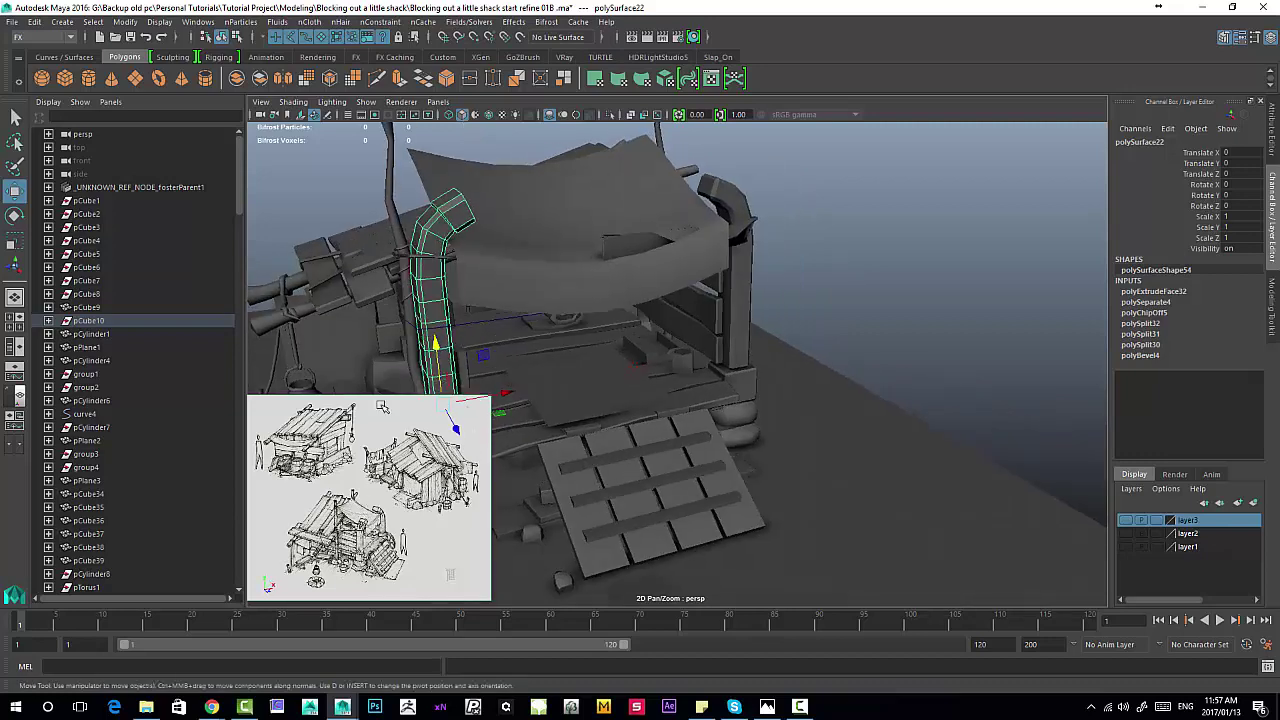
pyautogui.keyDown('alt'); pyautogui.moveTo(525, 260); pyautogui.dragTo(598, 269); pyautogui.keyUp('alt')
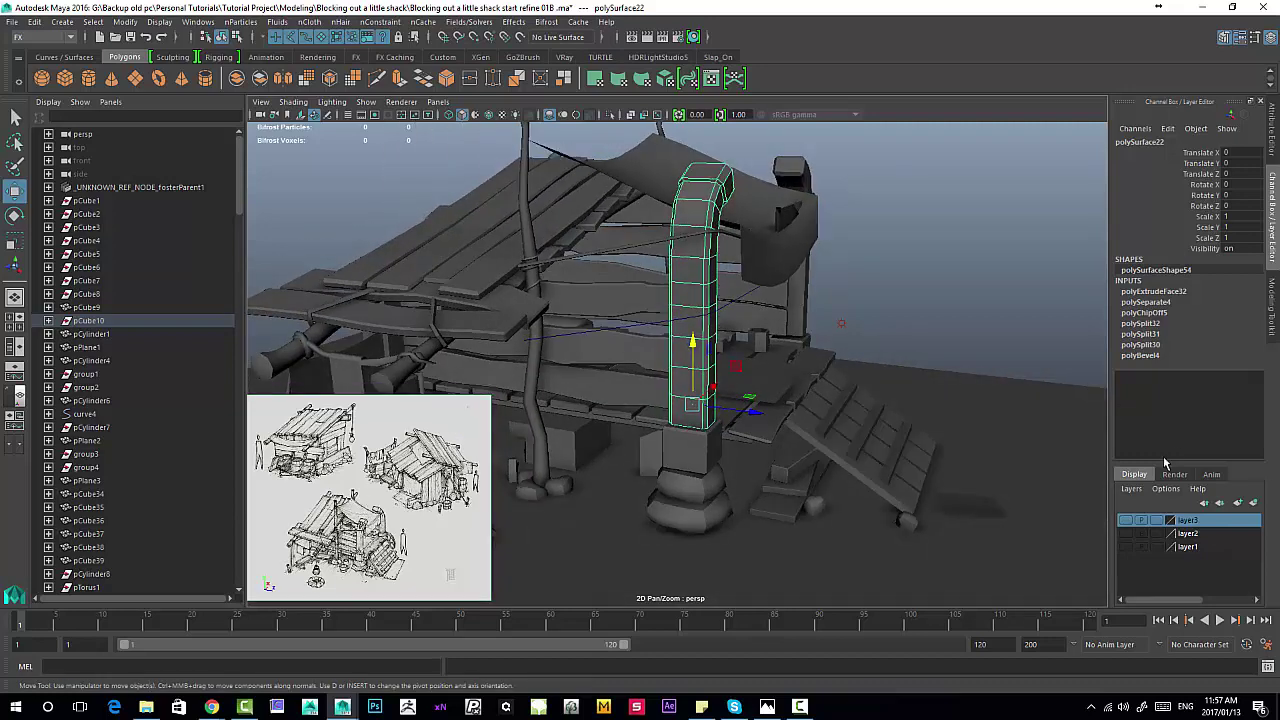
pyautogui.keyDown('alt'); pyautogui.moveTo(1073, 441); pyautogui.dragTo(834, 354, button='middle'); pyautogui.keyUp('alt')
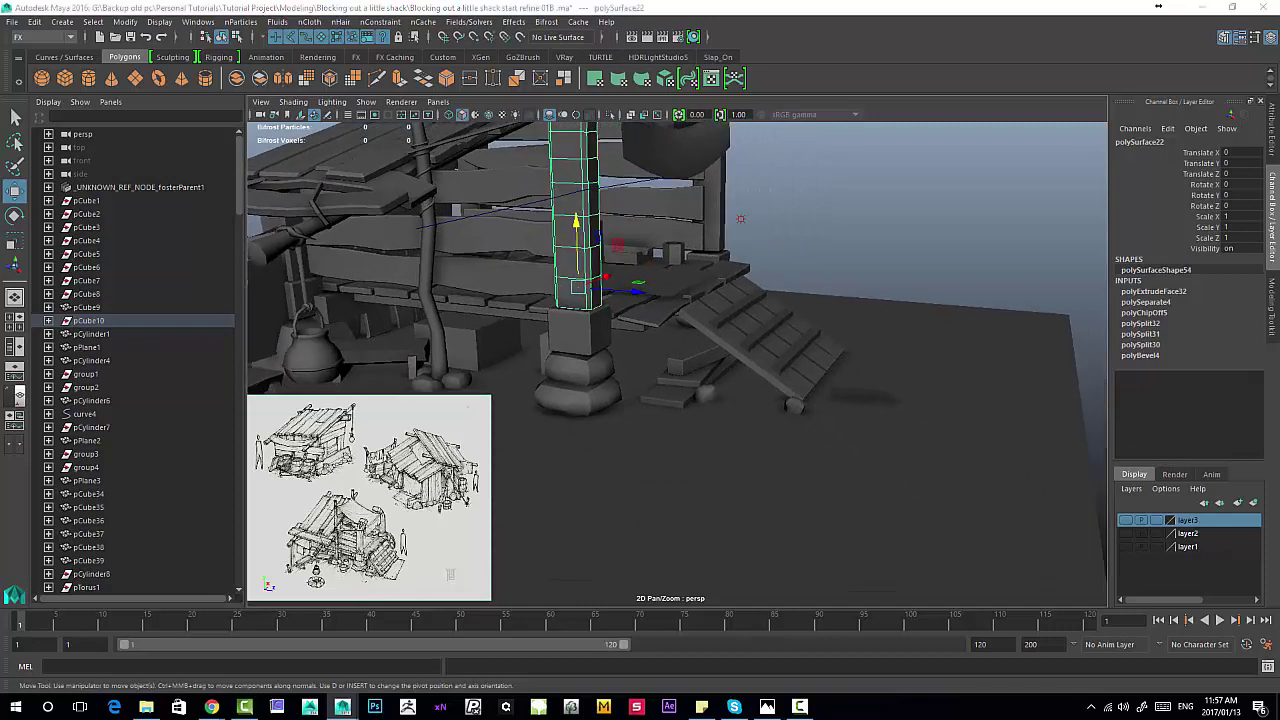
# Step: Review the reference drawing in Photos again, then compare the shack's front area and clear the selection
pyautogui.click(767, 707)
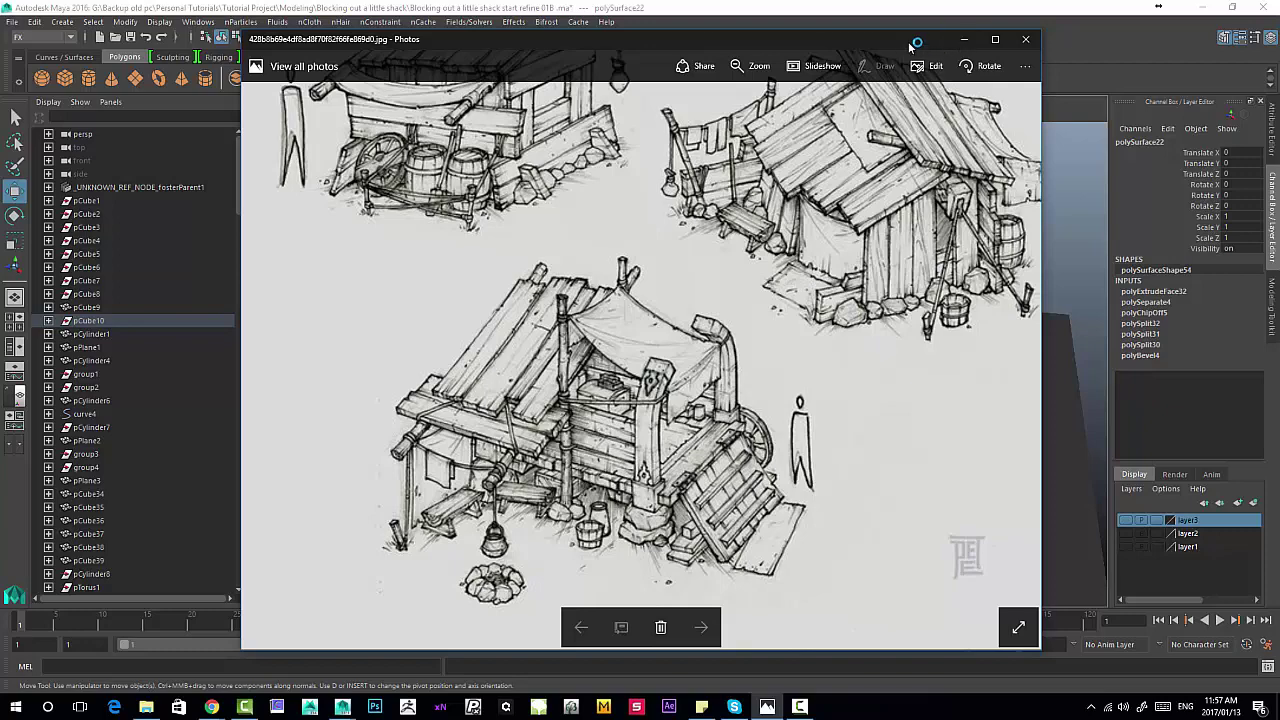
pyautogui.moveTo(925, 42); pyautogui.dragTo(0, 45)
pyautogui.keyDown('alt'); pyautogui.moveTo(857, 421); pyautogui.dragTo(757, 425); pyautogui.keyUp('alt')
pyautogui.keyDown('alt'); pyautogui.moveTo(694, 257); pyautogui.dragTo(825, 215); pyautogui.keyUp('alt')
pyautogui.click(825, 215)
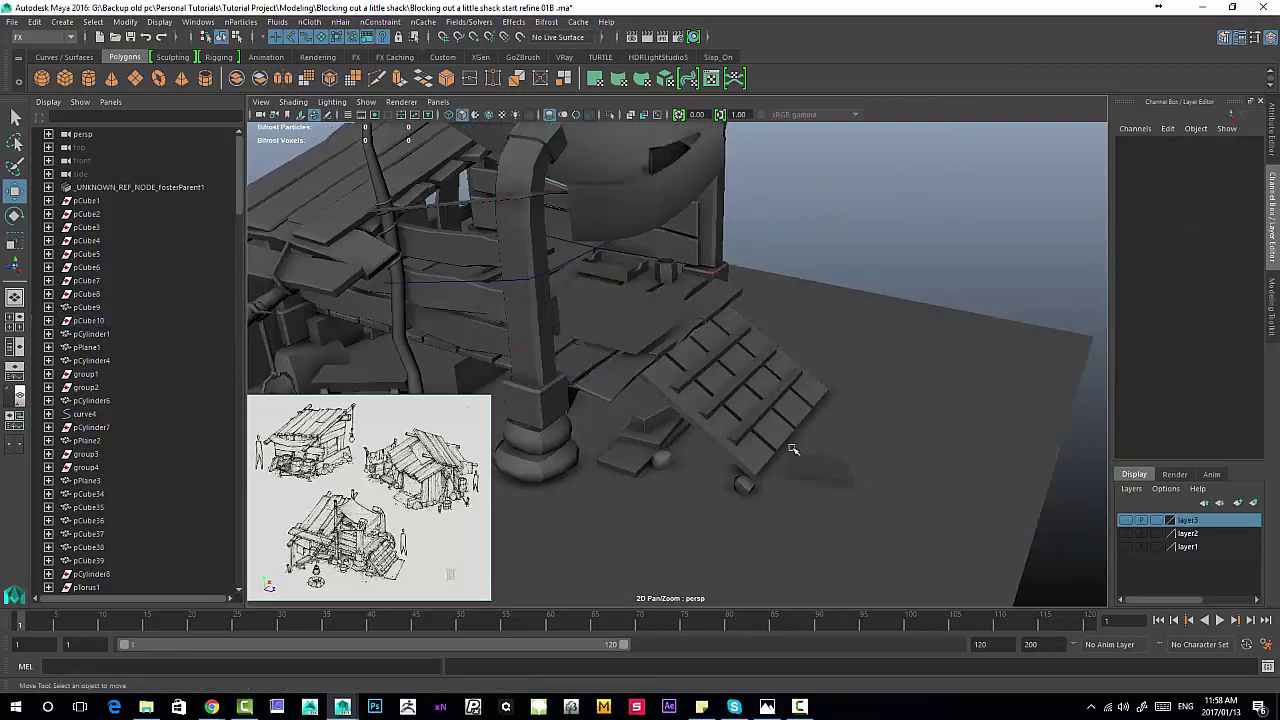
# Step: Switch to the Modeling menu set and activate the Quad Draw tool from the Modeling Toolkit
pyautogui.click(1224, 40)
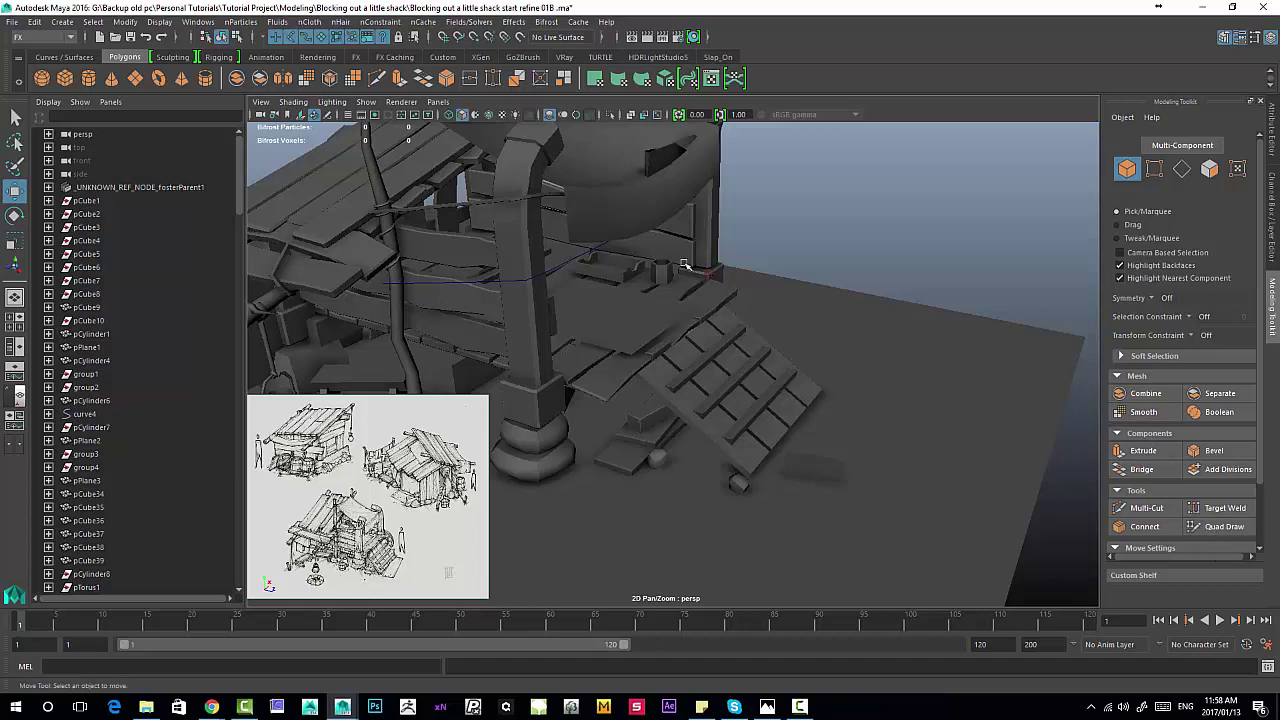
pyautogui.click(26, 40)
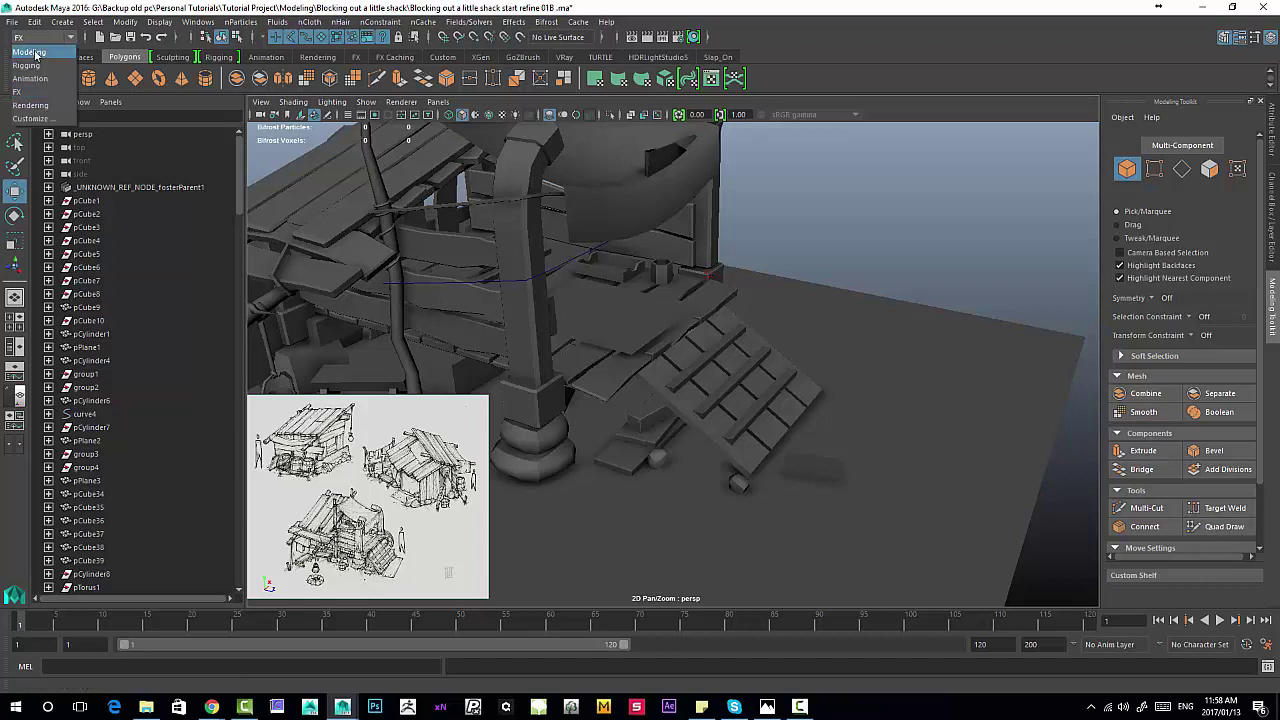
pyautogui.click(38, 52)
pyautogui.click(316, 22)
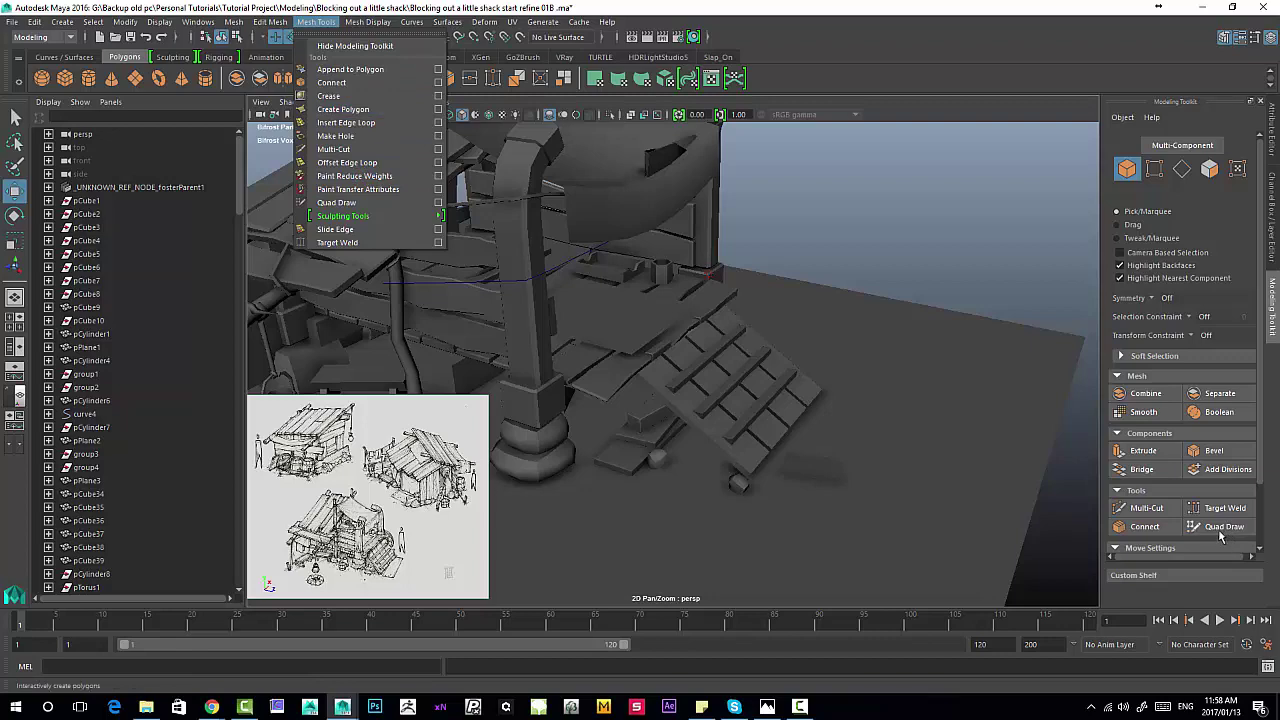
pyautogui.click(1220, 527)
# Step: Drop scattered Quad Draw dots in the empty space beyond the ground plane beside the shack
pyautogui.scroll(-4, 301, 318)
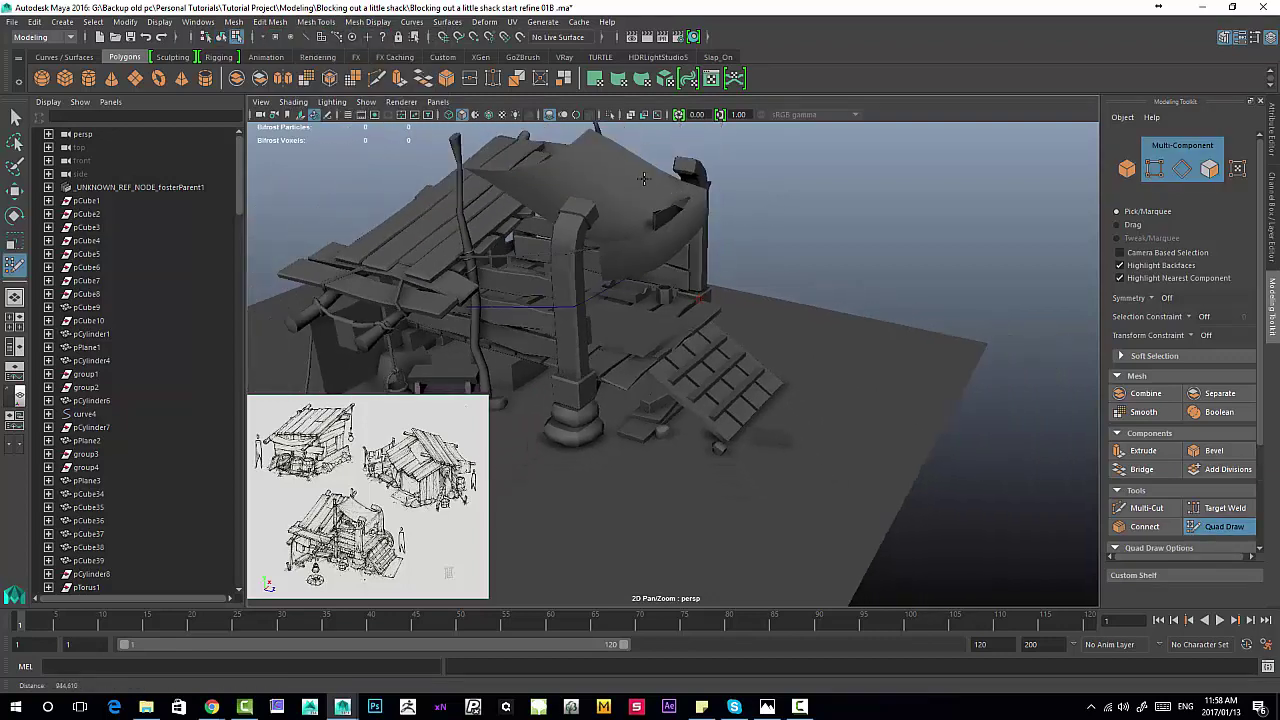
pyautogui.keyDown('alt'); pyautogui.moveTo(765, 277); pyautogui.dragTo(811, 286); pyautogui.keyUp('alt')
pyautogui.keyDown('alt'); pyautogui.moveTo(811, 286); pyautogui.dragTo(710, 211, button='middle'); pyautogui.keyUp('alt')
pyautogui.keyDown('alt'); pyautogui.moveTo(757, 283); pyautogui.dragTo(946, 280, button='right'); pyautogui.keyUp('alt')
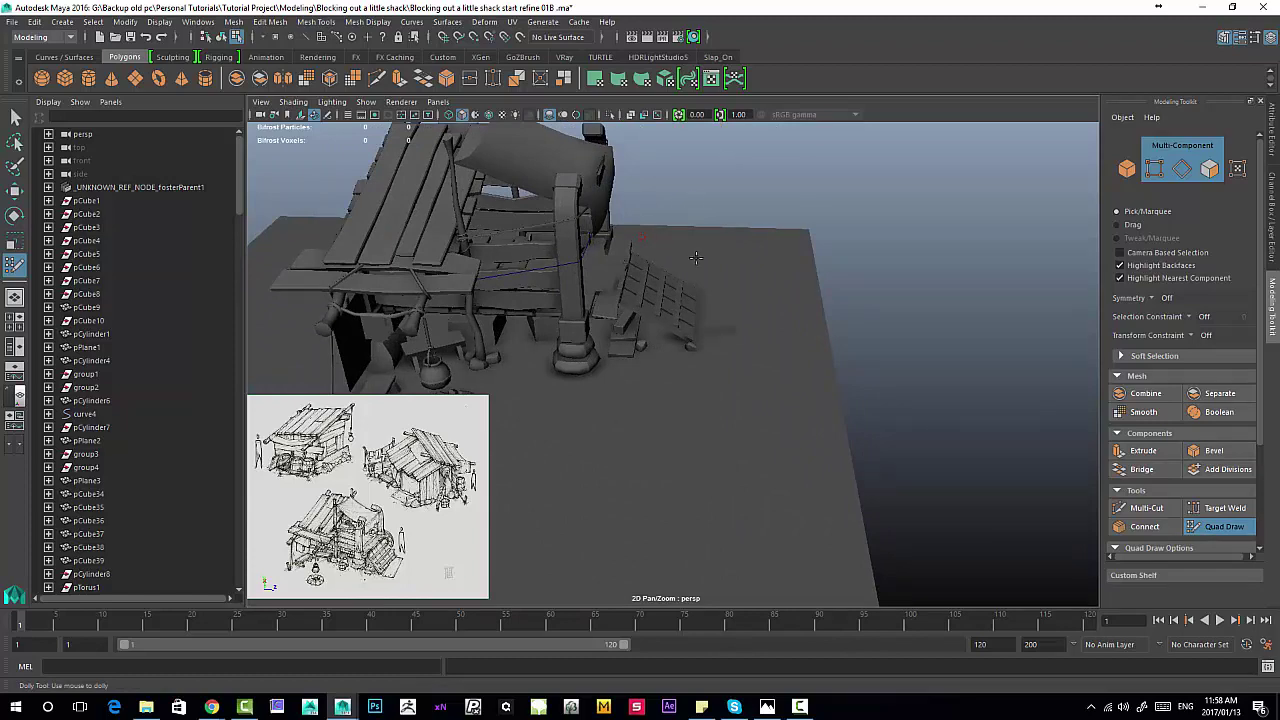
pyautogui.keyDown('alt'); pyautogui.moveTo(701, 259); pyautogui.dragTo(741, 390); pyautogui.keyUp('alt')
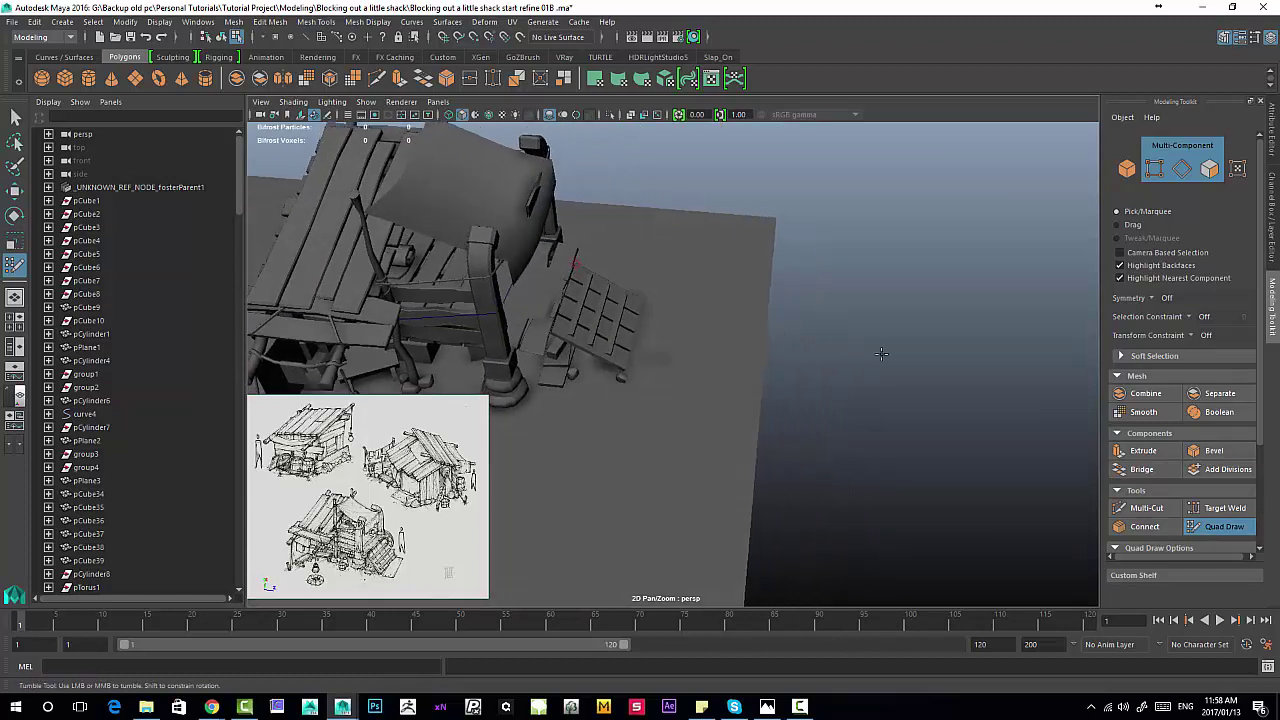
pyautogui.click(944, 290)
pyautogui.click(878, 326)
pyautogui.click(861, 406)
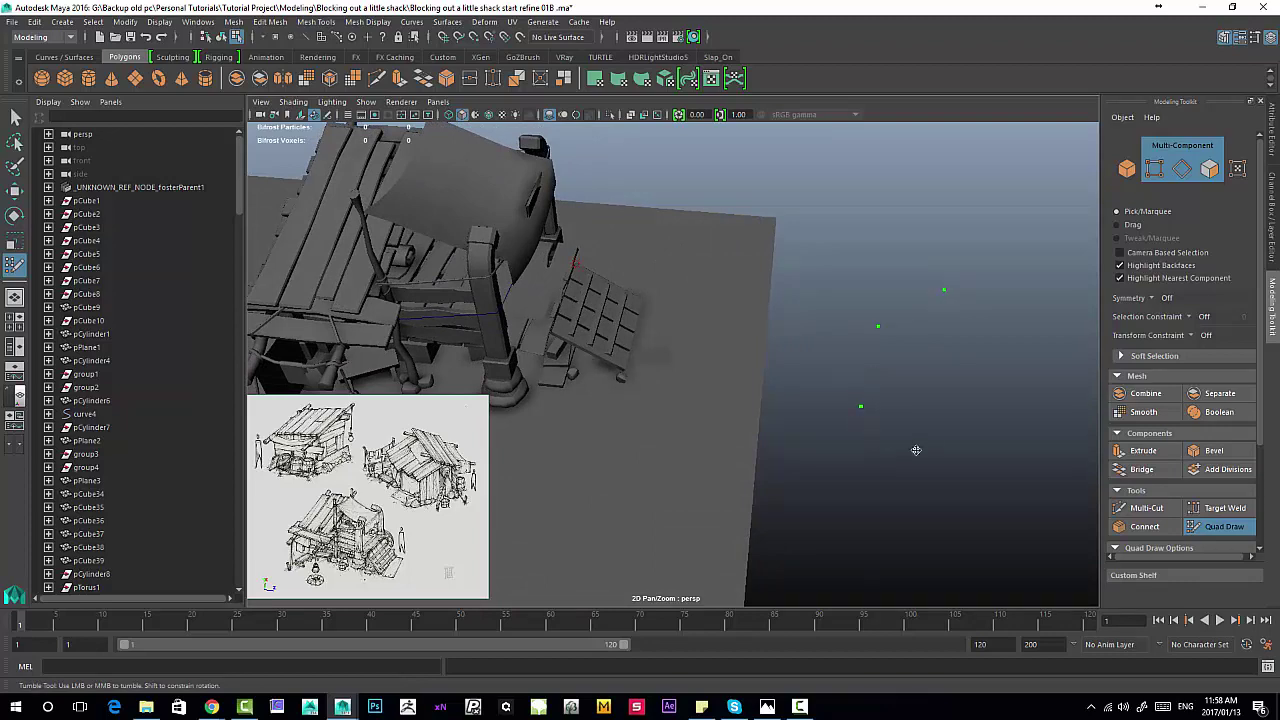
pyautogui.click(1015, 348)
pyautogui.click(1003, 313)
# Step: Add another Quad Draw dot and reposition several of the existing dots into a looser grid
pyautogui.moveTo(908, 348)
pyautogui.keyDown('alt'); pyautogui.mouseDown()
pyautogui.moveTo(880, 355)
pyautogui.moveTo(842, 250)
pyautogui.moveTo(875, 250)
pyautogui.moveTo(755, 278)
pyautogui.moveTo(810, 290)
pyautogui.mouseUp(); pyautogui.keyUp('alt')
pyautogui.keyDown('alt'); pyautogui.moveTo(810, 290); pyautogui.dragTo(695, 280, button='middle'); pyautogui.keyUp('alt')
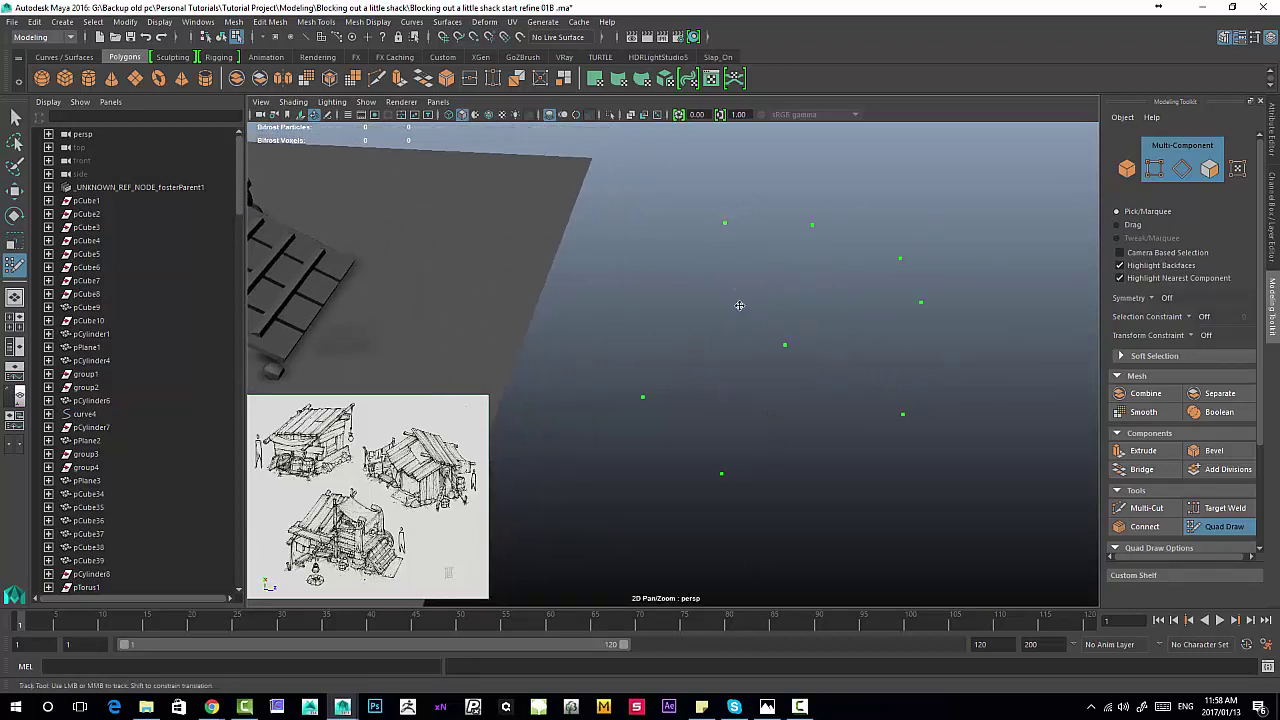
pyautogui.click(677, 294)
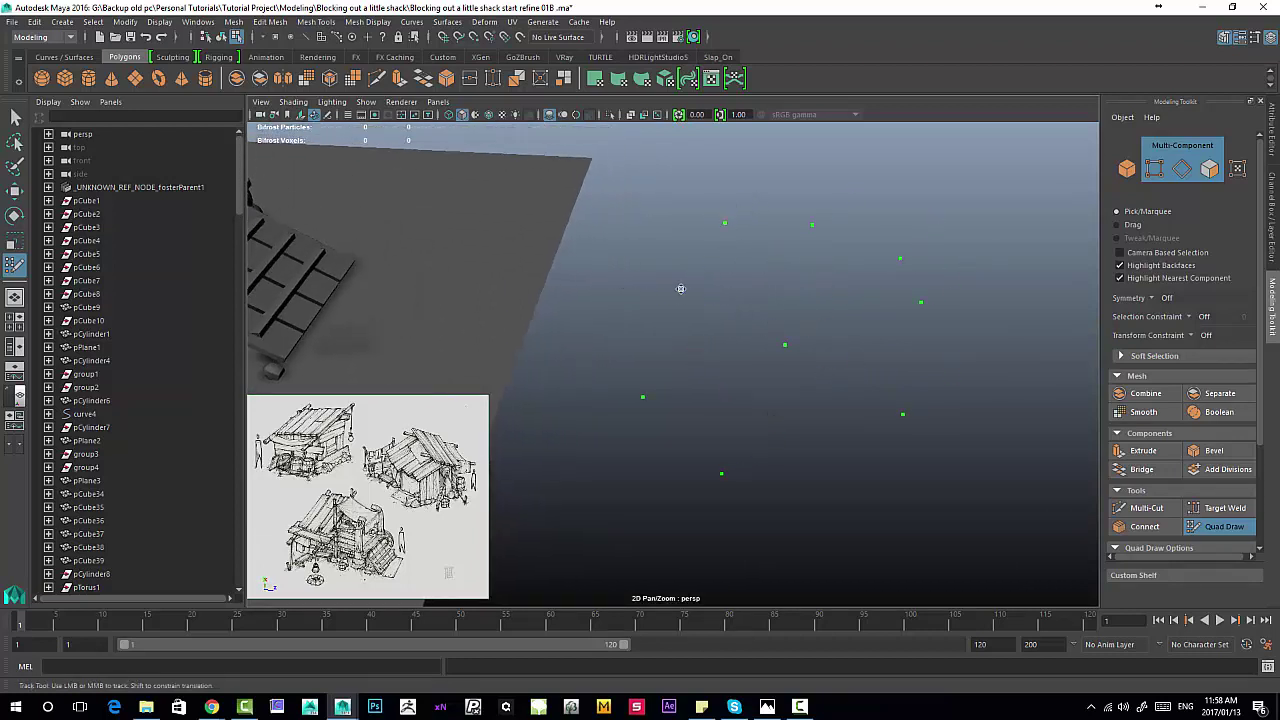
pyautogui.click(812, 226)
pyautogui.moveTo(899, 258); pyautogui.dragTo(888, 264)
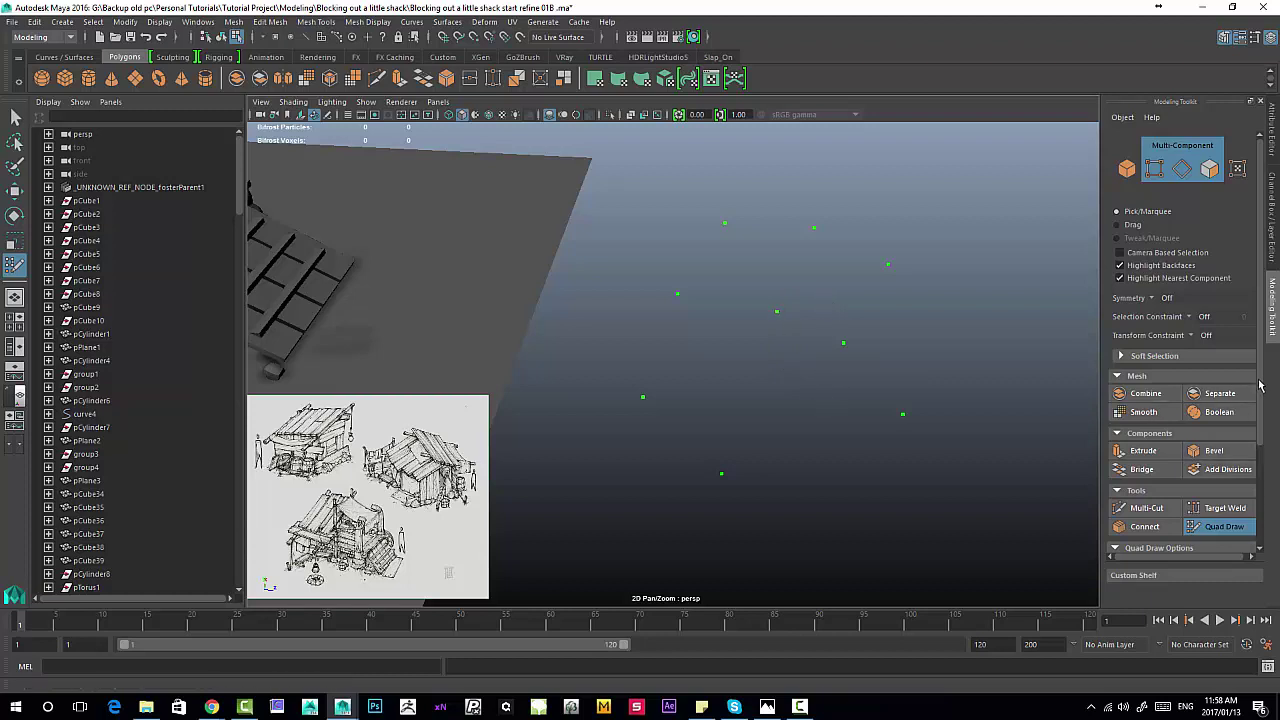
# Step: Expand the Keyboard/Mouse Shortcuts reference in the Quad Draw options and read the dot and geometry controls
pyautogui.scroll(-3, 1158, 470)
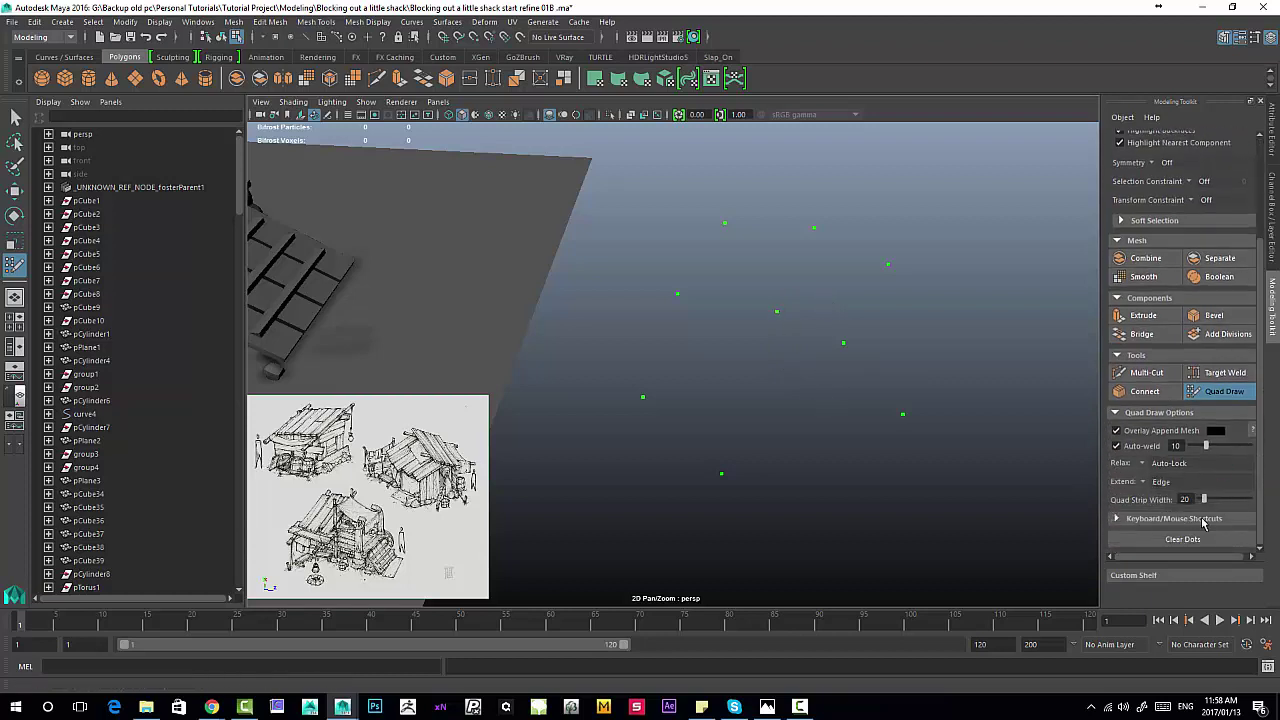
pyautogui.click(1127, 519)
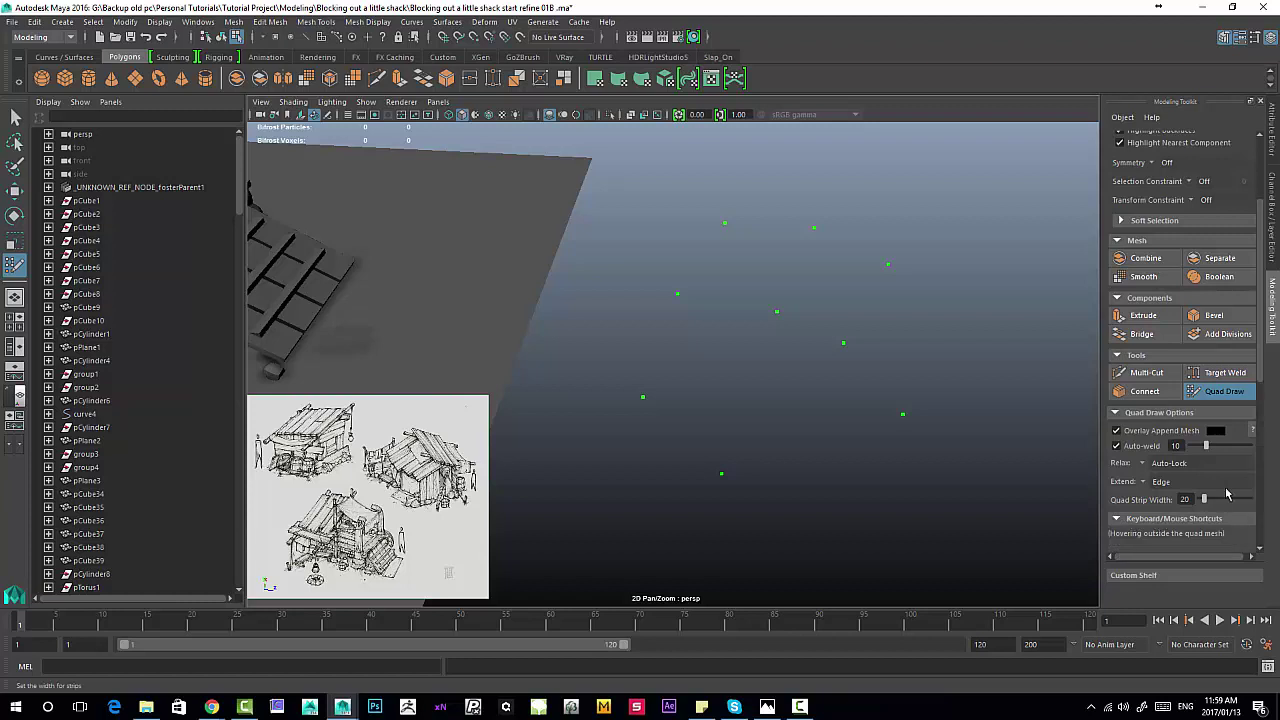
pyautogui.scroll(-5, 1133, 350)
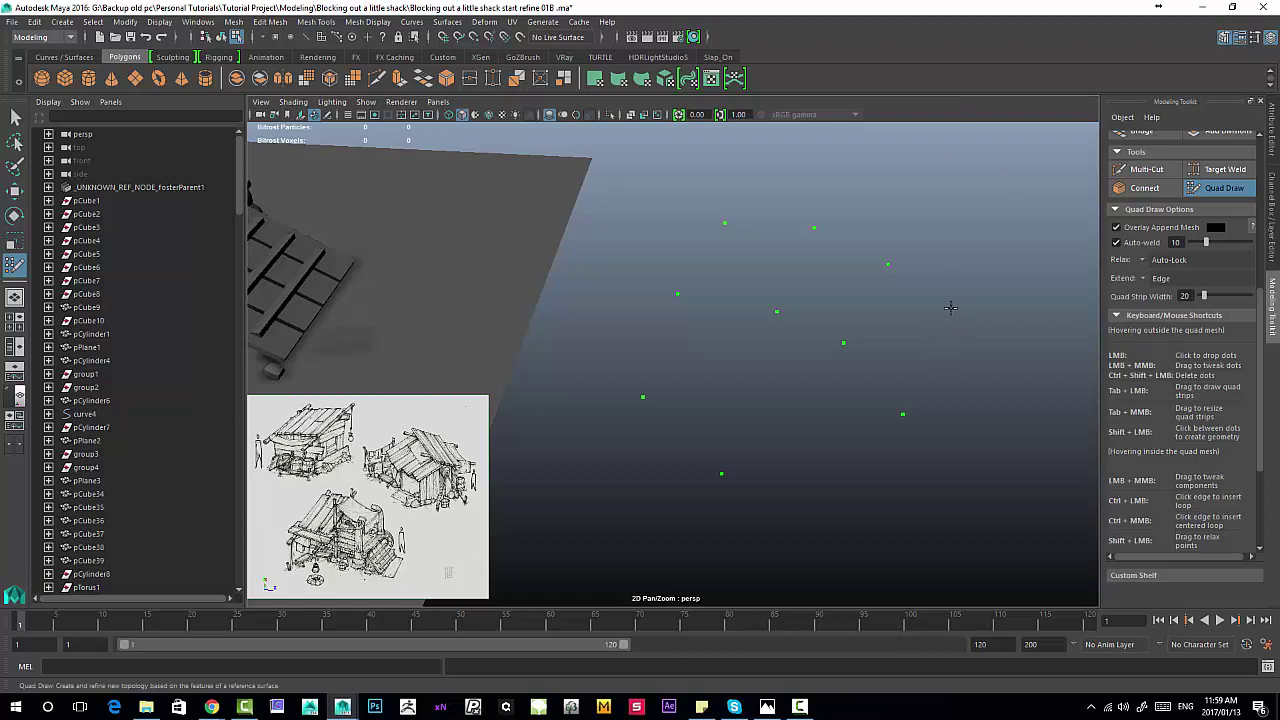
# Step: Drop four more dots among the existing ones and try to fill a face between neighbouring dots
pyautogui.click(727, 233)
pyautogui.click(865, 293)
pyautogui.click(818, 251)
pyautogui.click(745, 286)
pyautogui.keyDown('shift'); pyautogui.click(705, 268); pyautogui.keyUp('shift')
# Step: Delete the surplus Quad Draw dots one by one, keeping a few near the upper part of the cluster
pyautogui.keyDown('ctrl'); pyautogui.keyDown('shift'); pyautogui.click(725, 222); pyautogui.keyUp('shift'); pyautogui.keyUp('ctrl')
pyautogui.keyDown('ctrl'); pyautogui.keyDown('shift'); pyautogui.click(677, 293); pyautogui.keyUp('shift'); pyautogui.keyUp('ctrl')
pyautogui.keyDown('ctrl'); pyautogui.keyDown('shift'); pyautogui.click(745, 285); pyautogui.keyUp('shift'); pyautogui.keyUp('ctrl')
pyautogui.keyDown('ctrl'); pyautogui.keyDown('shift'); pyautogui.click(776, 311); pyautogui.keyUp('shift'); pyautogui.keyUp('ctrl')
pyautogui.keyDown('ctrl'); pyautogui.keyDown('shift'); pyautogui.click(792, 311); pyautogui.keyUp('shift'); pyautogui.keyUp('ctrl')
pyautogui.keyDown('ctrl'); pyautogui.keyDown('shift'); pyautogui.click(780, 242); pyautogui.keyUp('shift'); pyautogui.keyUp('ctrl')
pyautogui.keyDown('ctrl'); pyautogui.keyDown('shift'); pyautogui.click(642, 398); pyautogui.keyUp('shift'); pyautogui.keyUp('ctrl')
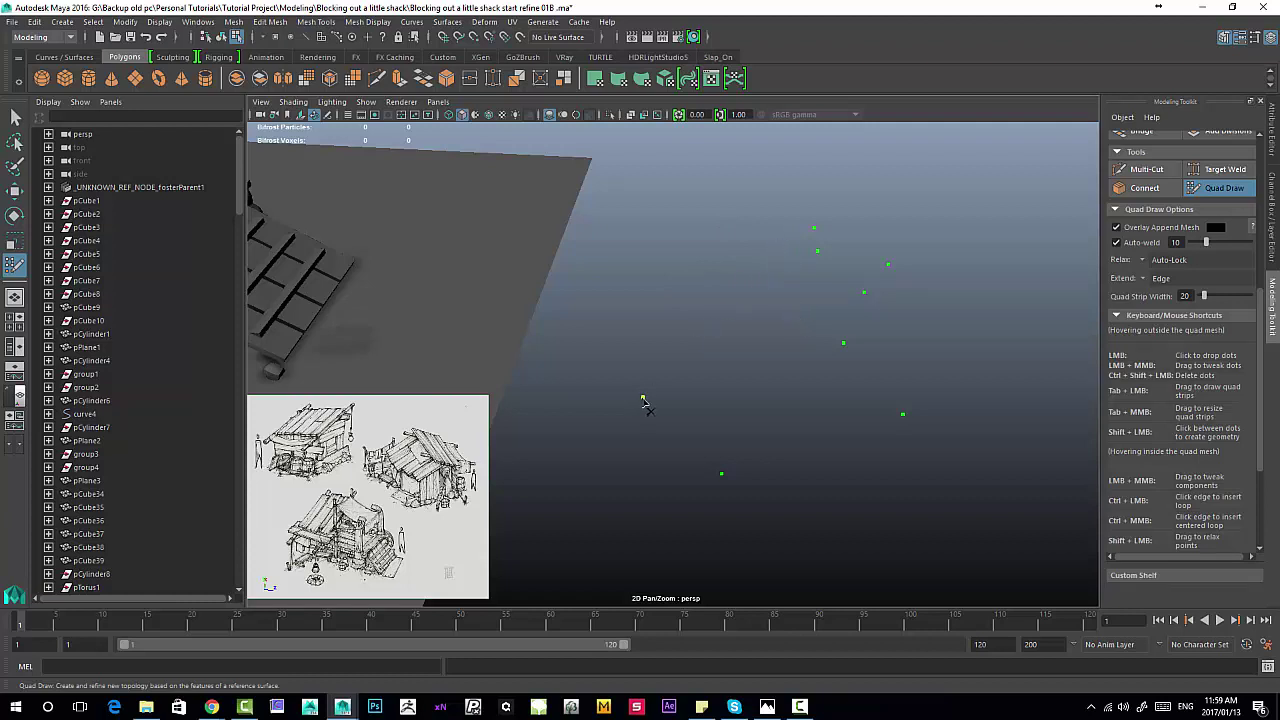
pyautogui.keyDown('ctrl'); pyautogui.keyDown('shift'); pyautogui.click(721, 474); pyautogui.keyUp('shift'); pyautogui.keyUp('ctrl')
pyautogui.keyDown('ctrl'); pyautogui.keyDown('shift'); pyautogui.click(902, 414); pyautogui.keyUp('shift'); pyautogui.keyUp('ctrl')
pyautogui.keyDown('ctrl'); pyautogui.keyDown('shift'); pyautogui.click(843, 344); pyautogui.keyUp('shift'); pyautogui.keyUp('ctrl')
pyautogui.keyDown('ctrl'); pyautogui.keyDown('shift'); pyautogui.click(864, 292); pyautogui.keyUp('shift'); pyautogui.keyUp('ctrl')
# Step: Fill a quad face between the remaining four dots and tweak the face's position and lower edge
pyautogui.keyDown('shift'); pyautogui.click(829, 253); pyautogui.keyUp('shift')
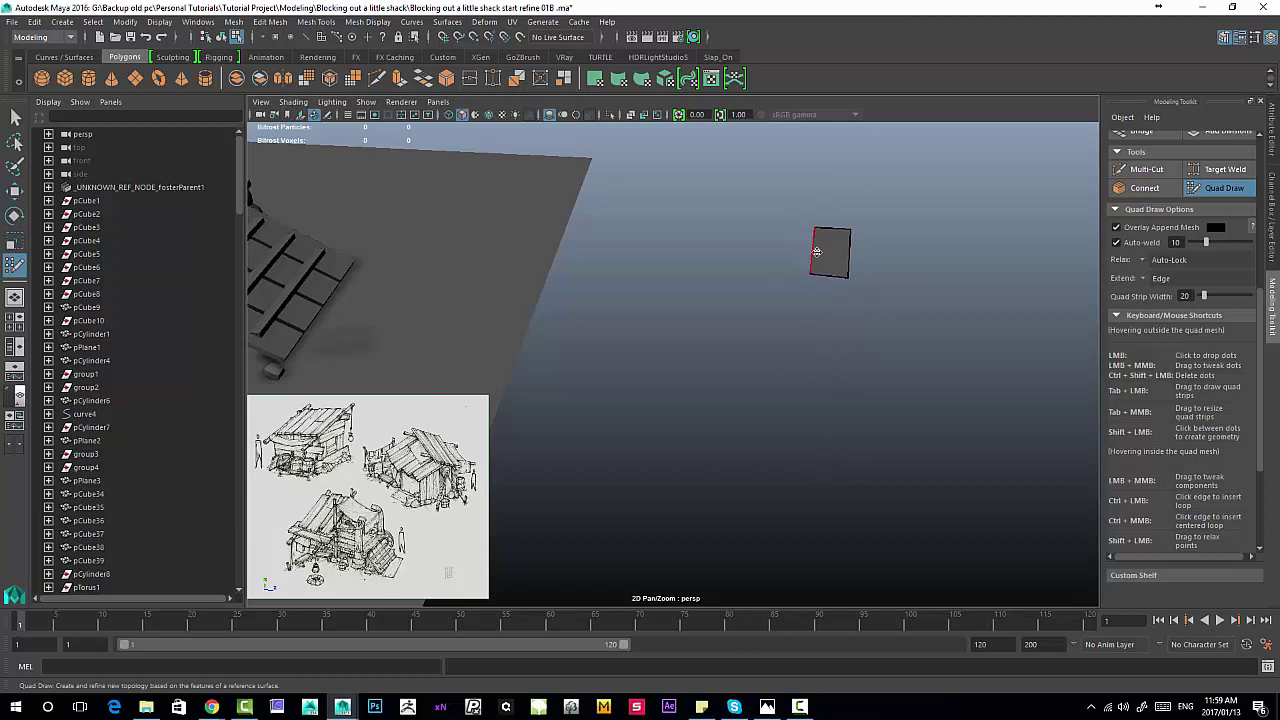
pyautogui.moveTo(832, 256); pyautogui.dragTo(829, 254)
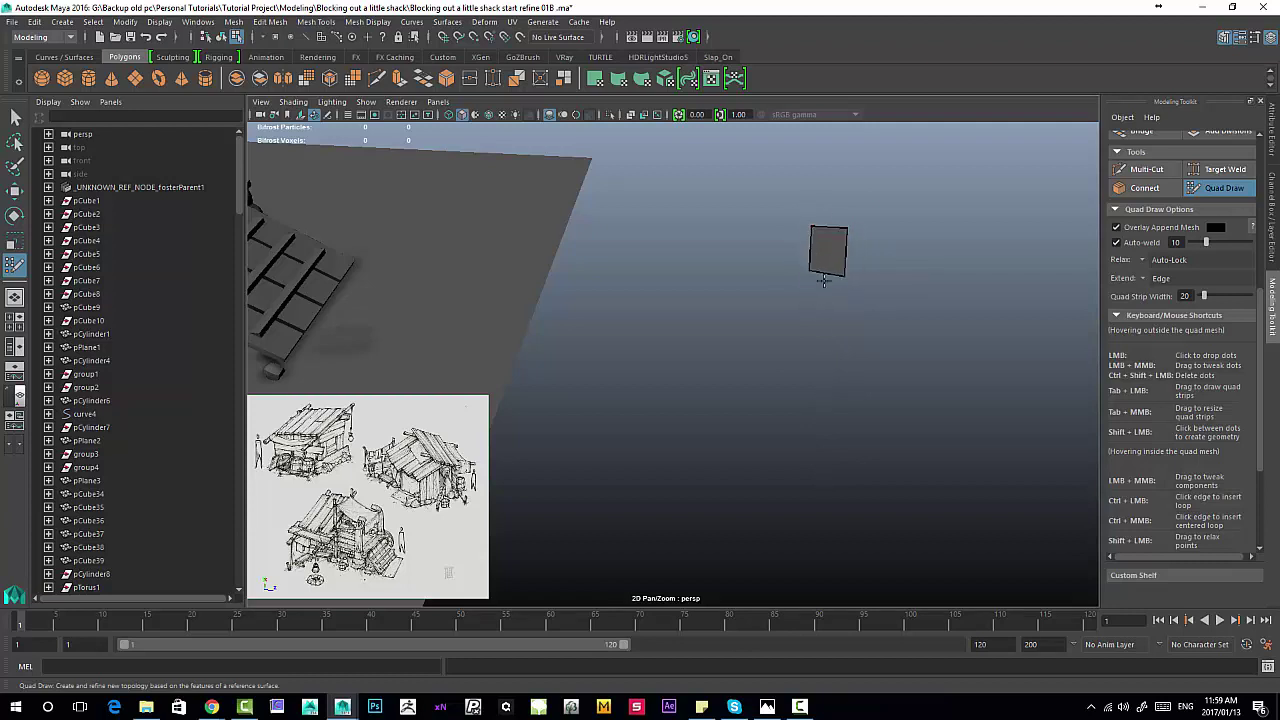
pyautogui.moveTo(822, 273)
pyautogui.mouseDown()
pyautogui.moveTo(817, 282)
pyautogui.moveTo(820, 269)
pyautogui.mouseUp()
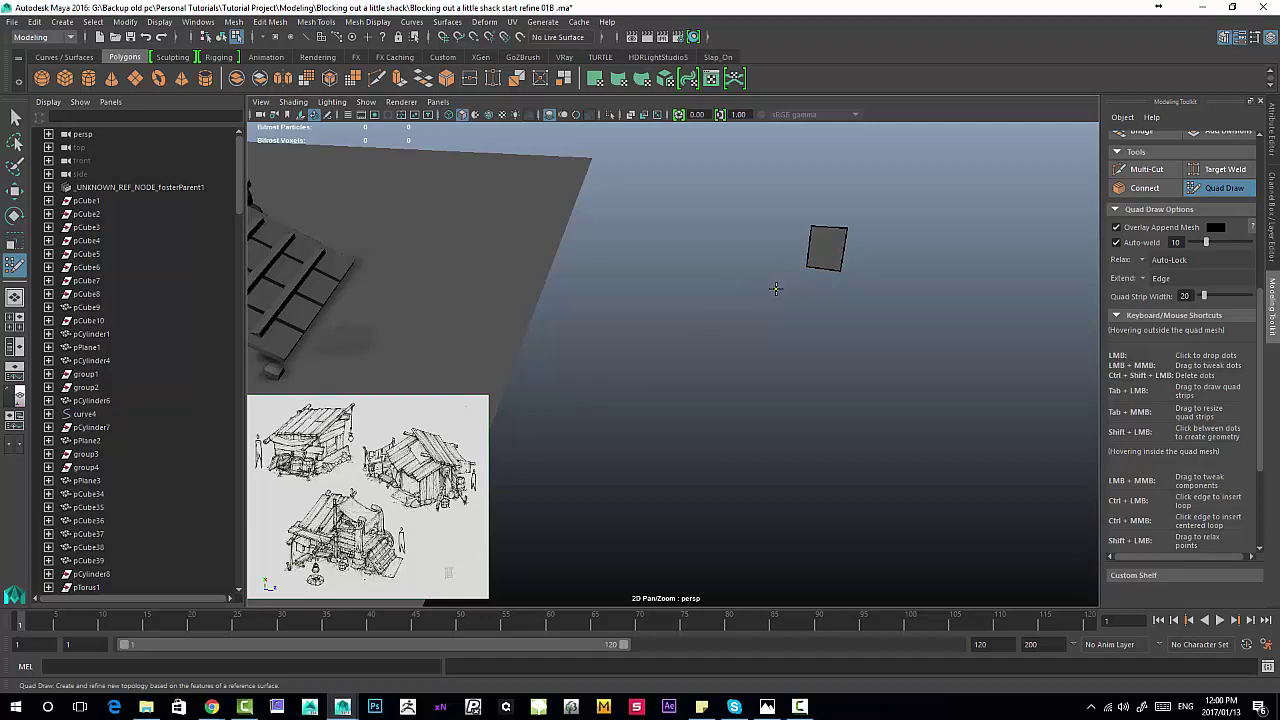
# Step: Extend the quad face downward with two more connected quads, the lowest one tapering to a narrow tip
pyautogui.click(854, 305)
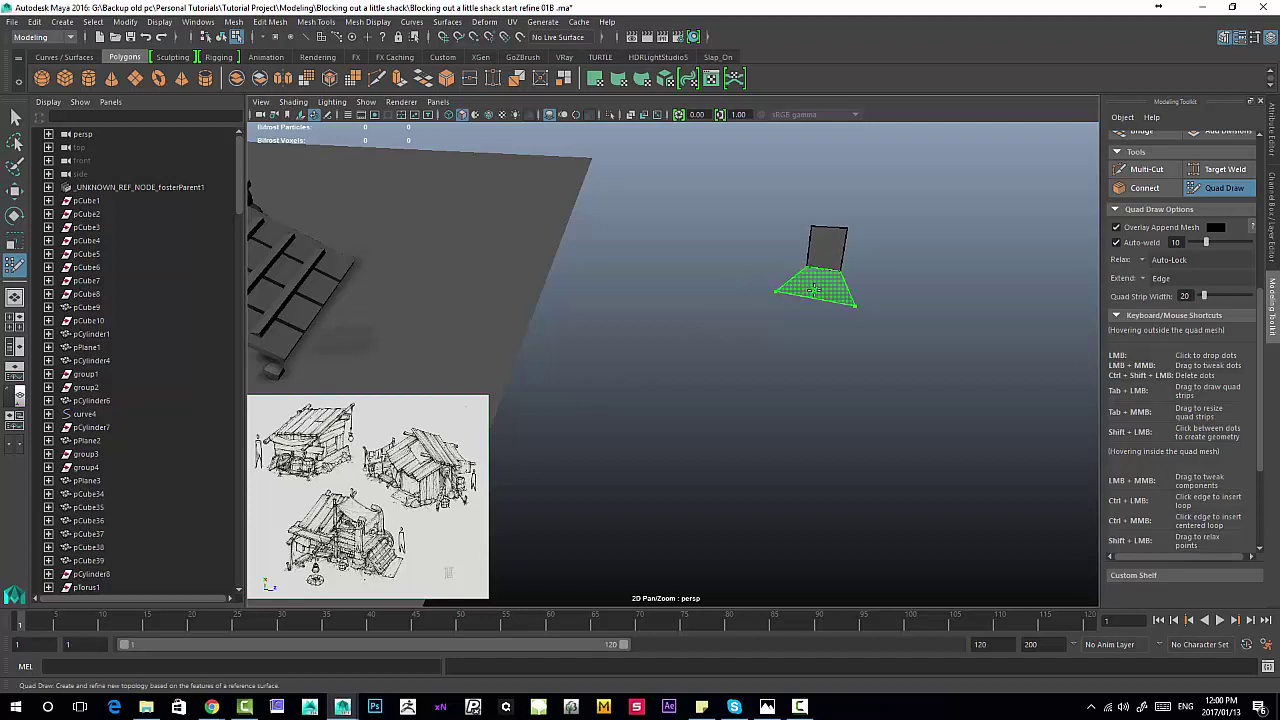
pyautogui.keyDown('shift'); pyautogui.click(814, 289); pyautogui.keyUp('shift')
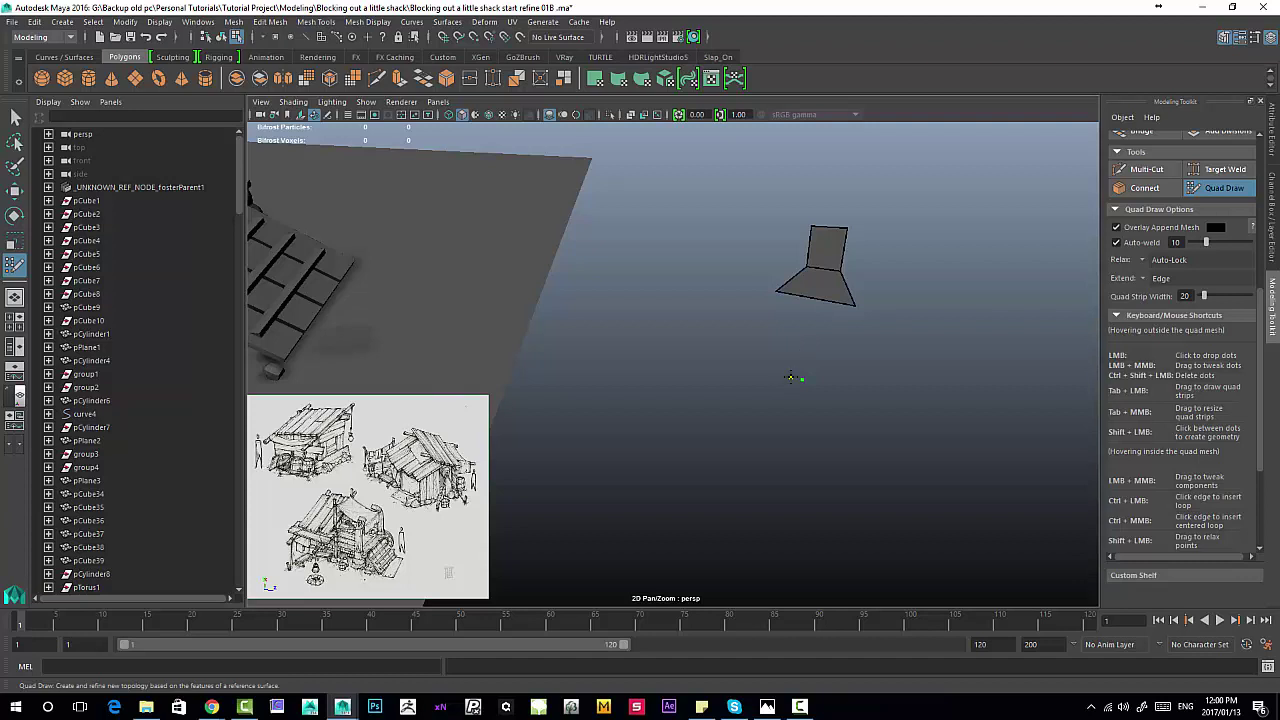
pyautogui.click(790, 377)
pyautogui.keyDown('shift'); pyautogui.click(806, 340); pyautogui.keyUp('shift')
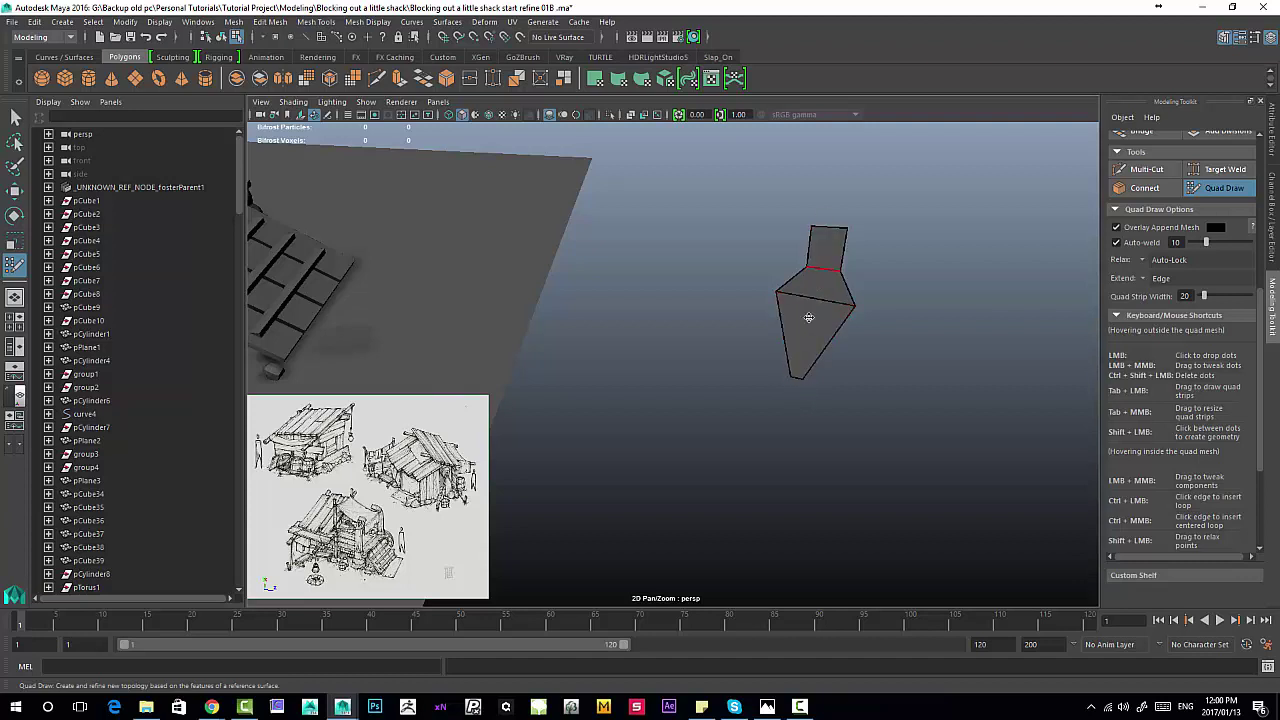
# Step: Leave Quad Draw, select the new three-face mesh as an object and locate it in the Outliner
pyautogui.keyDown('alt'); pyautogui.moveTo(893, 375); pyautogui.dragTo(542, 236); pyautogui.keyUp('alt')
pyautogui.keyDown('alt'); pyautogui.moveTo(590, 204); pyautogui.dragTo(634, 246, button='middle'); pyautogui.keyUp('alt')
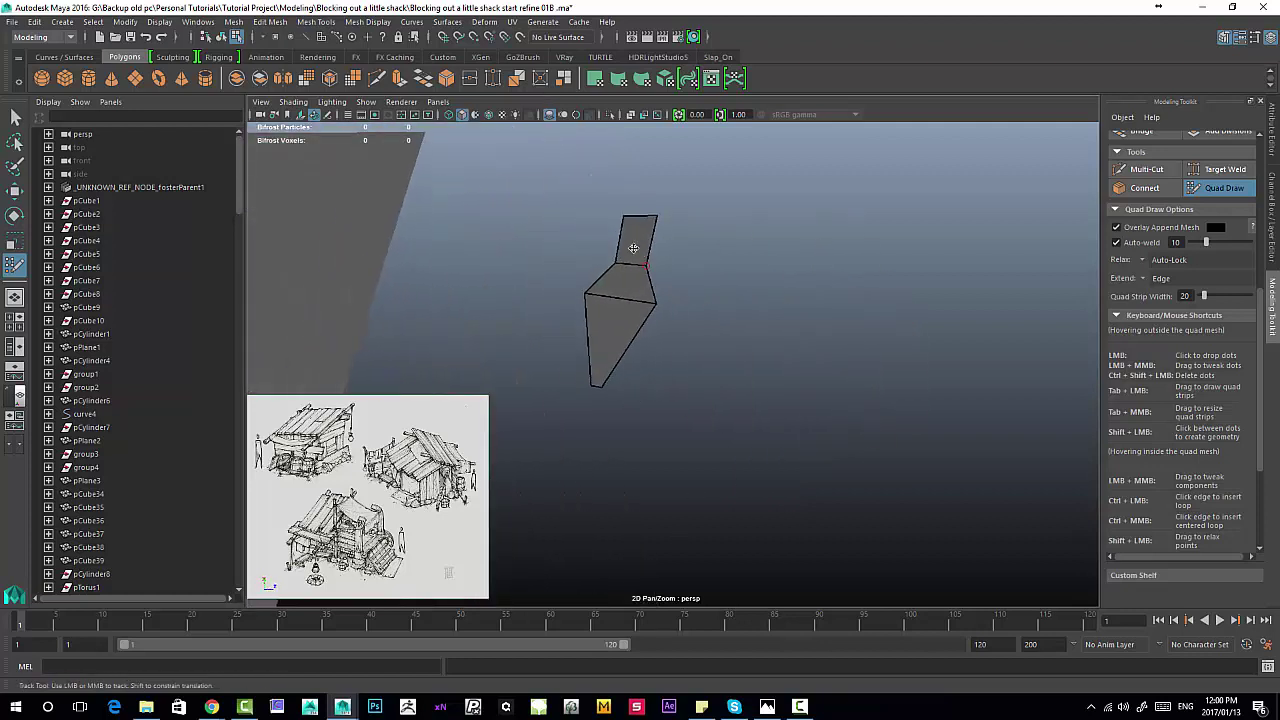
pyautogui.scroll(2, 634, 246)
pyautogui.keyDown('alt'); pyautogui.moveTo(627, 188); pyautogui.dragTo(652, 222, button='middle'); pyautogui.keyUp('alt')
pyautogui.moveTo(652, 221)
pyautogui.keyDown('alt'); pyautogui.mouseDown(button='right')
pyautogui.moveTo(657, 209)
pyautogui.moveTo(686, 280)
pyautogui.moveTo(666, 226)
pyautogui.mouseUp(button='right'); pyautogui.keyUp('alt')
pyautogui.keyDown('alt'); pyautogui.moveTo(666, 226); pyautogui.dragTo(710, 232, button='middle'); pyautogui.keyUp('alt')
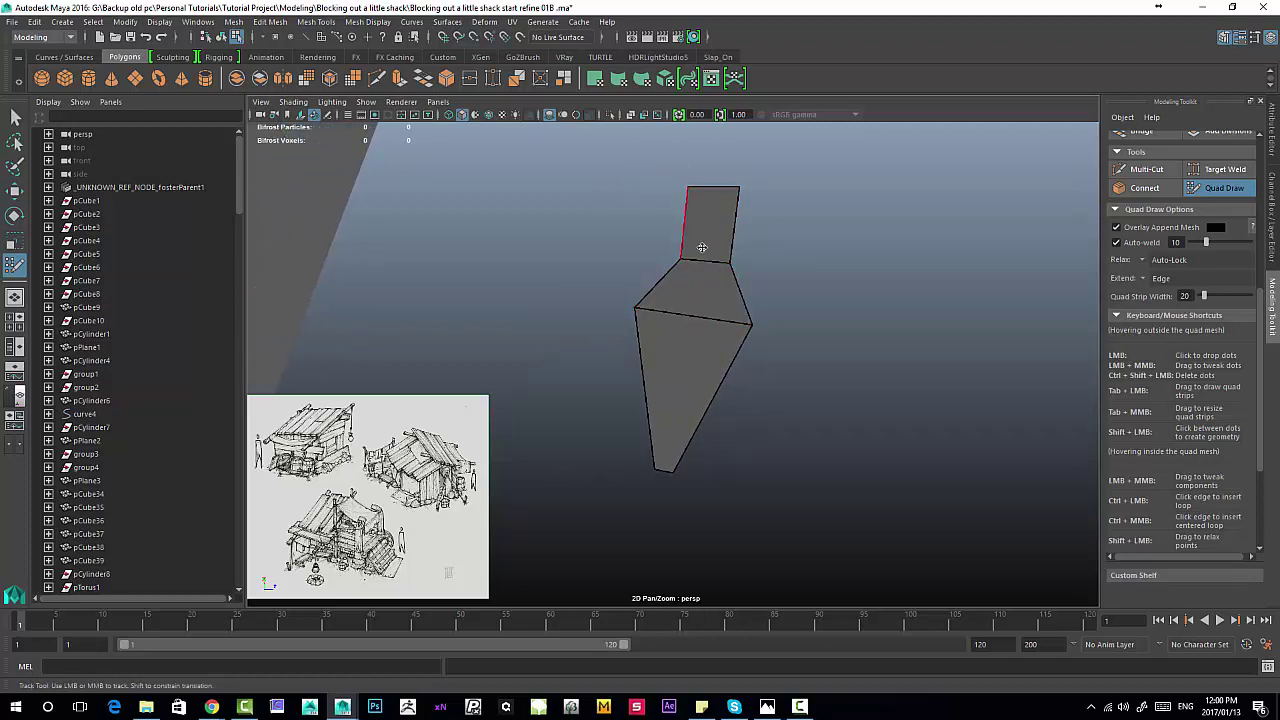
pyautogui.press('q')
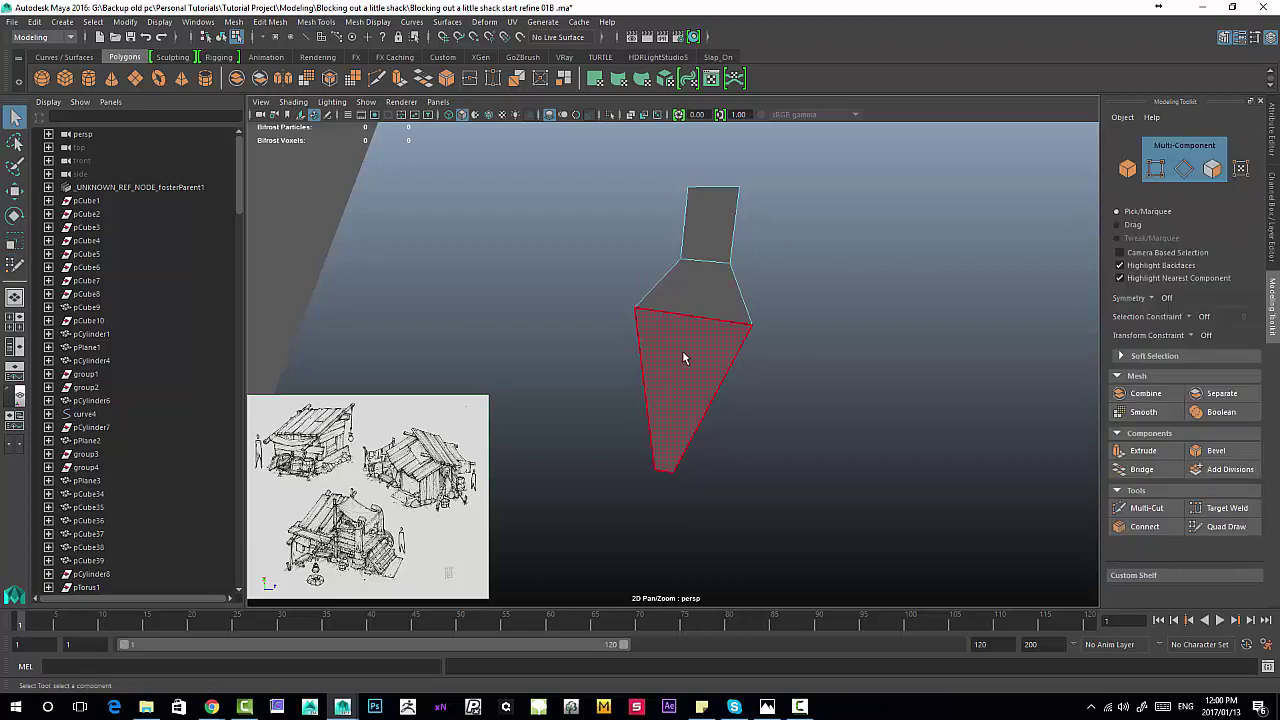
pyautogui.moveTo(688, 310); pyautogui.dragTo(744, 327, button='right')
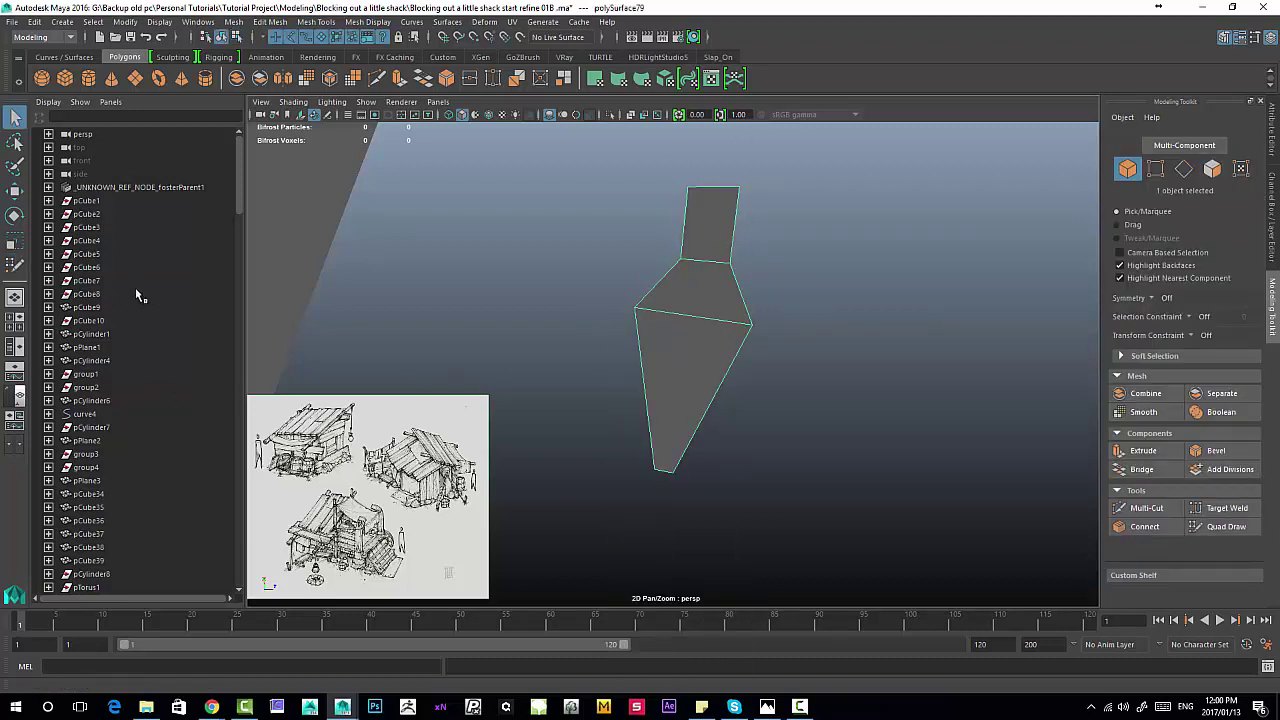
pyautogui.press('f')
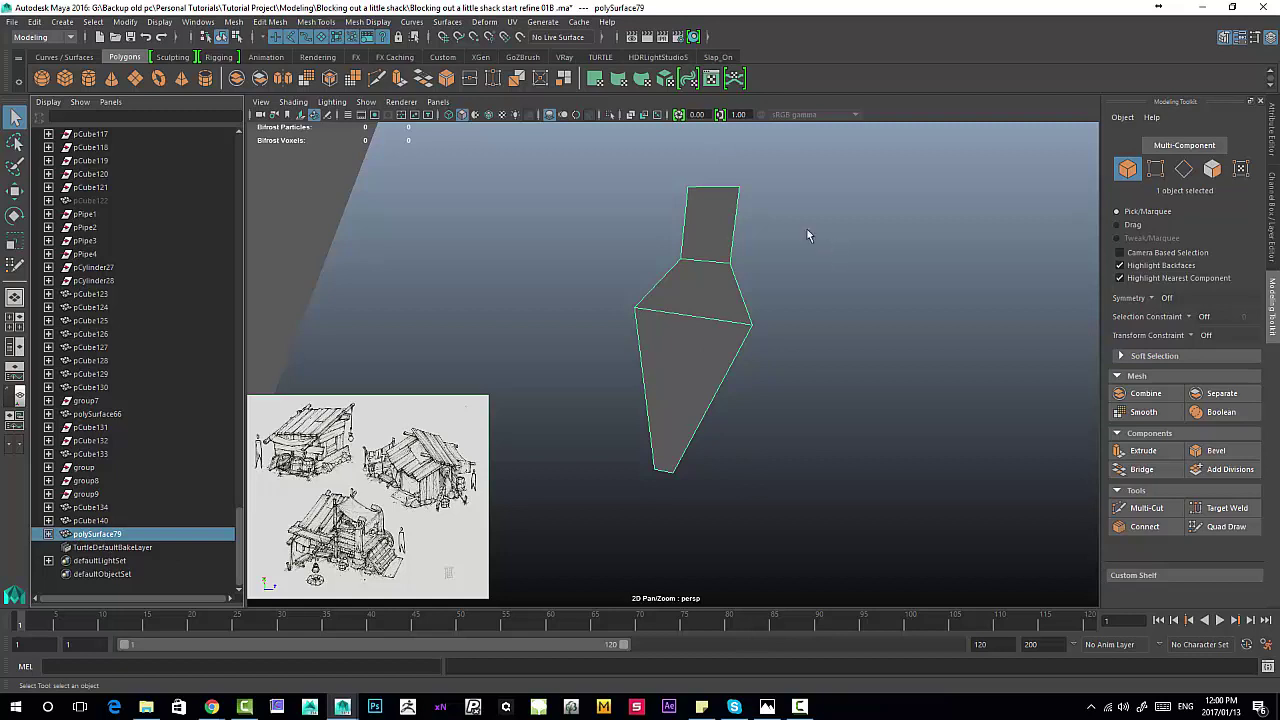
# Step: Straighten both long side edges of the uppermost face by scaling each one flat along a single axis
pyautogui.moveTo(705, 218); pyautogui.dragTo(700, 172, button='right')
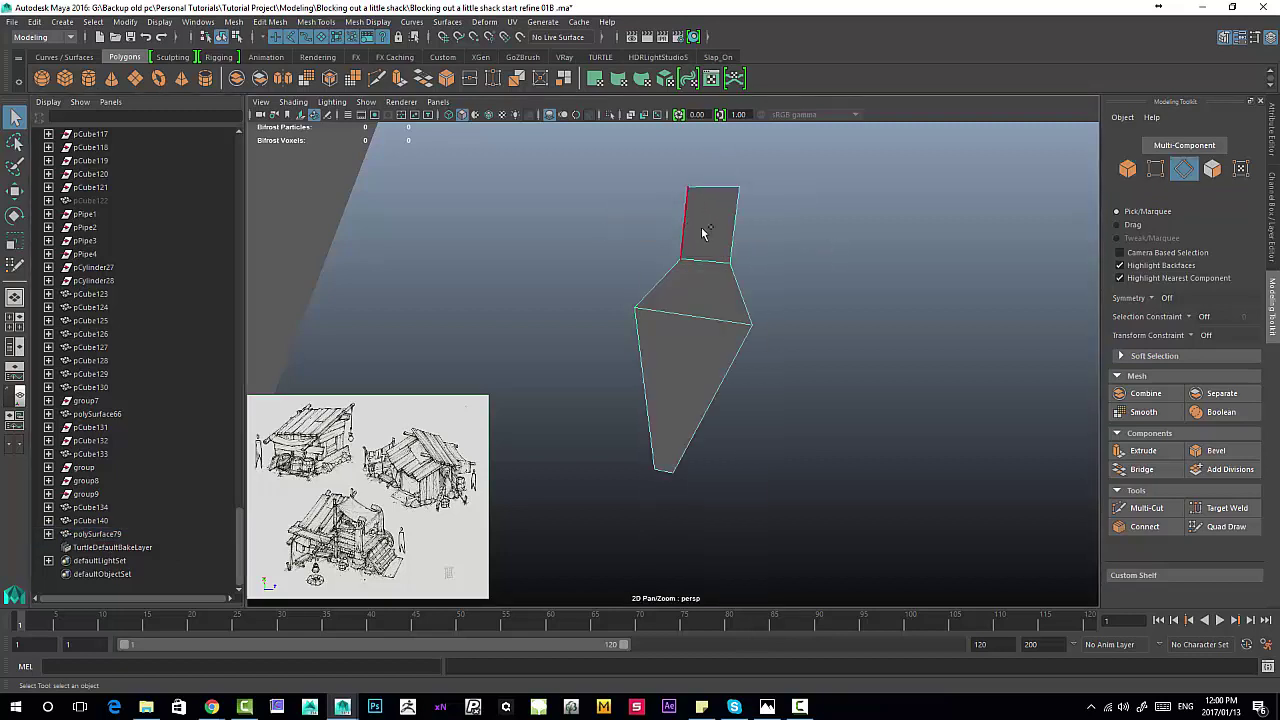
pyautogui.click(685, 244)
pyautogui.press('r')
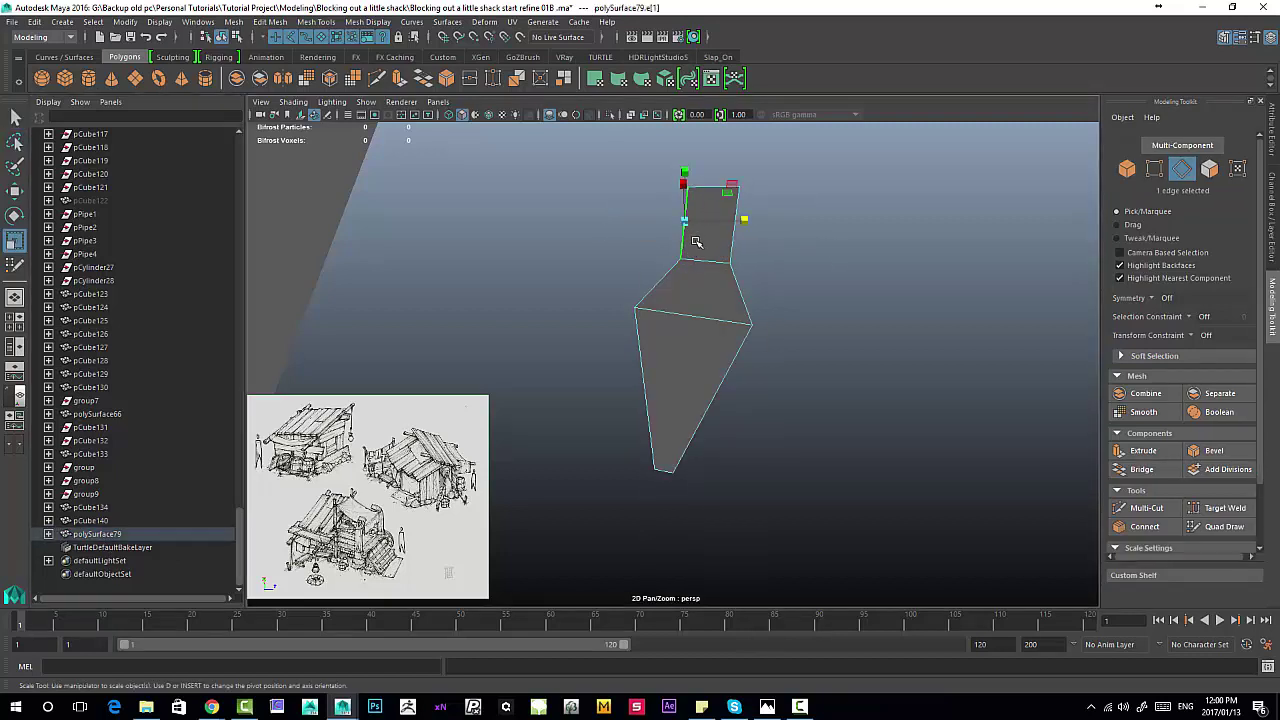
pyautogui.keyDown('alt'); pyautogui.moveTo(686, 251); pyautogui.dragTo(714, 271); pyautogui.keyUp('alt')
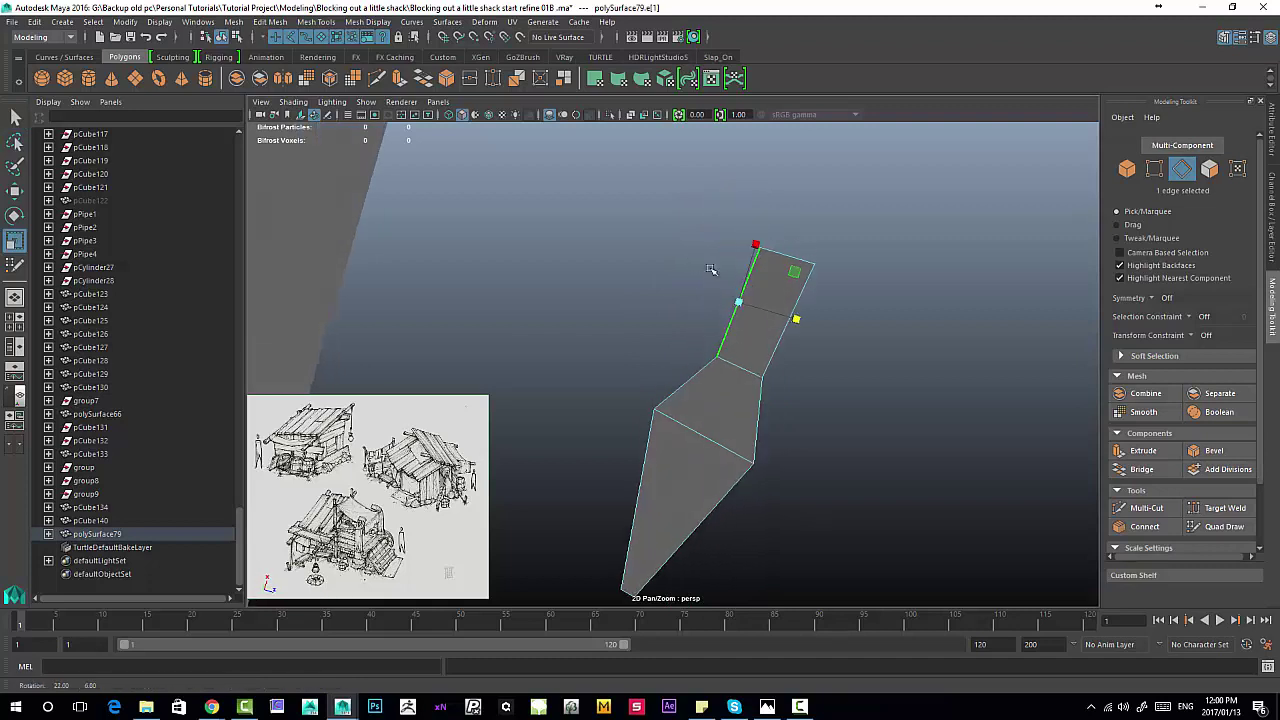
pyautogui.moveTo(795, 316); pyautogui.dragTo(628, 281)
pyautogui.click(796, 292)
pyautogui.moveTo(845, 334); pyautogui.dragTo(785, 318)
# Step: Level the widest cross edge, the neck edge and the narrow tip edge by scaling each one flat
pyautogui.click(721, 448)
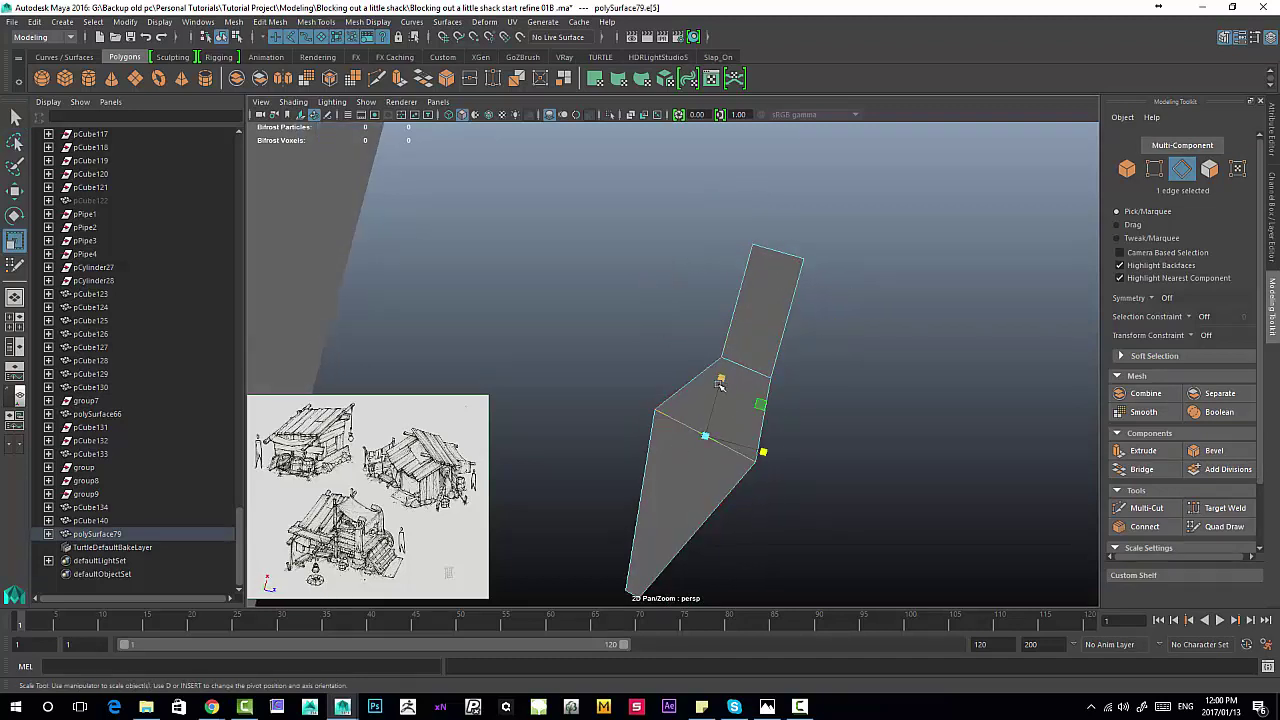
pyautogui.moveTo(720, 377); pyautogui.dragTo(695, 478)
pyautogui.click(752, 369)
pyautogui.moveTo(762, 310); pyautogui.dragTo(751, 352)
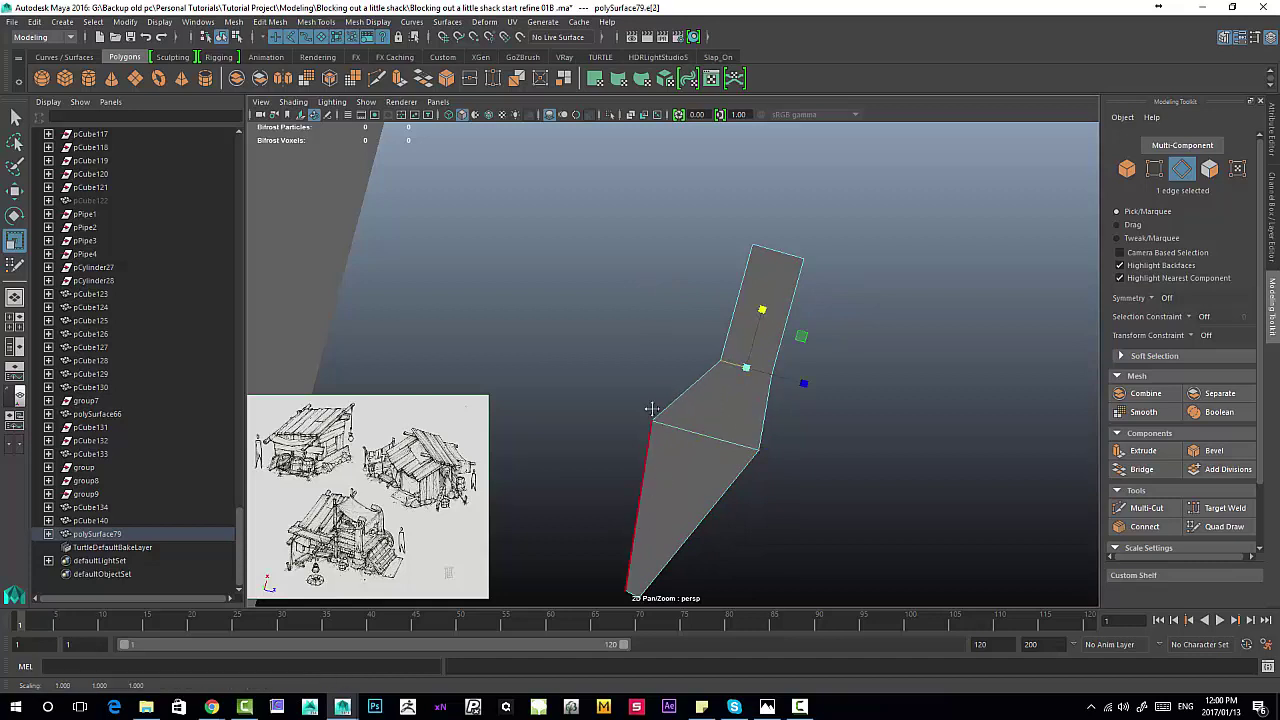
pyautogui.keyDown('alt'); pyautogui.moveTo(652, 409); pyautogui.dragTo(622, 311, button='middle'); pyautogui.keyUp('alt')
pyautogui.click(603, 496)
pyautogui.moveTo(619, 439); pyautogui.dragTo(545, 564)
# Step: Move the widest cross edge and the tip edge sideways and upward to line them up beneath the upper face
pyautogui.click(687, 344)
pyautogui.press('w')
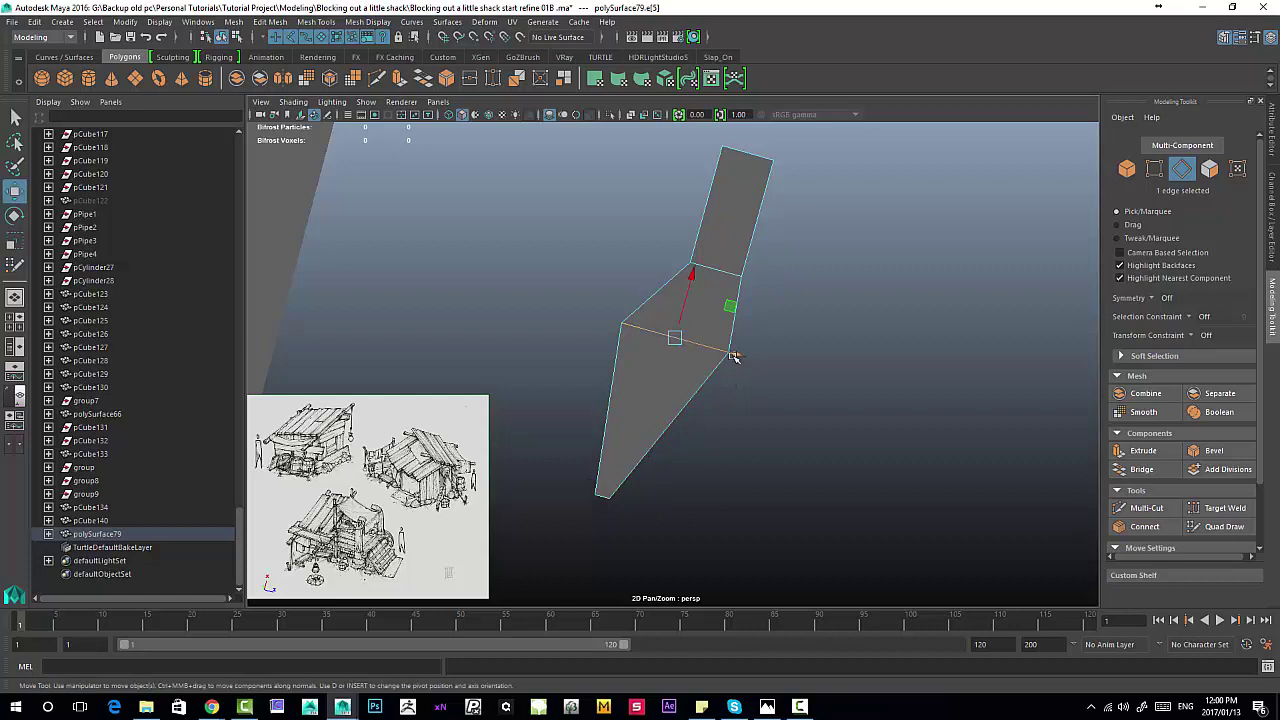
pyautogui.moveTo(737, 354); pyautogui.dragTo(749, 360)
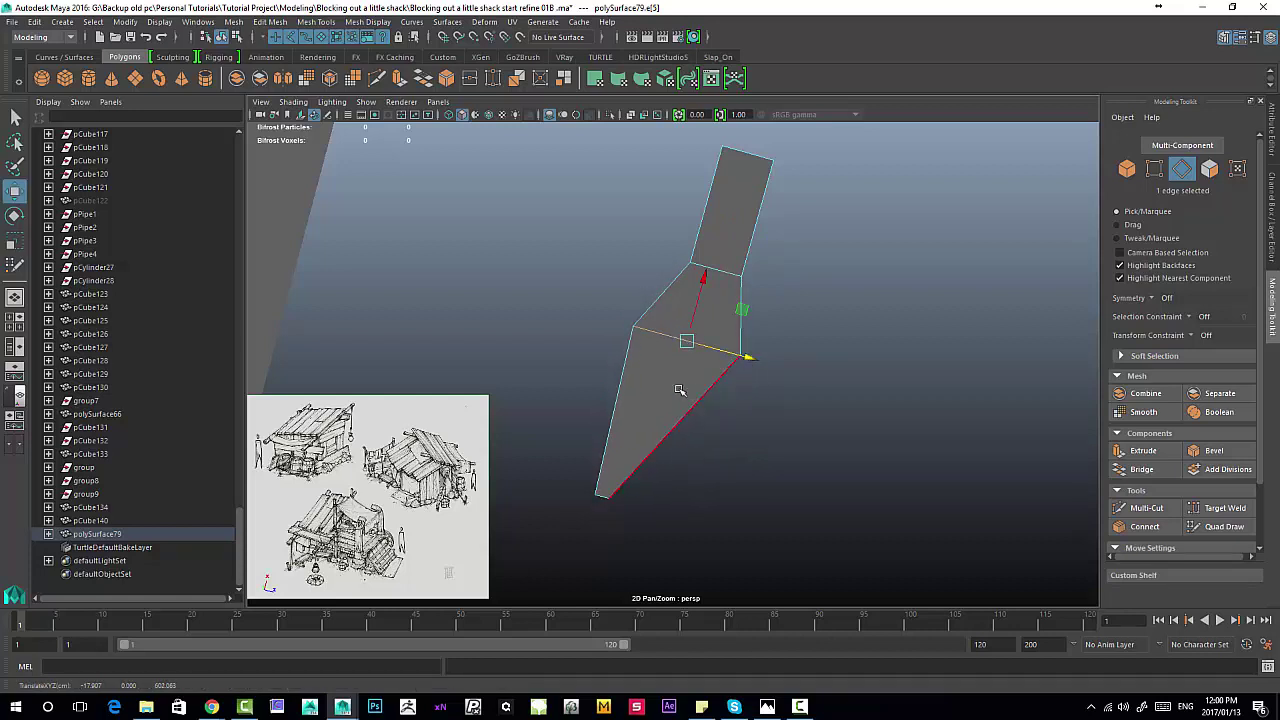
pyautogui.moveTo(706, 282); pyautogui.dragTo(707, 265)
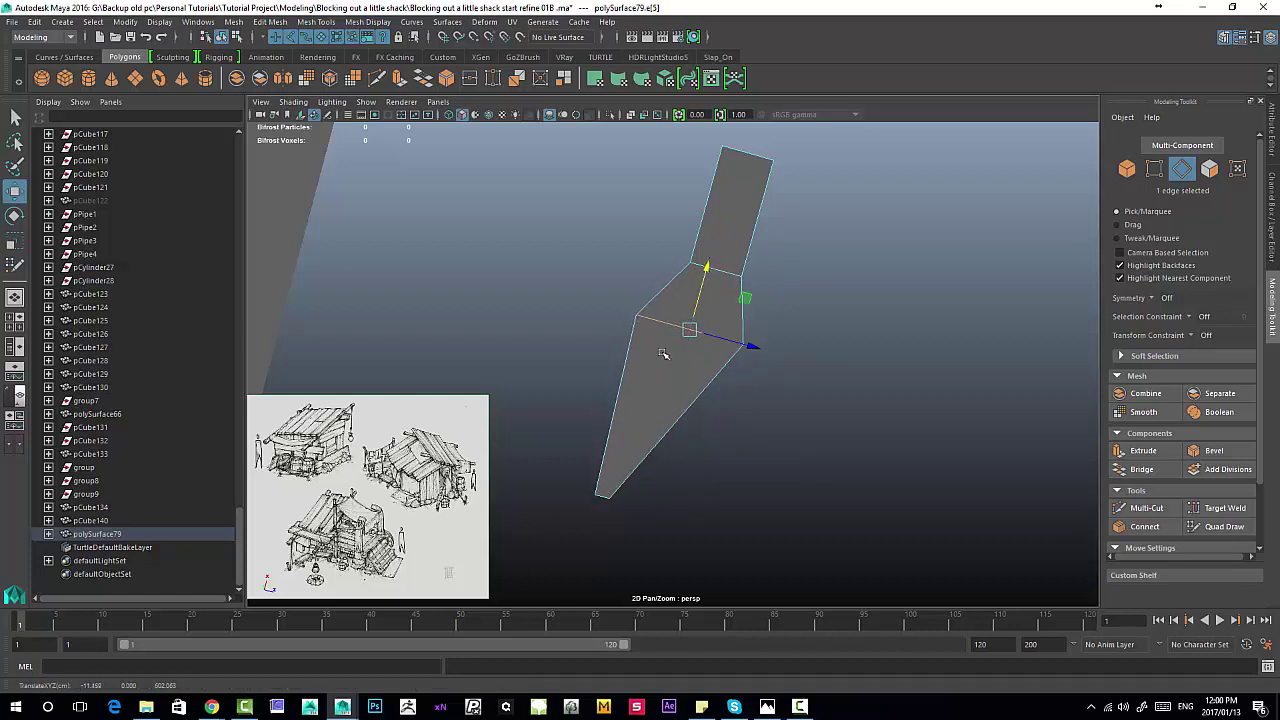
pyautogui.click(605, 498)
pyautogui.moveTo(666, 515); pyautogui.dragTo(695, 520)
pyautogui.moveTo(652, 448); pyautogui.dragTo(707, 391)
pyautogui.moveTo(707, 462); pyautogui.dragTo(733, 358)
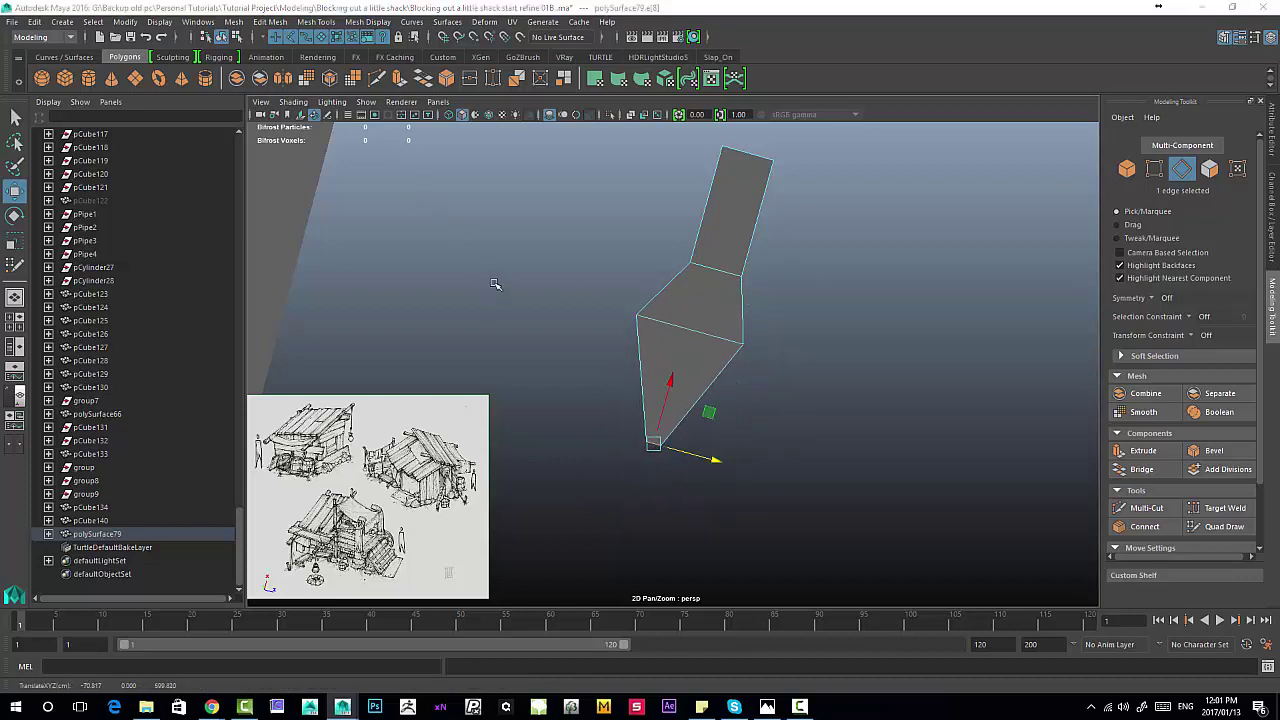
# Step: Switch to a maximized top view and frame the whole three-face mesh
pyautogui.press('space')
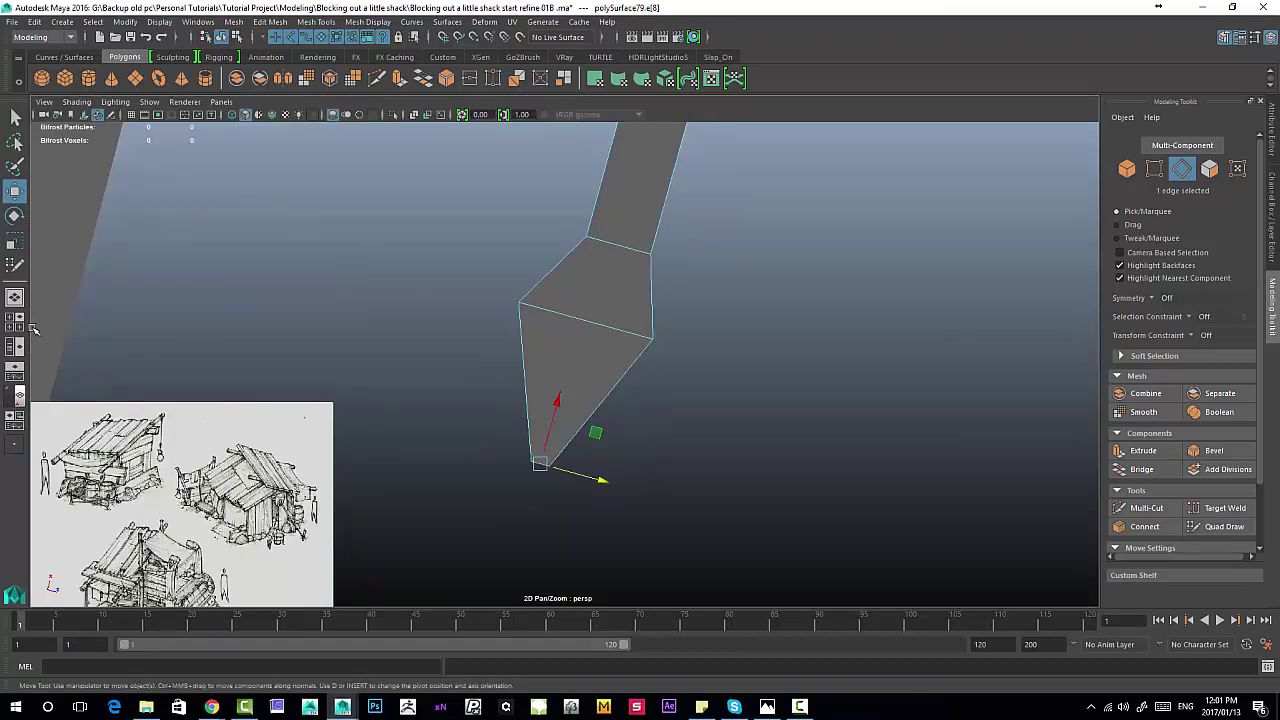
pyautogui.click(24, 324)
pyautogui.press('space')
pyautogui.press('f')
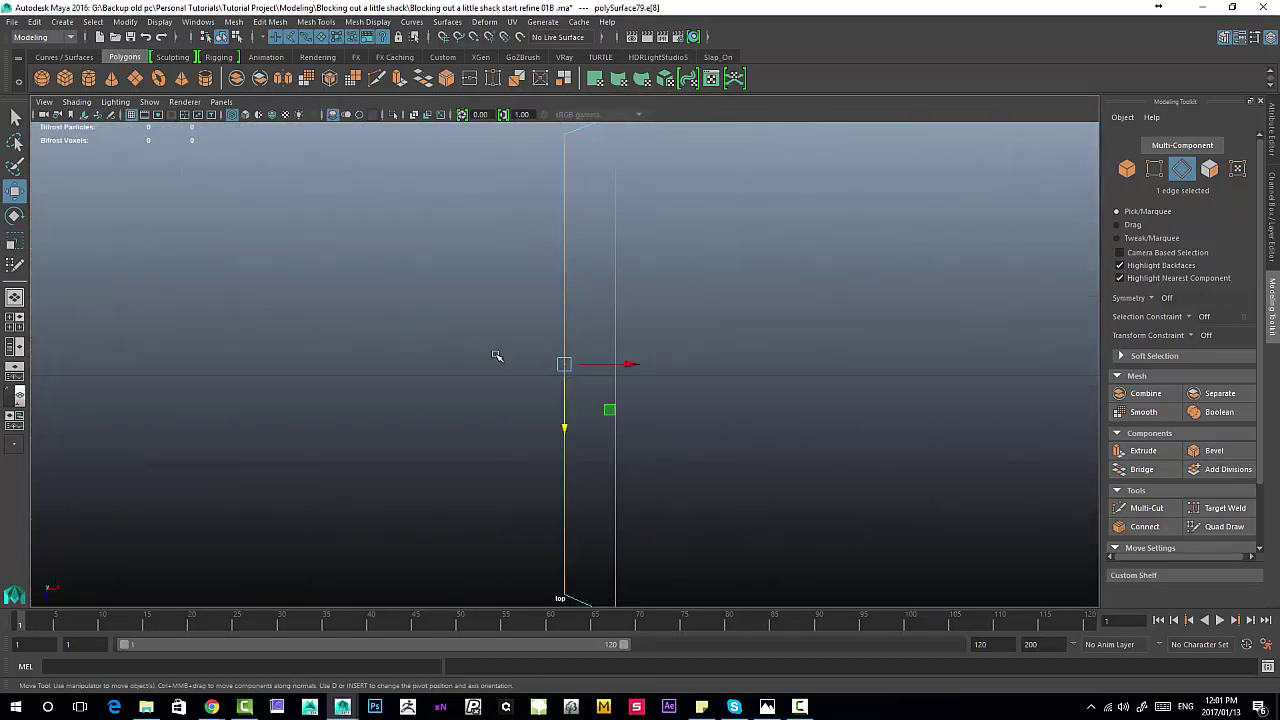
pyautogui.keyDown('alt'); pyautogui.moveTo(548, 265); pyautogui.dragTo(341, 221, button='middle'); pyautogui.keyUp('alt')
pyautogui.keyDown('alt'); pyautogui.moveTo(640, 250); pyautogui.dragTo(551, 246, button='right'); pyautogui.keyUp('alt')
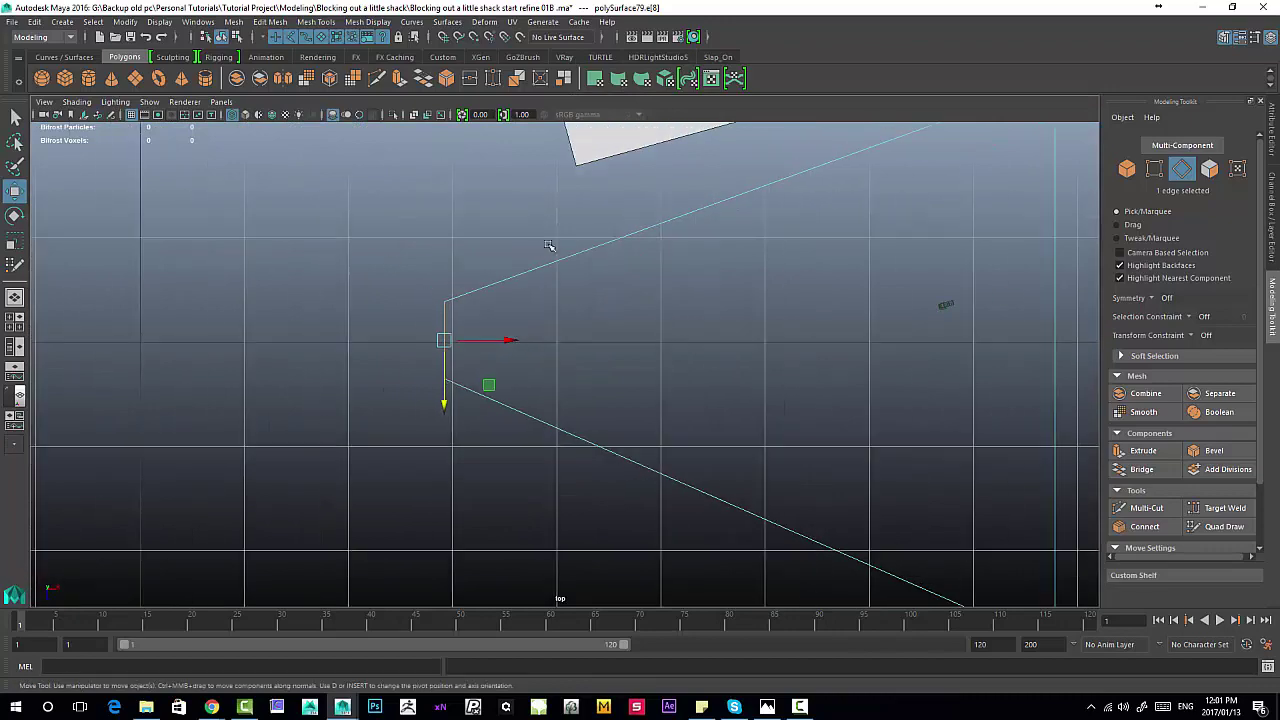
pyautogui.keyDown('alt'); pyautogui.moveTo(551, 246); pyautogui.dragTo(316, 357, button='middle'); pyautogui.keyUp('alt')
pyautogui.keyDown('alt'); pyautogui.moveTo(680, 350); pyautogui.dragTo(400, 224, button='middle'); pyautogui.keyUp('alt')
pyautogui.keyDown('alt'); pyautogui.moveTo(400, 224); pyautogui.dragTo(352, 219, button='right'); pyautogui.keyUp('alt')
pyautogui.keyDown('alt'); pyautogui.moveTo(723, 314); pyautogui.dragTo(566, 261, button='right'); pyautogui.keyUp('alt')
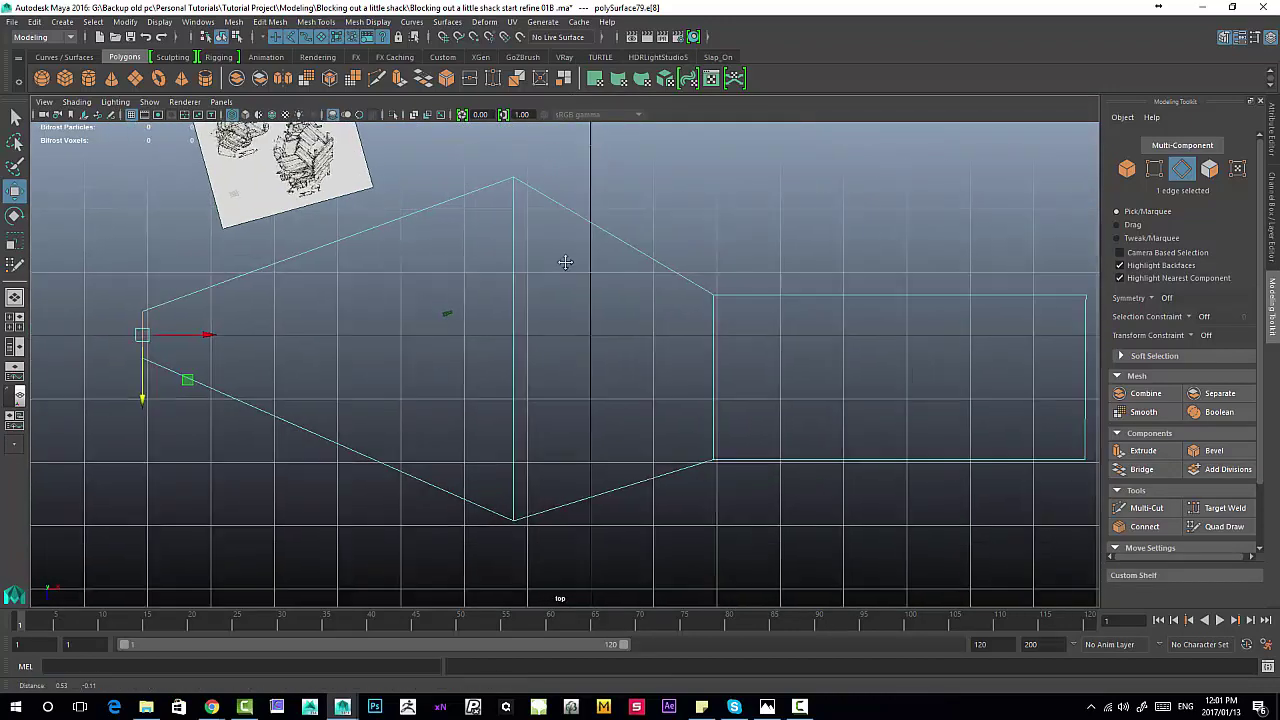
pyautogui.keyDown('alt'); pyautogui.moveTo(563, 260); pyautogui.dragTo(437, 255, button='middle'); pyautogui.keyUp('alt')
# Step: Snap the neck edge and the rectangular end's outer edge to grid lines, shortening the rectangle to three grid squares
pyautogui.click(592, 353)
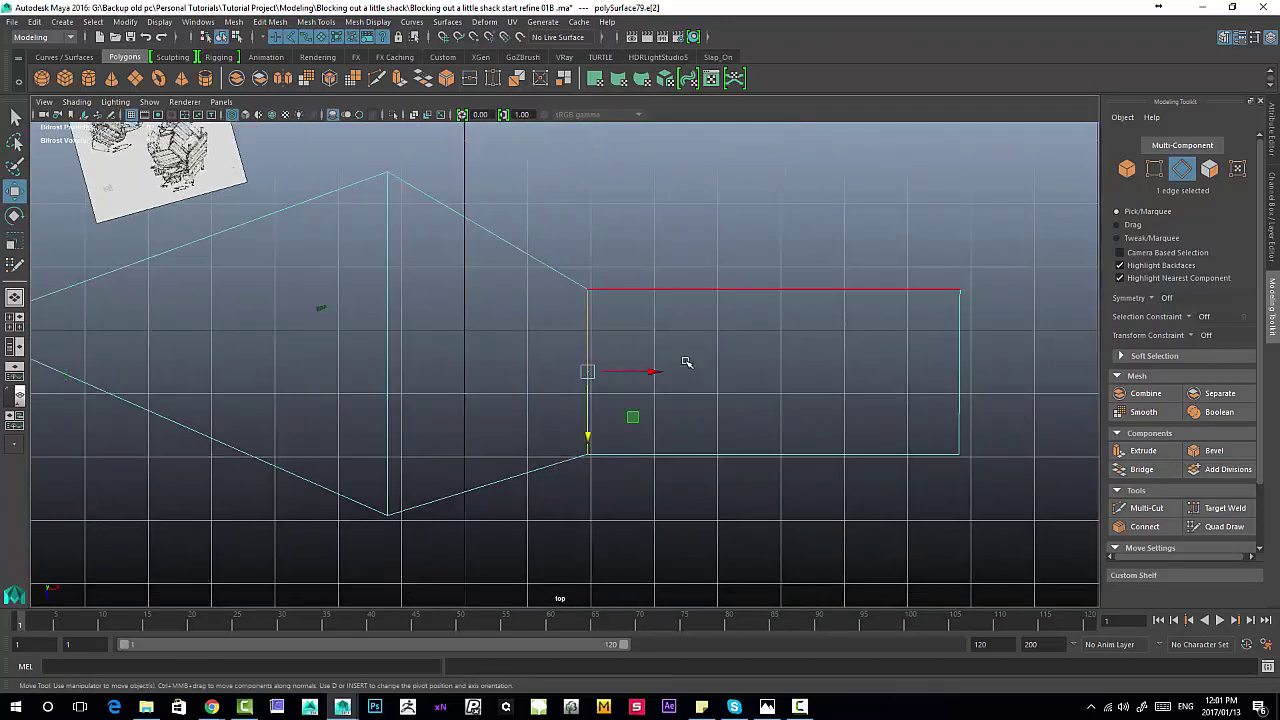
pyautogui.press('x')
pyautogui.moveTo(655, 372); pyautogui.dragTo(602, 383)
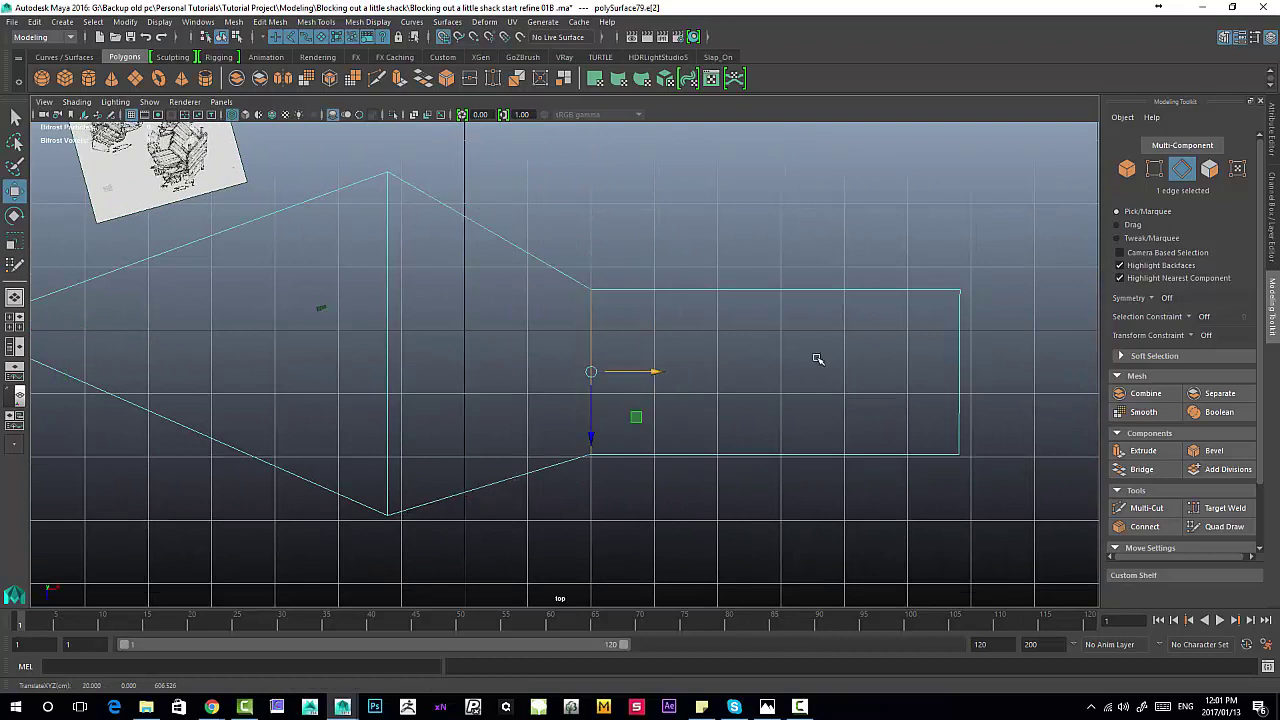
pyautogui.click(958, 367)
pyautogui.moveTo(1016, 372); pyautogui.dragTo(778, 388)
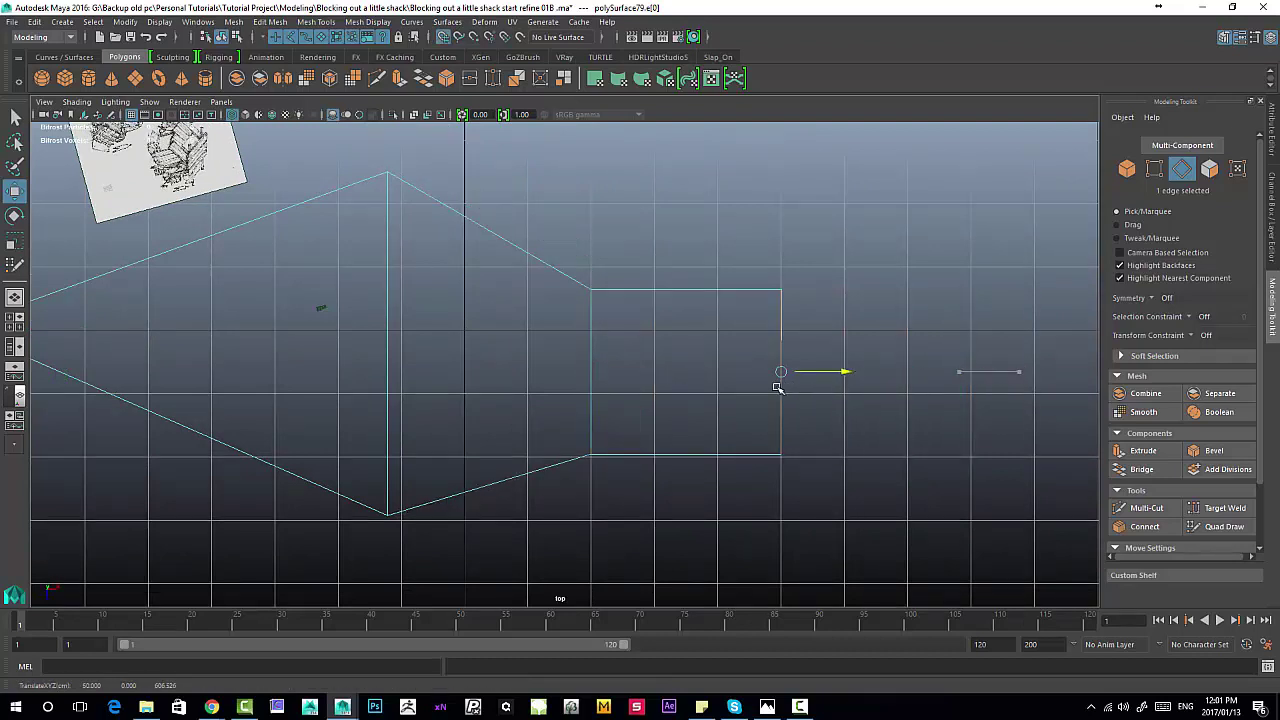
# Step: Move the widest cross edge along its own direction to centre it on the rectangular end
pyautogui.click(386, 354)
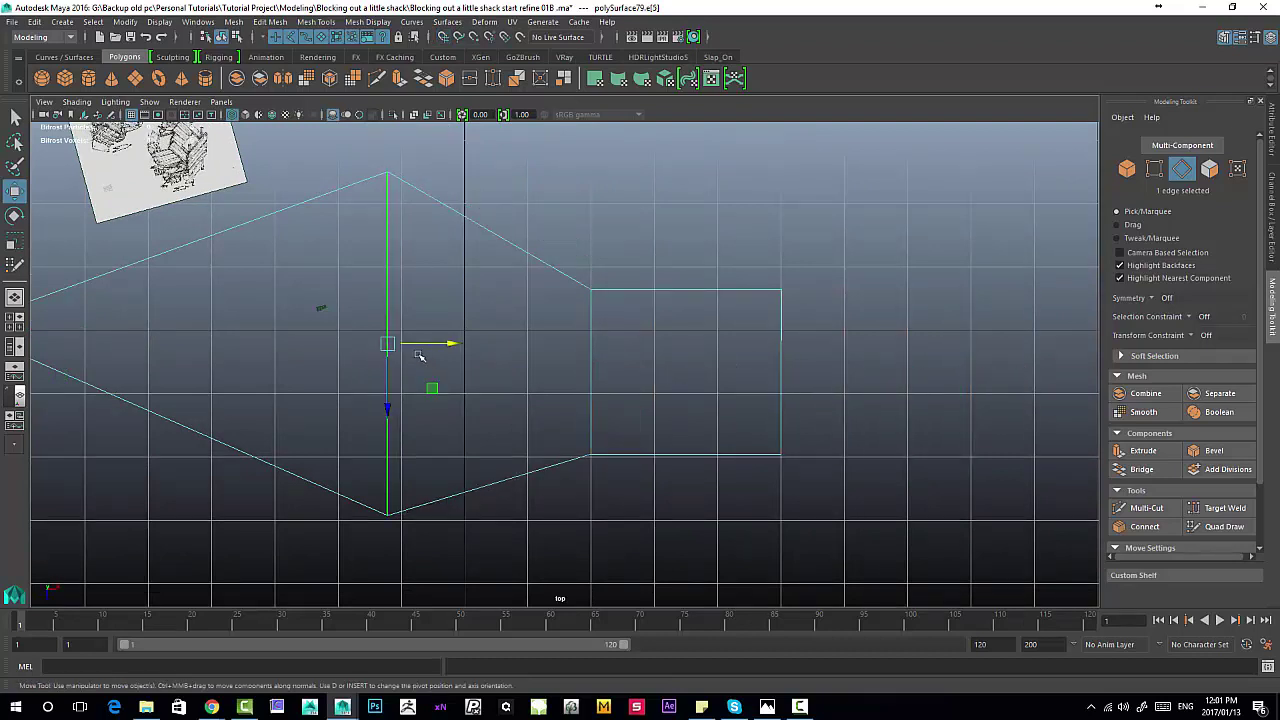
pyautogui.moveTo(390, 409)
pyautogui.mouseDown()
pyautogui.moveTo(390, 441)
pyautogui.moveTo(391, 429)
pyautogui.mouseUp()
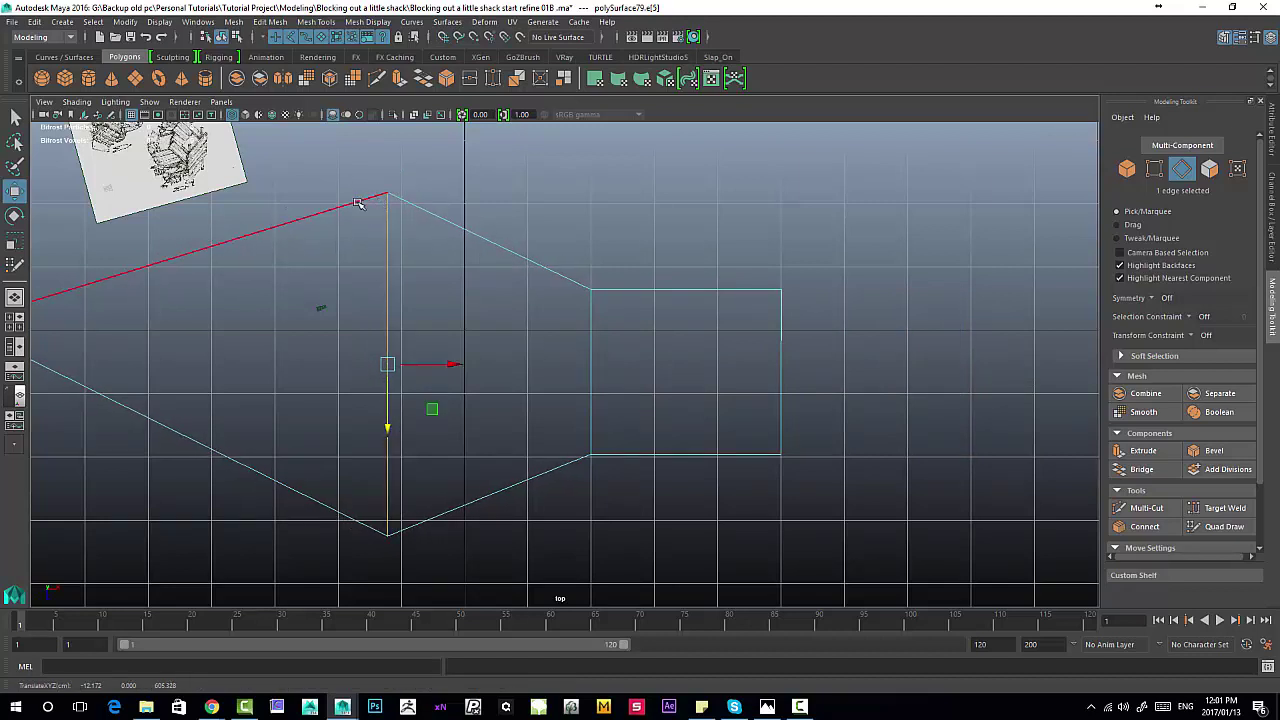
pyautogui.click(389, 426)
pyautogui.moveTo(385, 428); pyautogui.dragTo(387, 426)
# Step: Snap the narrow tip edge to the nearest grid line and shift it along its length toward the mesh's centreline
pyautogui.keyDown('alt'); pyautogui.moveTo(299, 357); pyautogui.dragTo(553, 333, button='middle'); pyautogui.keyUp('alt')
pyautogui.click(269, 306)
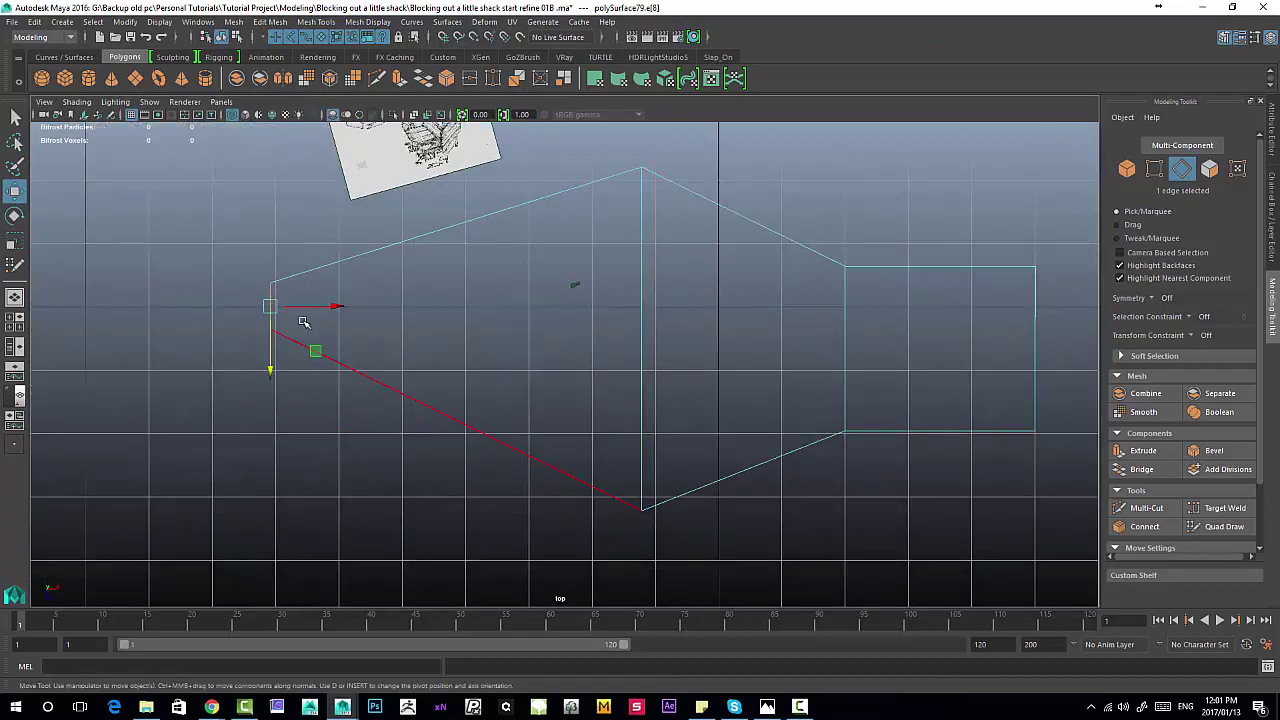
pyautogui.press('x')
pyautogui.moveTo(328, 307); pyautogui.dragTo(277, 311)
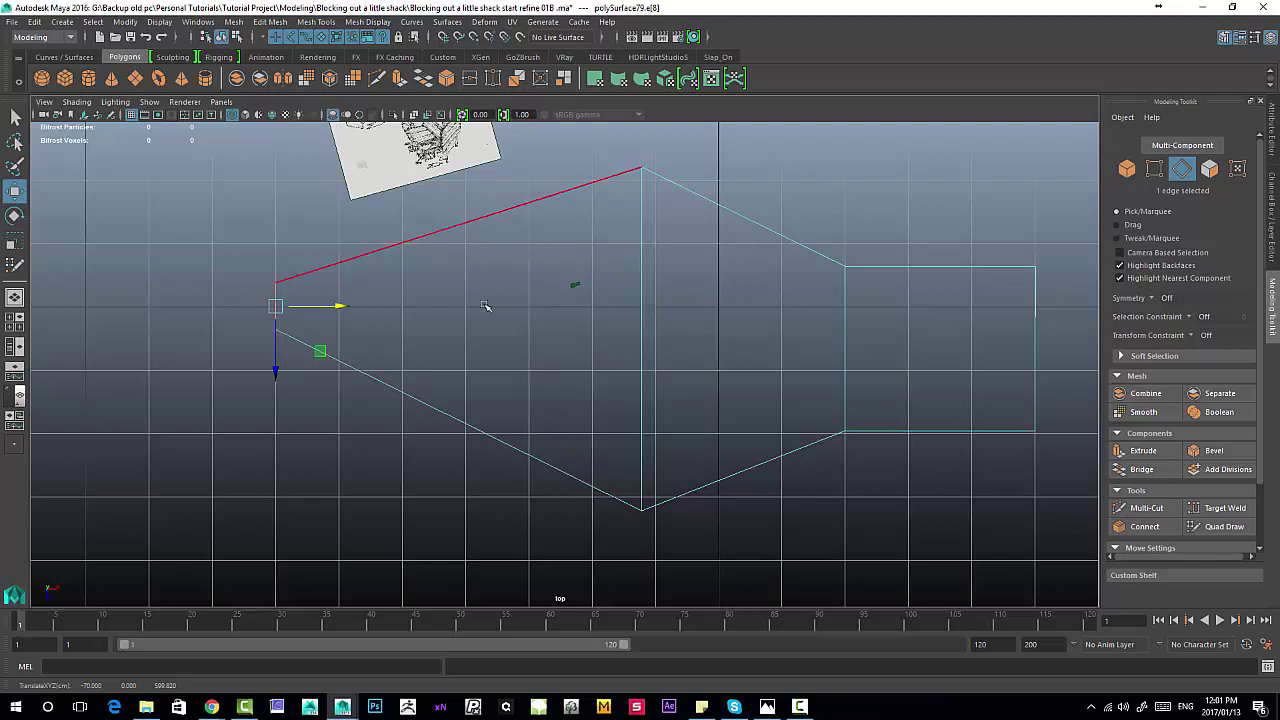
pyautogui.click(499, 386)
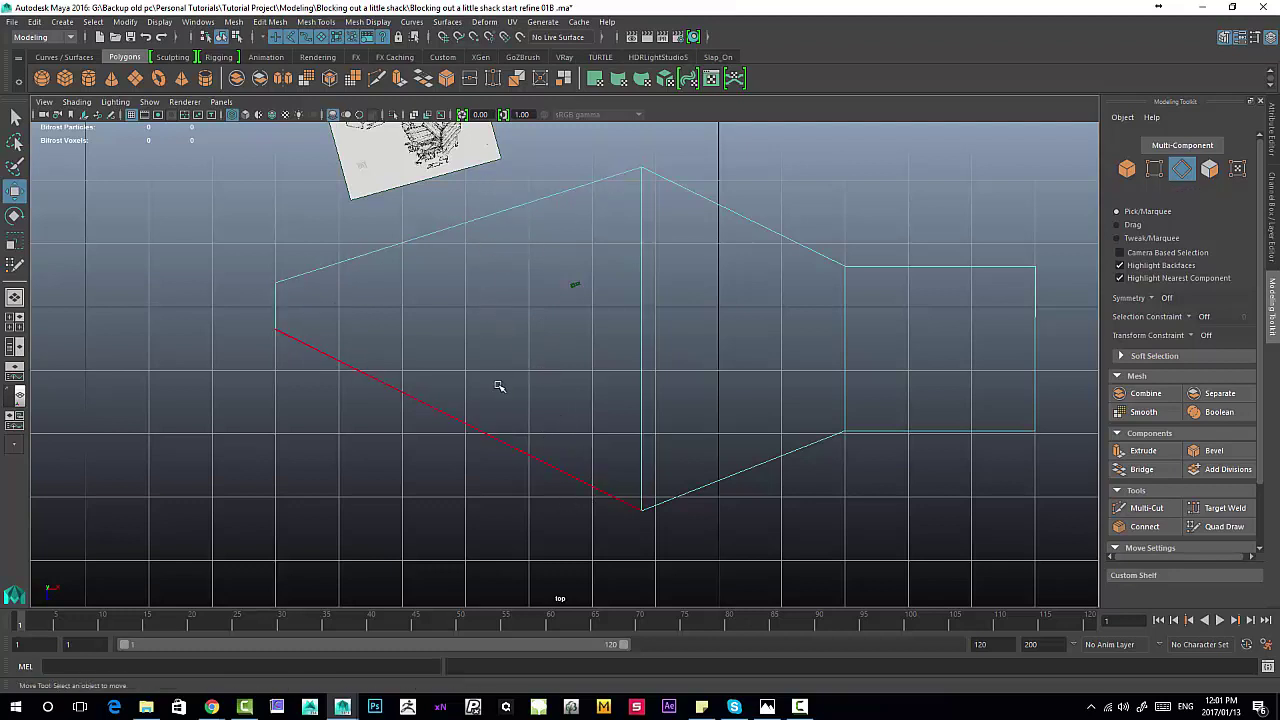
pyautogui.click(273, 308)
pyautogui.moveTo(277, 371); pyautogui.dragTo(277, 403)
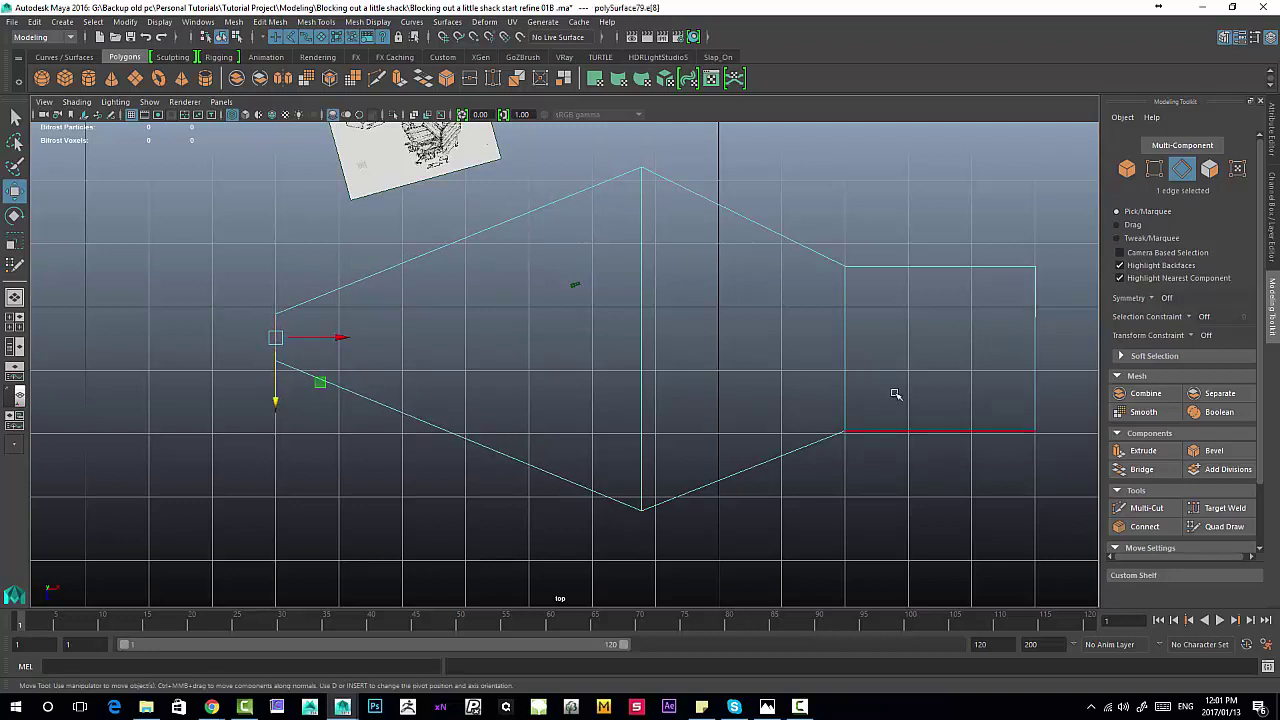
# Step: Connect the cross edges with a lengthwise edge line through the middle and flatten it into a straight centreline
pyautogui.keyDown('alt'); pyautogui.moveTo(692, 272); pyautogui.dragTo(642, 272, button='middle'); pyautogui.keyUp('alt')
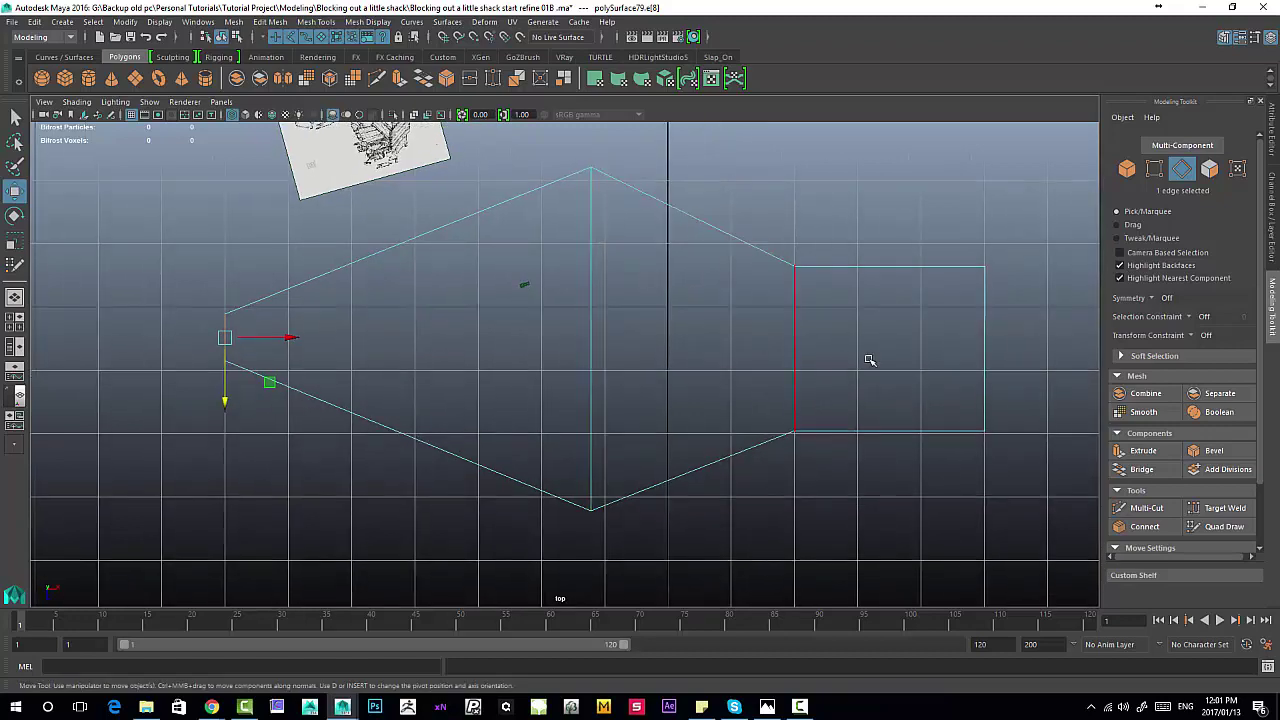
pyautogui.moveTo(802, 322); pyautogui.dragTo(808, 252, button='right')
pyautogui.click(794, 349)
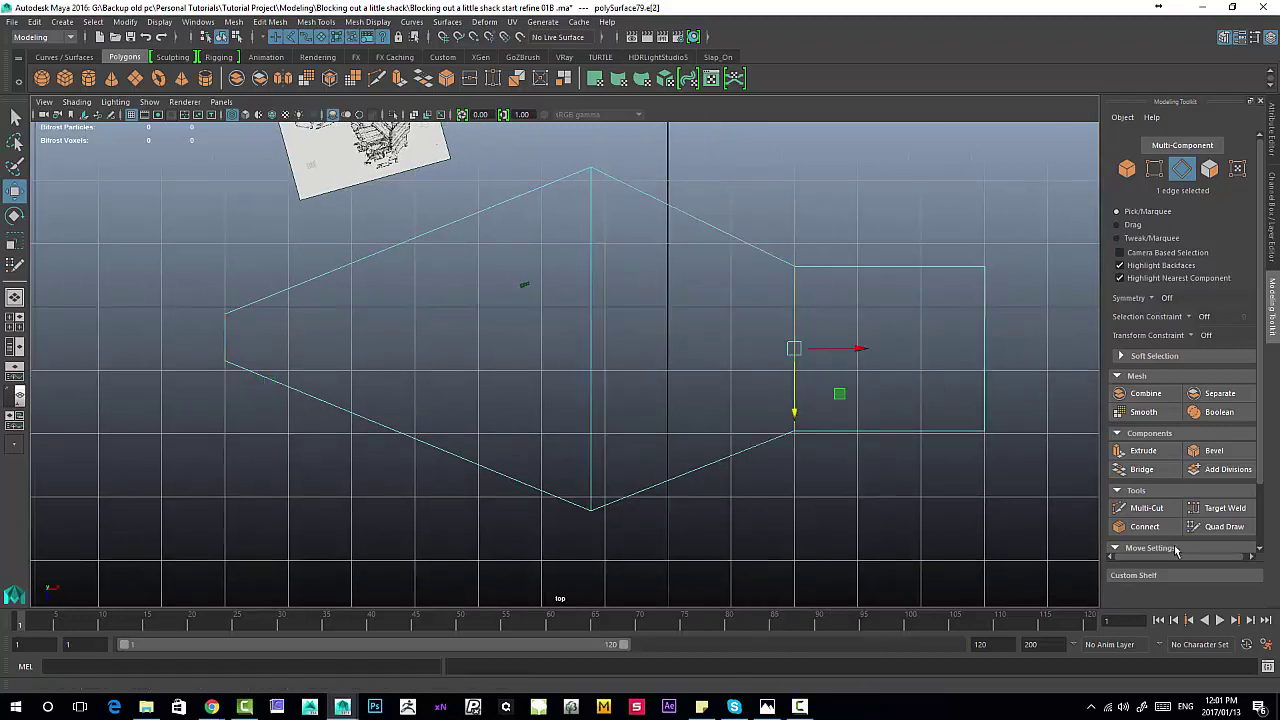
pyautogui.click(1150, 526)
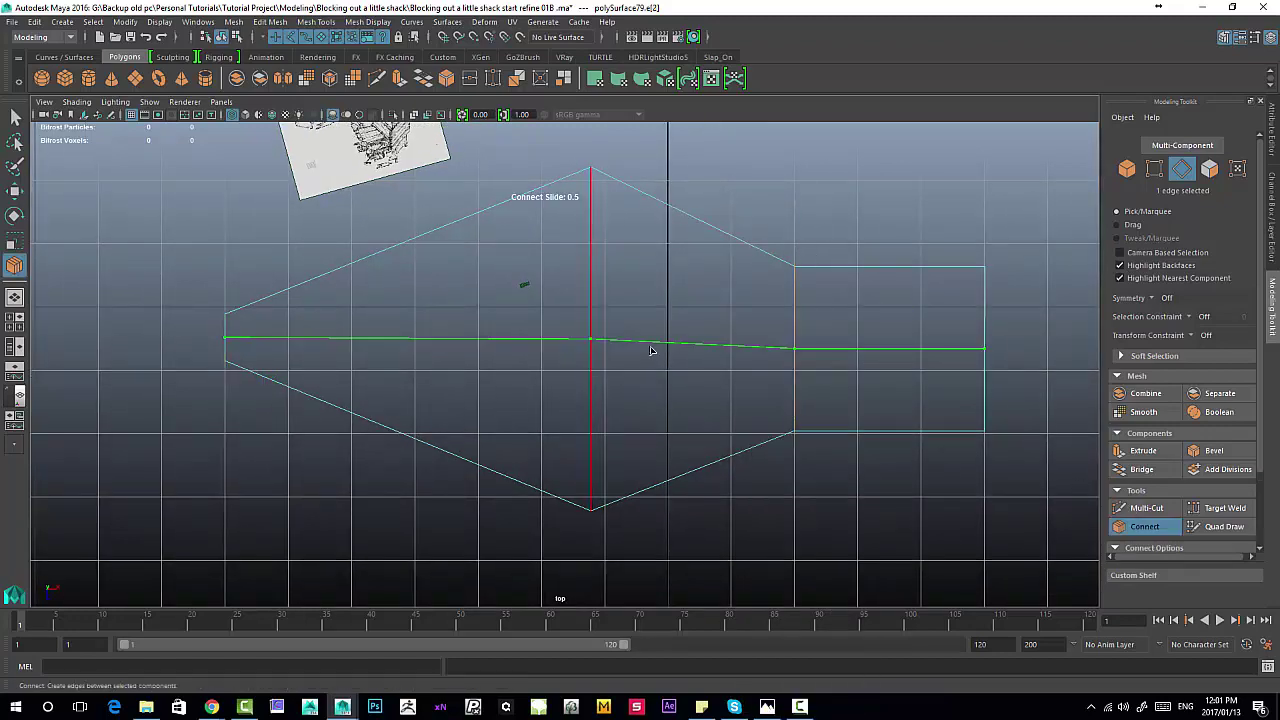
pyautogui.press('w')
pyautogui.press('r')
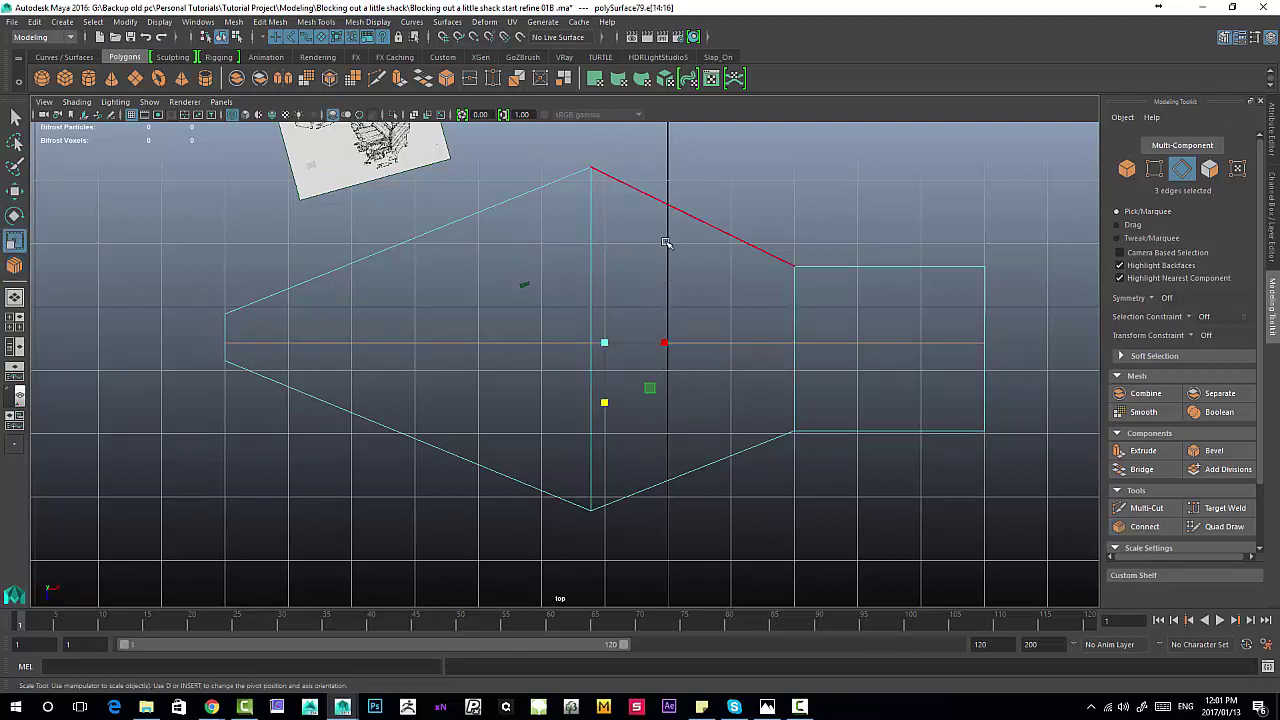
# Step: Delete the three faces above the centreline, keeping only the lower half of the mesh
pyautogui.moveTo(666, 244); pyautogui.dragTo(660, 282, button='right')
pyautogui.moveTo(617, 279); pyautogui.dragTo(1110, 327)
pyautogui.press('Delete')
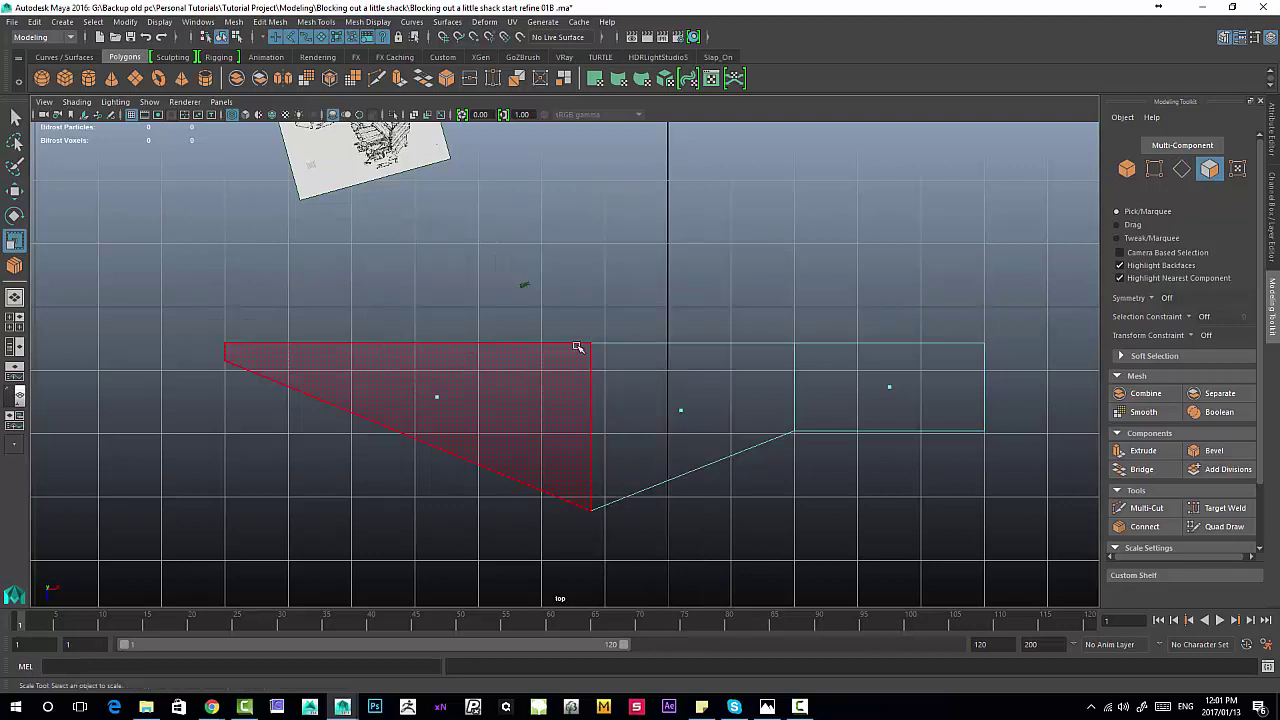
# Step: Select the half mesh as an object and apply Mirror Geometry to it
pyautogui.moveTo(657, 352); pyautogui.dragTo(705, 298, button='right')
pyautogui.moveTo(705, 298); pyautogui.dragTo(633, 426)
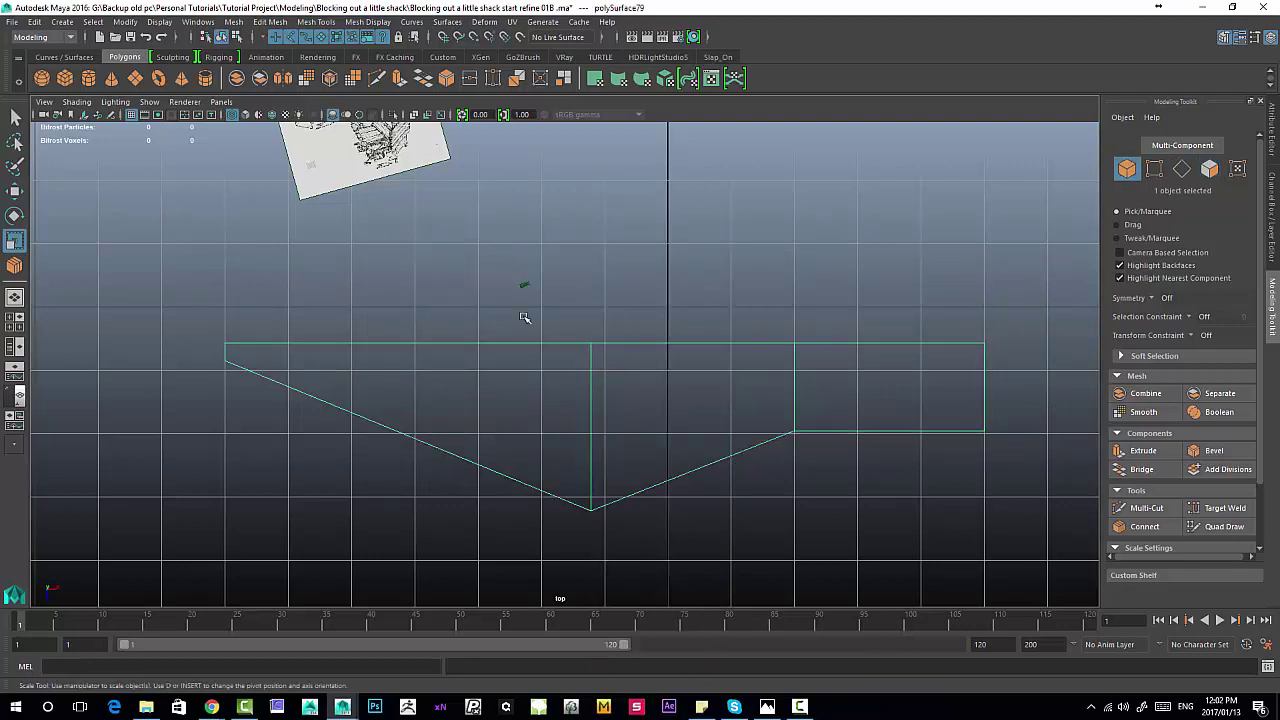
pyautogui.click(272, 24)
pyautogui.moveTo(233, 22)
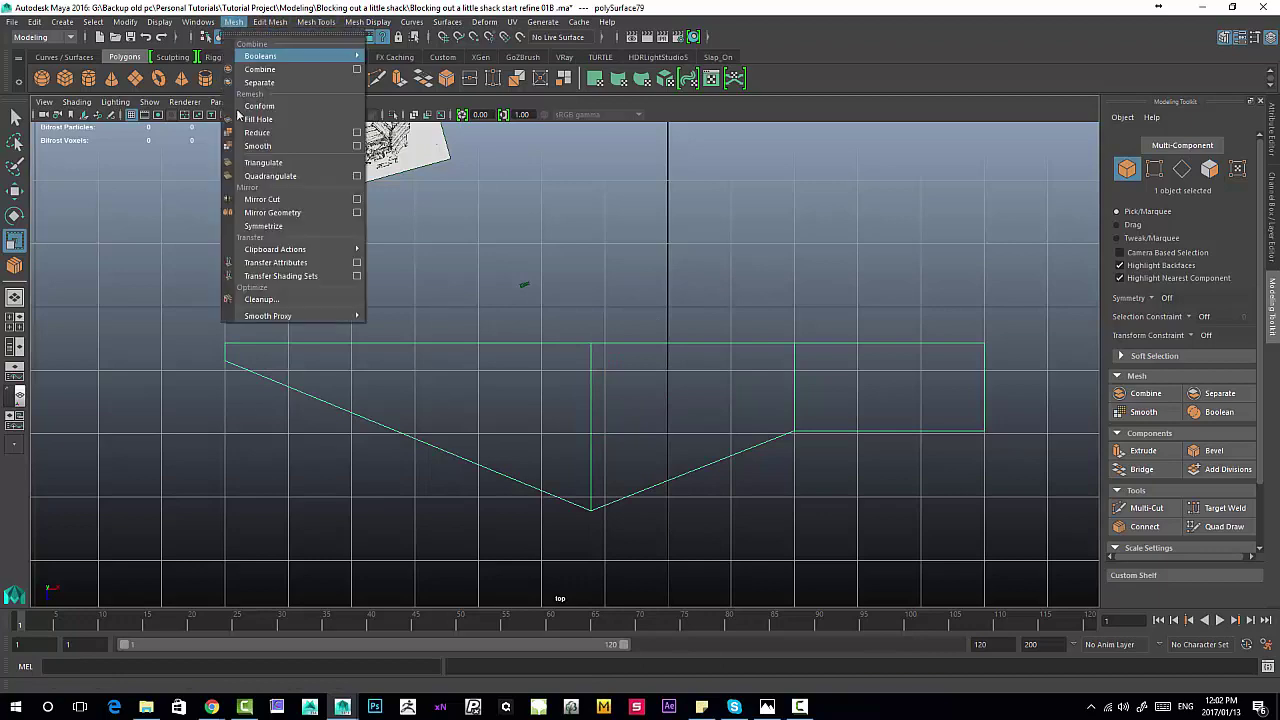
pyautogui.click(272, 213)
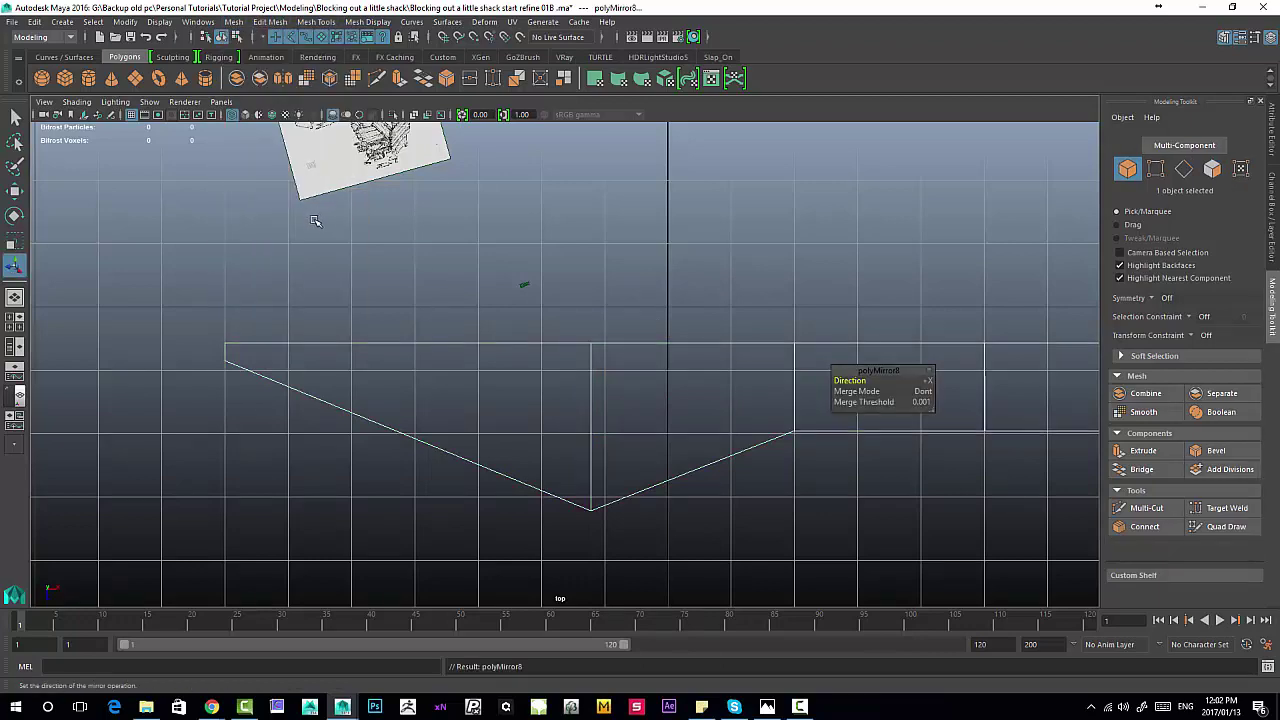
# Step: Set the mirror direction to -Z so the half is mirrored across its lengthwise centreline
pyautogui.scroll(-2, 797, 391)
pyautogui.keyDown('alt'); pyautogui.moveTo(583, 302); pyautogui.dragTo(307, 294, button='middle'); pyautogui.keyUp('alt')
pyautogui.moveTo(890, 371); pyautogui.dragTo(443, 149)
pyautogui.keyDown('alt'); pyautogui.moveTo(447, 237); pyautogui.dragTo(558, 263, button='middle'); pyautogui.keyUp('alt')
pyautogui.click(480, 161)
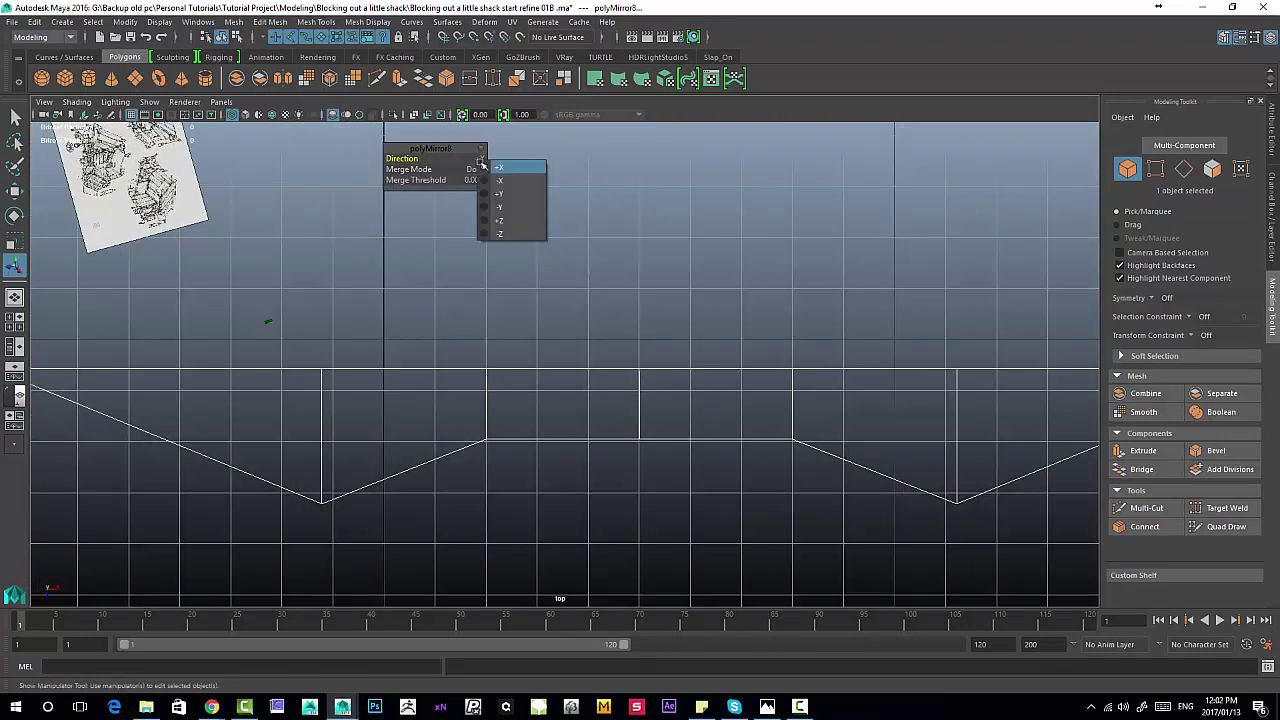
pyautogui.click(497, 234)
pyautogui.keyDown('alt'); pyautogui.moveTo(449, 202); pyautogui.dragTo(590, 247, button='middle'); pyautogui.keyUp('alt')
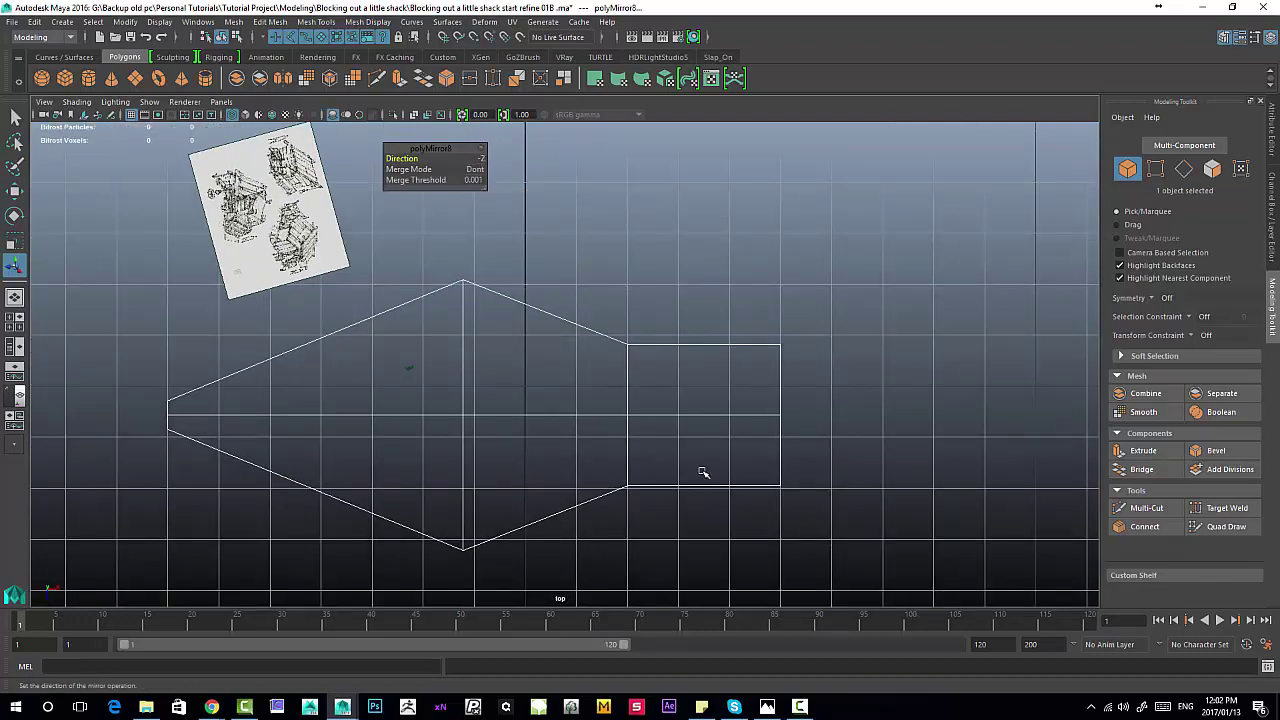
pyautogui.scroll(1, 594, 323)
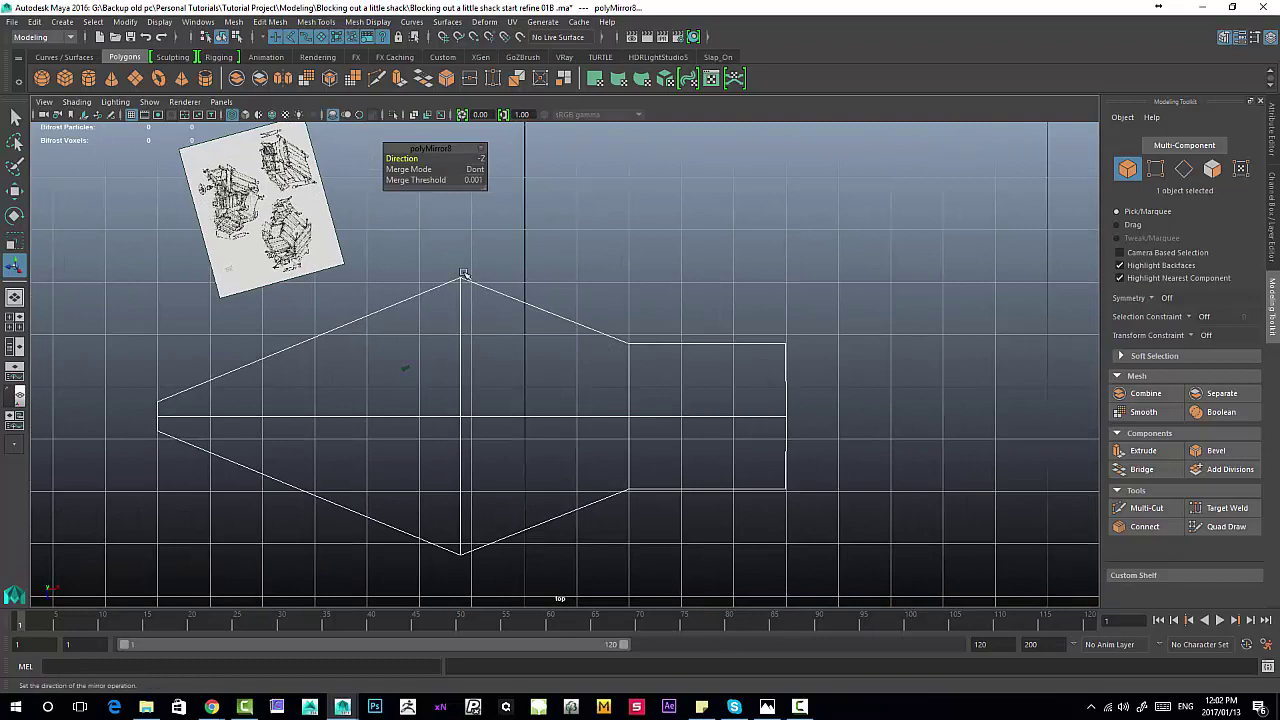
# Step: Switch to the perspective view with the mirrored mesh in sight and the Move tool active
pyautogui.press('space')
pyautogui.press('space')
pyautogui.keyDown('alt'); pyautogui.moveTo(565, 240); pyautogui.dragTo(503, 259); pyautogui.keyUp('alt')
pyautogui.keyDown('alt'); pyautogui.moveTo(616, 207); pyautogui.dragTo(526, 220); pyautogui.keyUp('alt')
pyautogui.press('w')
pyautogui.keyDown('alt'); pyautogui.moveTo(527, 257); pyautogui.dragTo(820, 232, button='middle'); pyautogui.keyUp('alt')
pyautogui.keyDown('alt'); pyautogui.moveTo(820, 232); pyautogui.dragTo(553, 258, button='right'); pyautogui.keyUp('alt')
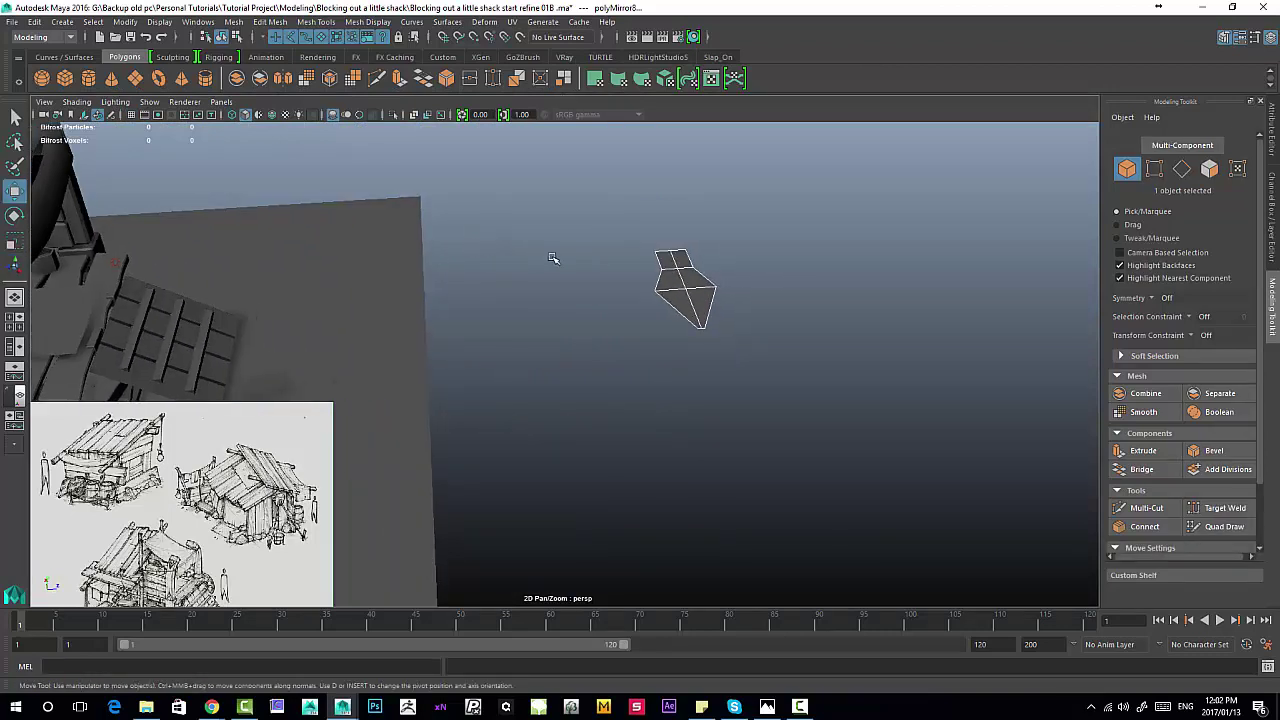
pyautogui.click(1192, 452)
pyautogui.keyDown('alt'); pyautogui.moveTo(714, 322); pyautogui.dragTo(684, 382, button='middle'); pyautogui.keyUp('alt')
pyautogui.keyDown('alt'); pyautogui.moveTo(684, 382); pyautogui.dragTo(837, 466, button='right'); pyautogui.keyUp('alt')
pyautogui.hotkey('ctrl', 'z')
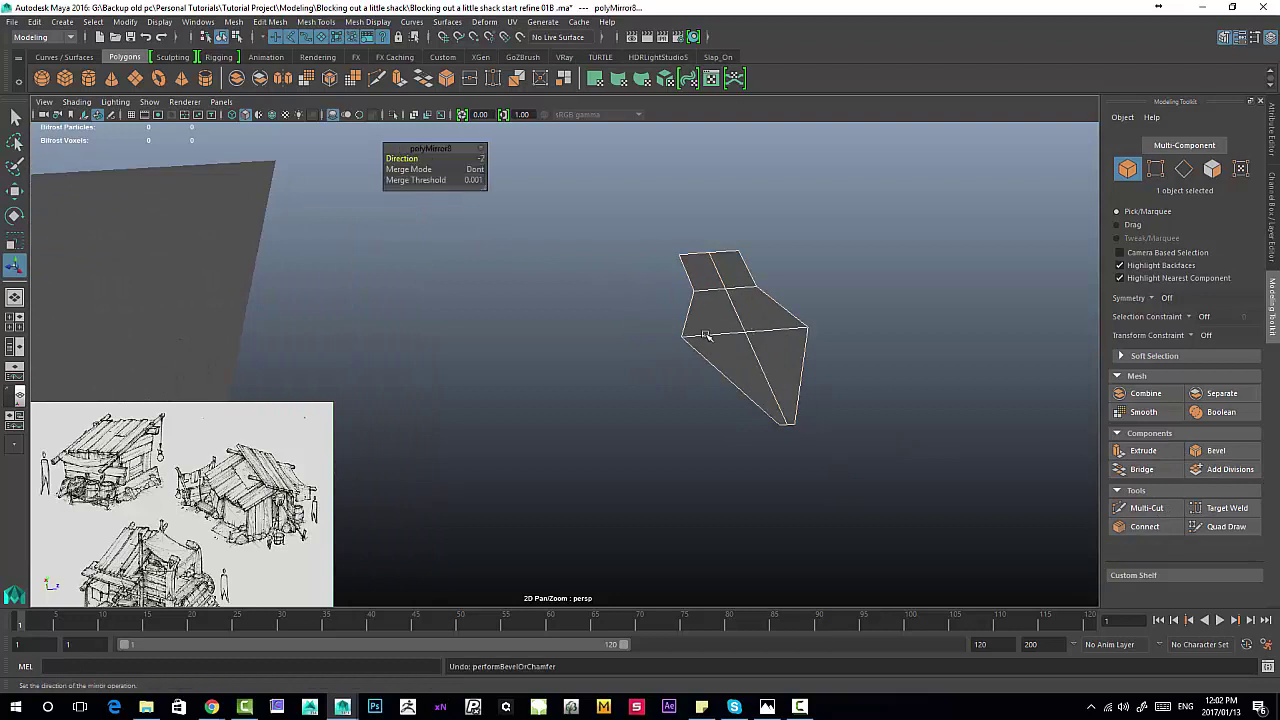
# Step: Try moving the three faces on one side of the centreline away from the other half, and undo the move
pyautogui.moveTo(696, 352); pyautogui.dragTo(691, 349, button='right')
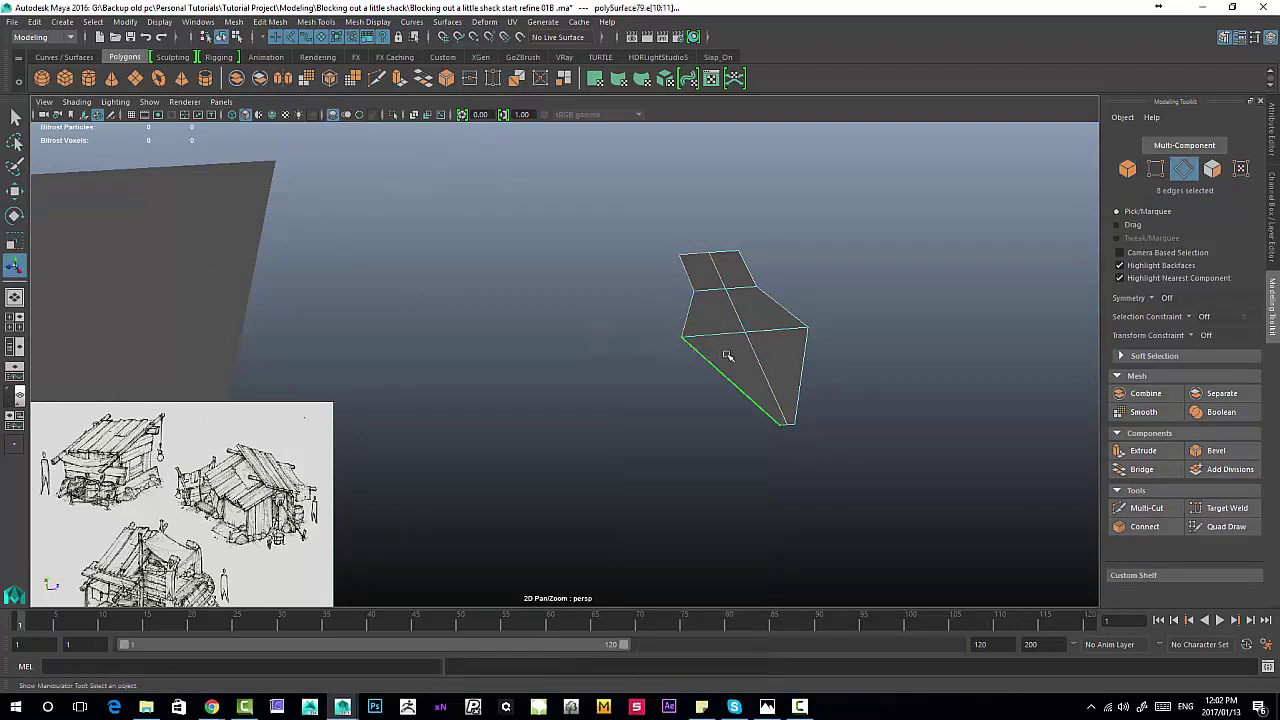
pyautogui.moveTo(723, 298); pyautogui.dragTo(674, 294, button='right')
pyautogui.keyDown('alt'); pyautogui.moveTo(735, 295); pyautogui.dragTo(663, 303); pyautogui.keyUp('alt')
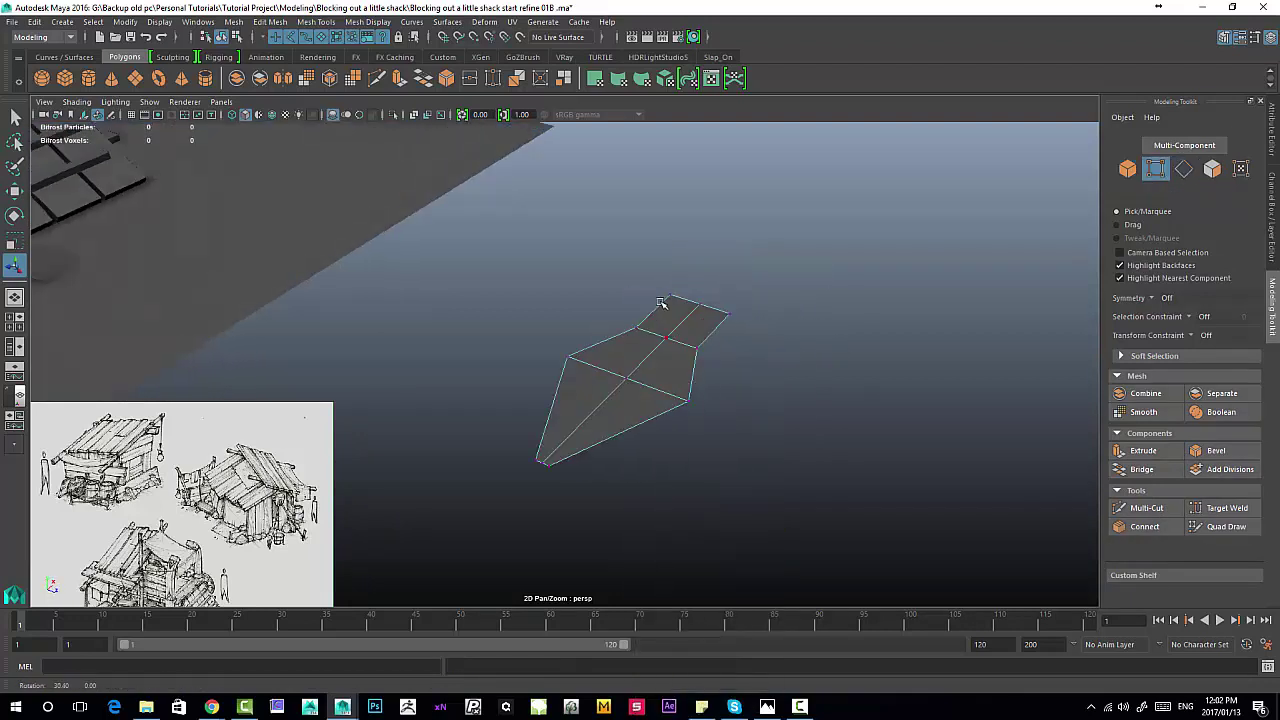
pyautogui.keyDown('alt'); pyautogui.moveTo(663, 303); pyautogui.dragTo(744, 338, button='right'); pyautogui.keyUp('alt')
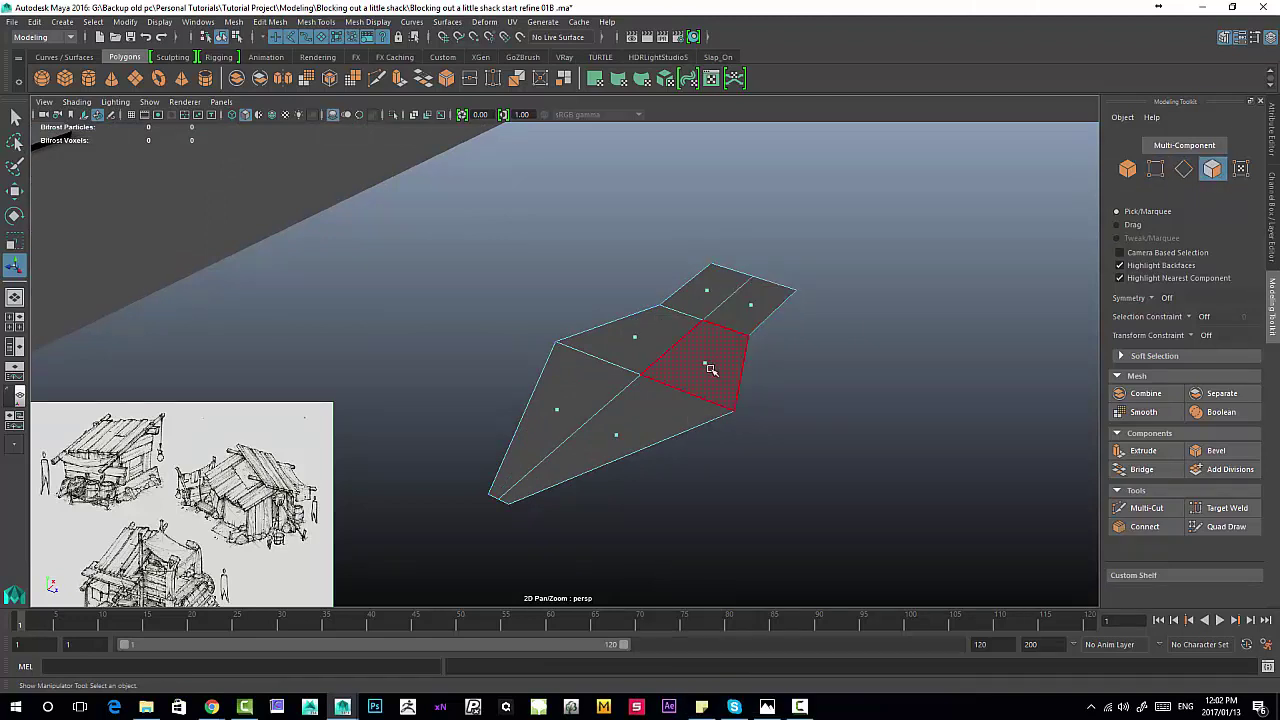
pyautogui.click(707, 365)
pyautogui.keyDown('shift'); pyautogui.click(640, 420); pyautogui.keyUp('shift')
pyautogui.keyDown('shift'); pyautogui.click(752, 312); pyautogui.keyUp('shift')
pyautogui.press('w')
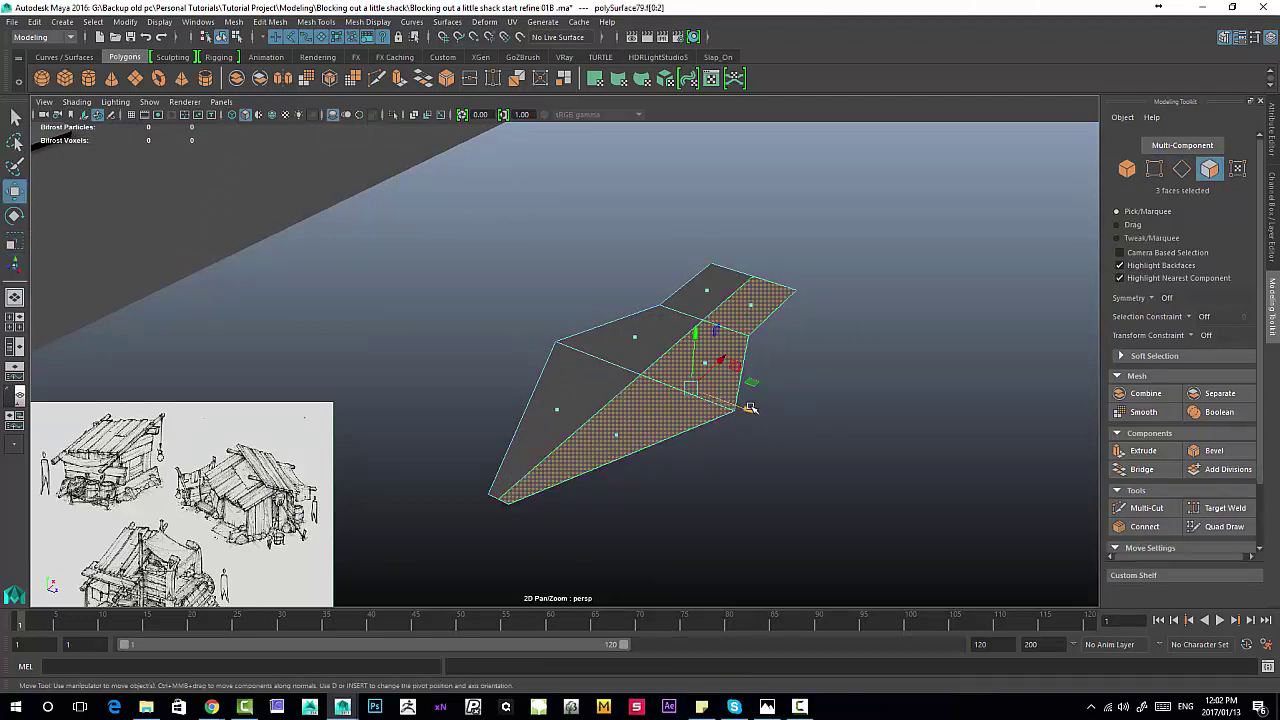
pyautogui.moveTo(751, 404); pyautogui.dragTo(766, 423)
pyautogui.hotkey('ctrl', 'z')
# Step: Select all the doubled vertices along the centreline and merge them with a distance threshold of 0.01
pyautogui.moveTo(747, 290); pyautogui.dragTo(710, 284, button='right')
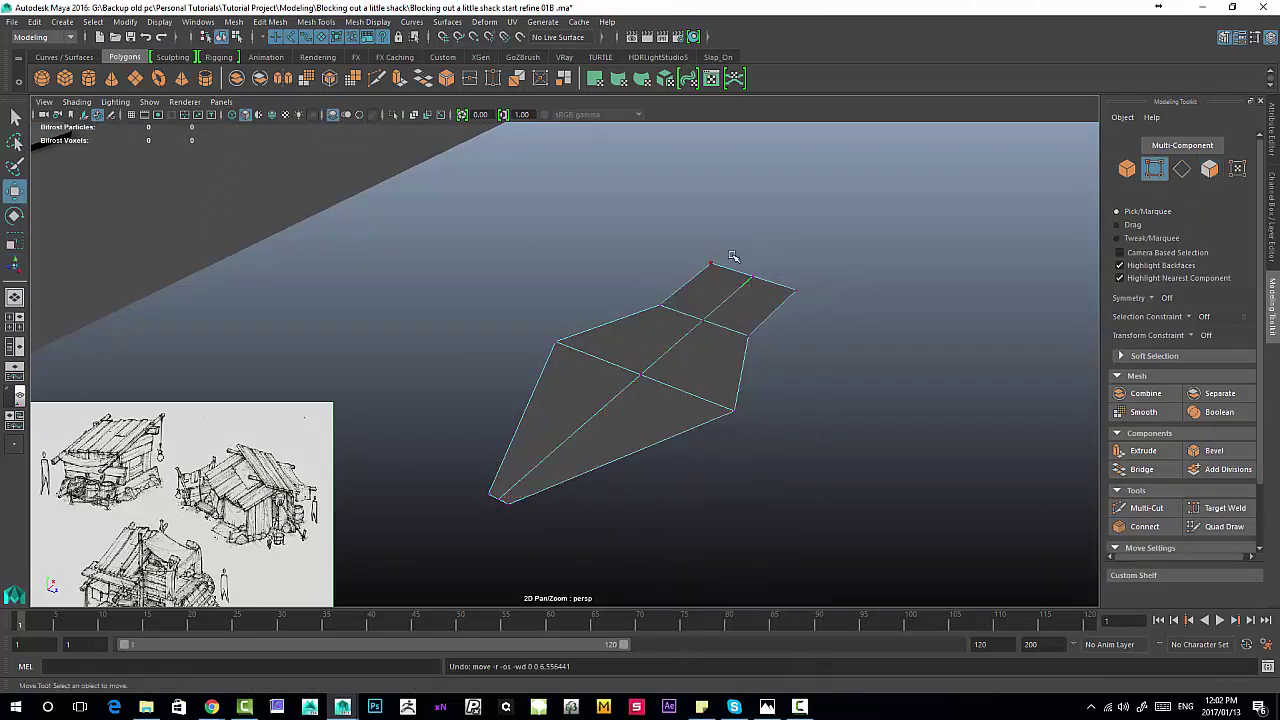
pyautogui.moveTo(741, 252); pyautogui.dragTo(765, 290)
pyautogui.keyDown('shift'); pyautogui.moveTo(681, 314); pyautogui.dragTo(713, 341); pyautogui.keyUp('shift')
pyautogui.keyDown('shift'); pyautogui.click(659, 402); pyautogui.keyUp('shift')
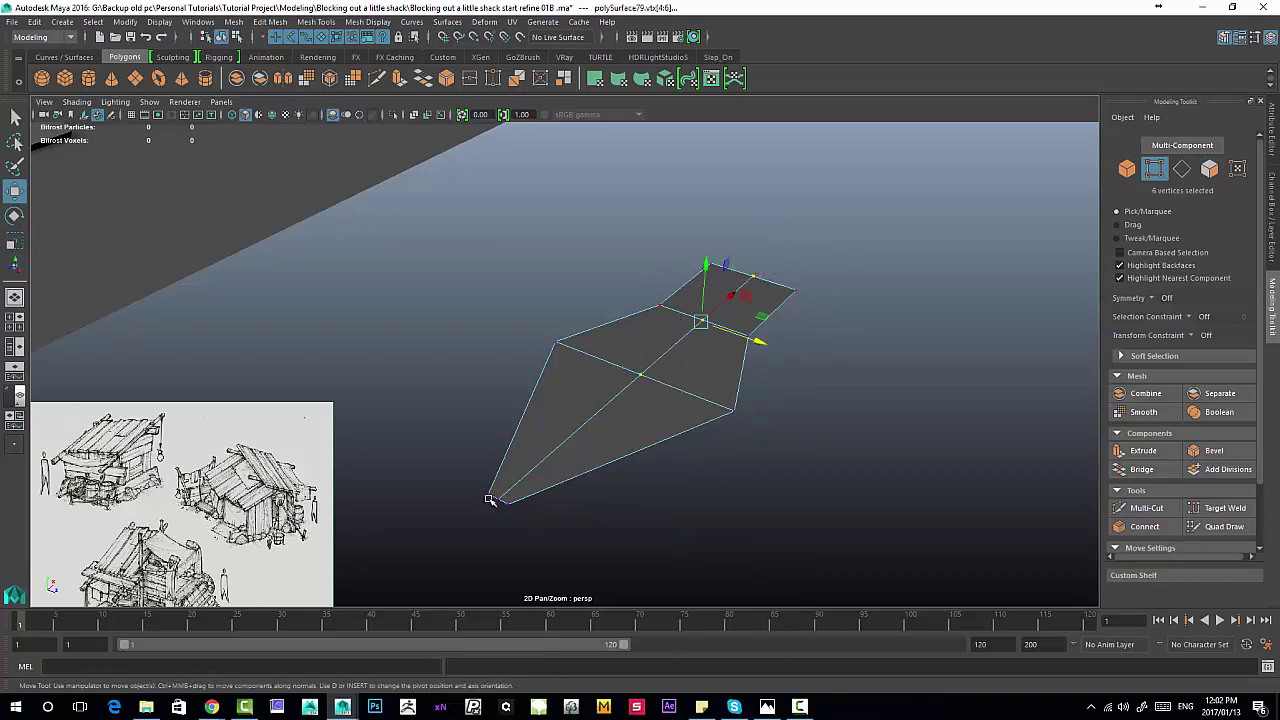
pyautogui.keyDown('shift'); pyautogui.click(498, 500); pyautogui.keyUp('shift')
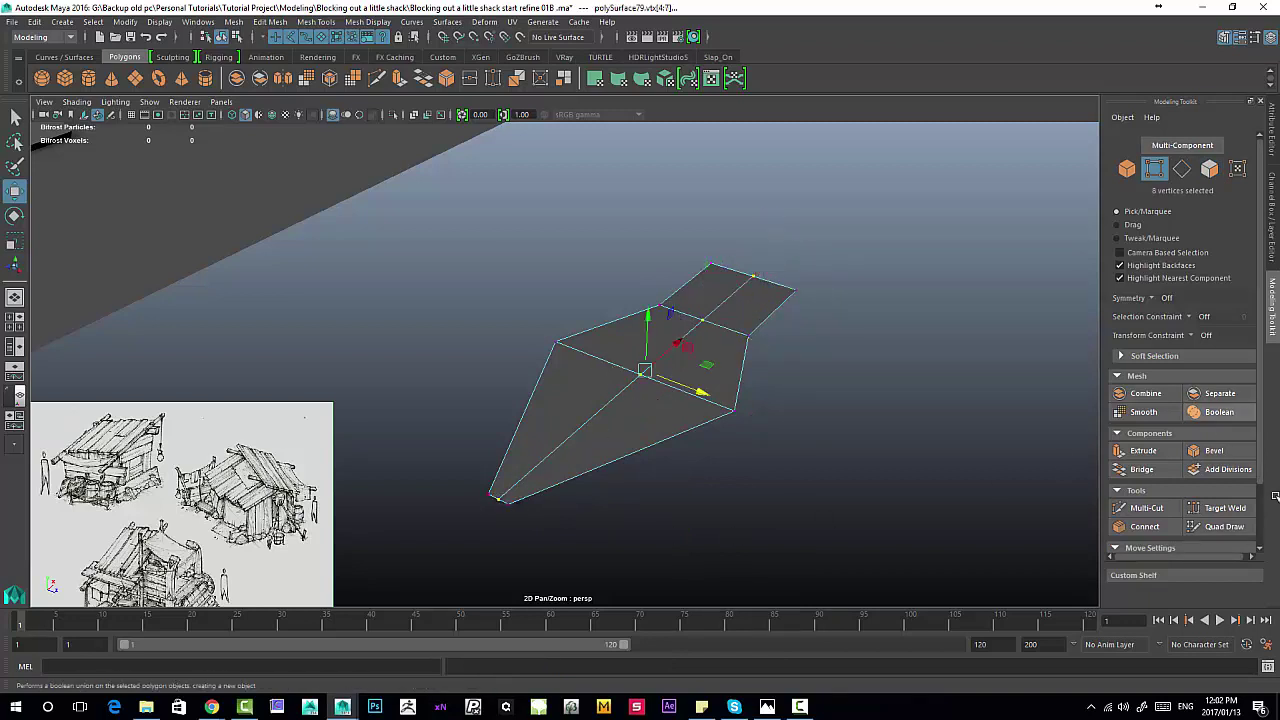
pyautogui.click(270, 21)
pyautogui.moveTo(234, 22)
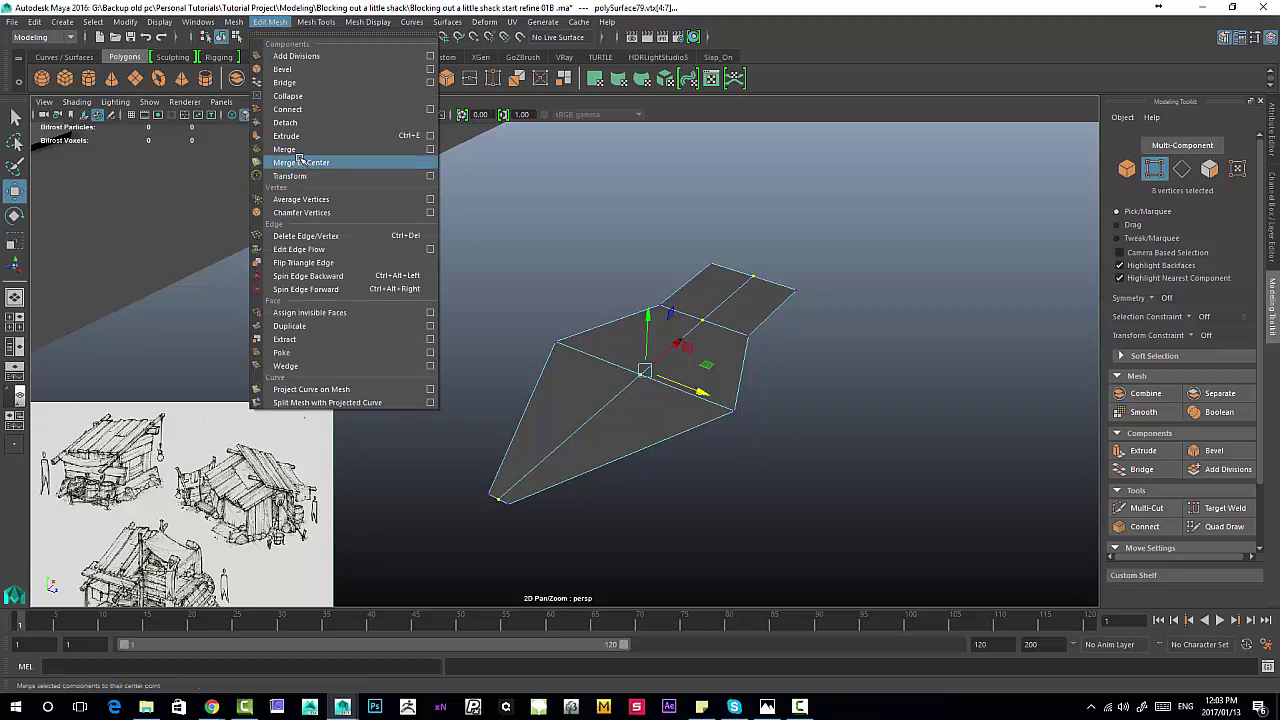
pyautogui.click(286, 149)
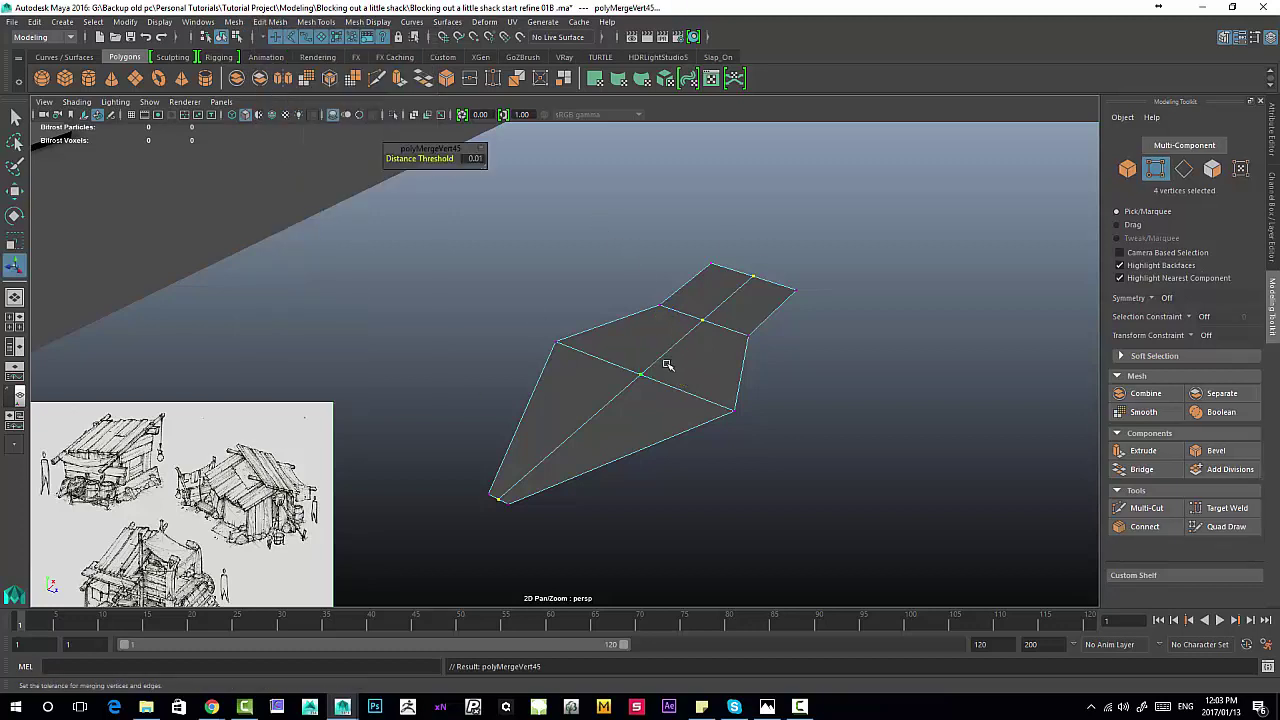
pyautogui.keyDown('shift'); pyautogui.moveTo(684, 349); pyautogui.dragTo(671, 268, button='right'); pyautogui.keyUp('shift')
pyautogui.moveTo(671, 314)
pyautogui.keyDown('shift'); pyautogui.mouseDown(button='right')
pyautogui.moveTo(685, 353)
pyautogui.moveTo(687, 316)
pyautogui.moveTo(728, 289)
pyautogui.moveTo(749, 299)
pyautogui.moveTo(688, 316)
pyautogui.mouseUp(button='right'); pyautogui.keyUp('shift')
pyautogui.keyDown('alt'); pyautogui.moveTo(580, 365); pyautogui.dragTo(668, 326); pyautogui.keyUp('alt')
pyautogui.press('w')
pyautogui.moveTo(811, 309); pyautogui.dragTo(880, 226, button='right')
pyautogui.moveTo(837, 294); pyautogui.dragTo(662, 378)
pyautogui.hotkey('ctrl', 'z')
# Step: Extrude the mesh's whole border edge loop with thickness -0.6, local Z translation about -3.9 and offset 4.8, and return to object selection
pyautogui.rightClick(659, 247)
pyautogui.moveTo(659, 247); pyautogui.dragTo(661, 210, button='right')
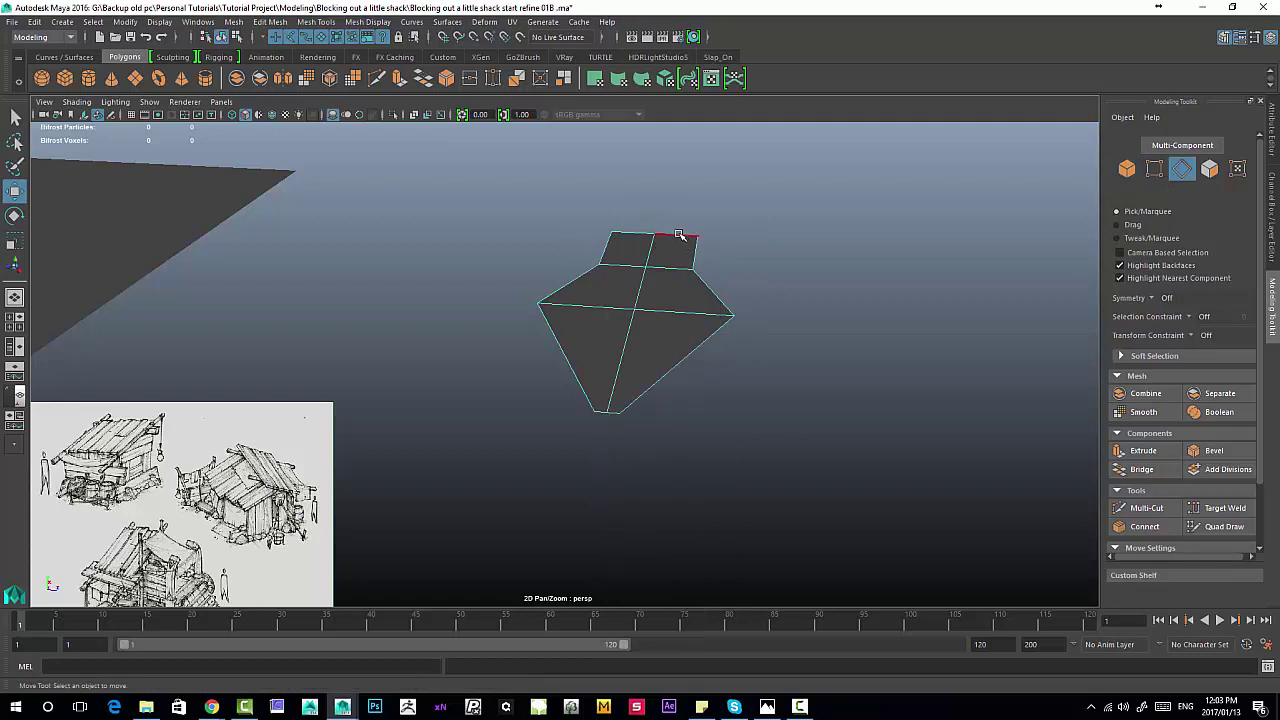
pyautogui.doubleClick(679, 236)
pyautogui.keyDown('shift'); pyautogui.moveTo(643, 295); pyautogui.dragTo(652, 325, button='right'); pyautogui.keyUp('shift')
pyautogui.moveTo(686, 191); pyautogui.dragTo(677, 208)
pyautogui.moveTo(402, 160)
pyautogui.mouseDown()
pyautogui.moveTo(407, 186)
pyautogui.moveTo(426, 190)
pyautogui.moveTo(411, 182)
pyautogui.mouseUp()
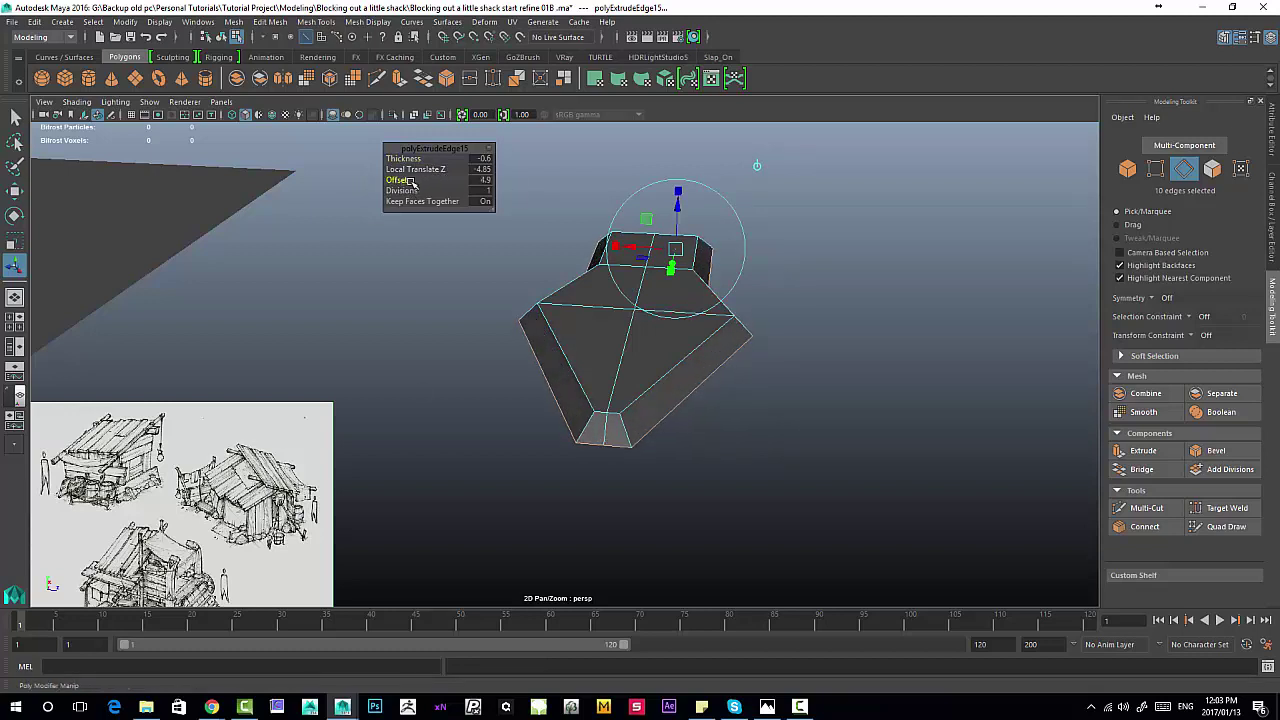
pyautogui.keyDown('alt'); pyautogui.moveTo(634, 190); pyautogui.dragTo(565, 314); pyautogui.keyUp('alt')
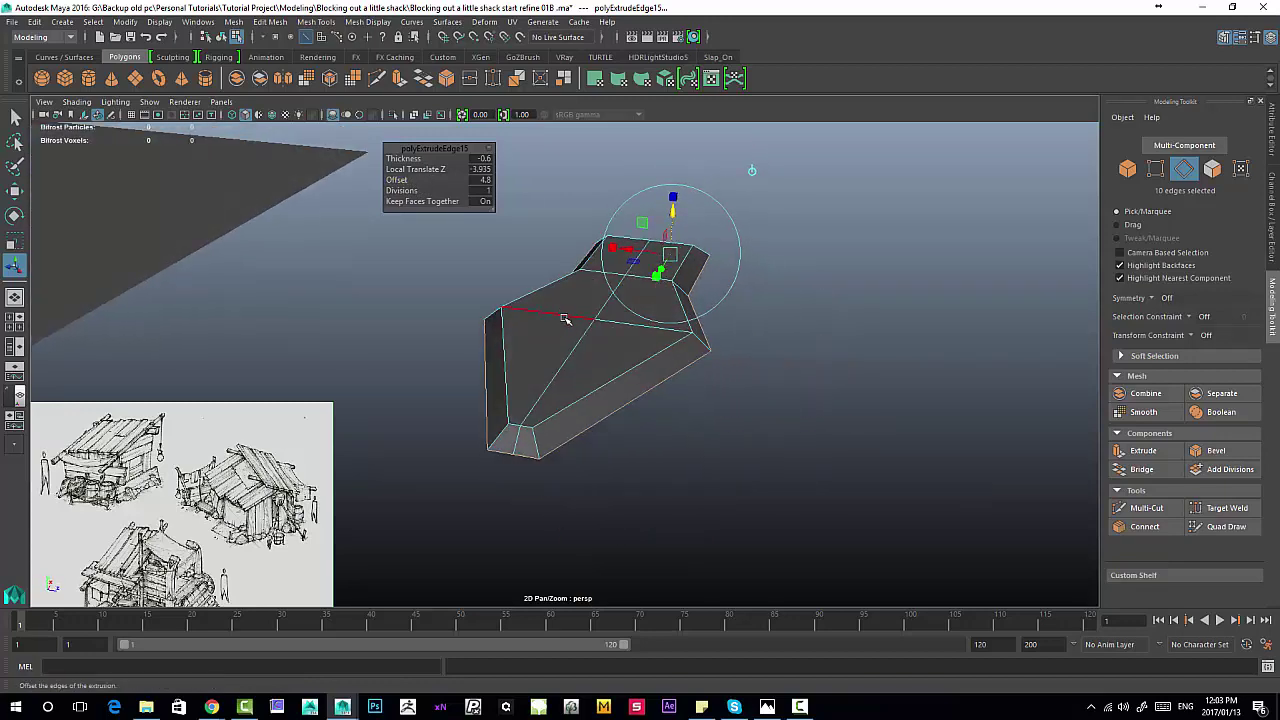
pyautogui.moveTo(565, 318); pyautogui.dragTo(632, 301, button='right')
# Step: Examine the extruded mesh from several sides and compare its size and placement with the shack
pyautogui.keyDown('alt'); pyautogui.moveTo(811, 363); pyautogui.dragTo(391, 383, button='right'); pyautogui.keyUp('alt')
pyautogui.keyDown('alt'); pyautogui.moveTo(391, 383); pyautogui.dragTo(520, 262); pyautogui.keyUp('alt')
pyautogui.moveTo(597, 270)
pyautogui.keyDown('alt'); pyautogui.mouseDown()
pyautogui.moveTo(629, 263)
pyautogui.moveTo(606, 289)
pyautogui.mouseUp(); pyautogui.keyUp('alt')
pyautogui.keyDown('alt'); pyautogui.moveTo(606, 289); pyautogui.dragTo(690, 400, button='right'); pyautogui.keyUp('alt')
pyautogui.keyDown('alt'); pyautogui.moveTo(690, 400); pyautogui.dragTo(705, 424, button='middle'); pyautogui.keyUp('alt')
pyautogui.keyDown('alt'); pyautogui.moveTo(705, 424); pyautogui.dragTo(600, 400); pyautogui.keyUp('alt')
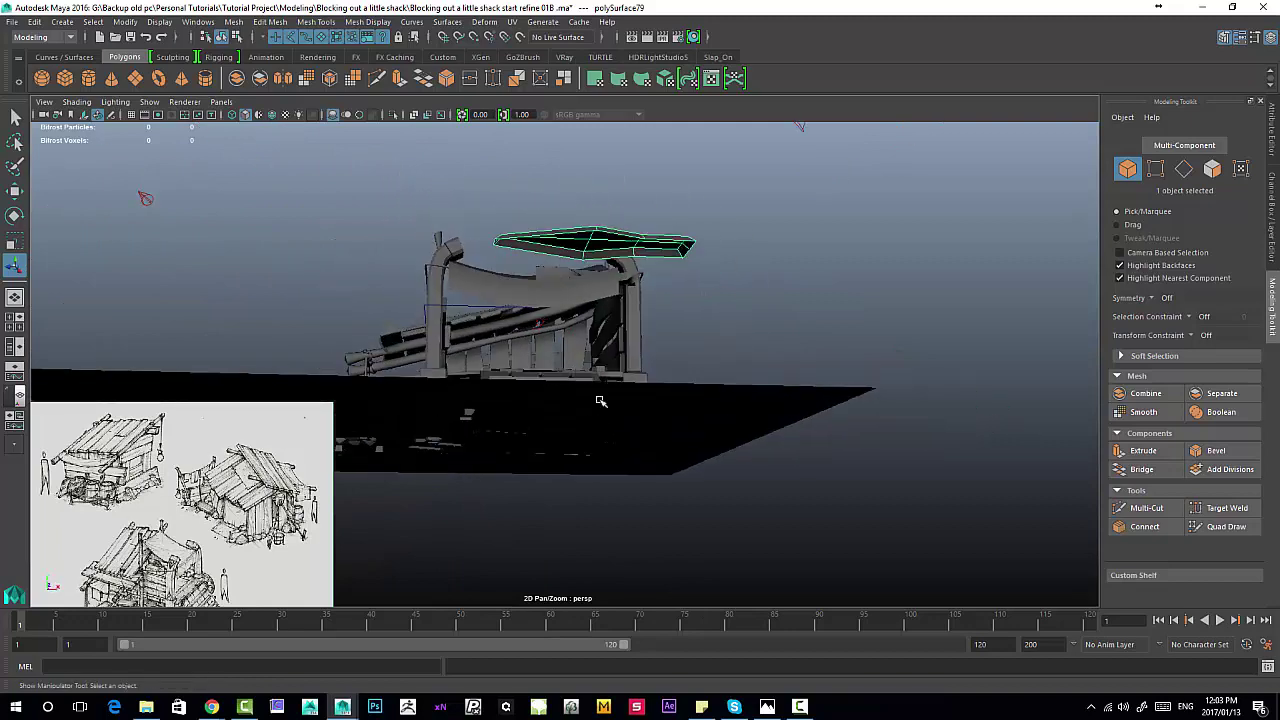
pyautogui.keyDown('alt'); pyautogui.moveTo(600, 400); pyautogui.dragTo(690, 409, button='right'); pyautogui.keyUp('alt')
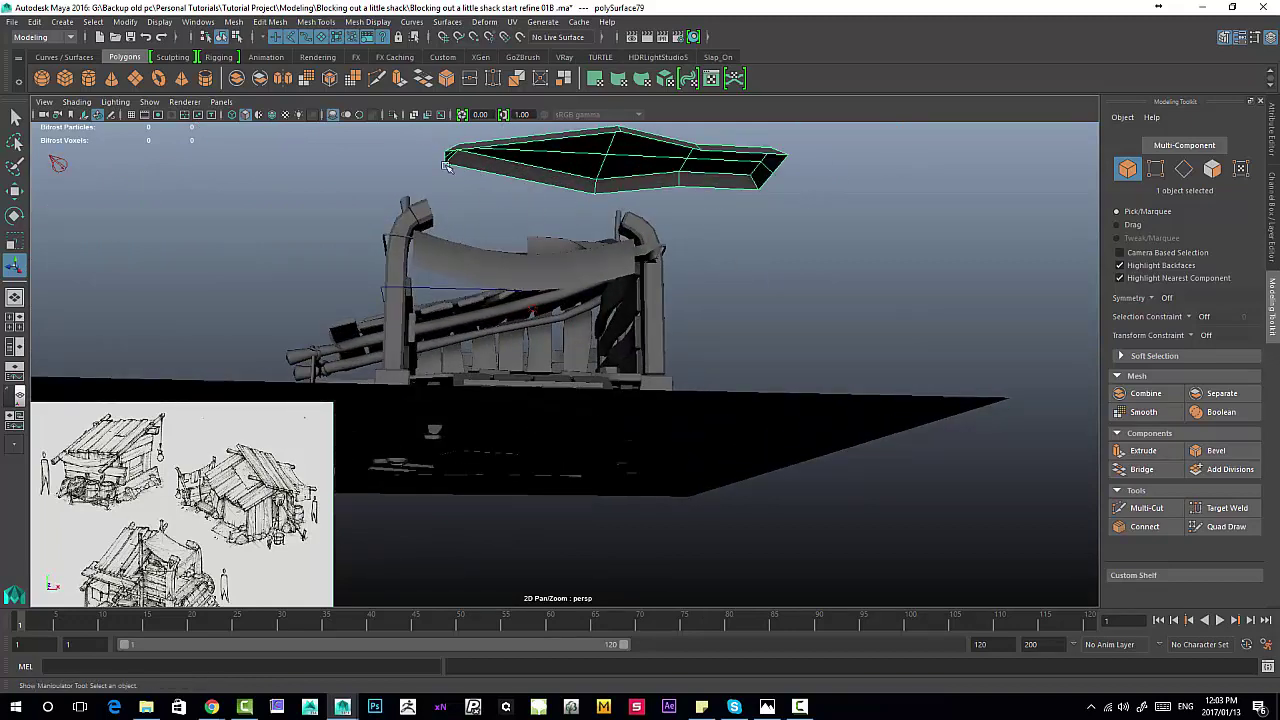
pyautogui.keyDown('alt'); pyautogui.moveTo(447, 167); pyautogui.dragTo(780, 217); pyautogui.keyUp('alt')
pyautogui.keyDown('alt'); pyautogui.moveTo(780, 217); pyautogui.dragTo(669, 166, button='middle'); pyautogui.keyUp('alt')
pyautogui.keyDown('alt'); pyautogui.moveTo(669, 166); pyautogui.dragTo(690, 212); pyautogui.keyUp('alt')
pyautogui.keyDown('alt'); pyautogui.moveTo(690, 212); pyautogui.dragTo(619, 145, button='right'); pyautogui.keyUp('alt')
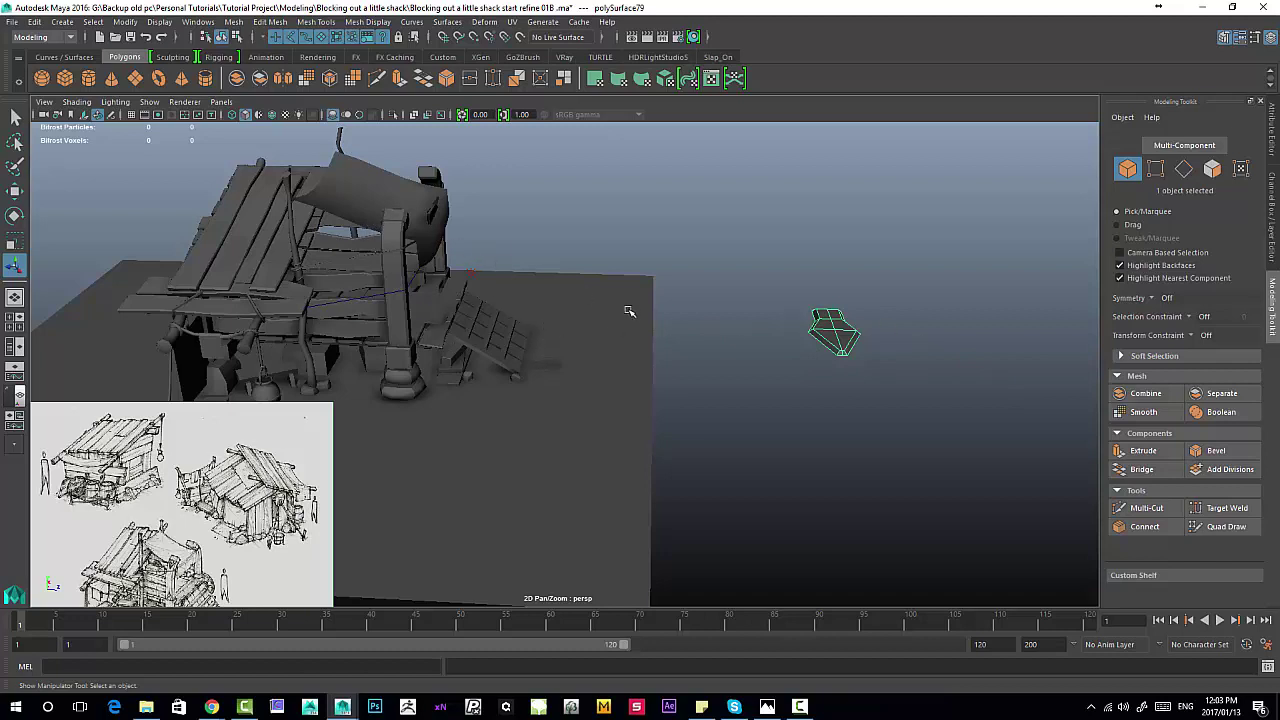
# Step: Centre the pivot on the extruded mesh
pyautogui.press('w')
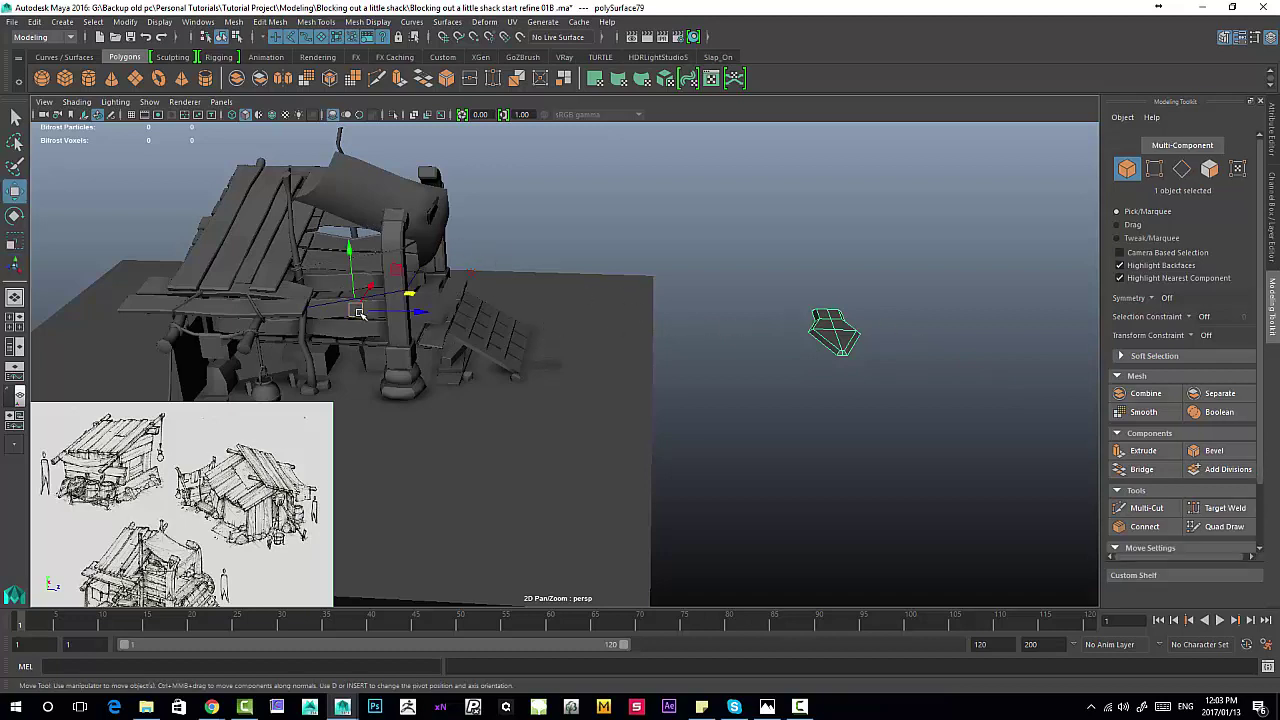
pyautogui.click(122, 23)
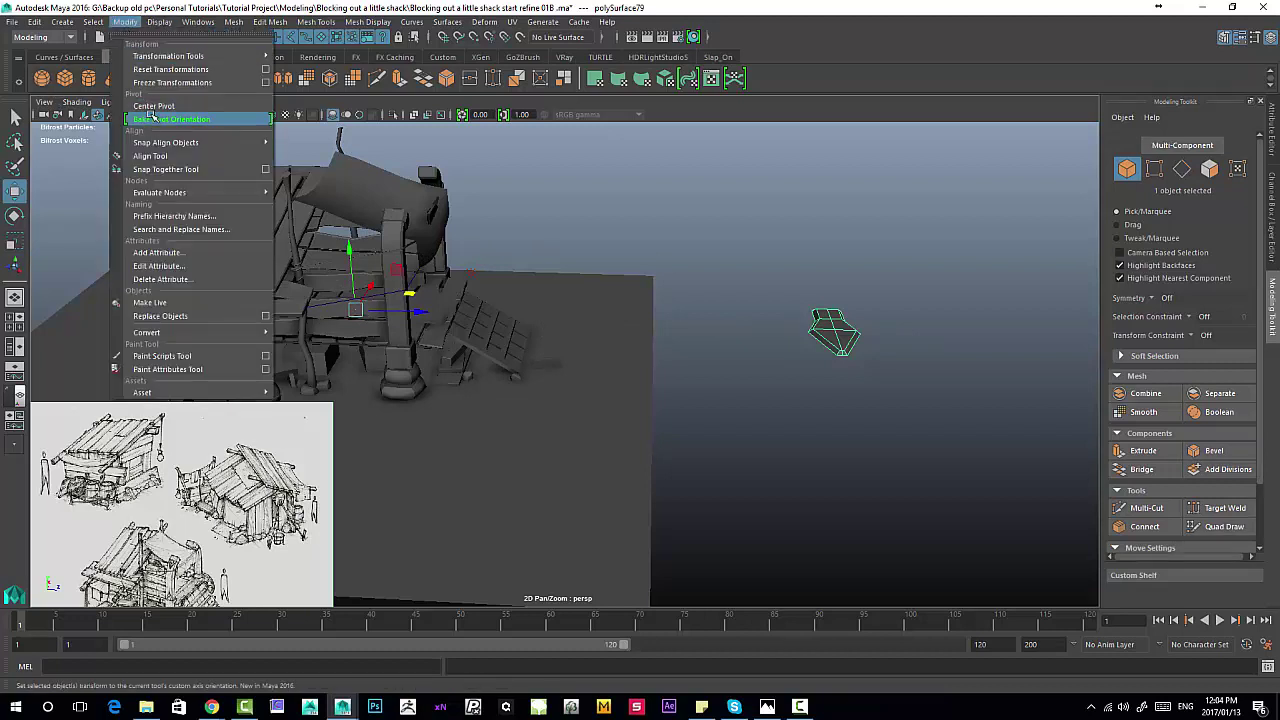
pyautogui.click(143, 105)
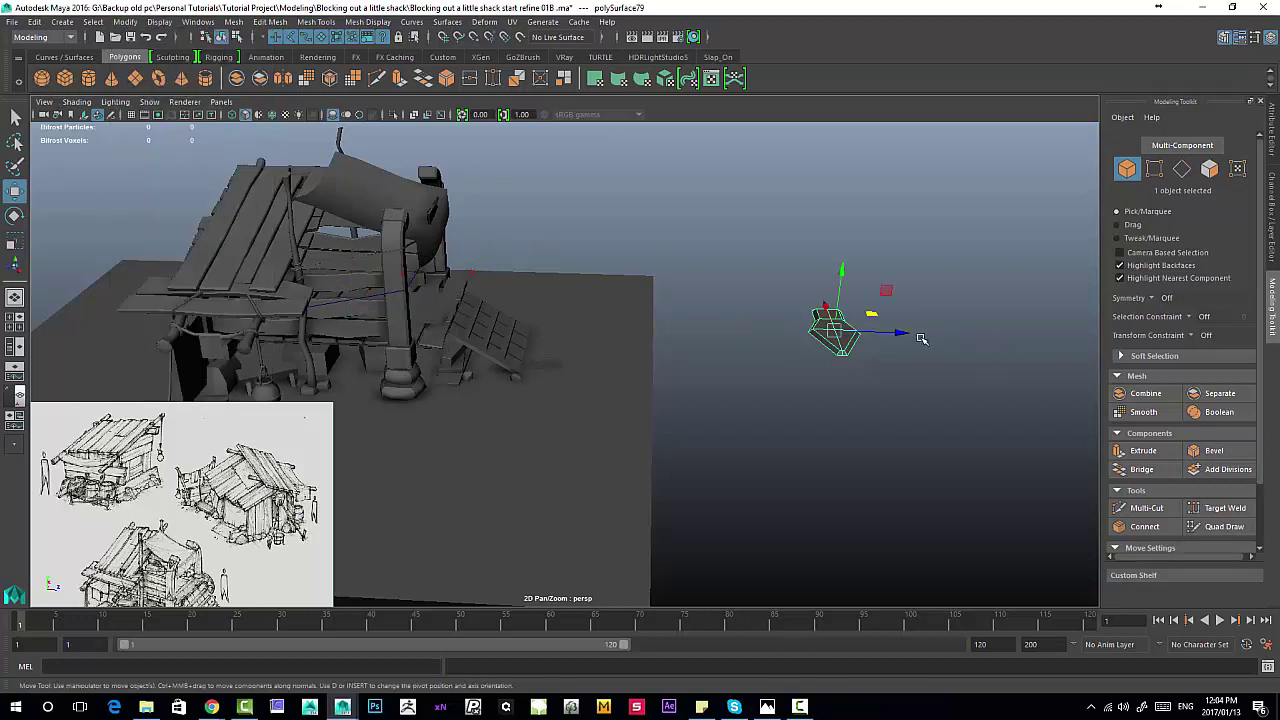
# Step: Move the mesh over to the shack, raise it, and shift it outward beside the projecting roof beams
pyautogui.moveTo(904, 335); pyautogui.dragTo(457, 312)
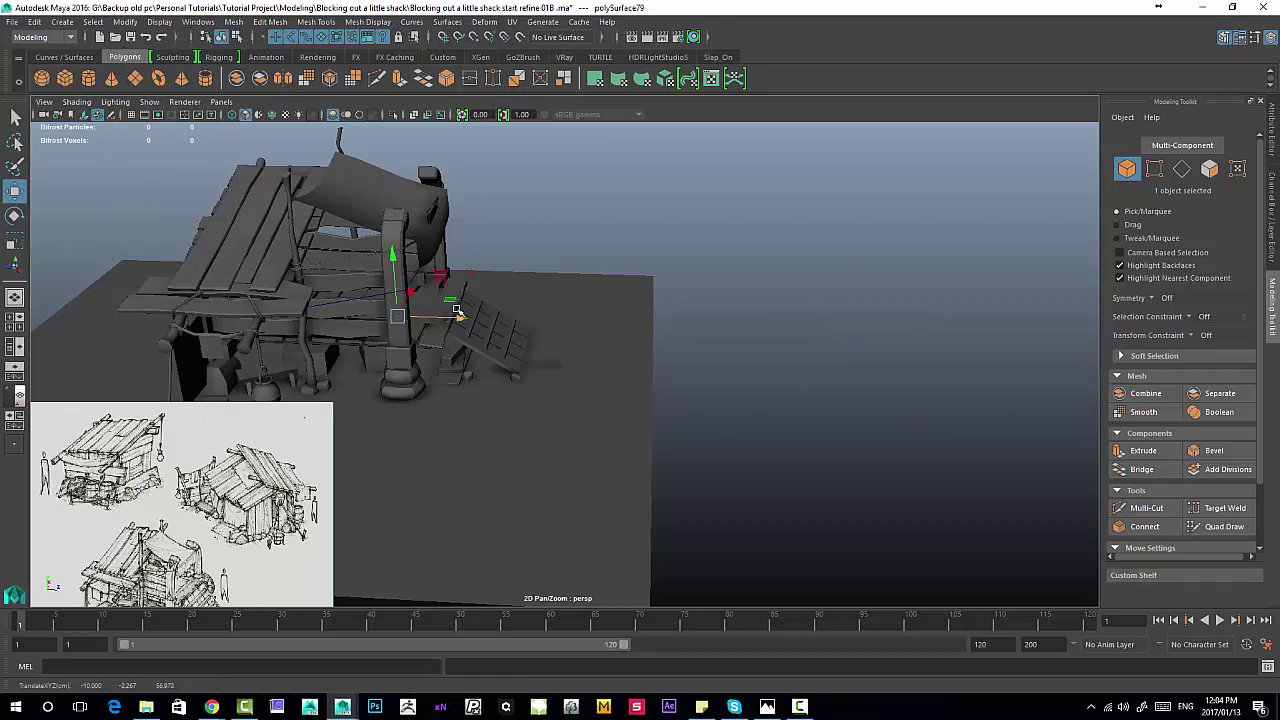
pyautogui.keyDown('alt'); pyautogui.moveTo(350, 155); pyautogui.dragTo(418, 233, button='middle'); pyautogui.keyUp('alt')
pyautogui.scroll(4, 320, 234)
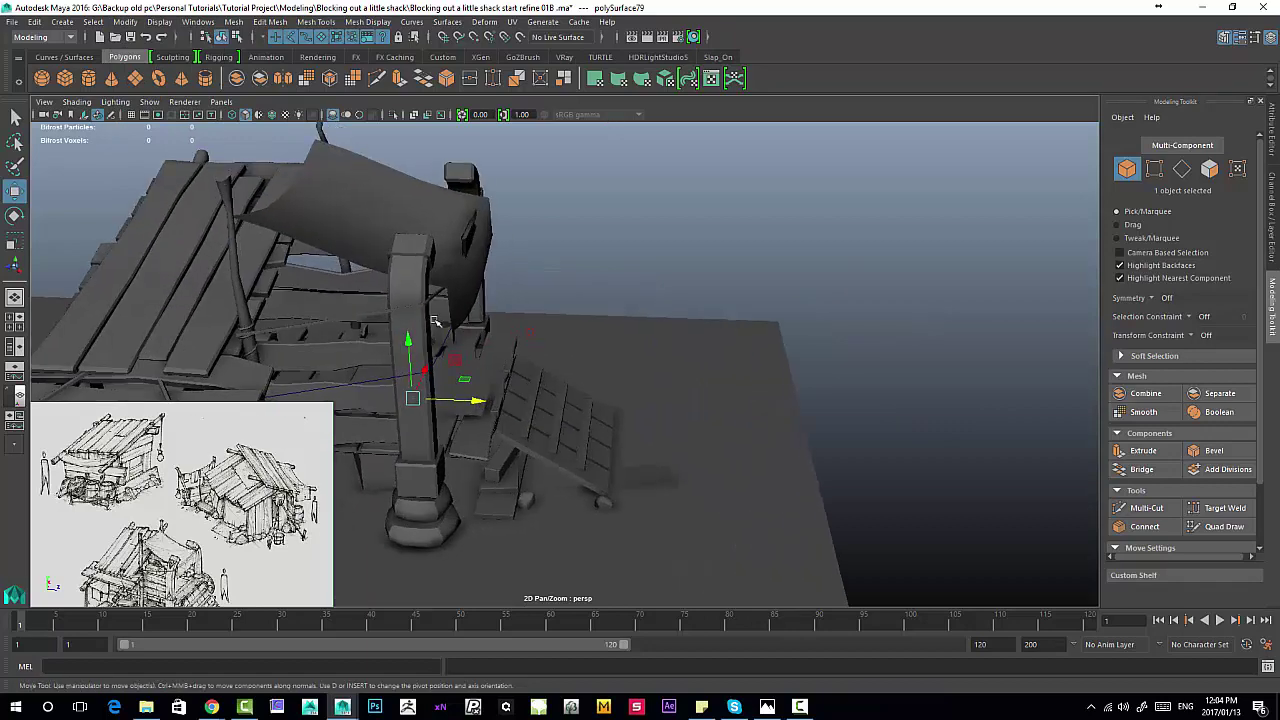
pyautogui.keyDown('alt'); pyautogui.moveTo(435, 322); pyautogui.dragTo(414, 306); pyautogui.keyUp('alt')
pyautogui.keyDown('alt'); pyautogui.moveTo(414, 306); pyautogui.dragTo(537, 311, button='middle'); pyautogui.keyUp('alt')
pyautogui.moveTo(618, 315); pyautogui.dragTo(547, 285)
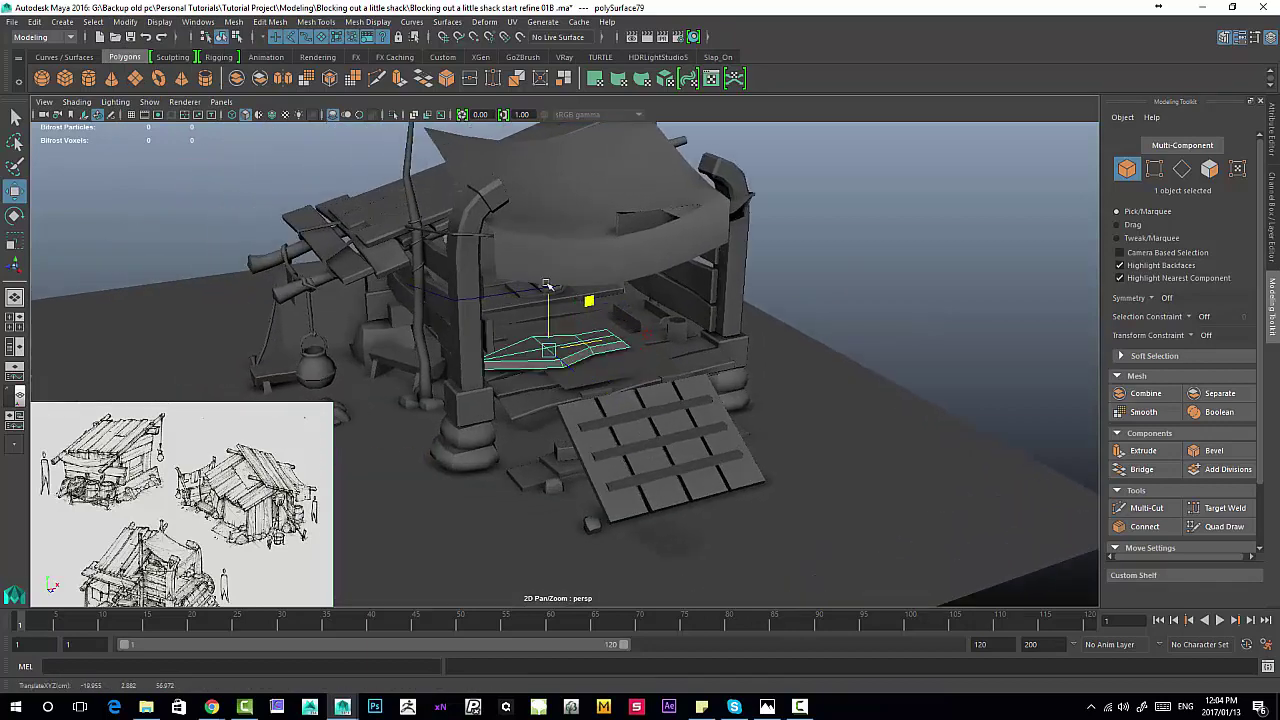
pyautogui.moveTo(547, 286); pyautogui.dragTo(268, 260, button='middle')
# Step: Relocate and align the mesh's pivot to an edge at its rectangular end
pyautogui.keyDown('alt'); pyautogui.moveTo(290, 245); pyautogui.dragTo(423, 331); pyautogui.keyUp('alt')
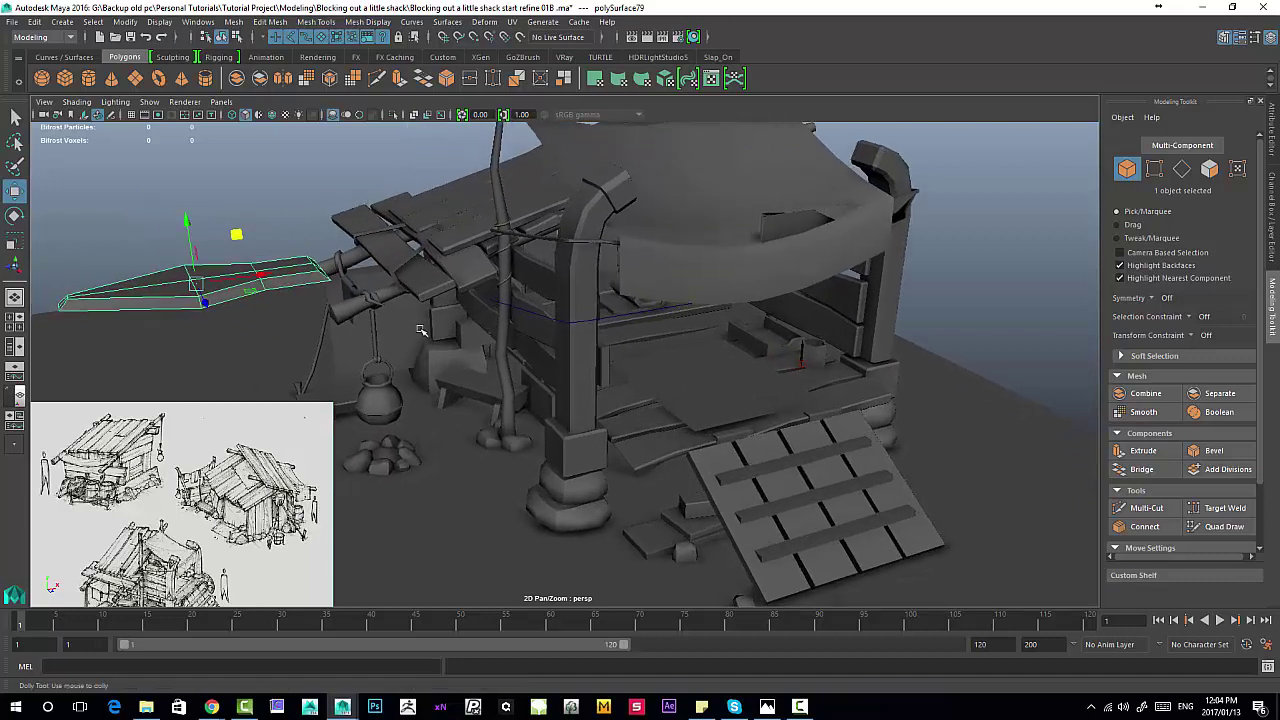
pyautogui.keyDown('alt'); pyautogui.moveTo(423, 331); pyautogui.dragTo(529, 366, button='middle'); pyautogui.keyUp('alt')
pyautogui.keyDown('alt'); pyautogui.moveTo(529, 366); pyautogui.dragTo(226, 323); pyautogui.keyUp('alt')
pyautogui.keyDown('alt'); pyautogui.moveTo(226, 323); pyautogui.dragTo(422, 424, button='right'); pyautogui.keyUp('alt')
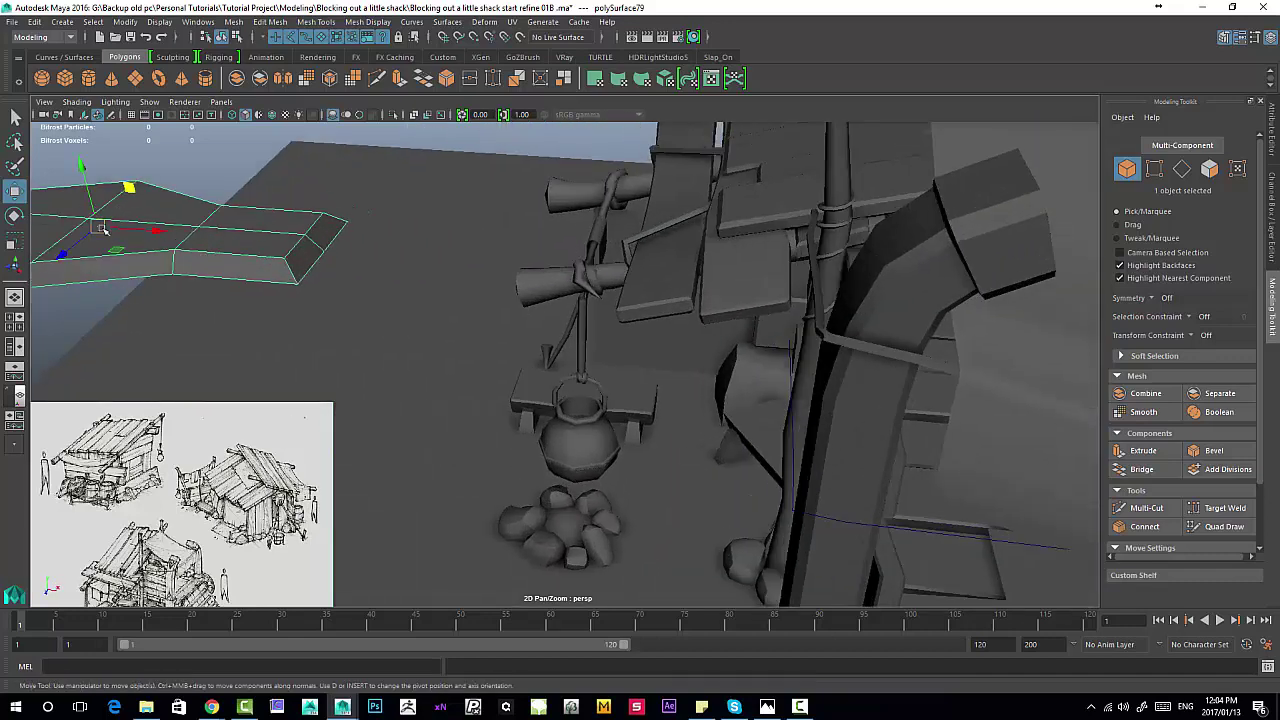
pyautogui.press('d')
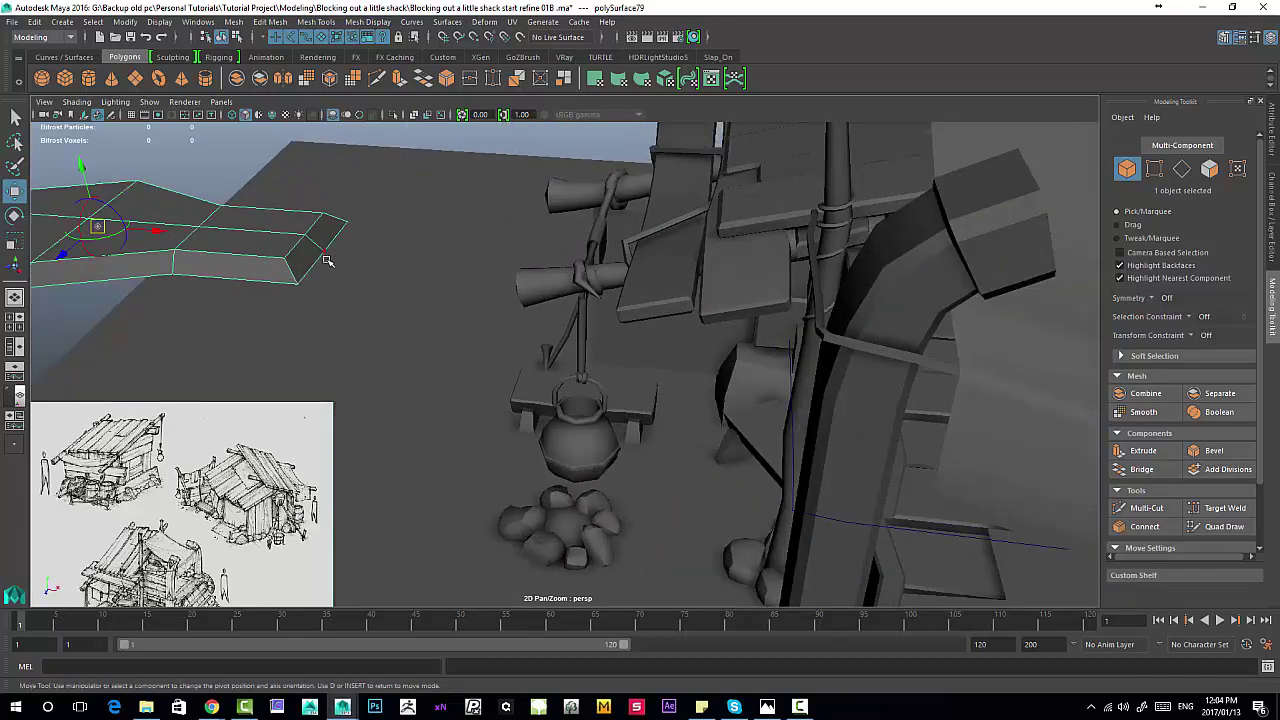
pyautogui.press('d')
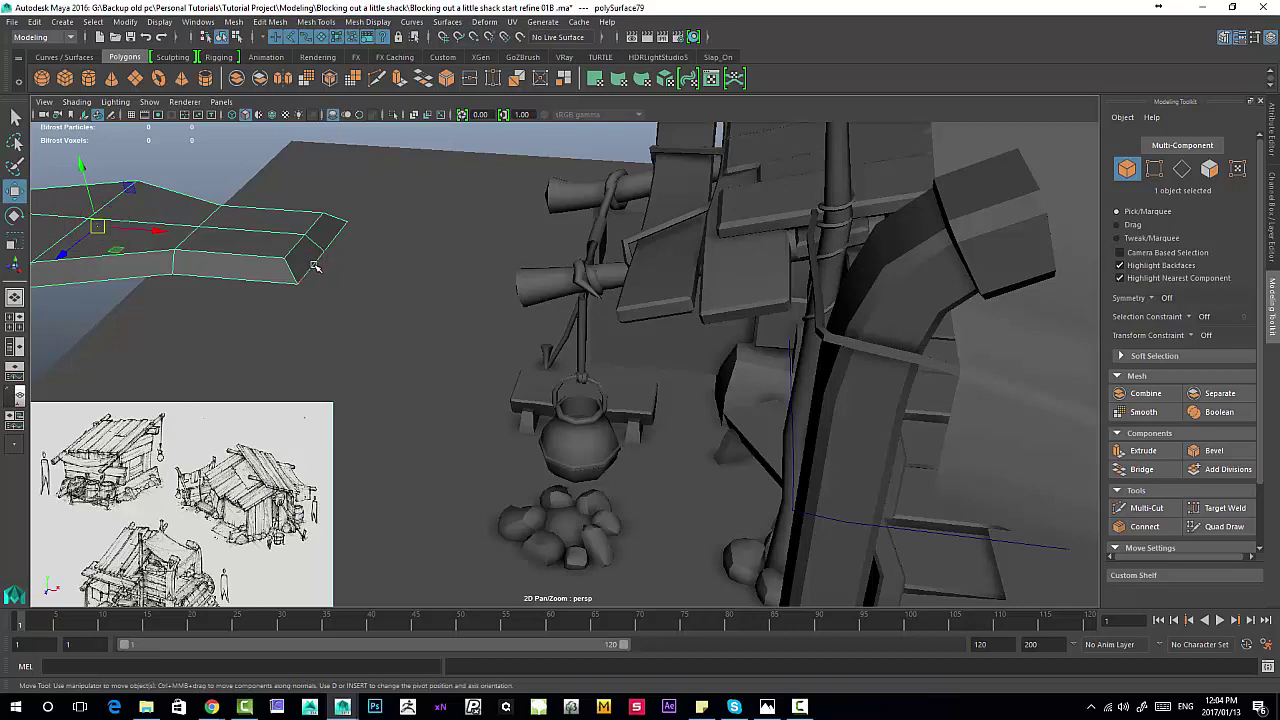
pyautogui.press('d')
pyautogui.click(325, 253)
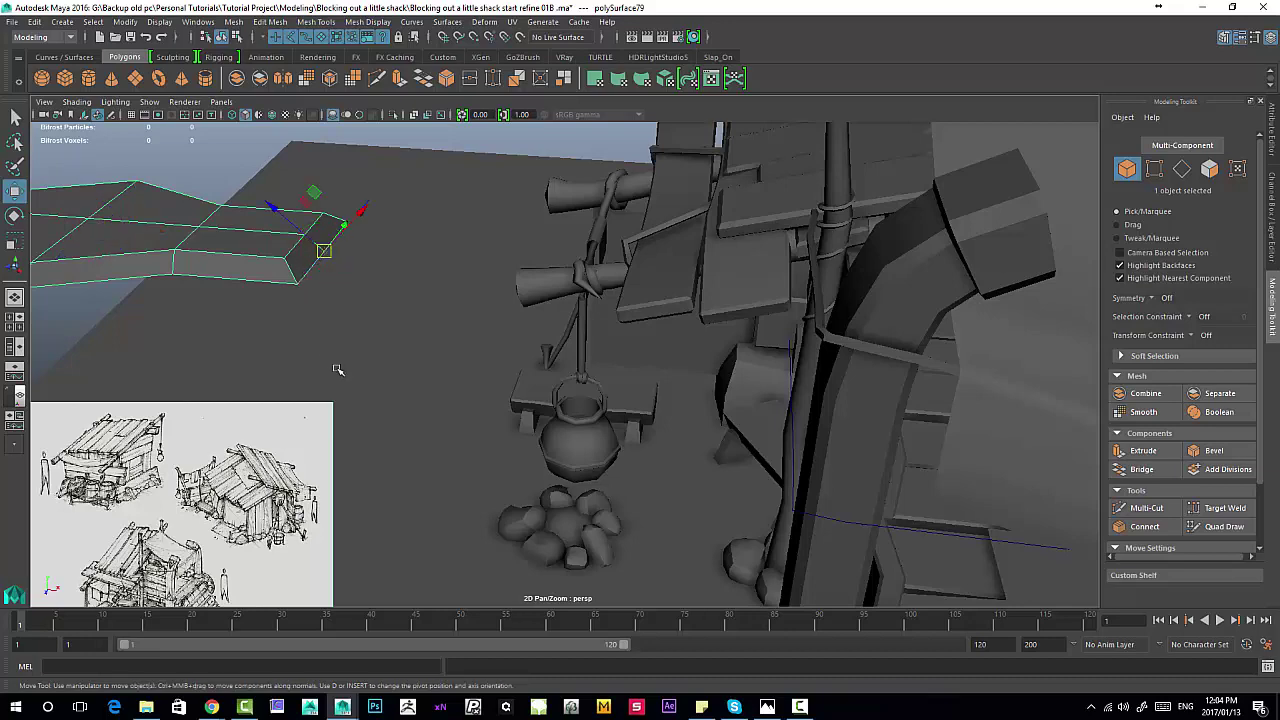
pyautogui.keyDown('alt'); pyautogui.moveTo(452, 349); pyautogui.dragTo(281, 257); pyautogui.keyUp('alt')
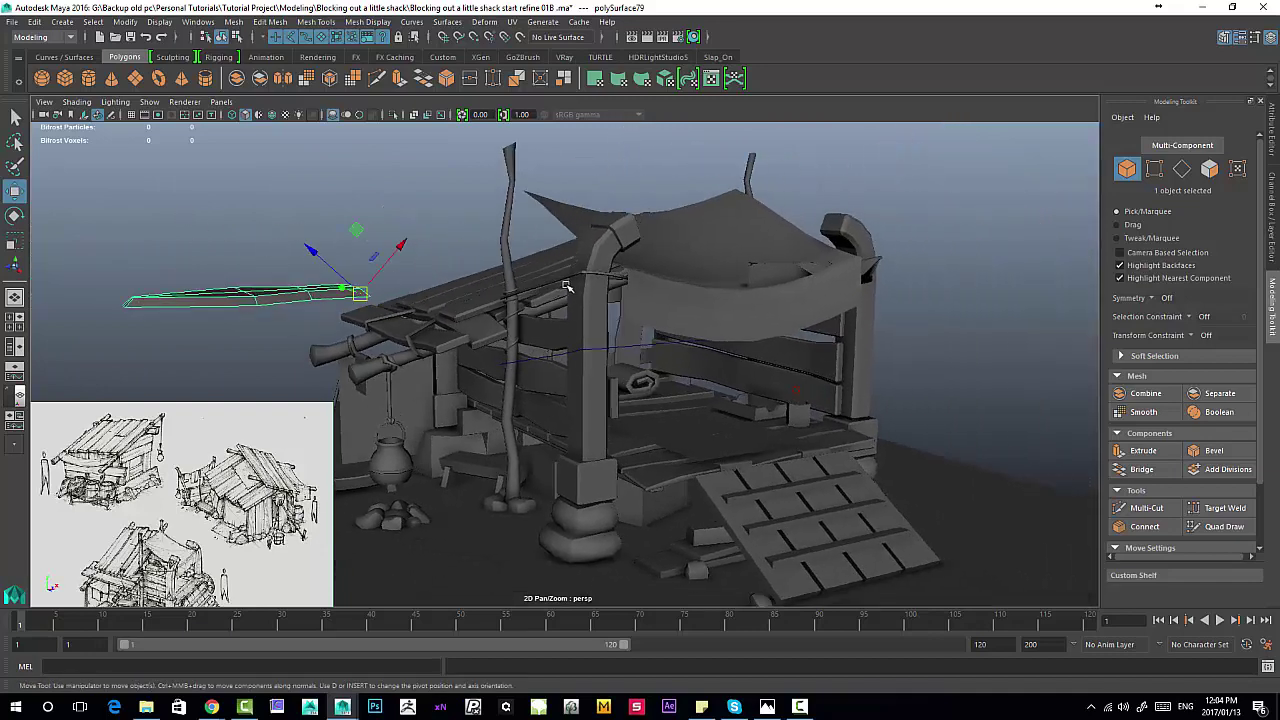
# Step: Move the tapered mesh onto the top of the shack's front curved post by its rectangular end
pyautogui.keyDown('alt'); pyautogui.moveTo(631, 243); pyautogui.dragTo(586, 237); pyautogui.keyUp('alt')
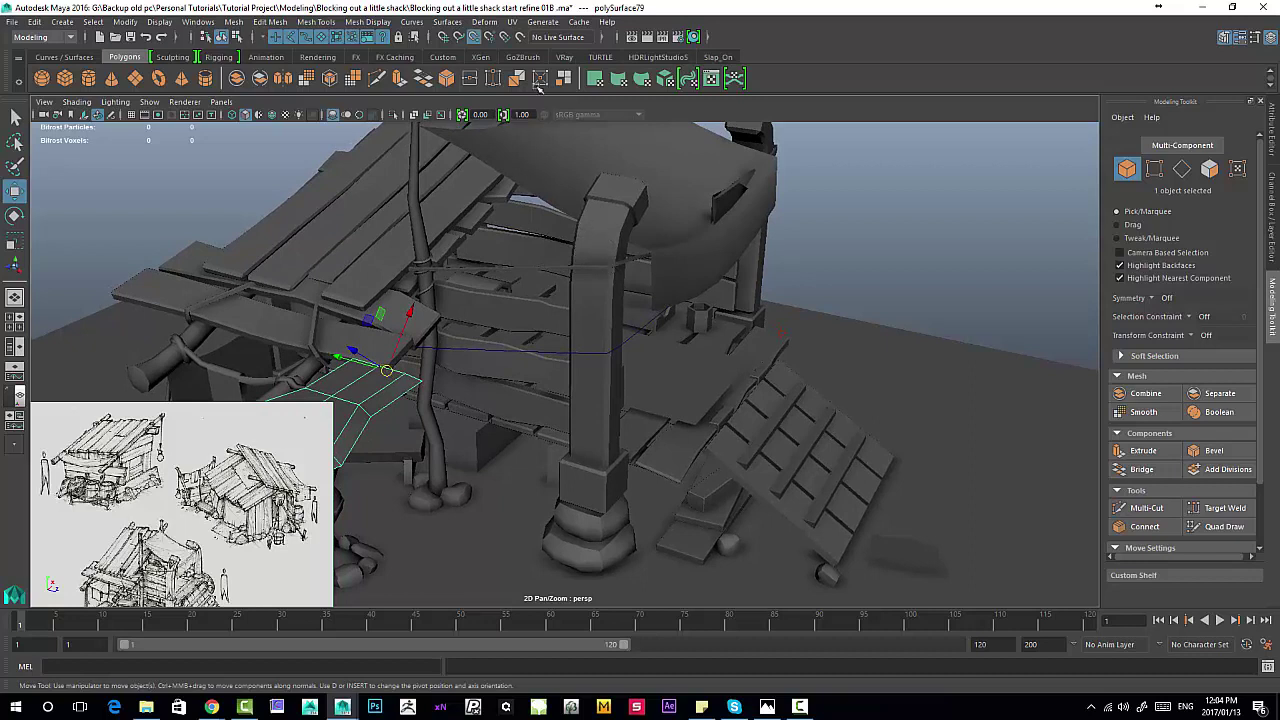
pyautogui.moveTo(387, 371); pyautogui.dragTo(600, 290)
pyautogui.keyDown('alt'); pyautogui.moveTo(600, 290); pyautogui.dragTo(677, 354, button='right'); pyautogui.keyUp('alt')
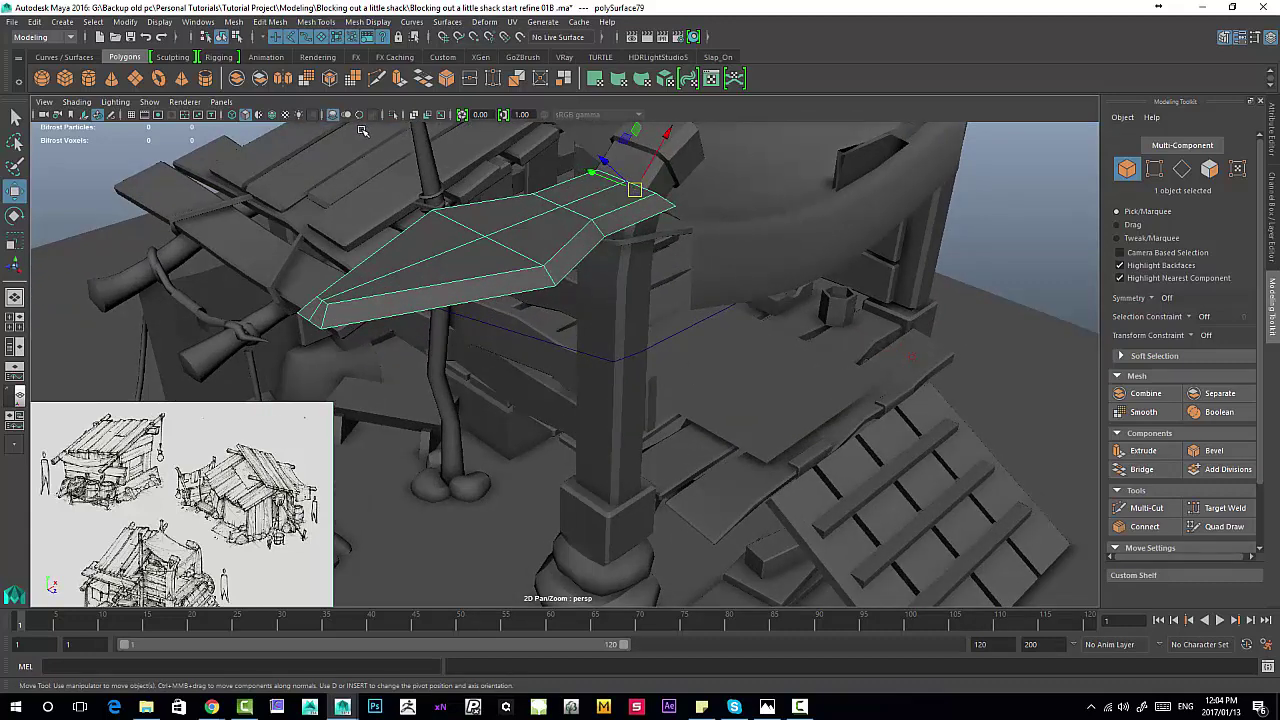
pyautogui.moveTo(567, 213)
pyautogui.keyDown('alt'); pyautogui.mouseDown()
pyautogui.moveTo(575, 170)
pyautogui.moveTo(560, 205)
pyautogui.mouseUp(); pyautogui.keyUp('alt')
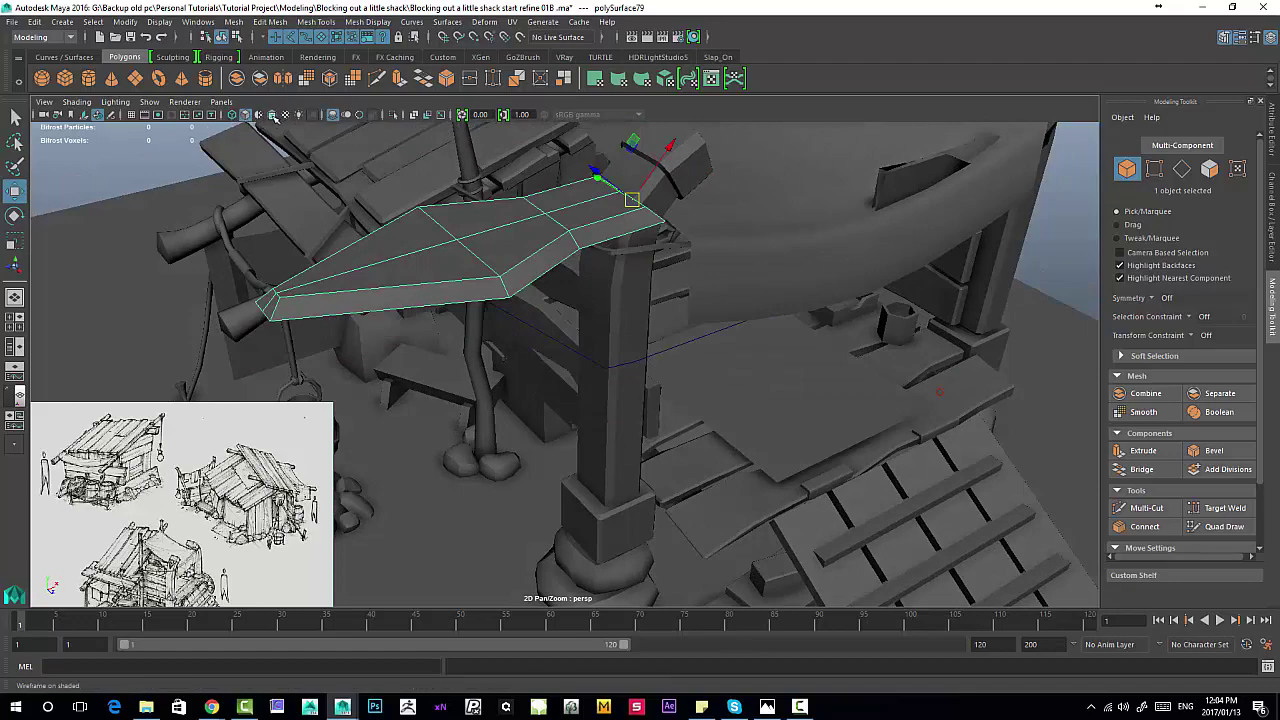
# Step: Display wireframe on the shaded objects and align the mesh's rectangular end with the outer face of the curved post
pyautogui.click(273, 117)
pyautogui.keyDown('alt'); pyautogui.moveTo(534, 188); pyautogui.dragTo(660, 366); pyautogui.keyUp('alt')
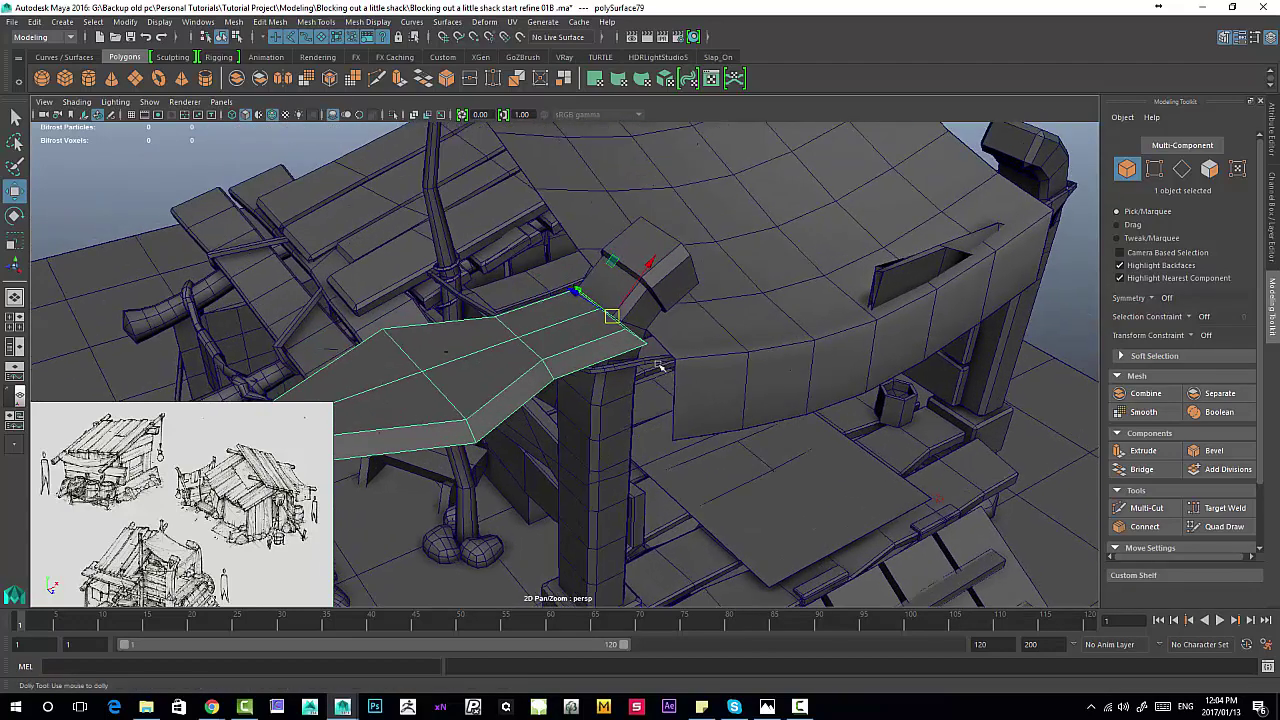
pyautogui.keyDown('alt'); pyautogui.moveTo(660, 366); pyautogui.dragTo(673, 346, button='right'); pyautogui.keyUp('alt')
pyautogui.keyDown('alt'); pyautogui.moveTo(659, 307); pyautogui.dragTo(540, 298); pyautogui.keyUp('alt')
pyautogui.keyDown('alt'); pyautogui.moveTo(540, 298); pyautogui.dragTo(514, 309, button='right'); pyautogui.keyUp('alt')
pyautogui.keyDown('alt'); pyautogui.moveTo(475, 284); pyautogui.dragTo(509, 314); pyautogui.keyUp('alt')
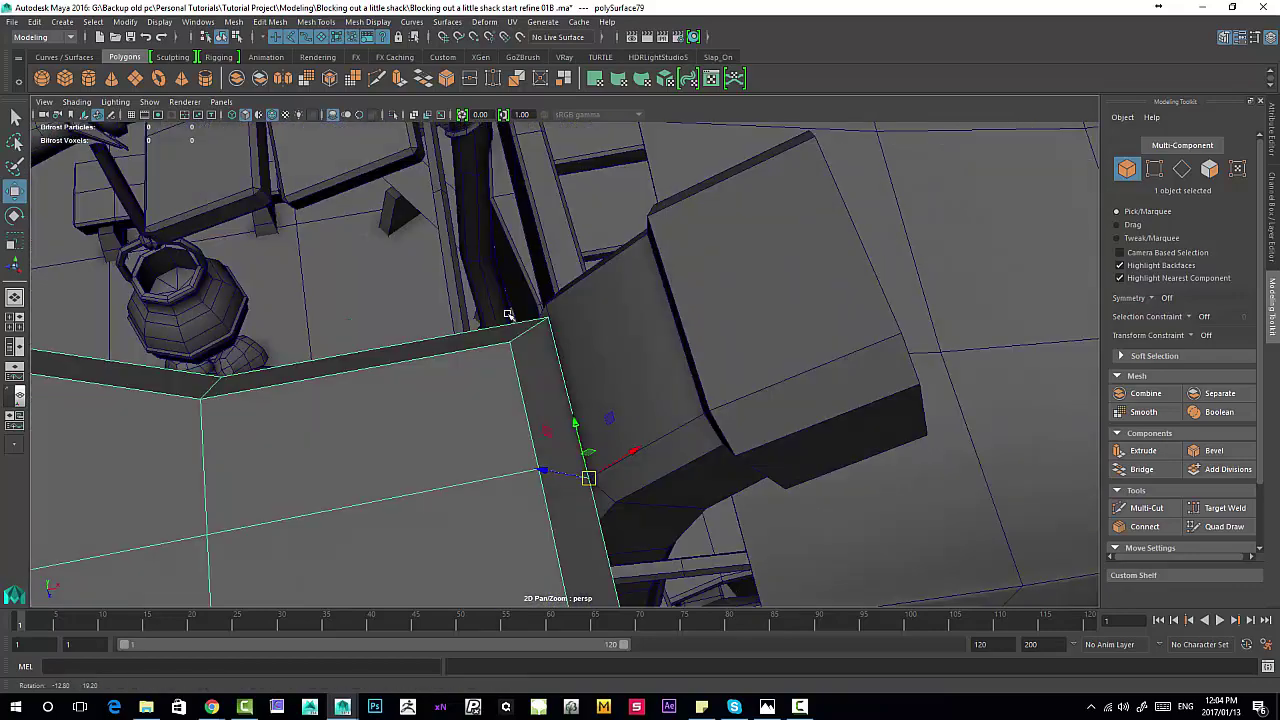
pyautogui.moveTo(578, 425)
pyautogui.mouseDown()
pyautogui.moveTo(551, 349)
pyautogui.moveTo(583, 286)
pyautogui.moveTo(494, 275)
pyautogui.moveTo(472, 246)
pyautogui.moveTo(604, 90)
pyautogui.mouseUp()
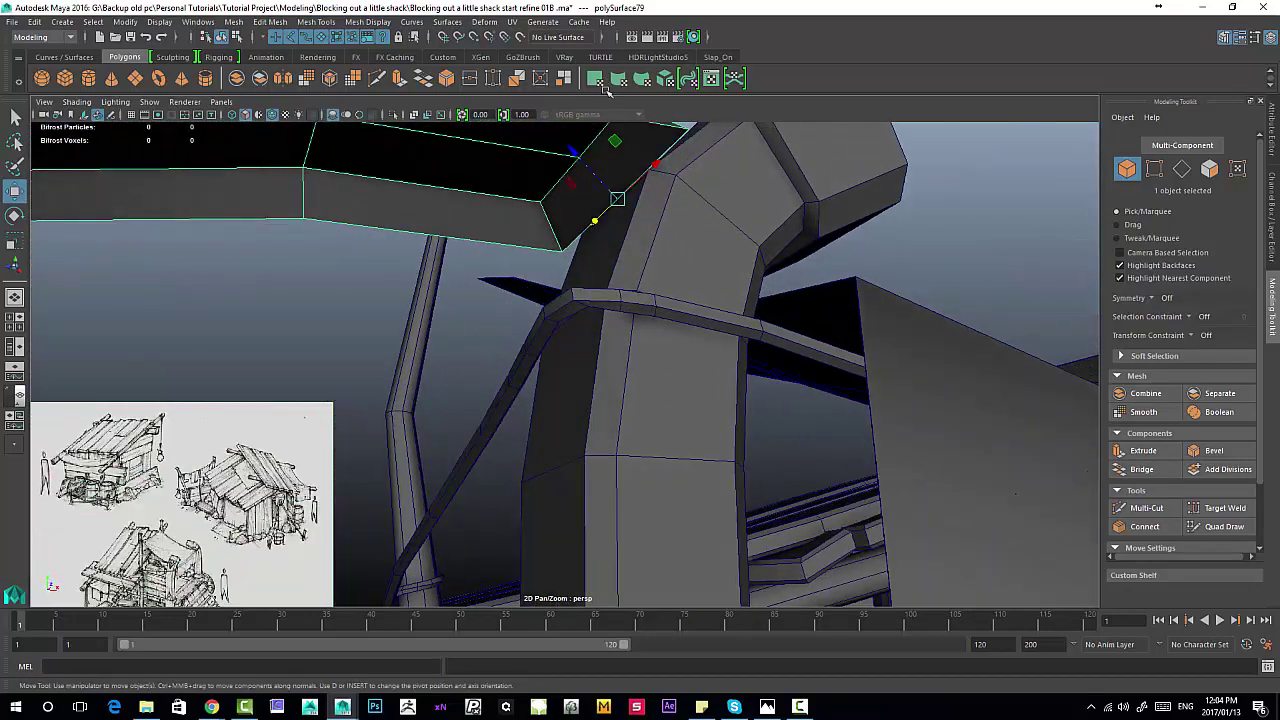
# Step: Scale the tapered mesh down until it is narrower than the post's outer face
pyautogui.keyDown('alt'); pyautogui.moveTo(680, 218); pyautogui.dragTo(510, 250); pyautogui.keyUp('alt')
pyautogui.keyDown('alt'); pyautogui.moveTo(510, 250); pyautogui.dragTo(461, 229, button='right'); pyautogui.keyUp('alt')
pyautogui.keyDown('alt'); pyautogui.moveTo(460, 228); pyautogui.dragTo(494, 237); pyautogui.keyUp('alt')
pyautogui.press('r')
pyautogui.moveTo(628, 341); pyautogui.dragTo(268, 278)
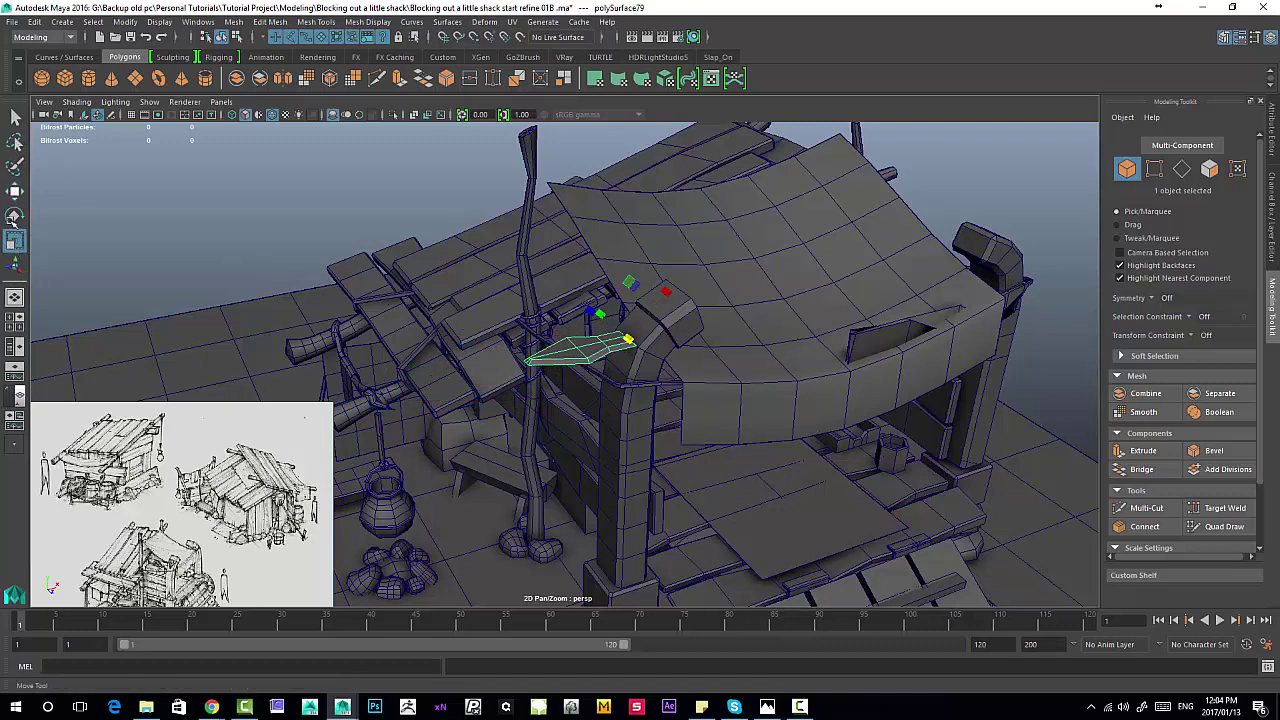
pyautogui.keyDown('alt'); pyautogui.moveTo(622, 266); pyautogui.dragTo(730, 475, button='right'); pyautogui.keyUp('alt')
pyautogui.press('f')
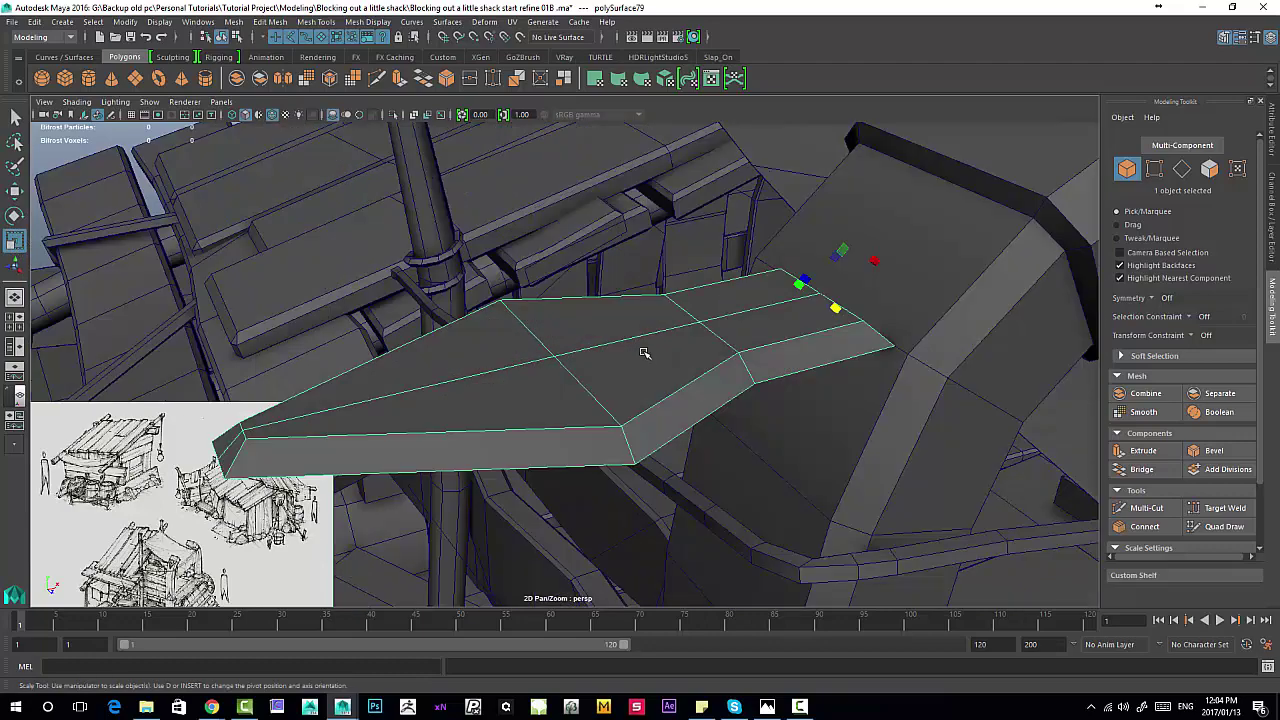
pyautogui.keyDown('alt'); pyautogui.moveTo(644, 353); pyautogui.dragTo(567, 285); pyautogui.keyUp('alt')
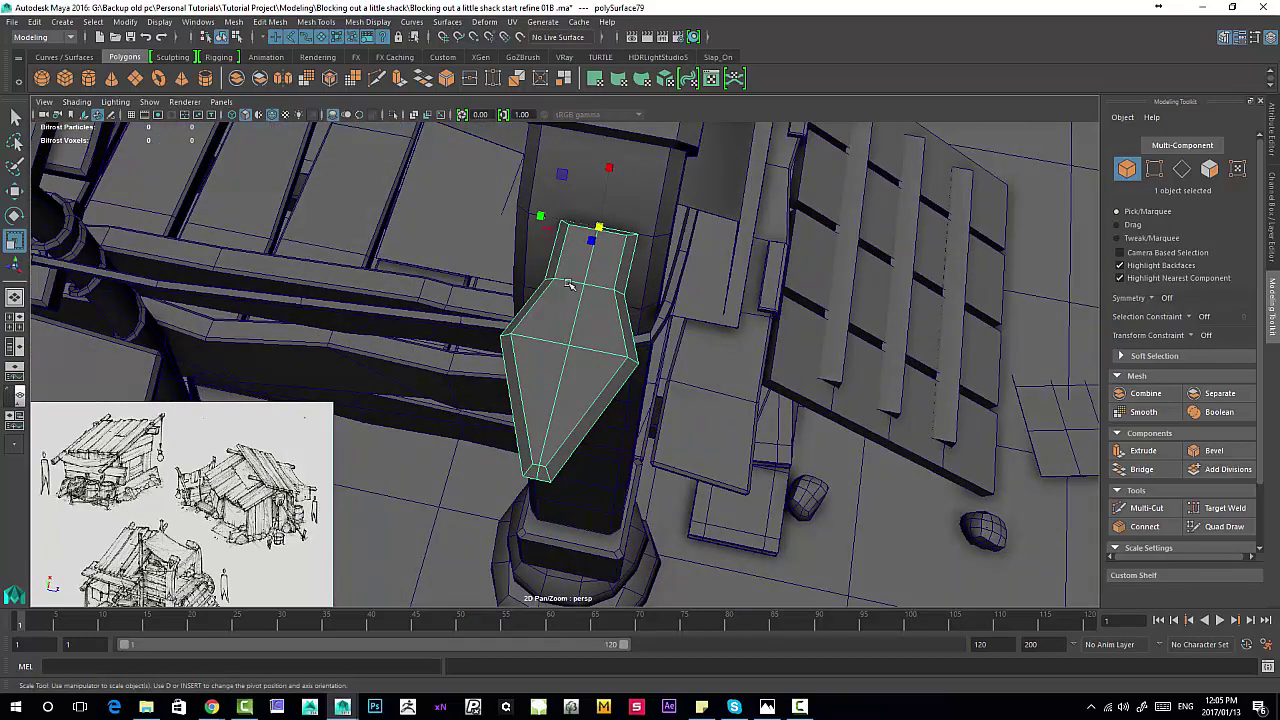
pyautogui.moveTo(599, 231); pyautogui.dragTo(531, 214)
pyautogui.keyDown('alt'); pyautogui.moveTo(640, 270); pyautogui.dragTo(543, 232); pyautogui.keyUp('alt')
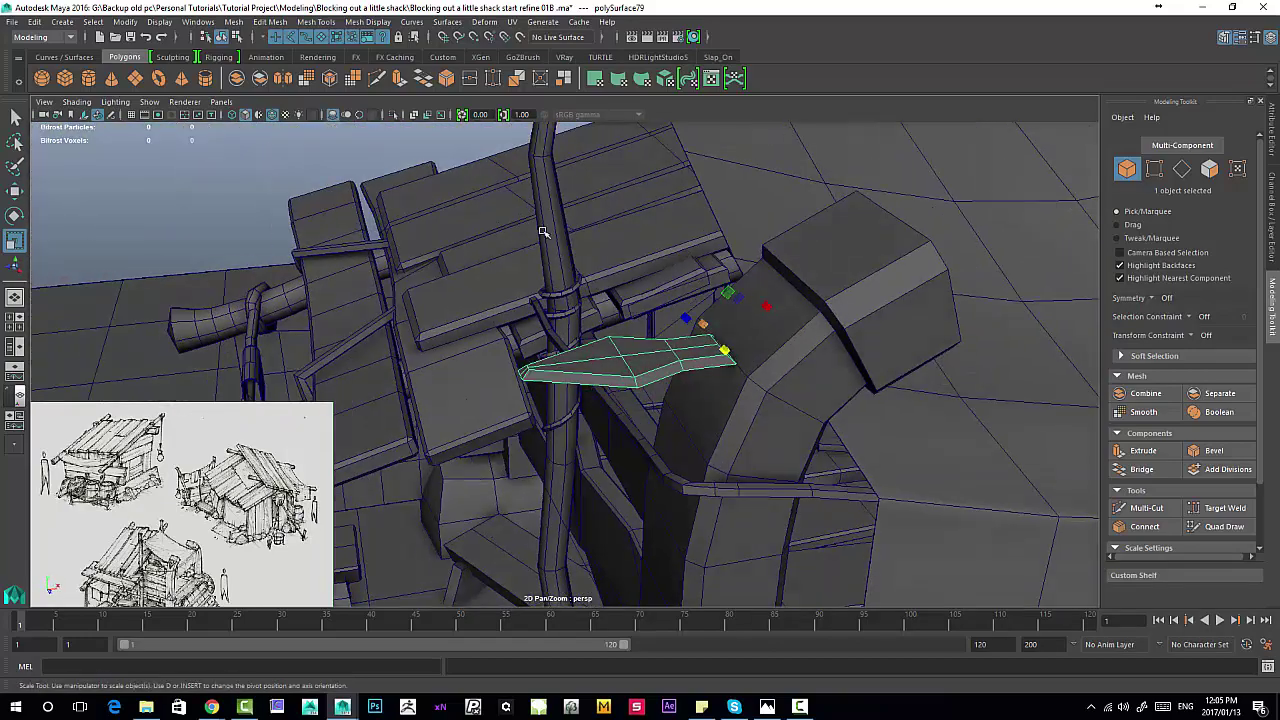
# Step: Move the mesh up to the post's head and rotate it to lie along the post's slope, pointed end down
pyautogui.press('w')
pyautogui.moveTo(847, 299); pyautogui.dragTo(822, 311, button='middle')
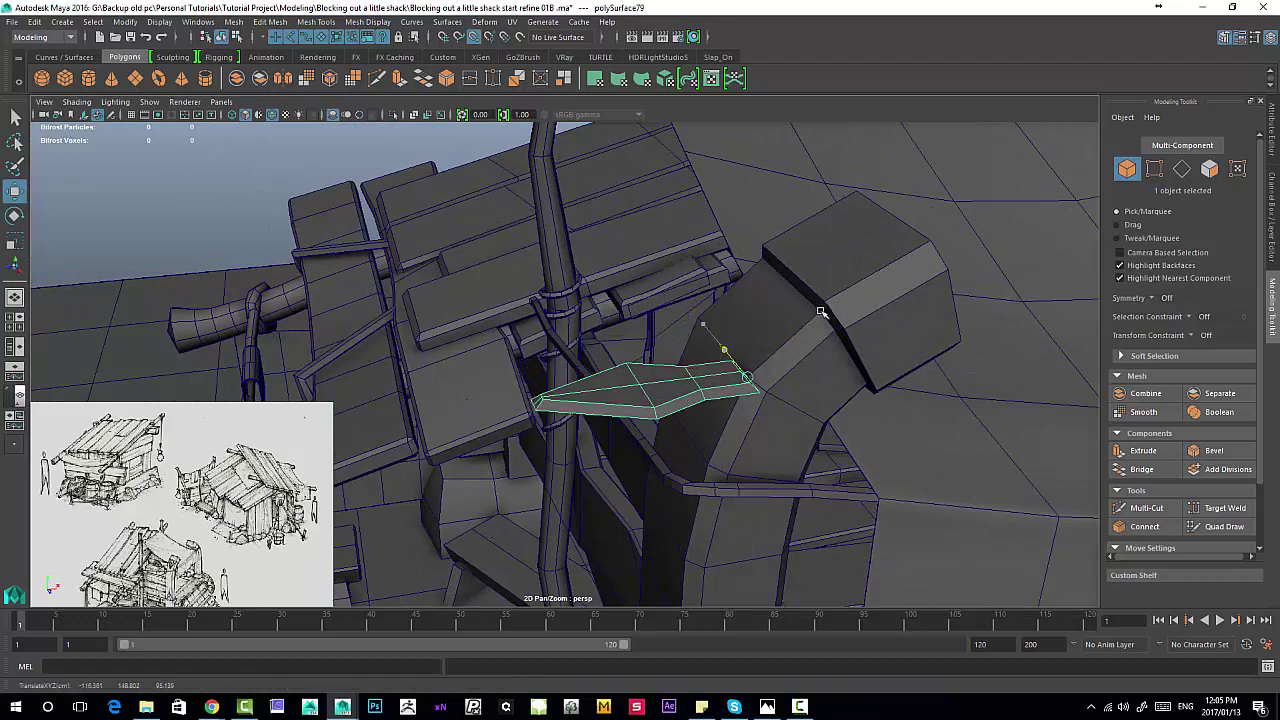
pyautogui.moveTo(750, 375); pyautogui.dragTo(652, 240)
pyautogui.keyDown('alt'); pyautogui.moveTo(732, 261); pyautogui.dragTo(698, 245, button='middle'); pyautogui.keyUp('alt')
pyautogui.press('e')
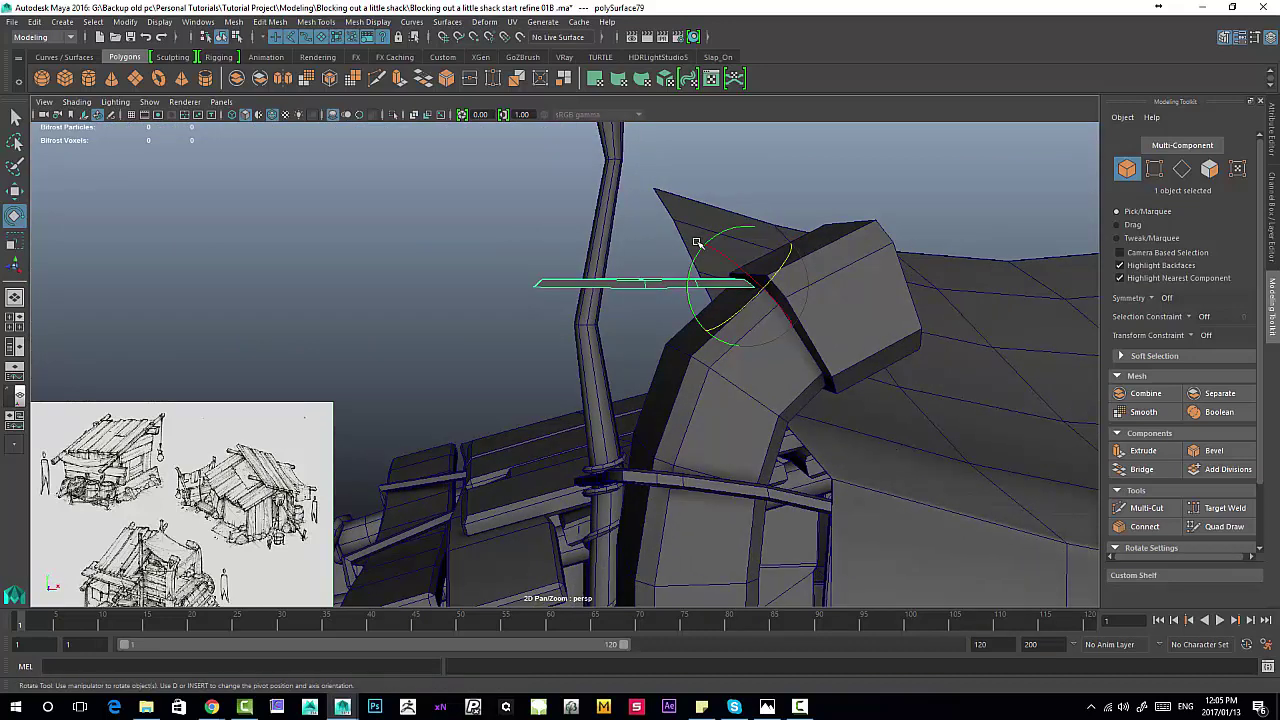
pyautogui.moveTo(694, 260); pyautogui.dragTo(645, 305)
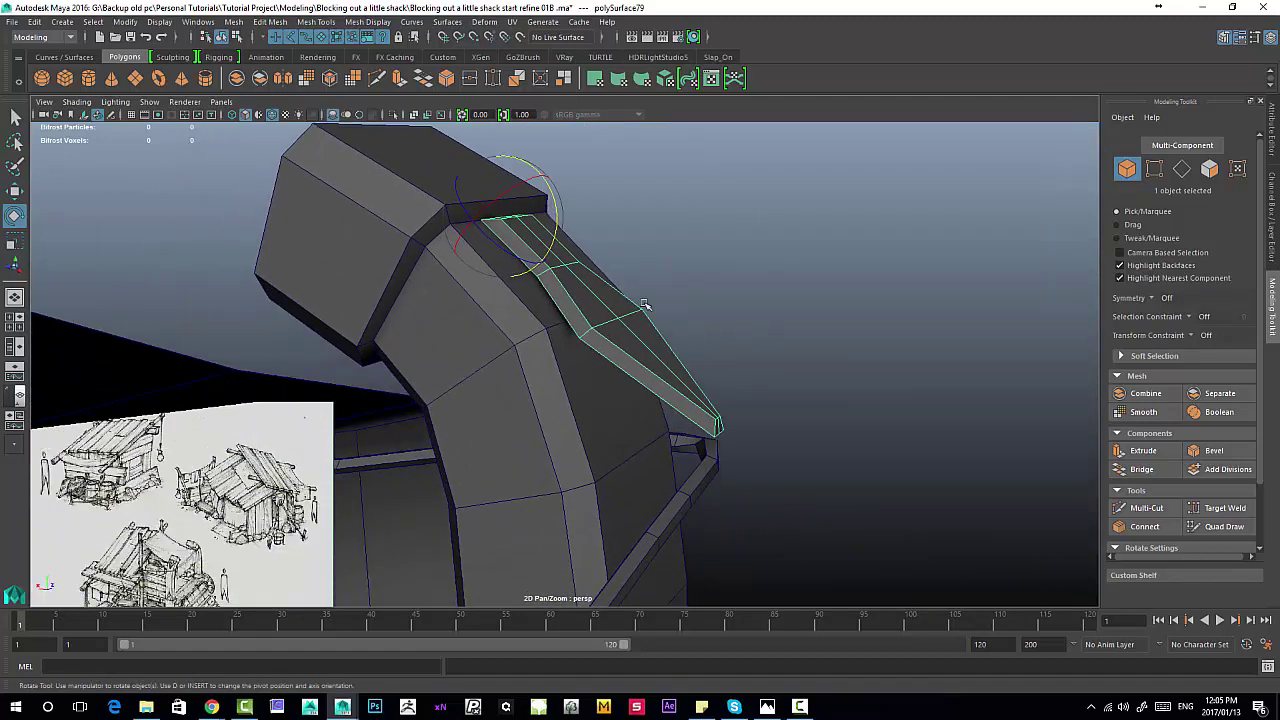
# Step: Select the six faces of the mesh's pointed section, place the pivot on their upper edge, and rotate them to follow the post's bend
pyautogui.moveTo(627, 322); pyautogui.dragTo(627, 361, button='right')
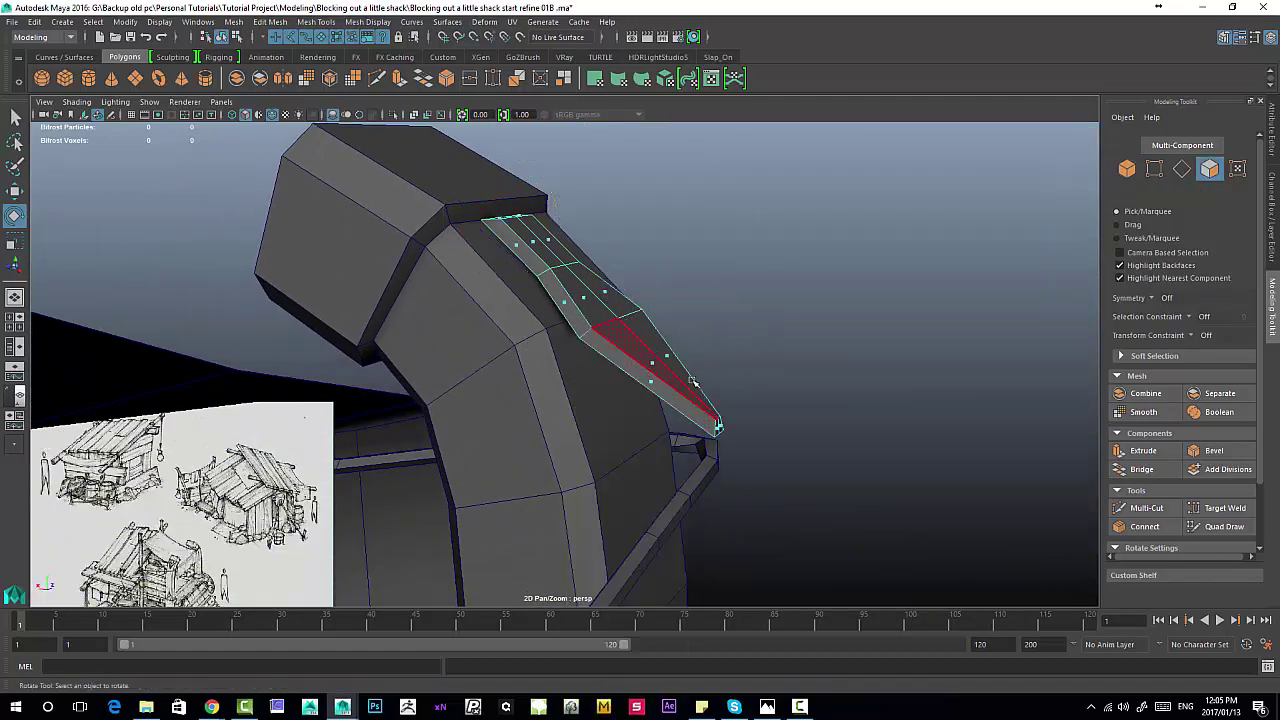
pyautogui.moveTo(825, 319); pyautogui.dragTo(653, 385)
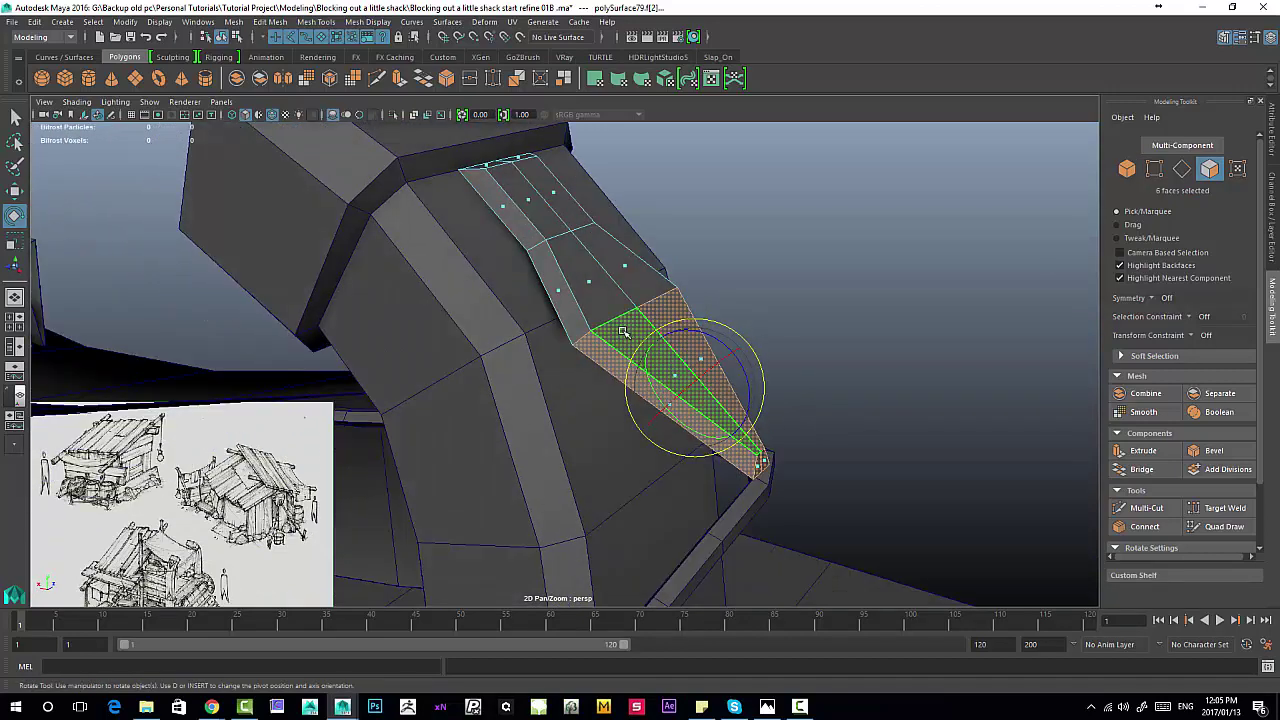
pyautogui.press('f')
pyautogui.press('d')
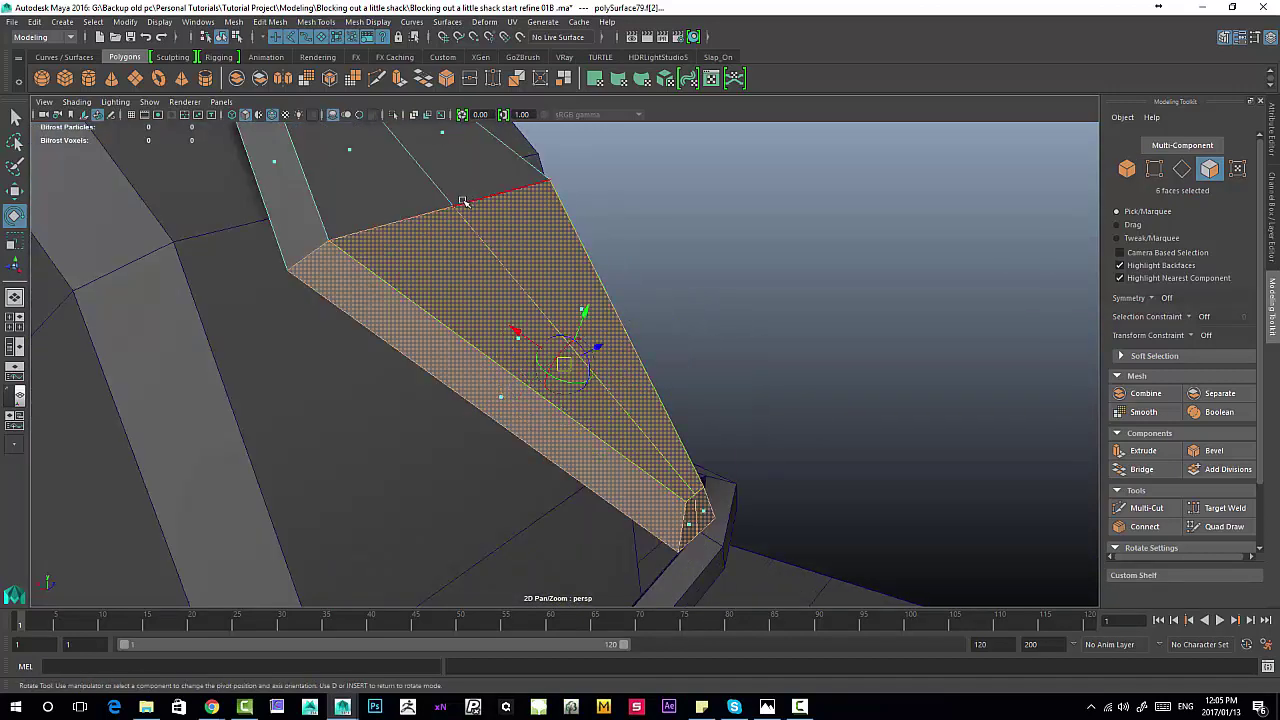
pyautogui.click(453, 205)
pyautogui.keyDown('alt'); pyautogui.moveTo(711, 291); pyautogui.dragTo(504, 241, button='right'); pyautogui.keyUp('alt')
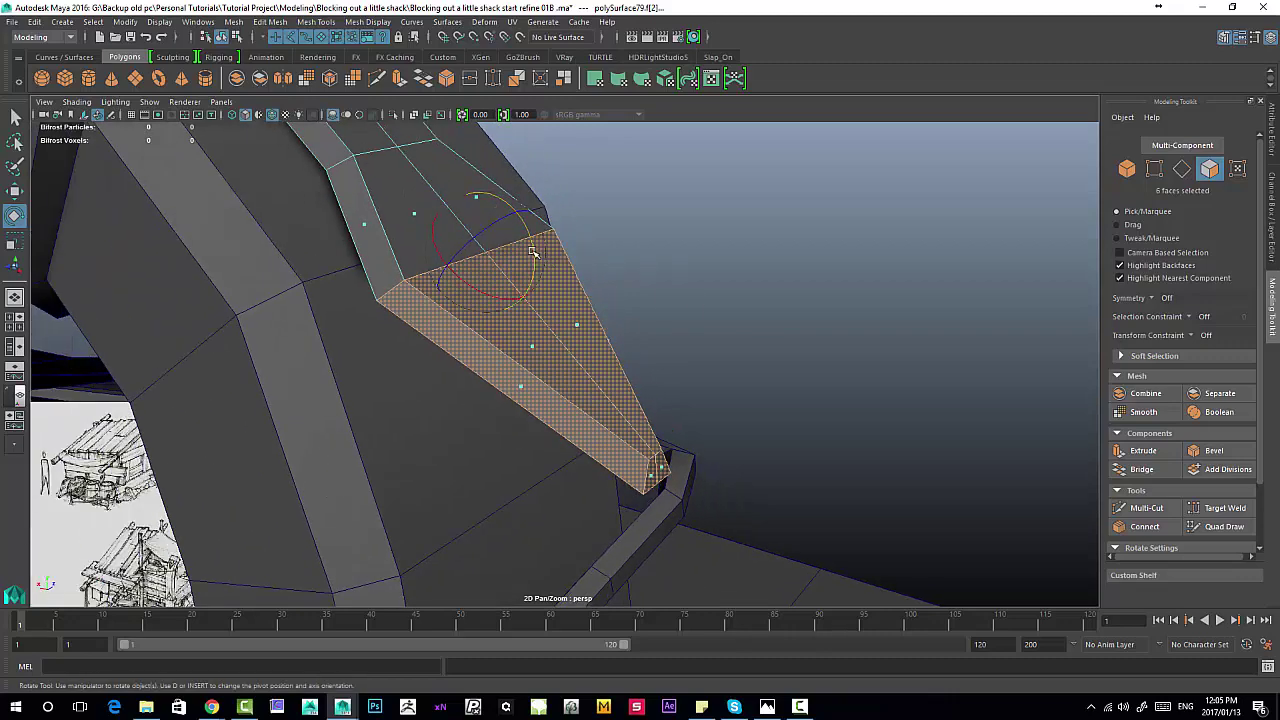
pyautogui.moveTo(533, 252); pyautogui.dragTo(519, 300)
# Step: Move the mesh's cross edge loops towards the post so the mesh sits close against its bent surface
pyautogui.keyDown('alt'); pyautogui.moveTo(483, 287); pyautogui.dragTo(500, 284, button='right'); pyautogui.keyUp('alt')
pyautogui.keyDown('alt'); pyautogui.moveTo(500, 270); pyautogui.dragTo(580, 284); pyautogui.keyUp('alt')
pyautogui.press('w')
pyautogui.moveTo(506, 304); pyautogui.dragTo(510, 264, button='right')
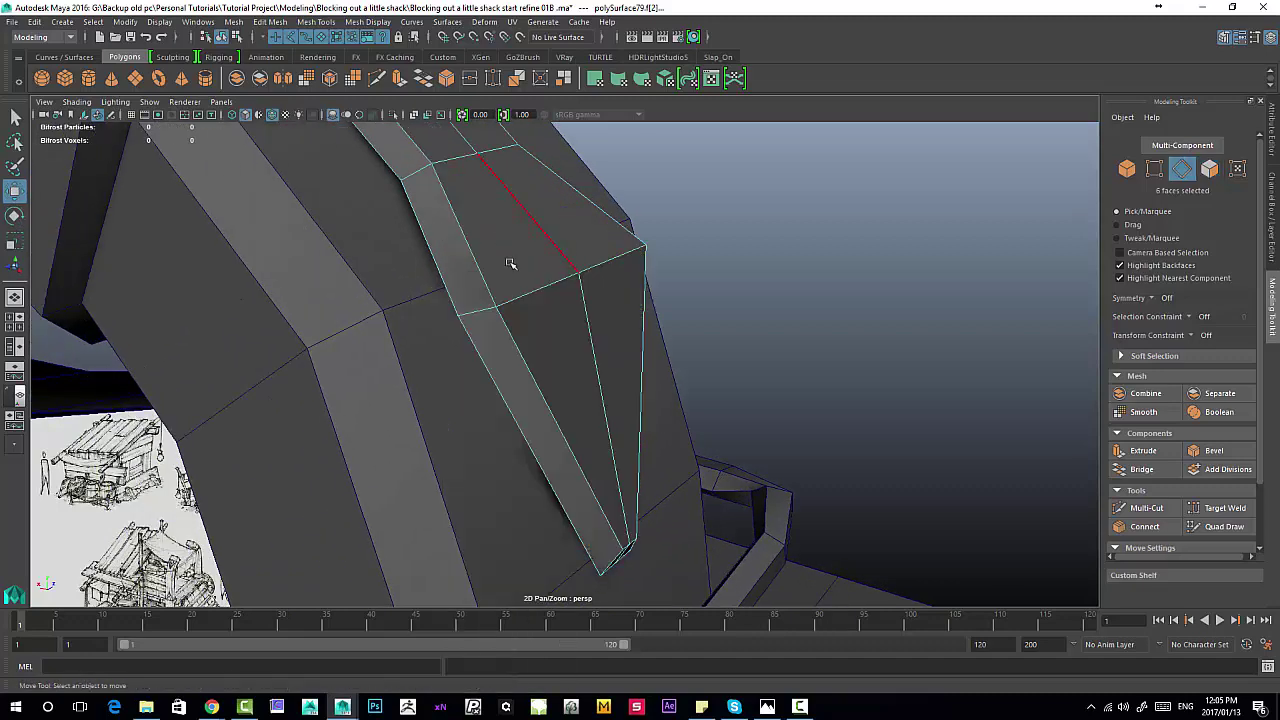
pyautogui.keyDown('alt'); pyautogui.moveTo(651, 294); pyautogui.dragTo(677, 283); pyautogui.keyUp('alt')
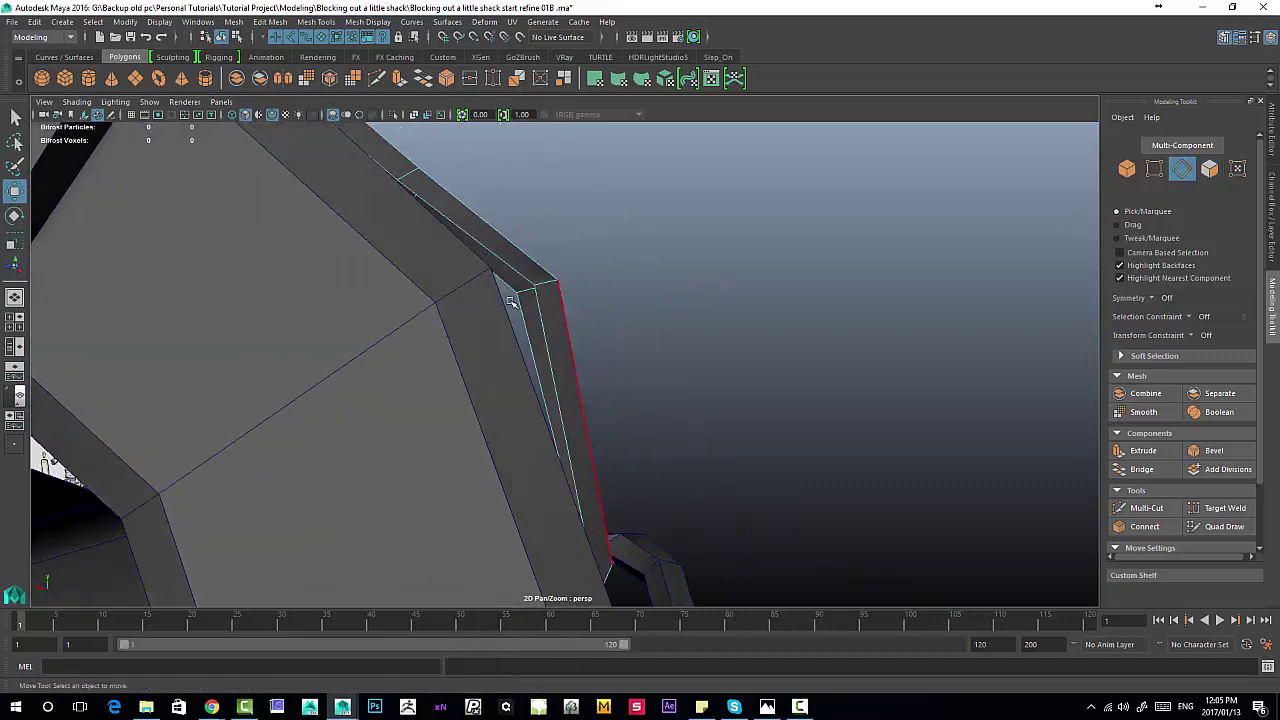
pyautogui.keyDown('alt'); pyautogui.moveTo(510, 300); pyautogui.dragTo(597, 271); pyautogui.keyUp('alt')
pyautogui.doubleClick(544, 288)
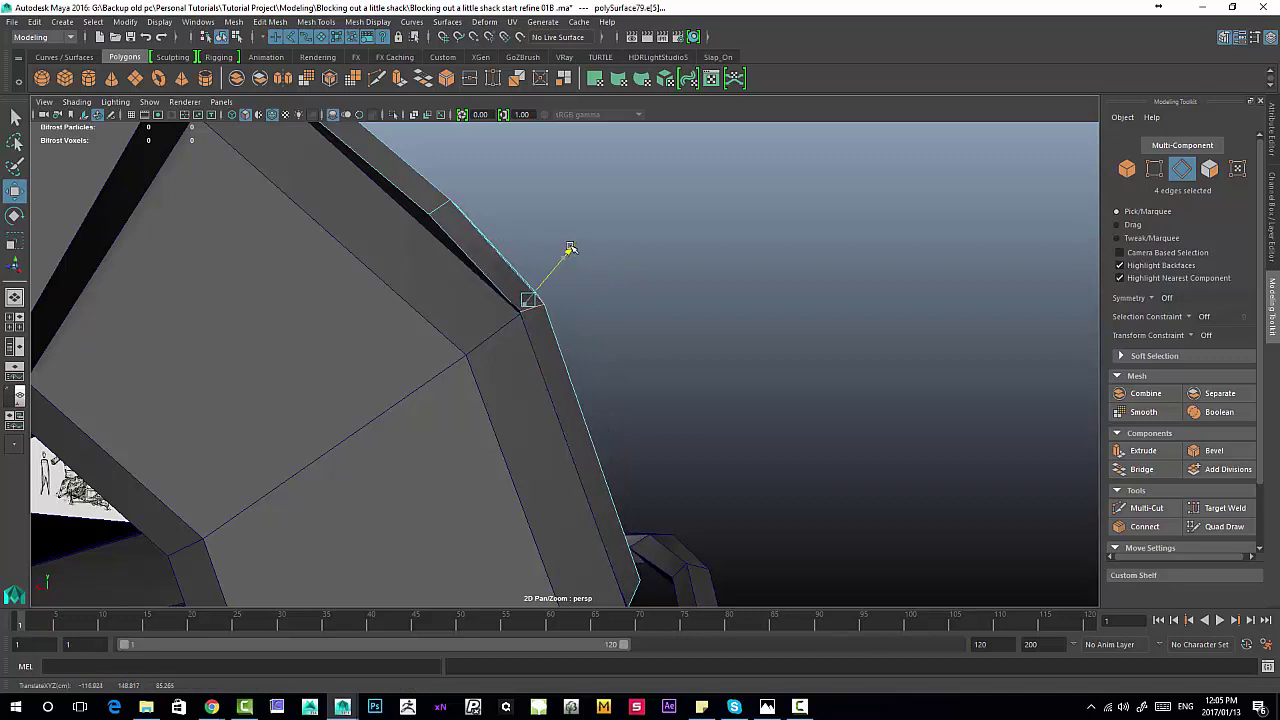
pyautogui.keyDown('alt'); pyautogui.moveTo(521, 239); pyautogui.dragTo(574, 322, button='middle'); pyautogui.keyUp('alt')
pyautogui.doubleClick(486, 273)
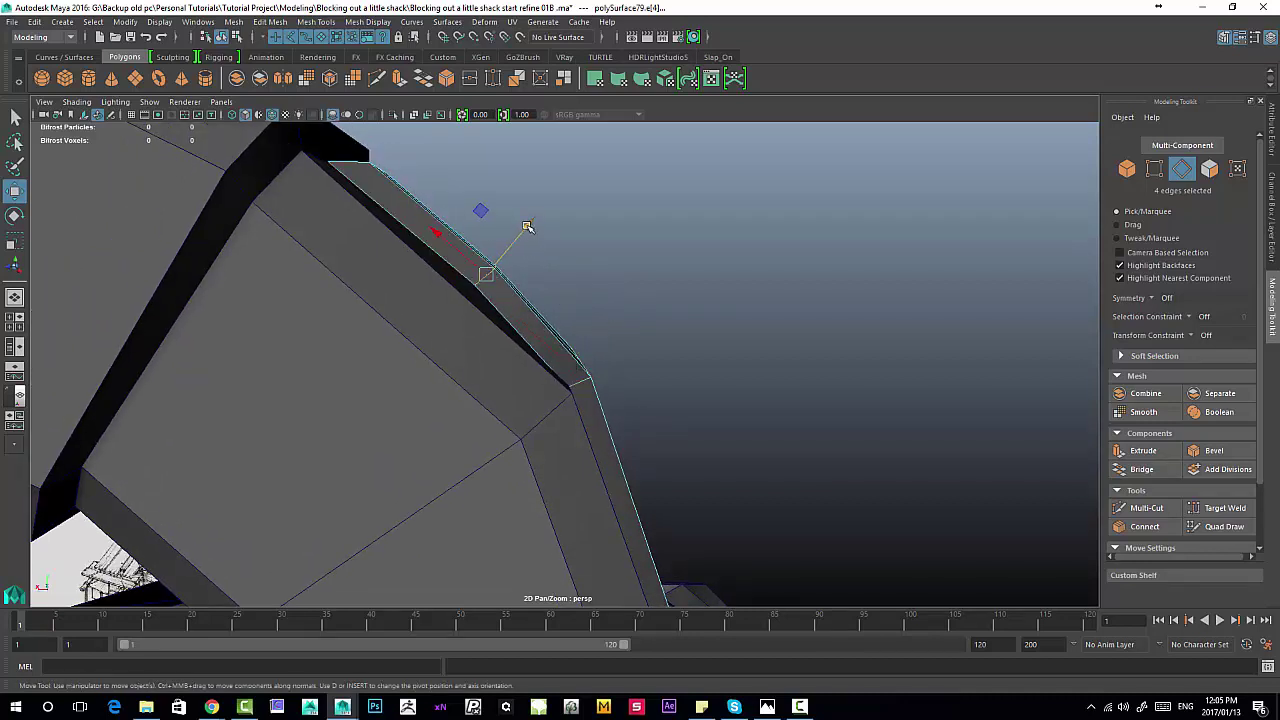
pyautogui.moveTo(526, 226); pyautogui.dragTo(519, 234)
# Step: Examine the fitted mesh from several sides and compare its size and placement with the post and surrounding planks
pyautogui.keyDown('alt'); pyautogui.moveTo(650, 285); pyautogui.dragTo(440, 328); pyautogui.keyUp('alt')
pyautogui.keyDown('alt'); pyautogui.moveTo(440, 328); pyautogui.dragTo(507, 344, button='right'); pyautogui.keyUp('alt')
pyautogui.keyDown('alt'); pyautogui.moveTo(507, 345); pyautogui.dragTo(690, 481); pyautogui.keyUp('alt')
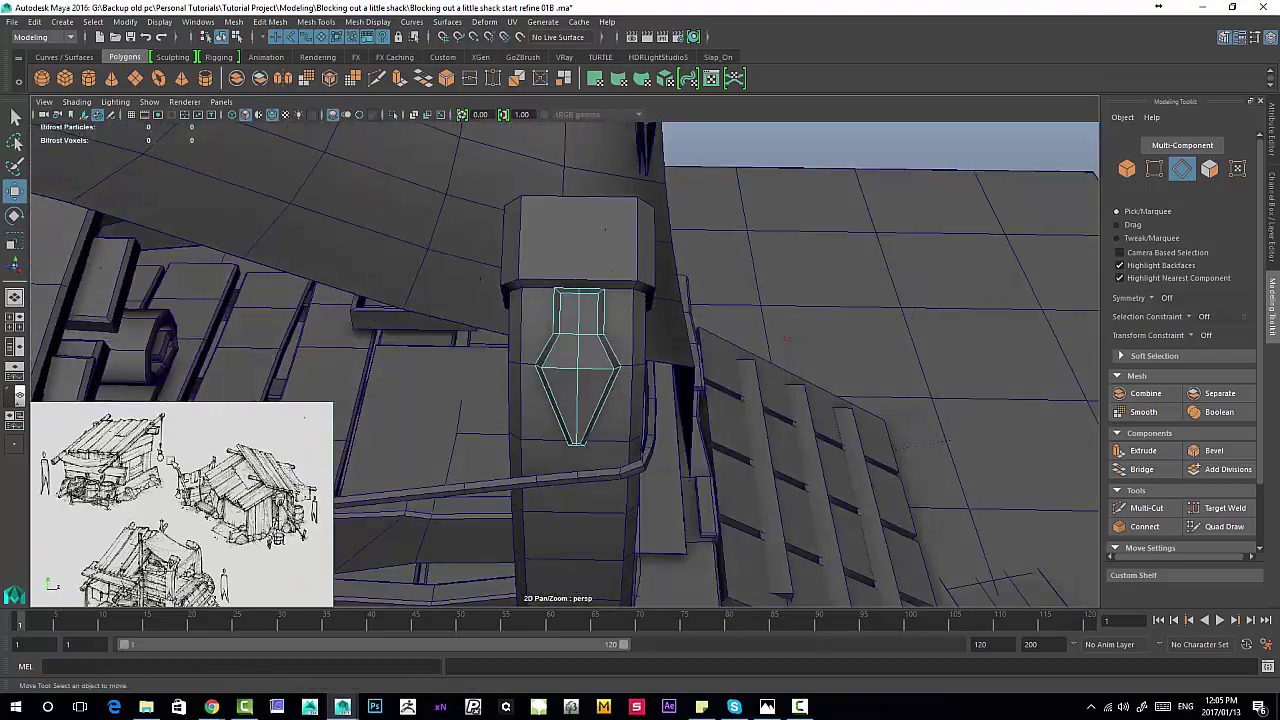
pyautogui.keyDown('alt'); pyautogui.moveTo(620, 347); pyautogui.dragTo(370, 383); pyautogui.keyUp('alt')
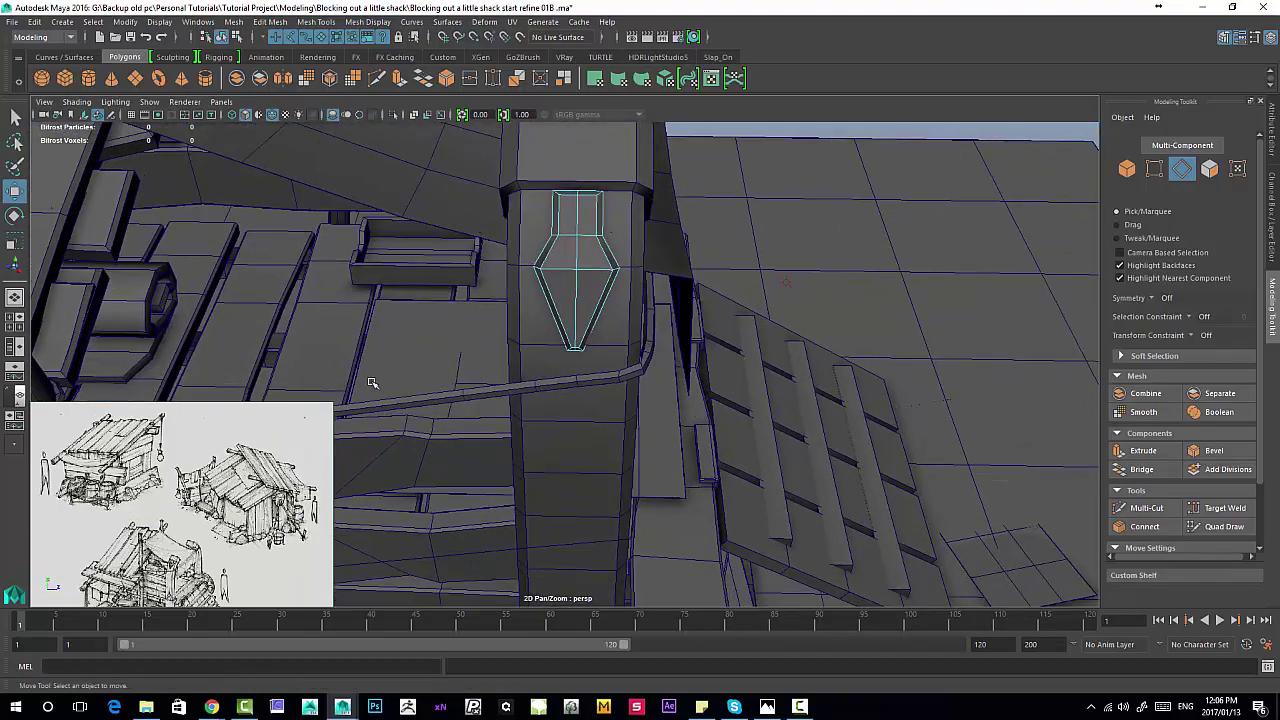
pyautogui.keyDown('alt'); pyautogui.moveTo(573, 290); pyautogui.dragTo(626, 238, button='middle'); pyautogui.keyUp('alt')
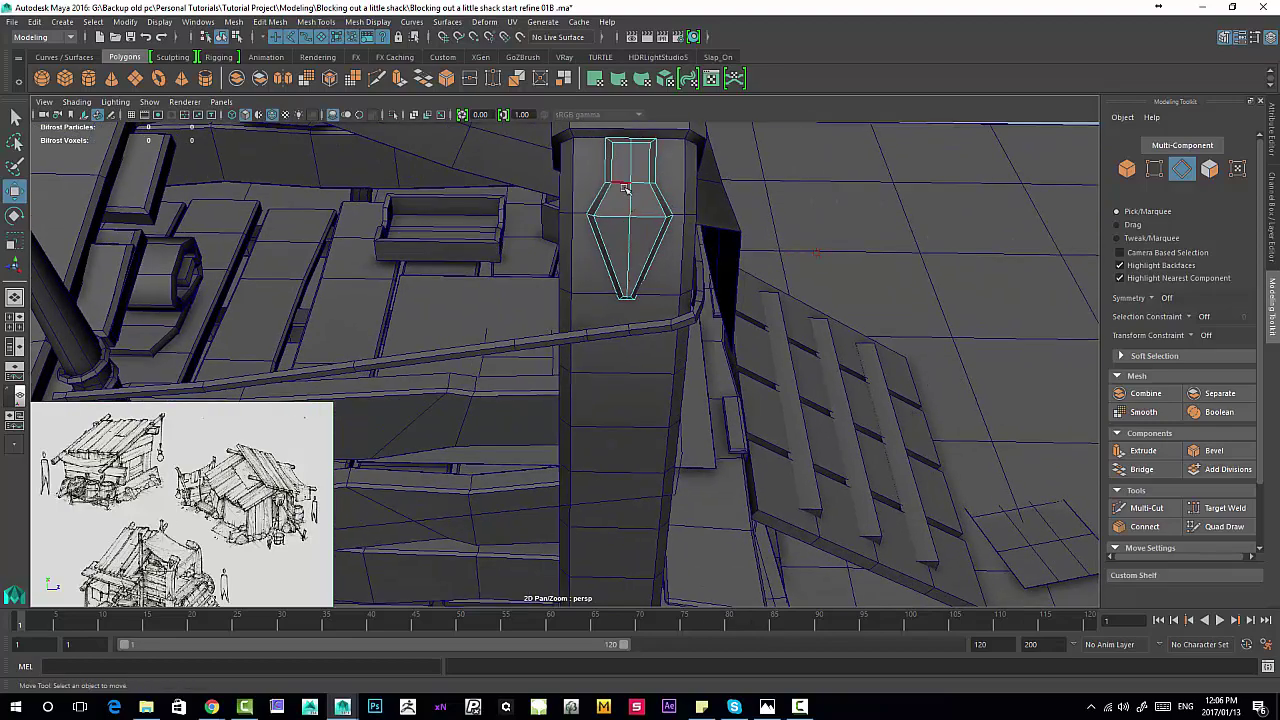
pyautogui.keyDown('alt'); pyautogui.moveTo(349, 503); pyautogui.dragTo(680, 524); pyautogui.keyUp('alt')
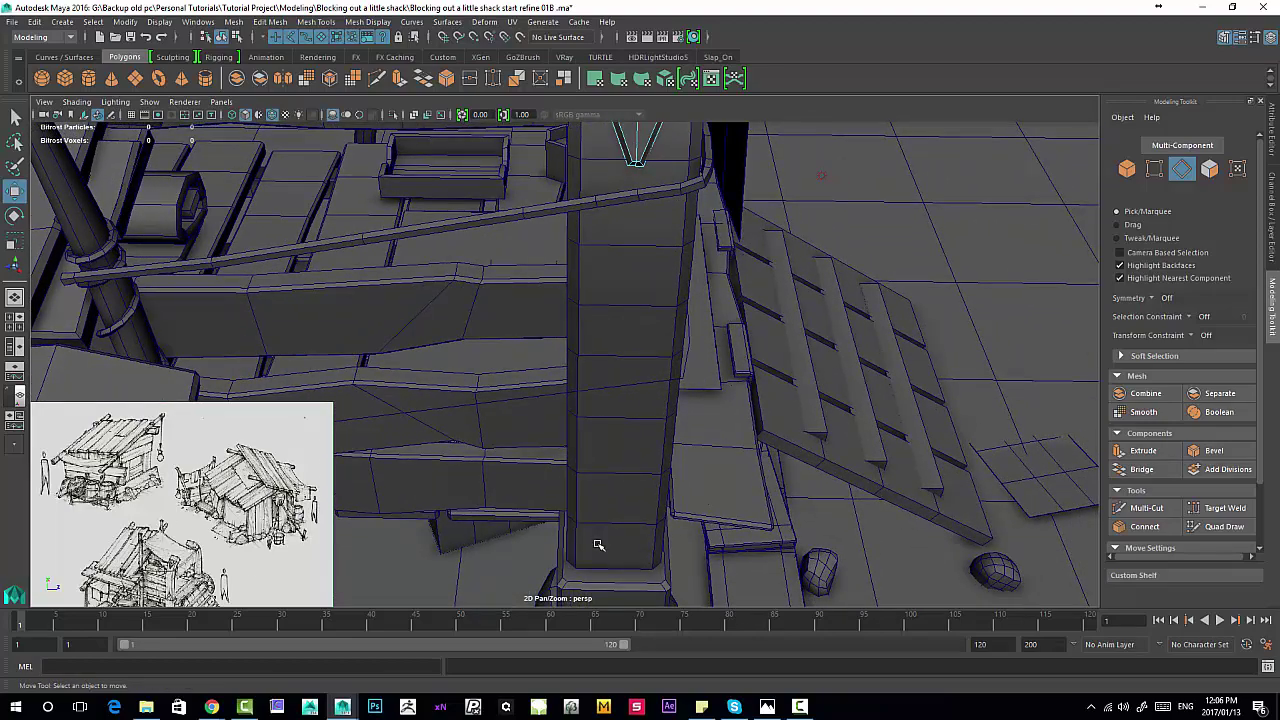
pyautogui.keyDown('alt'); pyautogui.moveTo(657, 301); pyautogui.dragTo(600, 363); pyautogui.keyUp('alt')
pyautogui.keyDown('alt'); pyautogui.moveTo(600, 363); pyautogui.dragTo(614, 377, button='middle'); pyautogui.keyUp('alt')
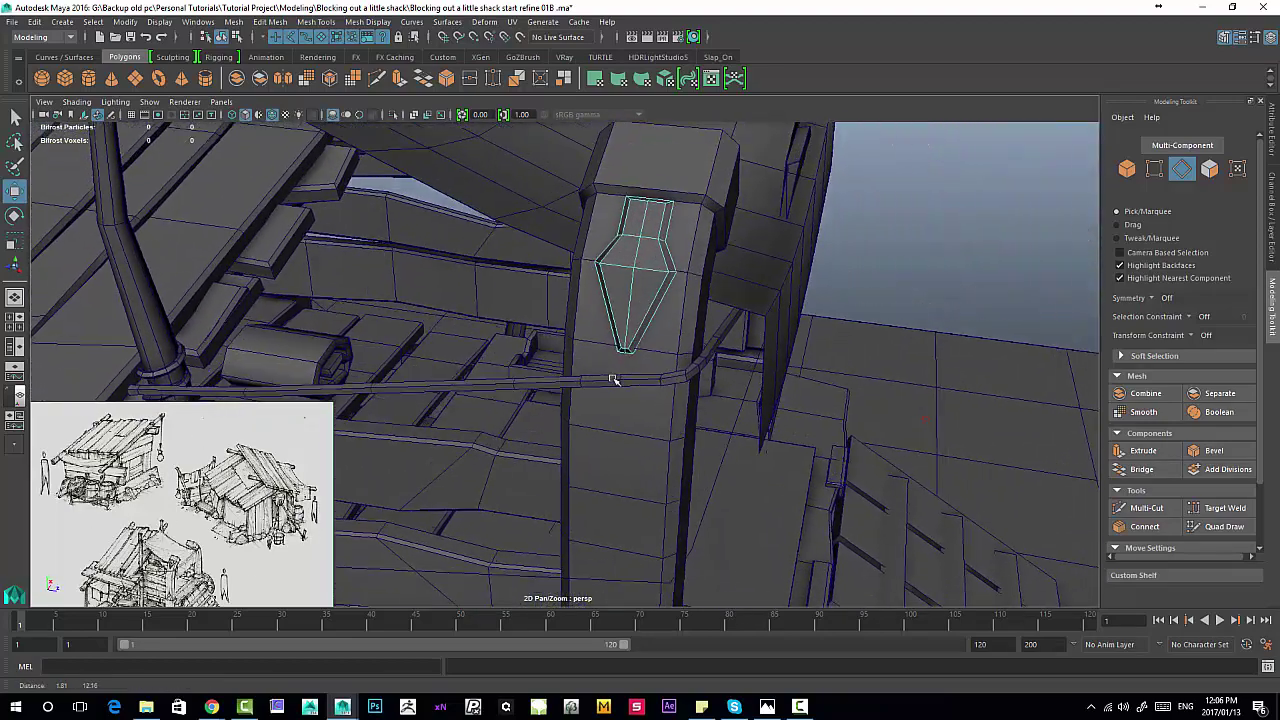
pyautogui.keyDown('alt'); pyautogui.moveTo(614, 377); pyautogui.dragTo(660, 405, button='right'); pyautogui.keyUp('alt')
pyautogui.keyDown('alt'); pyautogui.moveTo(660, 405); pyautogui.dragTo(540, 277); pyautogui.keyUp('alt')
pyautogui.keyDown('alt'); pyautogui.moveTo(613, 305); pyautogui.dragTo(630, 306); pyautogui.keyUp('alt')
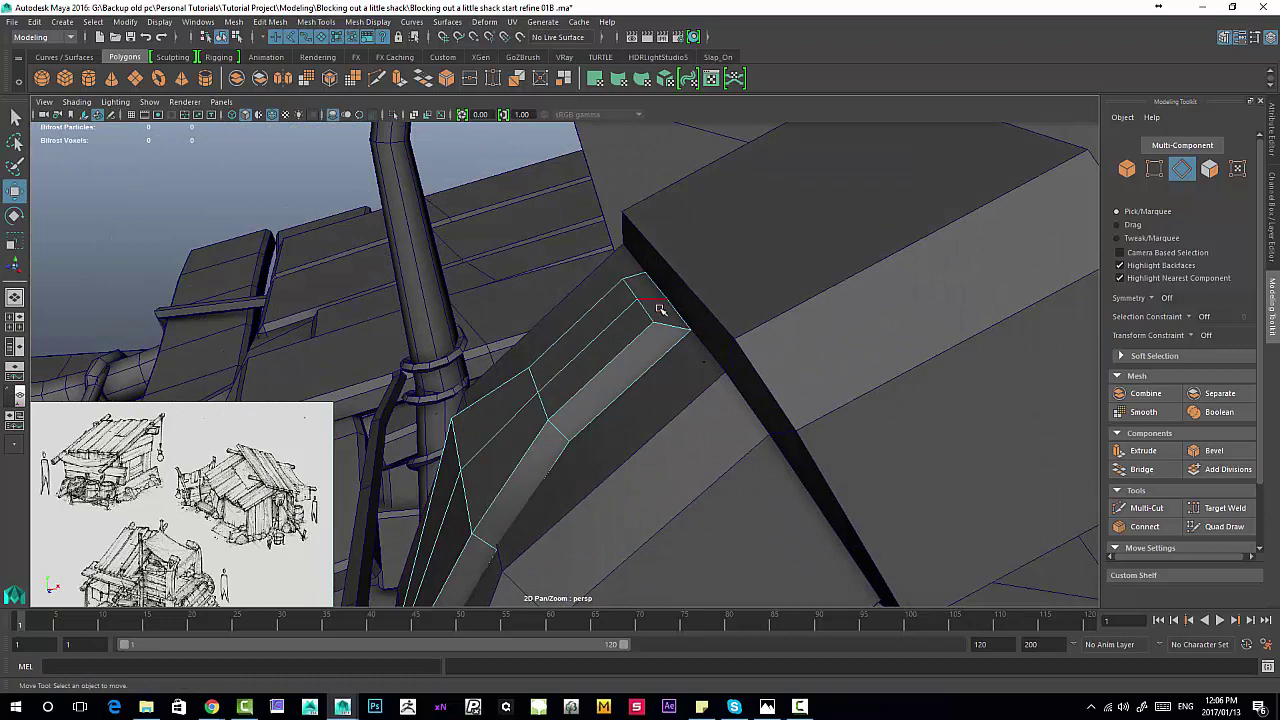
# Step: Delete the end-cap faces at the mesh's rectangular end beside the post's head
pyautogui.rightClick(638, 286)
pyautogui.click(655, 291)
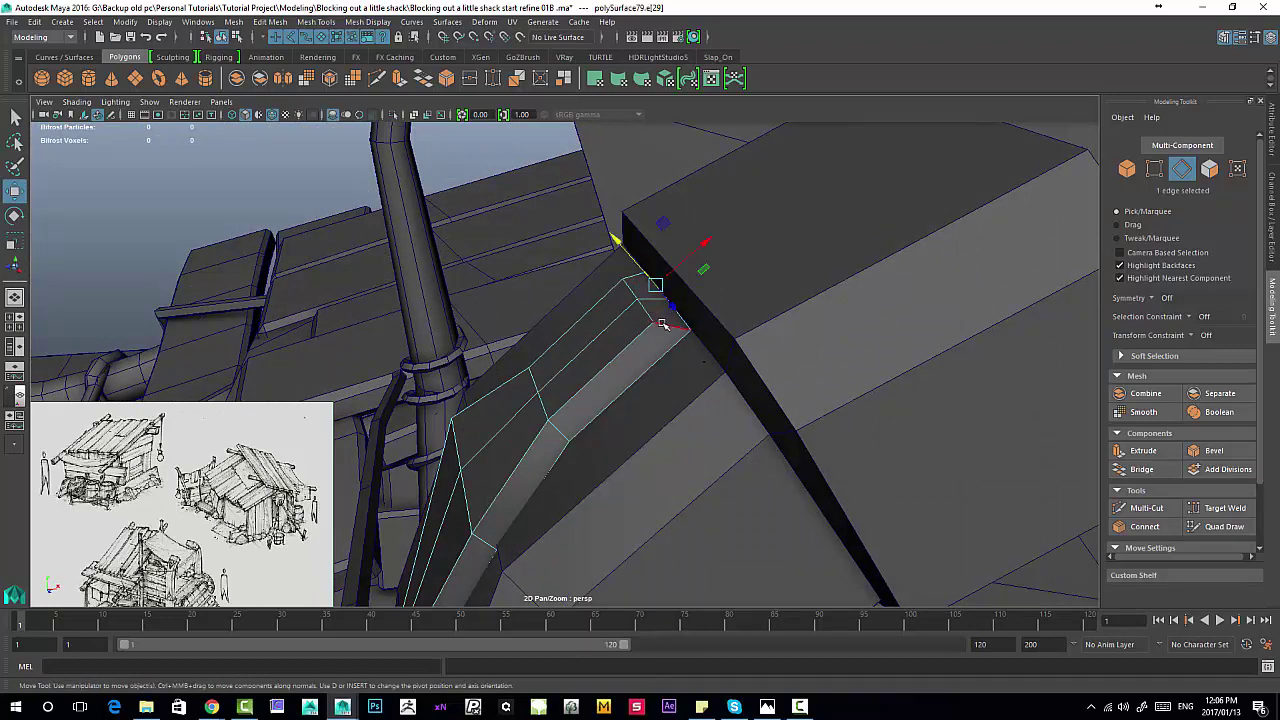
pyautogui.moveTo(667, 311); pyautogui.dragTo(662, 334, button='right')
pyautogui.click(645, 300)
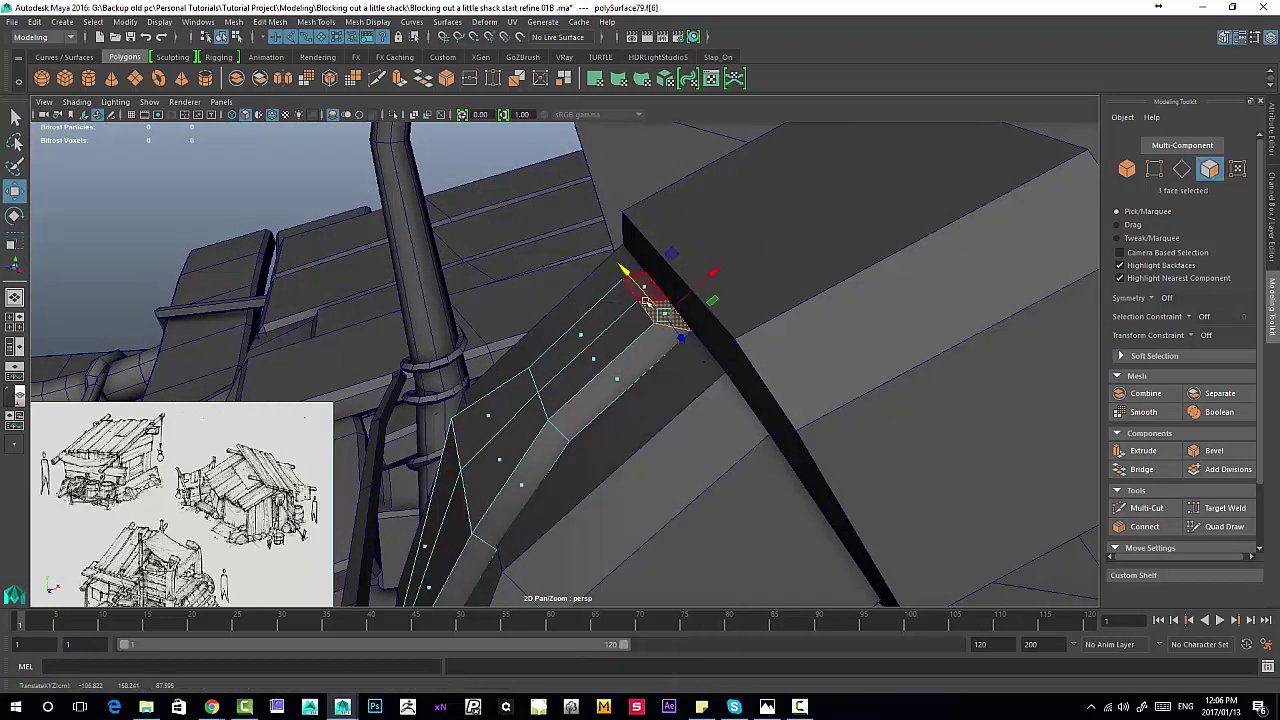
pyautogui.press('Delete')
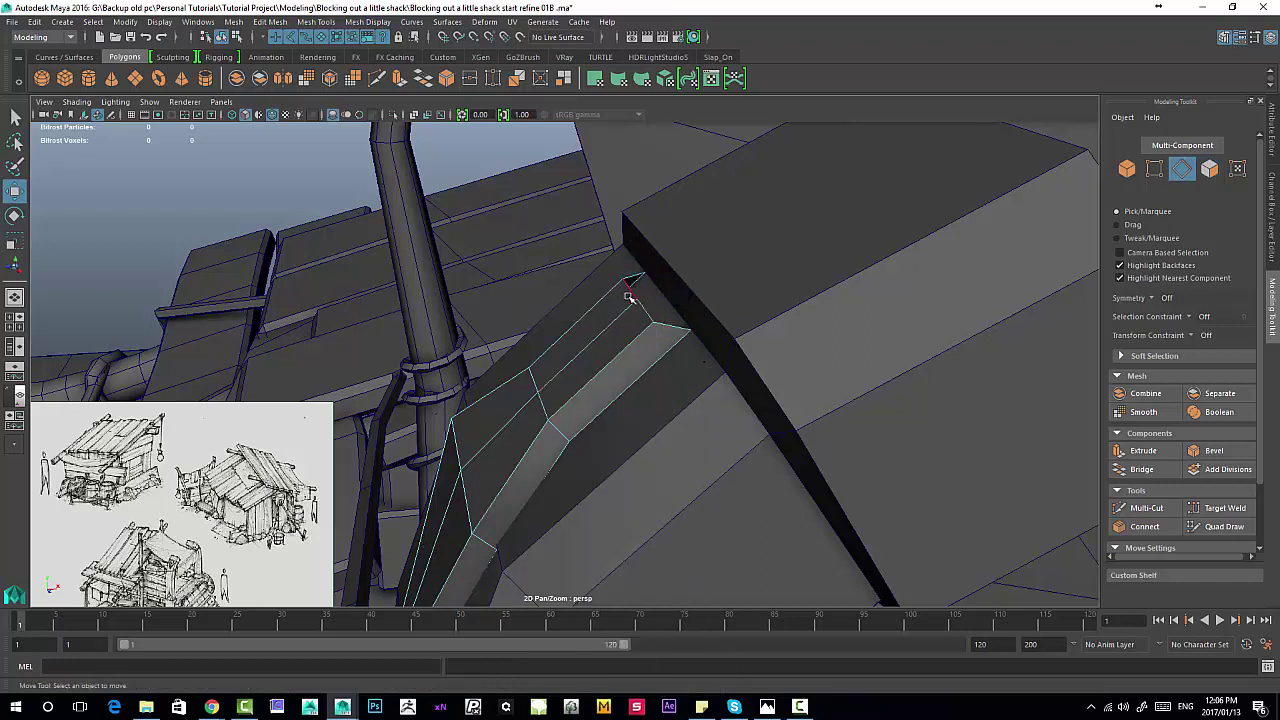
# Step: Select the four outer border edges of the mesh's open end beside the post's head, excluding the rest of the mesh
pyautogui.click(628, 296)
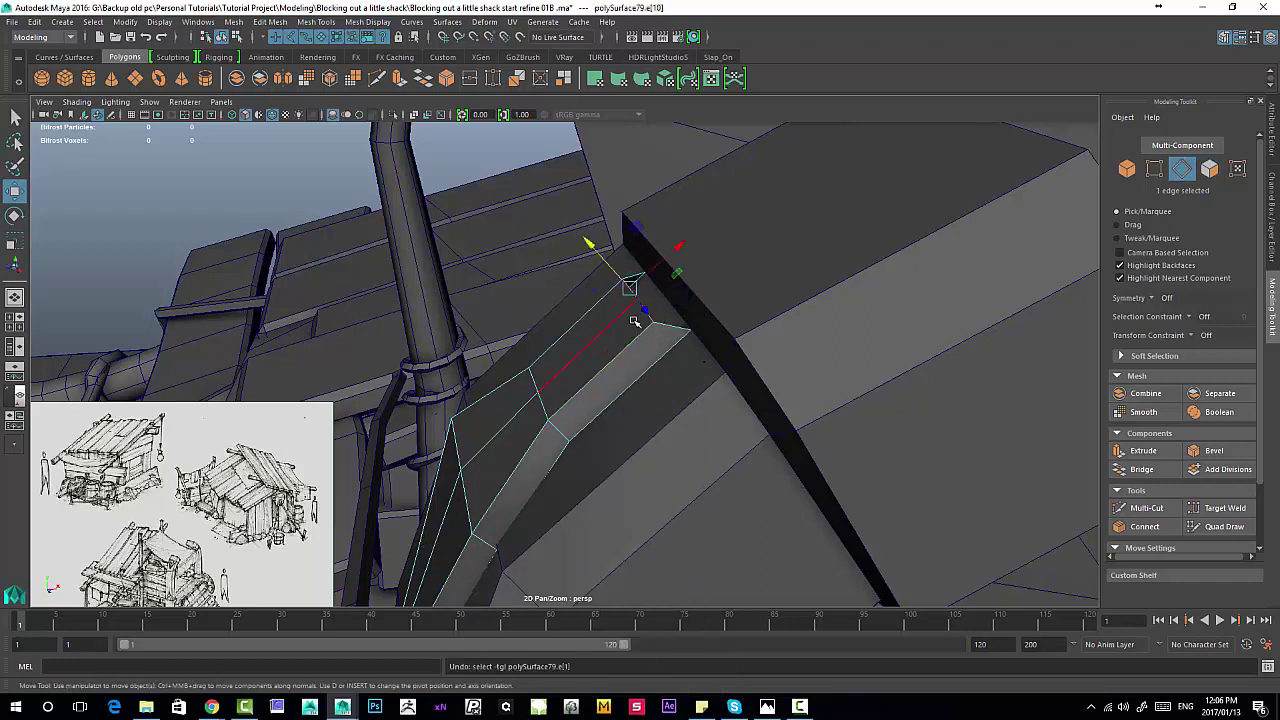
pyautogui.click(633, 320)
pyautogui.hotkey('ctrl', 'z')
pyautogui.keyDown('shift'); pyautogui.click(646, 308); pyautogui.keyUp('shift')
pyautogui.moveTo(686, 259); pyautogui.dragTo(615, 327)
pyautogui.doubleClick(587, 349)
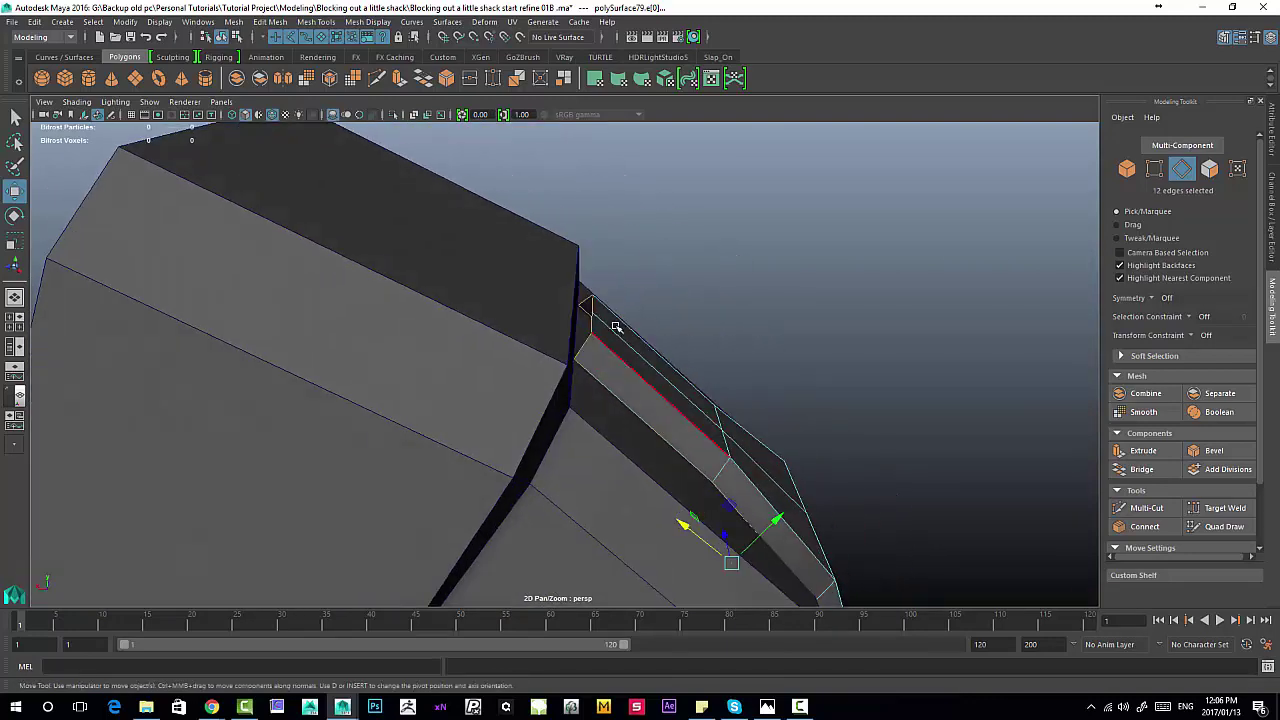
pyautogui.keyDown('ctrl'); pyautogui.moveTo(631, 448); pyautogui.dragTo(599, 600); pyautogui.keyUp('ctrl')
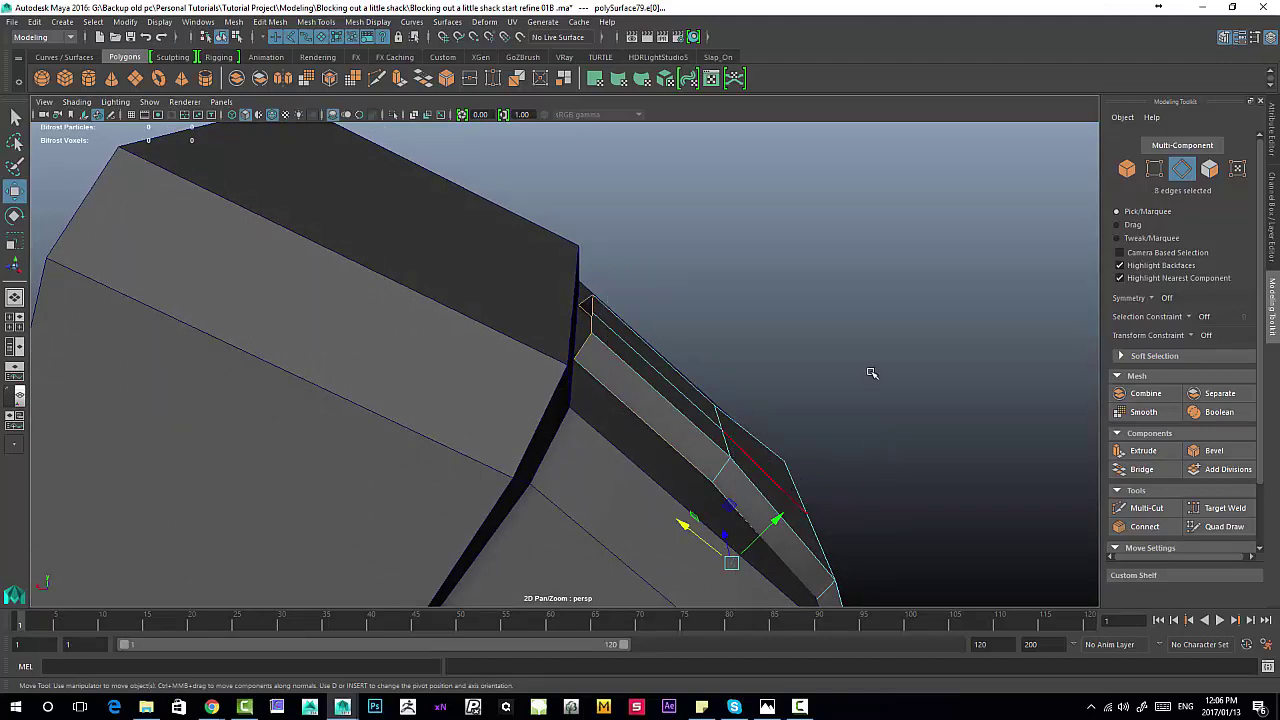
pyautogui.keyDown('alt'); pyautogui.moveTo(871, 371); pyautogui.dragTo(794, 311, button='middle'); pyautogui.keyUp('alt')
pyautogui.keyDown('alt'); pyautogui.moveTo(794, 311); pyautogui.dragTo(538, 243, button='right'); pyautogui.keyUp('alt')
pyautogui.keyDown('ctrl'); pyautogui.moveTo(895, 257); pyautogui.dragTo(415, 555); pyautogui.keyUp('ctrl')
pyautogui.keyDown('alt'); pyautogui.moveTo(530, 420); pyautogui.dragTo(563, 380); pyautogui.keyUp('alt')
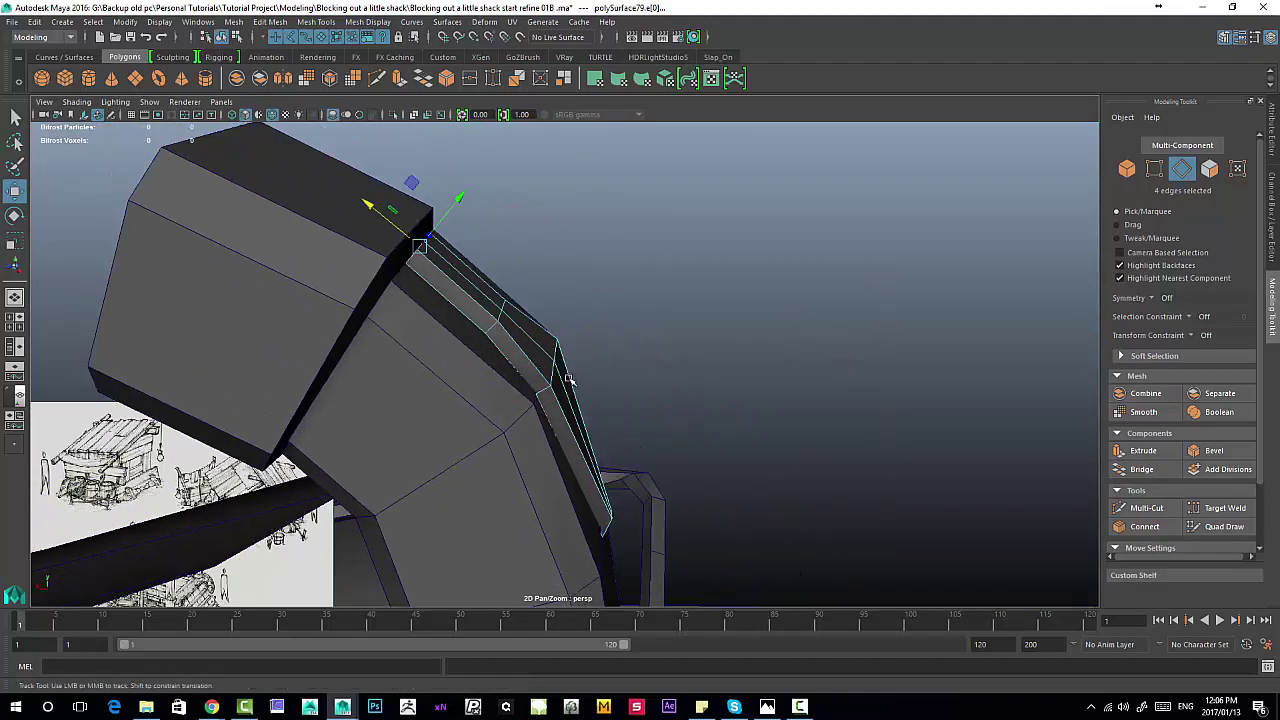
# Step: Rotate the four open-end edges and move them up against the post's head, and return to object selection
pyautogui.keyDown('alt'); pyautogui.moveTo(563, 380); pyautogui.dragTo(614, 526, button='middle'); pyautogui.keyUp('alt')
pyautogui.keyDown('alt'); pyautogui.moveTo(464, 460); pyautogui.dragTo(497, 404, button='right'); pyautogui.keyUp('alt')
pyautogui.keyDown('alt'); pyautogui.moveTo(456, 373); pyautogui.dragTo(423, 366); pyautogui.keyUp('alt')
pyautogui.press('e')
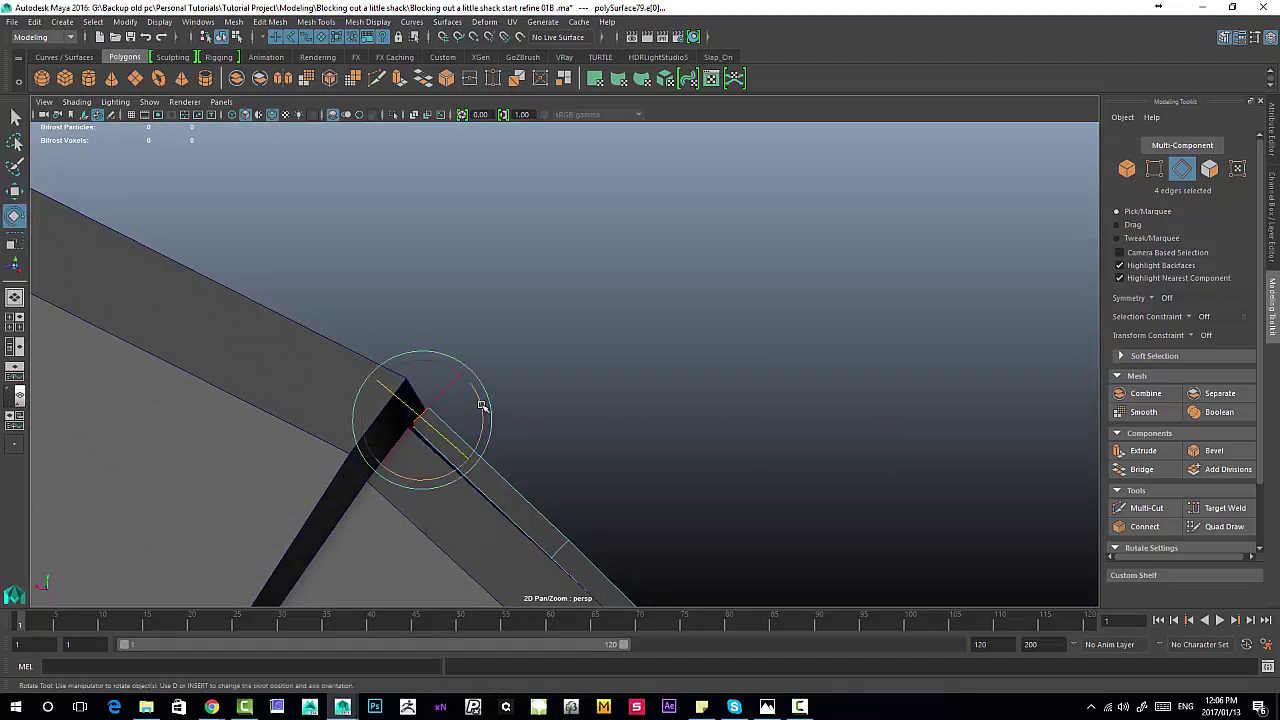
pyautogui.press('w')
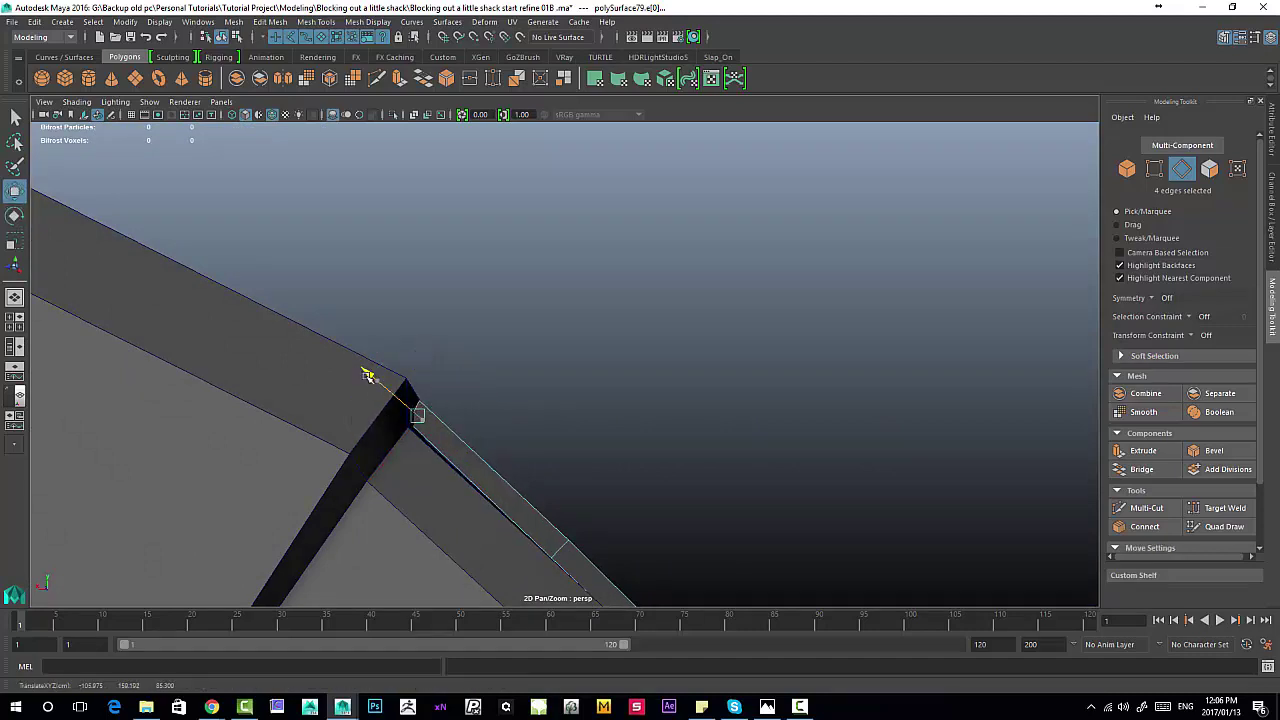
pyautogui.moveTo(460, 366)
pyautogui.keyDown('alt'); pyautogui.mouseDown()
pyautogui.moveTo(257, 314)
pyautogui.moveTo(349, 356)
pyautogui.moveTo(626, 434)
pyautogui.moveTo(706, 360)
pyautogui.moveTo(590, 340)
pyautogui.moveTo(576, 370)
pyautogui.moveTo(520, 272)
pyautogui.mouseUp(); pyautogui.keyUp('alt')
pyautogui.moveTo(589, 326); pyautogui.dragTo(654, 300, button='right')
pyautogui.keyDown('alt'); pyautogui.moveTo(645, 390); pyautogui.dragTo(694, 398, button='right'); pyautogui.keyUp('alt')
pyautogui.keyDown('alt'); pyautogui.moveTo(648, 263); pyautogui.dragTo(714, 293); pyautogui.keyUp('alt')
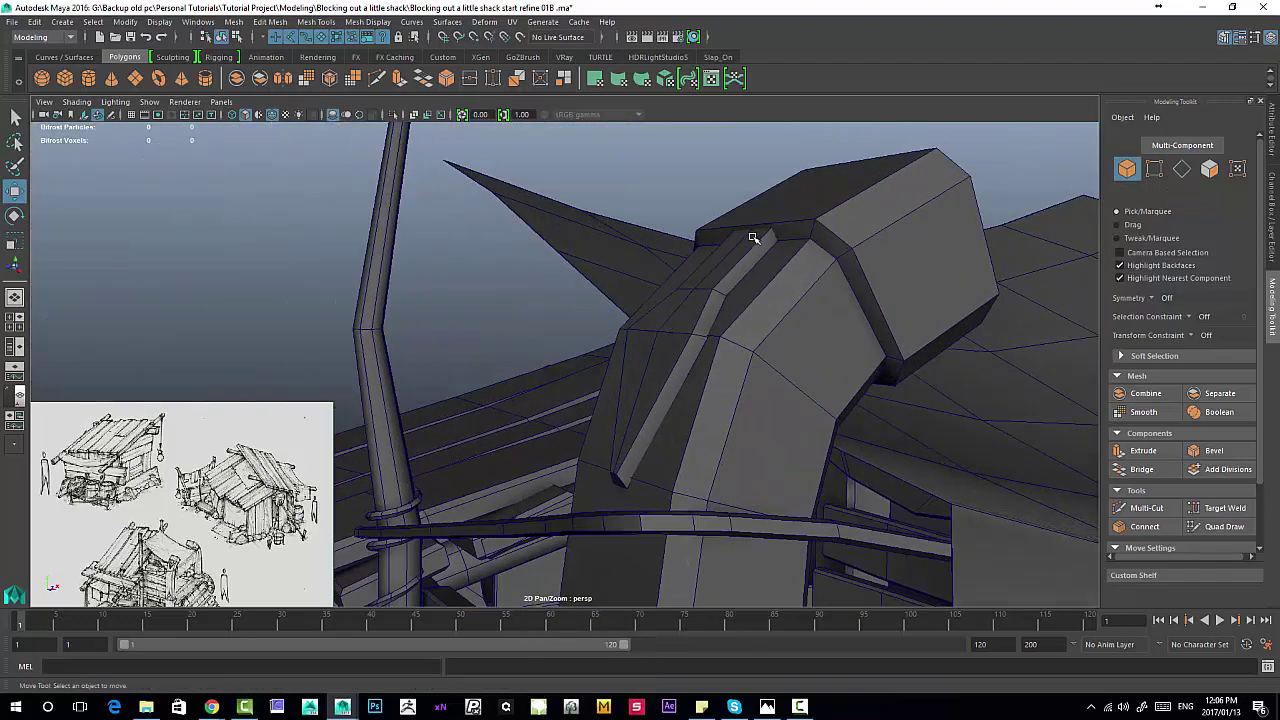
# Step: Select the mesh's six broad outer faces and try moving them slightly away from the post
pyautogui.moveTo(710, 284); pyautogui.dragTo(705, 325, button='right')
pyautogui.click(735, 255)
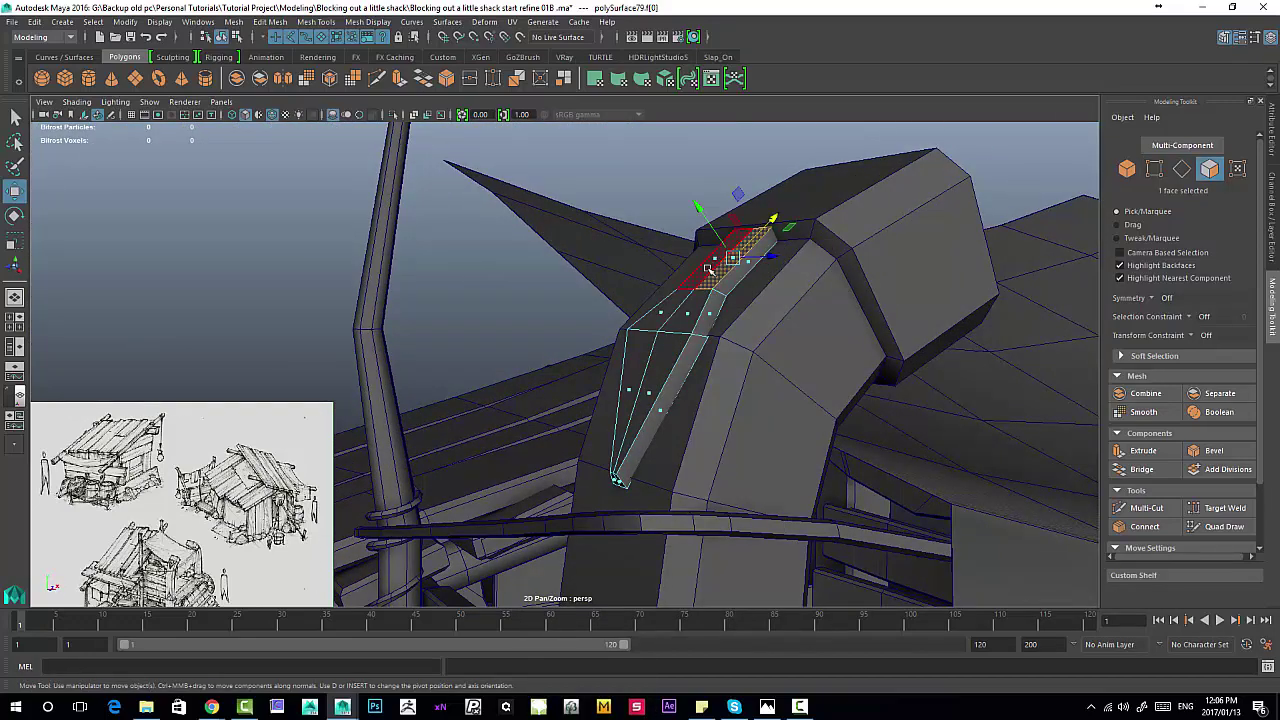
pyautogui.keyDown('shift'); pyautogui.click(692, 311); pyautogui.keyUp('shift')
pyautogui.keyDown('shift'); pyautogui.click(660, 316); pyautogui.keyUp('shift')
pyautogui.keyDown('shift'); pyautogui.click(651, 369); pyautogui.keyUp('shift')
pyautogui.keyDown('shift'); pyautogui.click(634, 371); pyautogui.keyUp('shift')
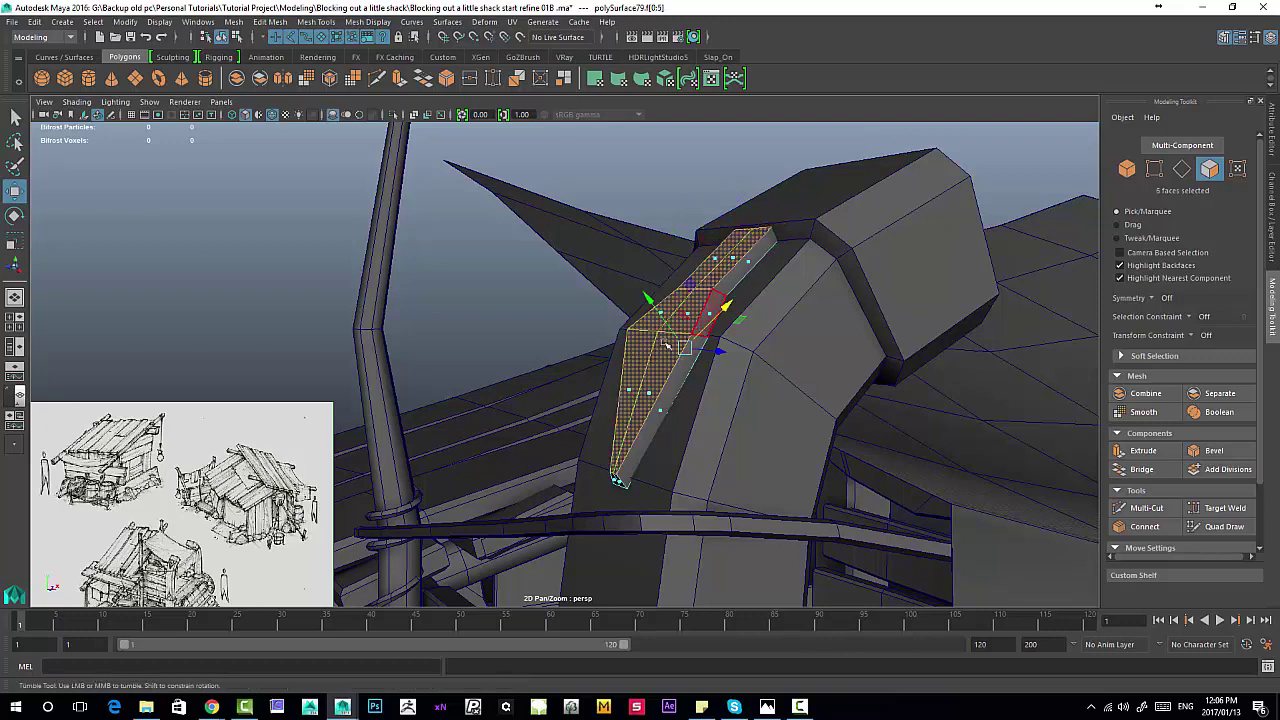
pyautogui.keyDown('alt'); pyautogui.moveTo(706, 307); pyautogui.dragTo(586, 421); pyautogui.keyUp('alt')
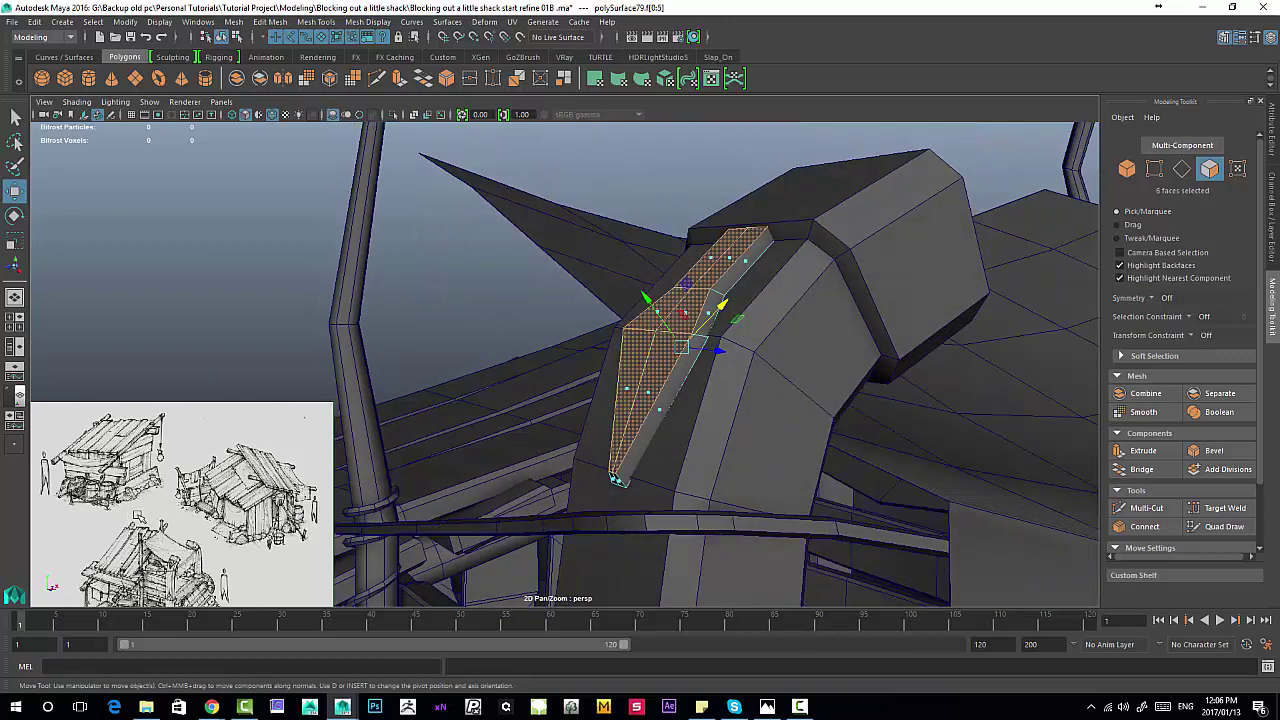
pyautogui.keyDown('alt'); pyautogui.moveTo(735, 255); pyautogui.dragTo(823, 220, button='right'); pyautogui.keyUp('alt')
pyautogui.keyDown('alt'); pyautogui.moveTo(823, 220); pyautogui.dragTo(778, 250, button='middle'); pyautogui.keyUp('alt')
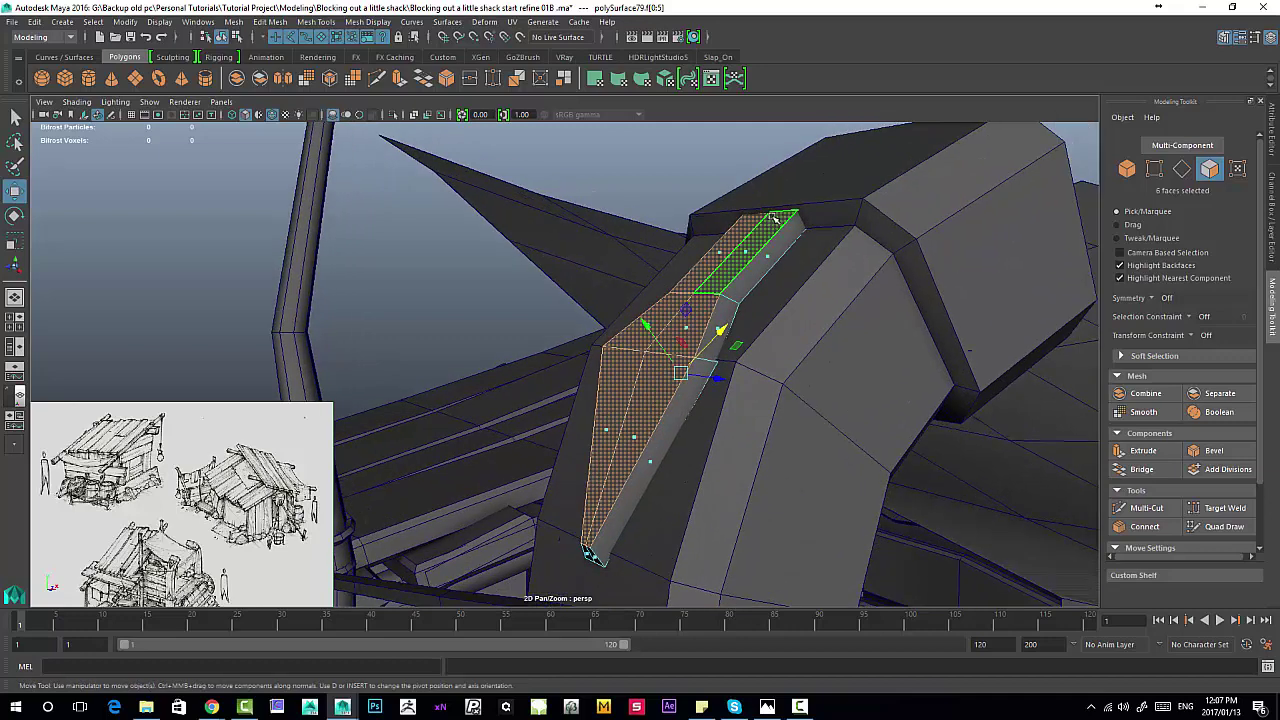
pyautogui.moveTo(668, 342)
pyautogui.keyDown('alt'); pyautogui.mouseDown()
pyautogui.moveTo(690, 330)
pyautogui.moveTo(659, 326)
pyautogui.mouseUp(); pyautogui.keyUp('alt')
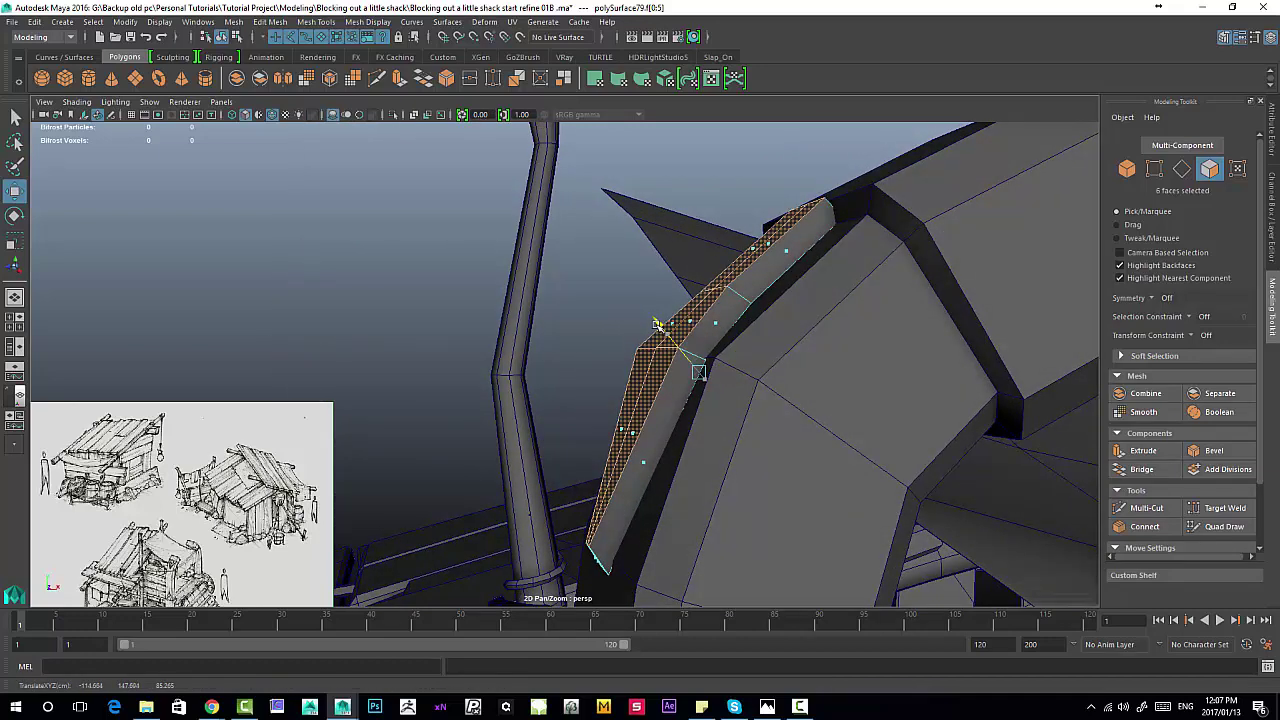
pyautogui.moveTo(622, 439); pyautogui.dragTo(632, 439, button='middle')
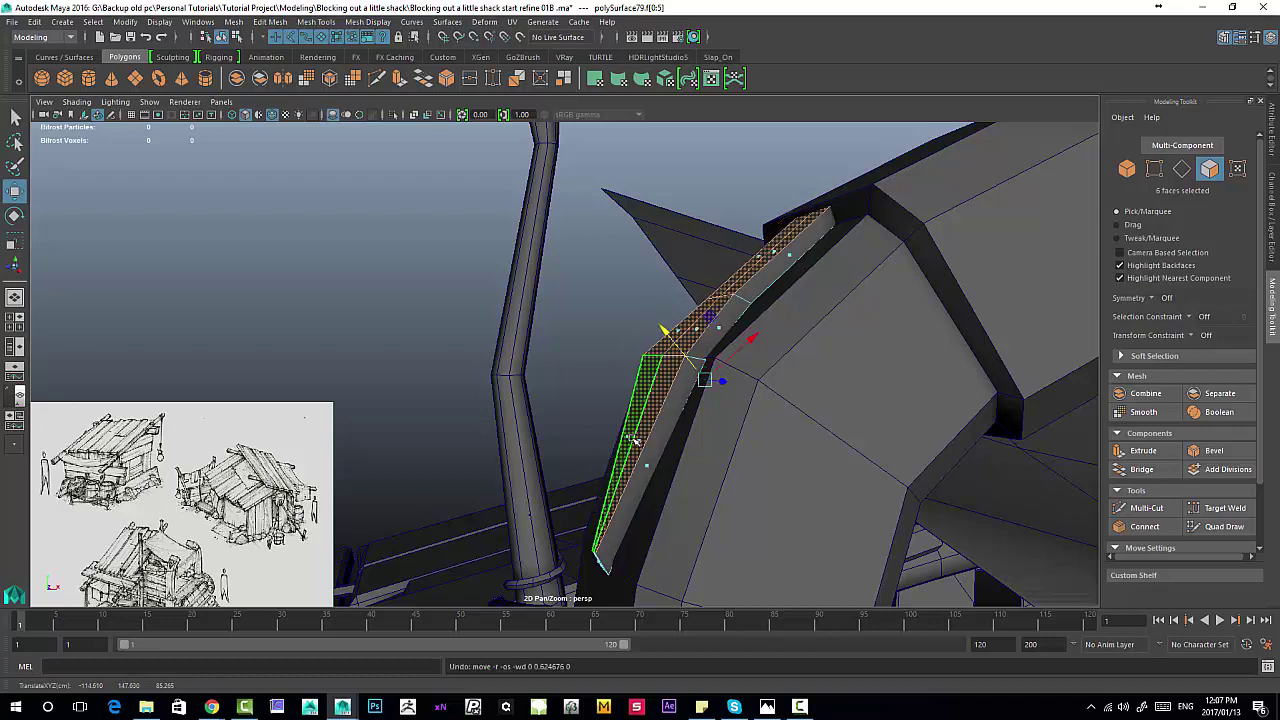
# Step: Shift the six outer faces along the post's bend towards its head
pyautogui.keyDown('alt'); pyautogui.moveTo(795, 268); pyautogui.dragTo(581, 415); pyautogui.keyUp('alt')
pyautogui.keyDown('alt'); pyautogui.moveTo(670, 332); pyautogui.dragTo(621, 367); pyautogui.keyUp('alt')
pyautogui.keyDown('alt'); pyautogui.moveTo(719, 323); pyautogui.dragTo(714, 363); pyautogui.keyUp('alt')
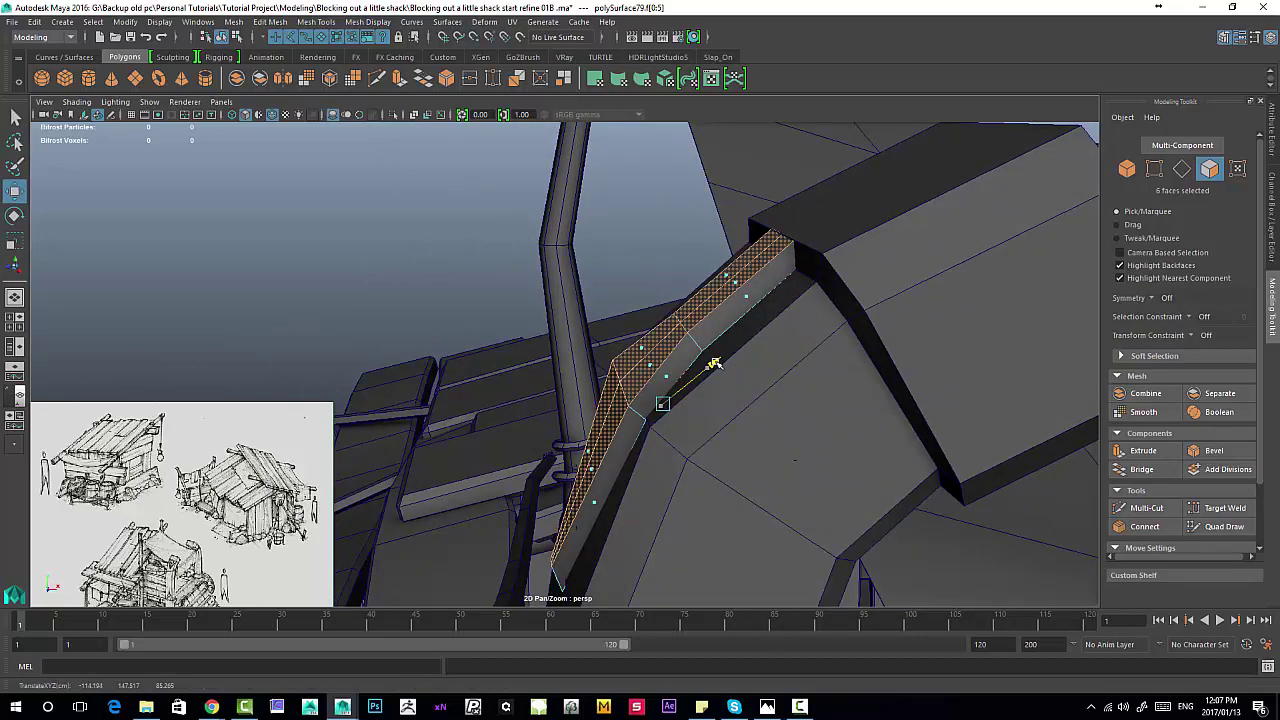
pyautogui.keyDown('alt'); pyautogui.moveTo(712, 380); pyautogui.dragTo(771, 291, button='middle'); pyautogui.keyUp('alt')
pyautogui.keyDown('alt'); pyautogui.moveTo(771, 291); pyautogui.dragTo(870, 305); pyautogui.keyUp('alt')
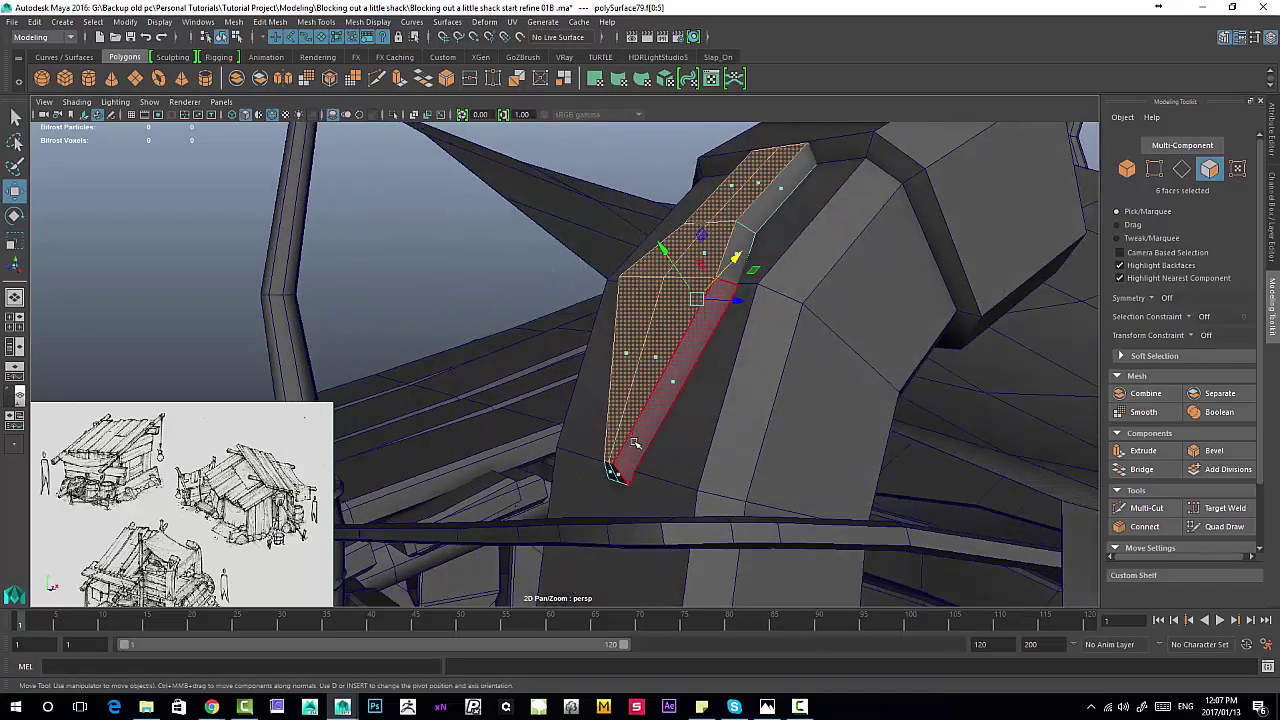
pyautogui.keyDown('alt'); pyautogui.moveTo(622, 452); pyautogui.dragTo(734, 431); pyautogui.keyUp('alt')
pyautogui.keyDown('alt'); pyautogui.moveTo(734, 431); pyautogui.dragTo(413, 398, button='right'); pyautogui.keyUp('alt')
pyautogui.keyDown('alt'); pyautogui.moveTo(413, 398); pyautogui.dragTo(539, 436); pyautogui.keyUp('alt')
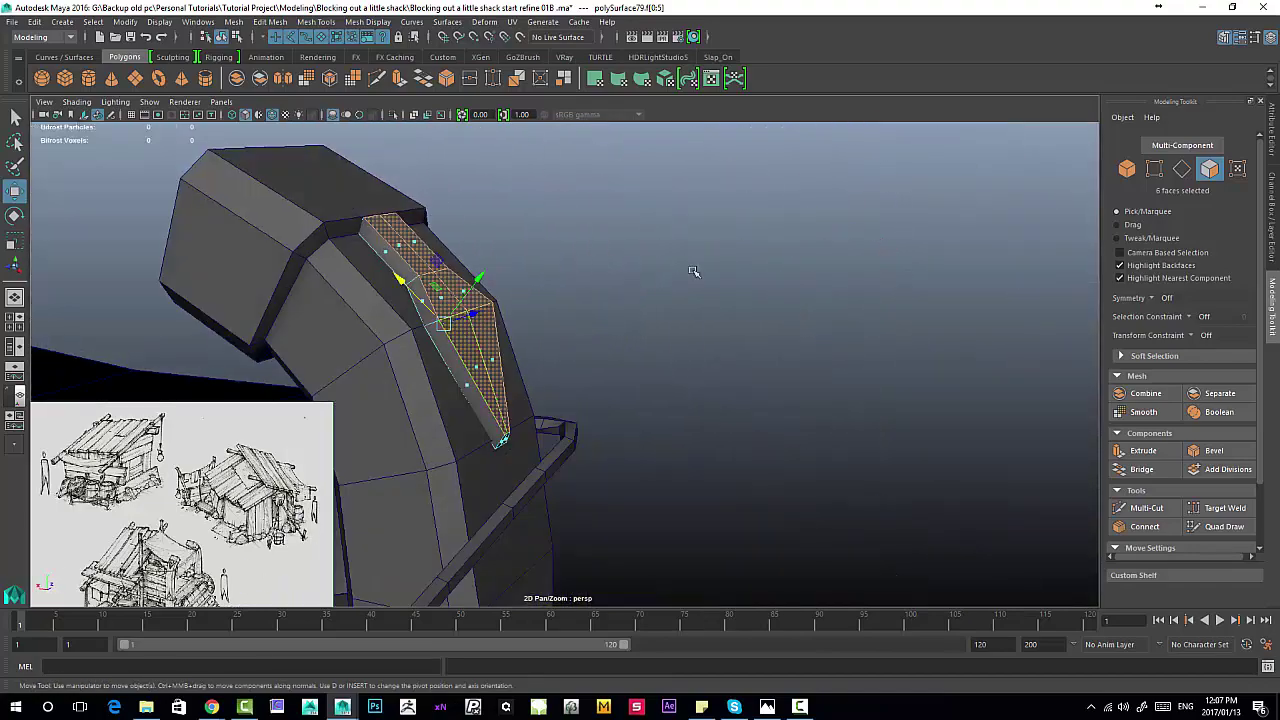
# Step: Duplicate the whole fitted mesh and move the copy down beside the lower part of the post
pyautogui.moveTo(693, 271); pyautogui.dragTo(748, 222, button='right')
pyautogui.click(720, 330)
pyautogui.keyDown('alt'); pyautogui.moveTo(720, 330); pyautogui.dragTo(545, 324); pyautogui.keyUp('alt')
pyautogui.click(541, 323)
pyautogui.keyDown('alt'); pyautogui.moveTo(686, 286); pyautogui.dragTo(583, 224, button='right'); pyautogui.keyUp('alt')
pyautogui.keyDown('alt'); pyautogui.moveTo(583, 224); pyautogui.dragTo(601, 169, button='middle'); pyautogui.keyUp('alt')
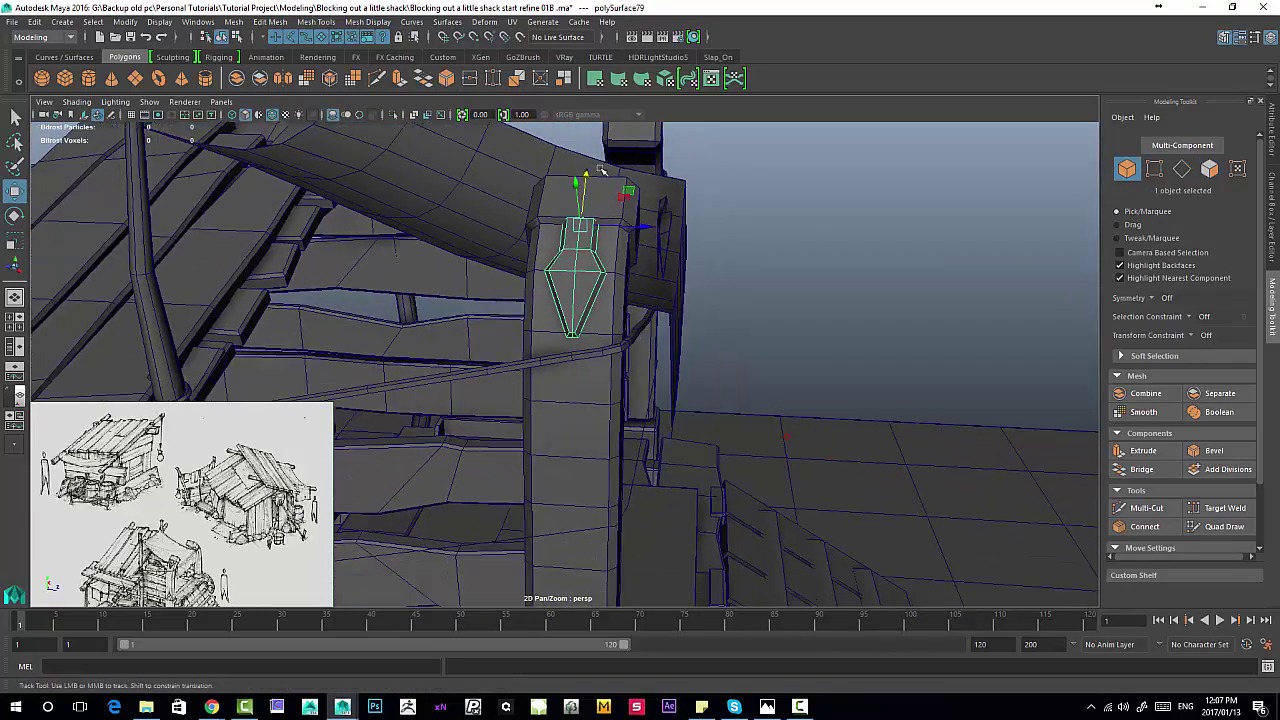
pyautogui.keyDown('alt'); pyautogui.moveTo(601, 169); pyautogui.dragTo(449, 246, button='right'); pyautogui.keyUp('alt')
pyautogui.keyDown('alt'); pyautogui.moveTo(580, 322); pyautogui.dragTo(568, 228, button='middle'); pyautogui.keyUp('alt')
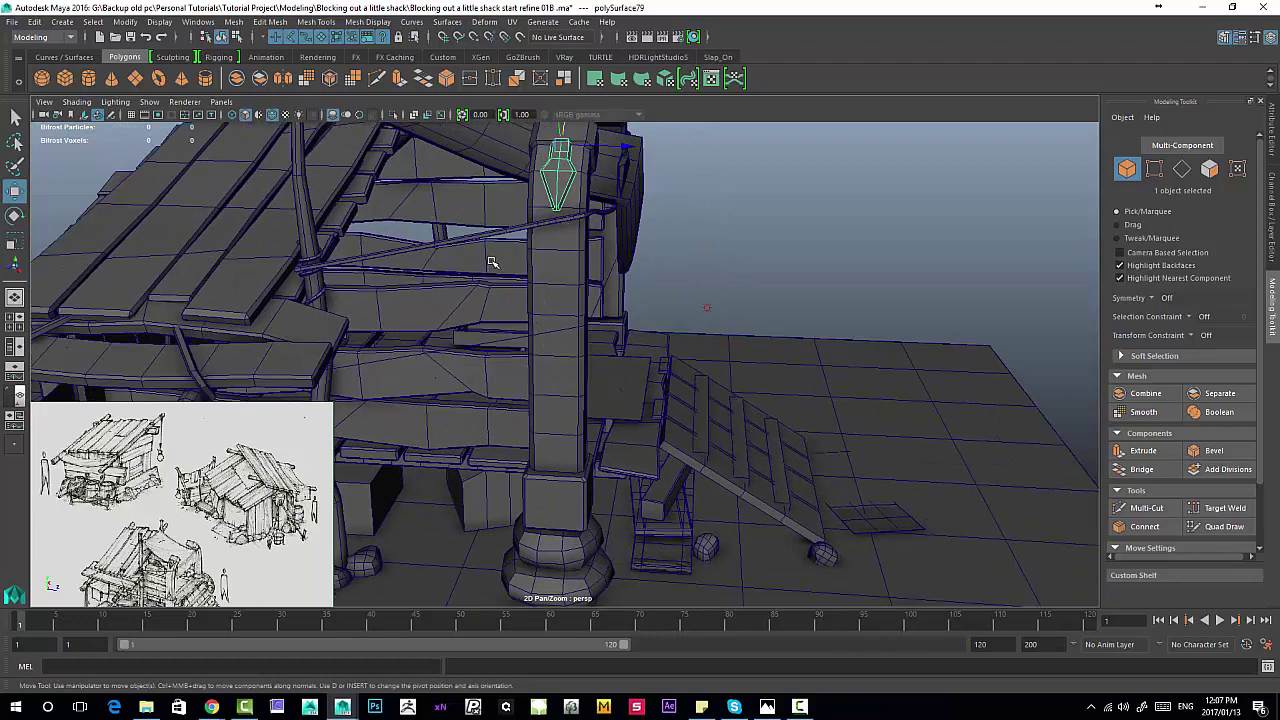
pyautogui.moveTo(600, 240)
pyautogui.keyDown('alt'); pyautogui.mouseDown()
pyautogui.moveTo(658, 183)
pyautogui.moveTo(623, 243)
pyautogui.mouseUp(); pyautogui.keyUp('alt')
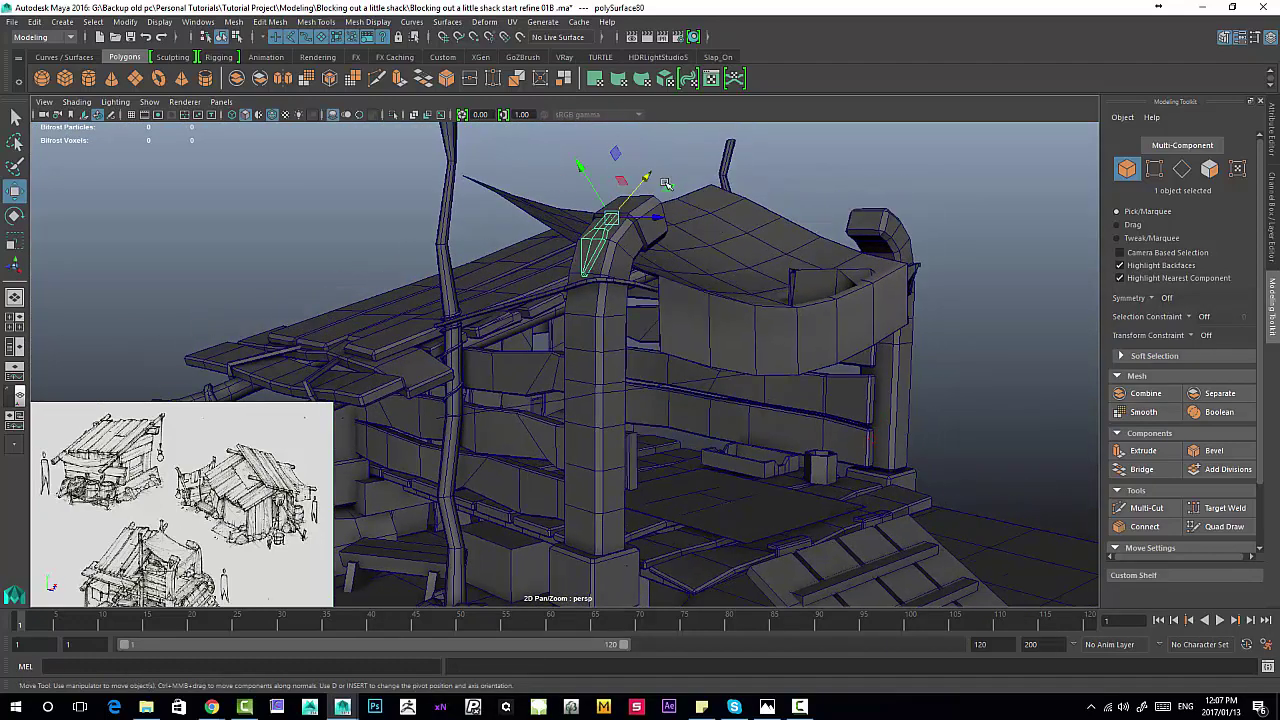
pyautogui.moveTo(665, 190); pyautogui.dragTo(631, 523)
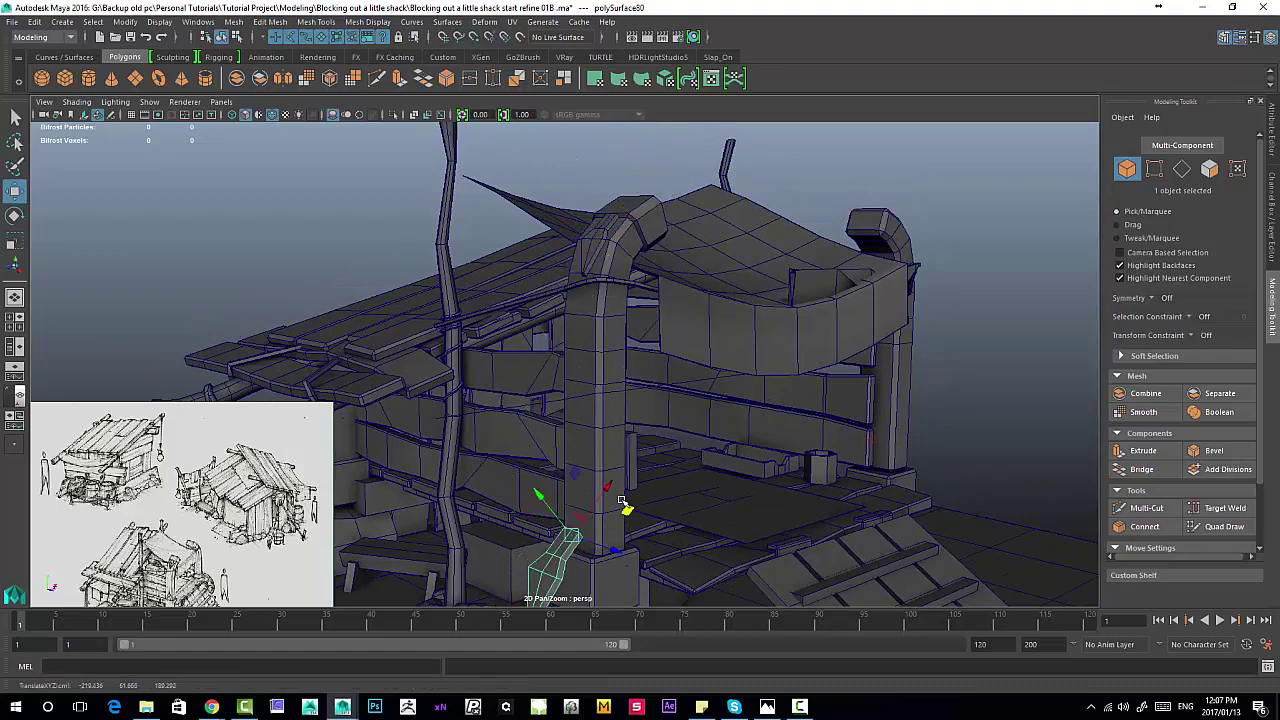
pyautogui.keyDown('alt'); pyautogui.moveTo(550, 504); pyautogui.dragTo(520, 440); pyautogui.keyUp('alt')
pyautogui.keyDown('alt'); pyautogui.moveTo(520, 440); pyautogui.dragTo(580, 434, button='right'); pyautogui.keyUp('alt')
pyautogui.keyDown('alt'); pyautogui.moveTo(580, 434); pyautogui.dragTo(557, 301, button='middle'); pyautogui.keyUp('alt')
pyautogui.keyDown('alt'); pyautogui.moveTo(558, 303); pyautogui.dragTo(588, 301); pyautogui.keyUp('alt')
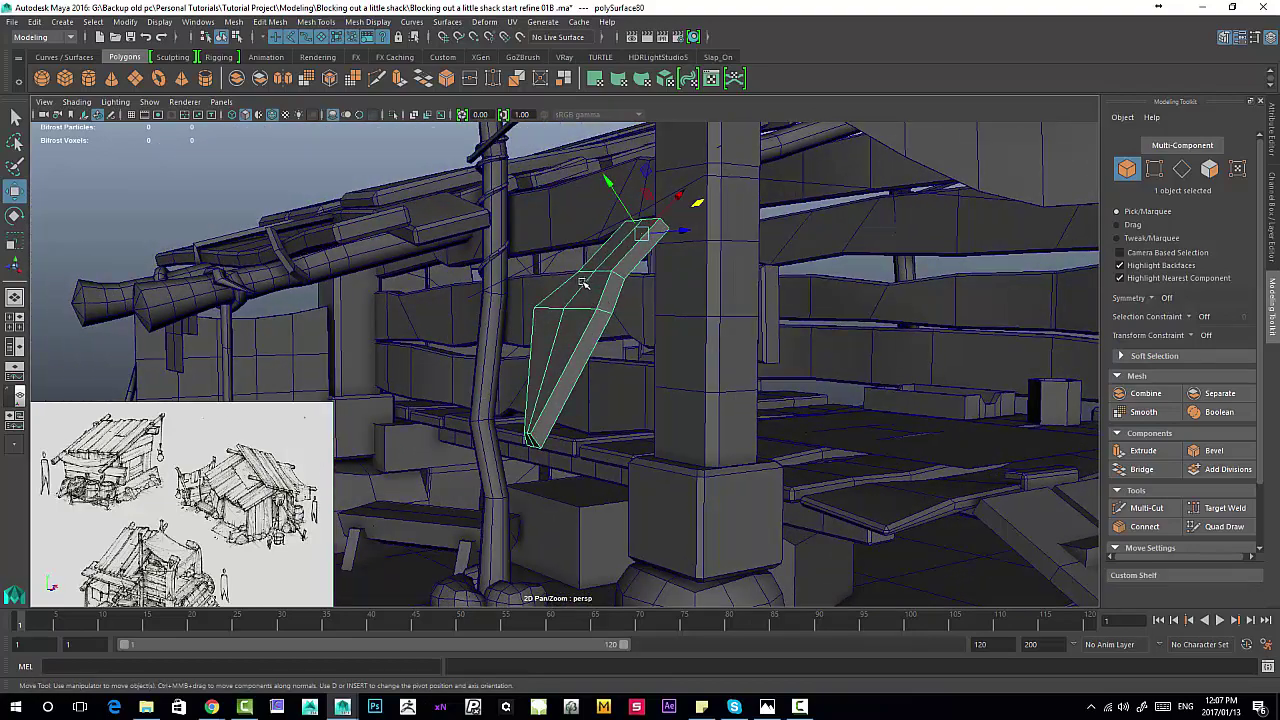
pyautogui.moveTo(583, 283); pyautogui.dragTo(581, 246, button='right')
pyautogui.keyDown('alt'); pyautogui.moveTo(581, 246); pyautogui.dragTo(491, 309); pyautogui.keyUp('alt')
pyautogui.keyDown('alt'); pyautogui.moveTo(491, 309); pyautogui.dragTo(580, 266, button='middle'); pyautogui.keyUp('alt')
pyautogui.keyDown('alt'); pyautogui.moveTo(580, 266); pyautogui.dragTo(550, 370); pyautogui.keyUp('alt')
pyautogui.click(554, 371)
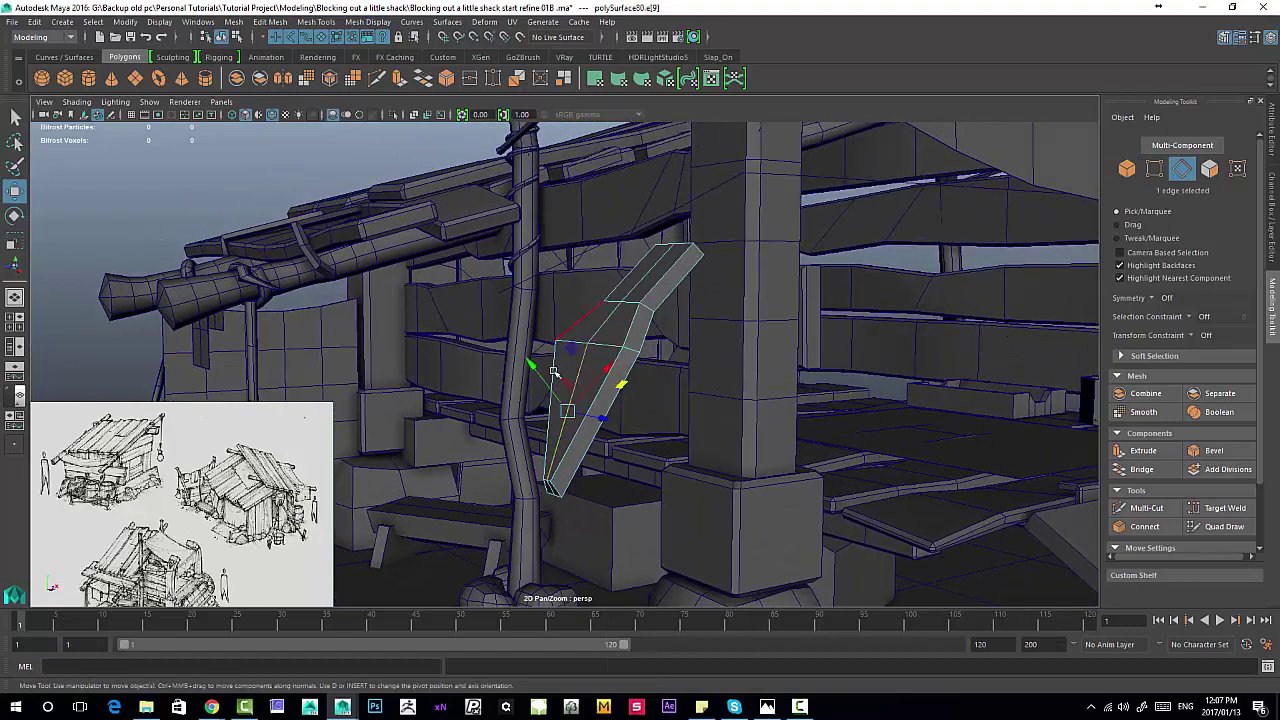
pyautogui.press('f')
pyautogui.keyDown('alt'); pyautogui.moveTo(671, 409); pyautogui.dragTo(443, 291, button='right'); pyautogui.keyUp('alt')
pyautogui.keyDown('alt'); pyautogui.moveTo(443, 291); pyautogui.dragTo(604, 300); pyautogui.keyUp('alt')
pyautogui.hotkey('ctrl', '1')
# Step: Select the eleven vertices of the copy's pointed section, place the pivot at the bend, and rotate them to straighten the mesh
pyautogui.rightClick(604, 300)
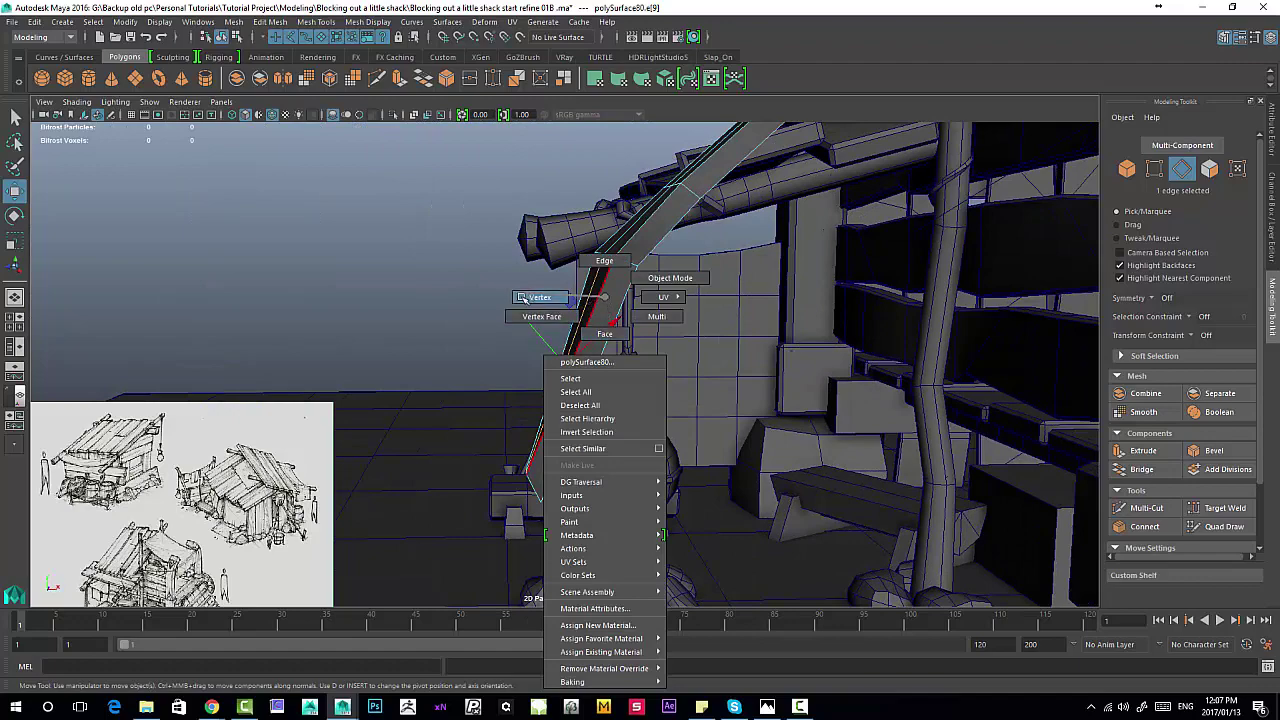
pyautogui.click(521, 297)
pyautogui.moveTo(380, 350); pyautogui.dragTo(620, 527)
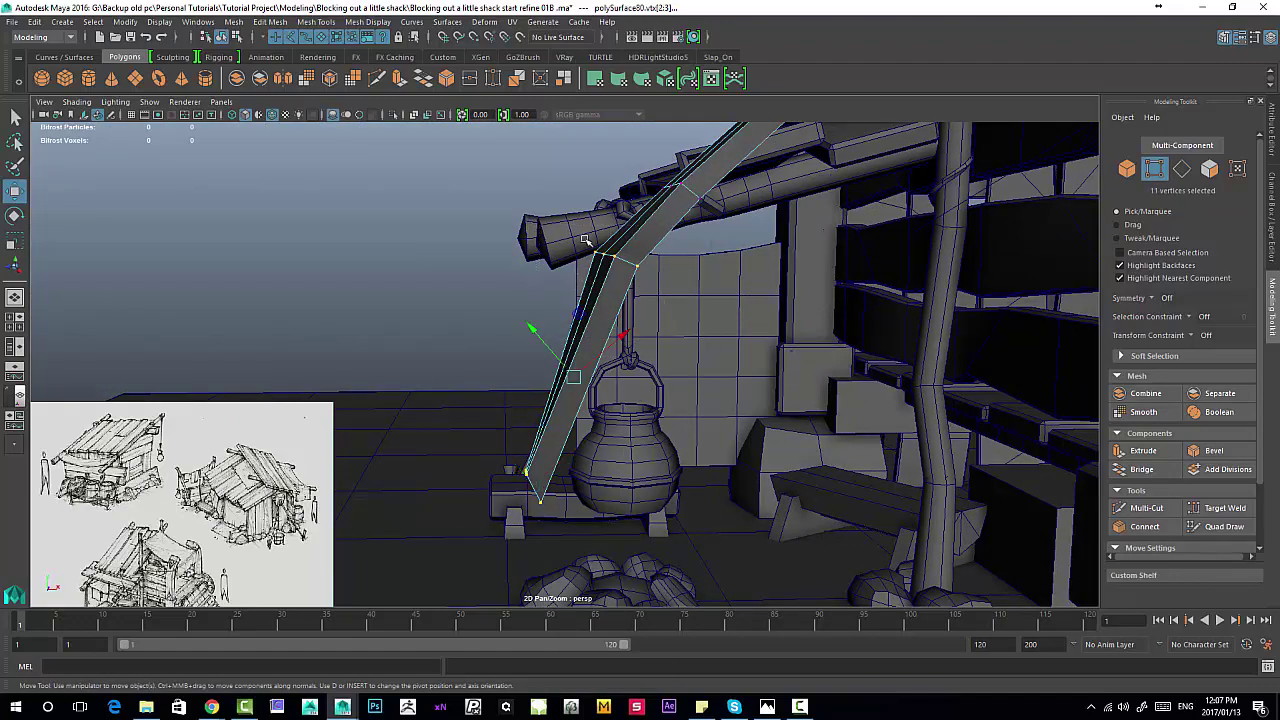
pyautogui.moveTo(585, 240)
pyautogui.keyDown('alt'); pyautogui.mouseDown()
pyautogui.moveTo(606, 261)
pyautogui.moveTo(605, 245)
pyautogui.mouseUp(); pyautogui.keyUp('alt')
pyautogui.press('d')
pyautogui.press('e')
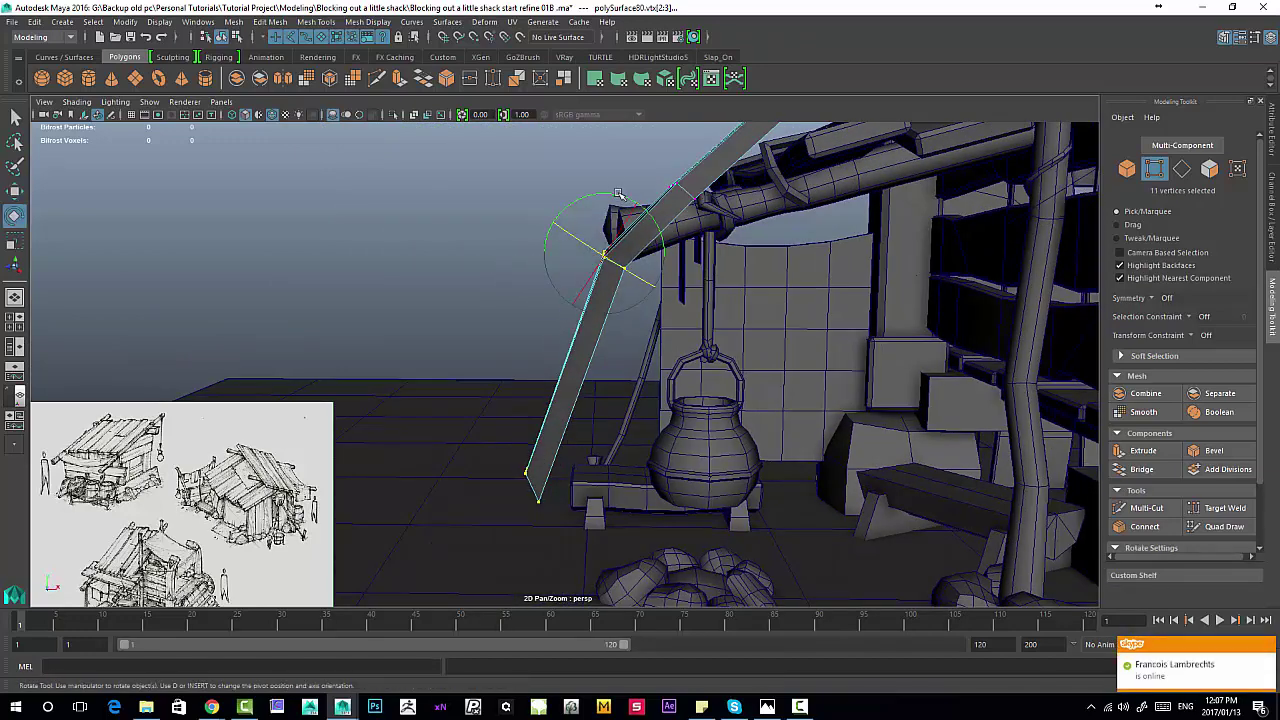
pyautogui.moveTo(619, 193); pyautogui.dragTo(672, 236)
pyautogui.moveTo(671, 236); pyautogui.dragTo(742, 210, button='right')
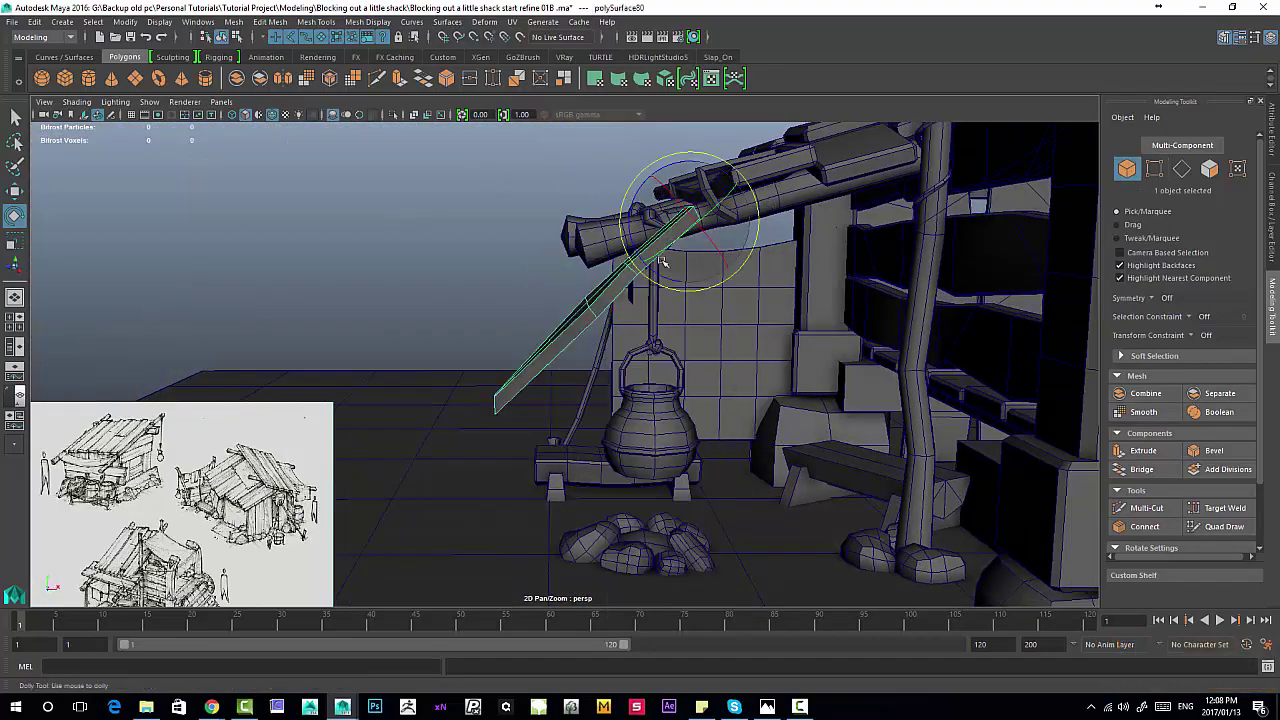
# Step: Set the copy's Rotate X, Y and Z values to 0
pyautogui.keyDown('alt'); pyautogui.moveTo(612, 236); pyautogui.dragTo(803, 182); pyautogui.keyUp('alt')
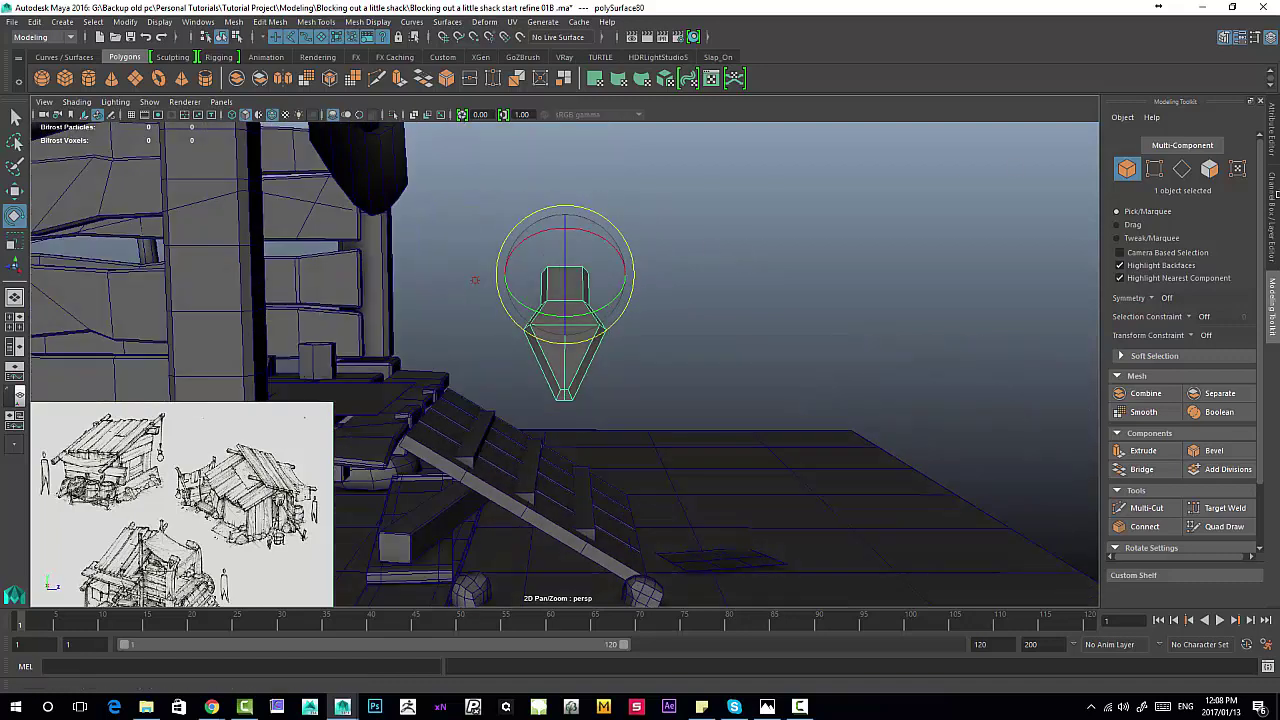
pyautogui.click(1268, 190)
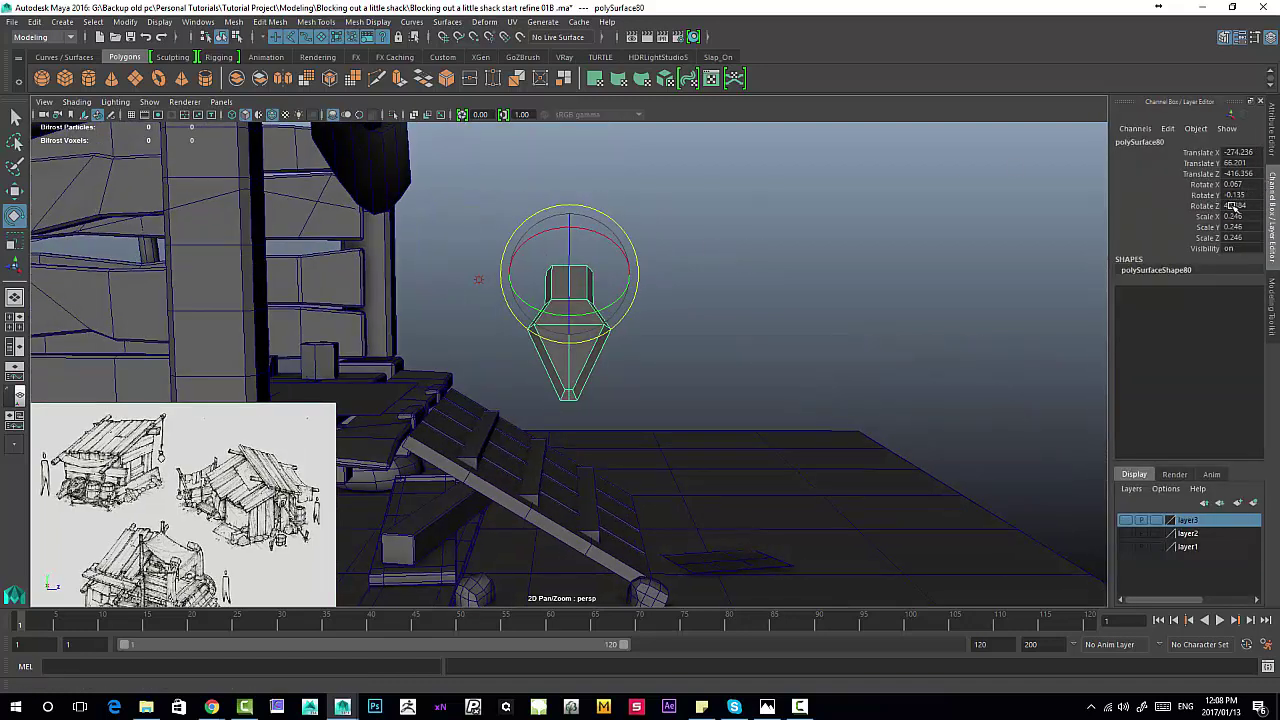
pyautogui.write('0')
pyautogui.press('Return')
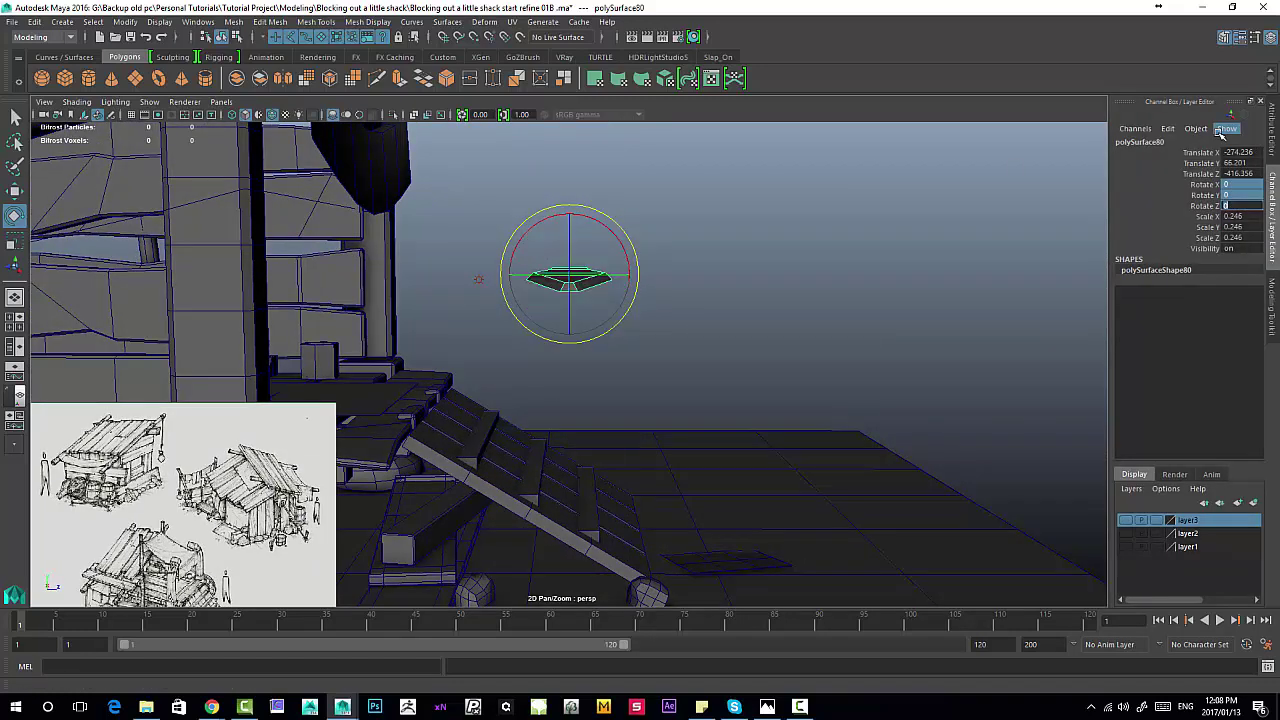
# Step: Switch to the front view and move the copy up into empty space, clear of the reference drawing and the shack geometry
pyautogui.keyDown('alt'); pyautogui.moveTo(767, 122); pyautogui.dragTo(569, 192); pyautogui.keyUp('alt')
pyautogui.press('space')
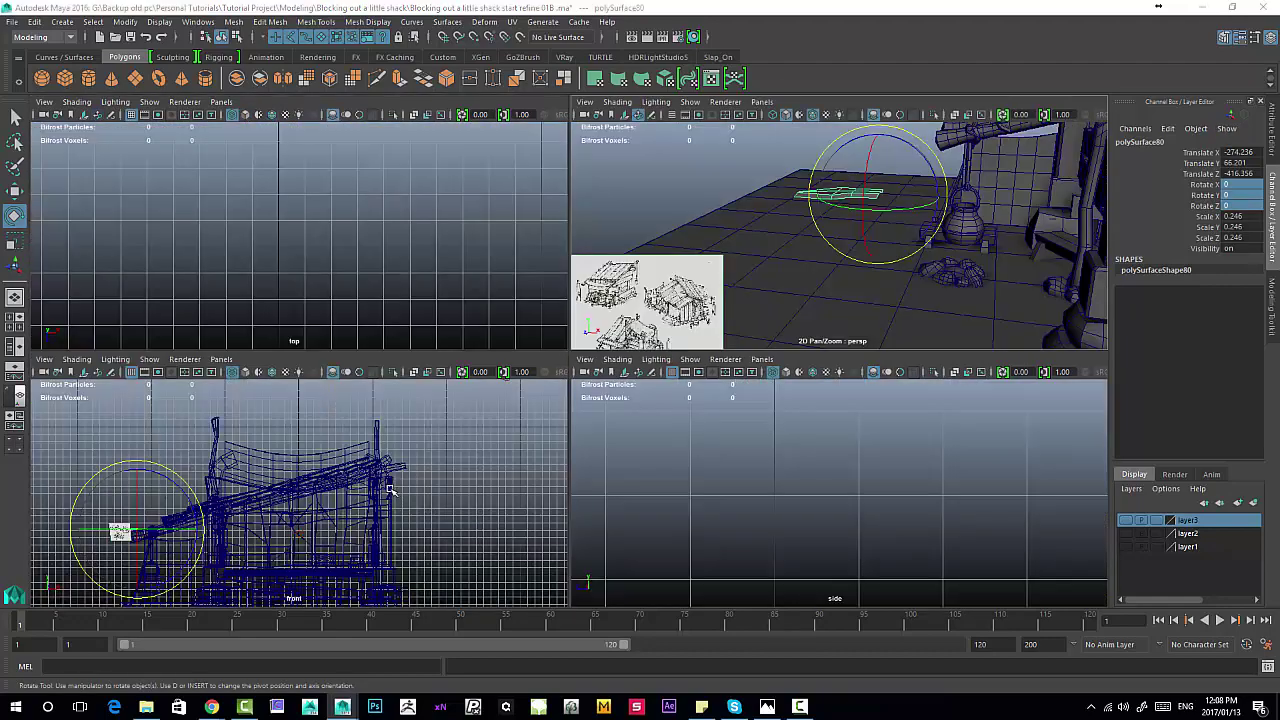
pyautogui.press('space')
pyautogui.moveTo(800, 323)
pyautogui.keyDown('alt'); pyautogui.mouseDown(button='middle')
pyautogui.moveTo(656, 305)
pyautogui.moveTo(687, 300)
pyautogui.moveTo(684, 312)
pyautogui.mouseUp(button='middle'); pyautogui.keyUp('alt')
pyautogui.press('w')
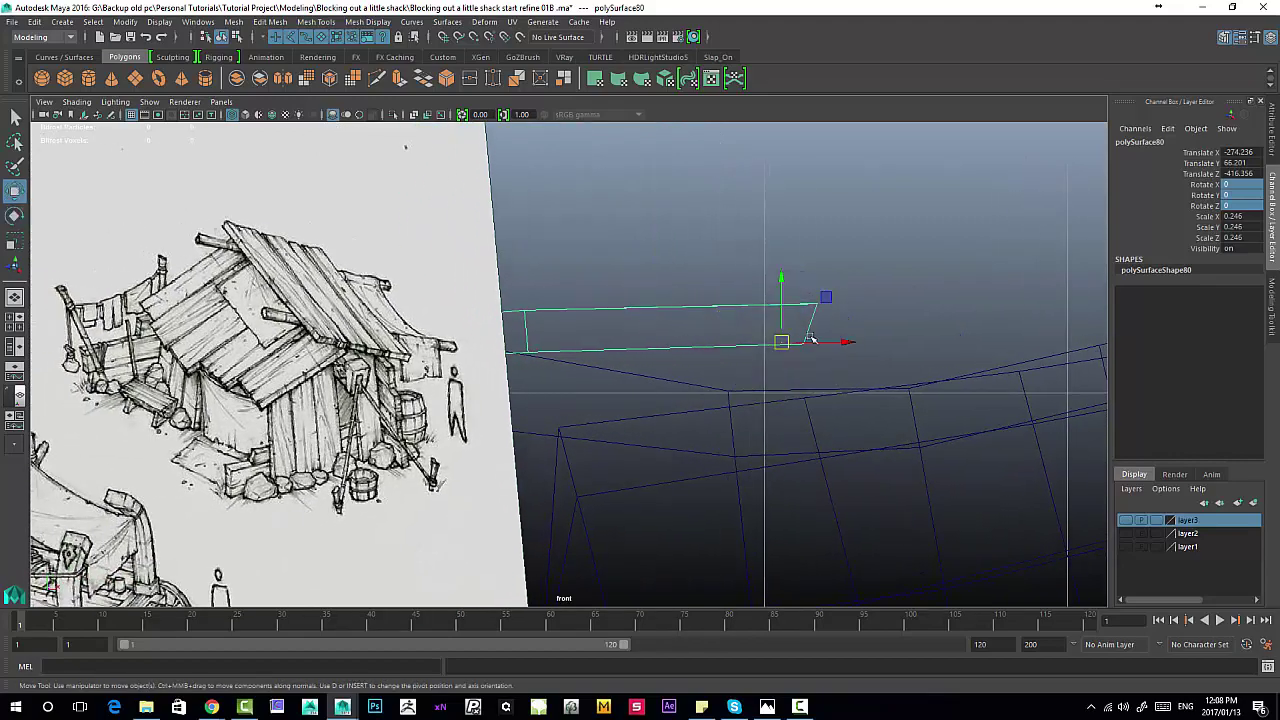
pyautogui.moveTo(811, 337); pyautogui.dragTo(1093, 217)
pyautogui.keyDown('alt'); pyautogui.moveTo(868, 310); pyautogui.dragTo(657, 432, button='middle'); pyautogui.keyUp('alt')
pyautogui.scroll(-2, 657, 432)
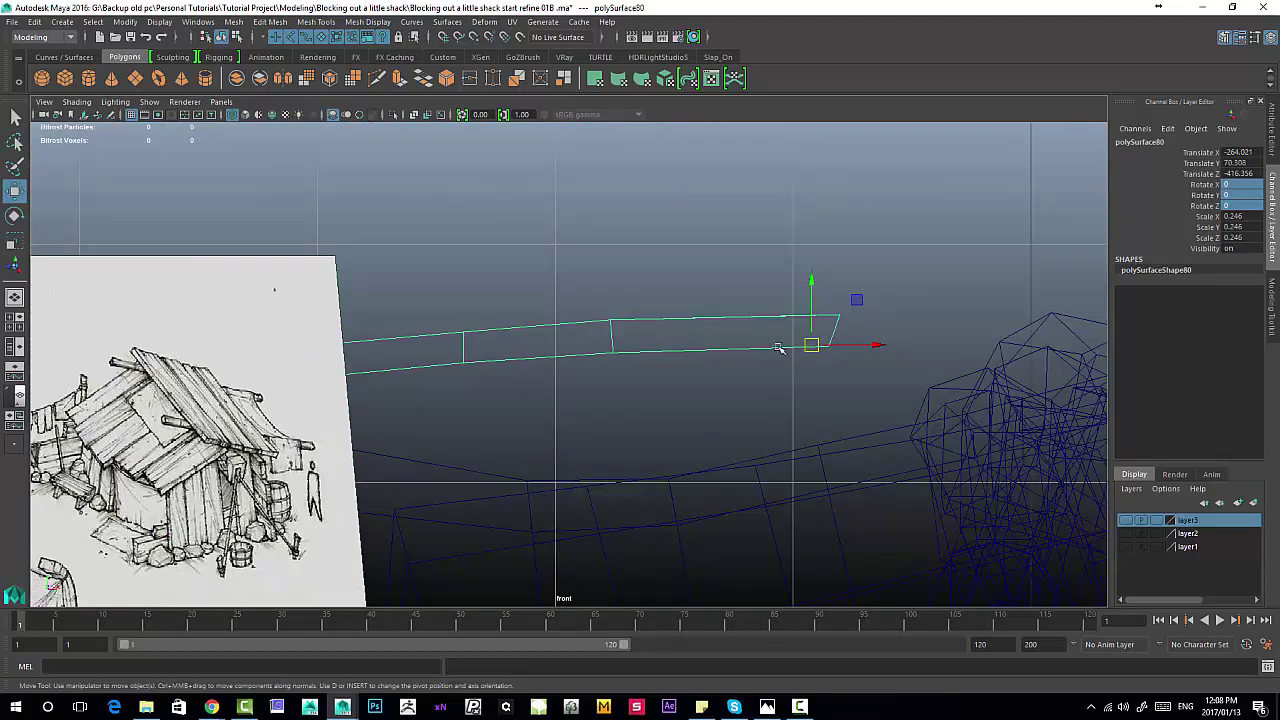
pyautogui.moveTo(816, 343); pyautogui.dragTo(1011, 157)
pyautogui.keyDown('alt'); pyautogui.moveTo(1011, 157); pyautogui.dragTo(745, 273, button='middle'); pyautogui.keyUp('alt')
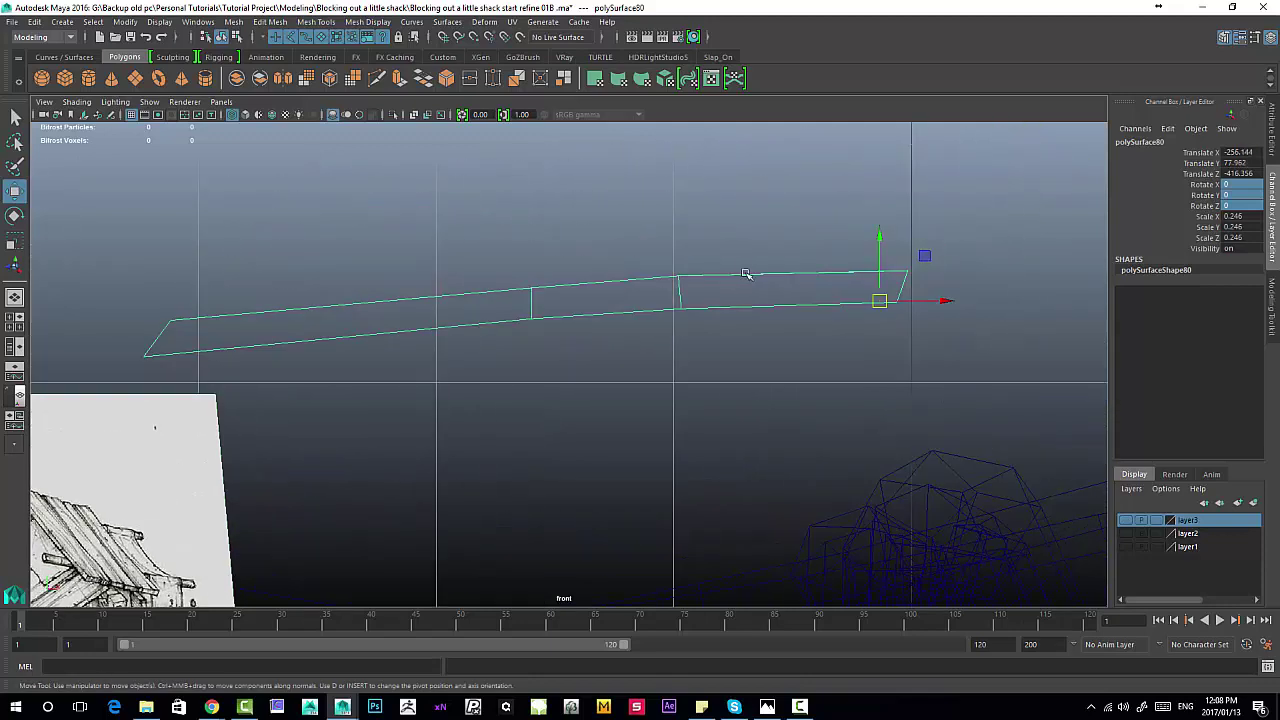
# Step: Switch the straightened copy to face selection and select all the faces along its upper side
pyautogui.moveTo(716, 272); pyautogui.dragTo(715, 309, button='right')
pyautogui.moveTo(88, 265); pyautogui.dragTo(475, 312)
pyautogui.keyDown('shift'); pyautogui.moveTo(569, 221); pyautogui.dragTo(688, 285); pyautogui.keyUp('shift')
pyautogui.keyDown('shift'); pyautogui.moveTo(823, 278); pyautogui.dragTo(826, 281); pyautogui.keyUp('shift')
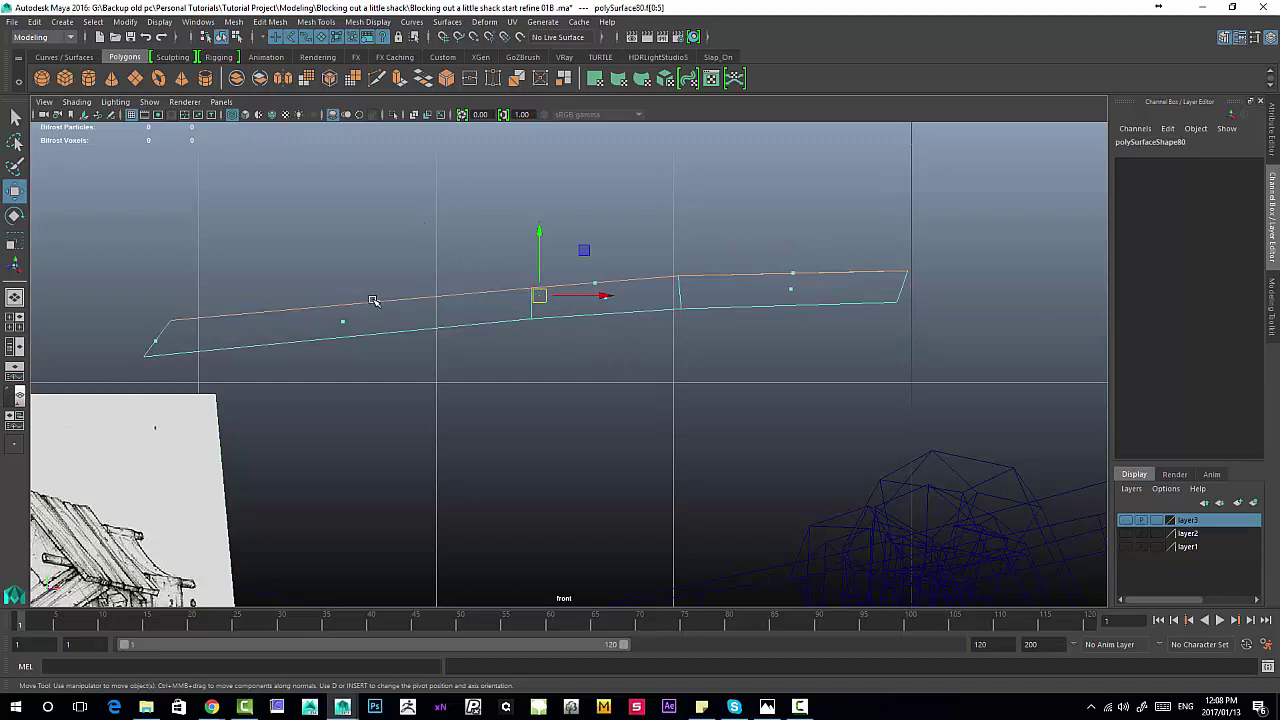
# Step: Check in the Selection preferences whether polygon faces are selected with Center or Whole face
pyautogui.click(190, 24)
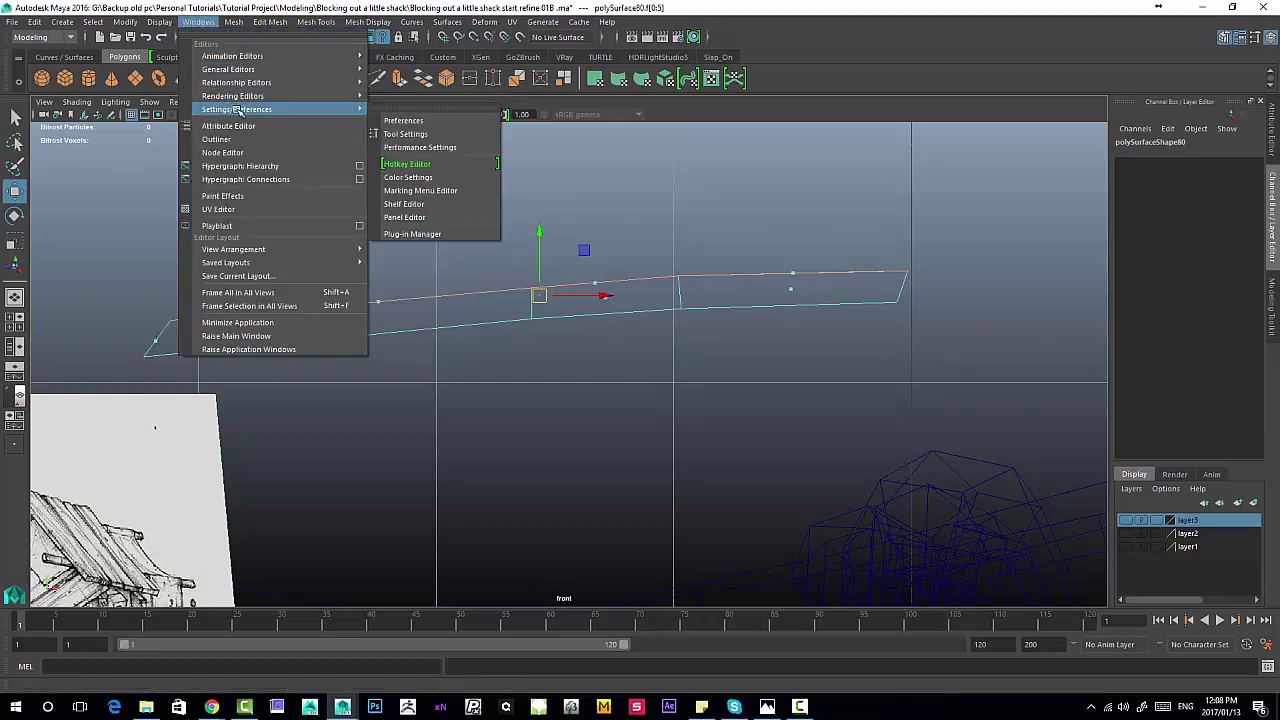
pyautogui.moveTo(340, 109)
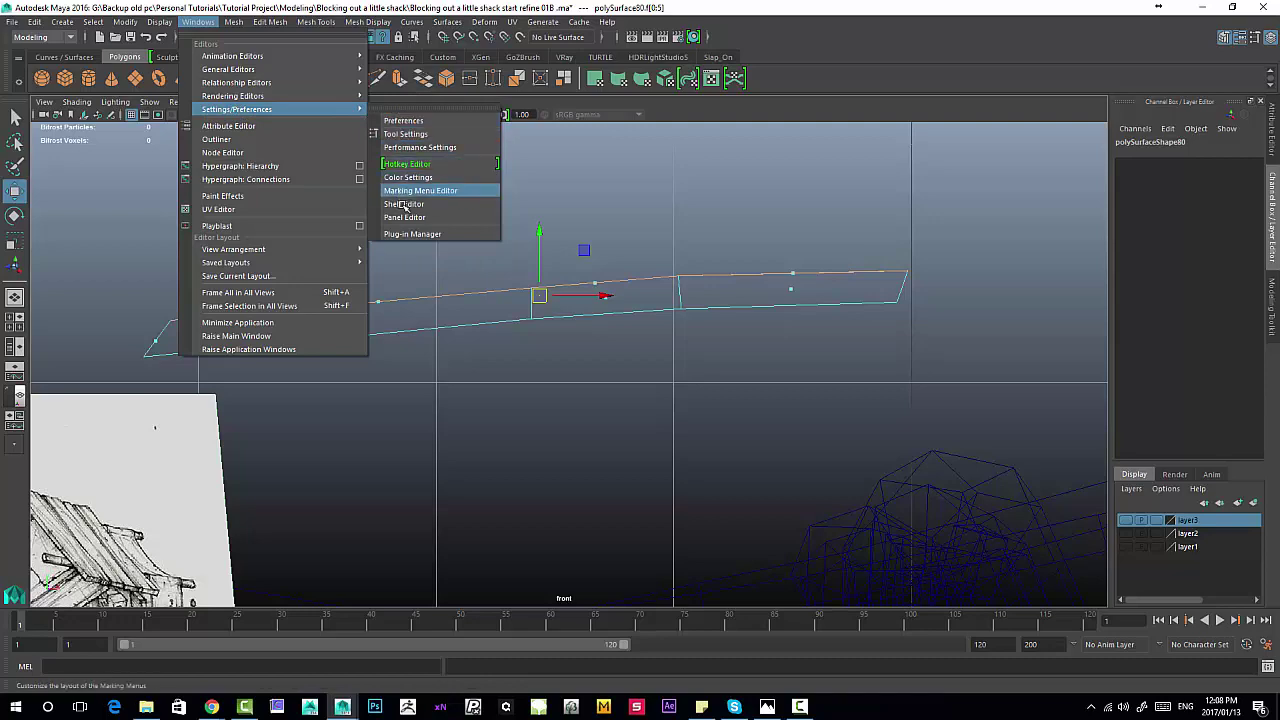
pyautogui.click(414, 235)
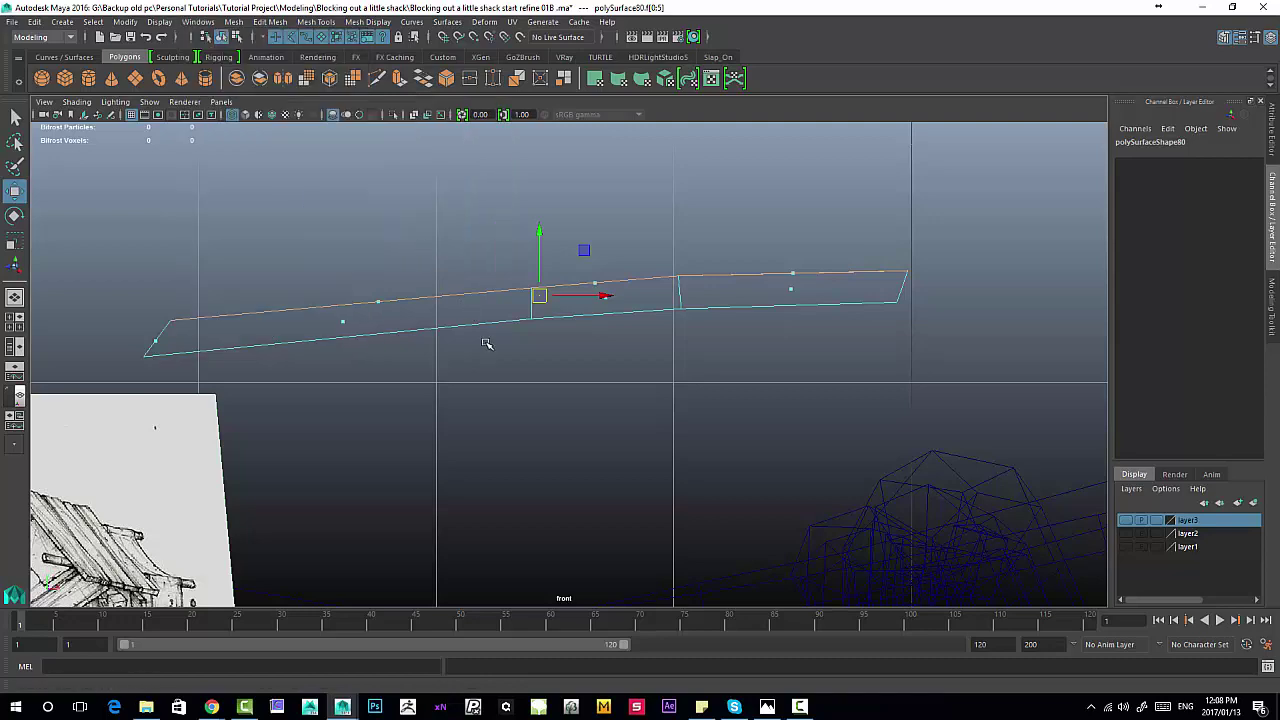
pyautogui.click(716, 240)
pyautogui.click(200, 22)
pyautogui.moveTo(355, 108)
pyautogui.click(438, 122)
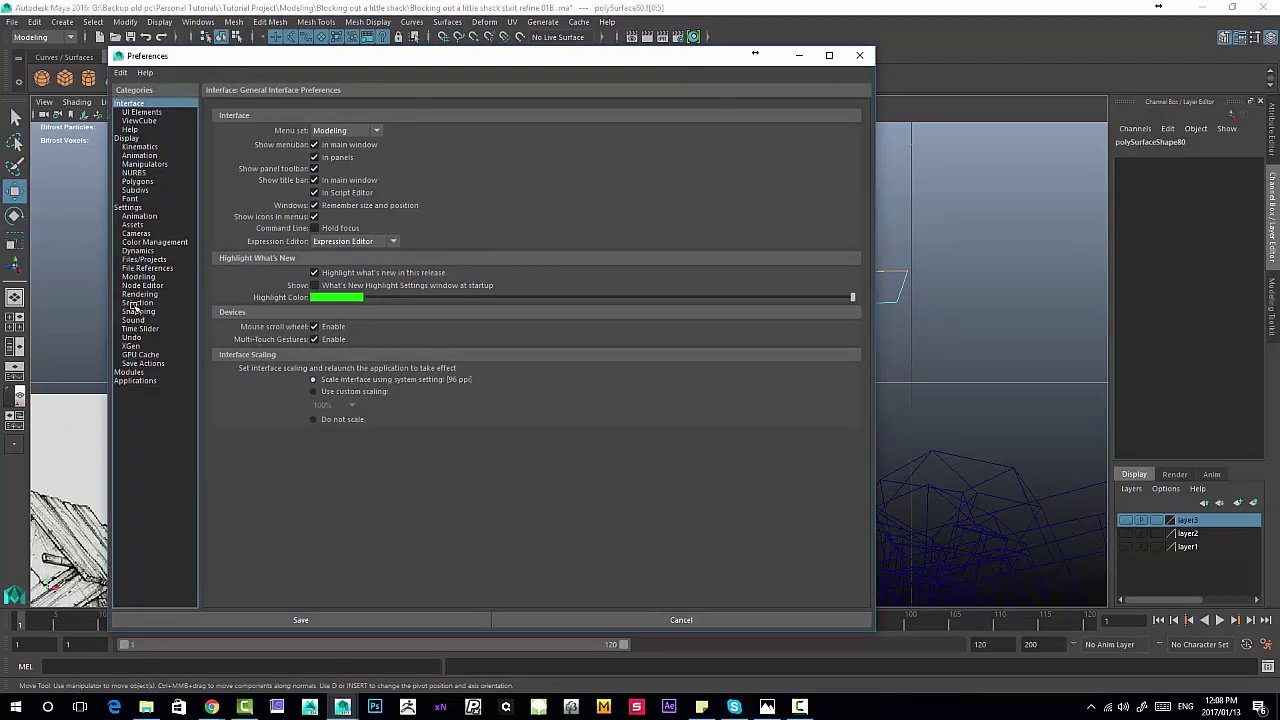
pyautogui.click(136, 303)
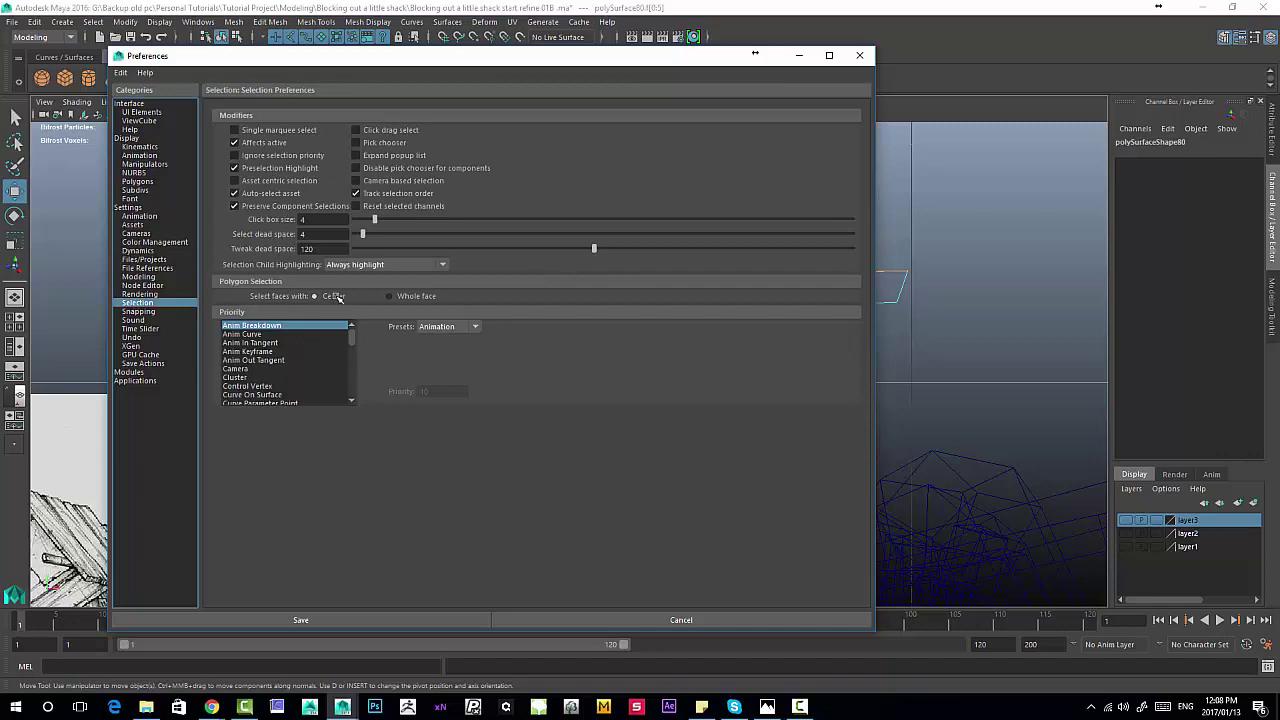
pyautogui.click(399, 616)
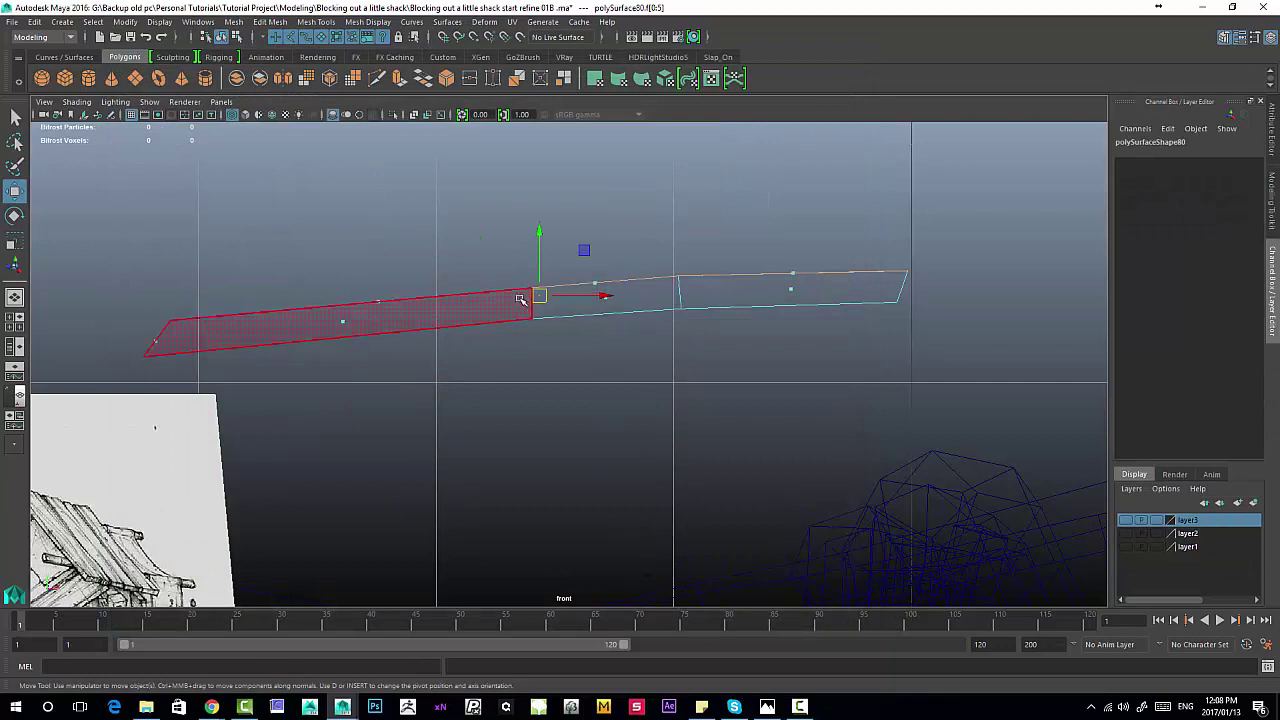
# Step: Reselect the copy's upper faces, scale them vertically to one flat level, and raise them slightly
pyautogui.press('r')
pyautogui.click(383, 303)
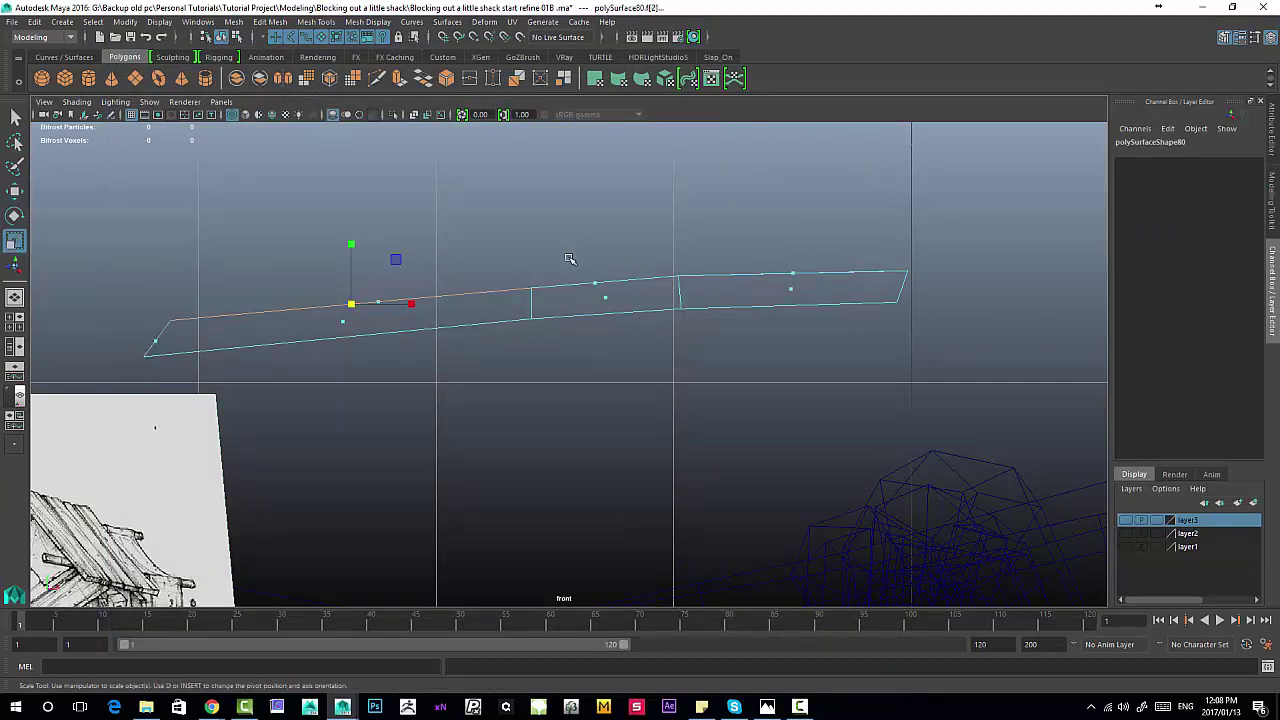
pyautogui.moveTo(833, 284); pyautogui.dragTo(833, 284)
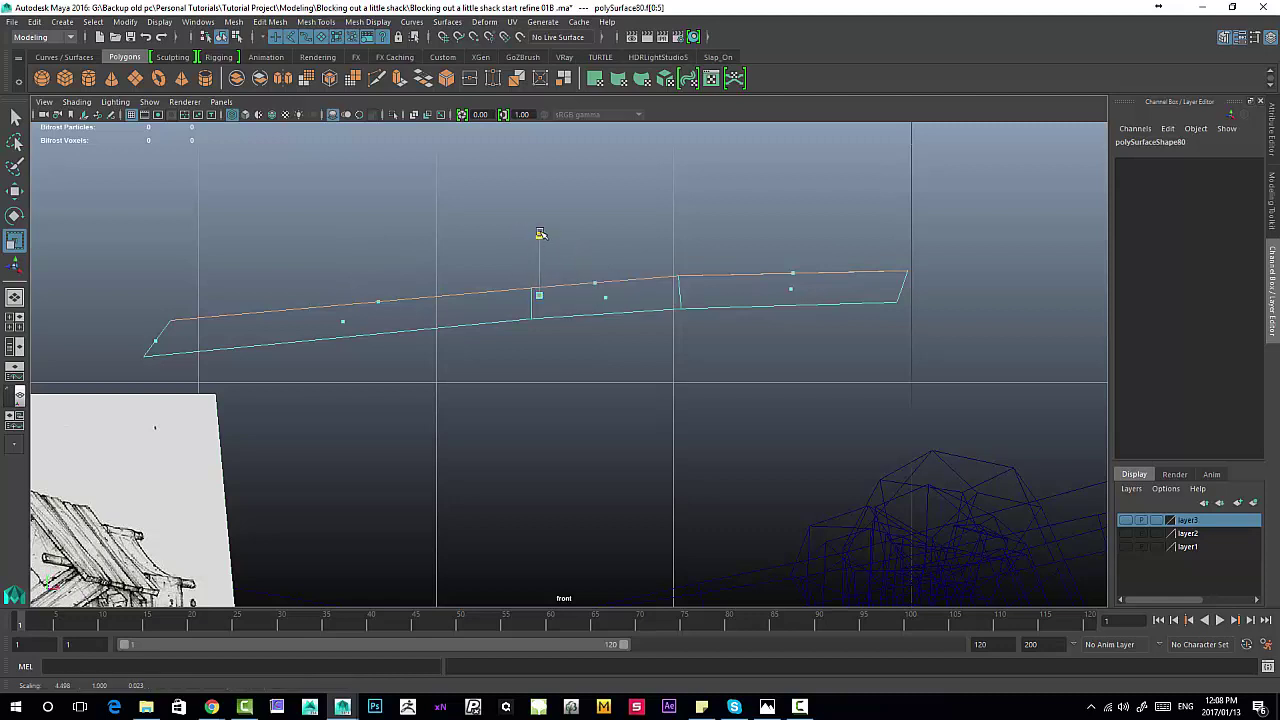
pyautogui.moveTo(538, 237); pyautogui.dragTo(538, 286)
pyautogui.press('w')
pyautogui.moveTo(541, 233); pyautogui.dragTo(538, 215)
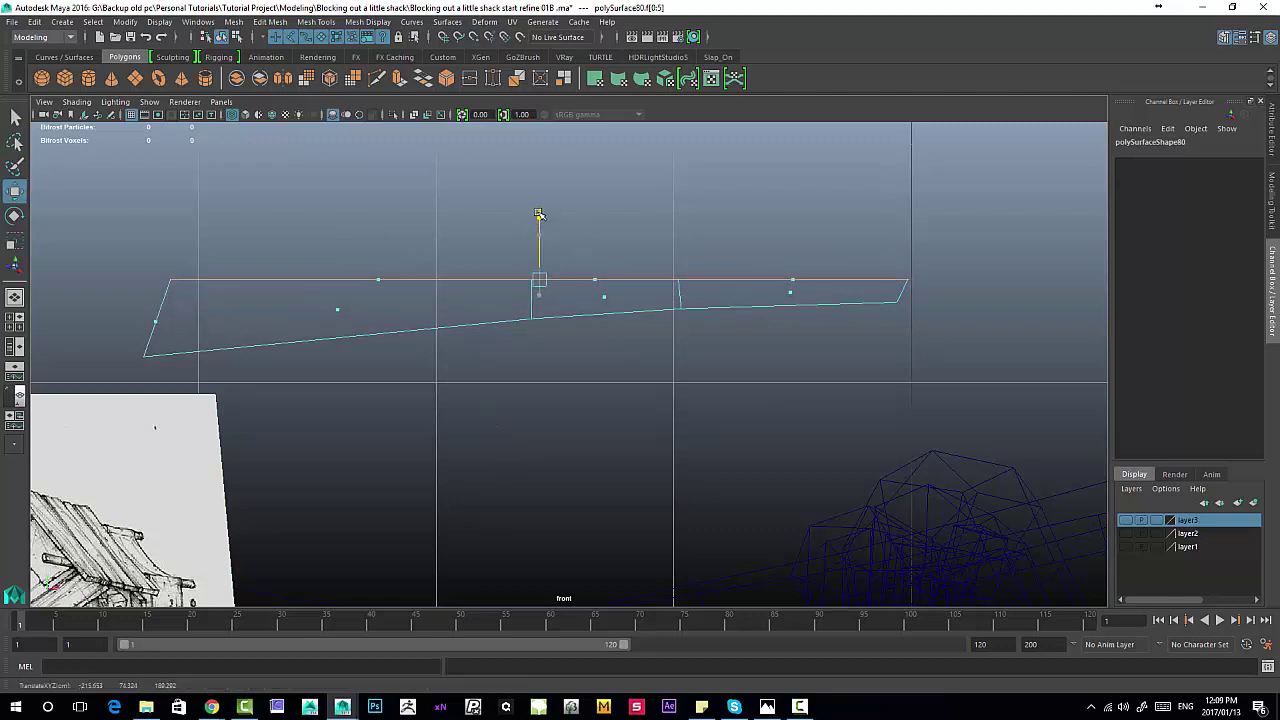
# Step: Switch to edge selection and select the edges along the copy's lower side
pyautogui.moveTo(116, 342); pyautogui.dragTo(486, 388)
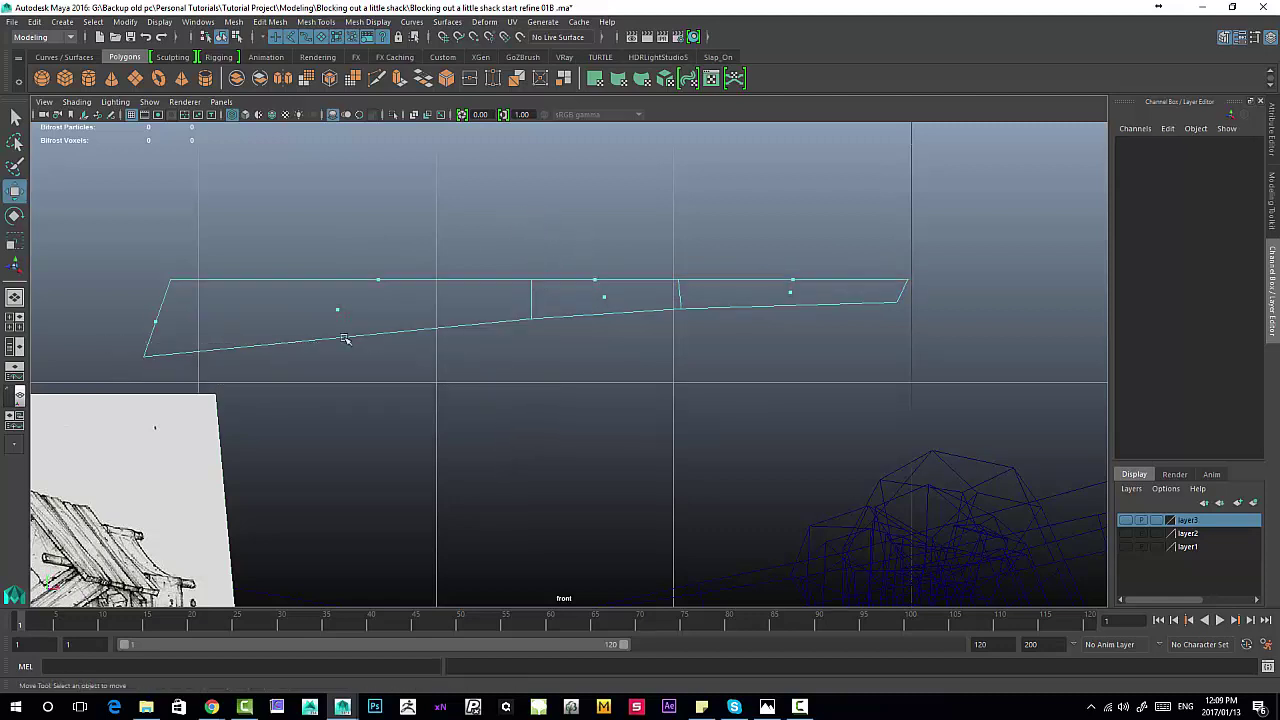
pyautogui.moveTo(350, 303); pyautogui.dragTo(360, 252, button='right')
pyautogui.moveTo(343, 320); pyautogui.dragTo(871, 383)
pyautogui.keyDown('shift'); pyautogui.click(690, 341); pyautogui.keyUp('shift')
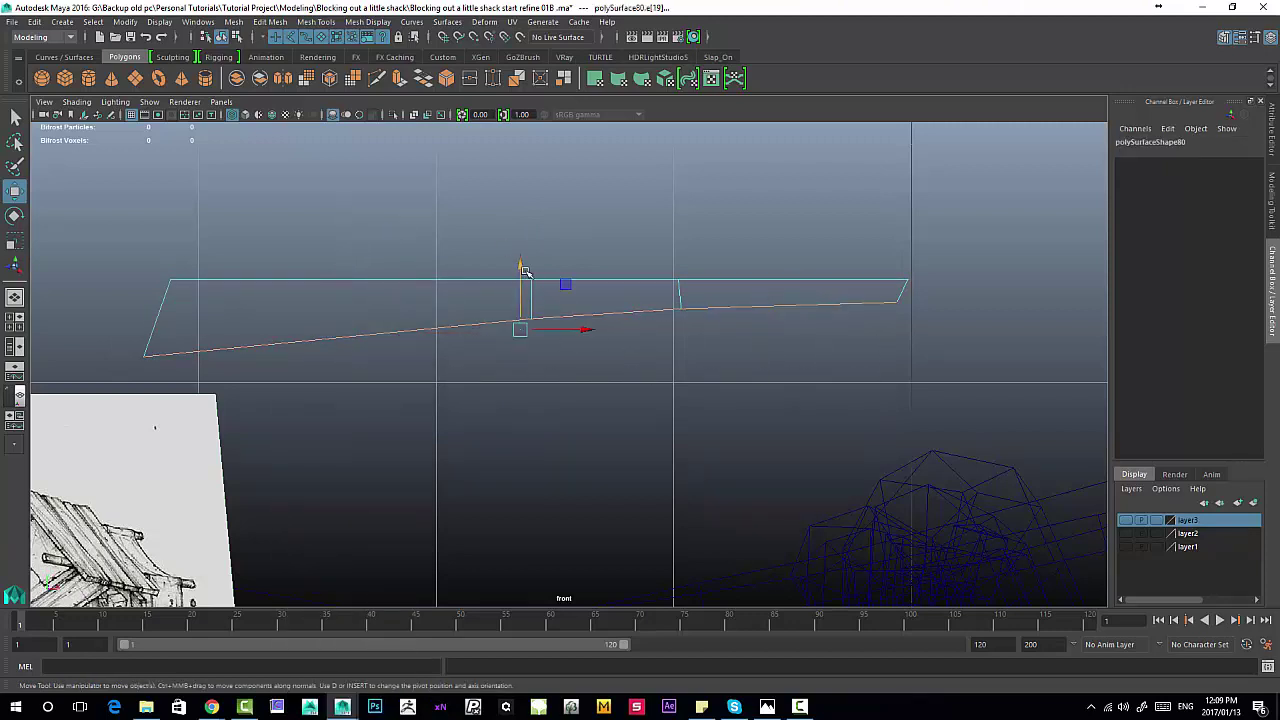
# Step: Try to flatten the selected lower edges by scaling them vertically
pyautogui.press('e')
pyautogui.press('r')
pyautogui.moveTo(520, 266); pyautogui.dragTo(483, 606)
pyautogui.press('w')
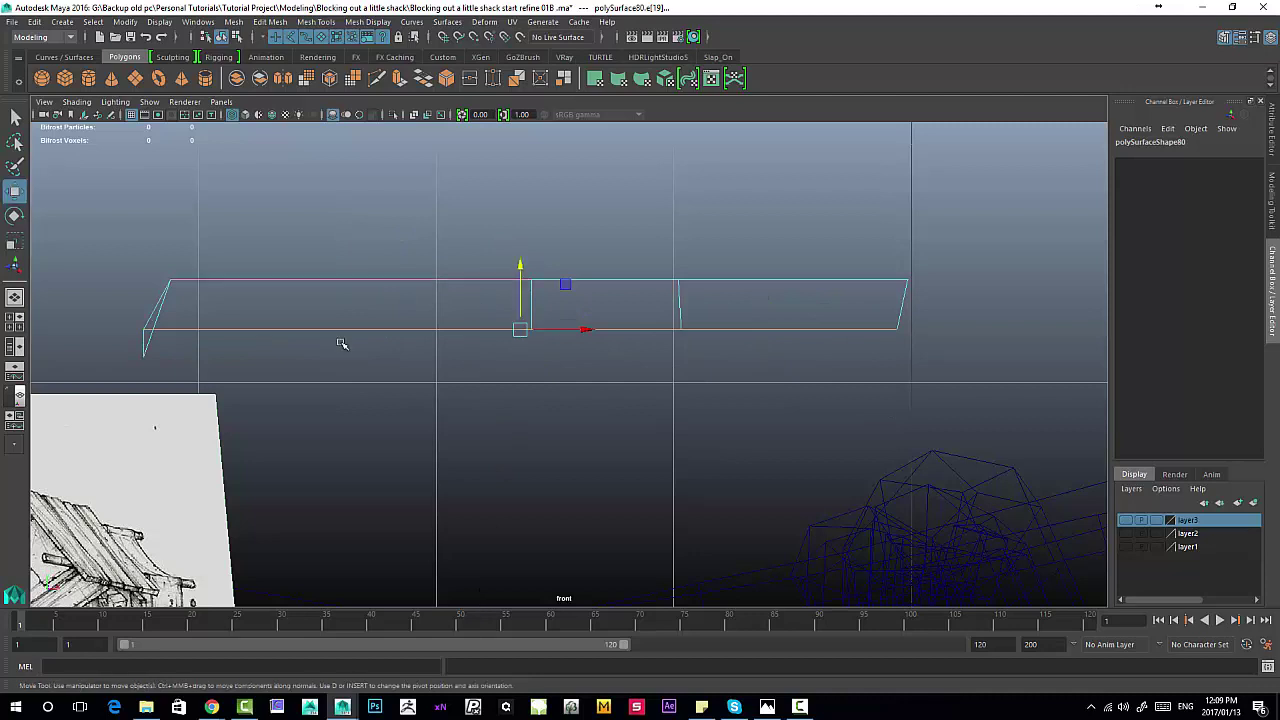
pyautogui.hotkey('ctrl', 'z')
# Step: Flatten all the lower edges vertically, including those at the pointed end, and raise them closer to the upper side
pyautogui.moveTo(108, 337); pyautogui.dragTo(176, 382)
pyautogui.hotkey('ctrl', 'z')
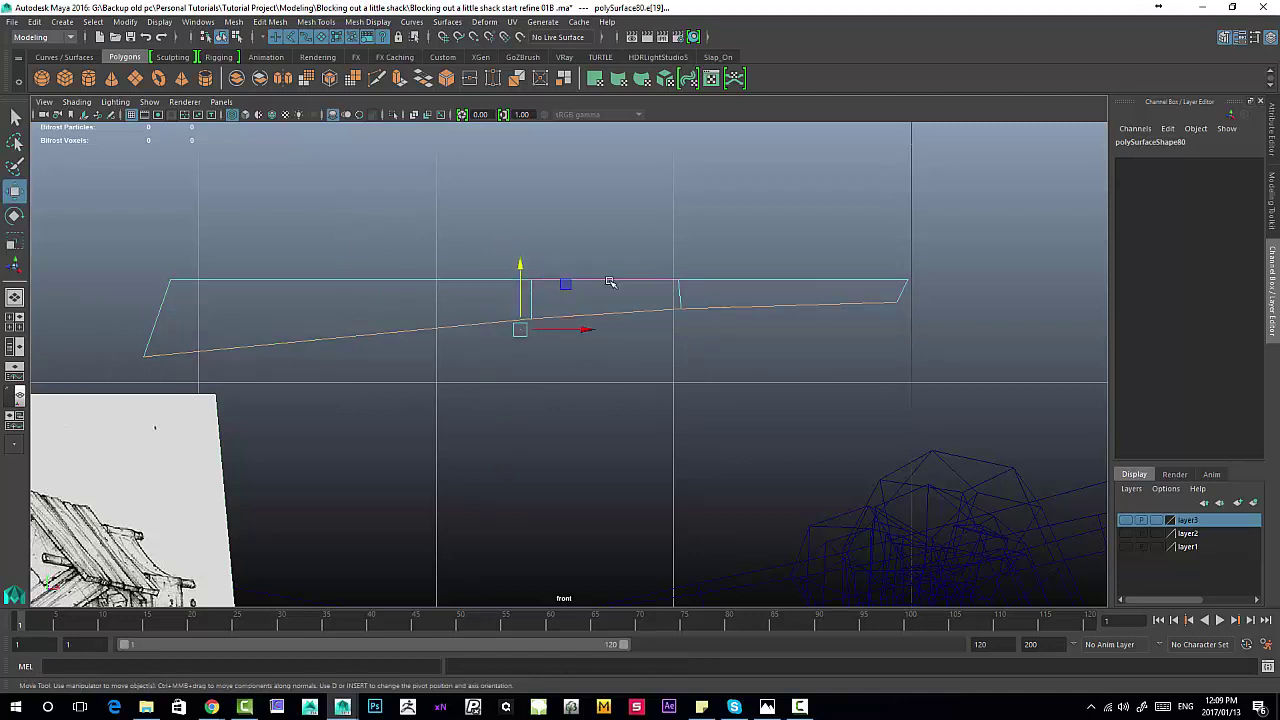
pyautogui.press('r')
pyautogui.moveTo(520, 266); pyautogui.dragTo(494, 429)
pyautogui.press('w')
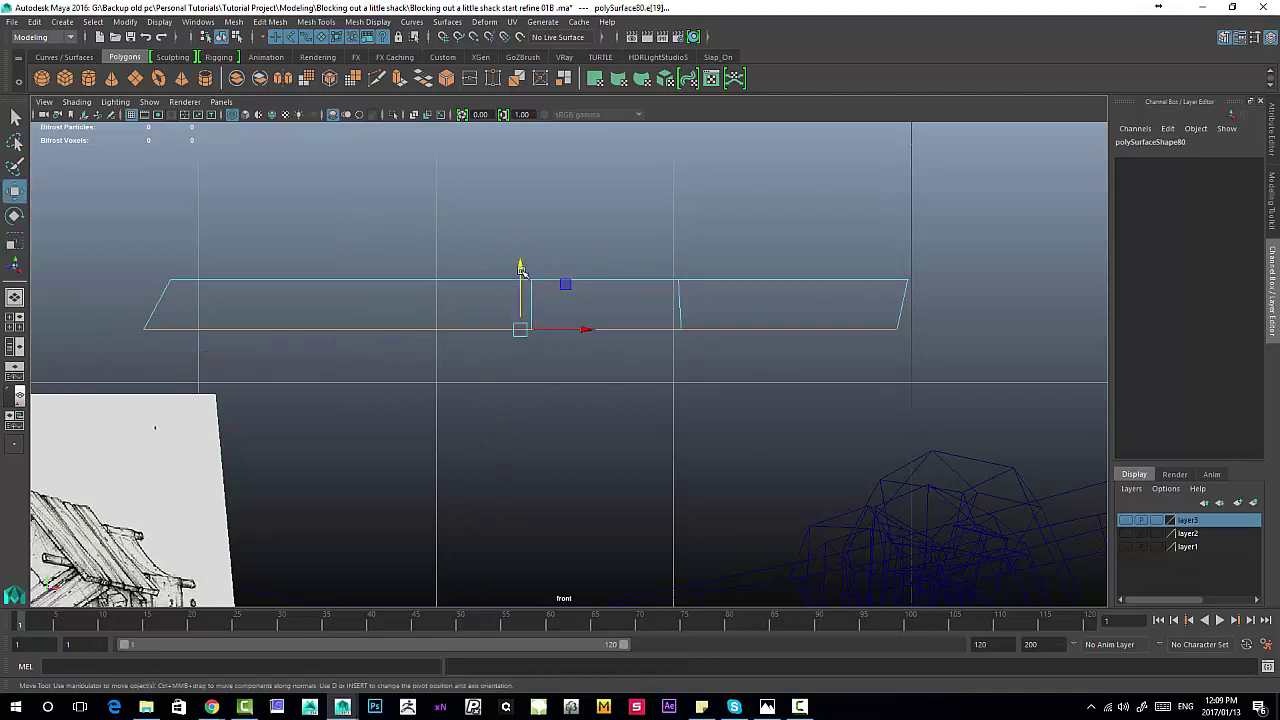
pyautogui.moveTo(520, 264); pyautogui.dragTo(520, 245)
# Step: Select the vertices at the copy's blunt end and scale them along X to square off that end
pyautogui.moveTo(897, 281); pyautogui.dragTo(834, 281, button='right')
pyautogui.moveTo(872, 252); pyautogui.dragTo(926, 347)
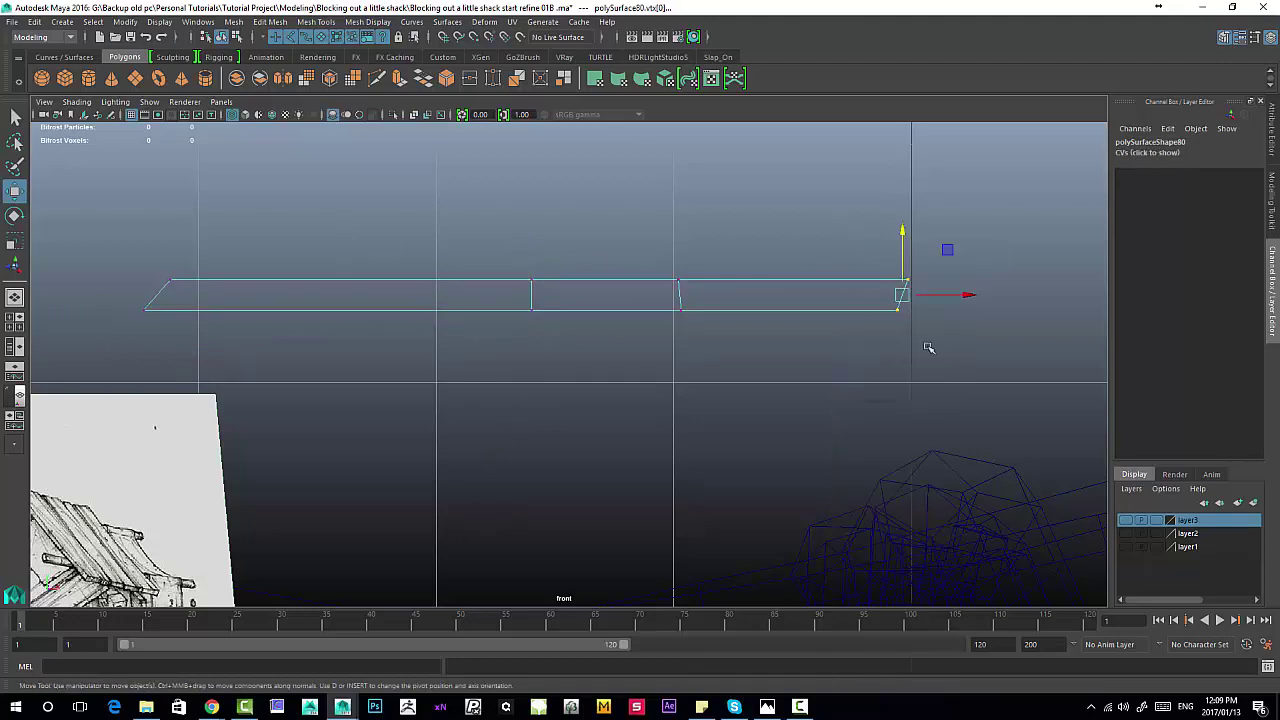
pyautogui.press('r')
pyautogui.moveTo(964, 297); pyautogui.dragTo(572, 304)
# Step: Return to the perspective view, select the copy as a whole object, and center its pivot
pyautogui.press('space')
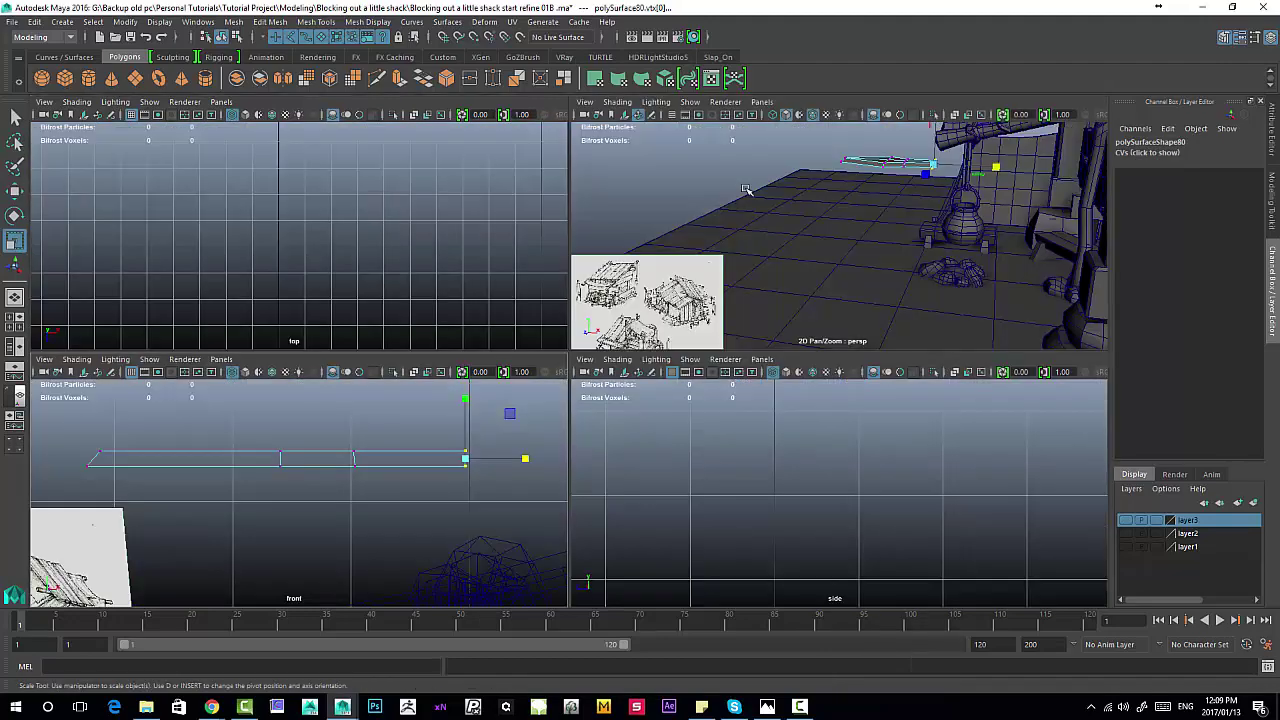
pyautogui.press('space')
pyautogui.press('f')
pyautogui.keyDown('alt'); pyautogui.moveTo(525, 374); pyautogui.dragTo(714, 488, button='right'); pyautogui.keyUp('alt')
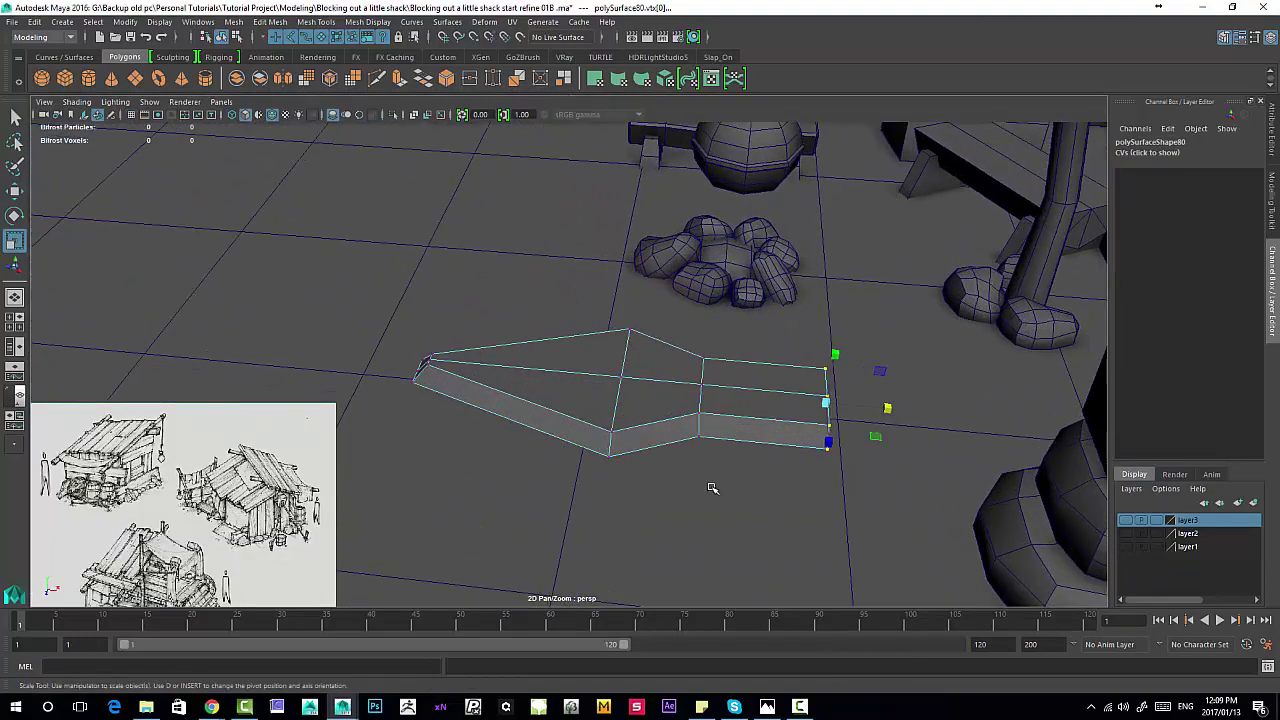
pyautogui.keyDown('alt'); pyautogui.moveTo(714, 488); pyautogui.dragTo(676, 351); pyautogui.keyUp('alt')
pyautogui.moveTo(676, 351); pyautogui.dragTo(738, 296, button='right')
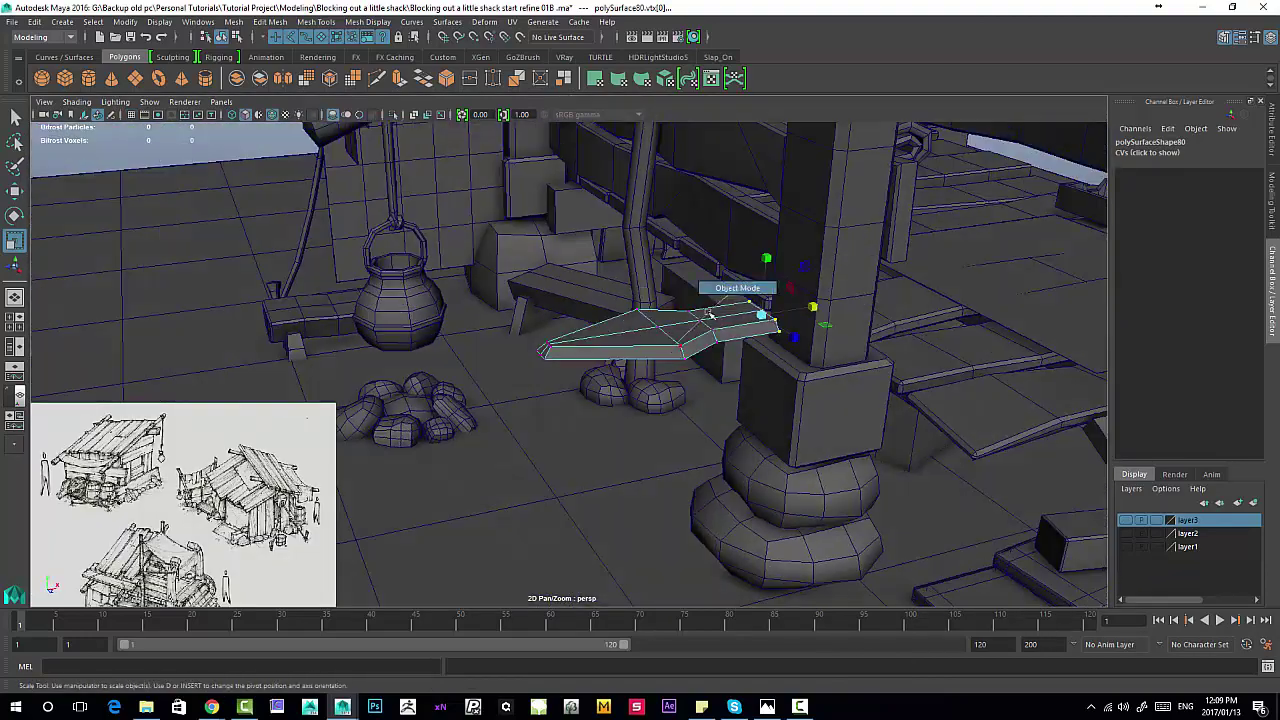
pyautogui.click(682, 339)
pyautogui.keyDown('alt'); pyautogui.moveTo(764, 303); pyautogui.dragTo(564, 314); pyautogui.keyUp('alt')
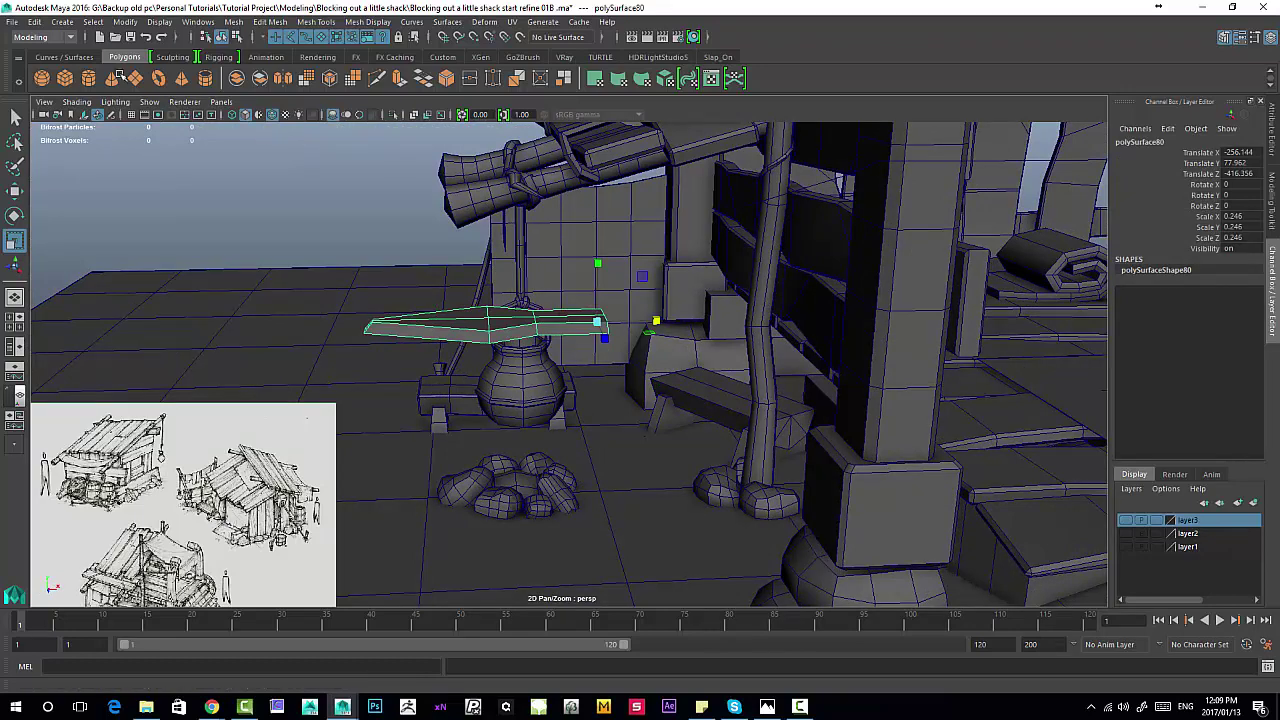
pyautogui.click(126, 22)
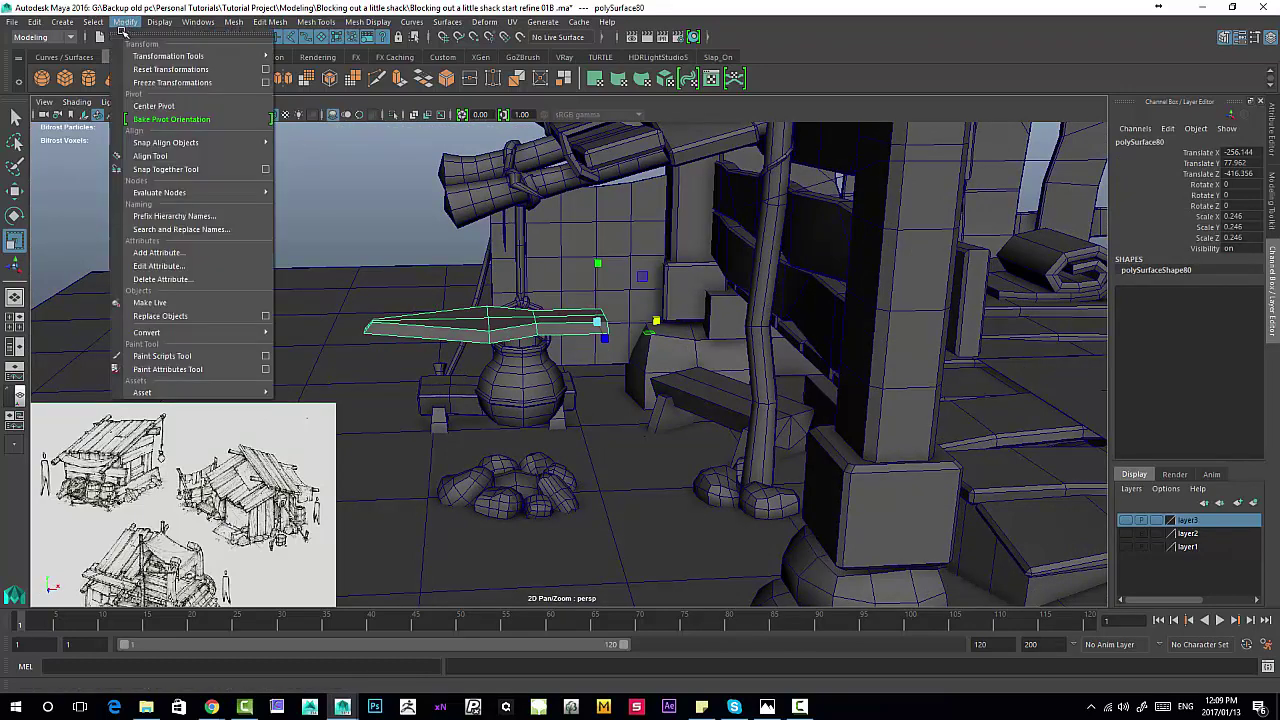
pyautogui.click(150, 111)
# Step: Rotate the copy to -90 in Z and 180 in X so it stands upright facing the other way
pyautogui.press('e')
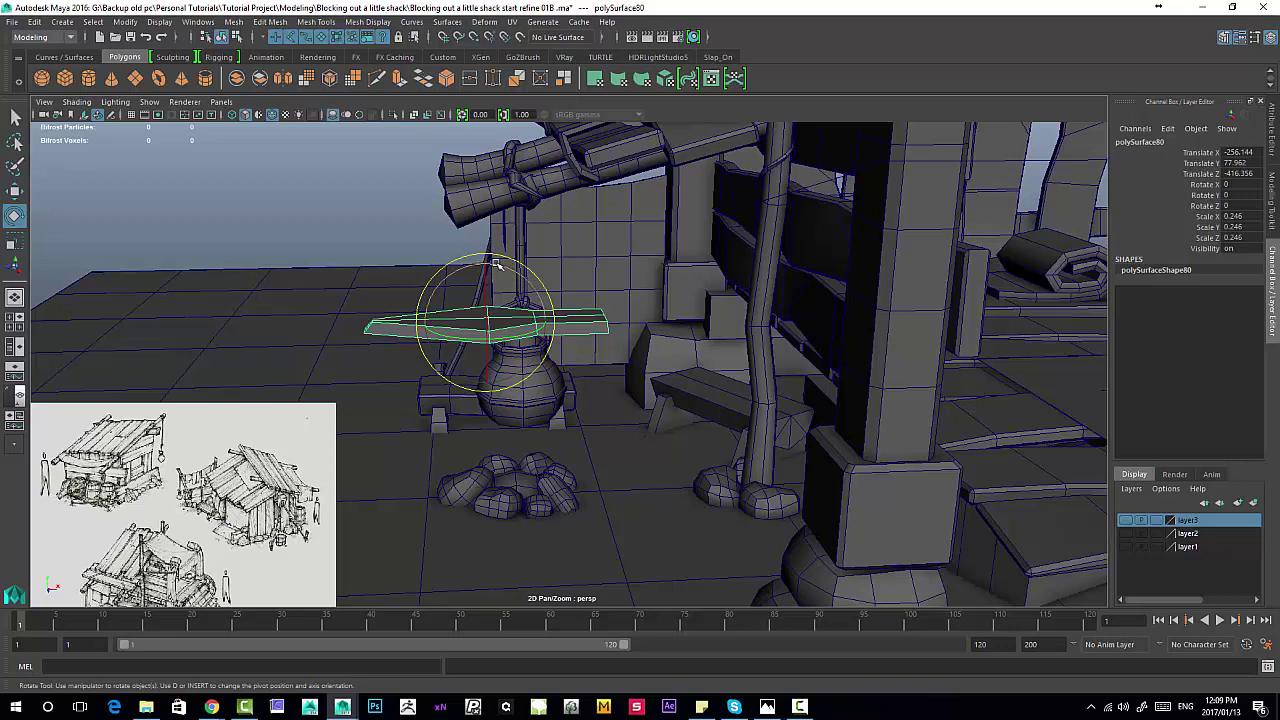
pyautogui.moveTo(496, 262); pyautogui.dragTo(580, 310)
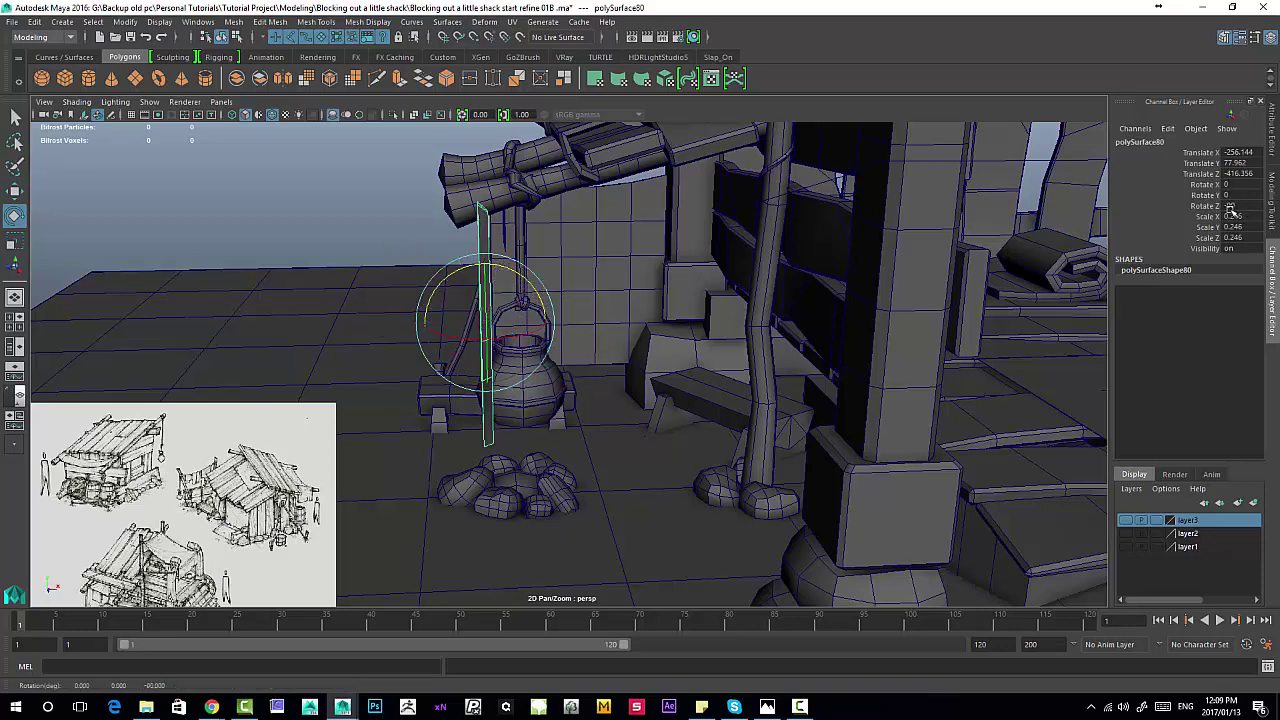
pyautogui.keyDown('alt'); pyautogui.moveTo(514, 327); pyautogui.dragTo(671, 380); pyautogui.keyUp('alt')
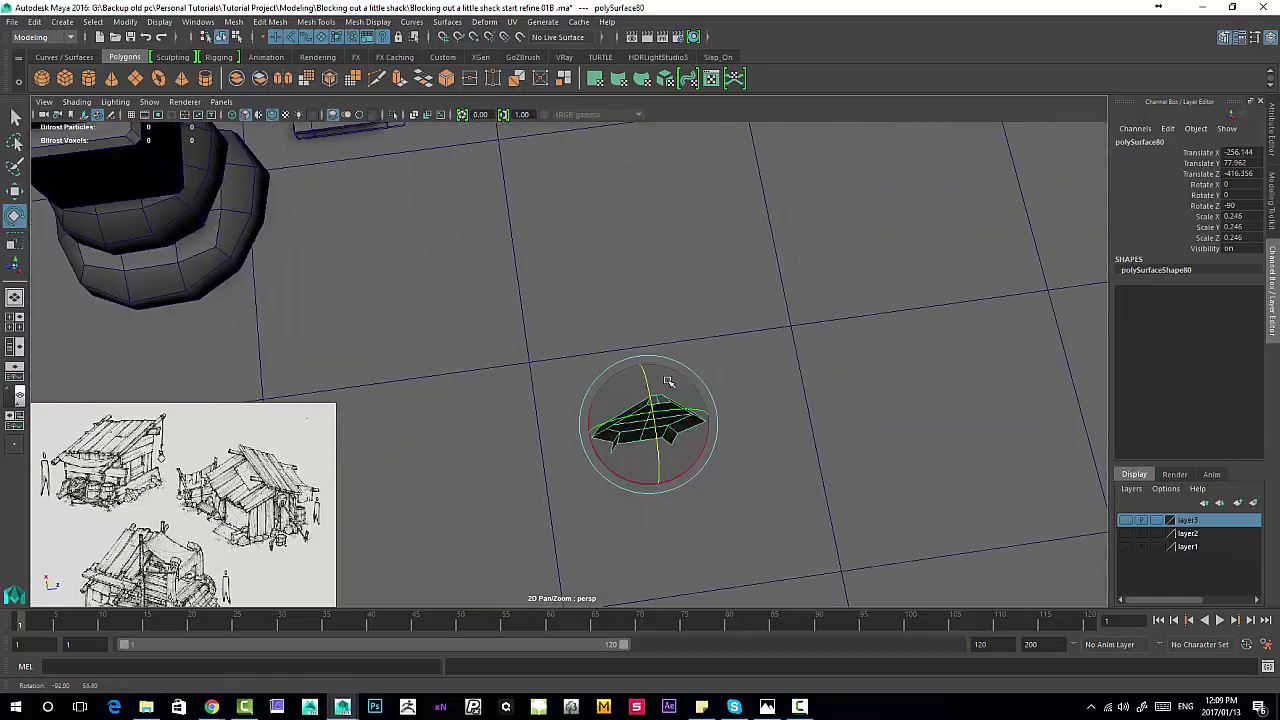
pyautogui.keyDown('alt'); pyautogui.moveTo(671, 380); pyautogui.dragTo(537, 386, button='middle'); pyautogui.keyUp('alt')
pyautogui.moveTo(540, 402)
pyautogui.mouseDown()
pyautogui.moveTo(557, 394)
pyautogui.moveTo(536, 485)
pyautogui.moveTo(488, 531)
pyautogui.mouseUp()
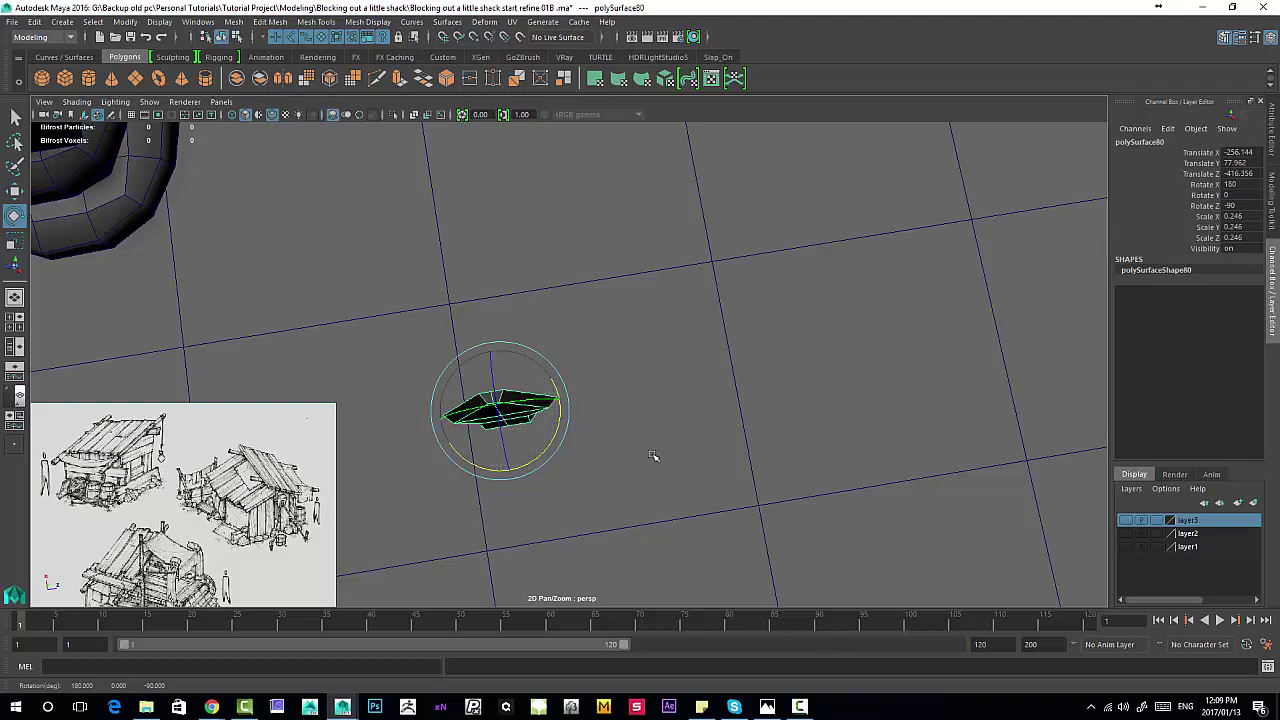
# Step: Switch to the top view and move the copy onto the outer side of the shack's front corner post
pyautogui.keyDown('alt'); pyautogui.moveTo(653, 456); pyautogui.dragTo(414, 346, button='right'); pyautogui.keyUp('alt')
pyautogui.keyDown('alt'); pyautogui.moveTo(414, 346); pyautogui.dragTo(588, 272); pyautogui.keyUp('alt')
pyautogui.press('w')
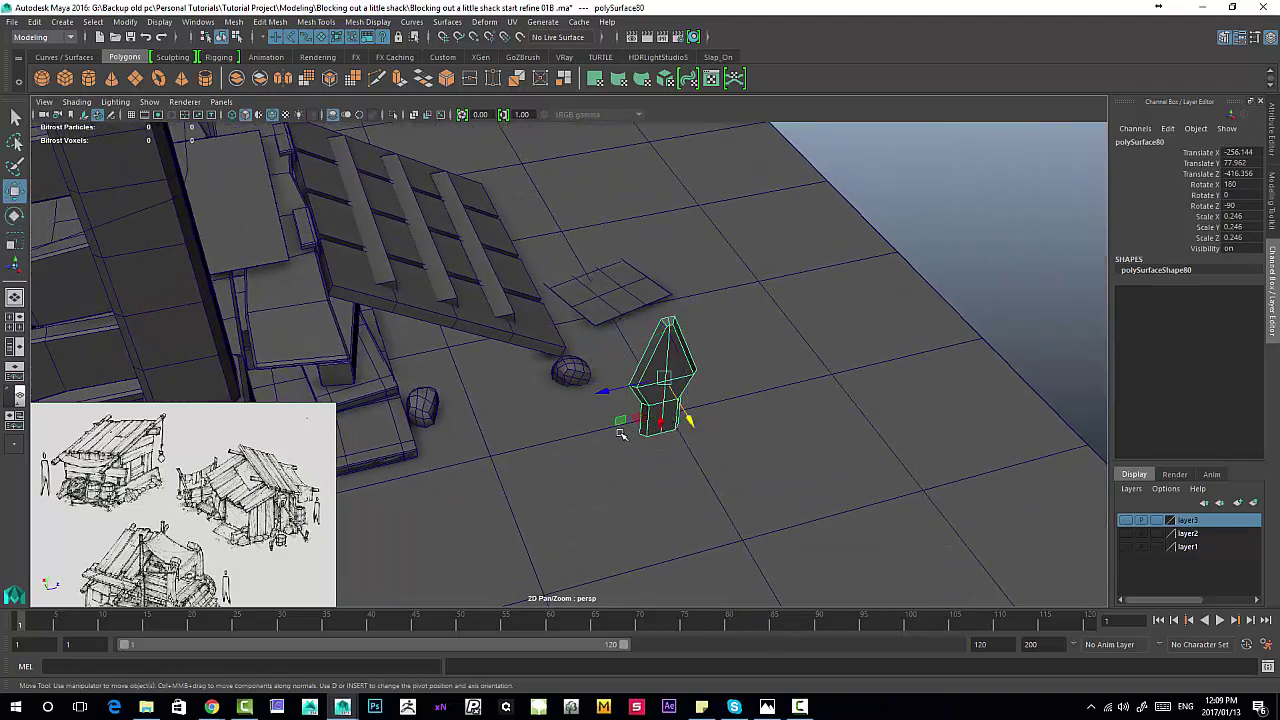
pyautogui.keyDown('alt'); pyautogui.moveTo(620, 433); pyautogui.dragTo(754, 399); pyautogui.keyUp('alt')
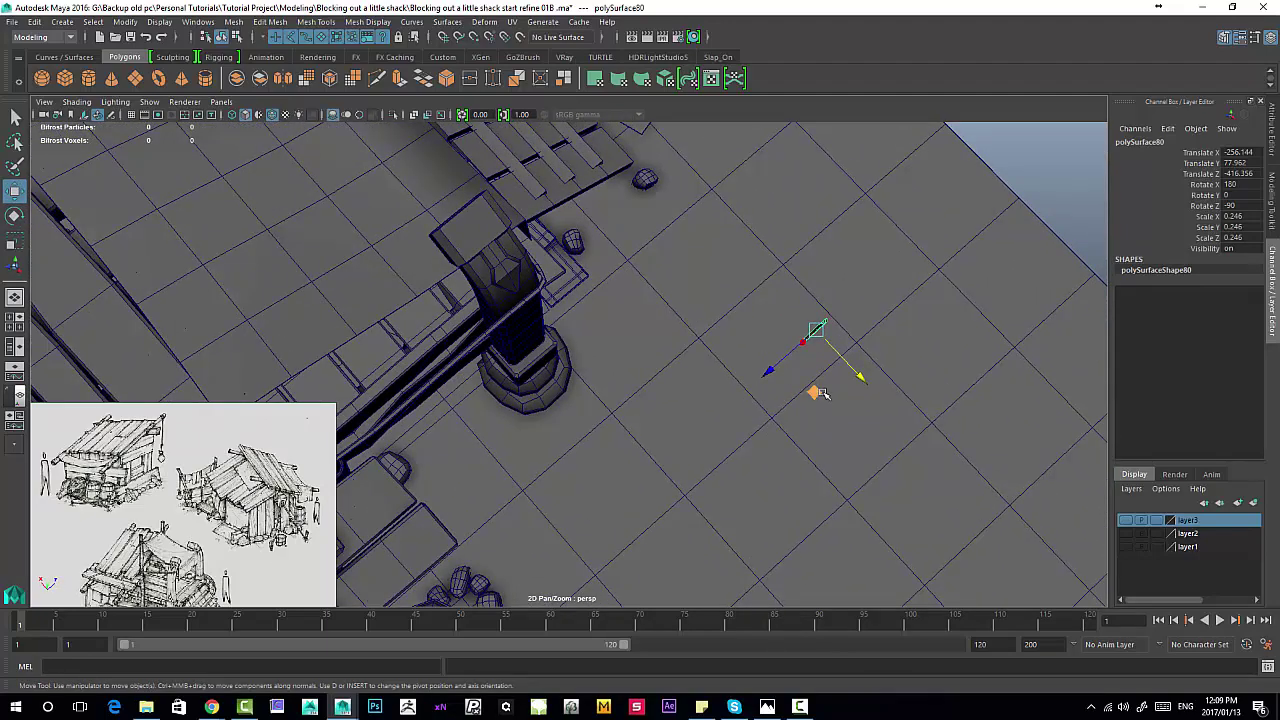
pyautogui.press('space')
pyautogui.press('space')
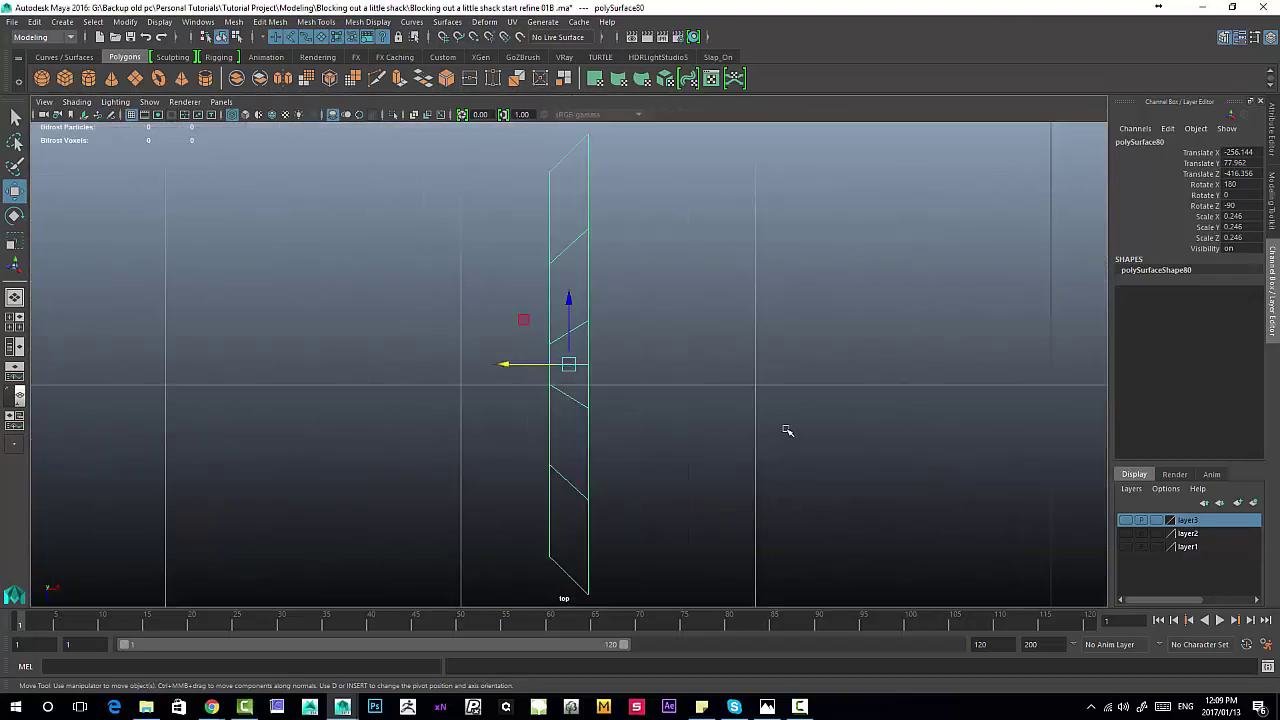
pyautogui.scroll(-8, 486, 323)
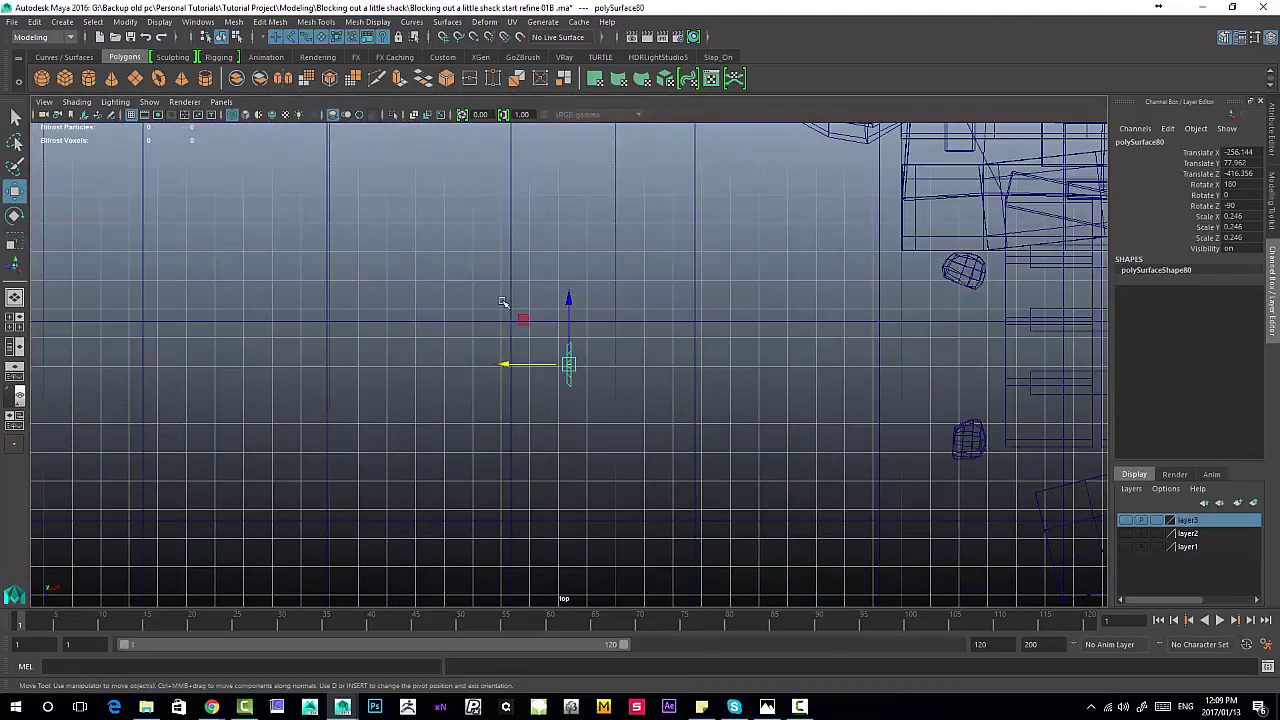
pyautogui.keyDown('alt'); pyautogui.moveTo(503, 302); pyautogui.dragTo(443, 229, button='right'); pyautogui.keyUp('alt')
pyautogui.keyDown('alt'); pyautogui.moveTo(699, 252); pyautogui.dragTo(508, 323, button='middle'); pyautogui.keyUp('alt')
pyautogui.keyDown('alt'); pyautogui.moveTo(508, 323); pyautogui.dragTo(374, 254, button='right'); pyautogui.keyUp('alt')
pyautogui.keyDown('alt'); pyautogui.moveTo(437, 226); pyautogui.dragTo(387, 316, button='middle'); pyautogui.keyUp('alt')
pyautogui.keyDown('alt'); pyautogui.moveTo(387, 316); pyautogui.dragTo(334, 334, button='right'); pyautogui.keyUp('alt')
pyautogui.keyDown('alt'); pyautogui.moveTo(334, 334); pyautogui.dragTo(423, 324, button='middle'); pyautogui.keyUp('alt')
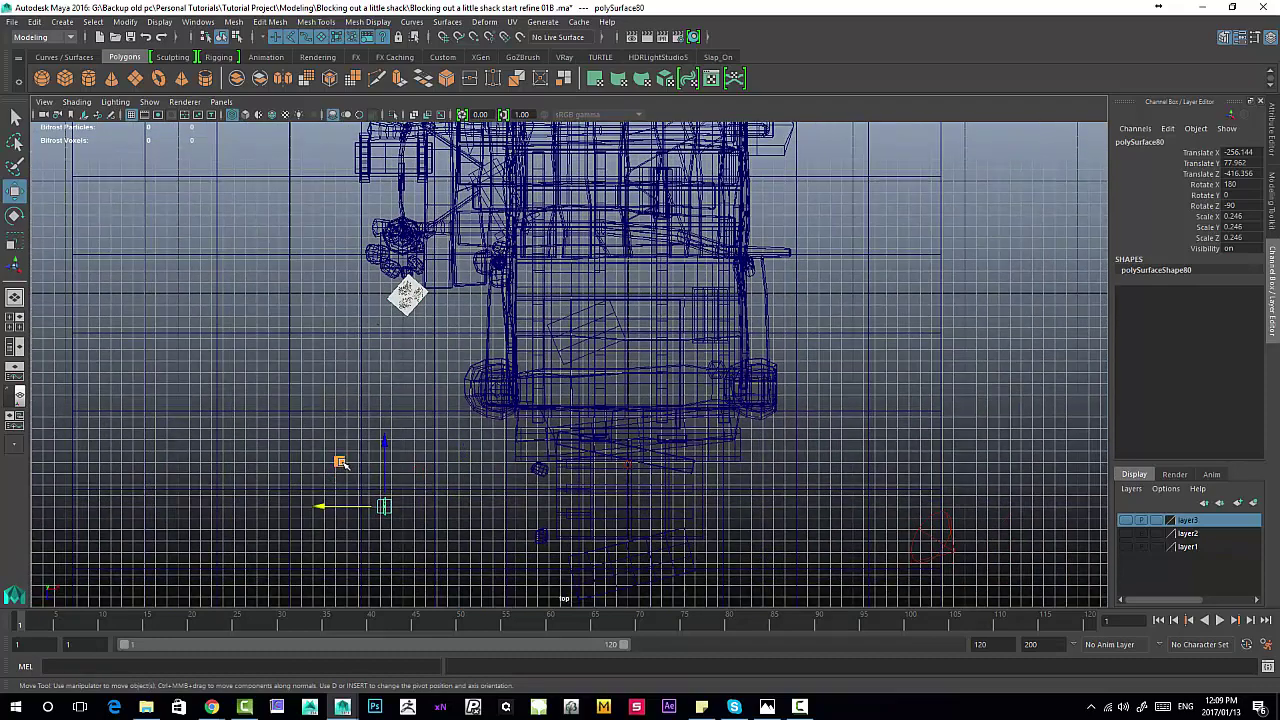
pyautogui.moveTo(340, 462); pyautogui.dragTo(456, 338, button='middle')
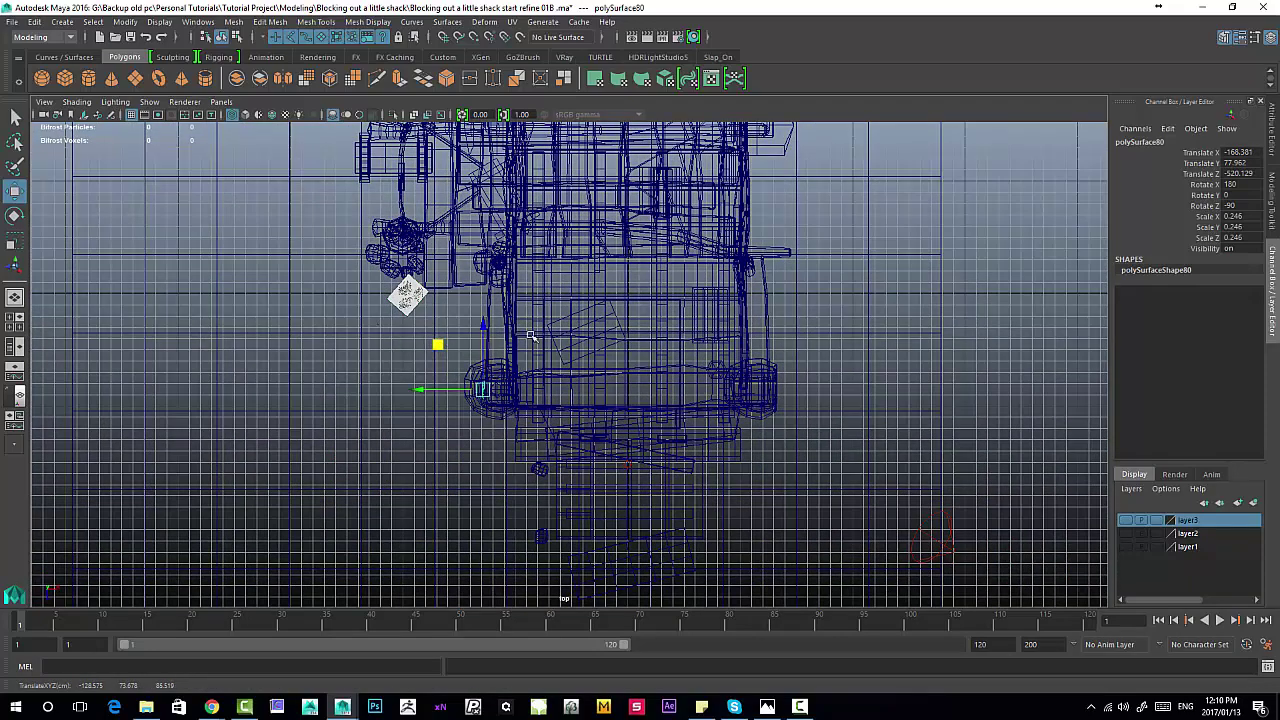
# Step: In the perspective view, shift the copy to Translate X -164.72 against the post and lower it to Translate Y 11.69
pyautogui.press('space')
pyautogui.press('space')
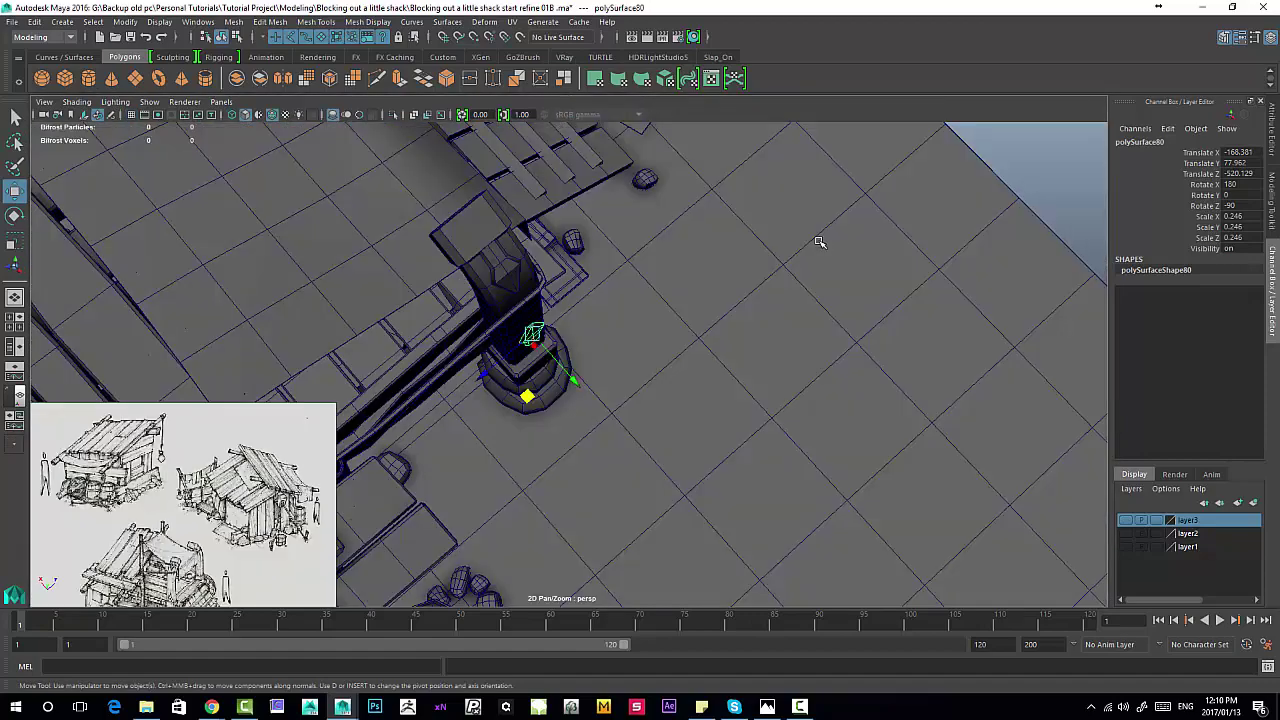
pyautogui.press('f')
pyautogui.keyDown('alt'); pyautogui.moveTo(624, 320); pyautogui.dragTo(479, 304); pyautogui.keyUp('alt')
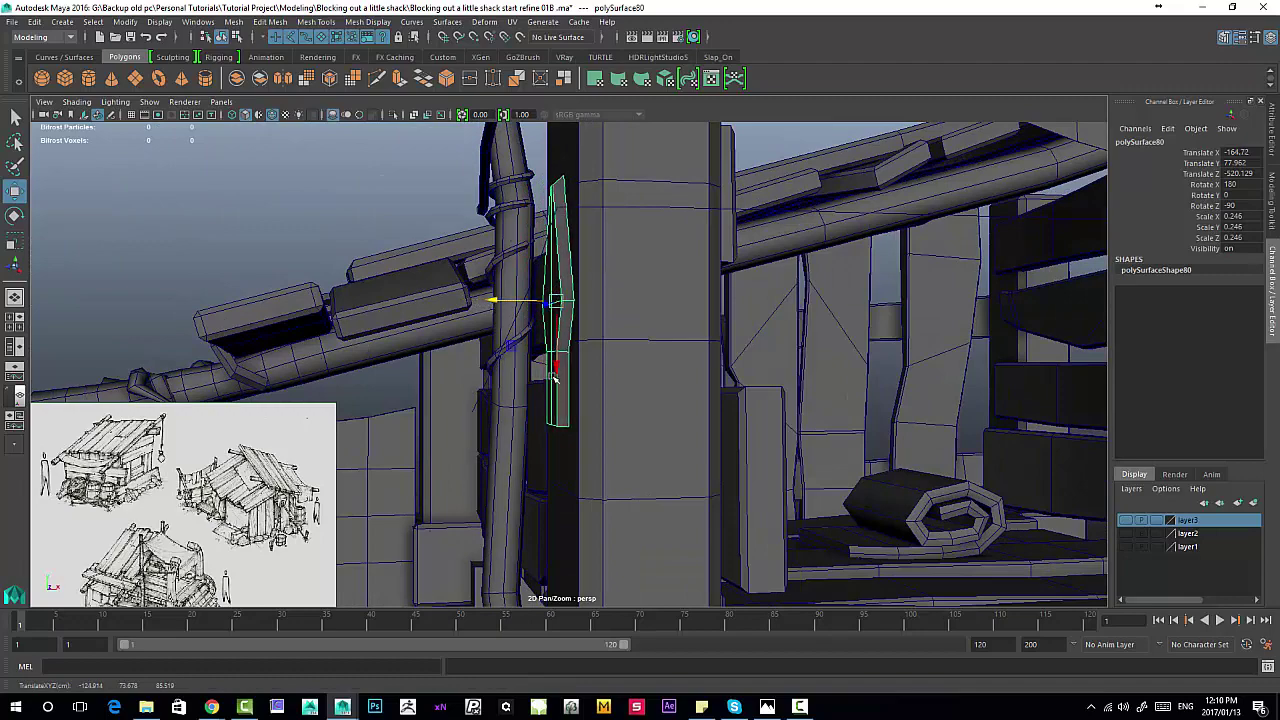
pyautogui.moveTo(532, 510); pyautogui.dragTo(532, 590)
pyautogui.keyDown('alt'); pyautogui.moveTo(484, 243); pyautogui.dragTo(629, 289); pyautogui.keyUp('alt')
pyautogui.keyDown('alt'); pyautogui.moveTo(629, 289); pyautogui.dragTo(532, 380, button='right'); pyautogui.keyUp('alt')
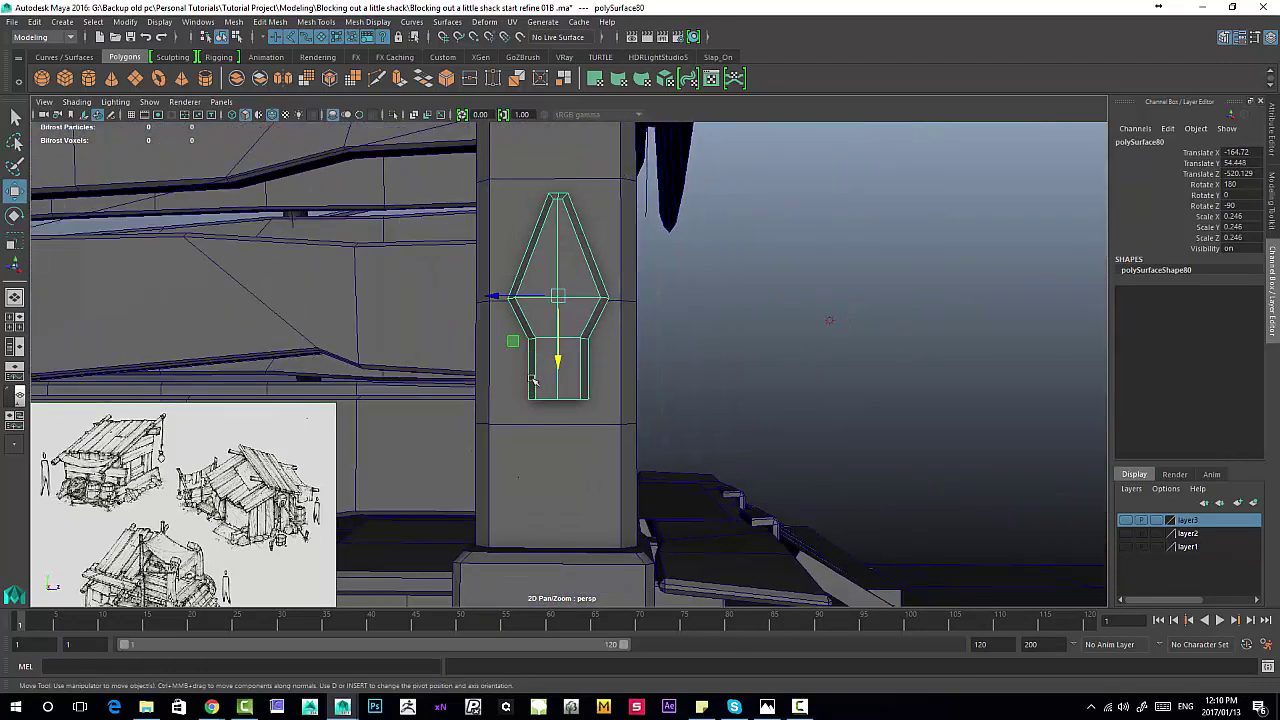
pyautogui.moveTo(556, 362); pyautogui.dragTo(657, 489)
pyautogui.press('f')
pyautogui.keyDown('alt'); pyautogui.moveTo(657, 489); pyautogui.dragTo(471, 374, button='right'); pyautogui.keyUp('alt')
pyautogui.keyDown('alt'); pyautogui.moveTo(471, 374); pyautogui.dragTo(442, 444, button='middle'); pyautogui.keyUp('alt')
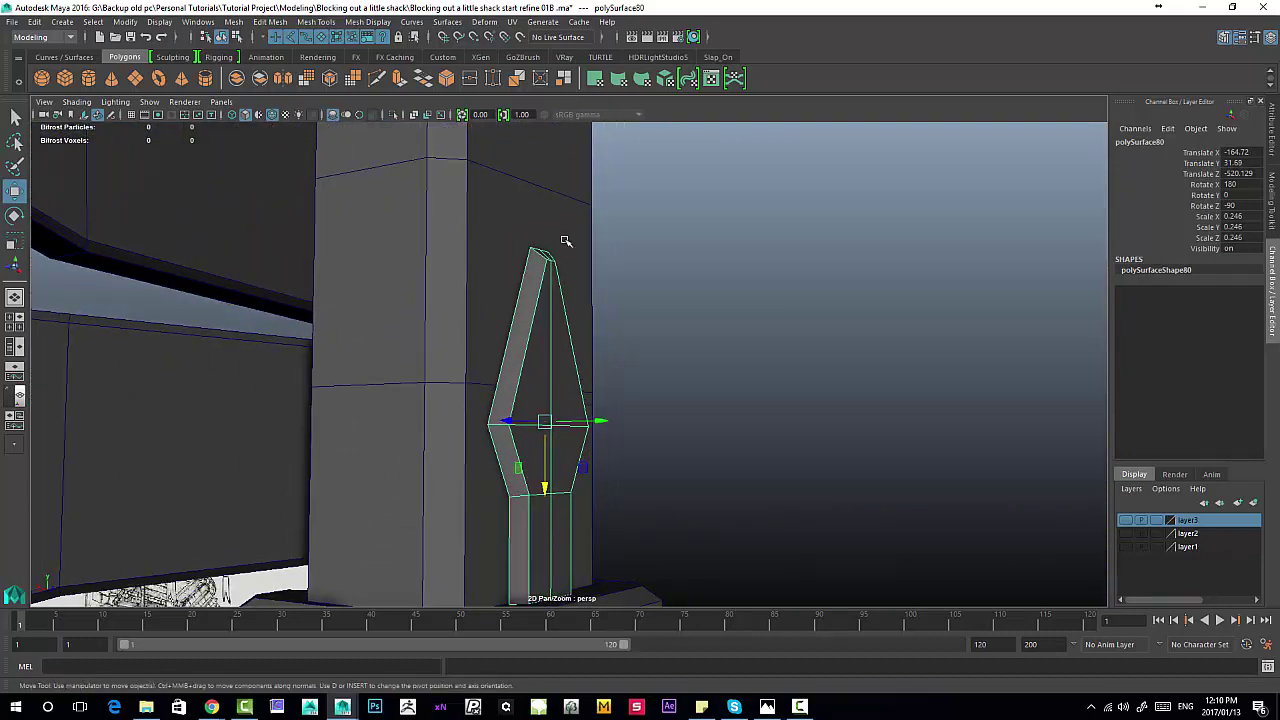
# Step: Shift the pointed copy slightly toward the post to Translate X -164.389 and deselect it
pyautogui.keyDown('alt'); pyautogui.moveTo(565, 241); pyautogui.dragTo(650, 385); pyautogui.keyUp('alt')
pyautogui.moveTo(608, 425); pyautogui.dragTo(606, 423)
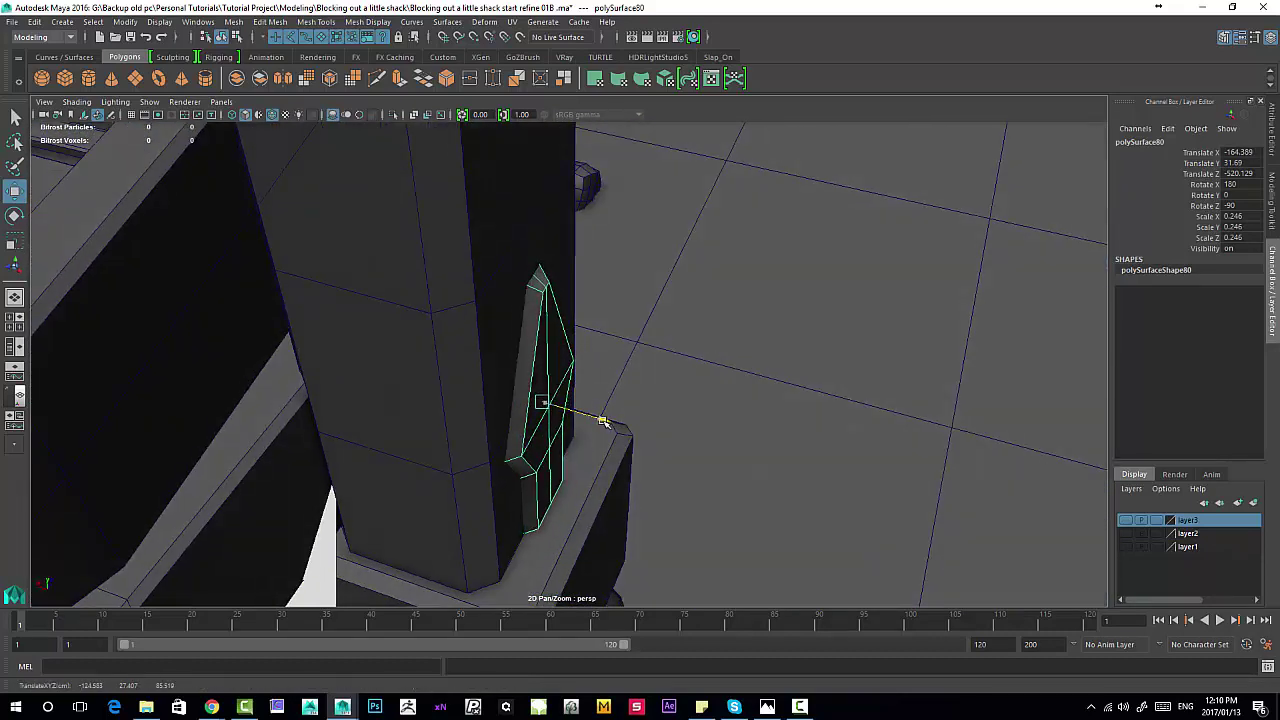
pyautogui.click(765, 289)
# Step: Examine the shack from several sides, comparing the pointed detail at the post's foot with the one at its top
pyautogui.keyDown('alt'); pyautogui.moveTo(765, 289); pyautogui.dragTo(446, 306, button='right'); pyautogui.keyUp('alt')
pyautogui.keyDown('alt'); pyautogui.moveTo(446, 306); pyautogui.dragTo(597, 323); pyautogui.keyUp('alt')
pyautogui.keyDown('alt'); pyautogui.moveTo(597, 323); pyautogui.dragTo(476, 246, button='right'); pyautogui.keyUp('alt')
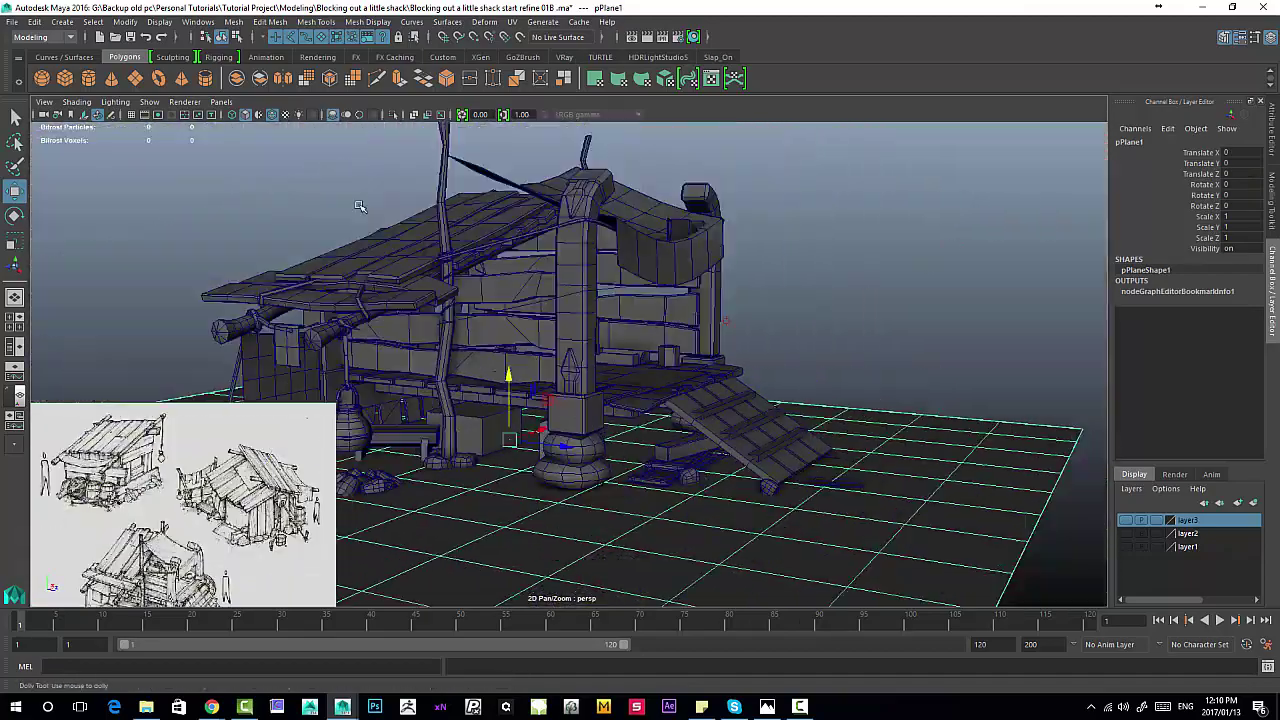
pyautogui.keyDown('alt'); pyautogui.moveTo(476, 246); pyautogui.dragTo(520, 305, button='middle'); pyautogui.keyUp('alt')
pyautogui.keyDown('alt'); pyautogui.moveTo(520, 305); pyautogui.dragTo(534, 320); pyautogui.keyUp('alt')
pyautogui.keyDown('alt'); pyautogui.moveTo(534, 320); pyautogui.dragTo(643, 449, button='right'); pyautogui.keyUp('alt')
pyautogui.keyDown('alt'); pyautogui.moveTo(643, 449); pyautogui.dragTo(606, 328); pyautogui.keyUp('alt')
pyautogui.keyDown('alt'); pyautogui.moveTo(606, 328); pyautogui.dragTo(586, 348, button='middle'); pyautogui.keyUp('alt')
pyautogui.keyDown('alt'); pyautogui.moveTo(588, 338); pyautogui.dragTo(660, 417, button='right'); pyautogui.keyUp('alt')
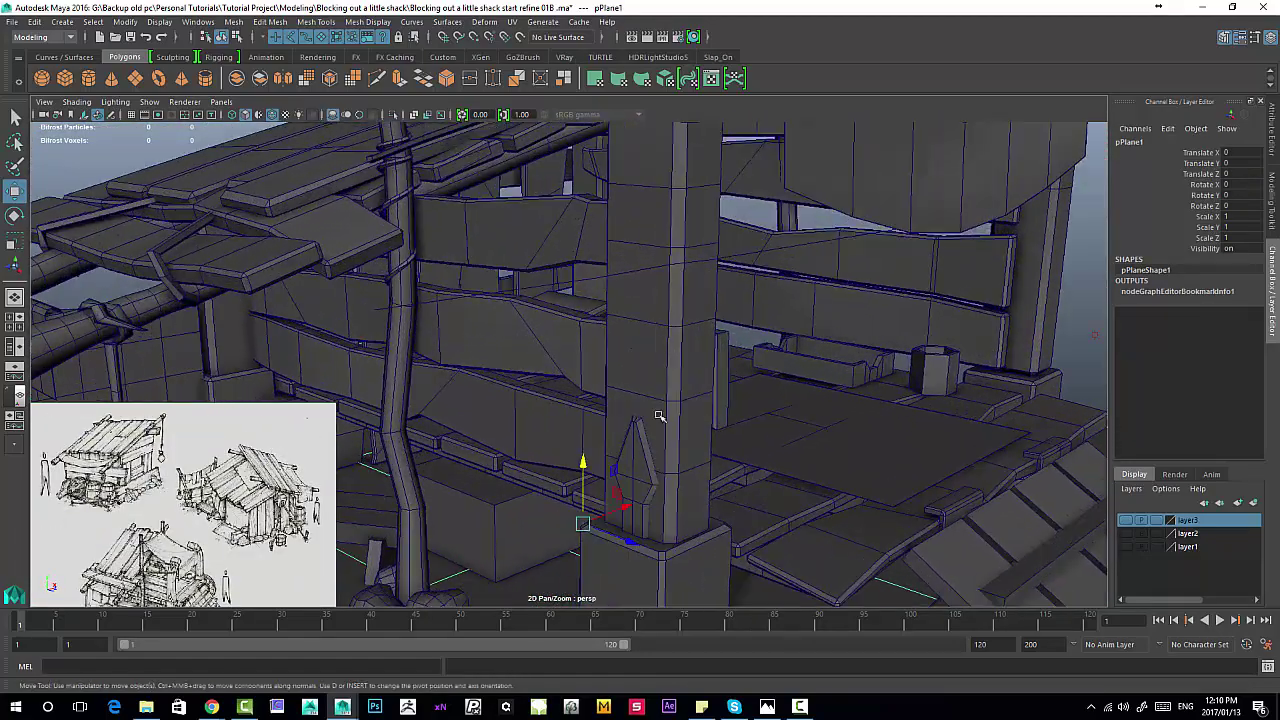
pyautogui.keyDown('alt'); pyautogui.moveTo(660, 417); pyautogui.dragTo(640, 500, button='middle'); pyautogui.keyUp('alt')
pyautogui.keyDown('alt'); pyautogui.moveTo(640, 500); pyautogui.dragTo(577, 354); pyautogui.keyUp('alt')
pyautogui.keyDown('alt'); pyautogui.moveTo(577, 354); pyautogui.dragTo(568, 440, button='middle'); pyautogui.keyUp('alt')
pyautogui.keyDown('alt'); pyautogui.moveTo(568, 440); pyautogui.dragTo(560, 380); pyautogui.keyUp('alt')
pyautogui.keyDown('alt'); pyautogui.moveTo(560, 380); pyautogui.dragTo(611, 361, button='right'); pyautogui.keyUp('alt')
pyautogui.scroll(3, 611, 362)
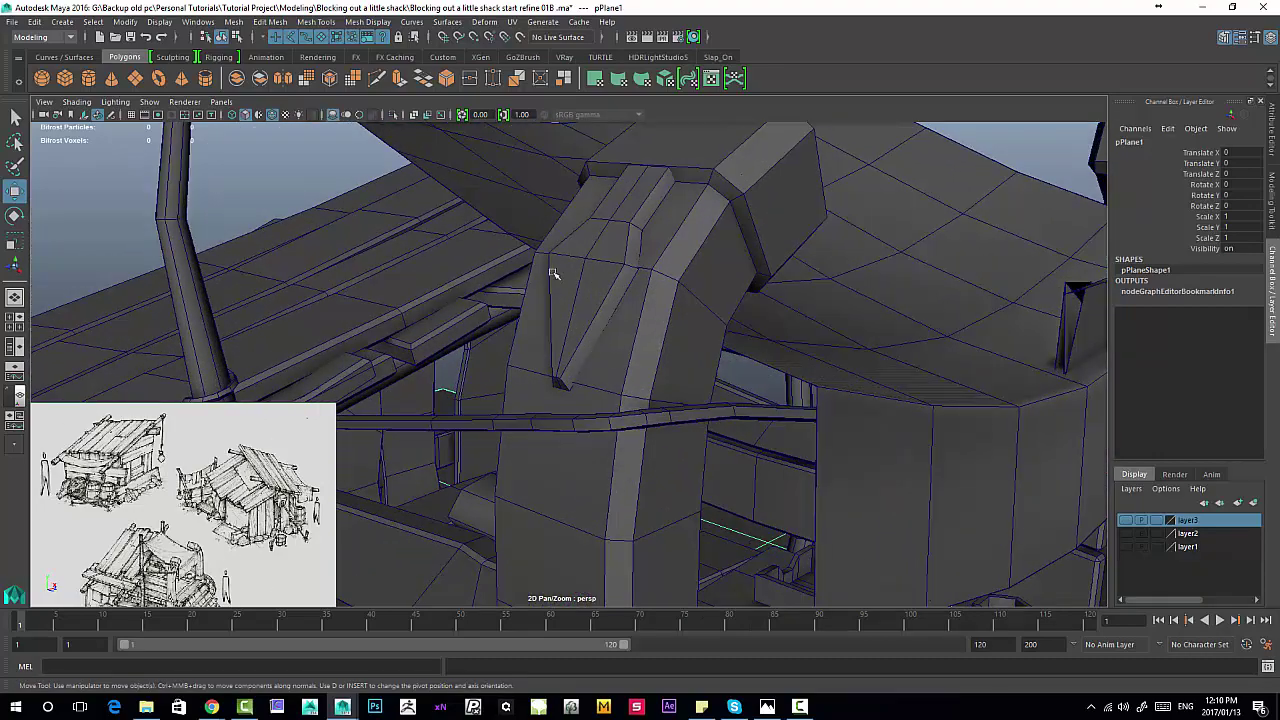
pyautogui.scroll(-10, 605, 242)
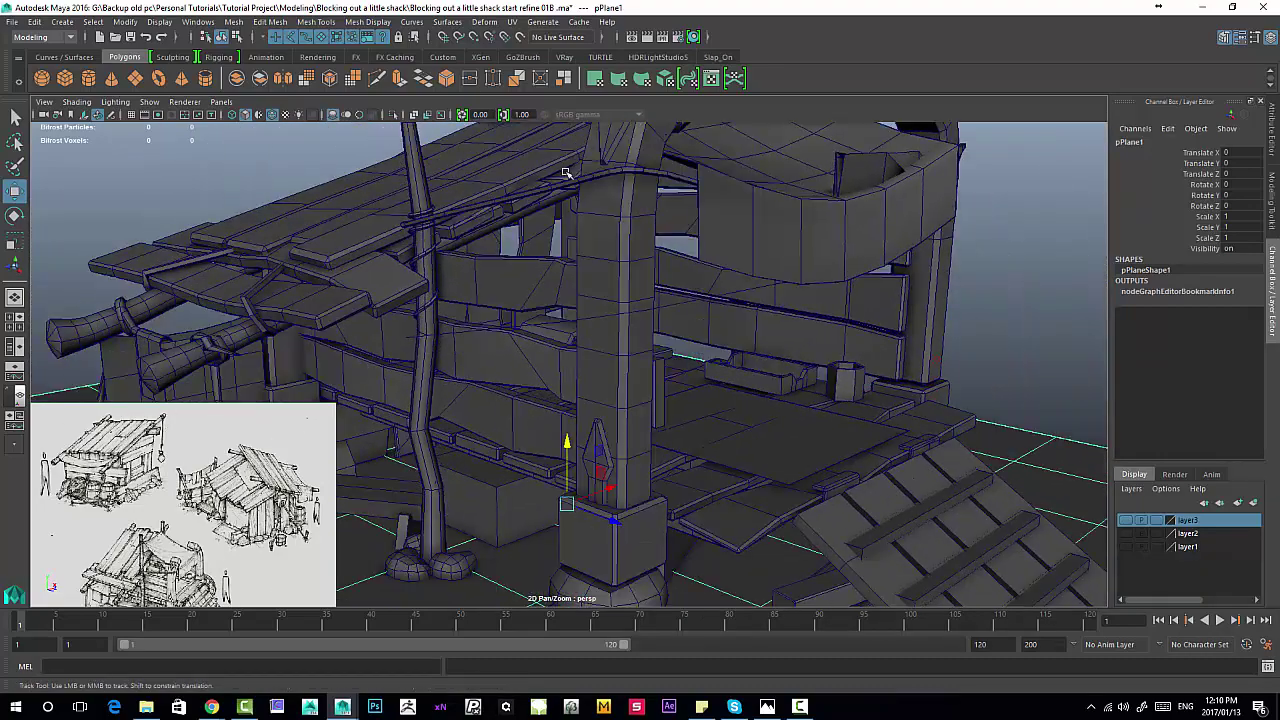
pyautogui.keyDown('alt'); pyautogui.moveTo(347, 203); pyautogui.dragTo(705, 301); pyautogui.keyUp('alt')
pyautogui.scroll(5, 645, 326)
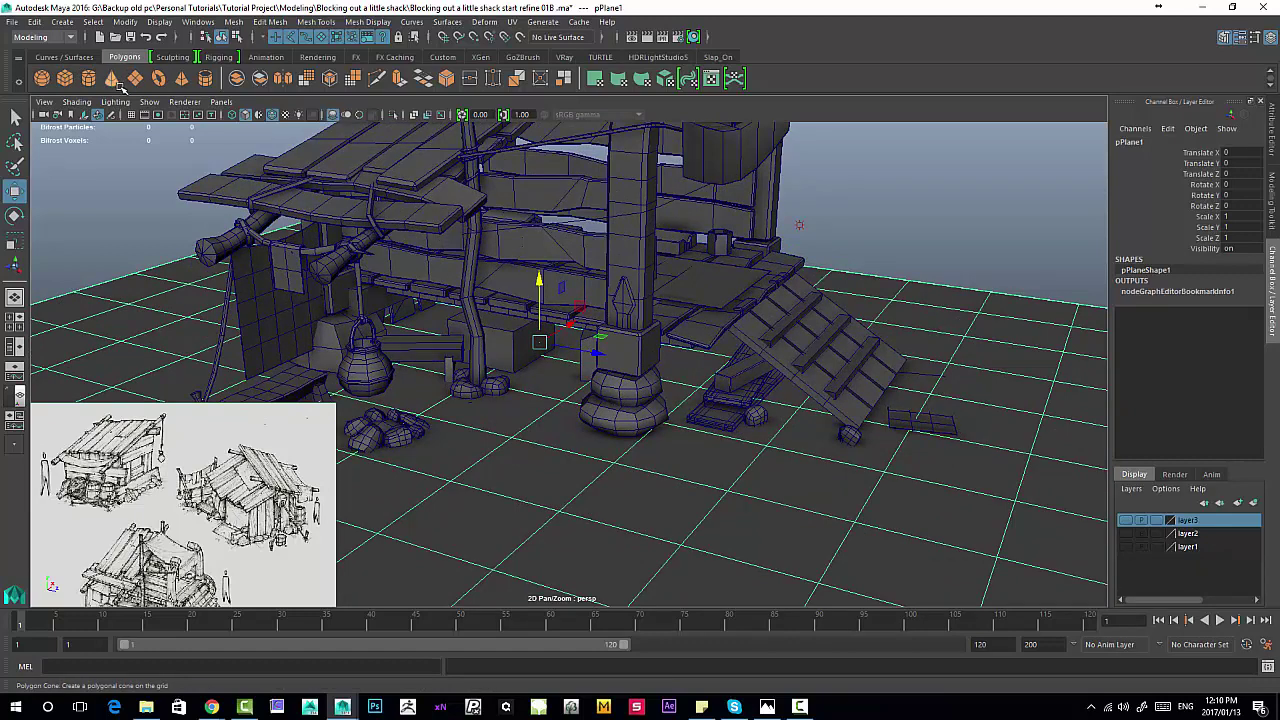
# Step: Create a polygon pyramid and move it out in front of the shack to Translate X -333.271 and Z 139.391
pyautogui.click(182, 80)
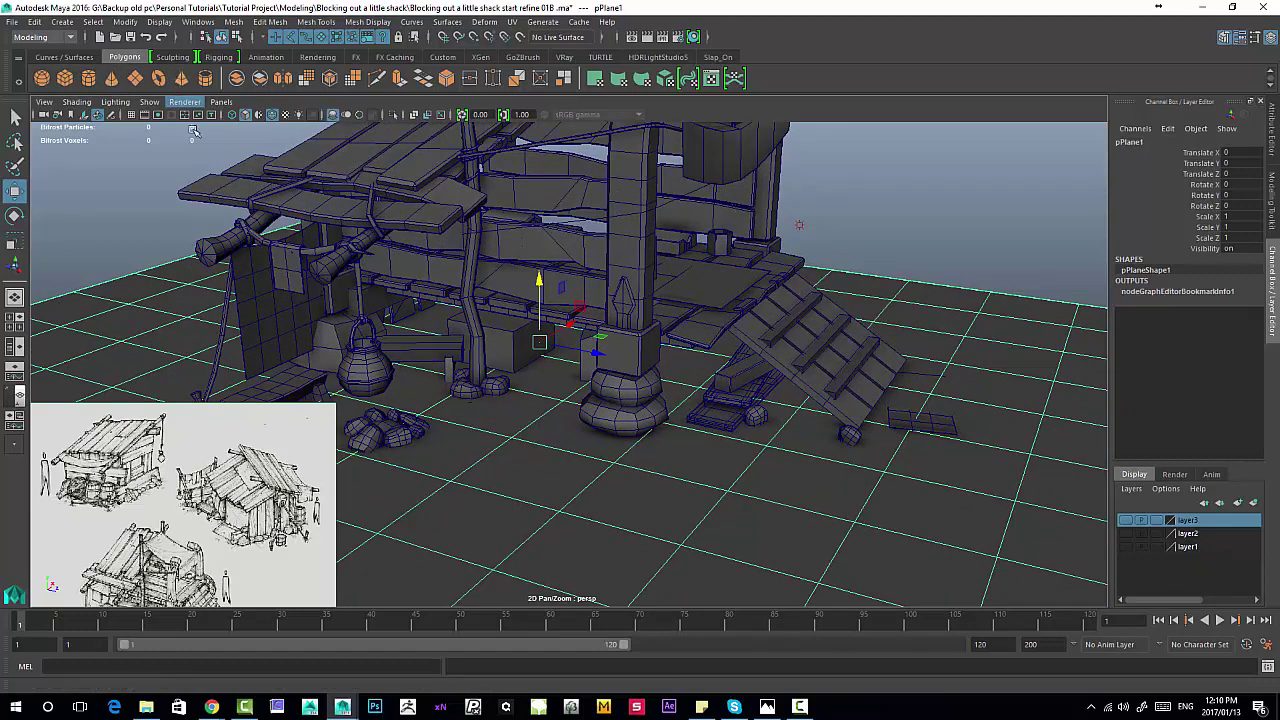
pyautogui.scroll(-3, 731, 397)
pyautogui.moveTo(645, 308); pyautogui.dragTo(757, 375)
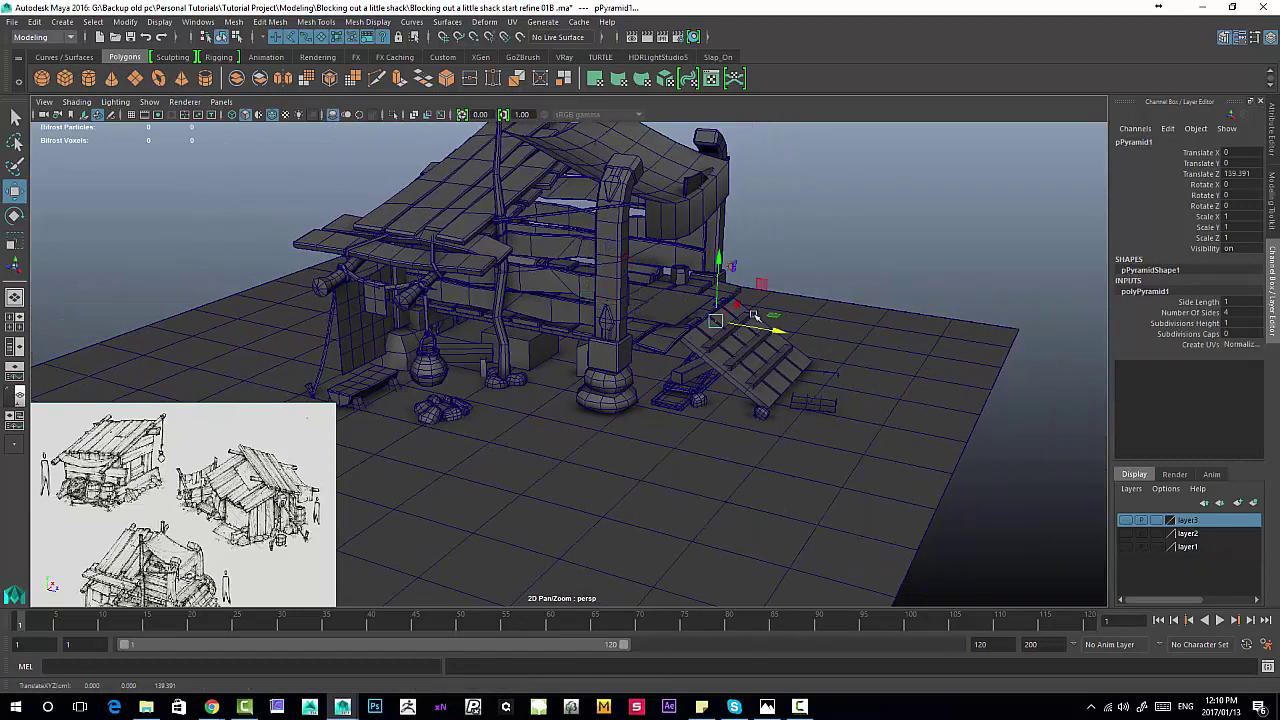
pyautogui.moveTo(743, 305); pyautogui.dragTo(562, 408)
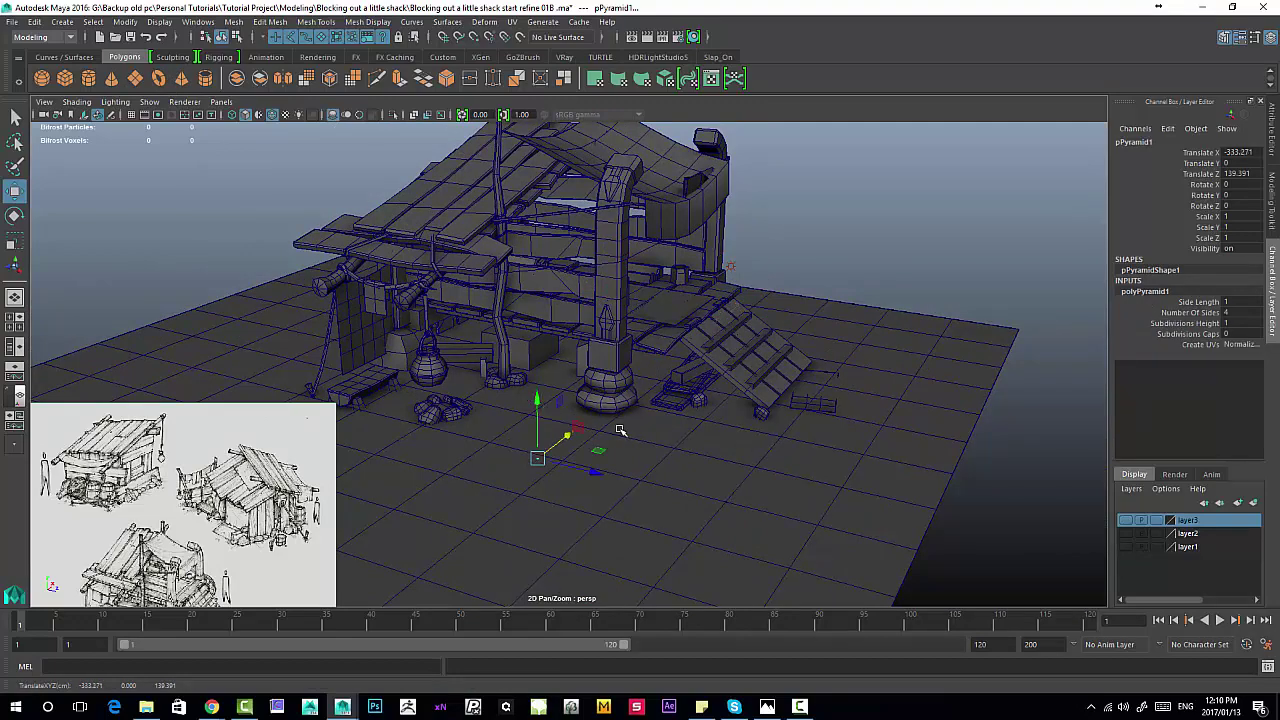
# Step: Delete the pyramid's base face and return to selecting it as a whole object
pyautogui.press('f')
pyautogui.keyDown('alt'); pyautogui.moveTo(660, 383); pyautogui.dragTo(503, 349, button='right'); pyautogui.keyUp('alt')
pyautogui.keyDown('alt'); pyautogui.moveTo(503, 349); pyautogui.dragTo(601, 460); pyautogui.keyUp('alt')
pyautogui.keyDown('alt'); pyautogui.moveTo(473, 357); pyautogui.dragTo(589, 421, button='right'); pyautogui.keyUp('alt')
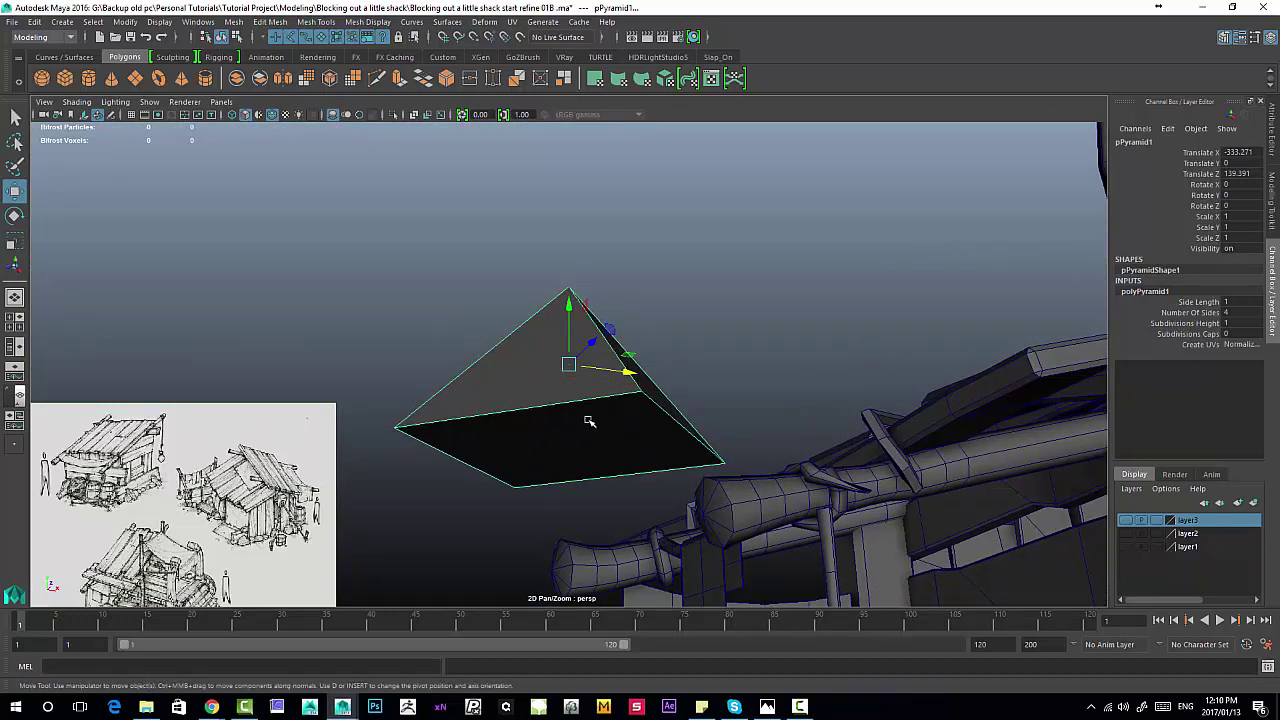
pyautogui.keyDown('alt'); pyautogui.moveTo(571, 335); pyautogui.dragTo(566, 414); pyautogui.keyUp('alt')
pyautogui.moveTo(566, 414); pyautogui.dragTo(564, 366, button='right')
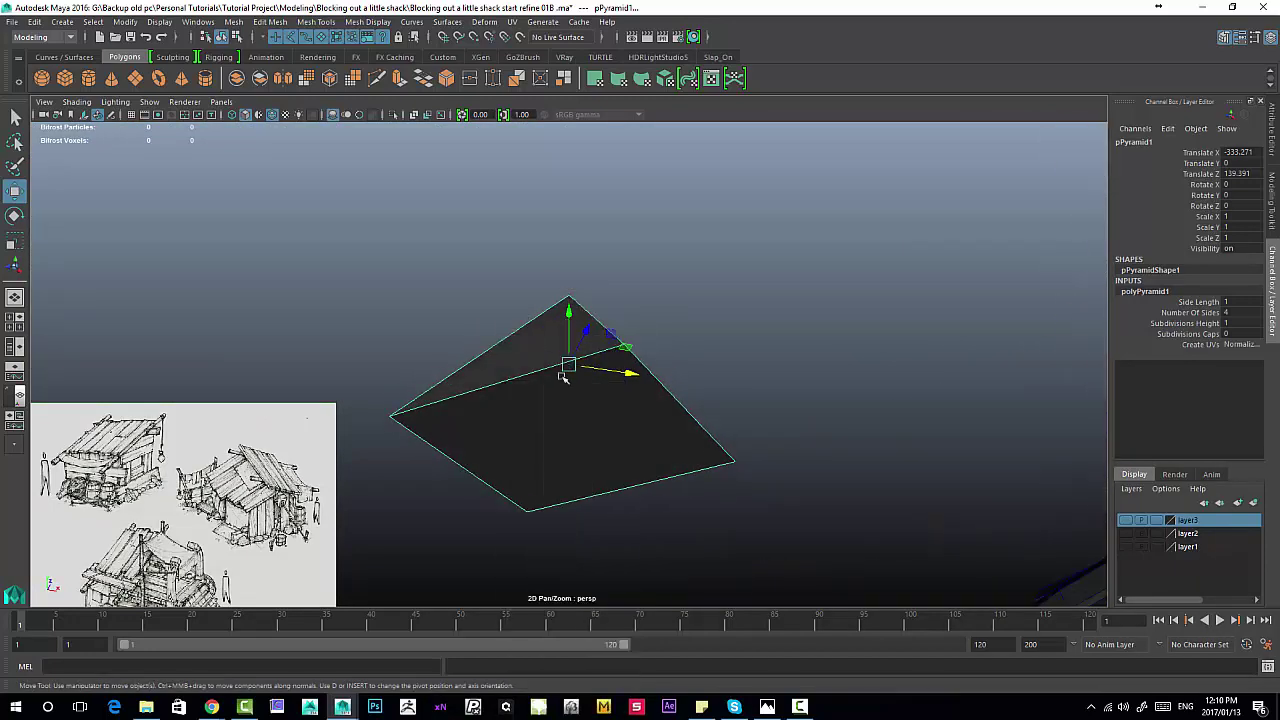
pyautogui.click(562, 462)
pyautogui.press('Delete')
pyautogui.keyDown('alt'); pyautogui.moveTo(820, 367); pyautogui.dragTo(486, 277, button='right'); pyautogui.keyUp('alt')
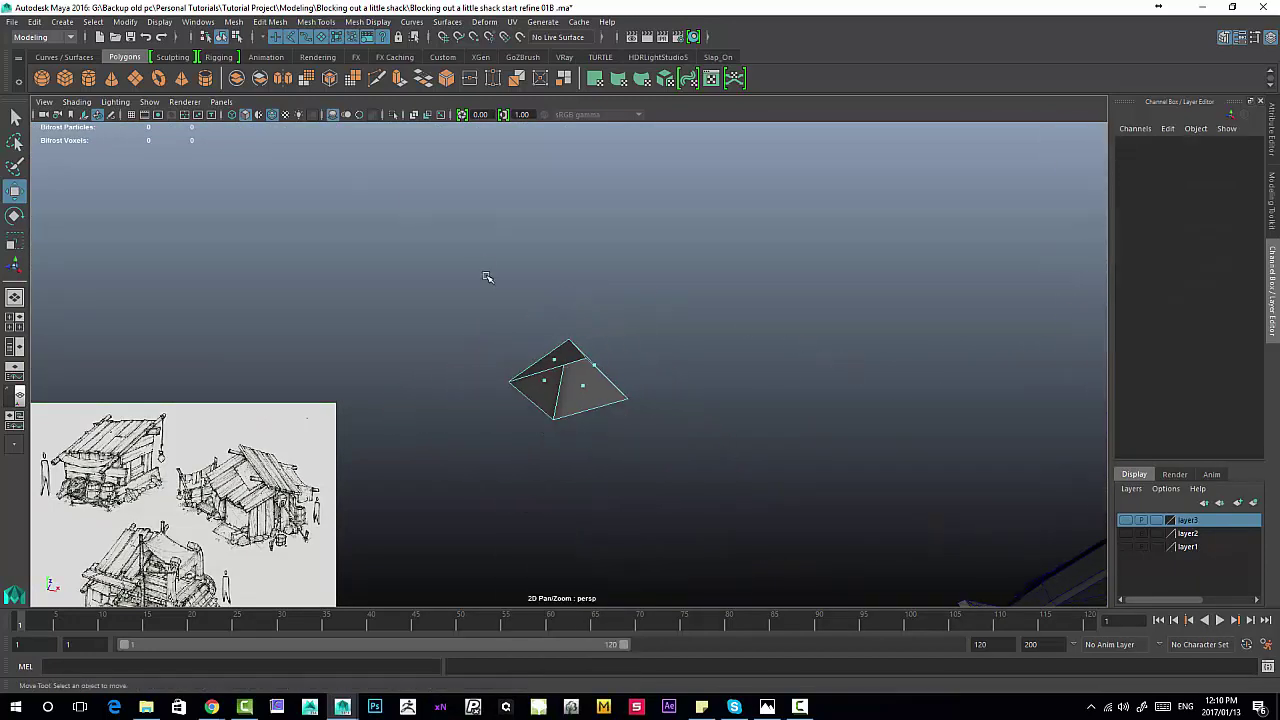
pyautogui.keyDown('alt'); pyautogui.moveTo(486, 277); pyautogui.dragTo(564, 384); pyautogui.keyUp('alt')
pyautogui.moveTo(568, 380); pyautogui.dragTo(595, 354, button='right')
# Step: Scale the pyramid uniformly to 7.458 and move it near the corner post at Translate X -112.092 and Z 68.478
pyautogui.moveTo(595, 354); pyautogui.dragTo(746, 334)
pyautogui.keyDown('alt'); pyautogui.moveTo(746, 334); pyautogui.dragTo(285, 158, button='right'); pyautogui.keyUp('alt')
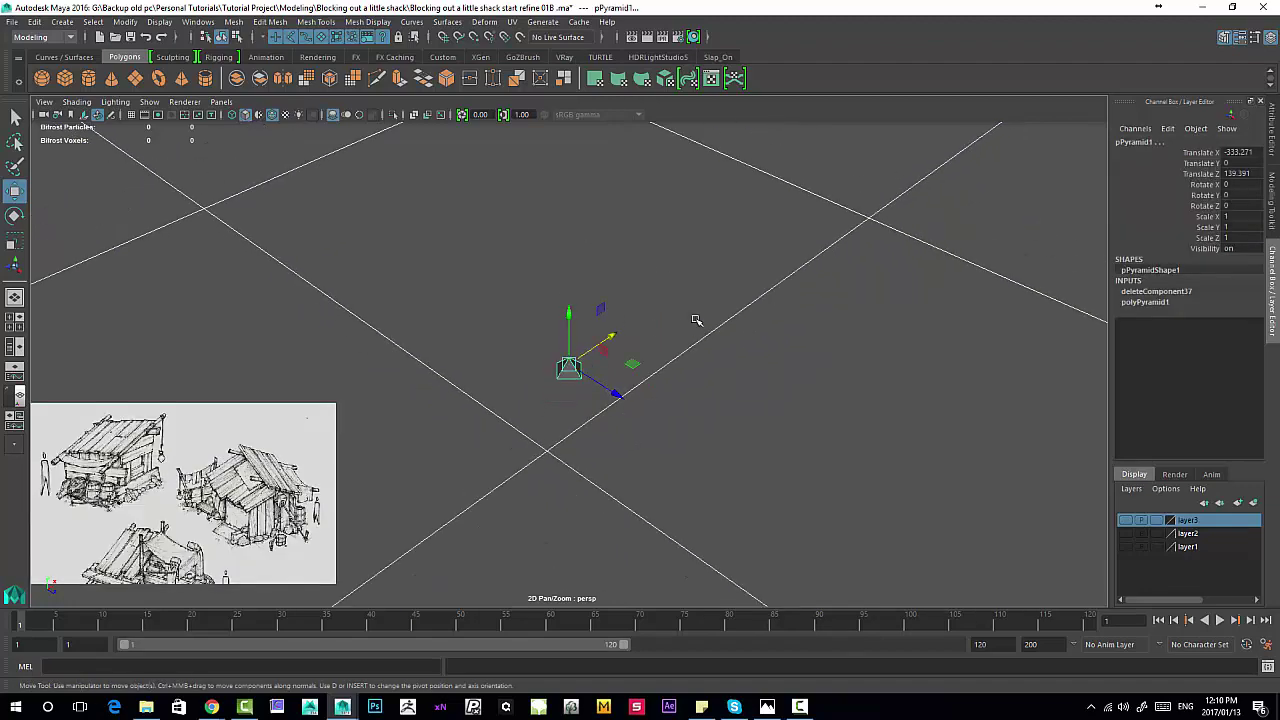
pyautogui.keyDown('ctrl'); pyautogui.moveTo(739, 277); pyautogui.dragTo(814, 452); pyautogui.keyUp('ctrl')
pyautogui.moveTo(814, 452)
pyautogui.keyDown('alt'); pyautogui.mouseDown(button='right')
pyautogui.moveTo(590, 252)
pyautogui.moveTo(374, 127)
pyautogui.mouseUp(button='right'); pyautogui.keyUp('alt')
pyautogui.keyDown('alt'); pyautogui.moveTo(800, 235); pyautogui.dragTo(663, 166, button='right'); pyautogui.keyUp('alt')
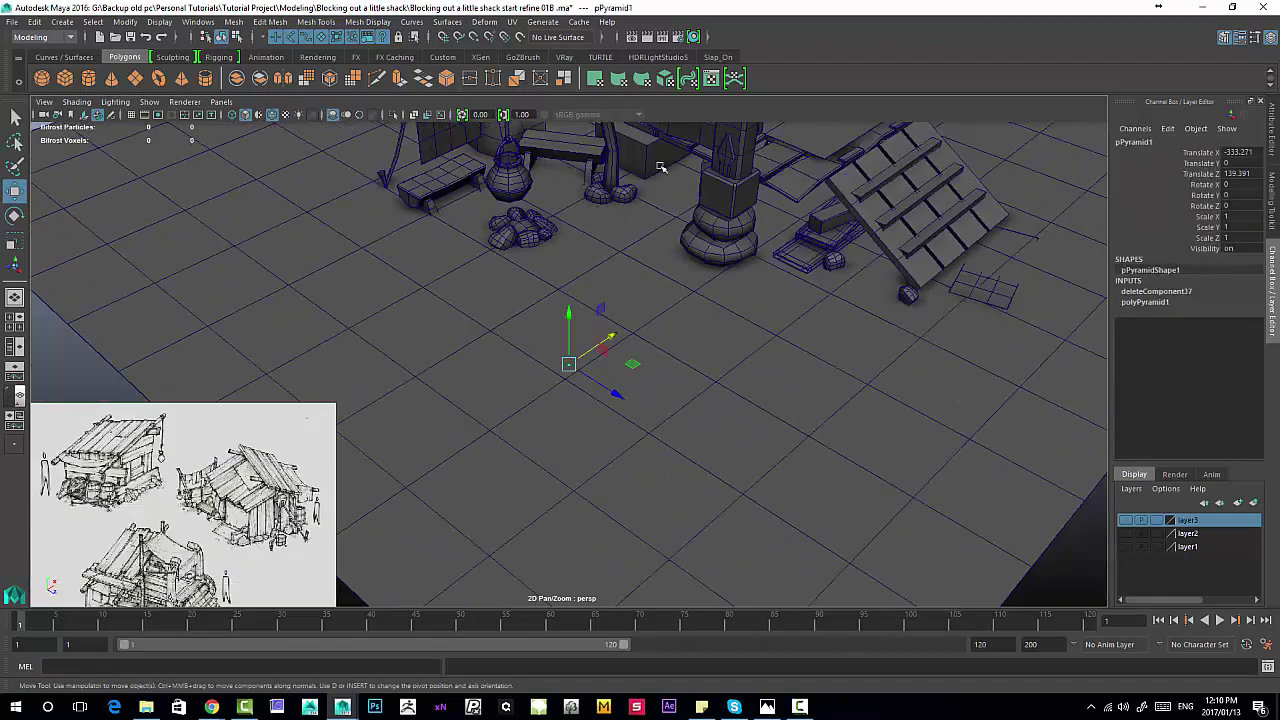
pyautogui.keyDown('alt'); pyautogui.moveTo(697, 270); pyautogui.dragTo(546, 420, button='middle'); pyautogui.keyUp('alt')
pyautogui.press('r')
pyautogui.moveTo(417, 516); pyautogui.dragTo(686, 260)
pyautogui.press('w')
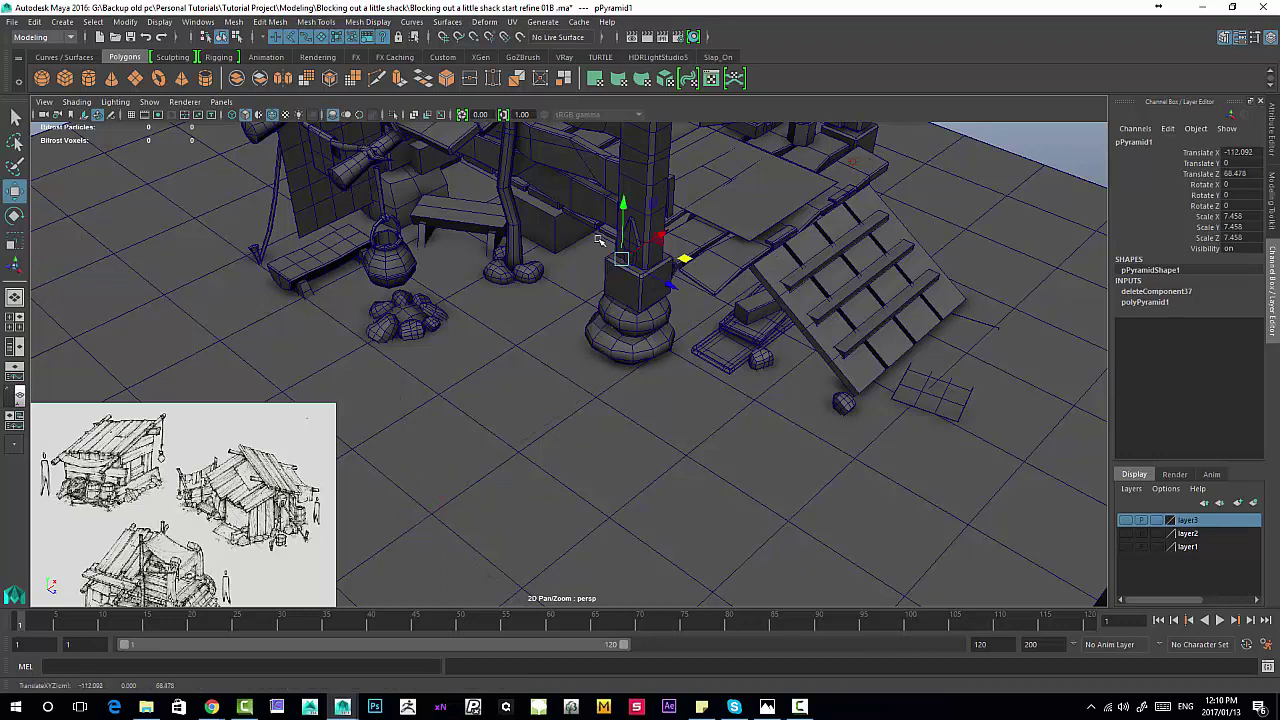
# Step: Move the pyramid in front of the corner post's base block, to Translate X -133.143 and Z 78.895
pyautogui.keyDown('alt'); pyautogui.moveTo(600, 240); pyautogui.dragTo(734, 248, button='right'); pyautogui.keyUp('alt')
pyautogui.keyDown('alt'); pyautogui.moveTo(734, 248); pyautogui.dragTo(662, 408, button='middle'); pyautogui.keyUp('alt')
pyautogui.keyDown('alt'); pyautogui.moveTo(662, 408); pyautogui.dragTo(640, 424, button='right'); pyautogui.keyUp('alt')
pyautogui.keyDown('alt'); pyautogui.moveTo(614, 300); pyautogui.dragTo(612, 327, button='middle'); pyautogui.keyUp('alt')
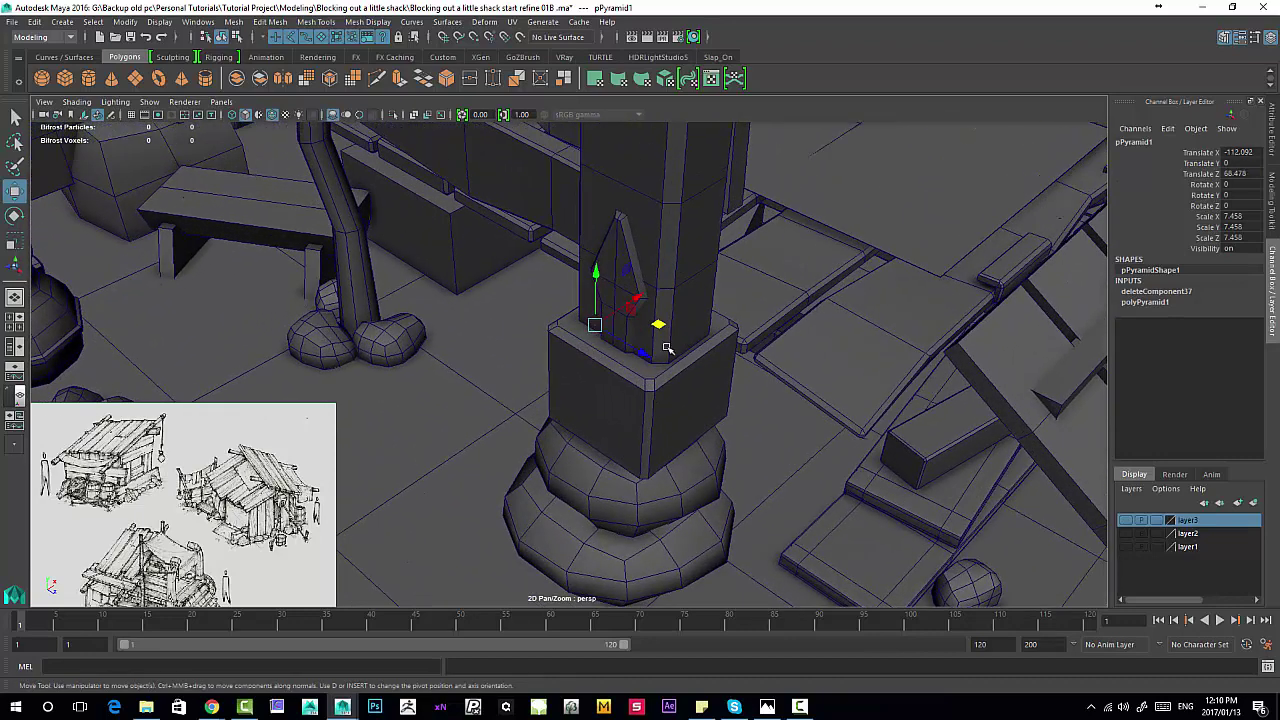
pyautogui.moveTo(658, 326); pyautogui.dragTo(628, 389)
pyautogui.keyDown('alt'); pyautogui.moveTo(614, 289); pyautogui.dragTo(671, 374, button='right'); pyautogui.keyUp('alt')
pyautogui.keyDown('alt'); pyautogui.moveTo(671, 374); pyautogui.dragTo(679, 386, button='middle'); pyautogui.keyUp('alt')
pyautogui.keyDown('alt'); pyautogui.moveTo(679, 386); pyautogui.dragTo(786, 637, button='right'); pyautogui.keyUp('alt')
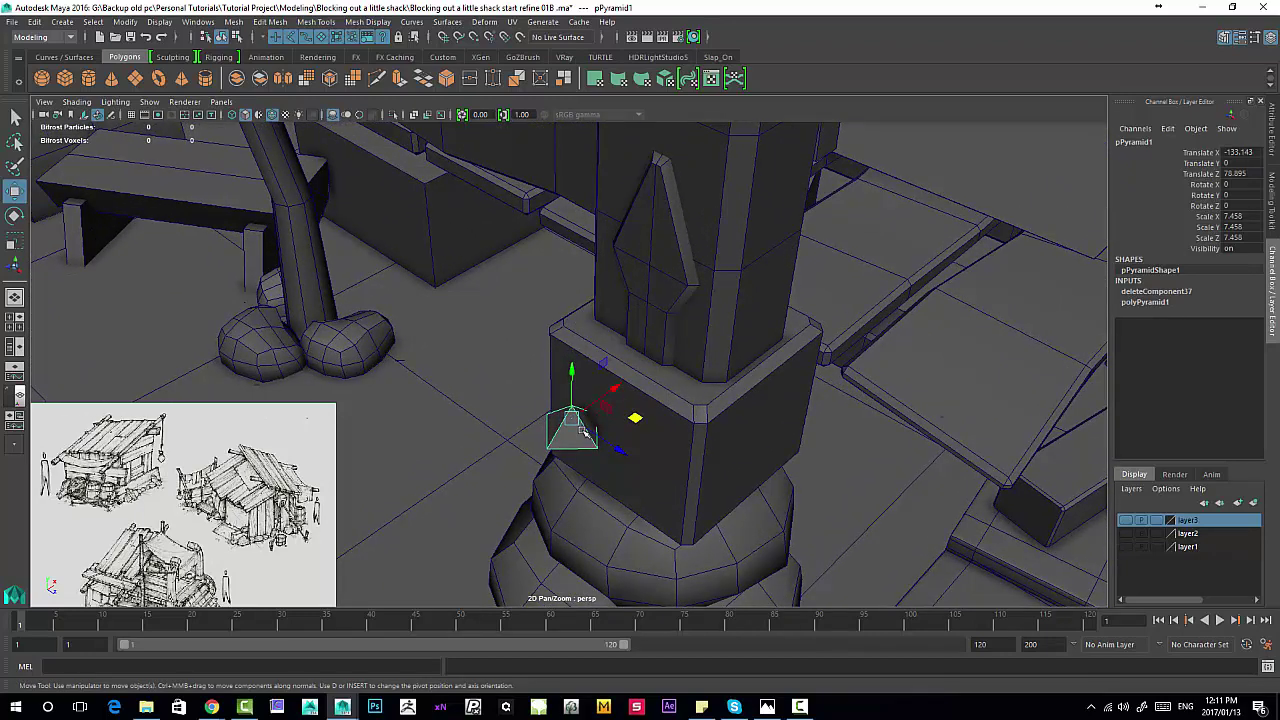
# Step: Move the pyramid's pivot to its tip
pyautogui.keyDown('alt'); pyautogui.moveTo(551, 328); pyautogui.dragTo(566, 418); pyautogui.keyUp('alt')
pyautogui.press('d')
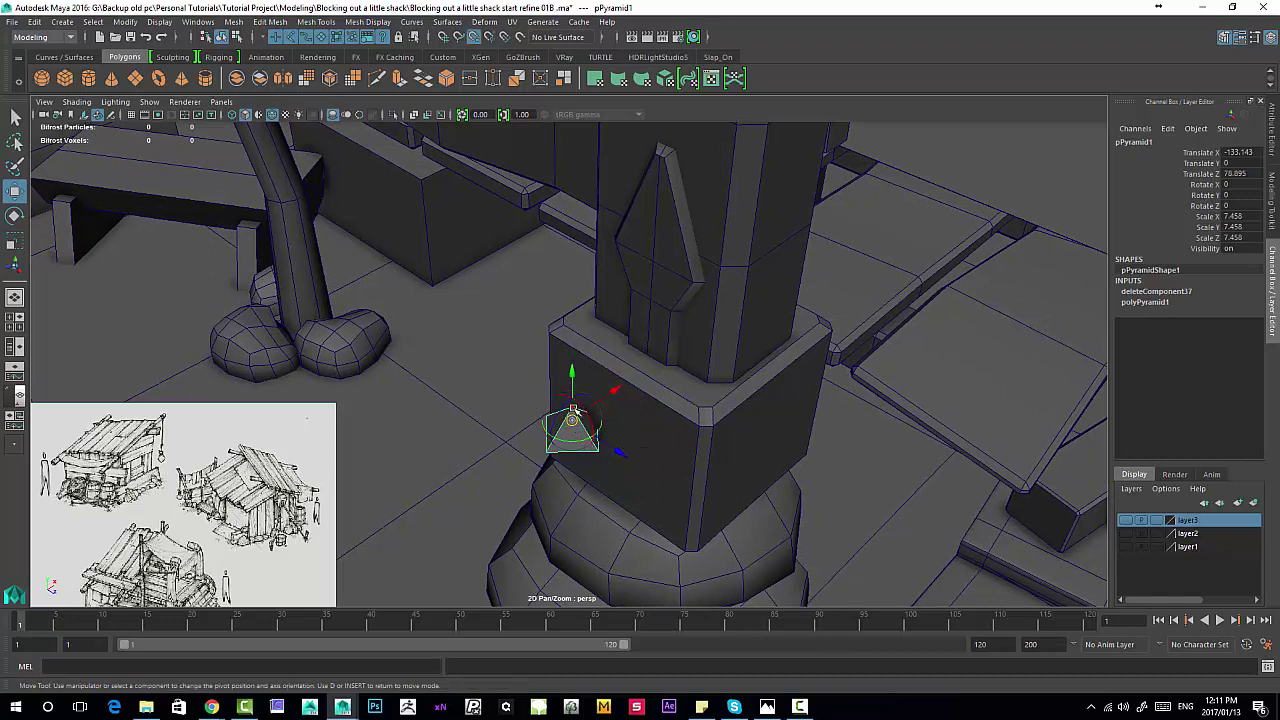
pyautogui.click(574, 408)
pyautogui.keyDown('alt'); pyautogui.moveTo(592, 402); pyautogui.dragTo(609, 421, button='right'); pyautogui.keyUp('alt')
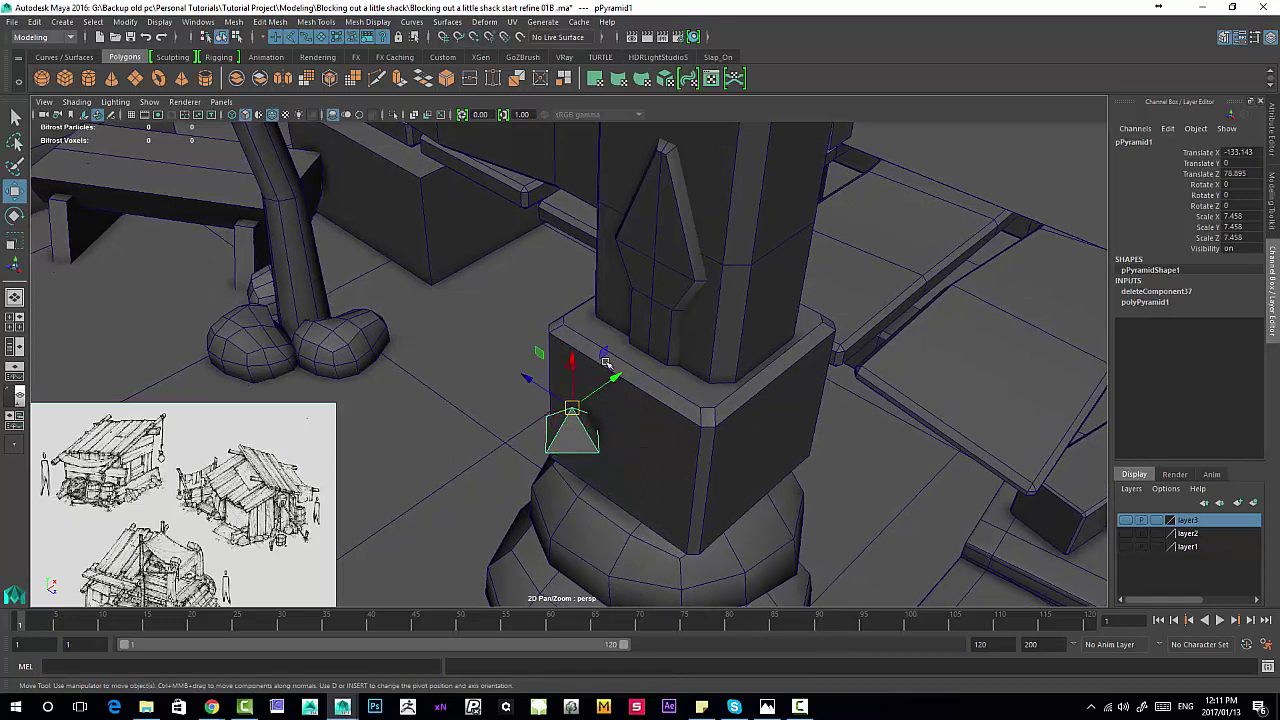
# Step: Snap the pyramid by its tip to a vertex on the pointed detail of the corner post
pyautogui.press('v')
pyautogui.moveTo(573, 410); pyautogui.dragTo(656, 261)
pyautogui.keyDown('alt'); pyautogui.moveTo(684, 248); pyautogui.dragTo(797, 511, button='right'); pyautogui.keyUp('alt')
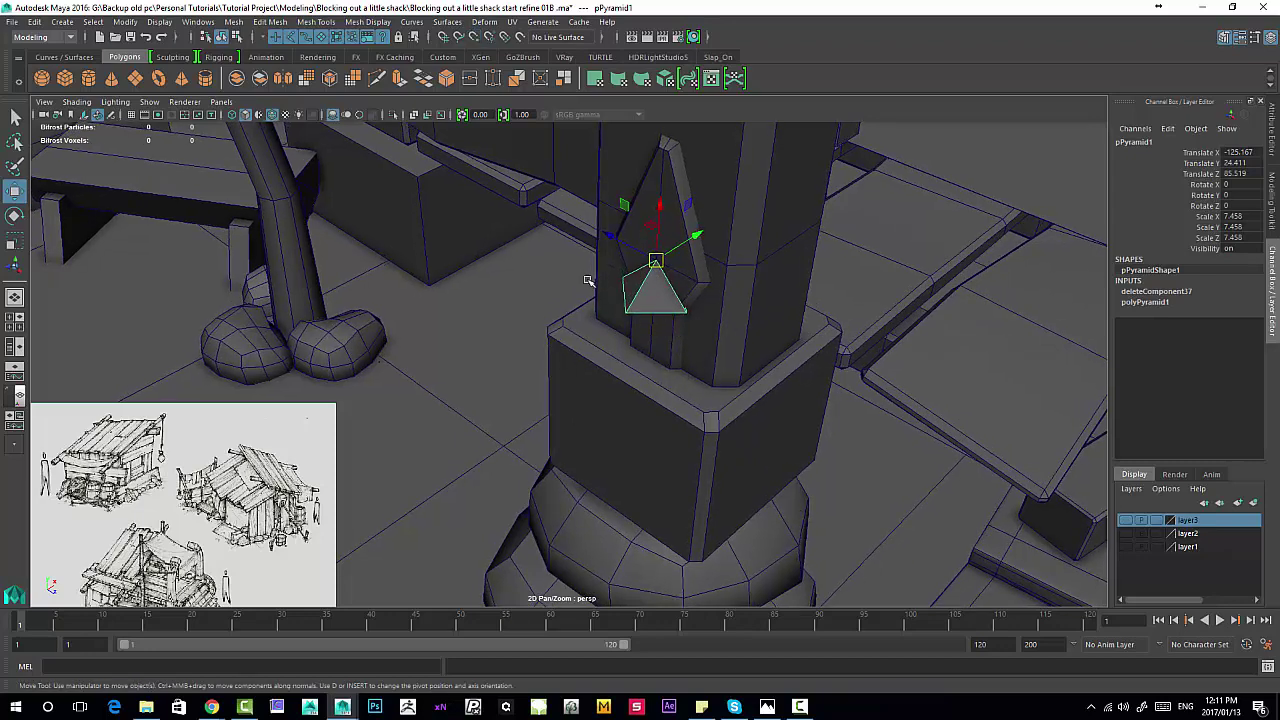
# Step: Rotate the pyramid to -90 in Z so its tip points at the corner post, and check it from the side
pyautogui.keyDown('alt'); pyautogui.moveTo(665, 298); pyautogui.dragTo(694, 371); pyautogui.keyUp('alt')
pyautogui.press('e')
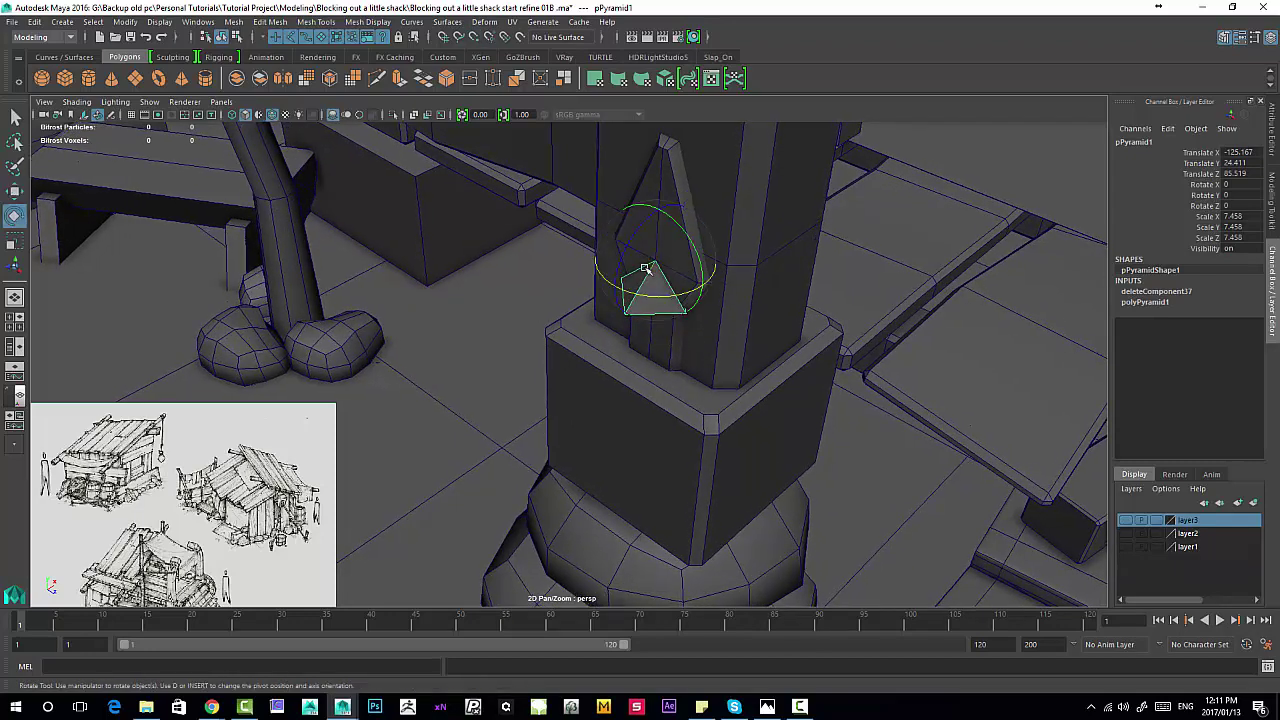
pyautogui.moveTo(626, 246); pyautogui.dragTo(550, 312)
pyautogui.keyDown('alt'); pyautogui.moveTo(719, 296); pyautogui.dragTo(640, 365); pyautogui.keyUp('alt')
pyautogui.click(583, 323)
pyautogui.keyDown('alt'); pyautogui.moveTo(557, 351); pyautogui.dragTo(524, 316); pyautogui.keyUp('alt')
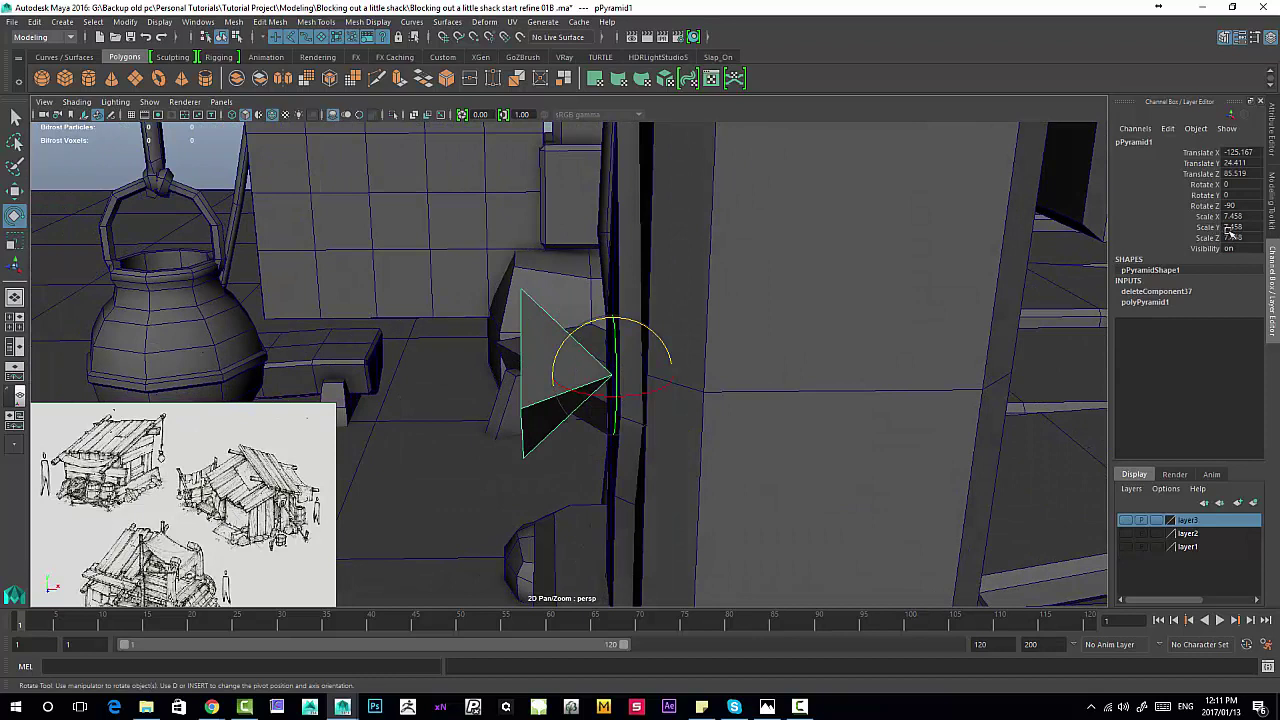
# Step: Freeze the transformations of the selected pyramid
pyautogui.press('w')
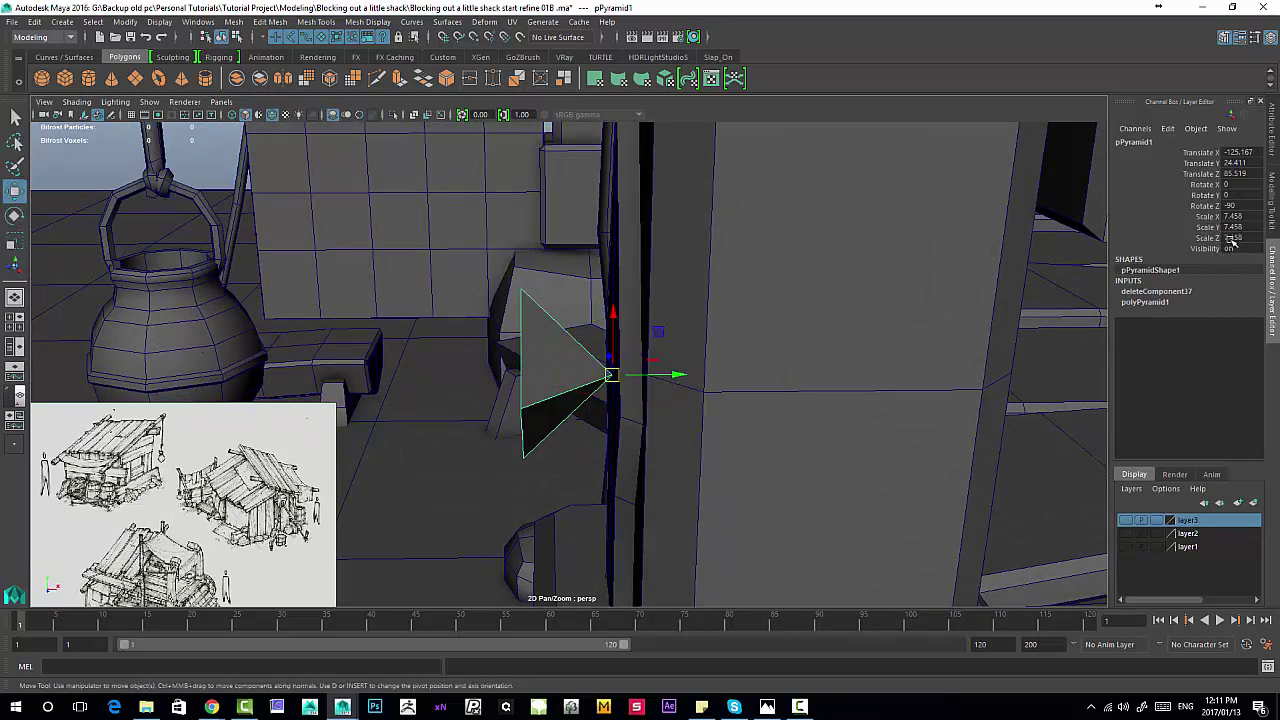
pyautogui.click(125, 21)
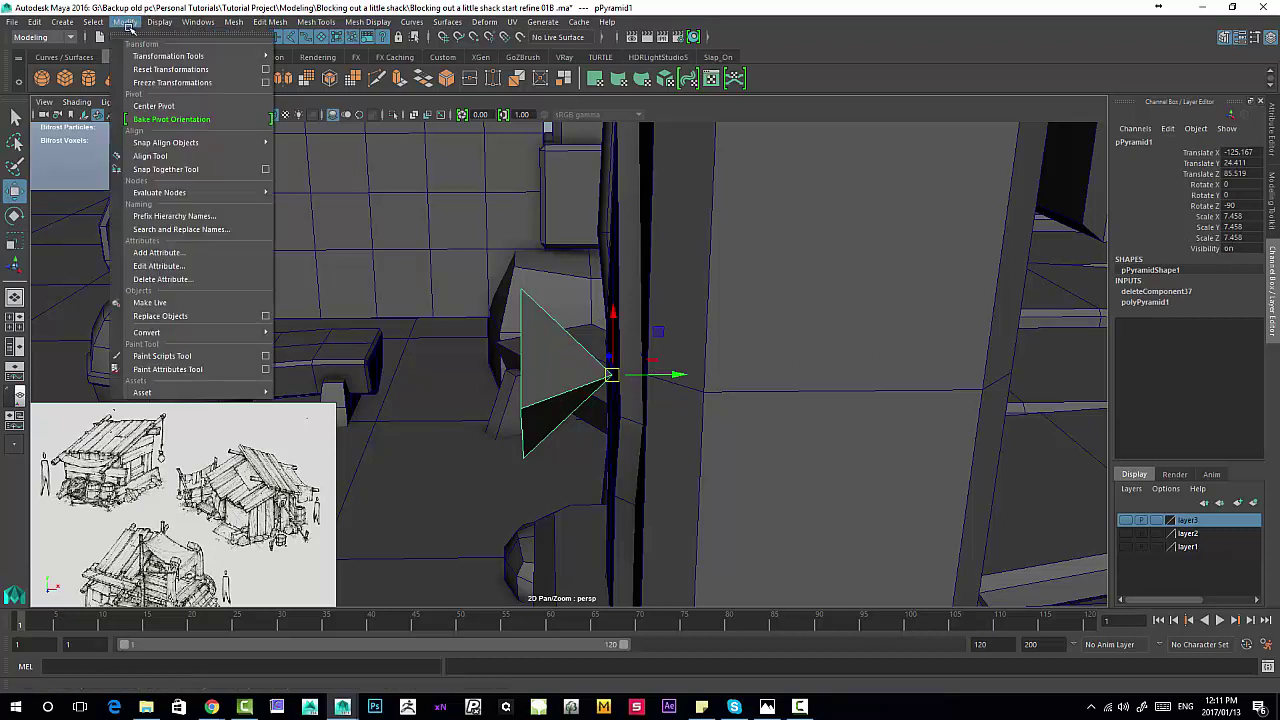
pyautogui.click(168, 82)
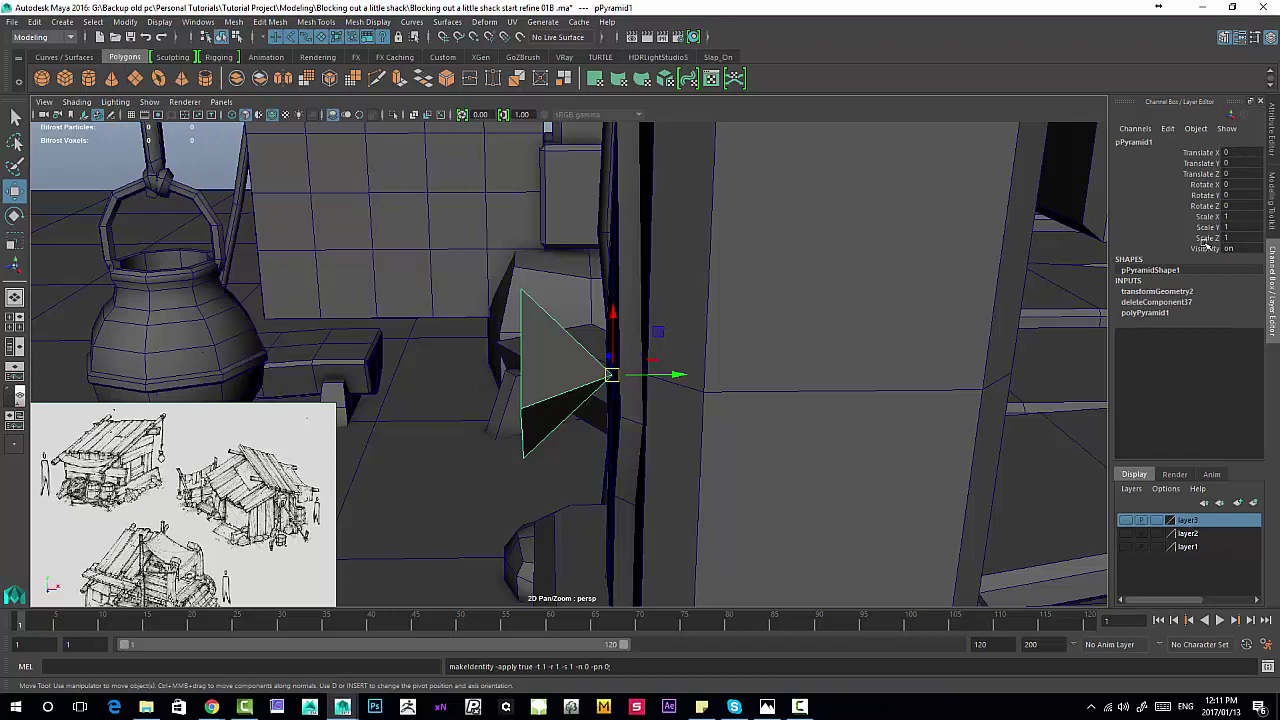
# Step: Try mirroring the pyramid with a value of -1 in Scale Y, and in Scale Z instead
pyautogui.press('e')
pyautogui.press('r')
pyautogui.keyDown('alt'); pyautogui.moveTo(632, 387); pyautogui.dragTo(658, 356); pyautogui.keyUp('alt')
pyautogui.press('r')
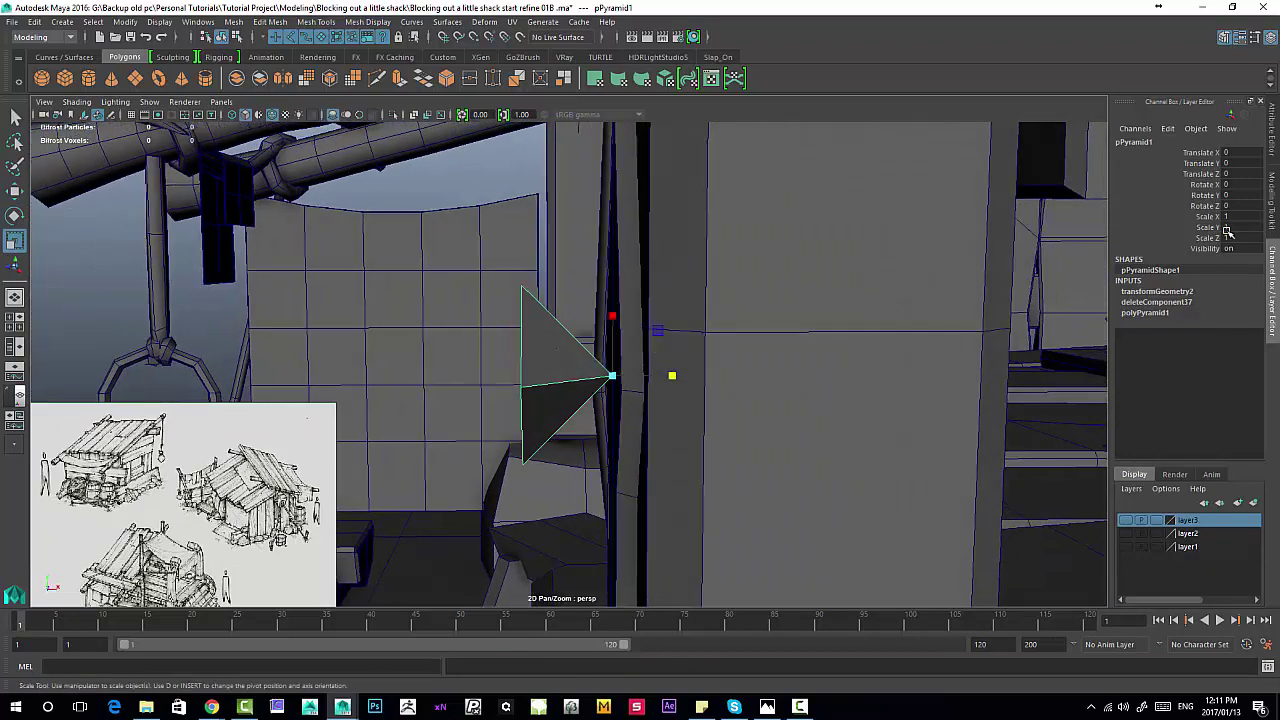
pyautogui.write('-1')
pyautogui.press('Return')
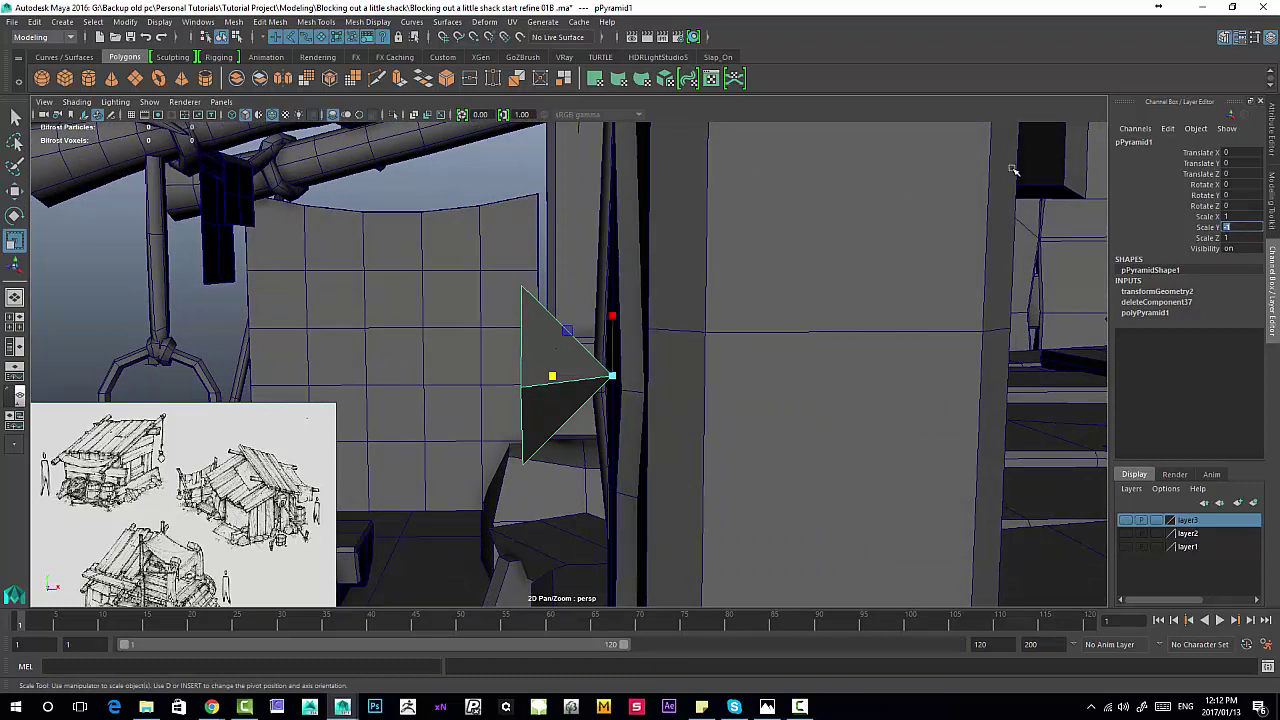
pyautogui.press('Return')
pyautogui.press('Tab')
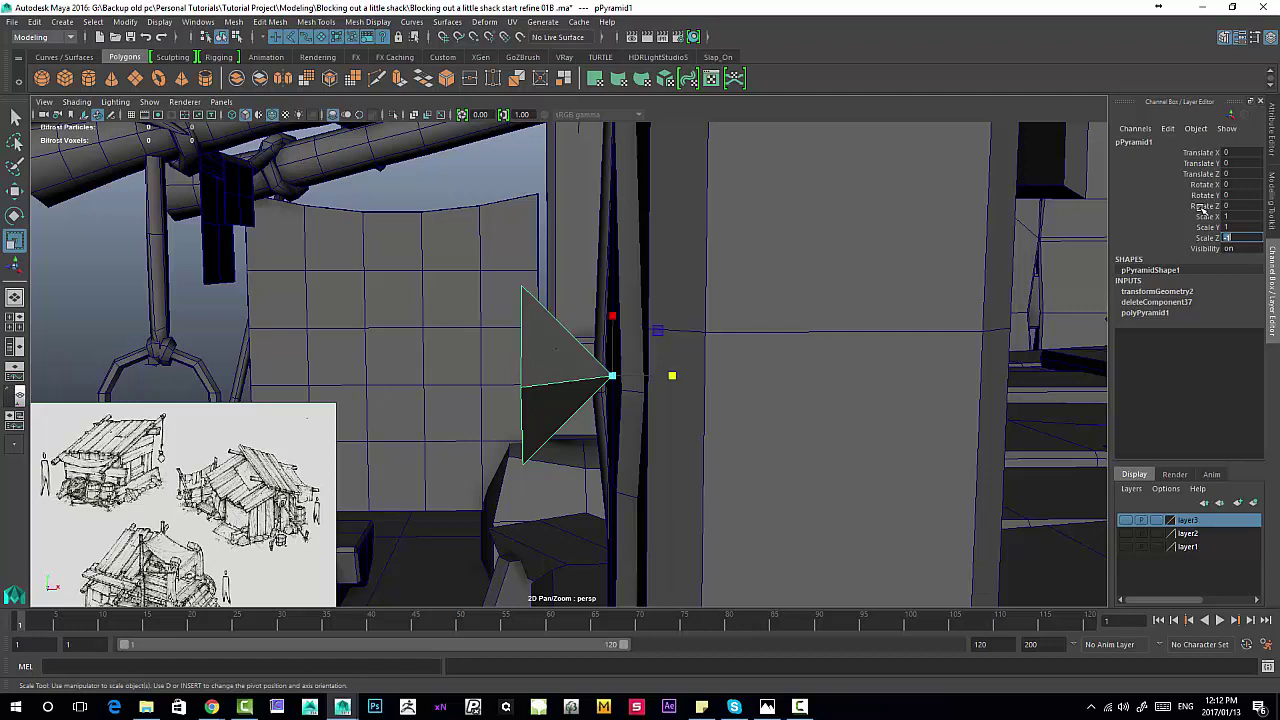
pyautogui.write('-1')
pyautogui.press('Return')
pyautogui.press('w')
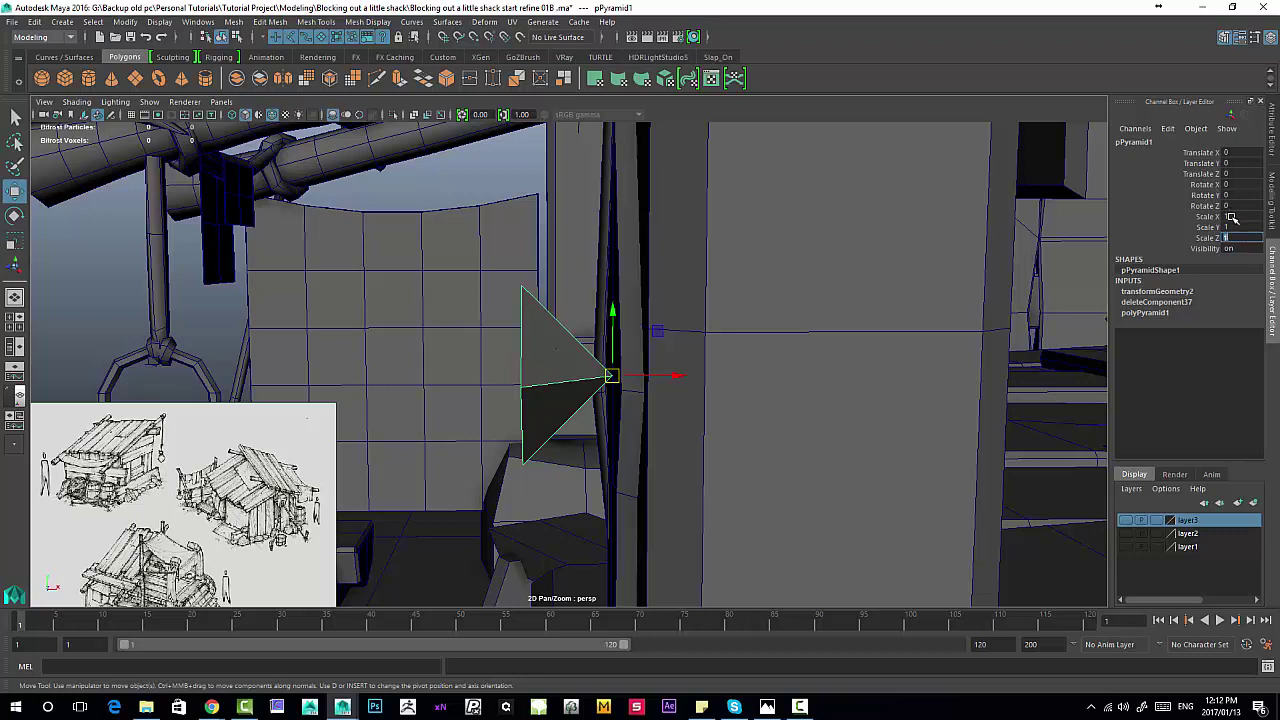
# Step: Mirror the pyramid by setting Scale X to -1 and move it along X to a Translate X of about -5.17
pyautogui.click(1230, 216)
pyautogui.write('-1')
pyautogui.press('Return')
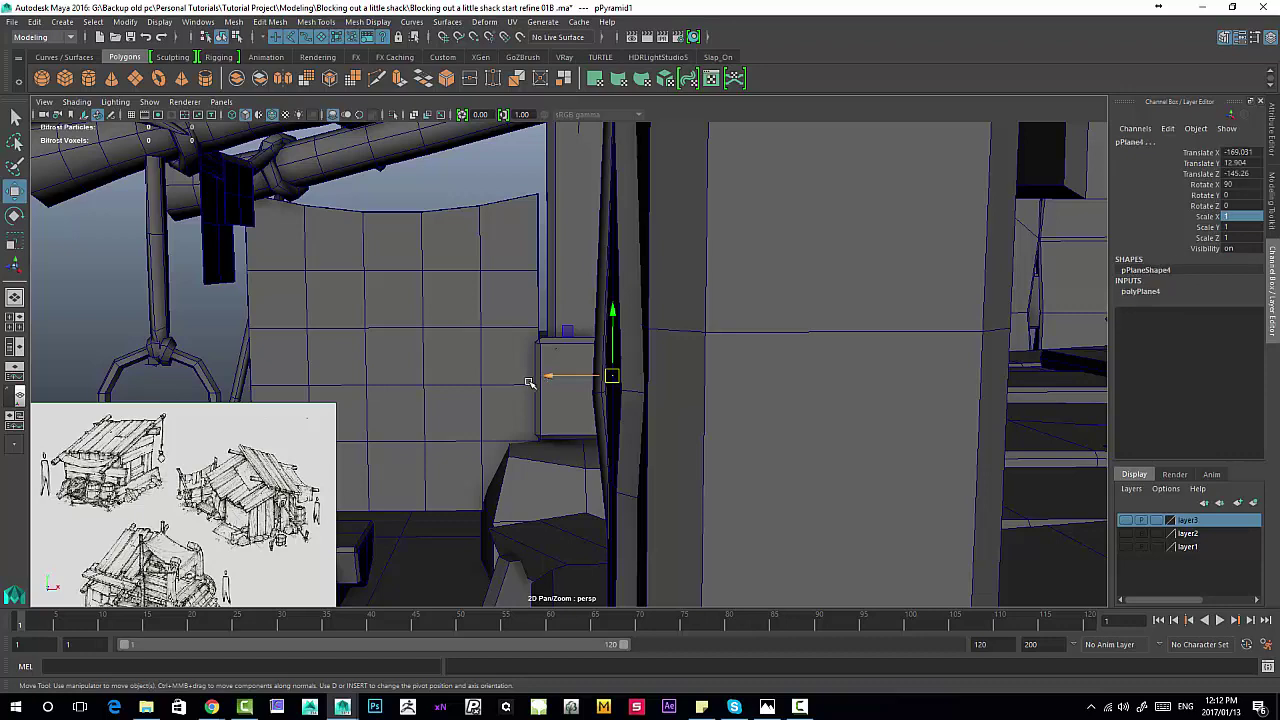
pyautogui.moveTo(546, 376); pyautogui.dragTo(457, 389)
# Step: Move the pyramid's tip vertex along X toward the post to make the pyramid shallower, and return to object selection
pyautogui.keyDown('alt'); pyautogui.moveTo(634, 374); pyautogui.dragTo(506, 194); pyautogui.keyUp('alt')
pyautogui.keyDown('alt'); pyautogui.moveTo(566, 257); pyautogui.dragTo(490, 388); pyautogui.keyUp('alt')
pyautogui.scroll(3, 490, 388)
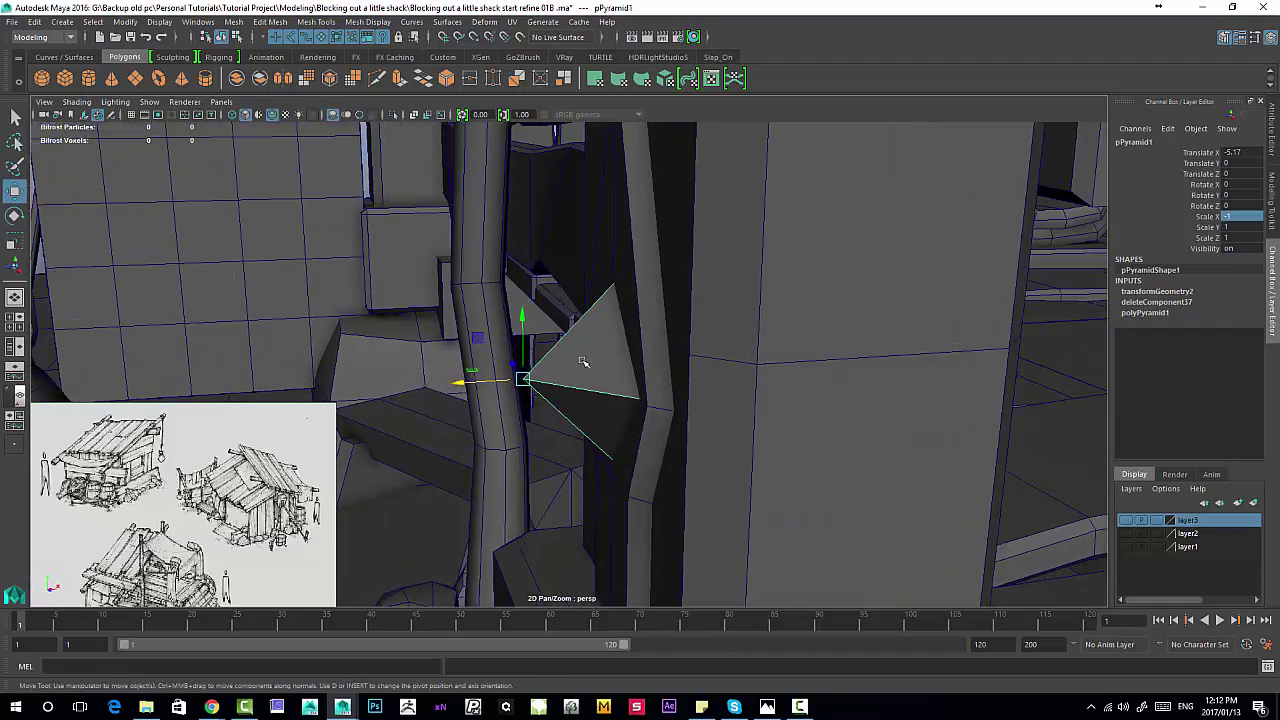
pyautogui.moveTo(583, 323); pyautogui.dragTo(512, 314, button='right')
pyautogui.moveTo(457, 341); pyautogui.dragTo(564, 427)
pyautogui.moveTo(462, 384); pyautogui.dragTo(505, 388)
pyautogui.moveTo(608, 346); pyautogui.dragTo(640, 310, button='right')
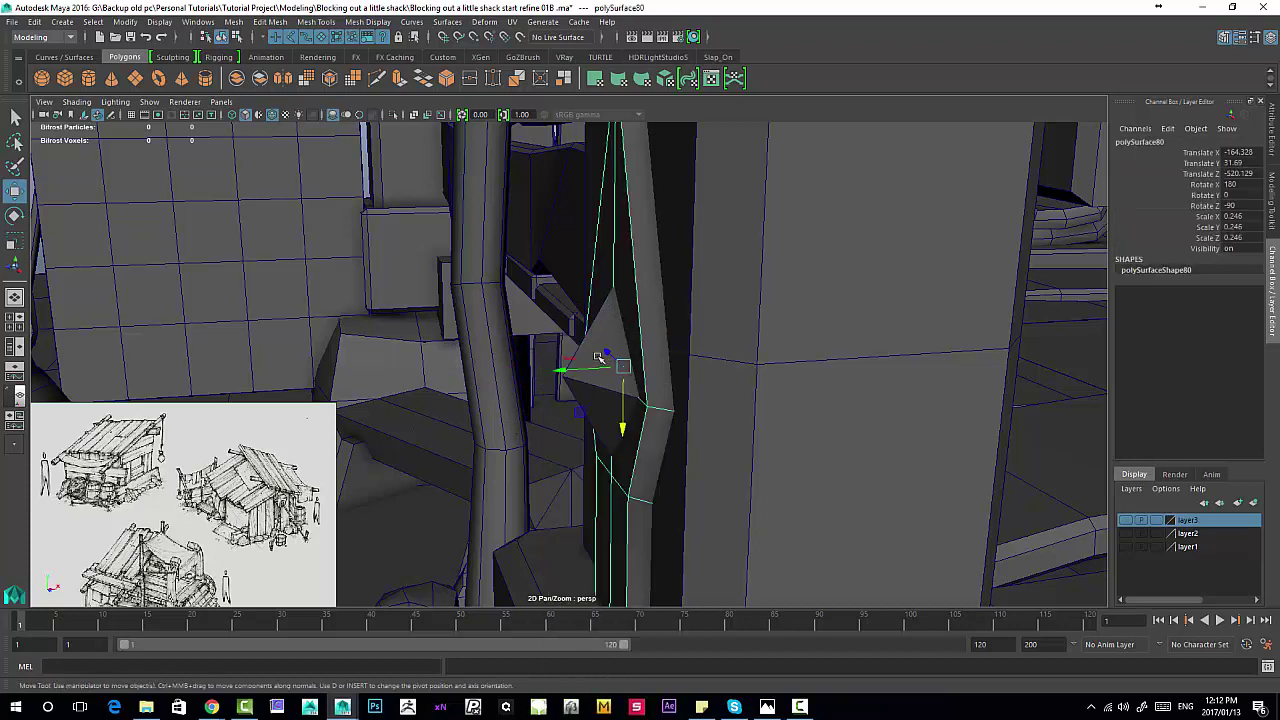
# Step: Center the pivot of the pyramid on its reshaped geometry
pyautogui.click(591, 340)
pyautogui.press('r')
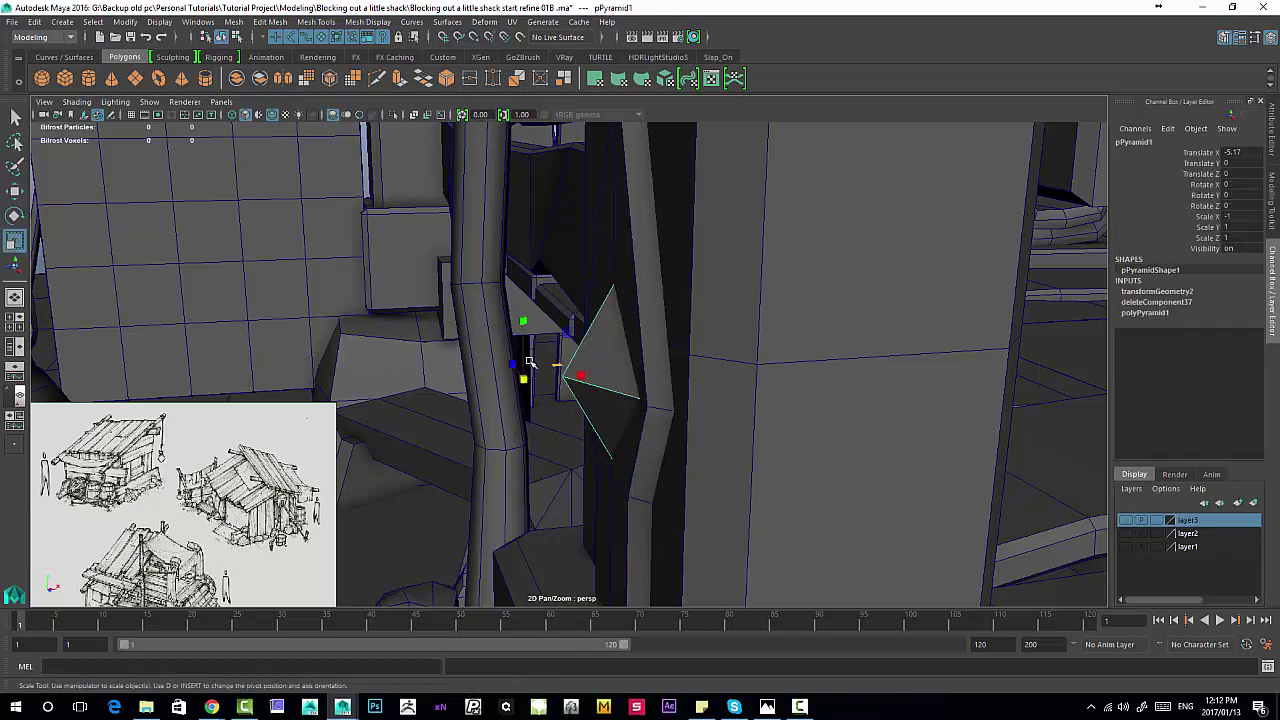
pyautogui.click(96, 22)
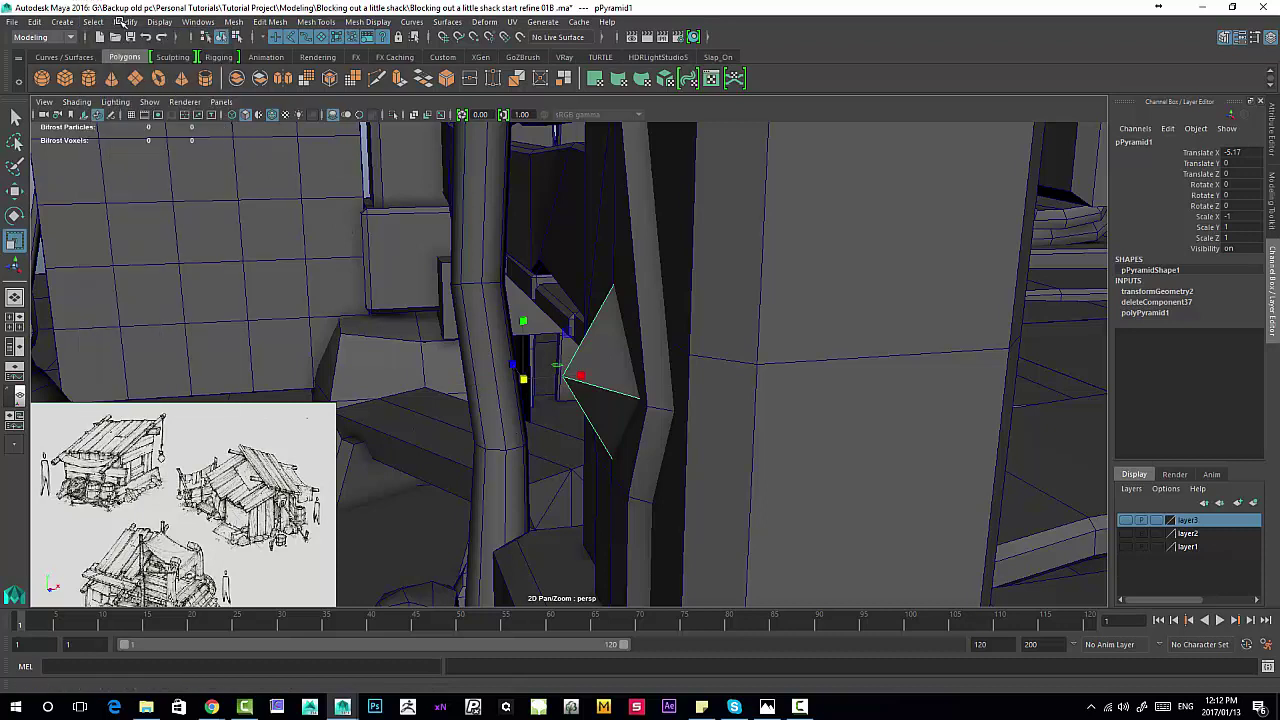
pyautogui.moveTo(125, 22)
pyautogui.click(136, 105)
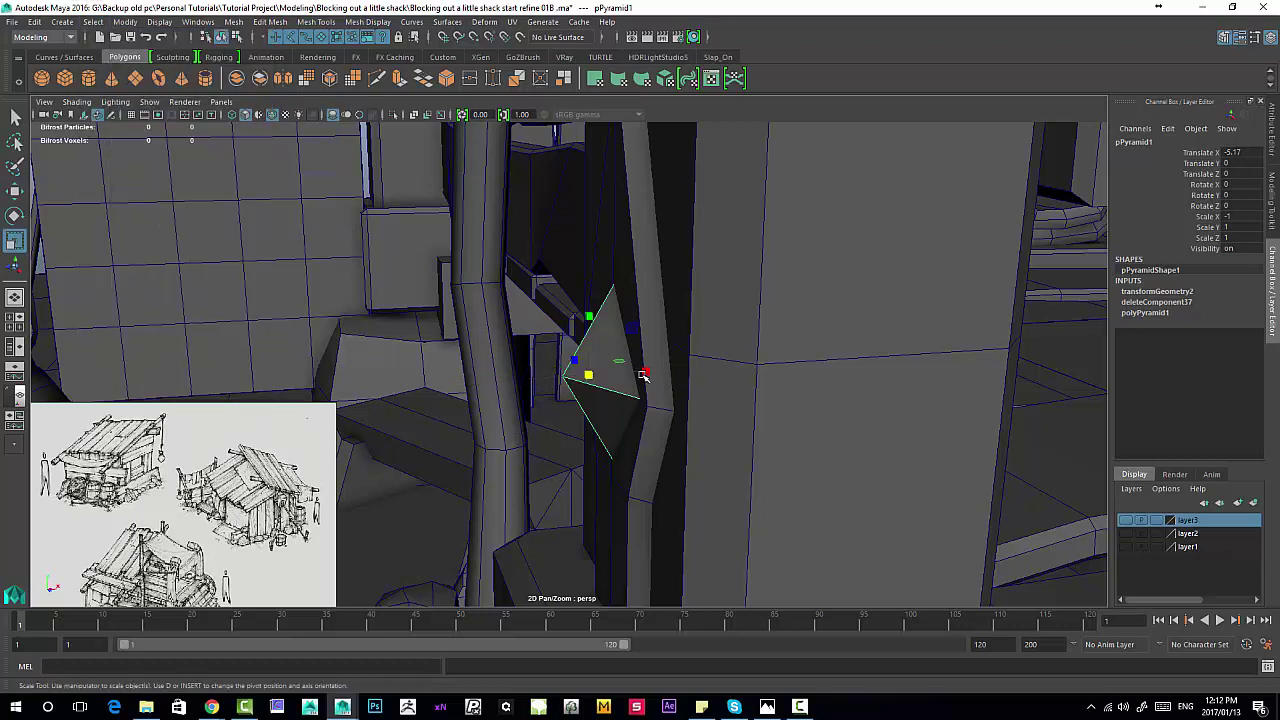
# Step: Scale the pyramid down uniformly to about 0.589 so it fits inside the post's spearhead-shaped ornament
pyautogui.moveTo(644, 376); pyautogui.dragTo(554, 402)
pyautogui.hotkey('ctrl', 'z')
pyautogui.press('w')
pyautogui.keyDown('alt'); pyautogui.moveTo(629, 365); pyautogui.dragTo(751, 347); pyautogui.keyUp('alt')
pyautogui.keyDown('alt'); pyautogui.moveTo(751, 347); pyautogui.dragTo(696, 506, button='right'); pyautogui.keyUp('alt')
pyautogui.press('r')
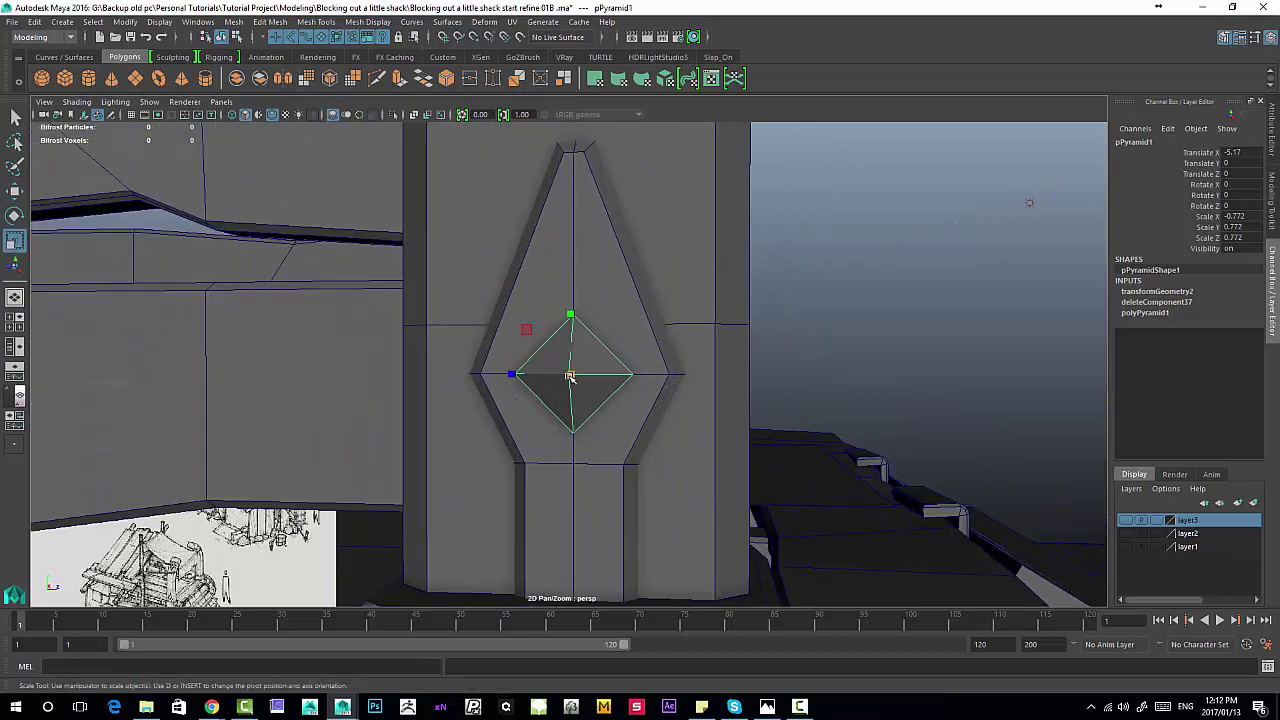
pyautogui.moveTo(576, 383); pyautogui.dragTo(625, 365)
# Step: Move the pyramid along X to a Translate X of about -4.657, against the ornament's face
pyautogui.press('w')
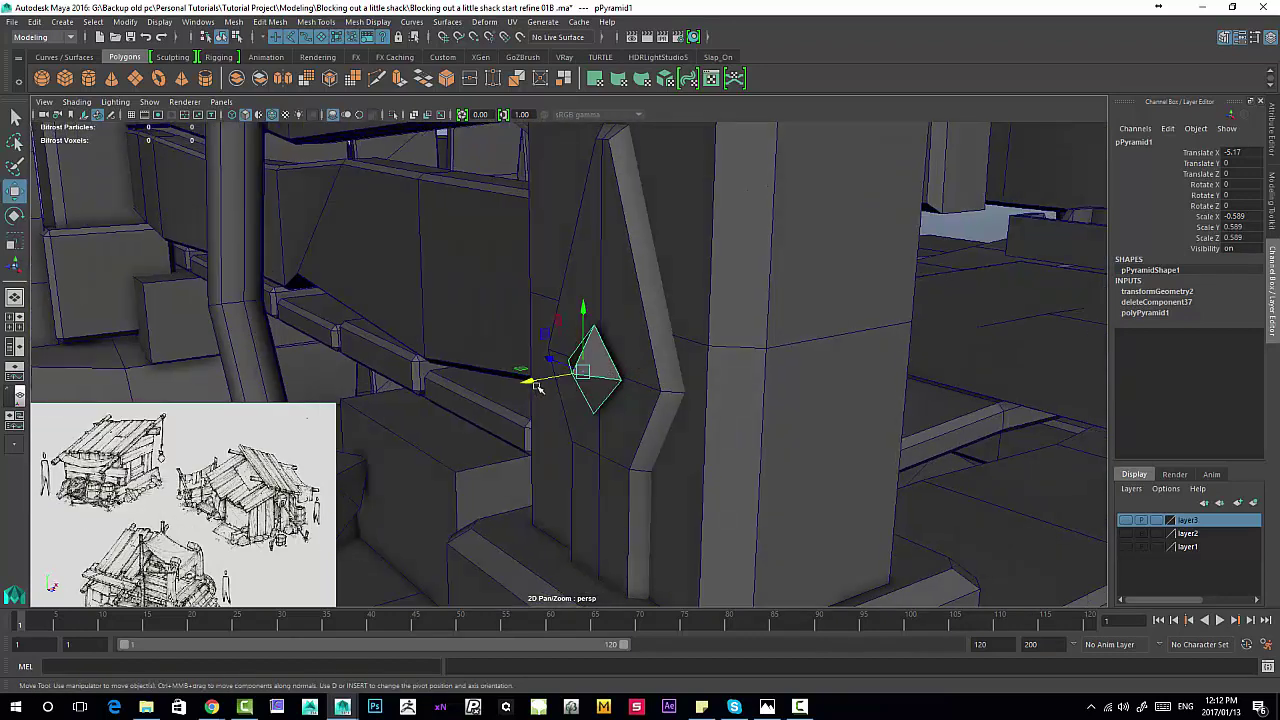
pyautogui.moveTo(537, 387); pyautogui.dragTo(528, 386)
pyautogui.keyDown('alt'); pyautogui.moveTo(757, 383); pyautogui.dragTo(470, 315, button='right'); pyautogui.keyUp('alt')
pyautogui.keyDown('alt'); pyautogui.moveTo(470, 315); pyautogui.dragTo(540, 345); pyautogui.keyUp('alt')
pyautogui.keyDown('alt'); pyautogui.moveTo(540, 345); pyautogui.dragTo(295, 265, button='right'); pyautogui.keyUp('alt')
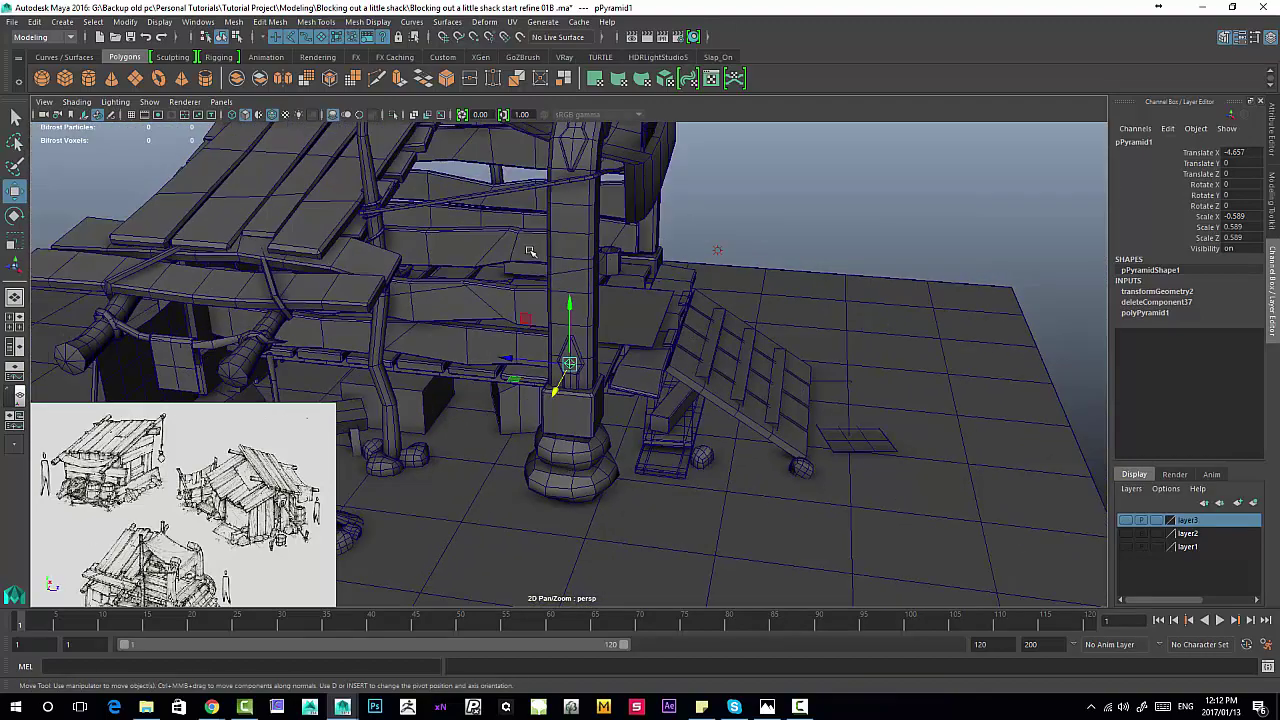
# Step: Duplicate the pyramid and raise the copy to the ornament at the post's top, at about Translate X 1.79 and Translate Y 123.18
pyautogui.keyDown('alt'); pyautogui.moveTo(530, 251); pyautogui.dragTo(535, 322); pyautogui.keyUp('alt')
pyautogui.hotkey('ctrl', 'd')
pyautogui.moveTo(547, 516); pyautogui.dragTo(553, 226)
pyautogui.keyDown('alt'); pyautogui.moveTo(595, 245); pyautogui.dragTo(577, 380); pyautogui.keyUp('alt')
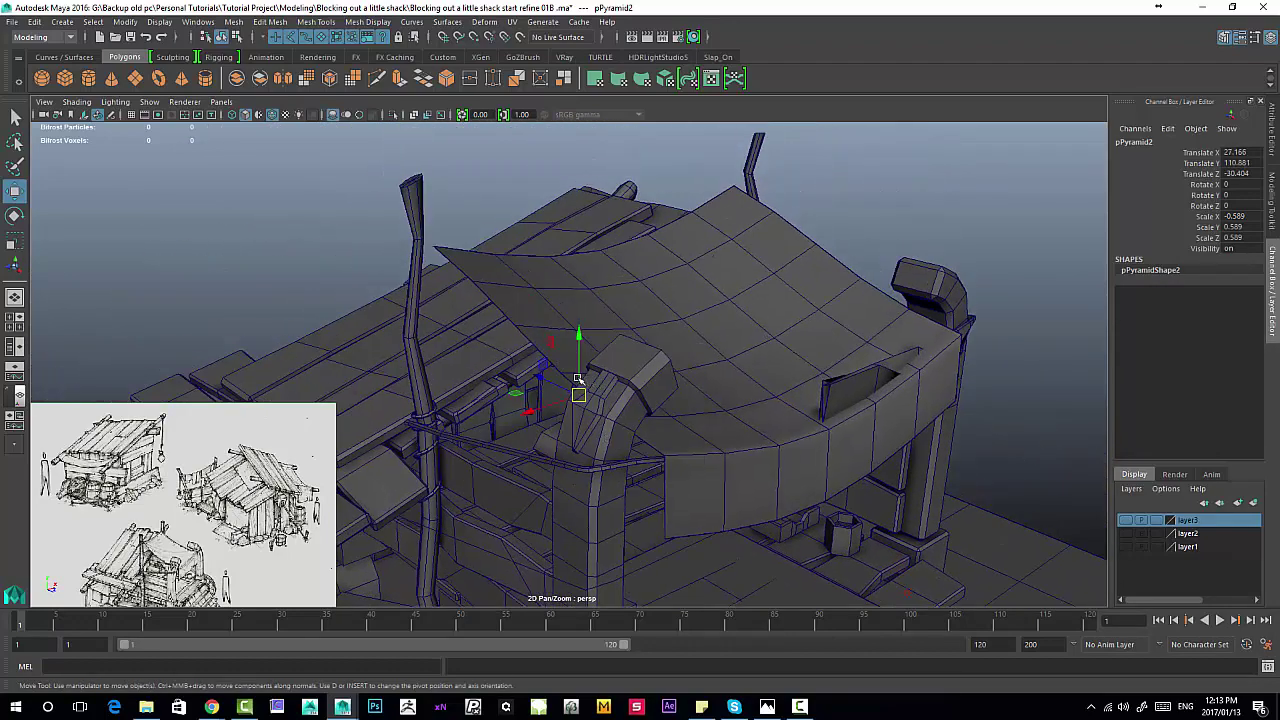
pyautogui.hotkey('ctrl', 'z')
pyautogui.keyDown('alt'); pyautogui.moveTo(560, 432); pyautogui.dragTo(492, 275, button='middle'); pyautogui.keyUp('alt')
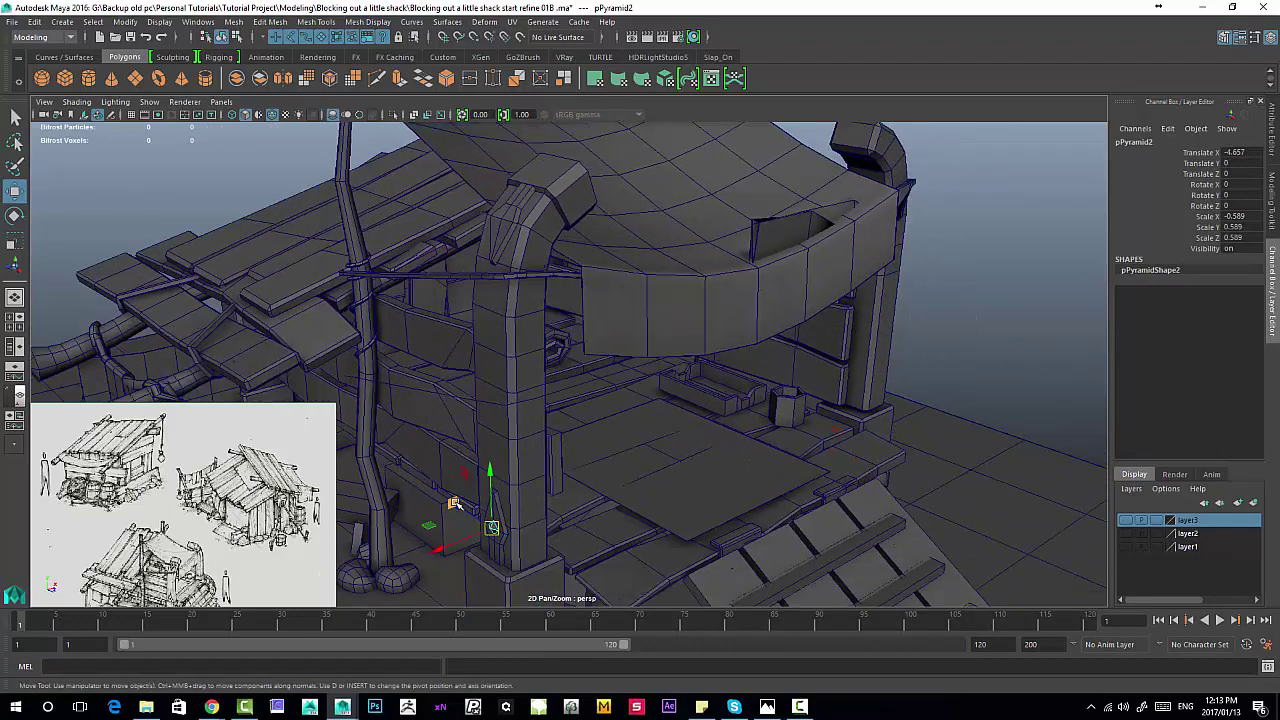
pyautogui.moveTo(451, 502); pyautogui.dragTo(453, 177)
pyautogui.press('f')
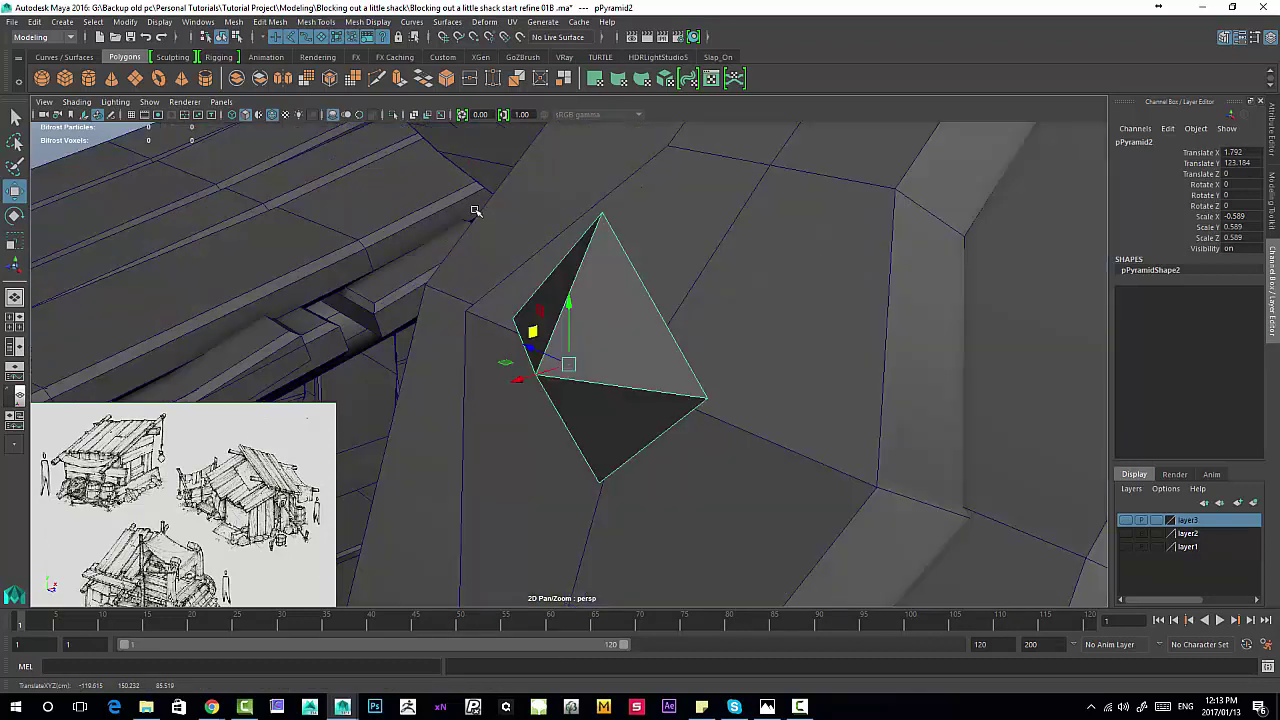
# Step: Rotate the copied pyramid to about -29 in Rotate Z and place it on the slanted face of the post's upper ornament
pyautogui.scroll(-2, 686, 368)
pyautogui.keyDown('alt'); pyautogui.moveTo(686, 368); pyautogui.dragTo(516, 322); pyautogui.keyUp('alt')
pyautogui.press('e')
pyautogui.moveTo(598, 310); pyautogui.dragTo(627, 334)
pyautogui.press('w')
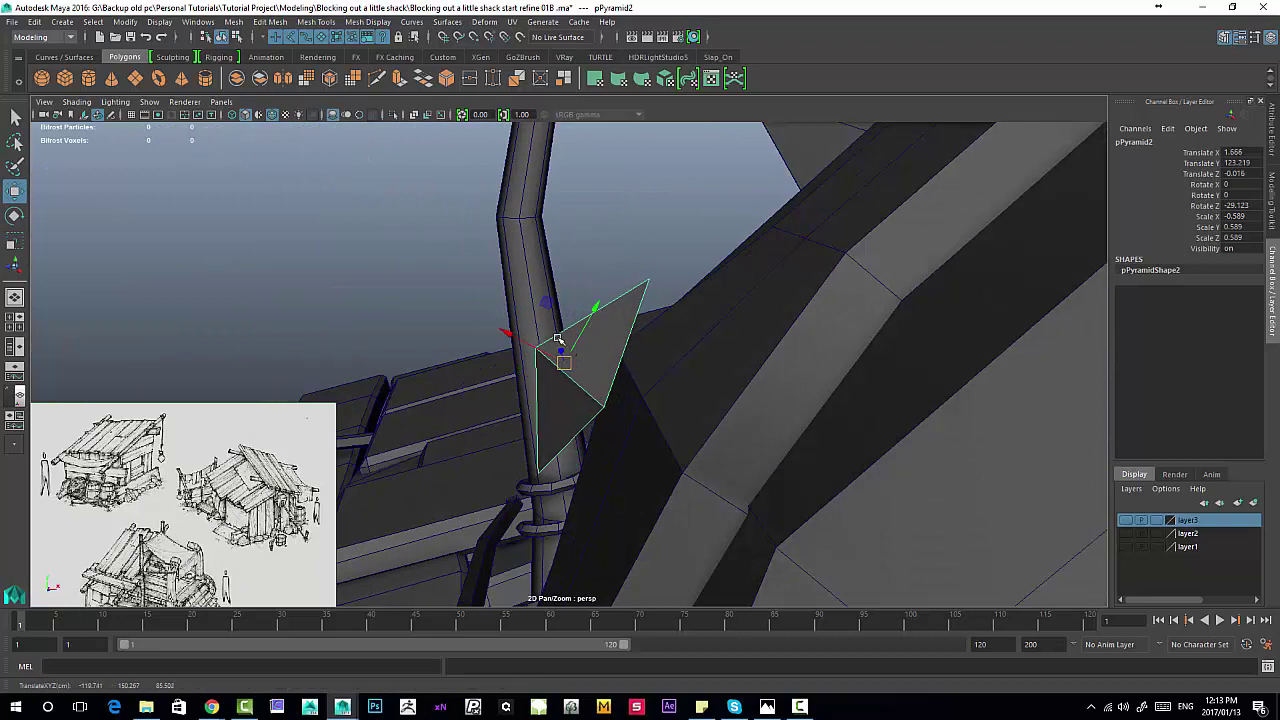
pyautogui.moveTo(553, 302); pyautogui.dragTo(634, 437)
pyautogui.scroll(2, 580, 372)
pyautogui.scroll(3, 600, 418)
pyautogui.keyDown('alt'); pyautogui.moveTo(546, 386); pyautogui.dragTo(572, 358); pyautogui.keyUp('alt')
# Step: Move the copied pyramid's upper and lower corner vertices inward to meet the bent post surface, and return to object selection
pyautogui.rightClick(446, 319)
pyautogui.moveTo(446, 319); pyautogui.dragTo(383, 320, button='right')
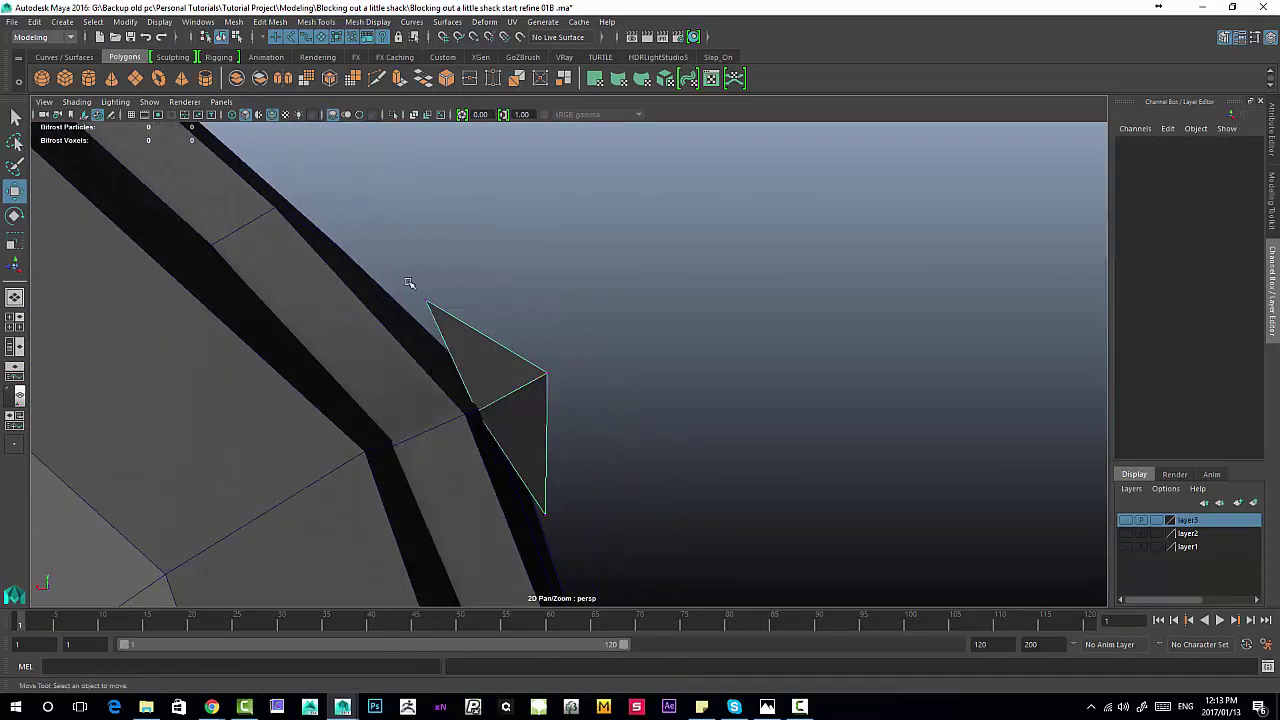
pyautogui.moveTo(411, 285); pyautogui.dragTo(444, 320)
pyautogui.keyDown('shift'); pyautogui.moveTo(509, 526); pyautogui.dragTo(592, 476); pyautogui.keyUp('shift')
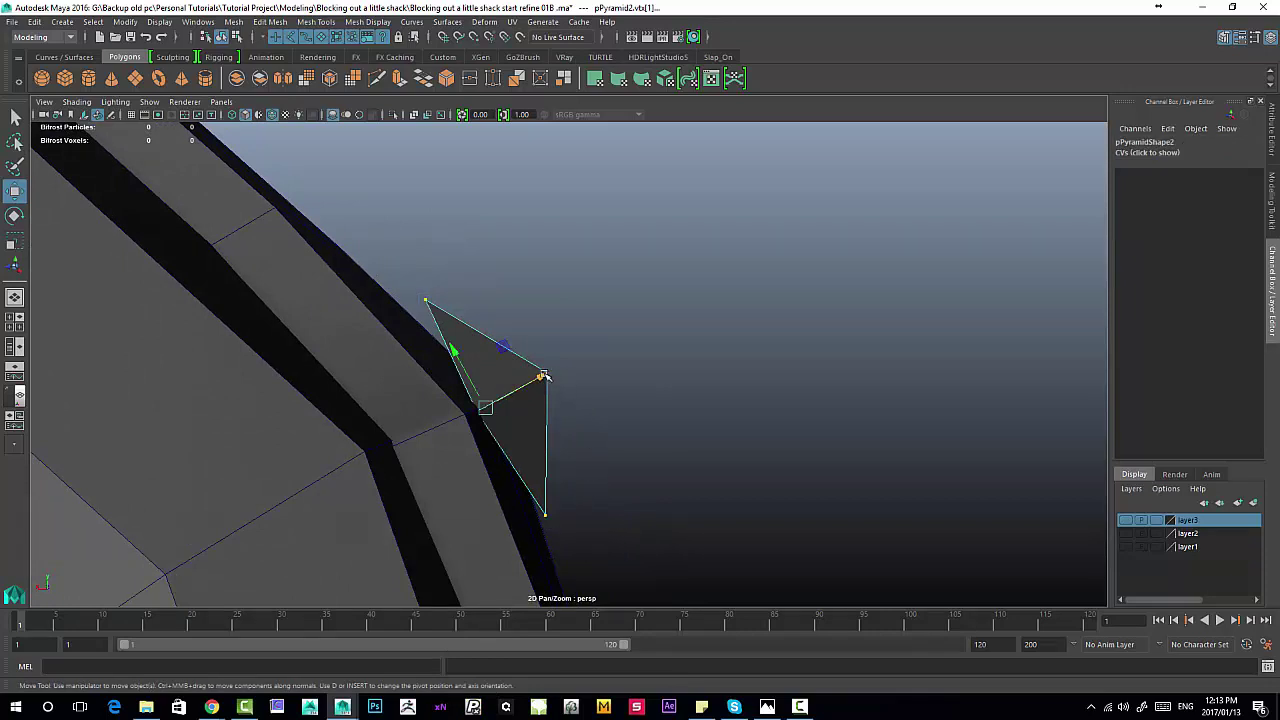
pyautogui.moveTo(543, 376); pyautogui.dragTo(520, 375)
pyautogui.moveTo(380, 287); pyautogui.dragTo(462, 280)
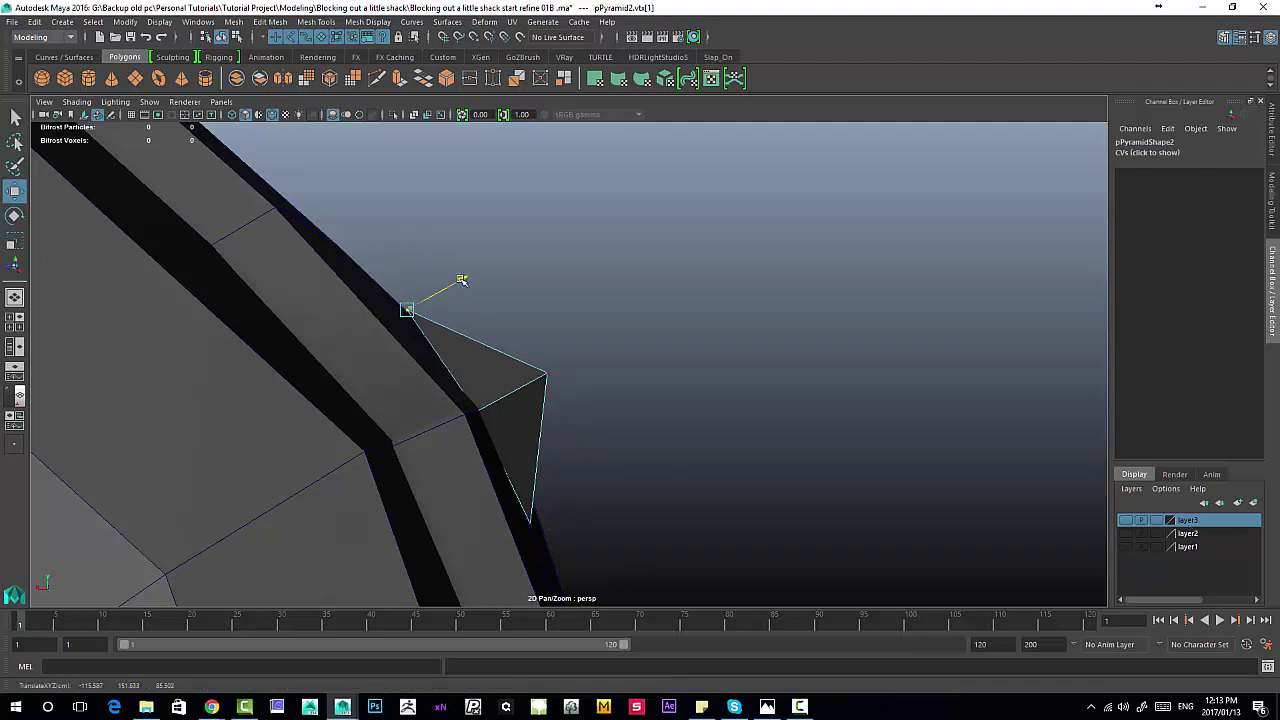
pyautogui.moveTo(546, 318)
pyautogui.keyDown('alt'); pyautogui.mouseDown()
pyautogui.moveTo(397, 334)
pyautogui.moveTo(480, 320)
pyautogui.moveTo(626, 379)
pyautogui.moveTo(600, 320)
pyautogui.moveTo(543, 263)
pyautogui.moveTo(620, 290)
pyautogui.moveTo(690, 268)
pyautogui.moveTo(766, 320)
pyautogui.moveTo(194, 297)
pyautogui.moveTo(696, 388)
pyautogui.moveTo(600, 325)
pyautogui.mouseUp(); pyautogui.keyUp('alt')
pyautogui.press('F8')
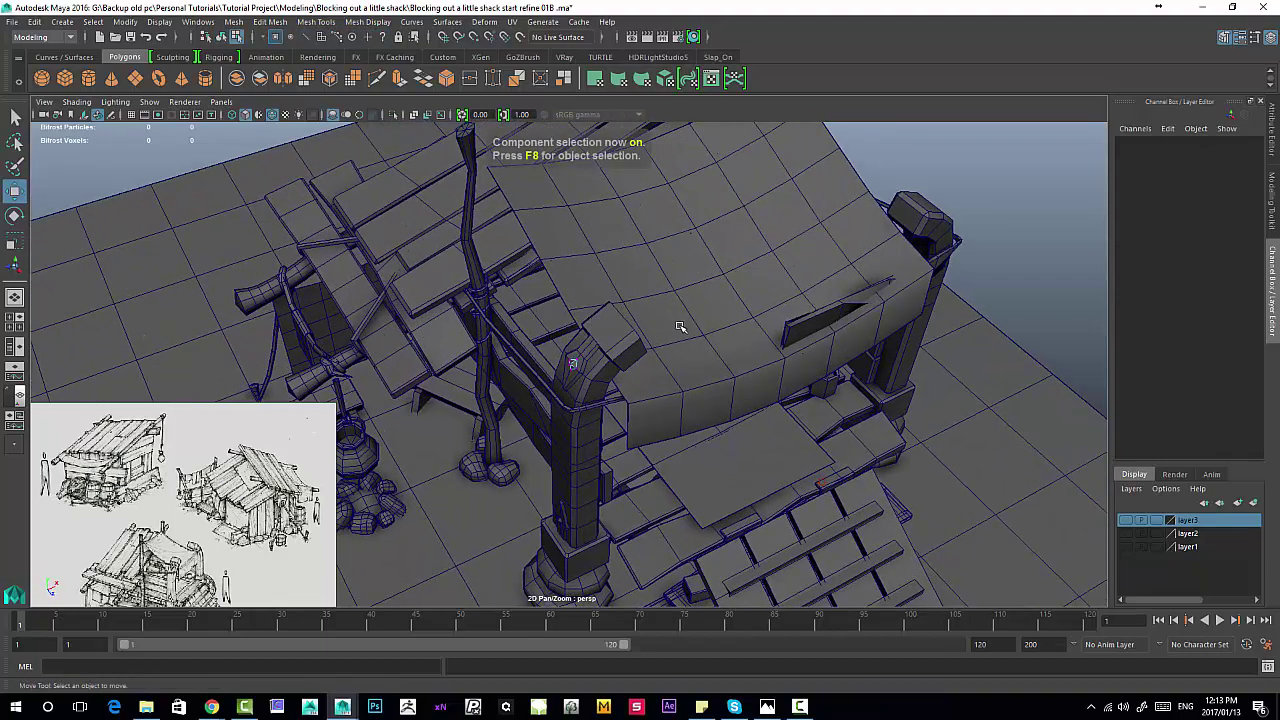
pyautogui.press('F8')
# Step: Raise the reference sketch image plane by changing its Offset Y to -0.13
pyautogui.keyDown('alt'); pyautogui.moveTo(623, 241); pyautogui.dragTo(726, 356); pyautogui.keyUp('alt')
pyautogui.click(908, 219)
pyautogui.keyDown('alt'); pyautogui.moveTo(787, 278); pyautogui.dragTo(629, 232); pyautogui.keyUp('alt')
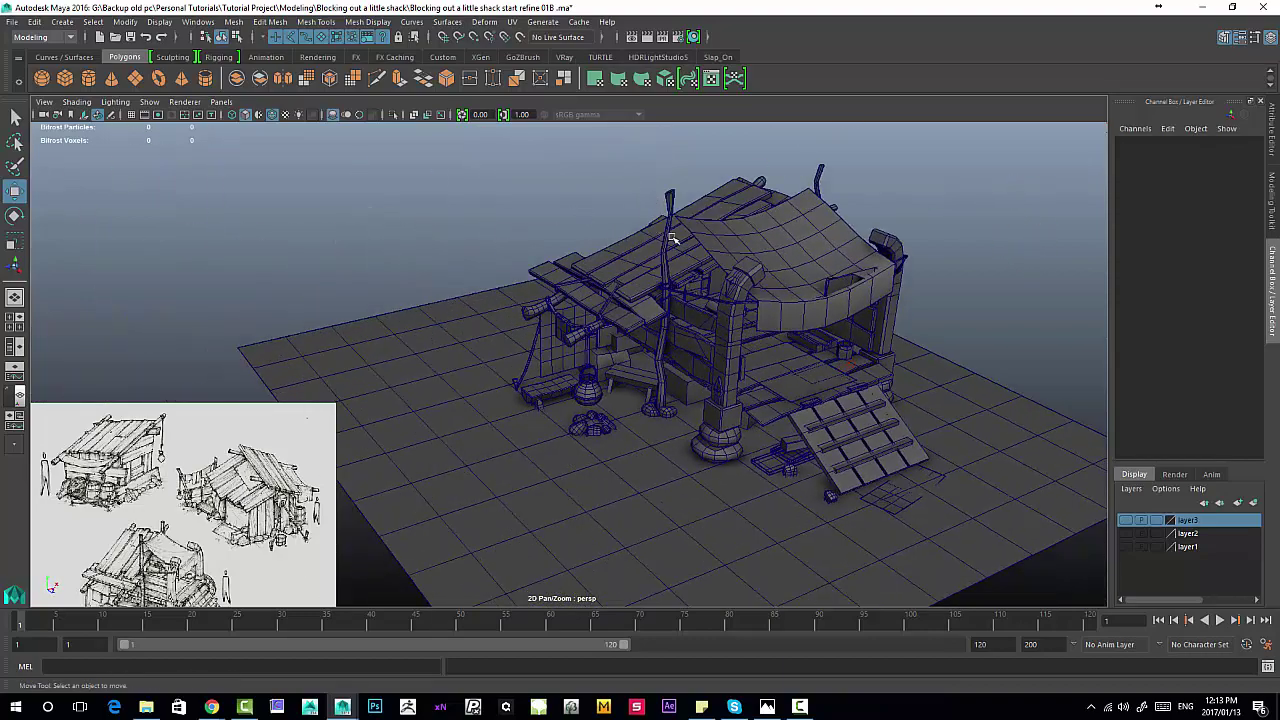
pyautogui.keyDown('alt'); pyautogui.moveTo(680, 280); pyautogui.dragTo(670, 200, button='middle'); pyautogui.keyUp('alt')
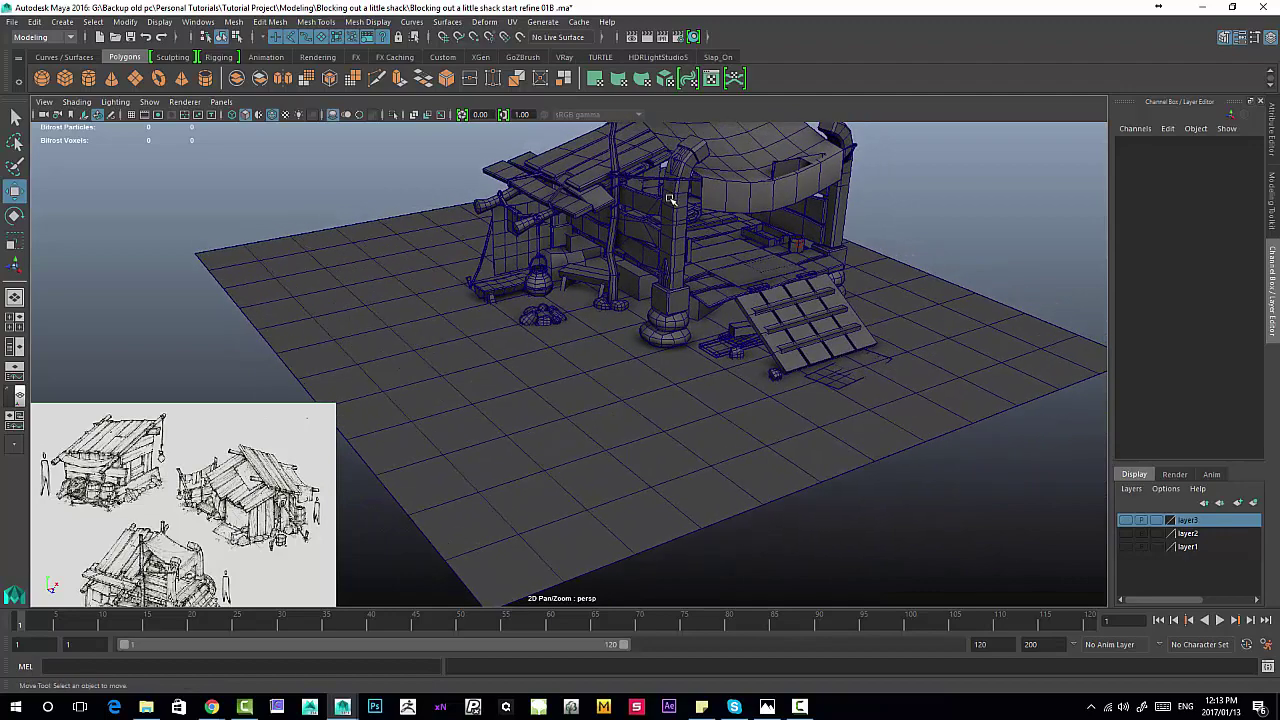
pyautogui.click(194, 479)
pyautogui.keyDown('alt'); pyautogui.moveTo(268, 446); pyautogui.dragTo(274, 391, button='middle'); pyautogui.keyUp('alt')
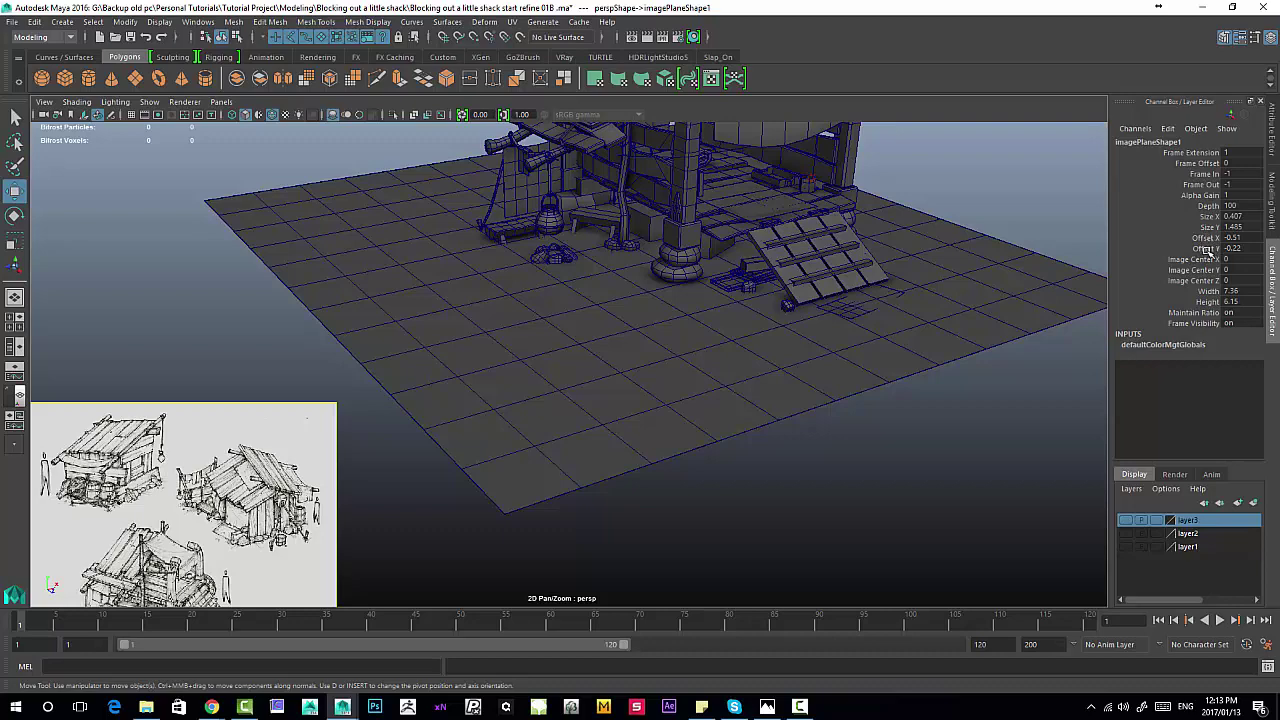
pyautogui.click(1208, 249)
pyautogui.moveTo(531, 391); pyautogui.dragTo(542, 376, button='middle')
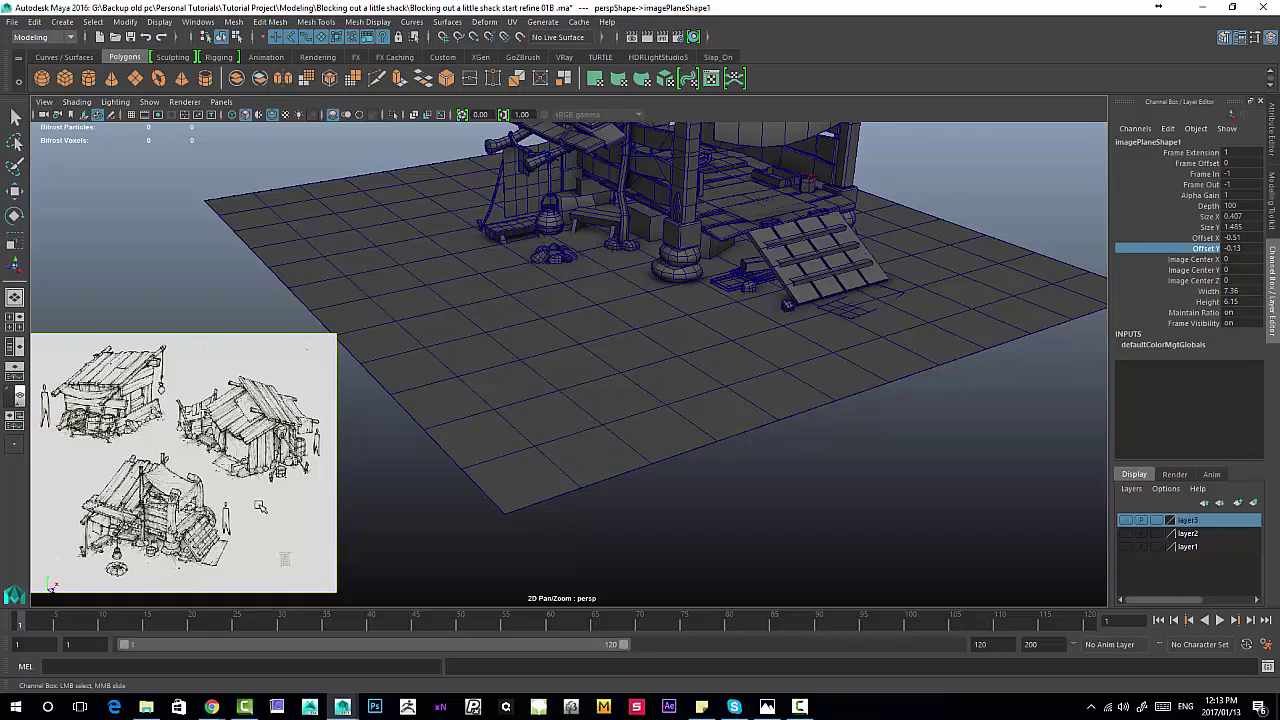
# Step: Make layer2 visible in the scene
pyautogui.keyDown('alt'); pyautogui.moveTo(699, 224); pyautogui.dragTo(690, 301); pyautogui.keyUp('alt')
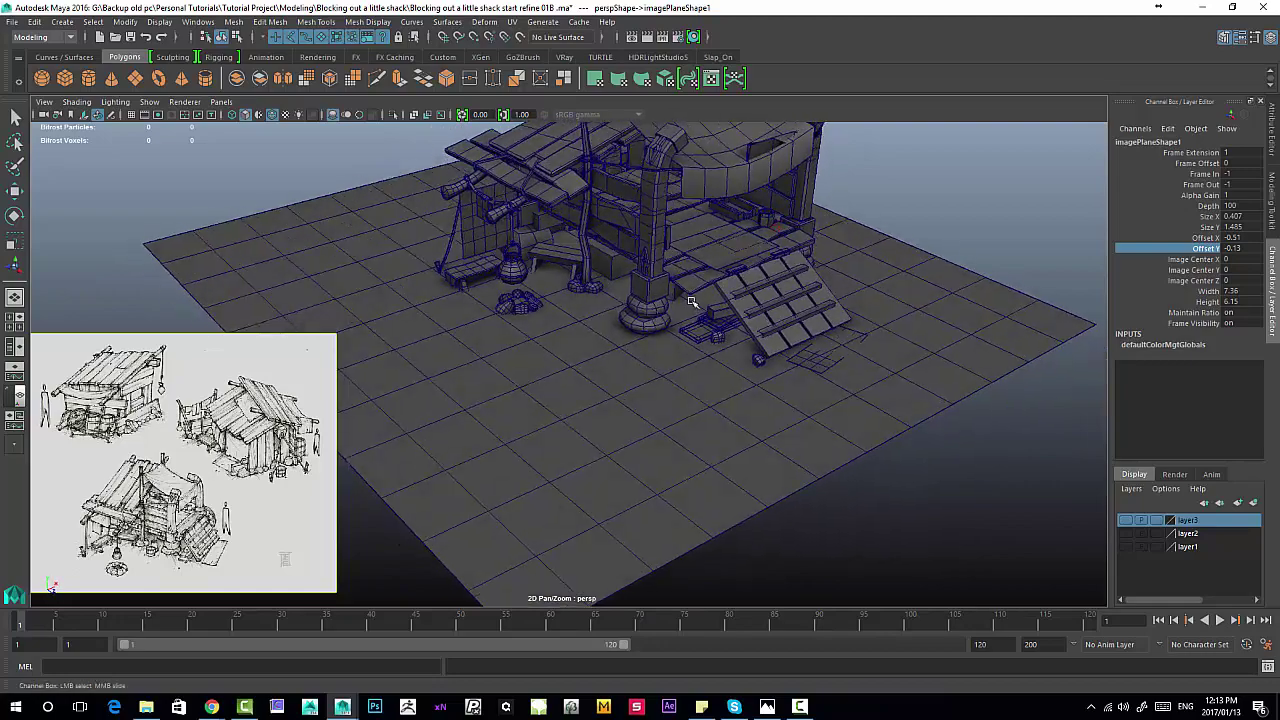
pyautogui.click(1126, 534)
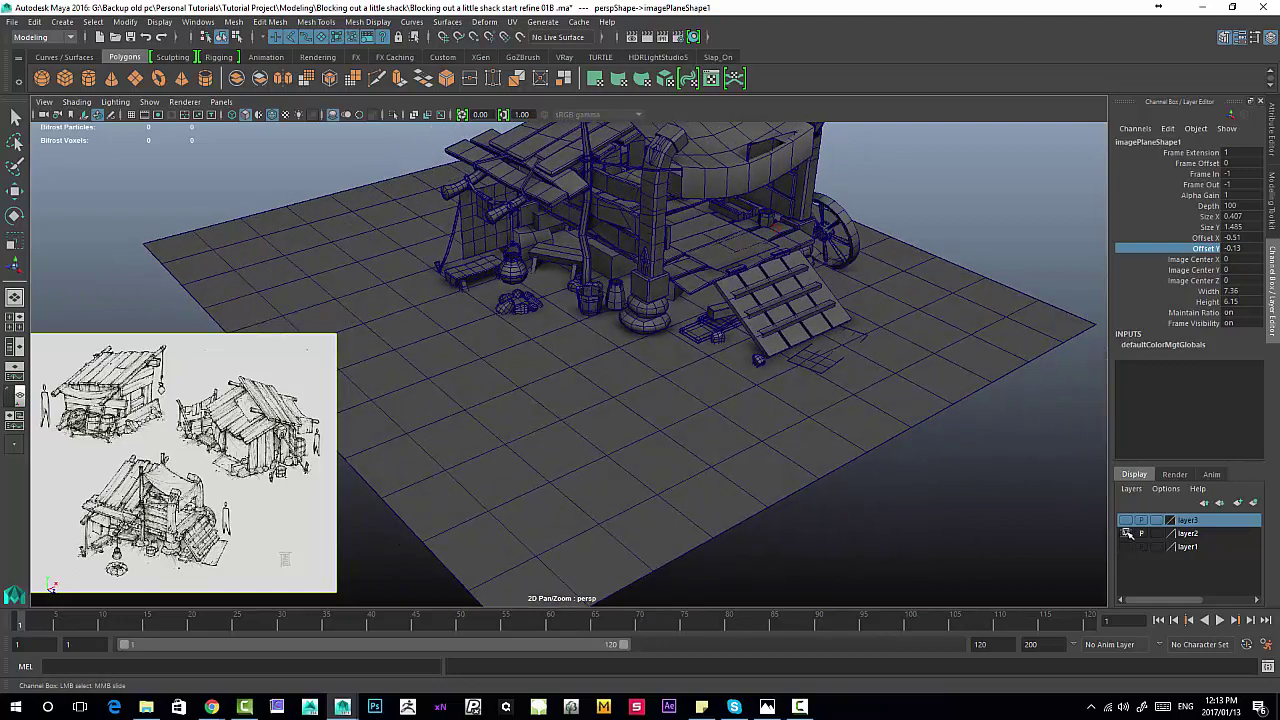
# Step: Examine the bucket and the vase standing beside the base of the front post
pyautogui.keyDown('alt'); pyautogui.moveTo(906, 404); pyautogui.dragTo(717, 323); pyautogui.keyUp('alt')
pyautogui.keyDown('alt'); pyautogui.moveTo(717, 323); pyautogui.dragTo(717, 466, button='right'); pyautogui.keyUp('alt')
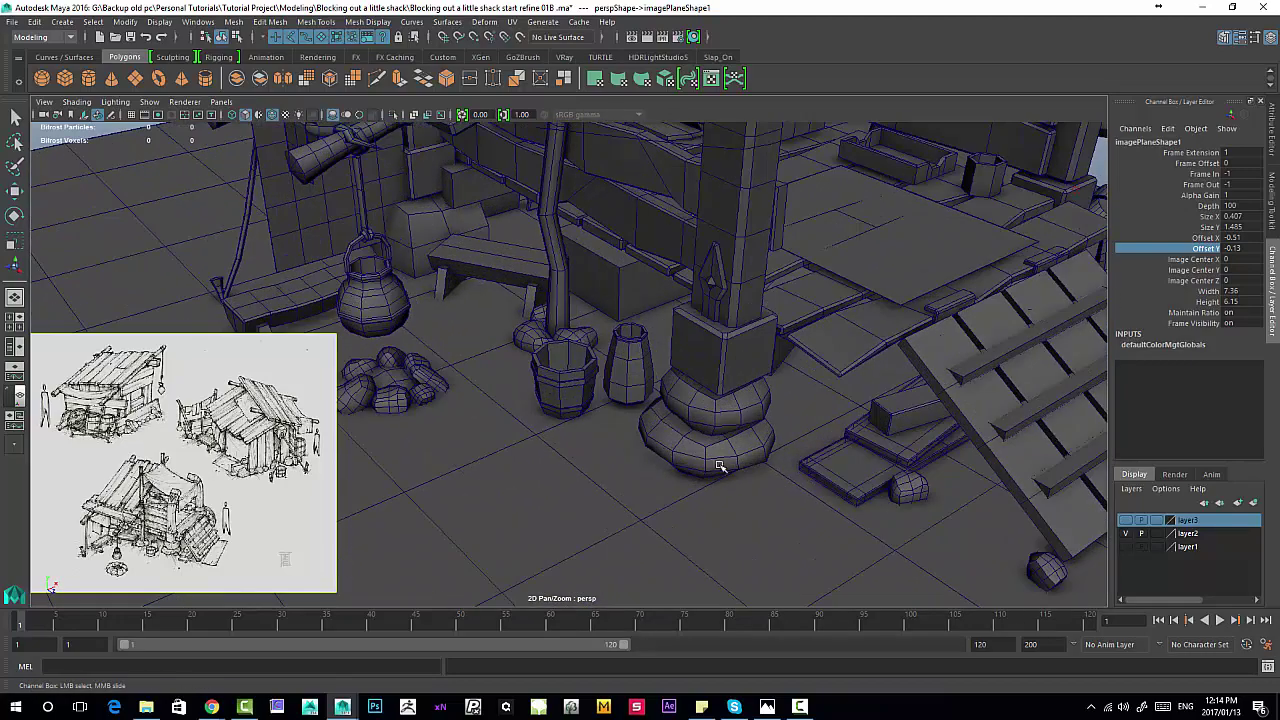
pyautogui.keyDown('alt'); pyautogui.moveTo(717, 466); pyautogui.dragTo(543, 451); pyautogui.keyUp('alt')
pyautogui.keyDown('alt'); pyautogui.moveTo(543, 451); pyautogui.dragTo(589, 416, button='right'); pyautogui.keyUp('alt')
pyautogui.keyDown('alt'); pyautogui.moveTo(589, 416); pyautogui.dragTo(441, 304, button='middle'); pyautogui.keyUp('alt')
pyautogui.keyDown('alt'); pyautogui.moveTo(477, 402); pyautogui.dragTo(637, 537, button='right'); pyautogui.keyUp('alt')
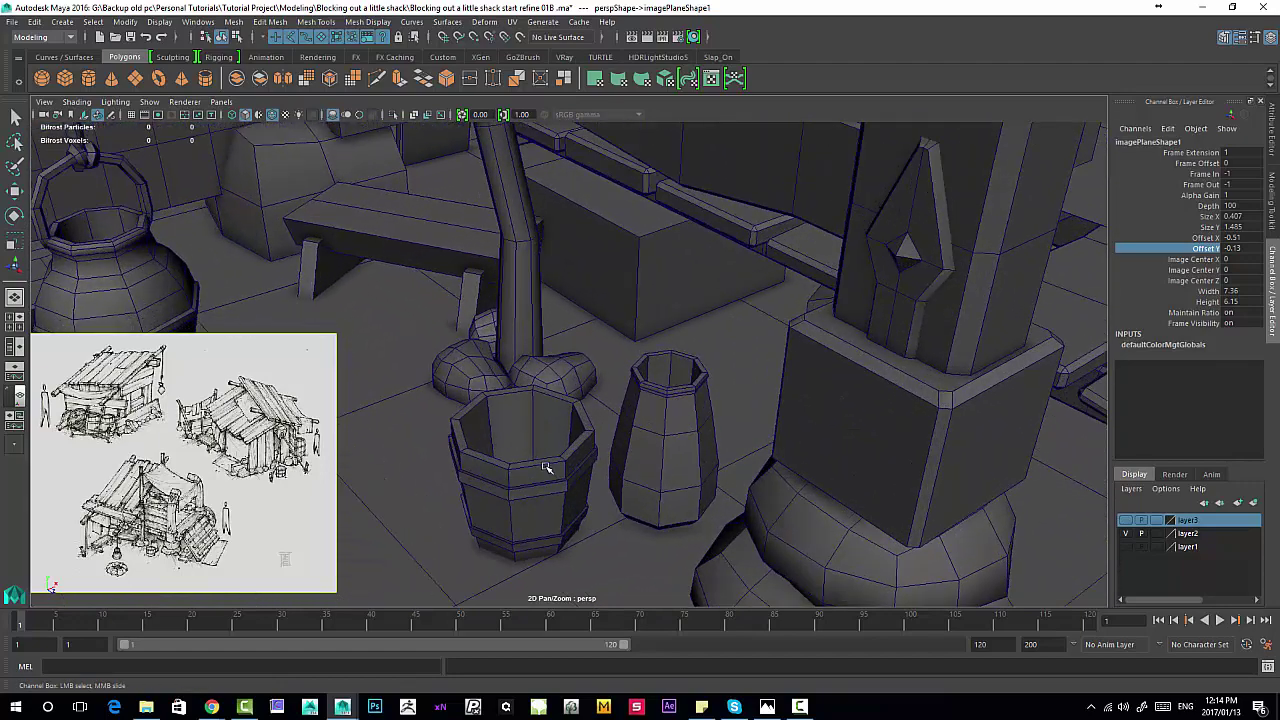
pyautogui.click(548, 466)
pyautogui.click(686, 437)
pyautogui.click(553, 416)
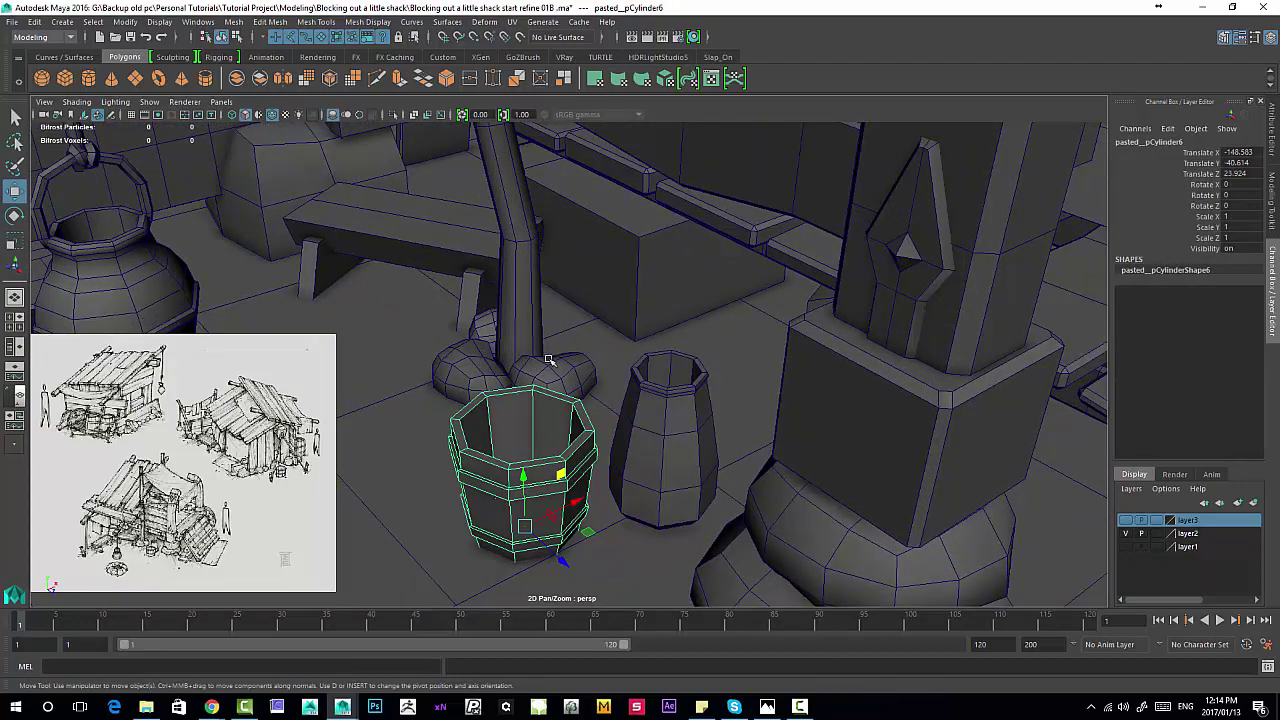
pyautogui.keyDown('alt'); pyautogui.moveTo(668, 394); pyautogui.dragTo(600, 266, button='middle'); pyautogui.keyUp('alt')
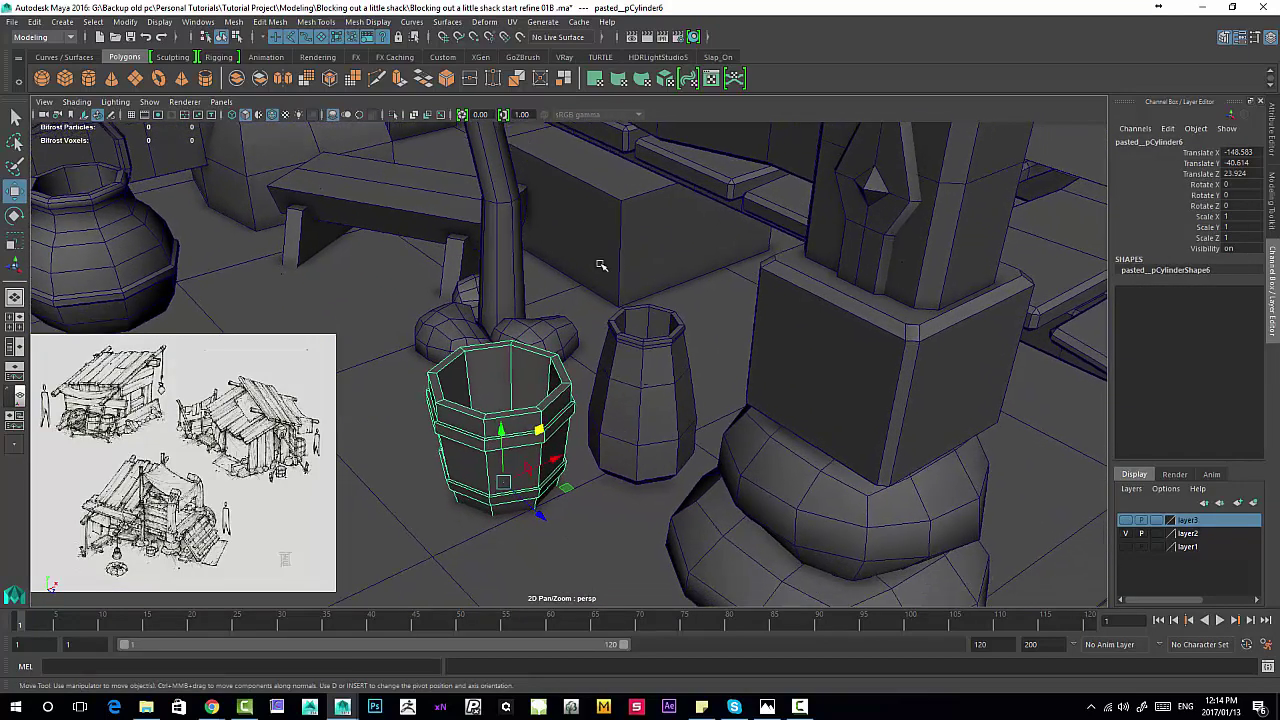
pyautogui.moveTo(620, 363)
pyautogui.keyDown('alt'); pyautogui.mouseDown(button='middle')
pyautogui.moveTo(600, 334)
pyautogui.moveTo(550, 380)
pyautogui.mouseUp(button='middle'); pyautogui.keyUp('alt')
pyautogui.click(625, 420)
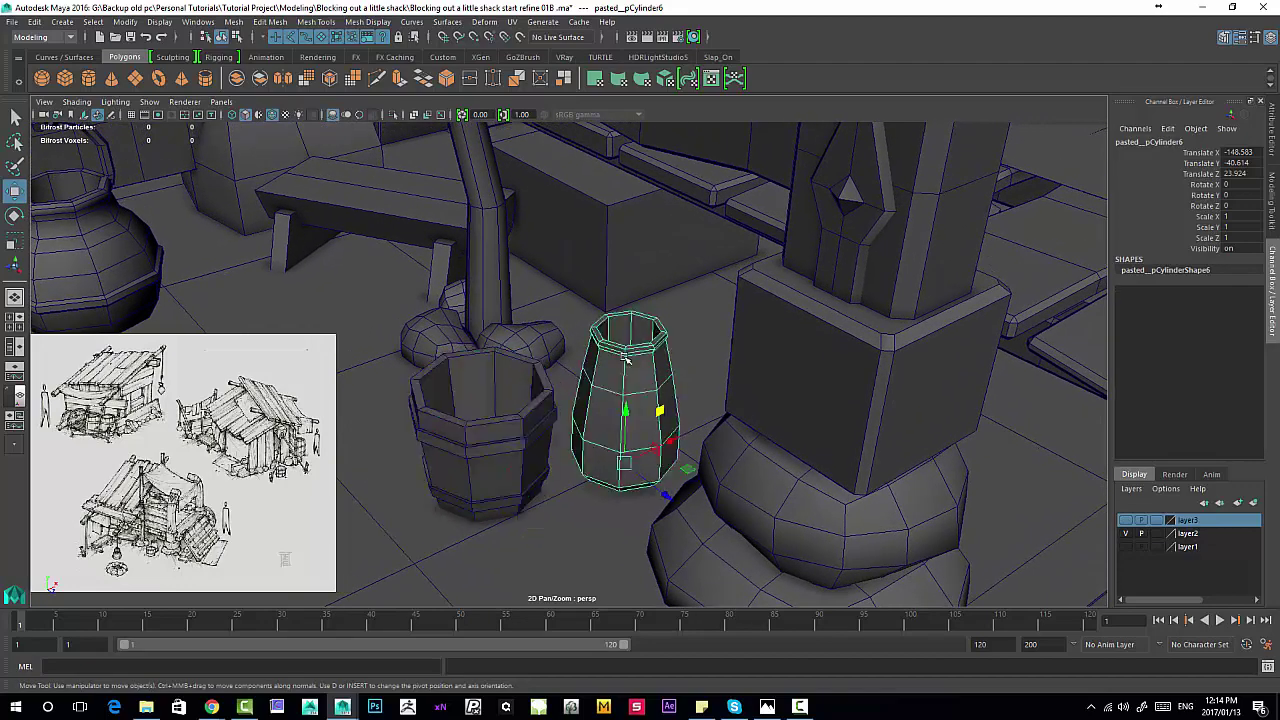
# Step: Examine the rim and body of the vase beside the bucket from close range and several angles
pyautogui.keyDown('alt'); pyautogui.moveTo(625, 420); pyautogui.dragTo(600, 485); pyautogui.keyUp('alt')
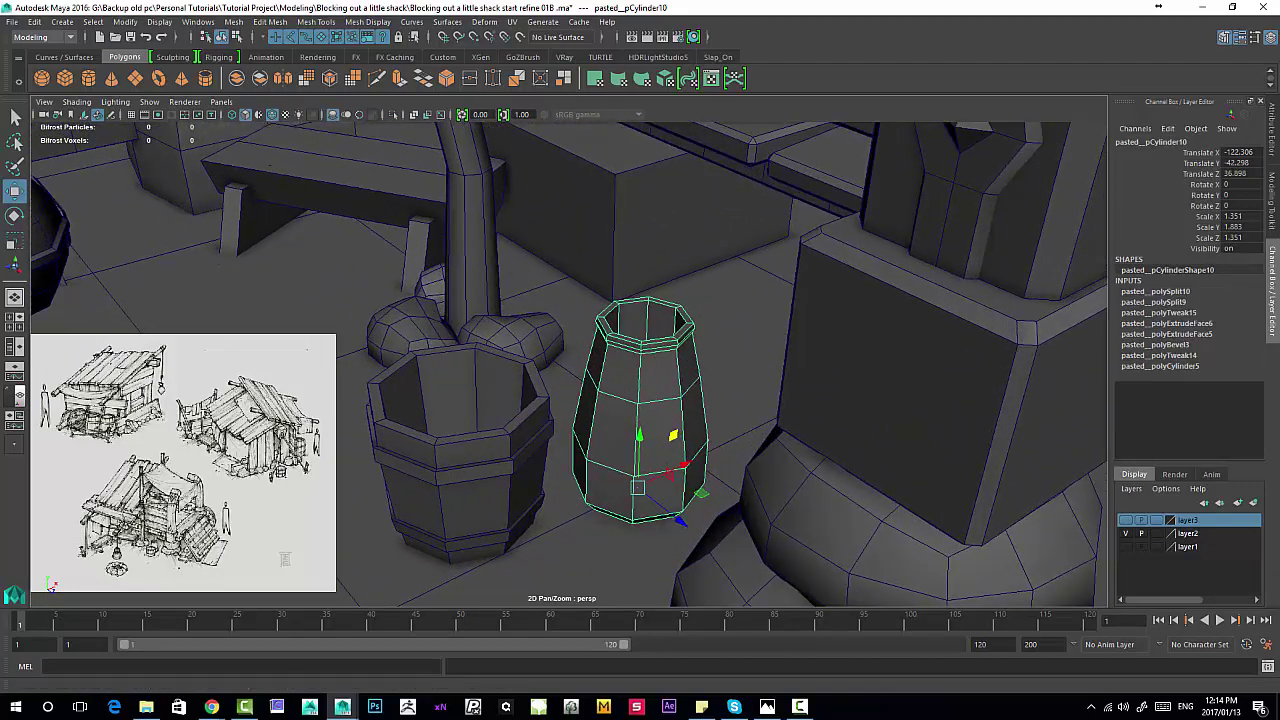
pyautogui.keyDown('alt'); pyautogui.moveTo(598, 408); pyautogui.dragTo(695, 380, button='right'); pyautogui.keyUp('alt')
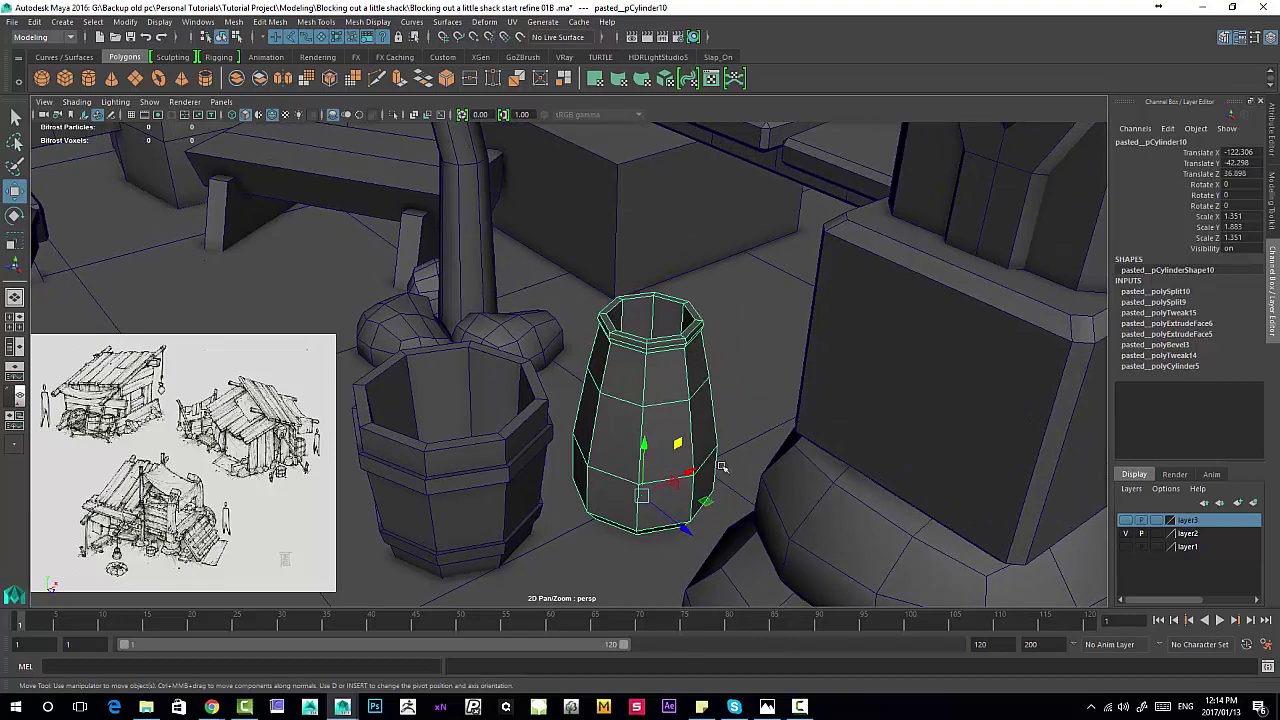
pyautogui.keyDown('alt'); pyautogui.moveTo(657, 465); pyautogui.dragTo(558, 474); pyautogui.keyUp('alt')
pyautogui.keyDown('alt'); pyautogui.moveTo(466, 442); pyautogui.dragTo(527, 422); pyautogui.keyUp('alt')
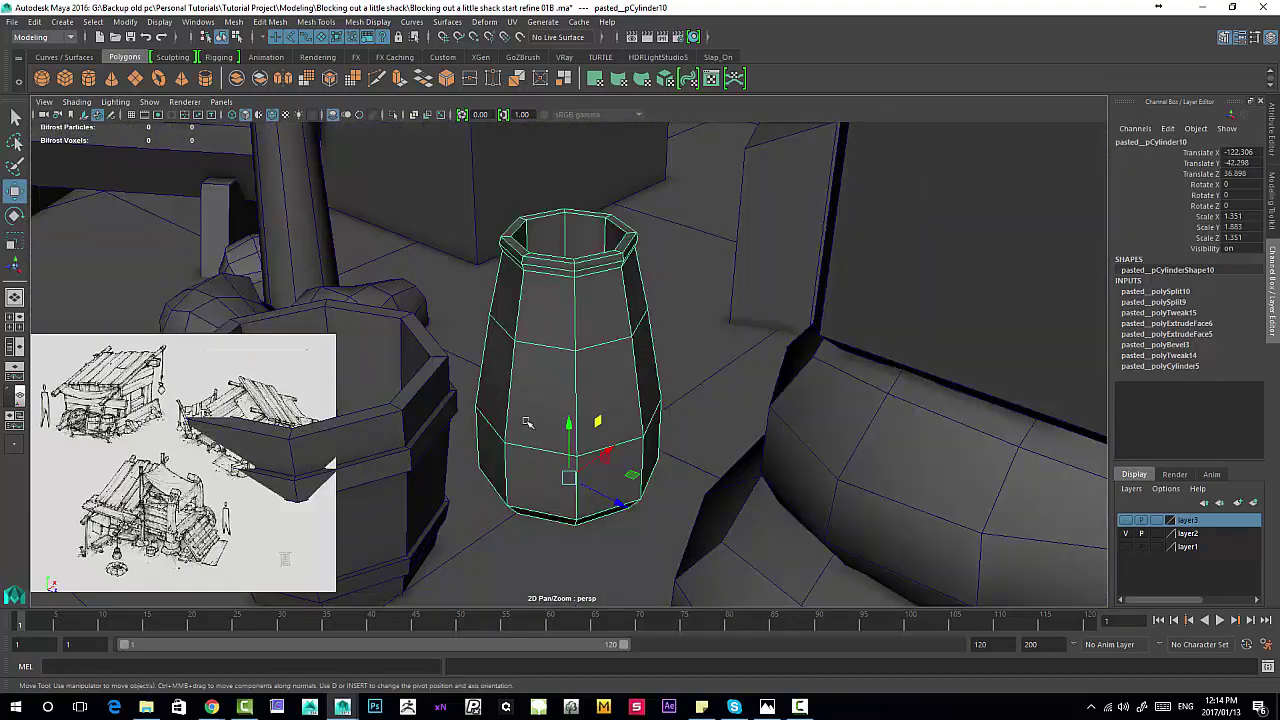
pyautogui.keyDown('alt'); pyautogui.moveTo(600, 270); pyautogui.dragTo(554, 303); pyautogui.keyUp('alt')
pyautogui.keyDown('alt'); pyautogui.moveTo(591, 343); pyautogui.dragTo(526, 297); pyautogui.keyUp('alt')
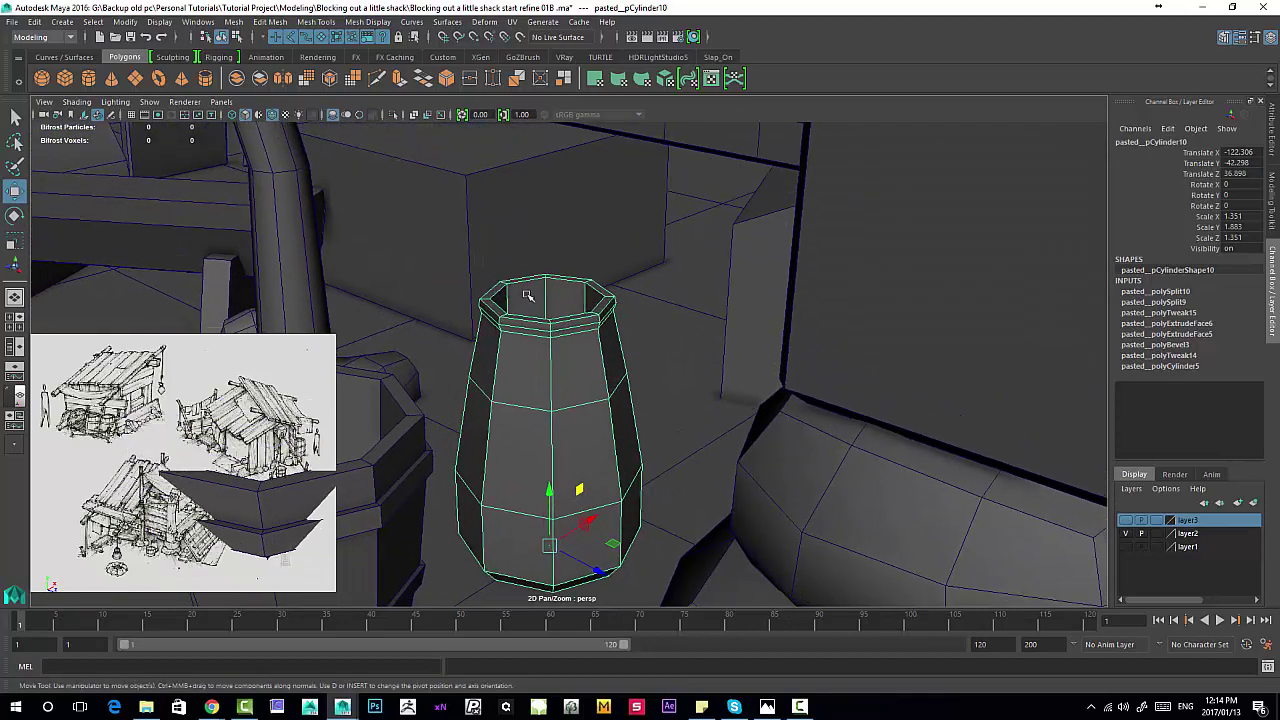
pyautogui.keyDown('alt'); pyautogui.moveTo(526, 297); pyautogui.dragTo(609, 367, button='right'); pyautogui.keyUp('alt')
pyautogui.click(563, 383)
pyautogui.click(605, 377)
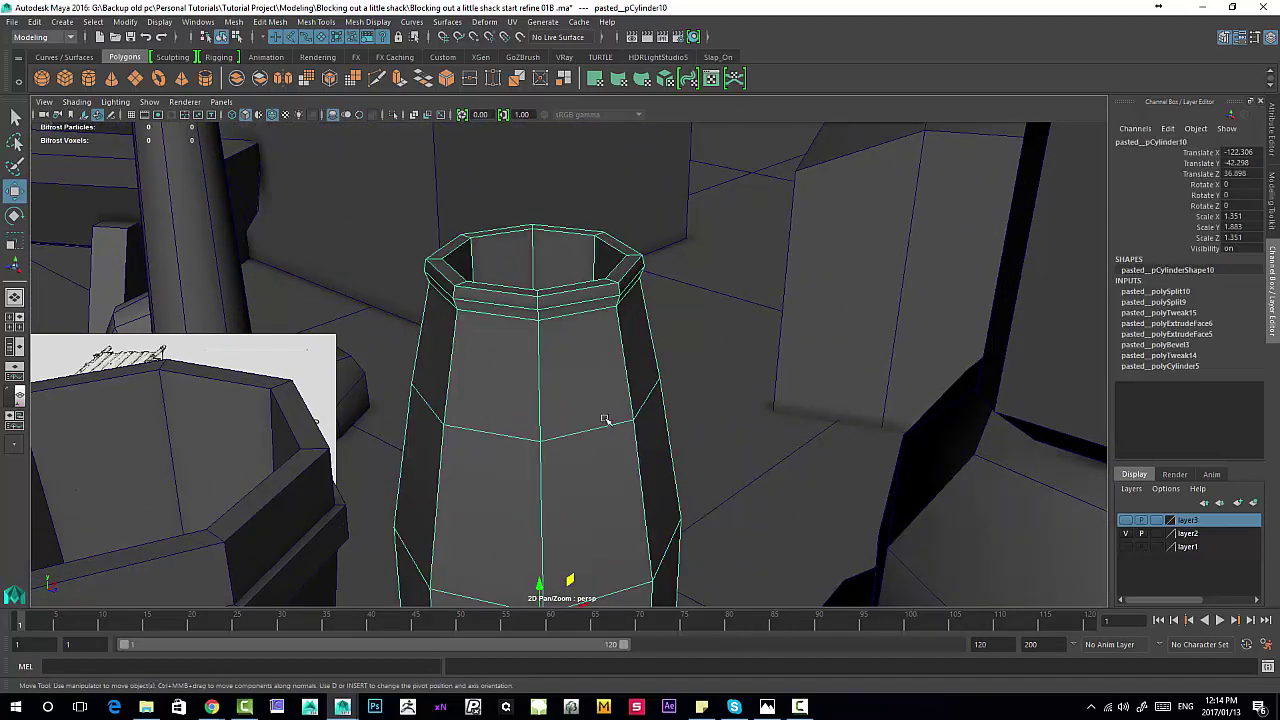
pyautogui.keyDown('alt'); pyautogui.moveTo(594, 470); pyautogui.dragTo(436, 396, button='right'); pyautogui.keyUp('alt')
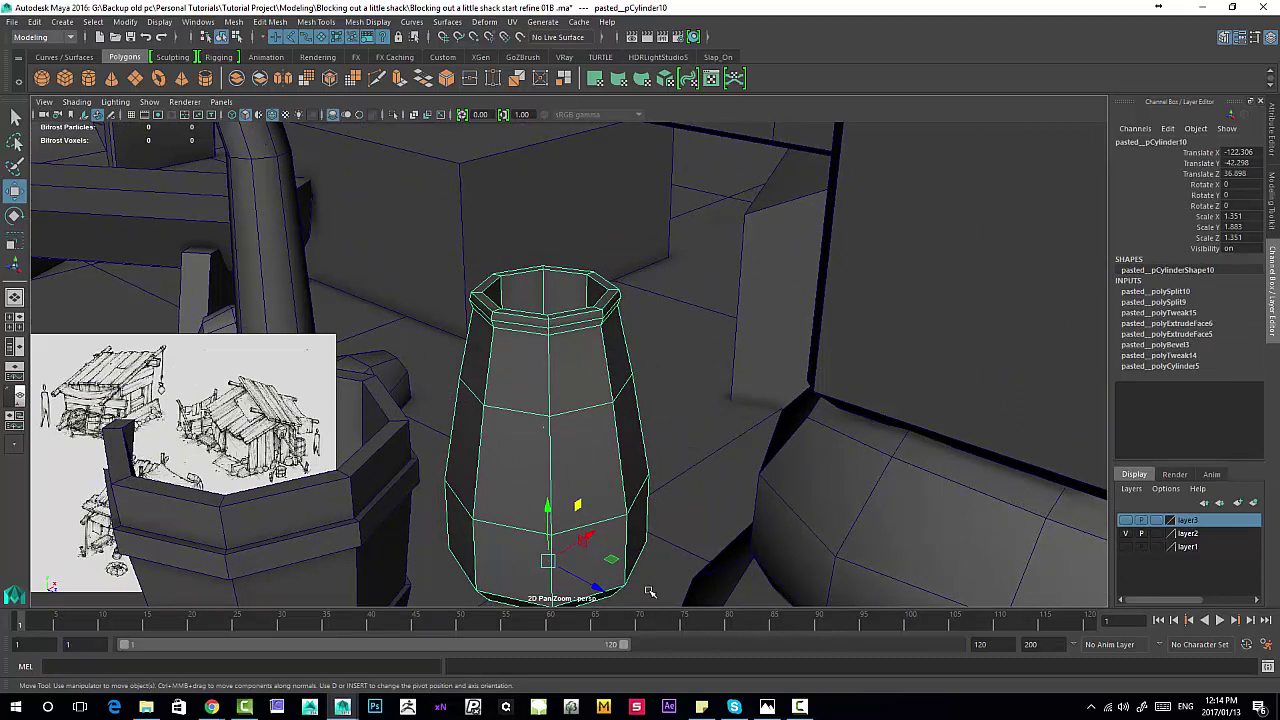
pyautogui.keyDown('alt'); pyautogui.moveTo(617, 394); pyautogui.dragTo(546, 342, button='right'); pyautogui.keyUp('alt')
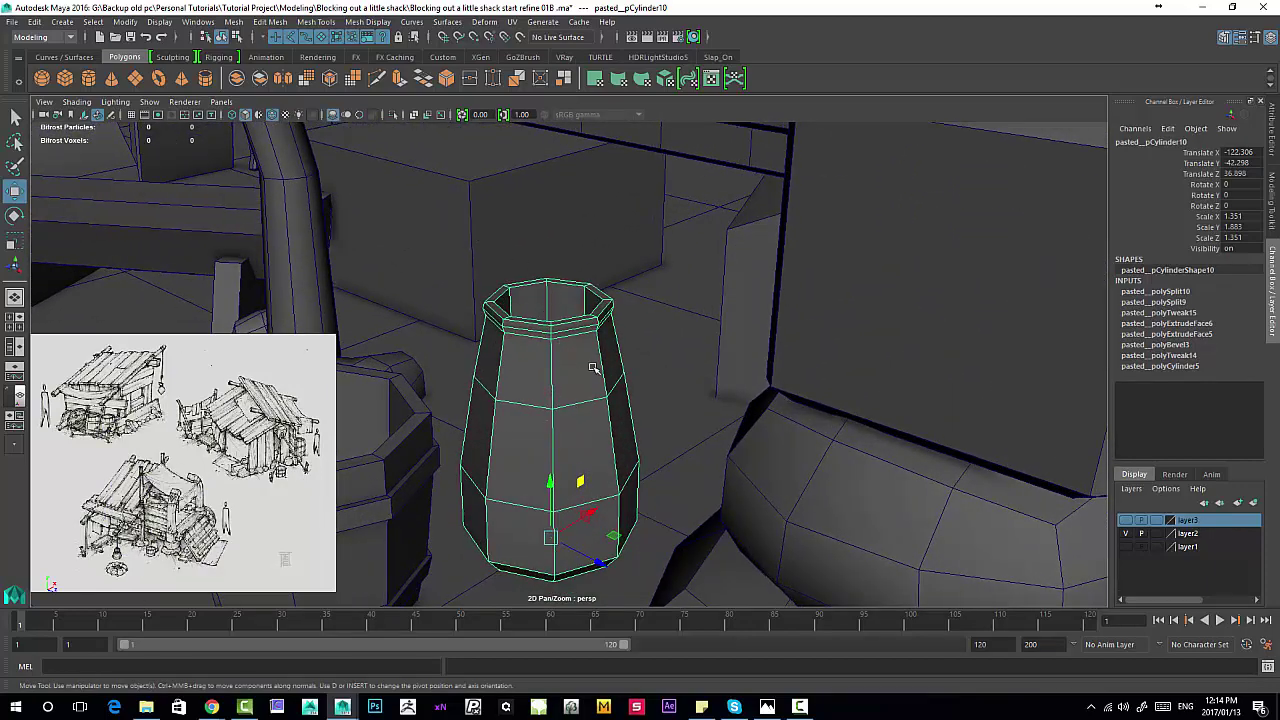
# Step: Move the vase along the X axis to -410.238, onto the open ground away from the shack, and deselect it
pyautogui.keyDown('alt'); pyautogui.moveTo(598, 324); pyautogui.dragTo(206, 310, button='right'); pyautogui.keyUp('alt')
pyautogui.keyDown('alt'); pyautogui.moveTo(642, 322); pyautogui.dragTo(514, 360, button='right'); pyautogui.keyUp('alt')
pyautogui.keyDown('alt'); pyautogui.moveTo(514, 360); pyautogui.dragTo(470, 366); pyautogui.keyUp('alt')
pyautogui.keyDown('alt'); pyautogui.moveTo(626, 378); pyautogui.dragTo(756, 347, button='middle'); pyautogui.keyUp('alt')
pyautogui.moveTo(754, 347); pyautogui.dragTo(580, 381)
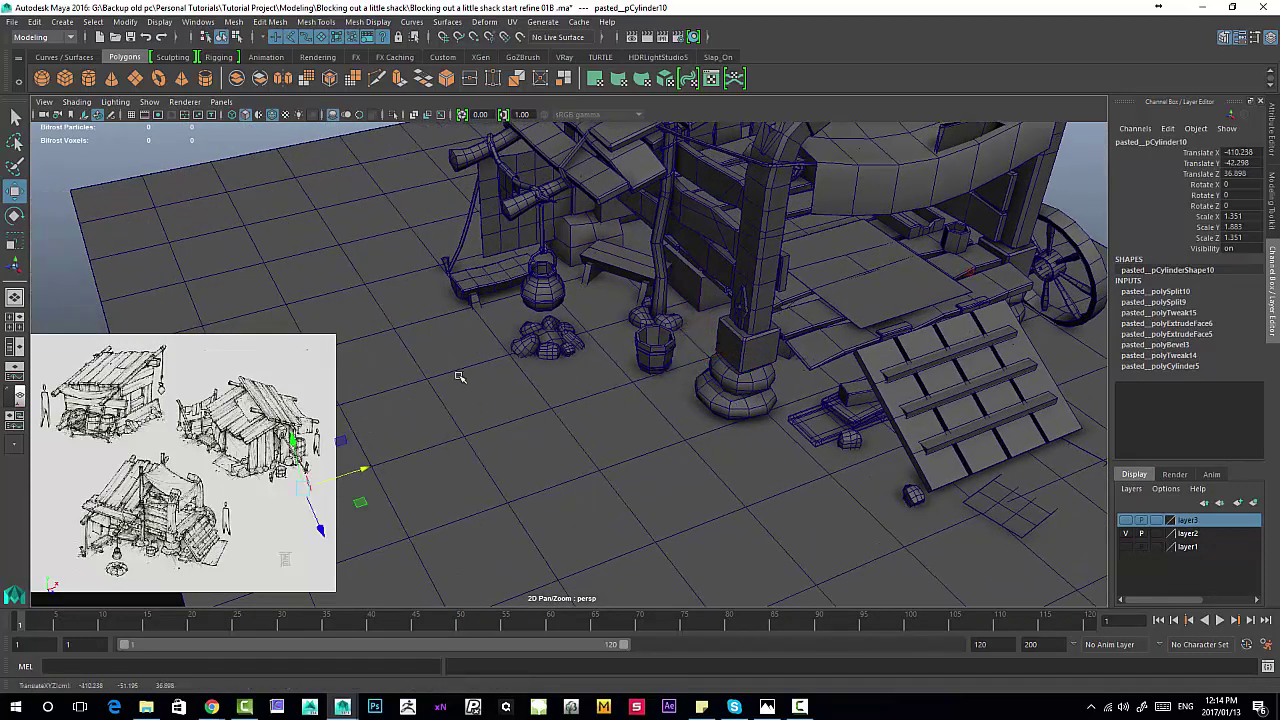
pyautogui.keyDown('alt'); pyautogui.moveTo(457, 371); pyautogui.dragTo(427, 228); pyautogui.keyUp('alt')
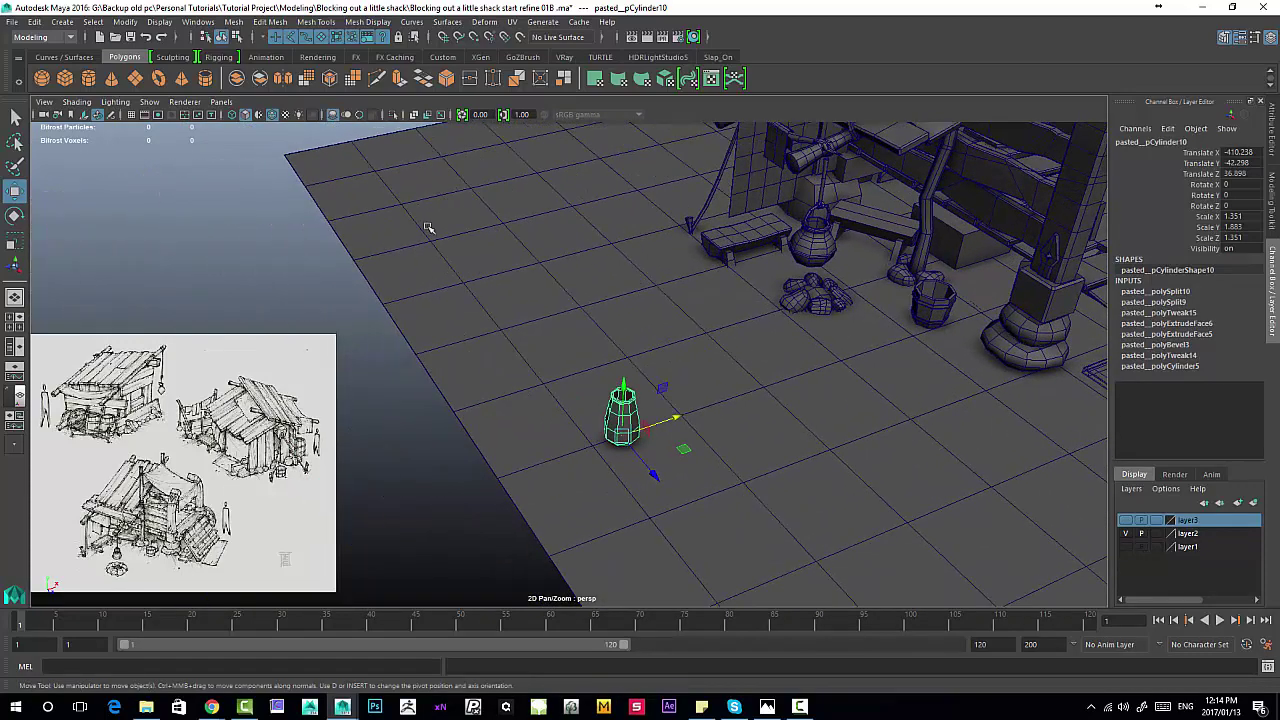
pyautogui.click(398, 396)
# Step: Open the Visor from the general editors
pyautogui.keyDown('alt'); pyautogui.moveTo(532, 338); pyautogui.dragTo(660, 425, button='right'); pyautogui.keyUp('alt')
pyautogui.keyDown('alt'); pyautogui.moveTo(620, 420); pyautogui.dragTo(697, 406); pyautogui.keyUp('alt')
pyautogui.keyDown('alt'); pyautogui.moveTo(592, 436); pyautogui.dragTo(632, 450, button='right'); pyautogui.keyUp('alt')
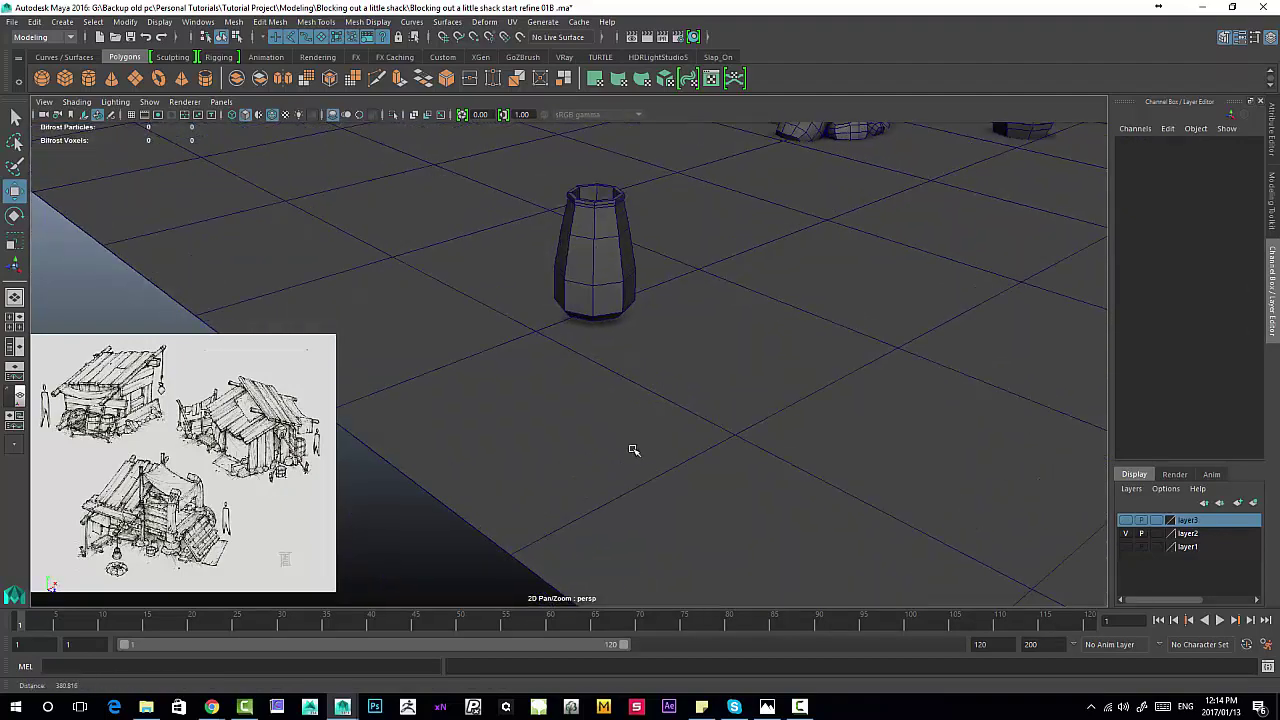
pyautogui.keyDown('alt'); pyautogui.moveTo(633, 450); pyautogui.dragTo(559, 428); pyautogui.keyUp('alt')
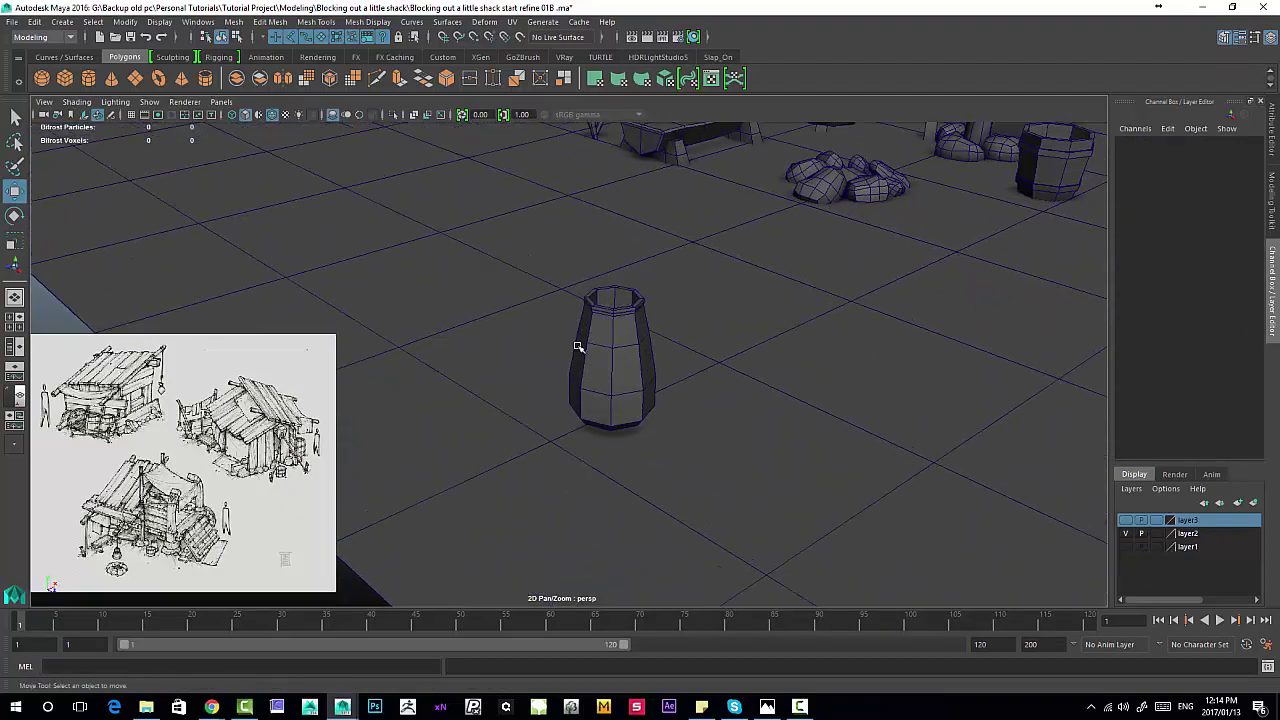
pyautogui.keyDown('alt'); pyautogui.moveTo(527, 265); pyautogui.dragTo(464, 252, button='middle'); pyautogui.keyUp('alt')
pyautogui.keyDown('alt'); pyautogui.moveTo(560, 322); pyautogui.dragTo(688, 470, button='right'); pyautogui.keyUp('alt')
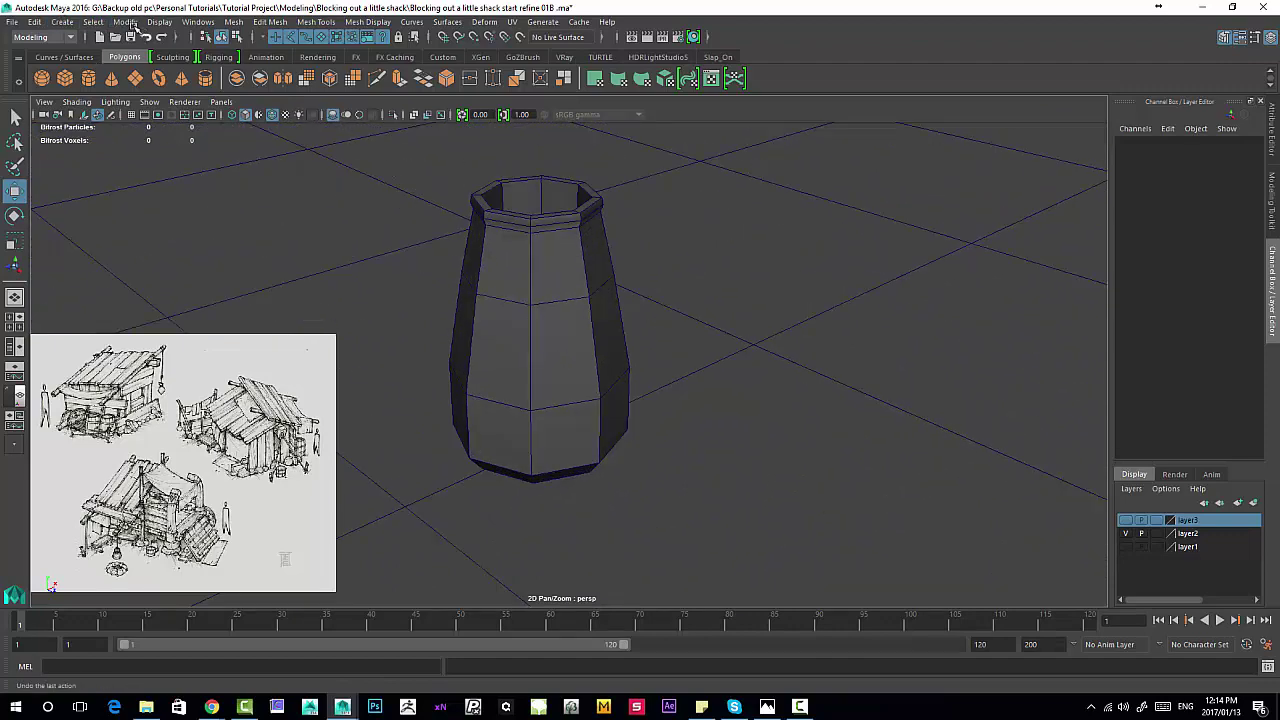
pyautogui.click(189, 22)
pyautogui.moveTo(240, 69)
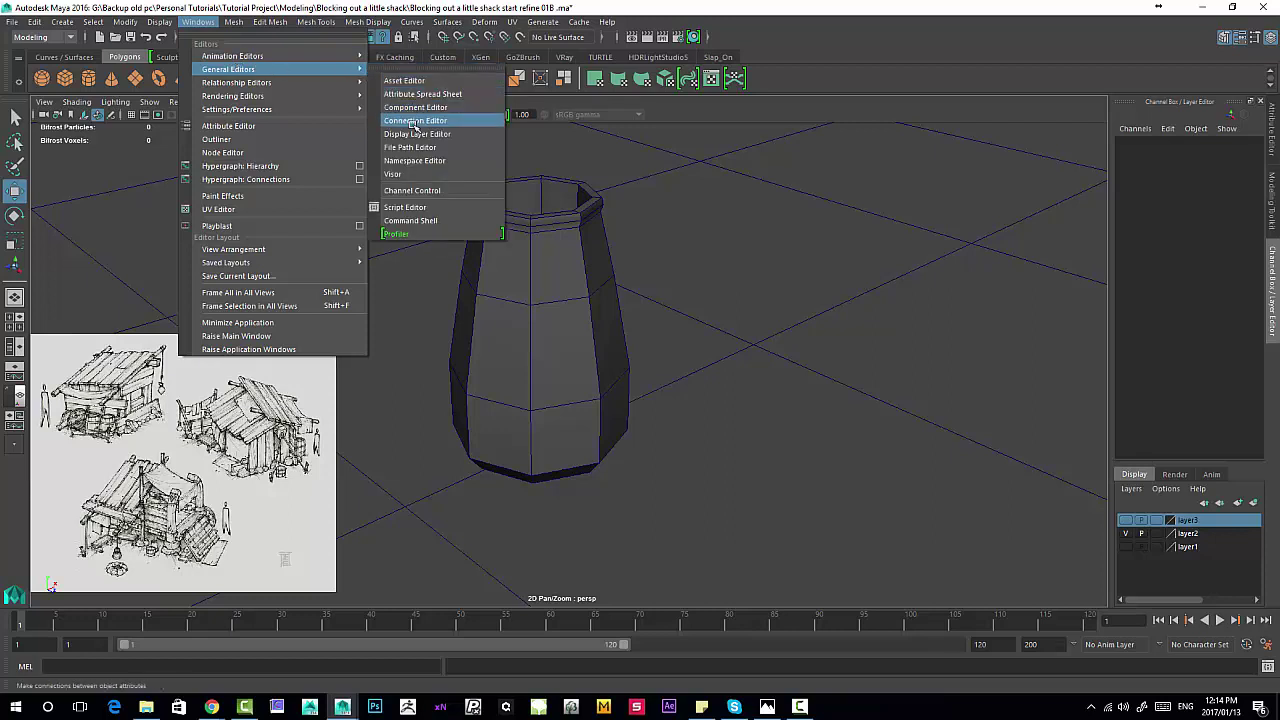
pyautogui.click(404, 175)
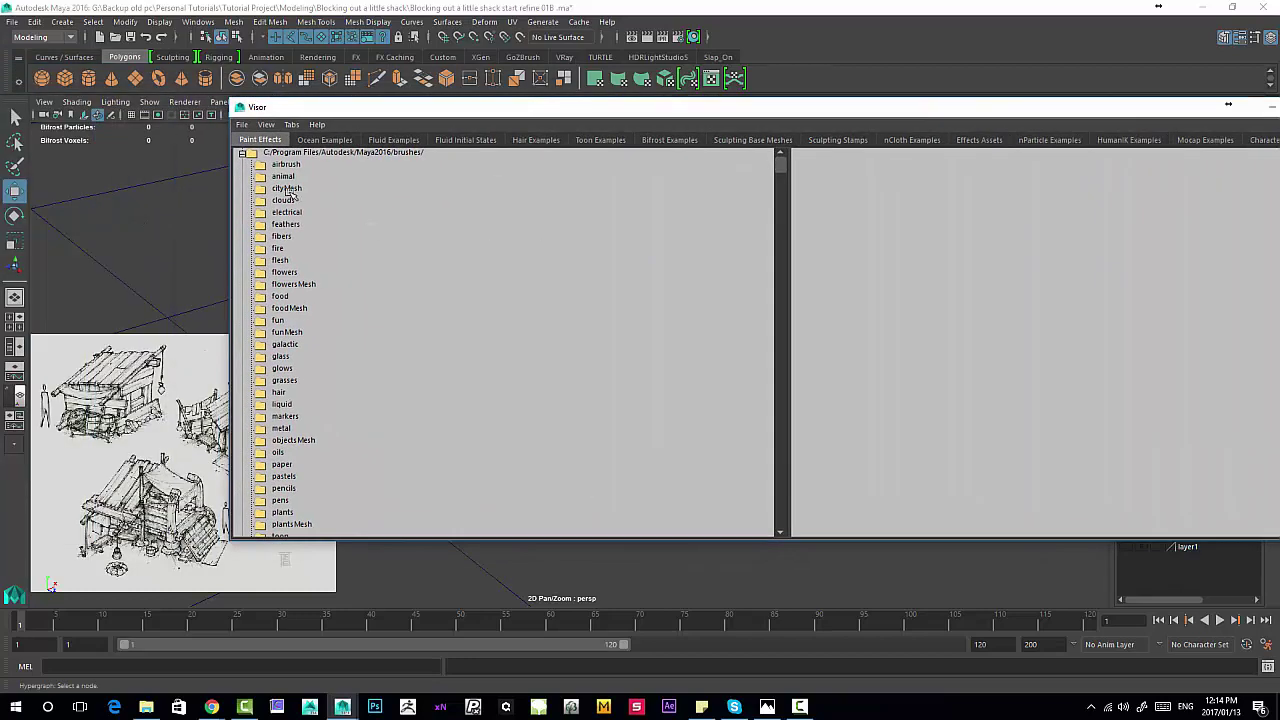
# Step: Browse the Paint Effects brush folders in the Visor, including cityMesh, flesh, flowersMesh and animal, and show the airbrush brushes
pyautogui.click(287, 190)
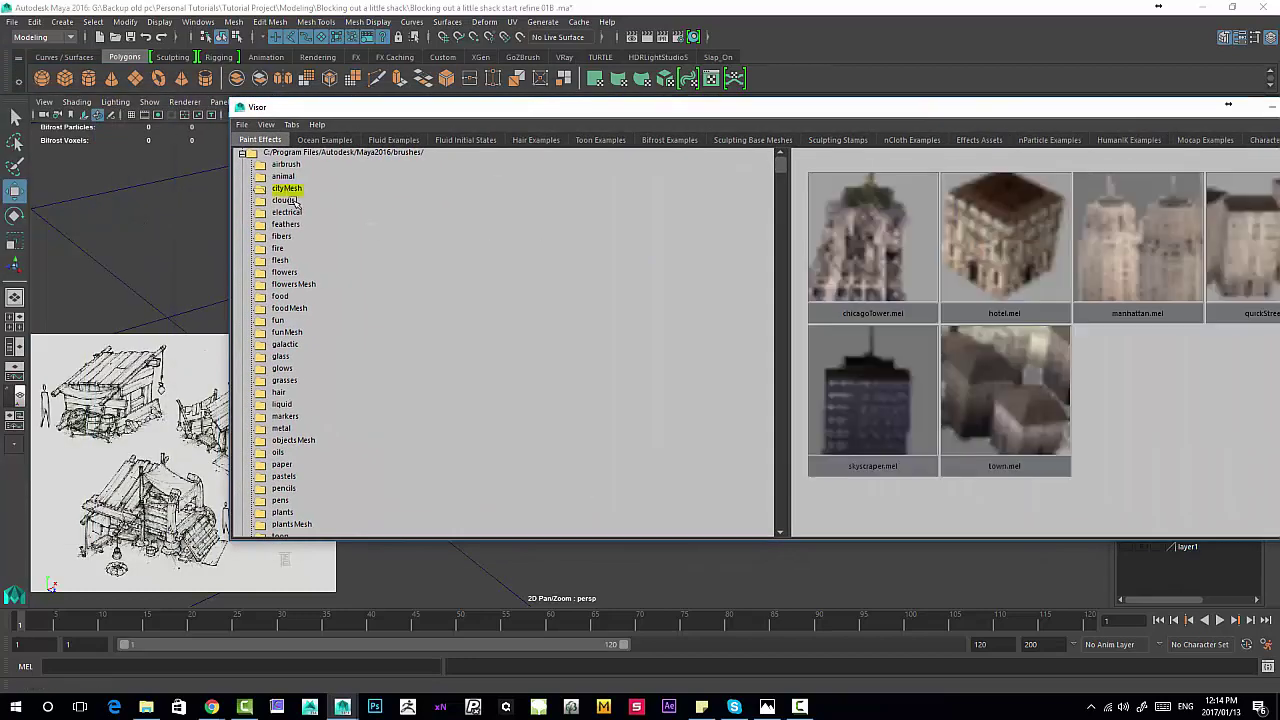
pyautogui.click(290, 201)
pyautogui.click(290, 236)
pyautogui.click(281, 262)
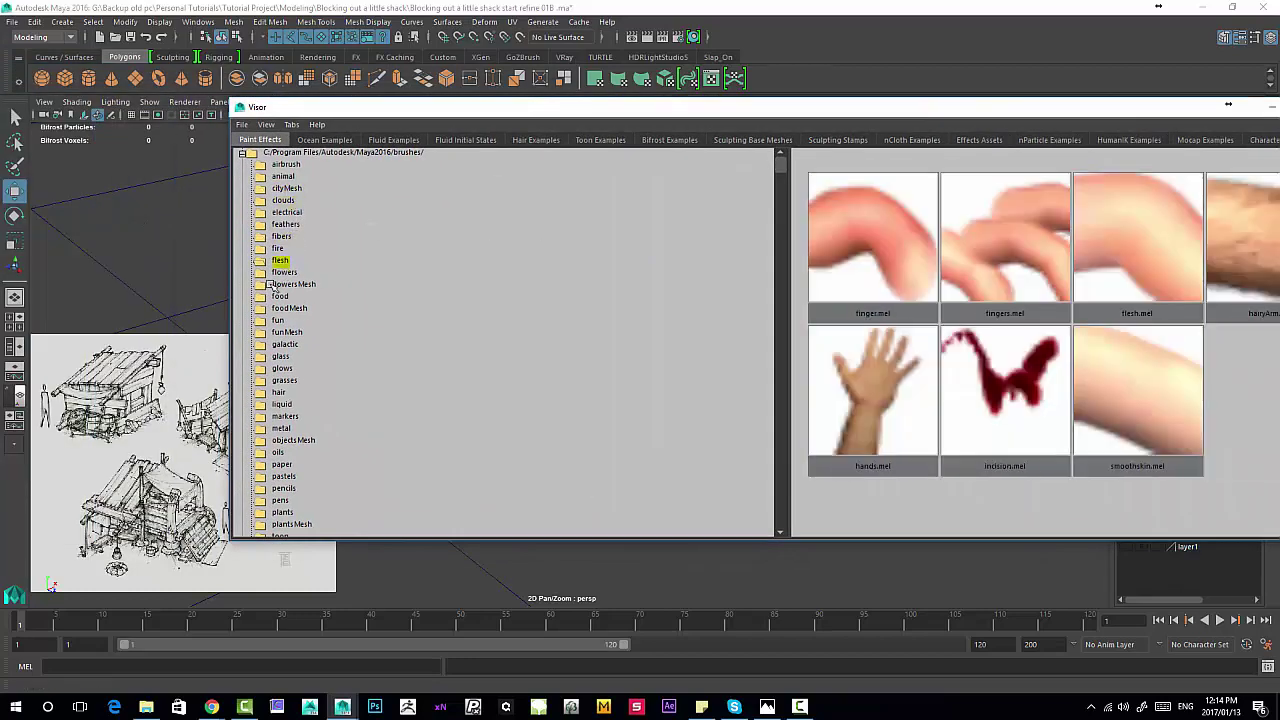
pyautogui.click(290, 285)
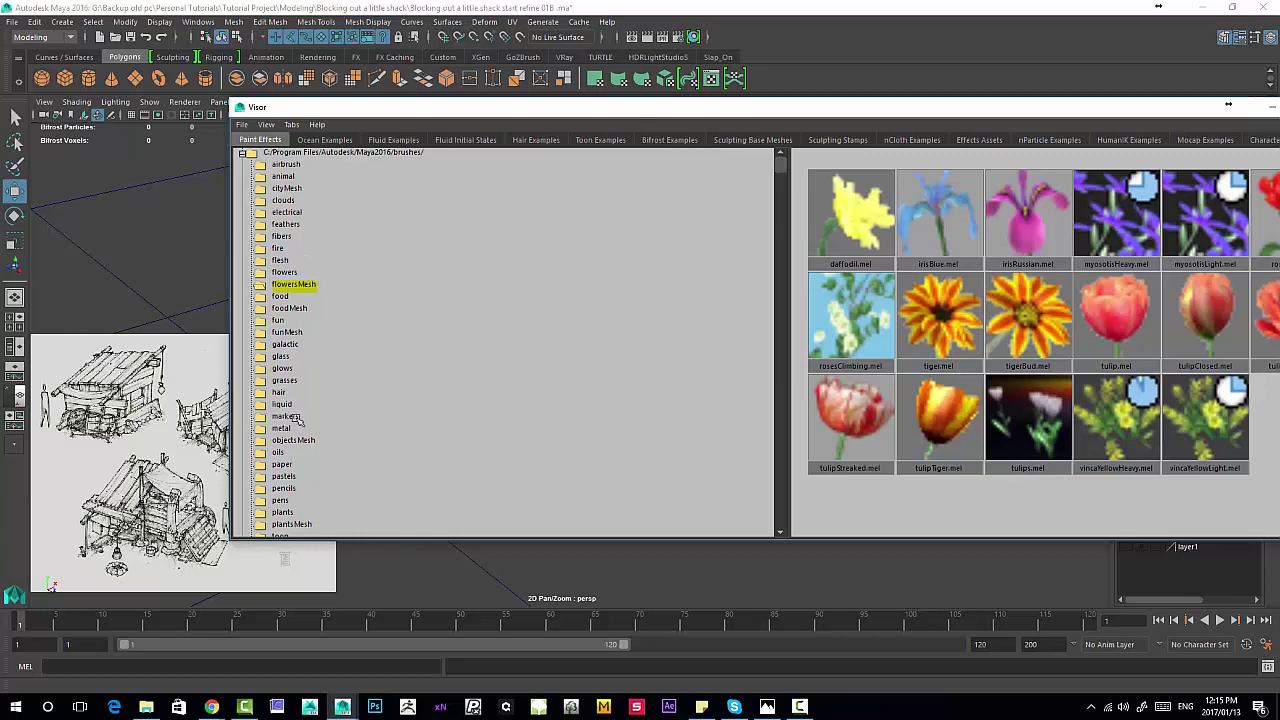
pyautogui.click(284, 177)
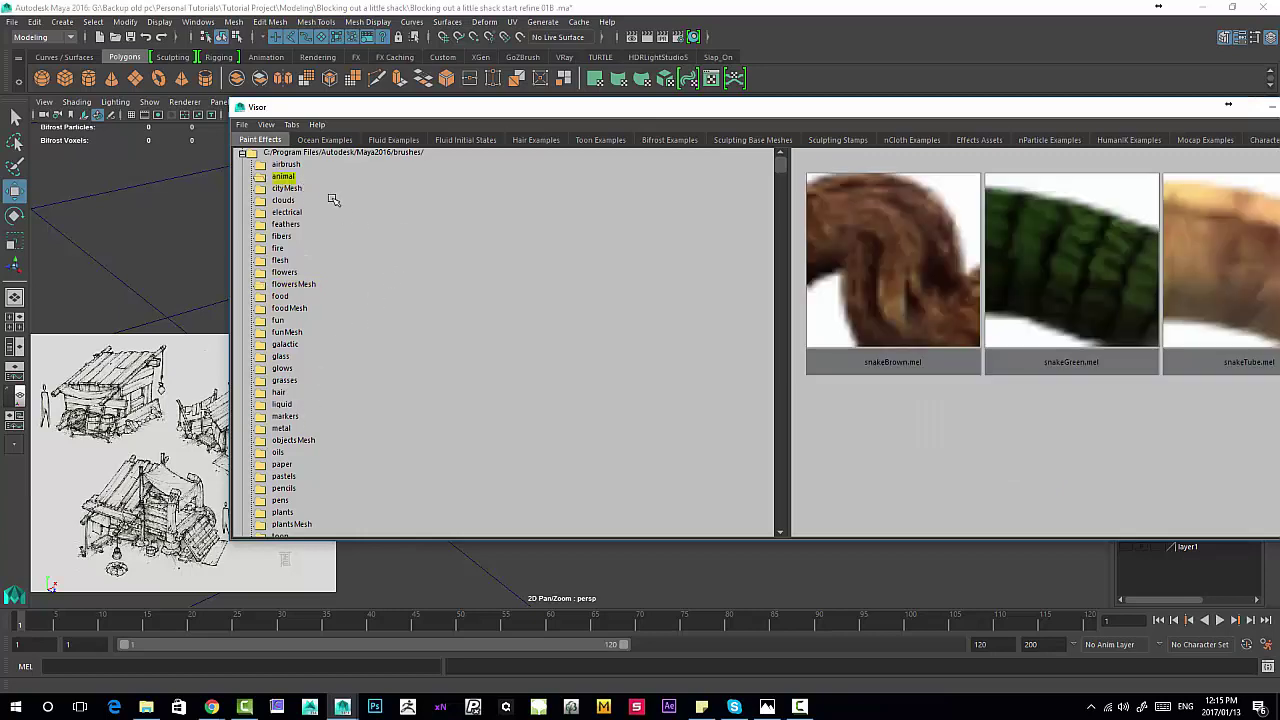
pyautogui.moveTo(849, 108); pyautogui.dragTo(668, 58)
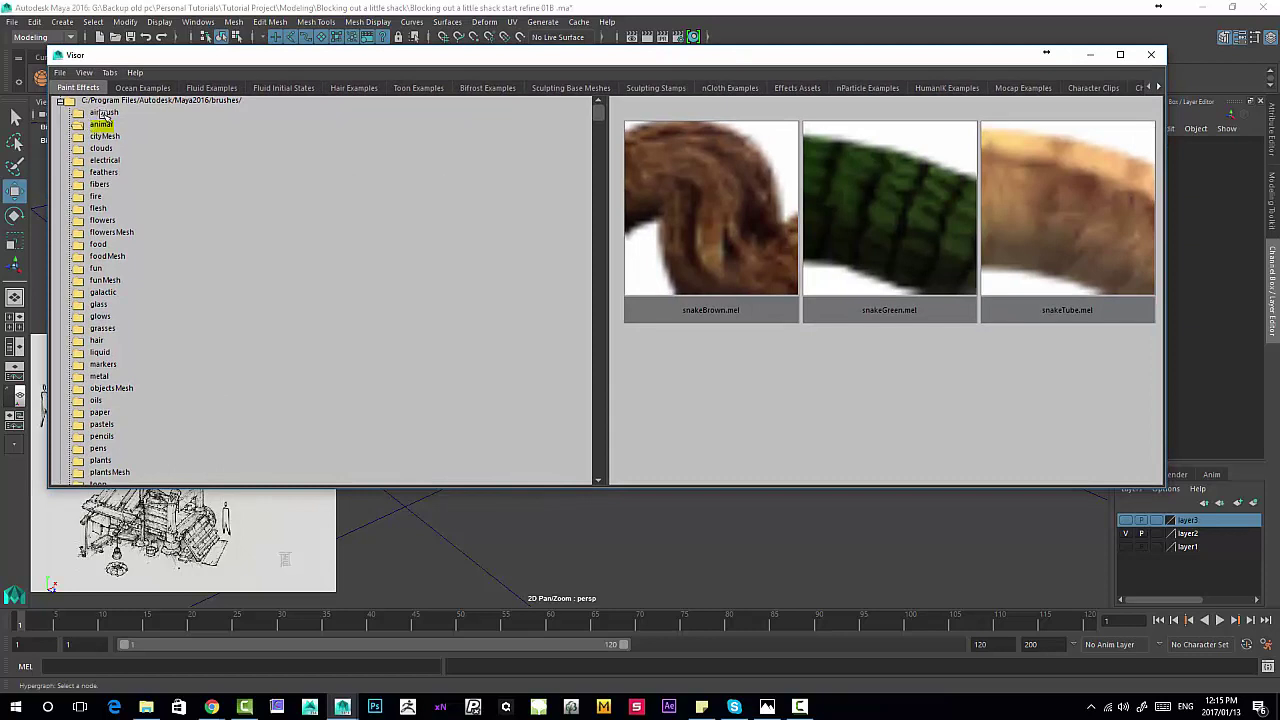
pyautogui.click(104, 113)
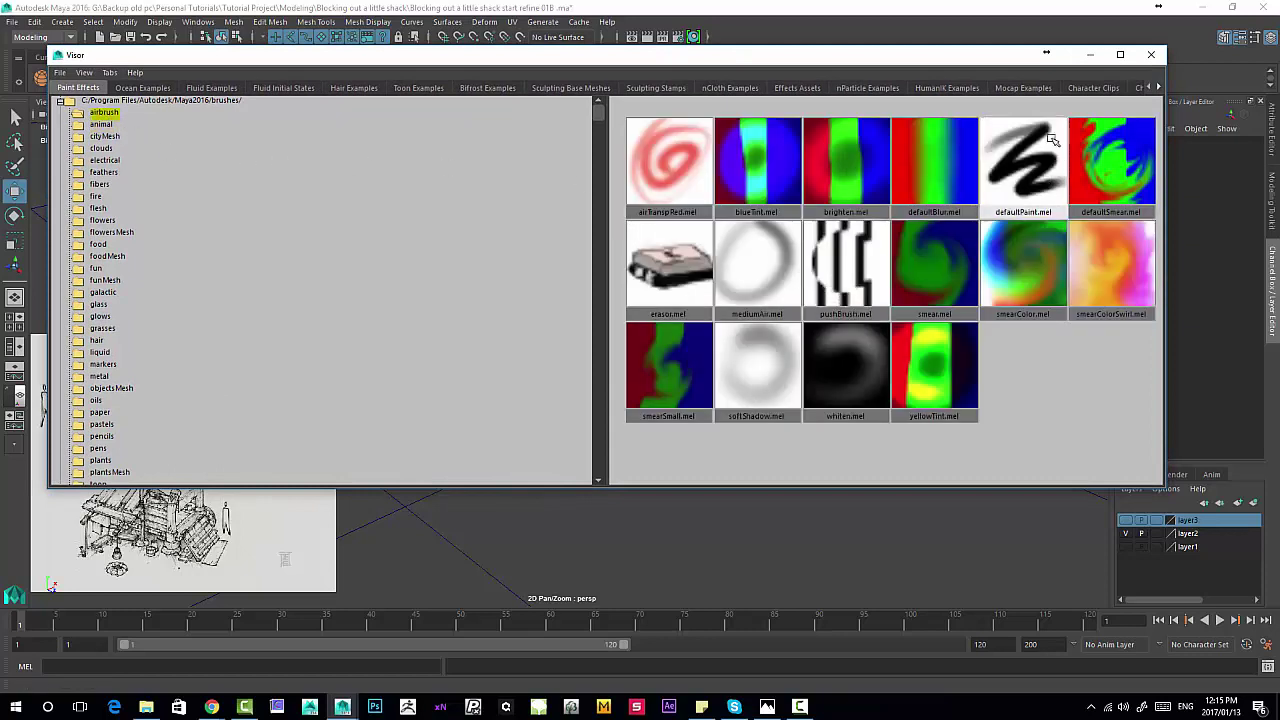
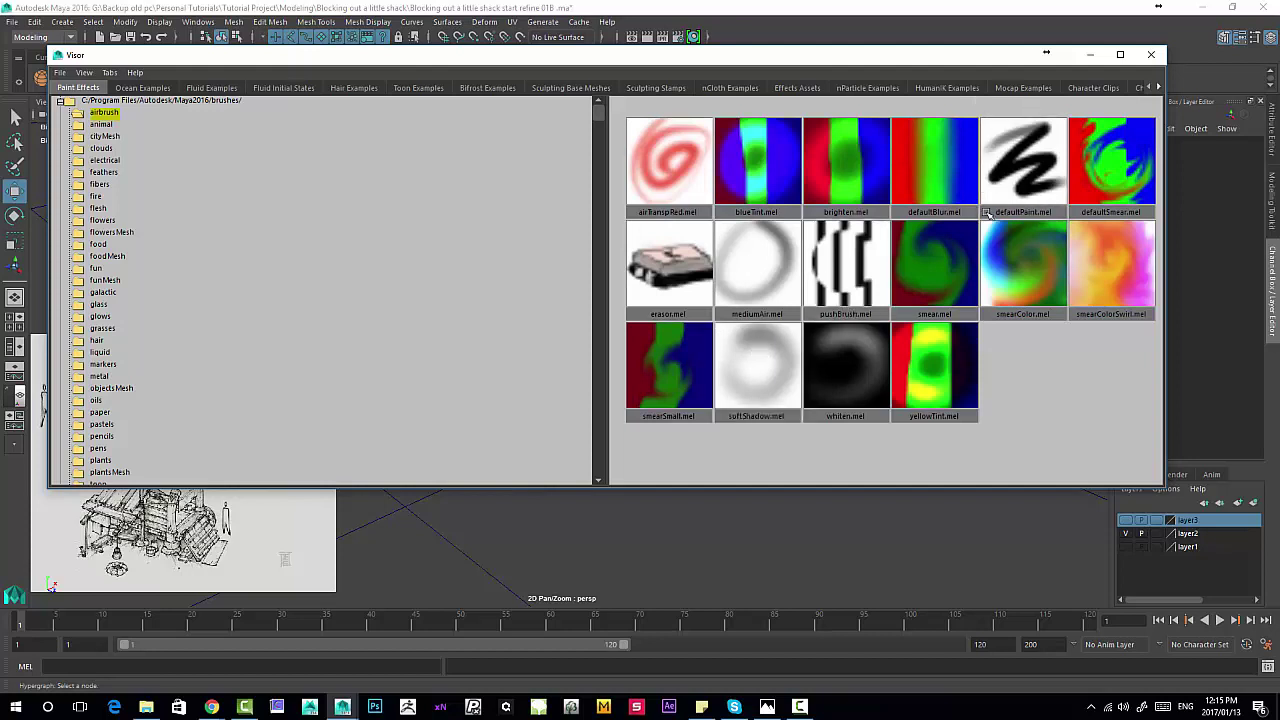
# Step: Pick the defaultPaint brush, try applying it to the selected stroke, and minimise the Visor
pyautogui.click(1020, 188)
pyautogui.rightClick(1022, 154)
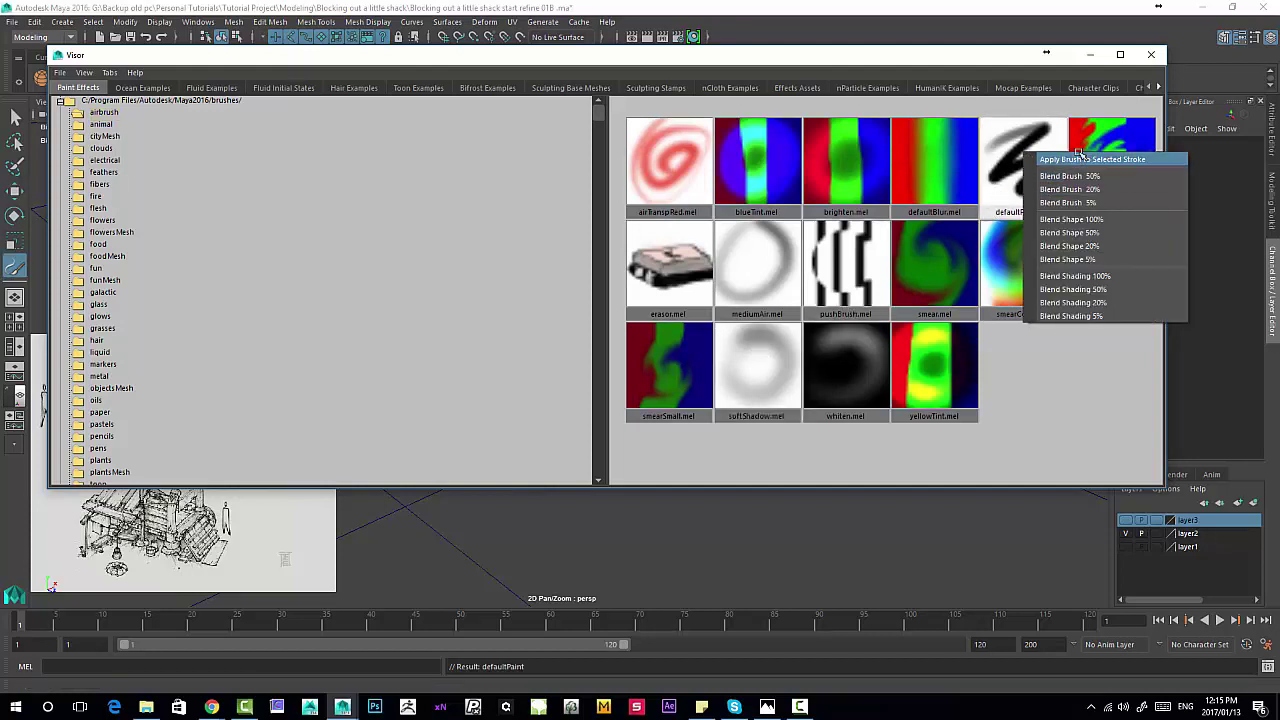
pyautogui.click(1070, 160)
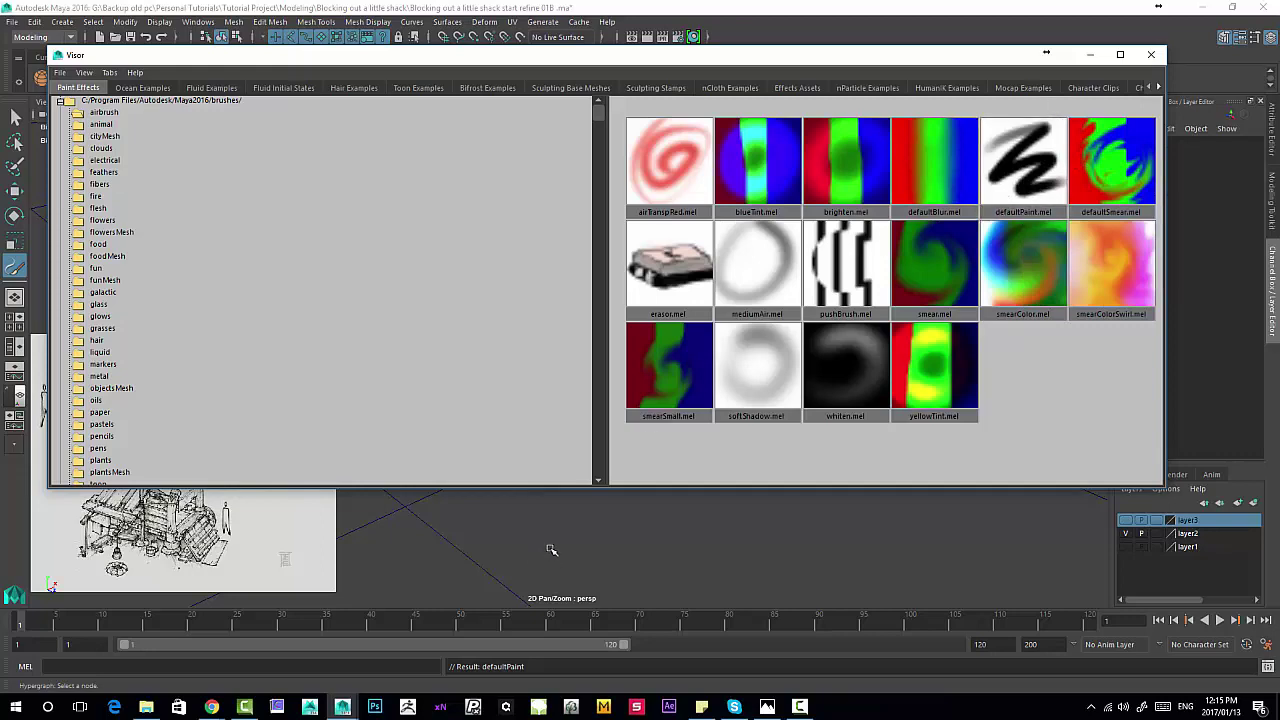
pyautogui.click(1089, 54)
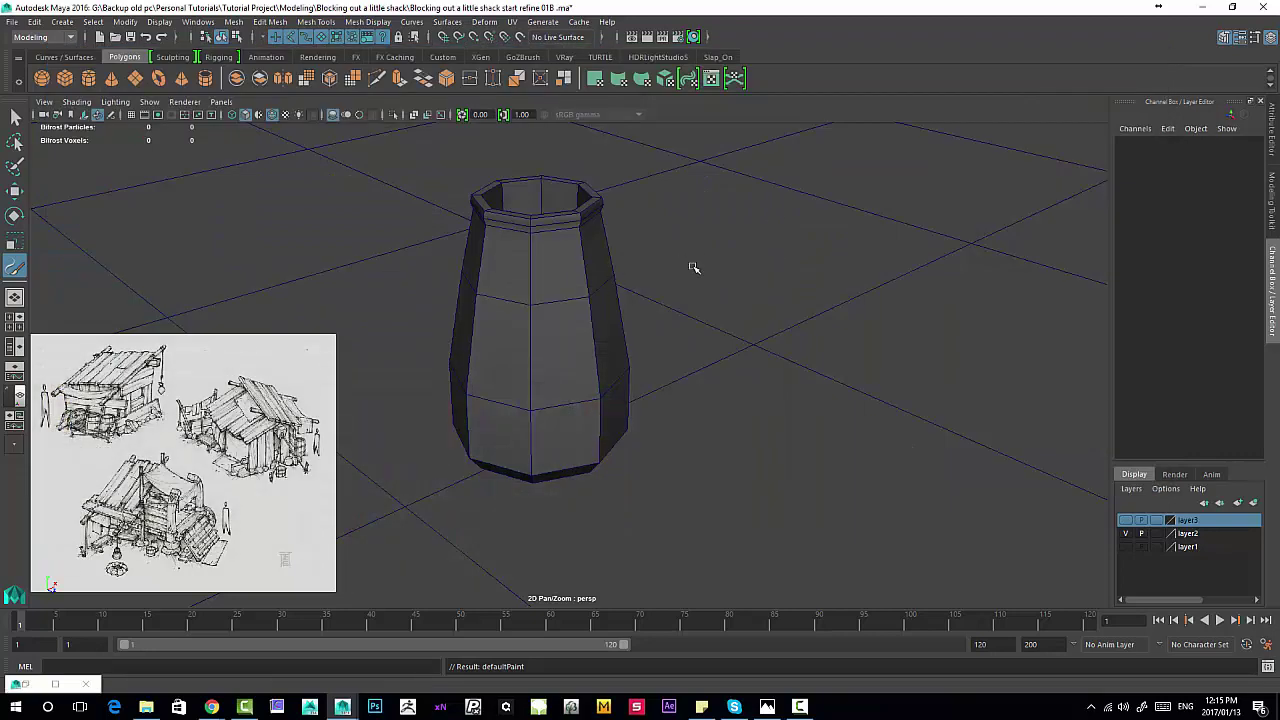
# Step: Paint a winding freehand test stroke with defaultPaint in the empty space beside the ground plane and inspect it
pyautogui.keyDown('alt'); pyautogui.moveTo(605, 292); pyautogui.dragTo(246, 251, button='right'); pyautogui.keyUp('alt')
pyautogui.keyDown('alt'); pyautogui.moveTo(246, 251); pyautogui.dragTo(560, 186, button='middle'); pyautogui.keyUp('alt')
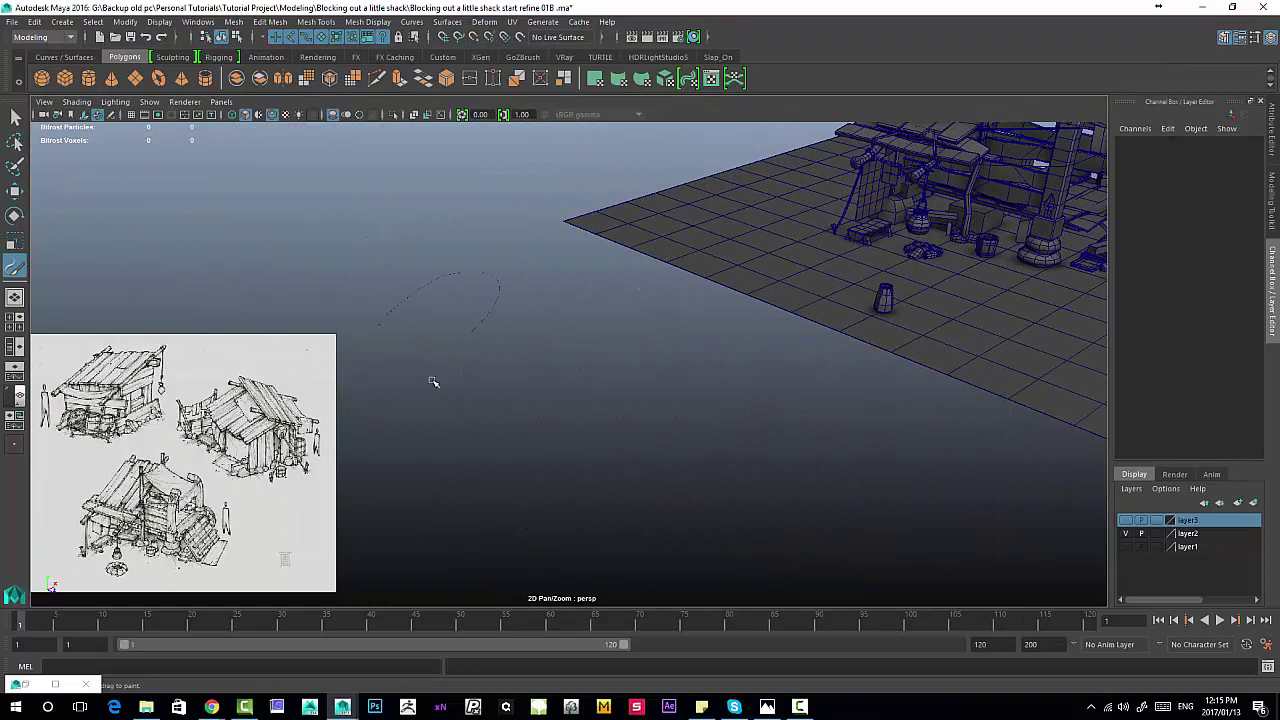
pyautogui.moveTo(718, 415); pyautogui.dragTo(618, 323)
pyautogui.keyDown('alt'); pyautogui.moveTo(517, 351); pyautogui.dragTo(574, 326, button='right'); pyautogui.keyUp('alt')
pyautogui.keyDown('alt'); pyautogui.moveTo(574, 326); pyautogui.dragTo(569, 269, button='middle'); pyautogui.keyUp('alt')
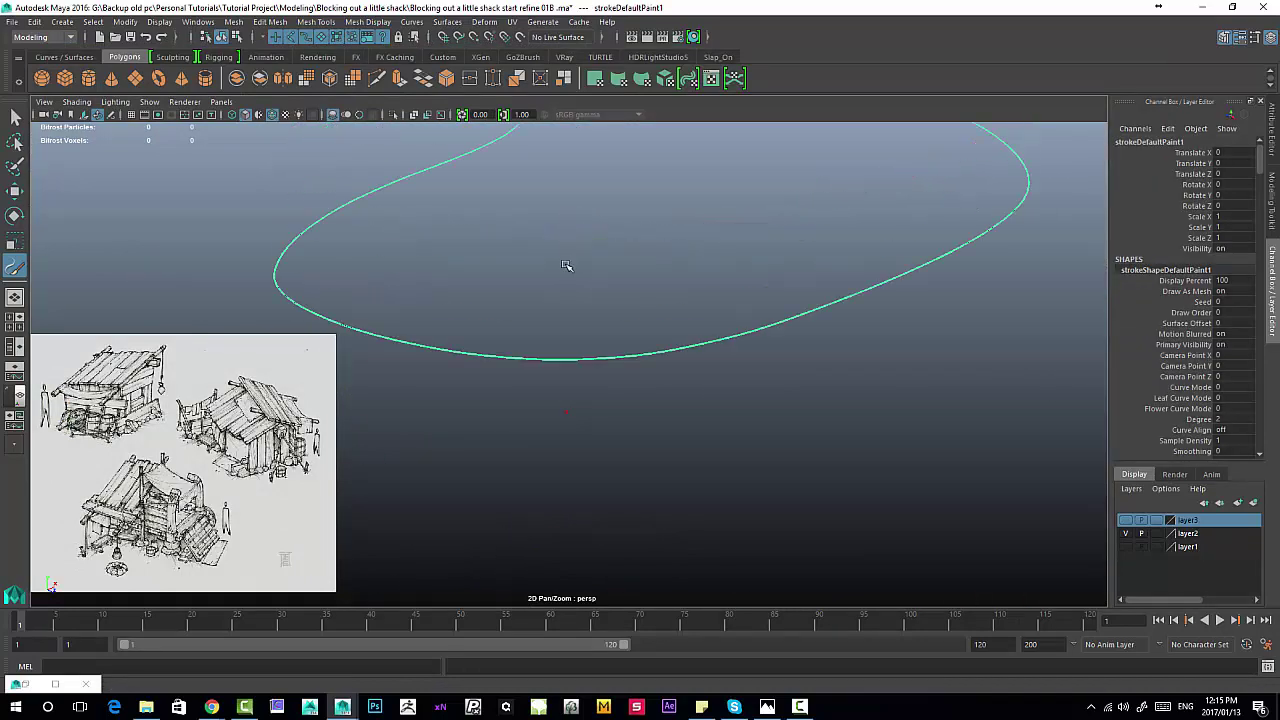
pyautogui.keyDown('alt'); pyautogui.moveTo(539, 280); pyautogui.dragTo(632, 357, button='right'); pyautogui.keyUp('alt')
pyautogui.keyDown('alt'); pyautogui.moveTo(604, 320); pyautogui.dragTo(601, 309, button='middle'); pyautogui.keyUp('alt')
pyautogui.moveTo(643, 340)
pyautogui.keyDown('alt'); pyautogui.mouseDown(button='right')
pyautogui.moveTo(557, 308)
pyautogui.moveTo(517, 188)
pyautogui.mouseUp(button='right'); pyautogui.keyUp('alt')
pyautogui.keyDown('alt'); pyautogui.moveTo(517, 188); pyautogui.dragTo(600, 326); pyautogui.keyUp('alt')
pyautogui.keyDown('alt'); pyautogui.moveTo(600, 326); pyautogui.dragTo(526, 275, button='right'); pyautogui.keyUp('alt')
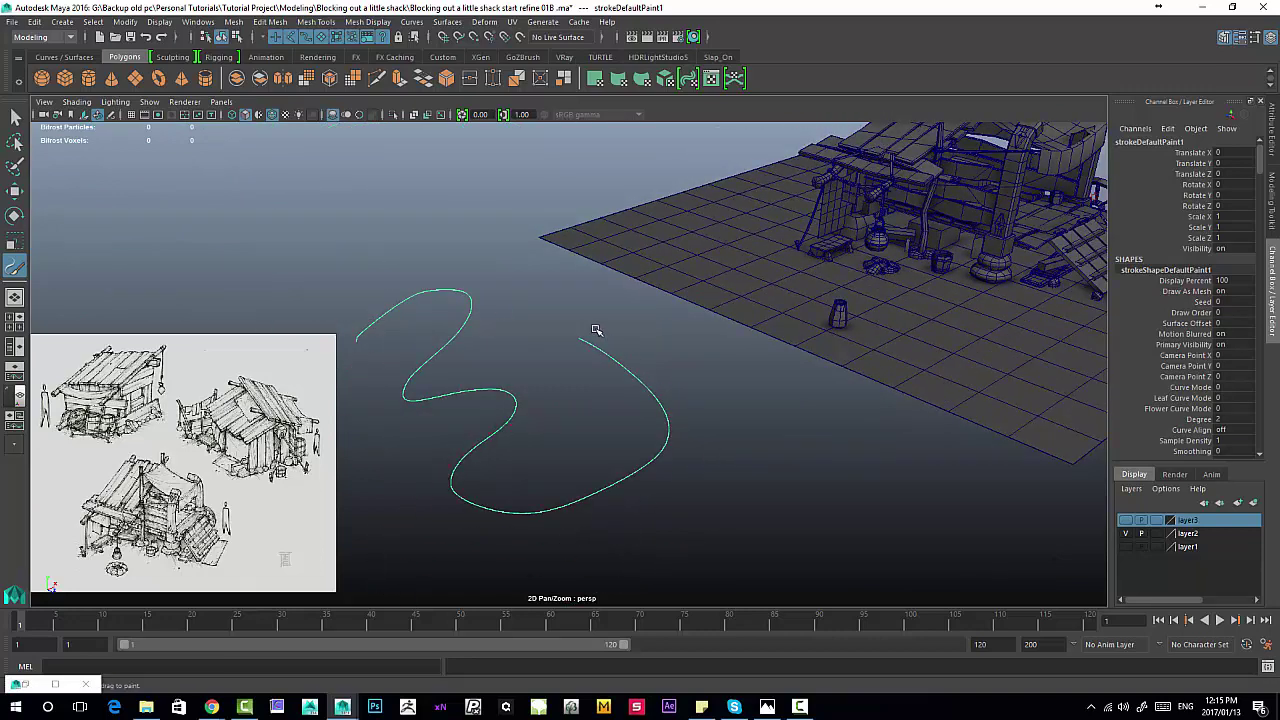
# Step: Delete the painted test stroke and return to the Move tool with the isolated vase in view
pyautogui.press('Delete')
pyautogui.moveTo(701, 317)
pyautogui.keyDown('alt'); pyautogui.mouseDown(button='middle')
pyautogui.moveTo(600, 335)
pyautogui.moveTo(547, 367)
pyautogui.mouseUp(button='middle'); pyautogui.keyUp('alt')
pyautogui.keyDown('alt'); pyautogui.moveTo(547, 367); pyautogui.dragTo(752, 474, button='right'); pyautogui.keyUp('alt')
pyautogui.keyDown('alt'); pyautogui.moveTo(585, 320); pyautogui.dragTo(425, 375, button='middle'); pyautogui.keyUp('alt')
pyautogui.press('w')
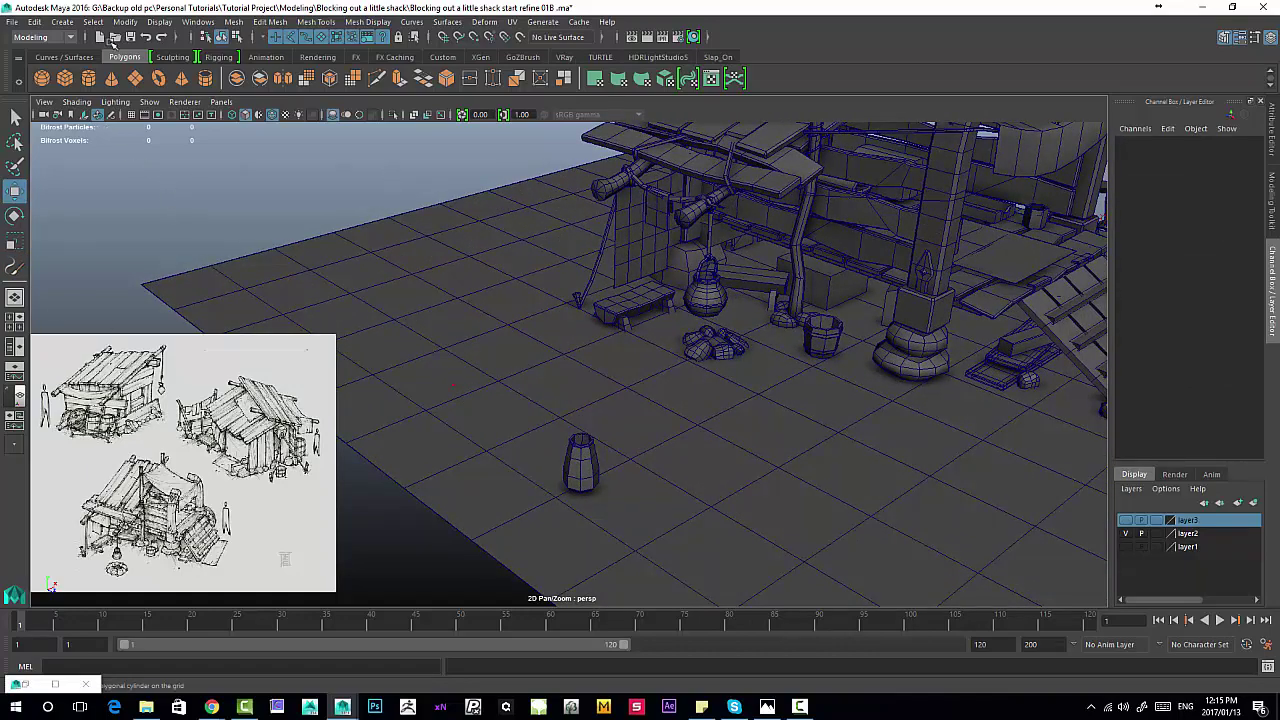
# Step: Start the CV Curve Tool and check that its curve degree is 1 Linear in the tool settings
pyautogui.click(62, 23)
pyautogui.moveTo(80, 122)
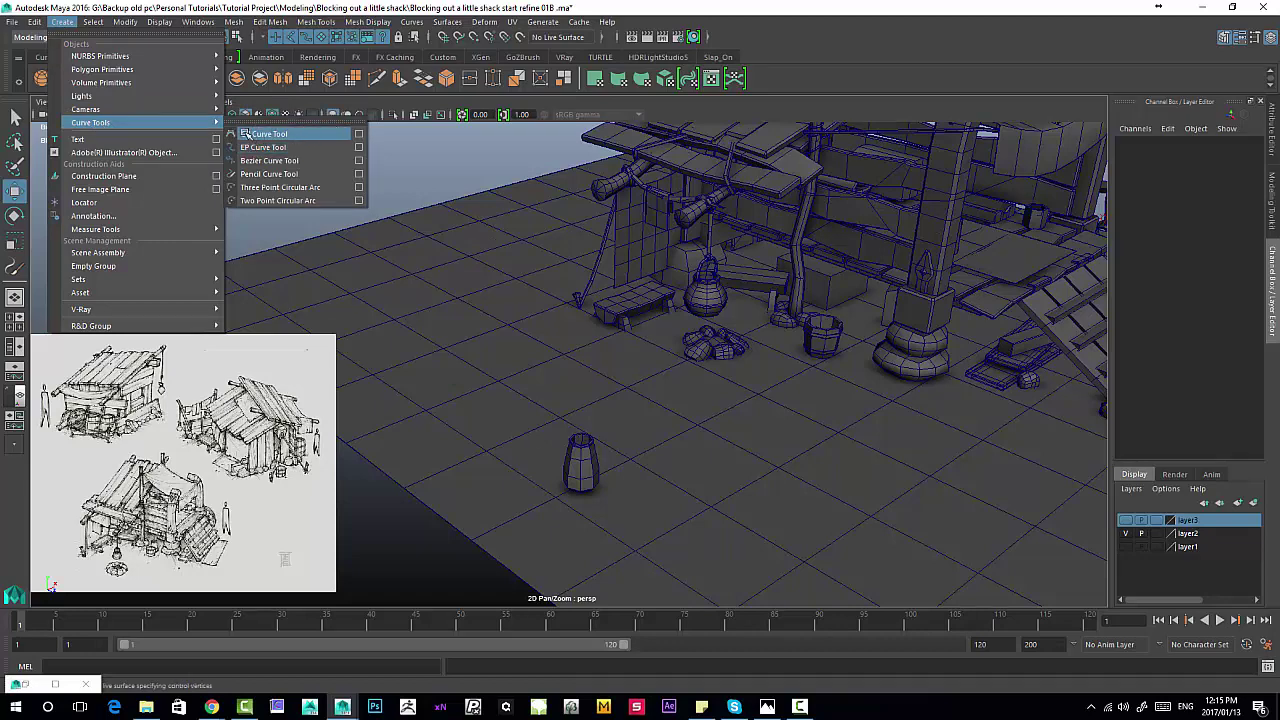
pyautogui.click(263, 134)
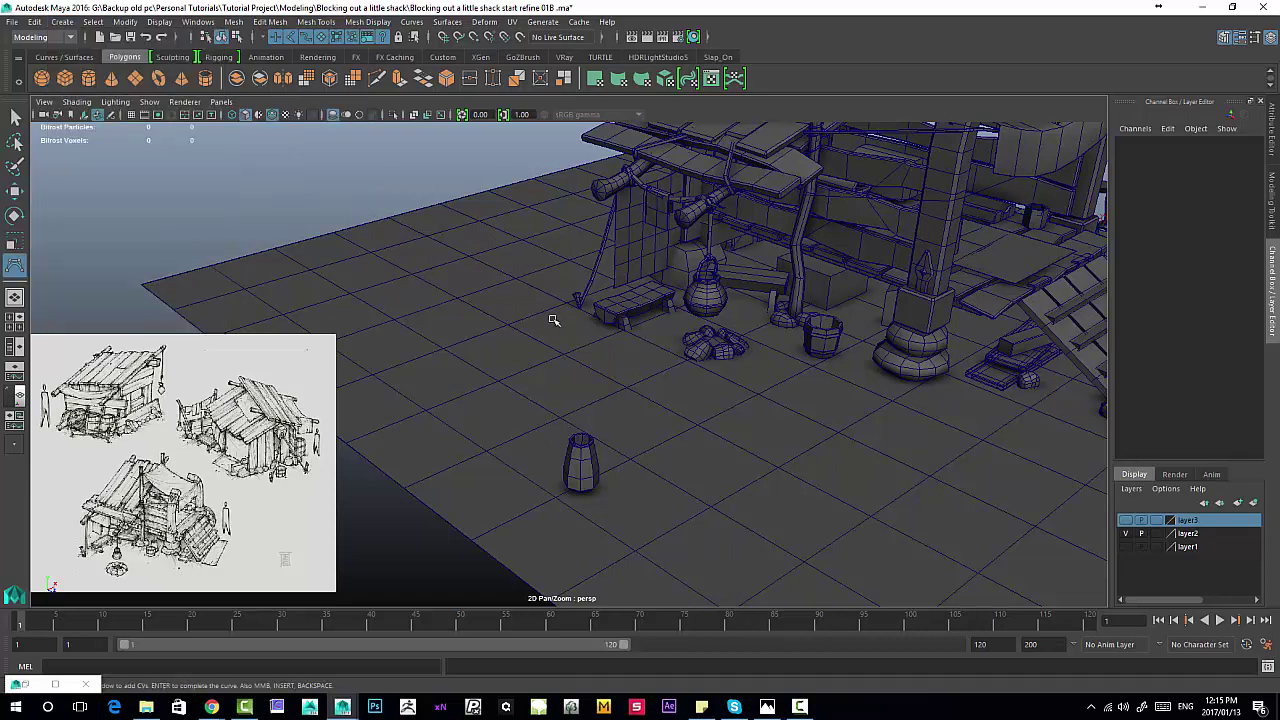
pyautogui.doubleClick(16, 263)
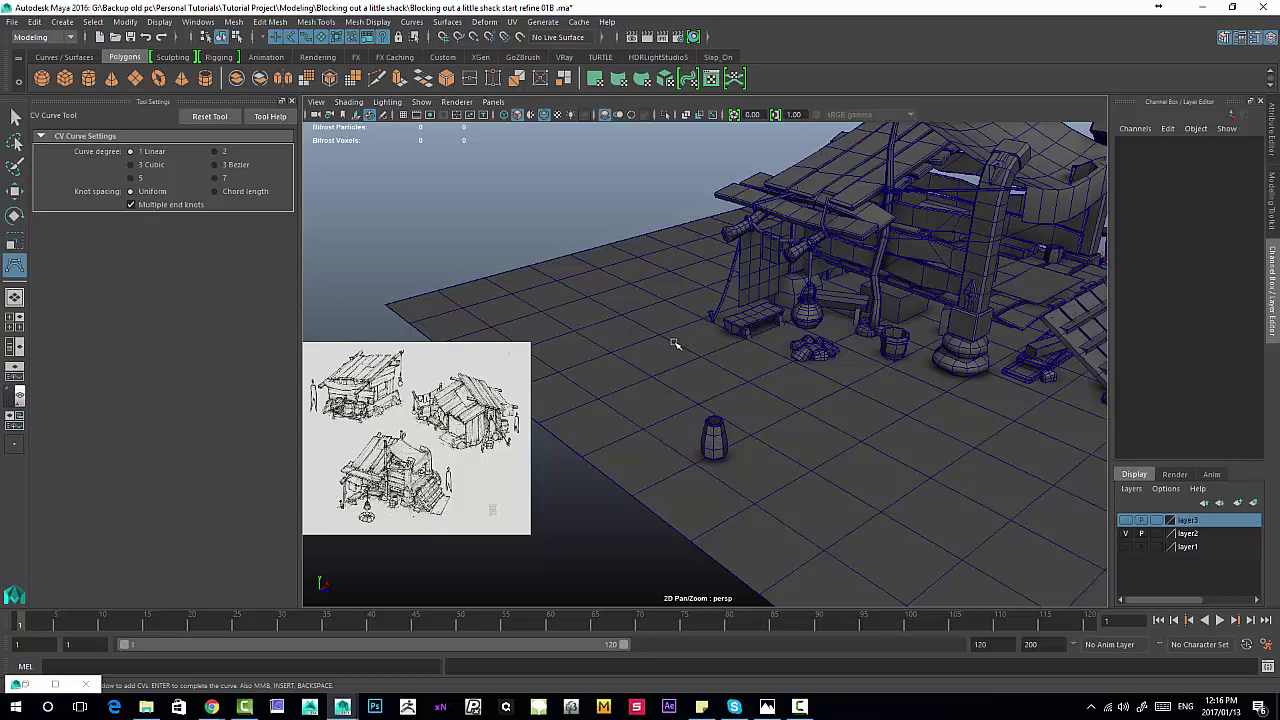
pyautogui.keyDown('alt'); pyautogui.moveTo(675, 343); pyautogui.dragTo(589, 243, button='middle'); pyautogui.keyUp('alt')
pyautogui.click(291, 101)
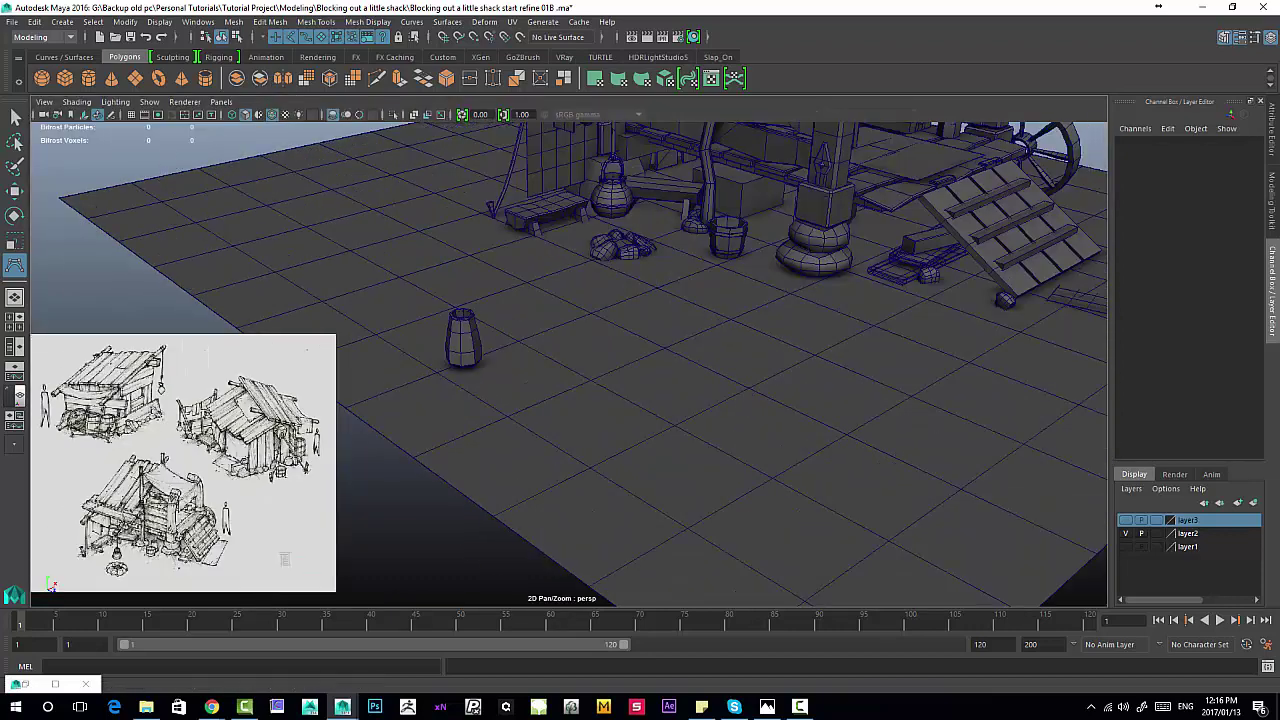
# Step: Switch to the four-view layout and fit the whole scene in the front and side views
pyautogui.click(15, 321)
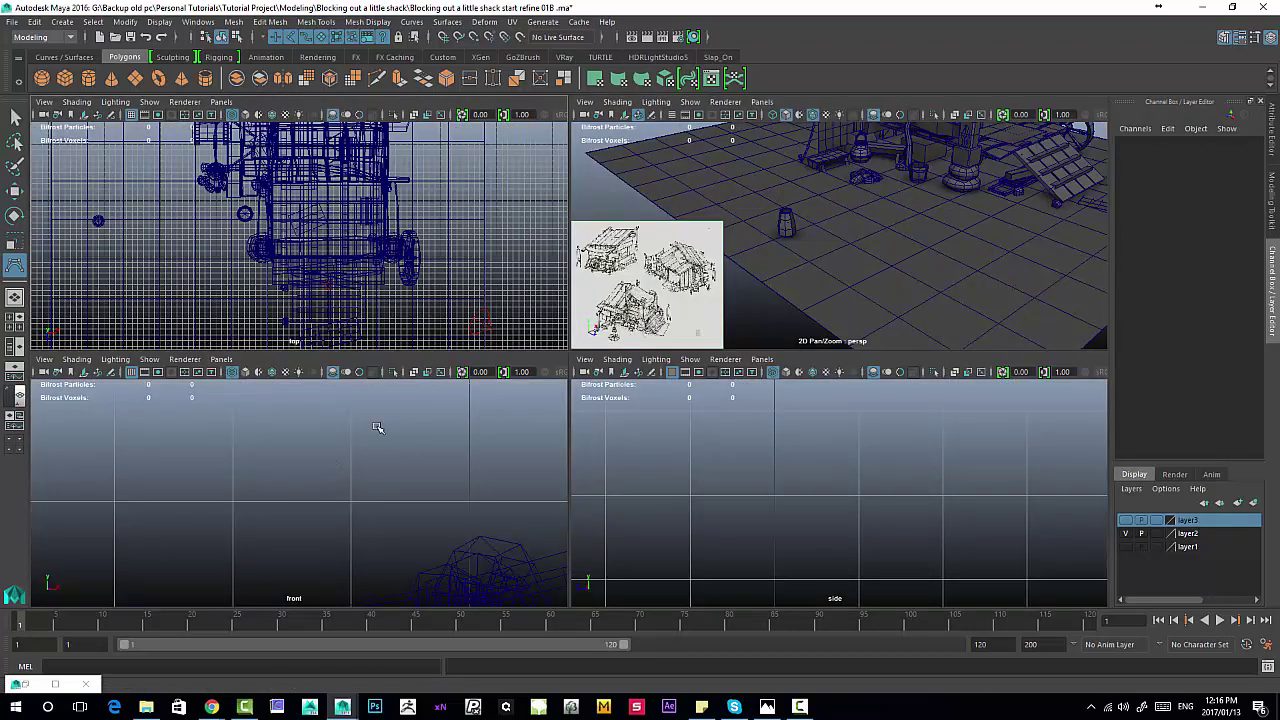
pyautogui.press('w')
pyautogui.click(790, 224)
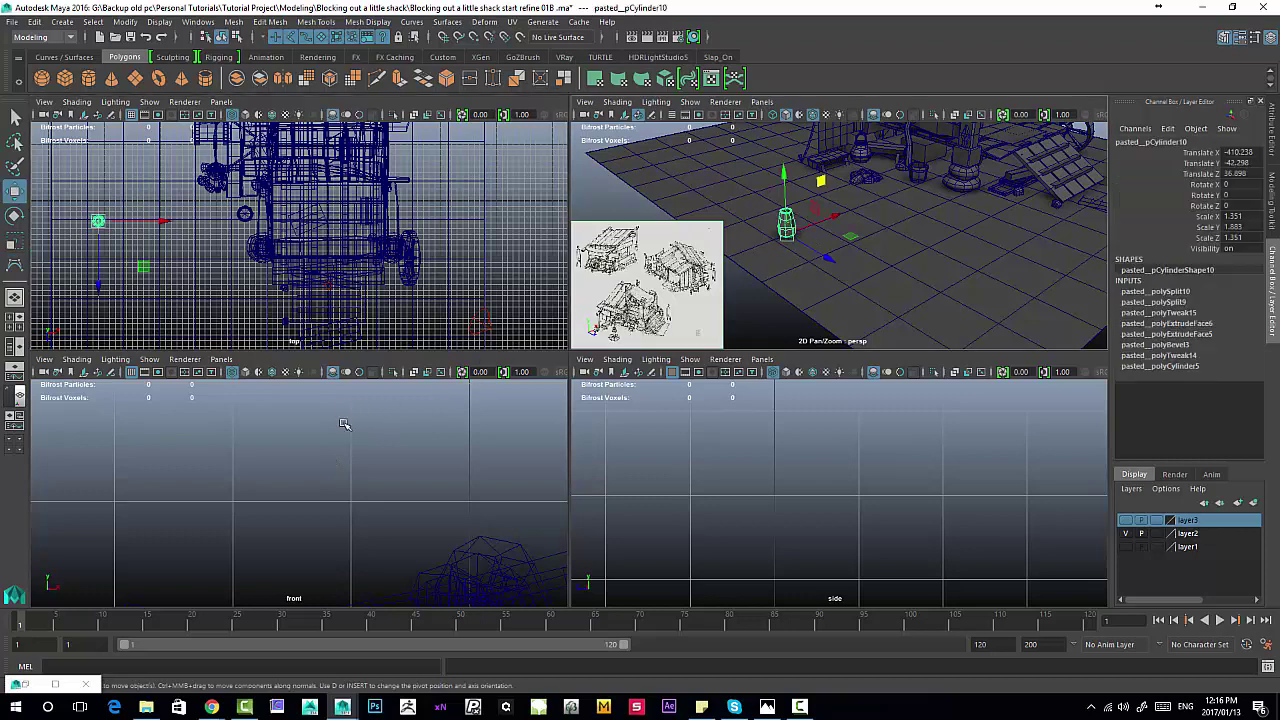
pyautogui.click(310, 487)
pyautogui.click(750, 490)
pyautogui.press('a')
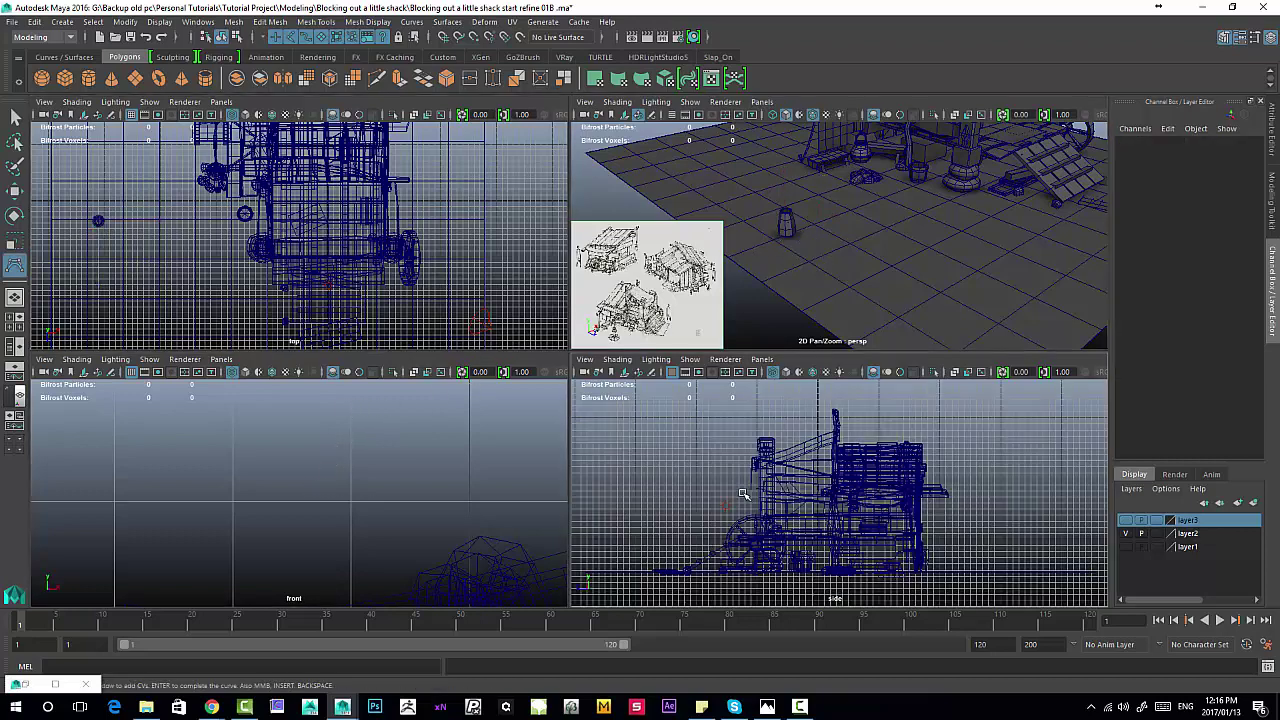
pyautogui.press('y')
pyautogui.press('a')
pyautogui.keyDown('alt'); pyautogui.moveTo(306, 413); pyautogui.dragTo(303, 479, button='middle'); pyautogui.keyUp('alt')
pyautogui.scroll(3, 250, 527)
pyautogui.keyDown('alt'); pyautogui.moveTo(250, 527); pyautogui.dragTo(229, 529, button='middle'); pyautogui.keyUp('alt')
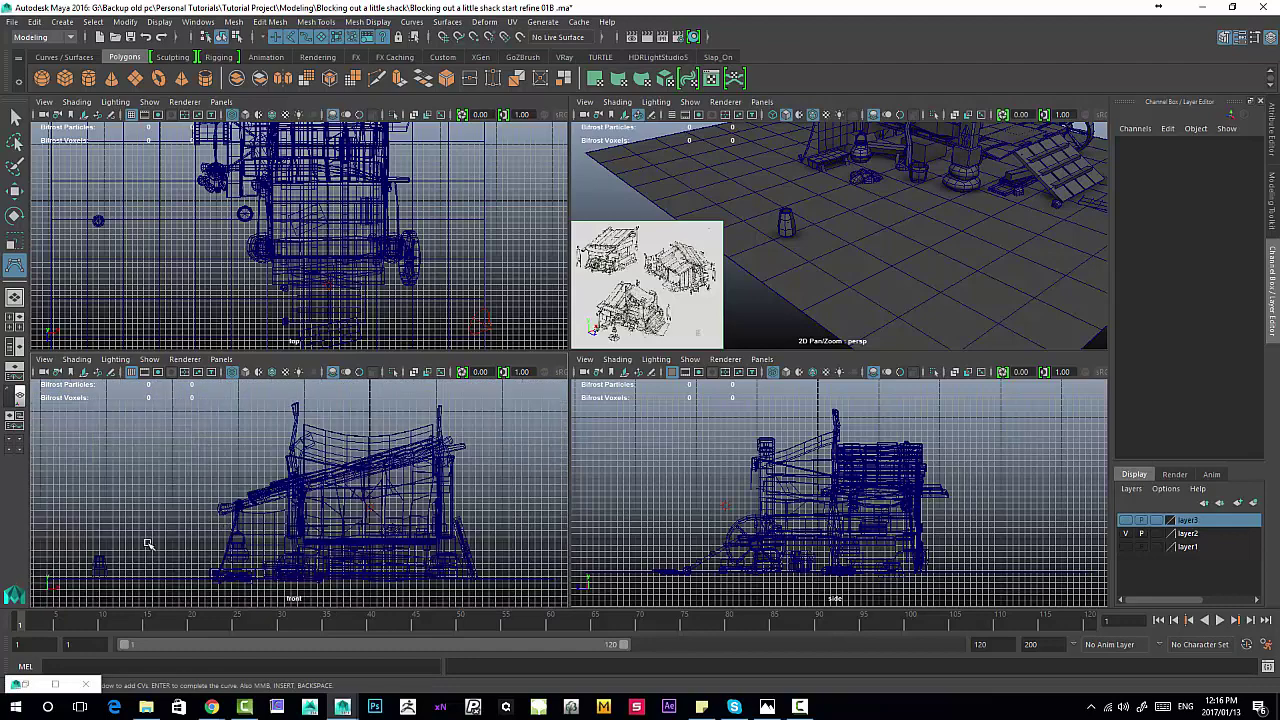
# Step: Select the vase standing apart from the shack, then frame and isolate it in the front and side views
pyautogui.press('w')
pyautogui.click(100, 566)
pyautogui.press('f')
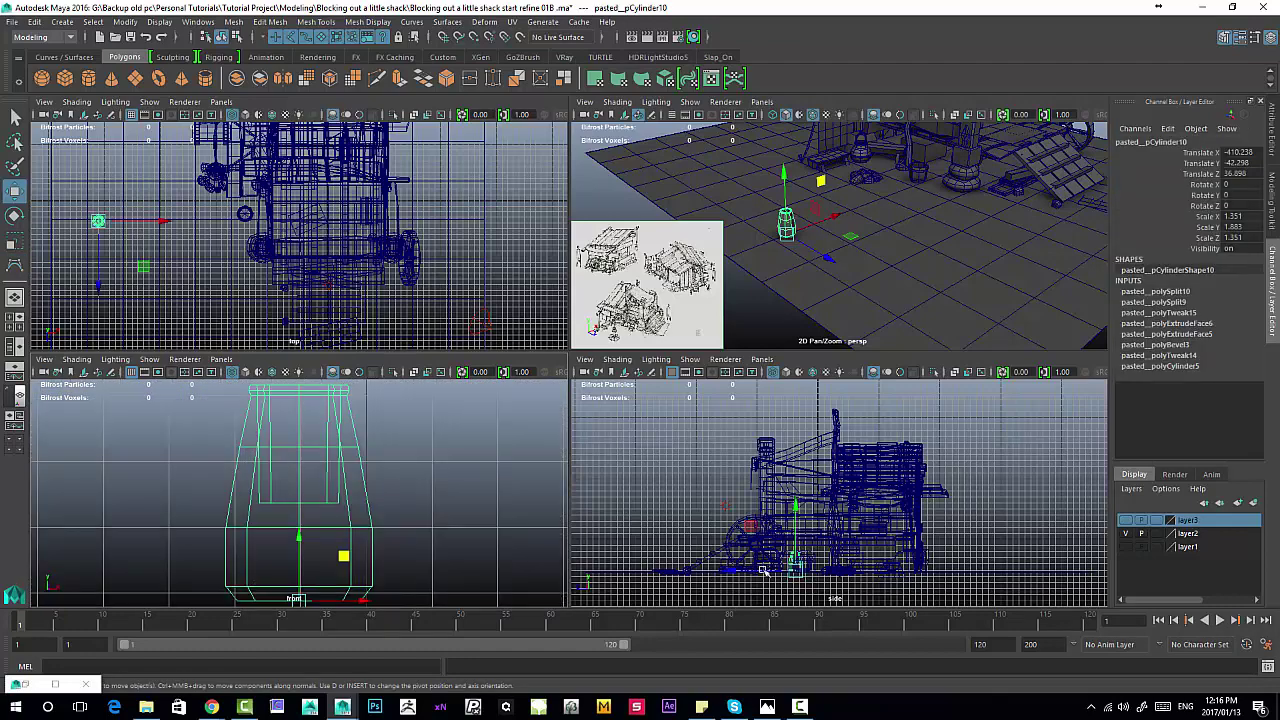
pyautogui.press('f')
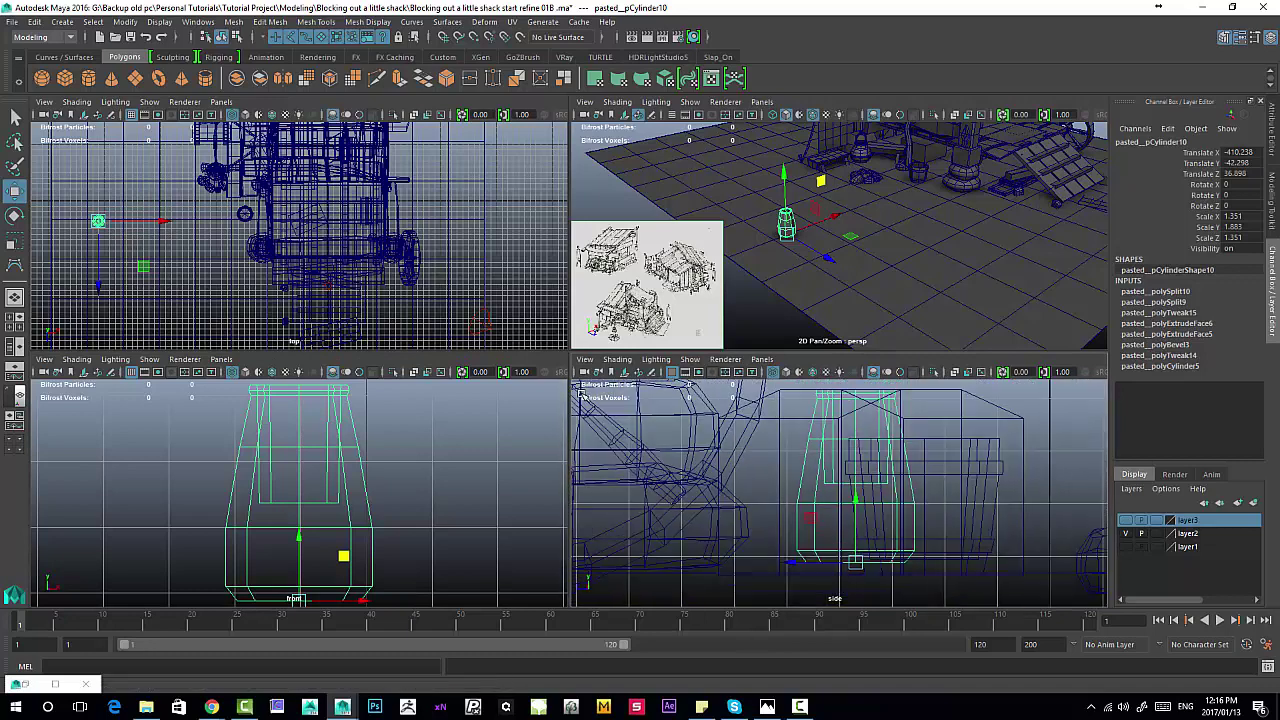
pyautogui.hotkey('ctrl', '1')
pyautogui.hotkey('ctrl', '1')
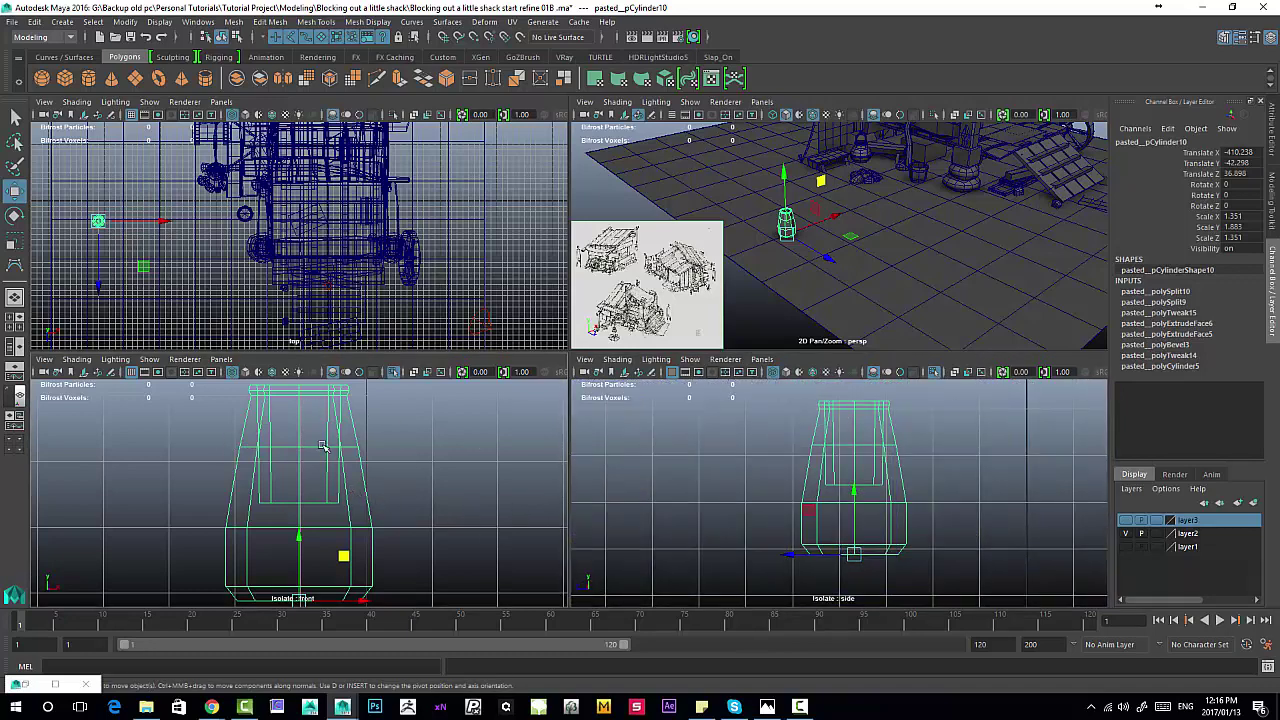
pyautogui.keyDown('alt'); pyautogui.moveTo(290, 466); pyautogui.dragTo(320, 484, button='middle'); pyautogui.keyUp('alt')
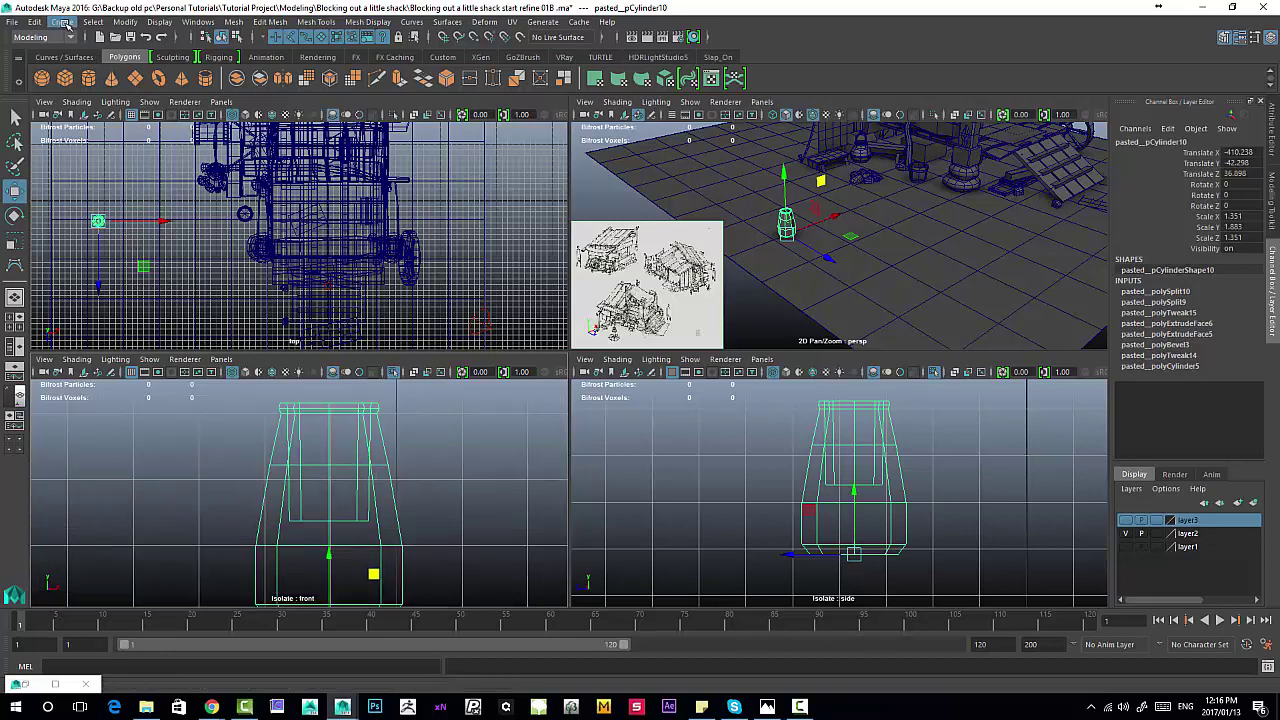
# Step: Start a CV curve beside the vase's neck in the front view, turn off isolation there, and remove the last misplaced points
pyautogui.press('y')
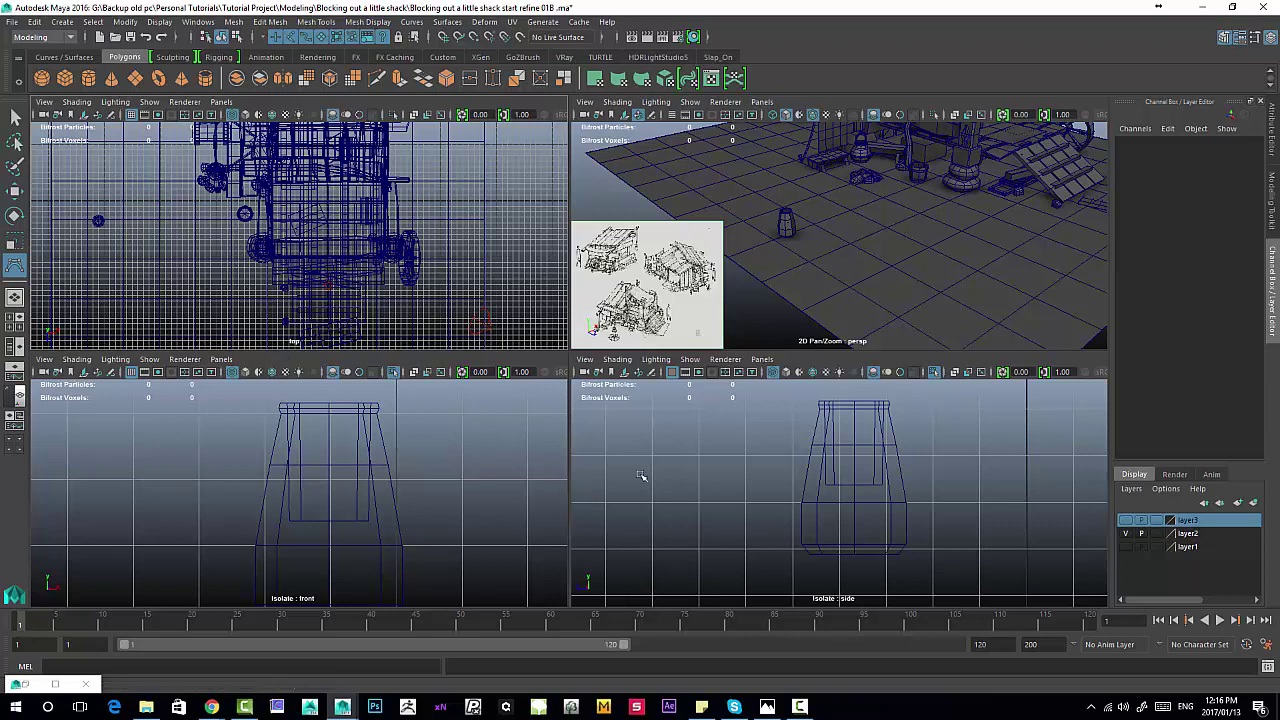
pyautogui.keyDown('alt'); pyautogui.moveTo(575, 471); pyautogui.dragTo(567, 425, button='middle'); pyautogui.keyUp('alt')
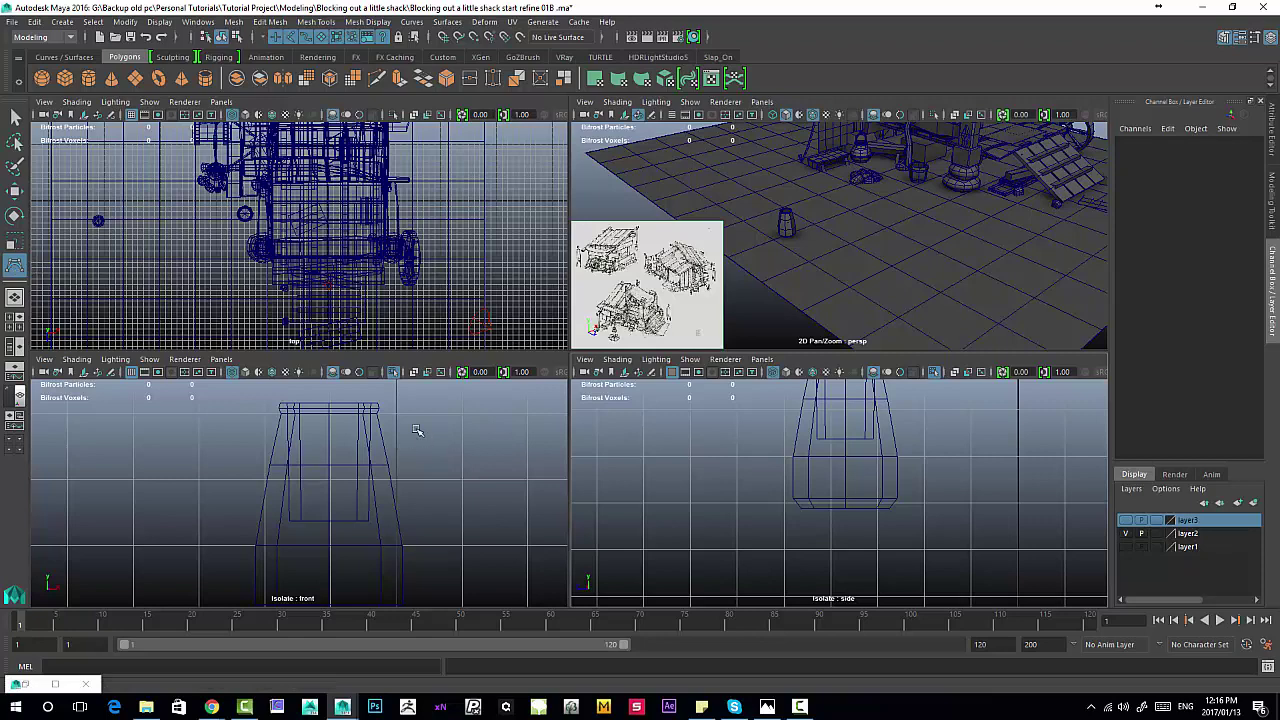
pyautogui.keyDown('alt'); pyautogui.moveTo(389, 446); pyautogui.dragTo(400, 443, button='right'); pyautogui.keyUp('alt')
pyautogui.keyDown('alt'); pyautogui.moveTo(400, 443); pyautogui.dragTo(352, 466, button='middle'); pyautogui.keyUp('alt')
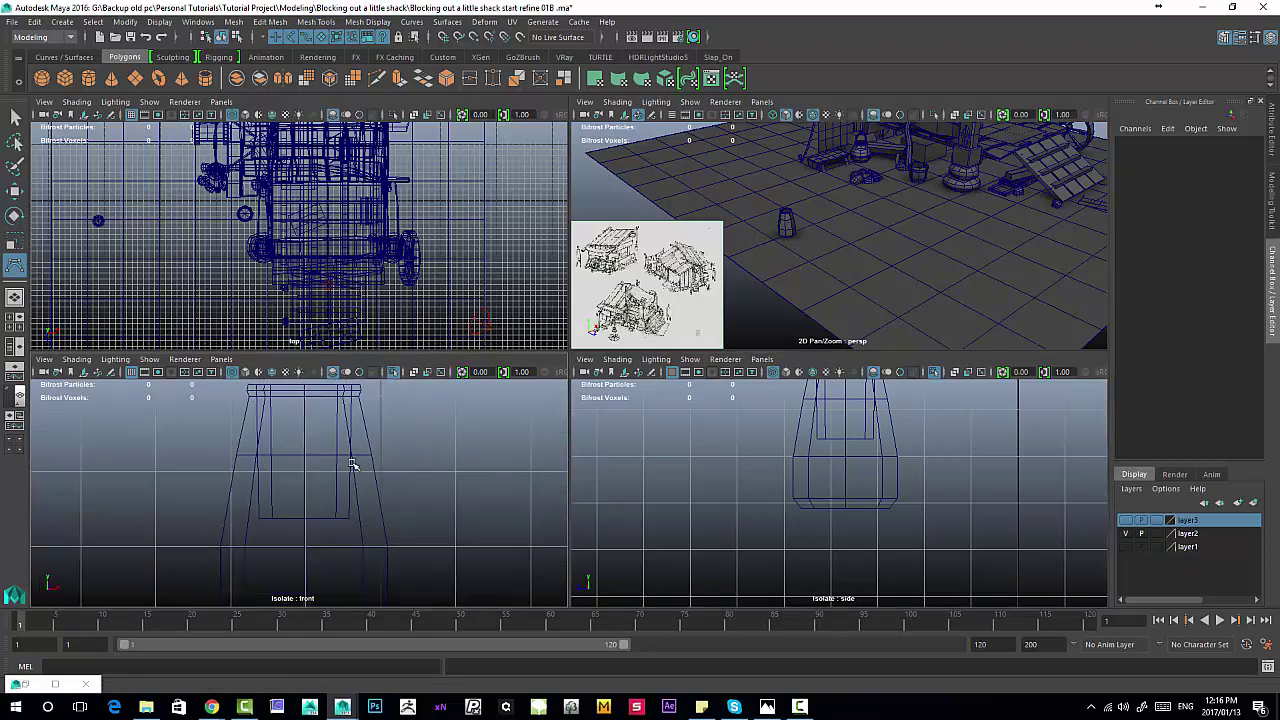
pyautogui.click(386, 440)
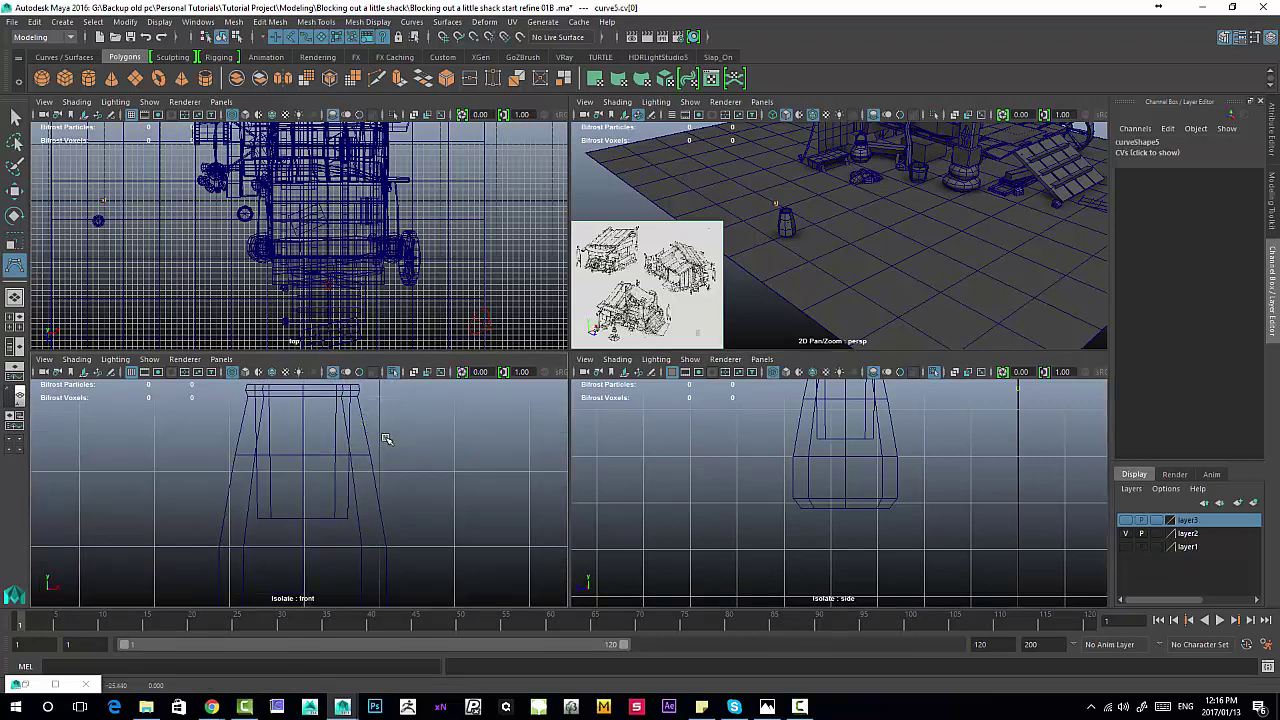
pyautogui.click(433, 452)
pyautogui.click(429, 449)
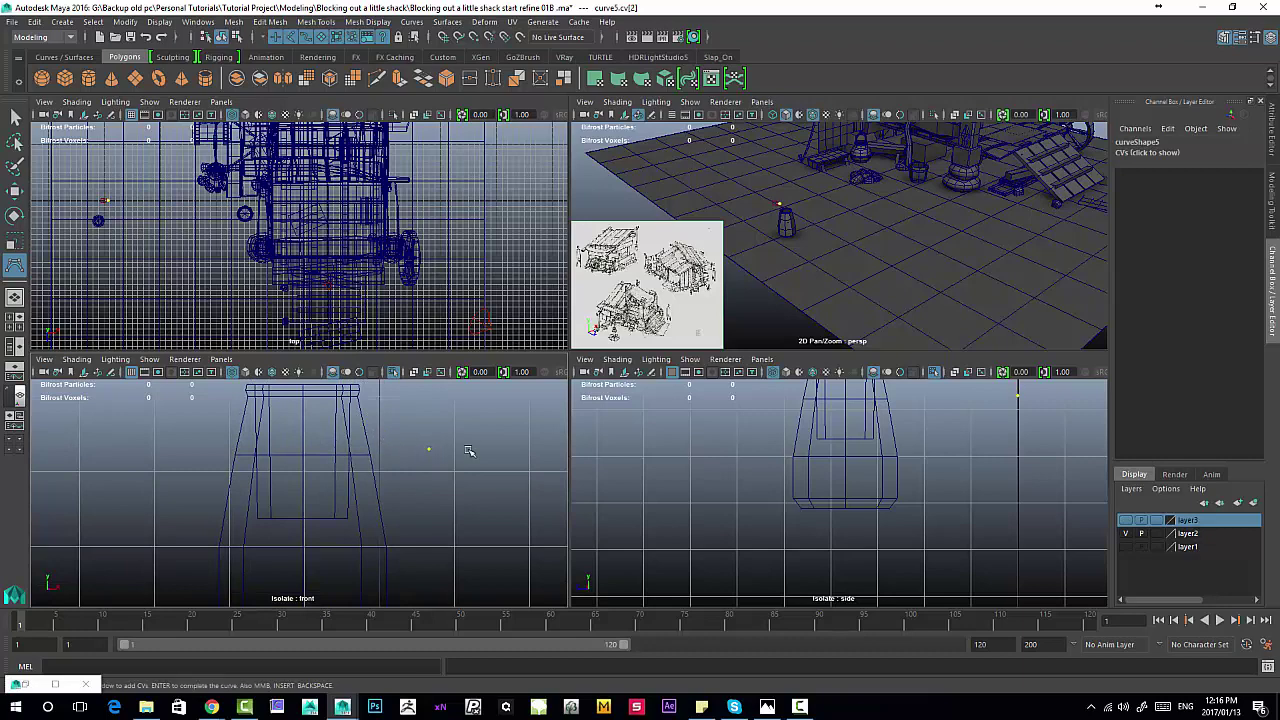
pyautogui.click(465, 440)
pyautogui.hotkey('ctrl', '1')
pyautogui.keyDown('alt'); pyautogui.moveTo(473, 480); pyautogui.dragTo(405, 462, button='middle'); pyautogui.keyUp('alt')
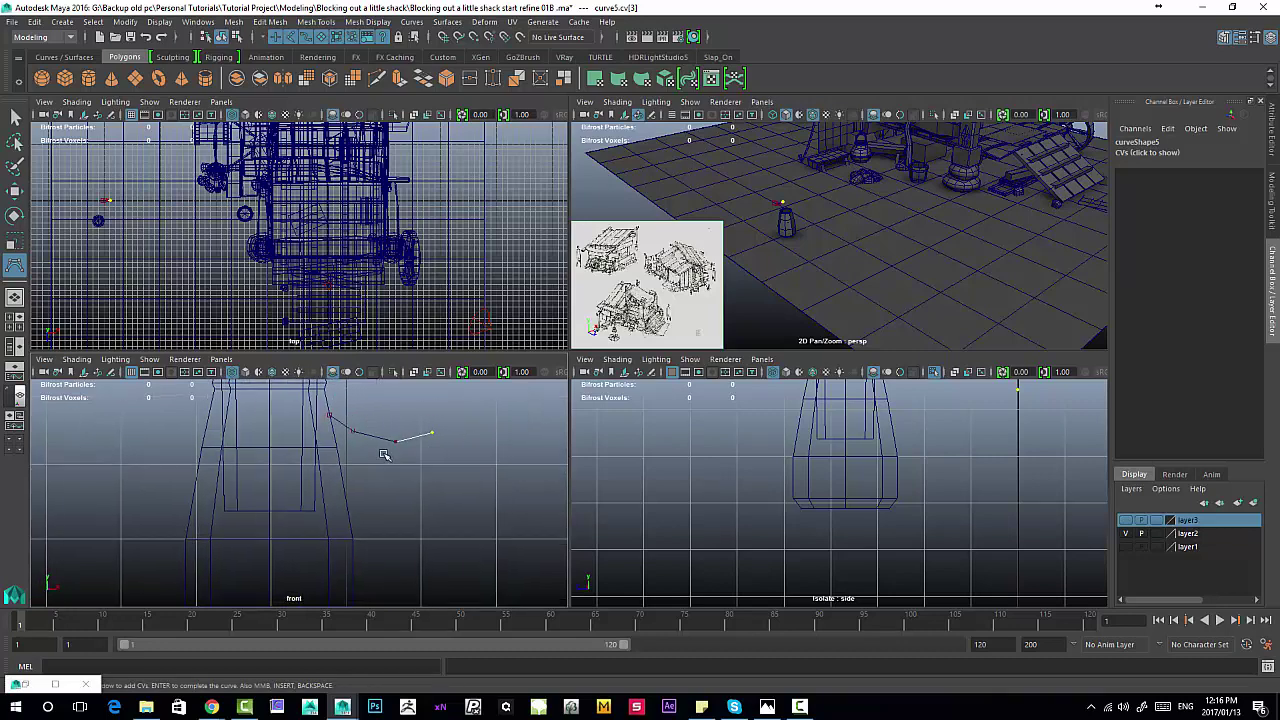
pyautogui.press('BackSpace')
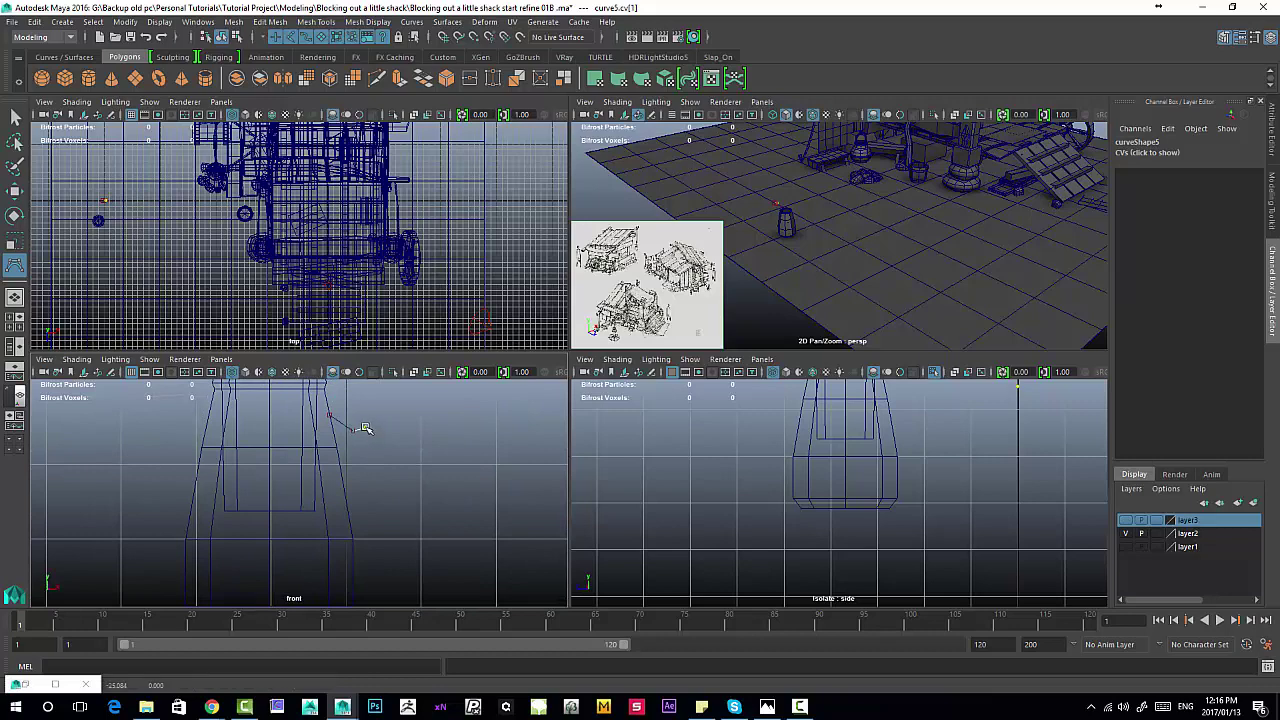
# Step: Continue the curve outward and down the vase's side to its base as a handle profile, and complete it
pyautogui.click(365, 426)
pyautogui.click(385, 428)
pyautogui.click(400, 511)
pyautogui.moveTo(400, 511); pyautogui.dragTo(392, 440)
pyautogui.moveTo(375, 584); pyautogui.dragTo(390, 510)
pyautogui.moveTo(364, 589); pyautogui.dragTo(364, 581)
pyautogui.keyDown('alt'); pyautogui.moveTo(371, 513); pyautogui.dragTo(398, 425, button='middle'); pyautogui.keyUp('alt')
pyautogui.moveTo(376, 510); pyautogui.dragTo(378, 507)
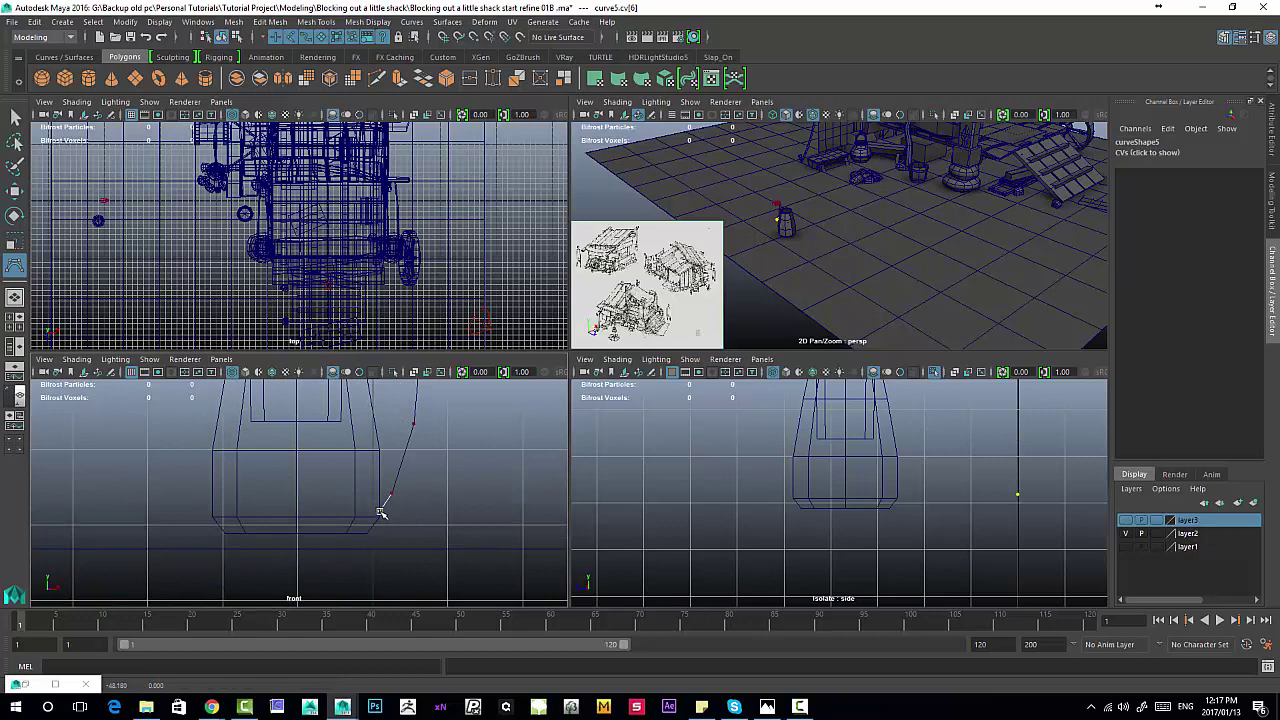
pyautogui.keyDown('alt'); pyautogui.moveTo(388, 424); pyautogui.dragTo(390, 514, button='middle'); pyautogui.keyUp('alt')
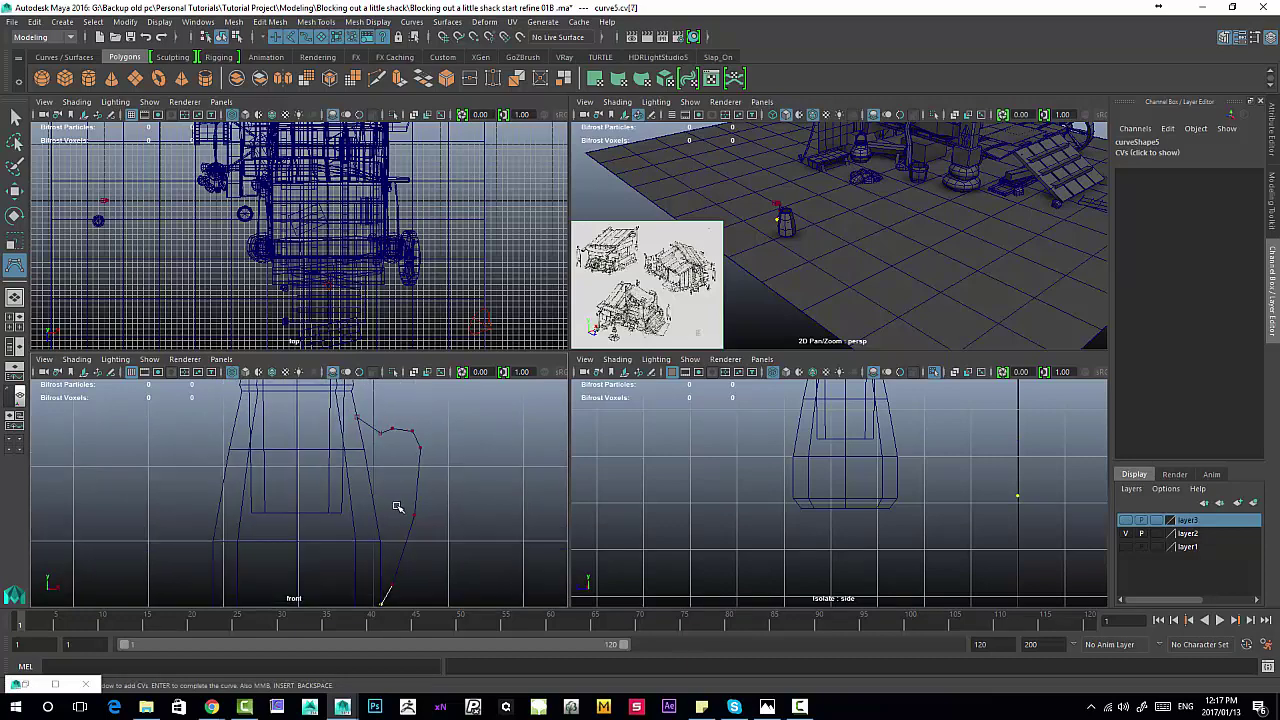
pyautogui.press('Return')
pyautogui.press('w')
# Step: Show the handle curve's control vertices and move the middle and upper ones to round its top bend
pyautogui.keyDown('alt'); pyautogui.moveTo(422, 458); pyautogui.dragTo(422, 413, button='middle'); pyautogui.keyUp('alt')
pyautogui.moveTo(417, 428); pyautogui.dragTo(343, 352, button='right')
pyautogui.moveTo(399, 463)
pyautogui.mouseDown()
pyautogui.moveTo(432, 480)
pyautogui.moveTo(418, 468)
pyautogui.mouseUp()
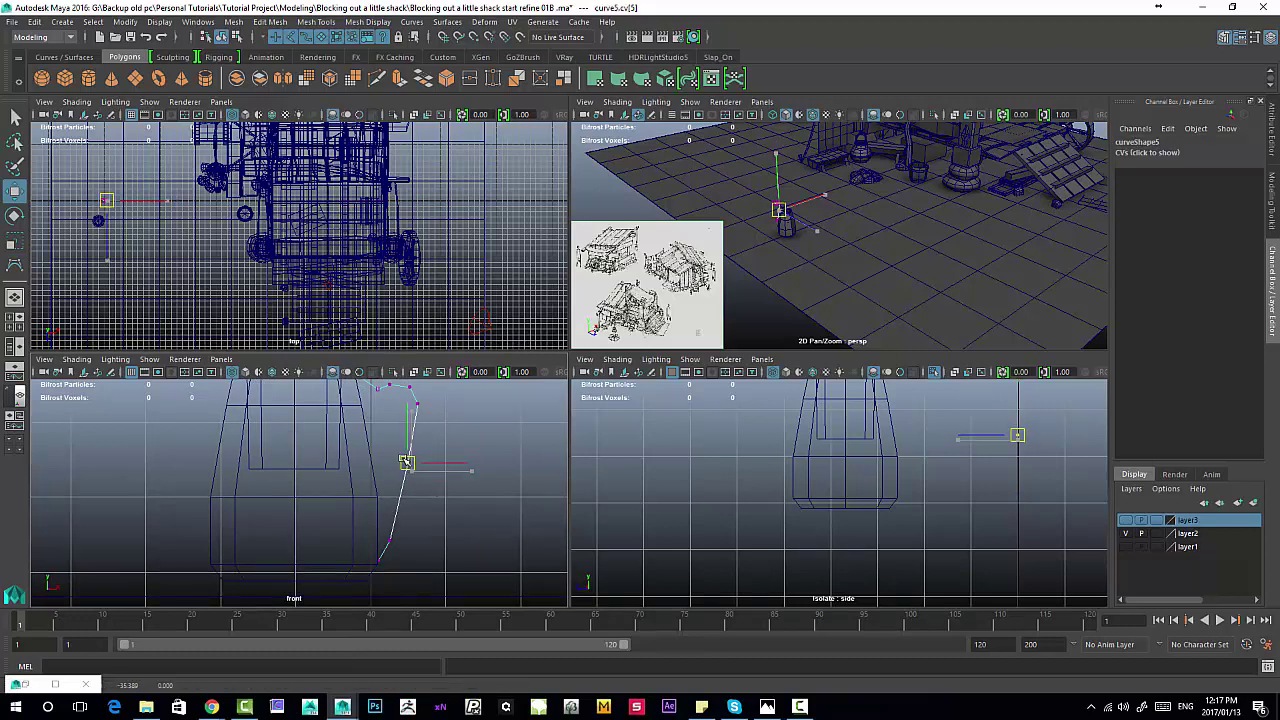
pyautogui.keyDown('alt'); pyautogui.moveTo(420, 388); pyautogui.dragTo(417, 445, button='middle'); pyautogui.keyUp('alt')
pyautogui.click(406, 441)
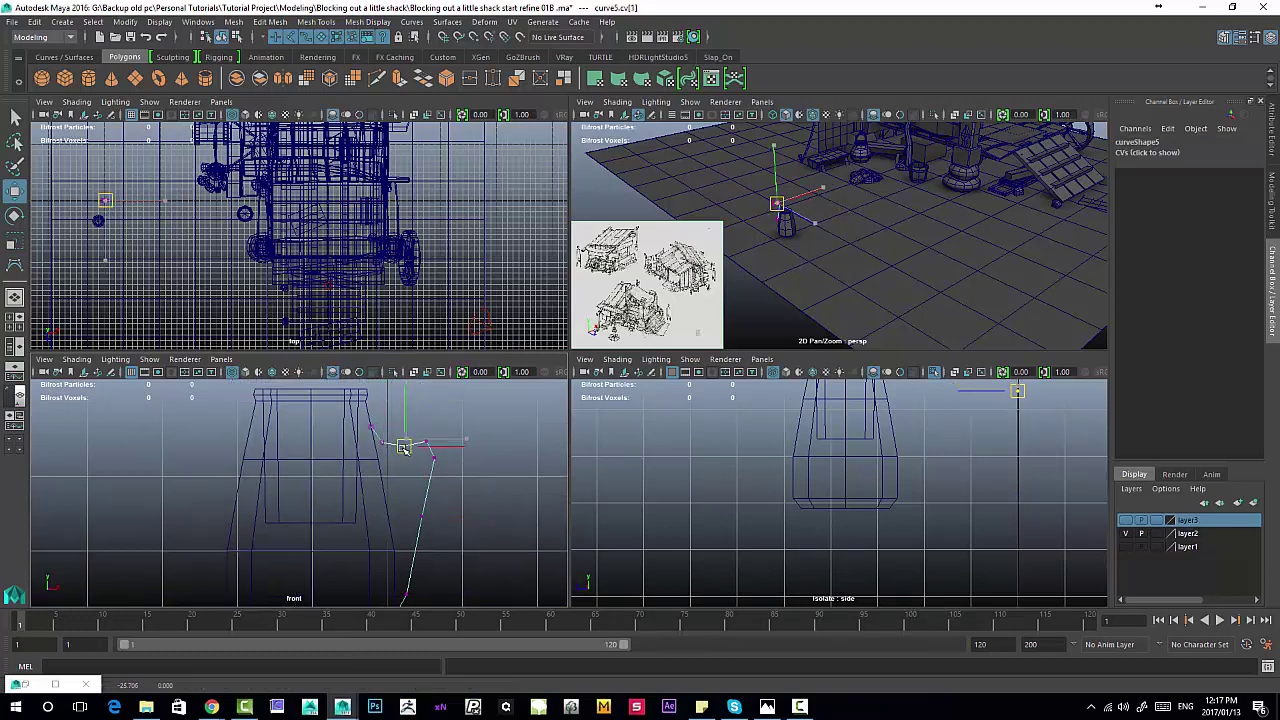
pyautogui.moveTo(406, 443); pyautogui.dragTo(451, 469)
pyautogui.moveTo(434, 459); pyautogui.dragTo(434, 471)
# Step: Reposition the handle curve's lower control vertices so it bulges outward and tapers back to the vase's base
pyautogui.keyDown('alt'); pyautogui.moveTo(395, 585); pyautogui.dragTo(397, 493, button='middle'); pyautogui.keyUp('alt')
pyautogui.moveTo(388, 510); pyautogui.dragTo(407, 532)
pyautogui.moveTo(397, 521); pyautogui.dragTo(393, 518)
pyautogui.moveTo(400, 487); pyautogui.dragTo(425, 515)
pyautogui.moveTo(410, 499); pyautogui.dragTo(417, 484)
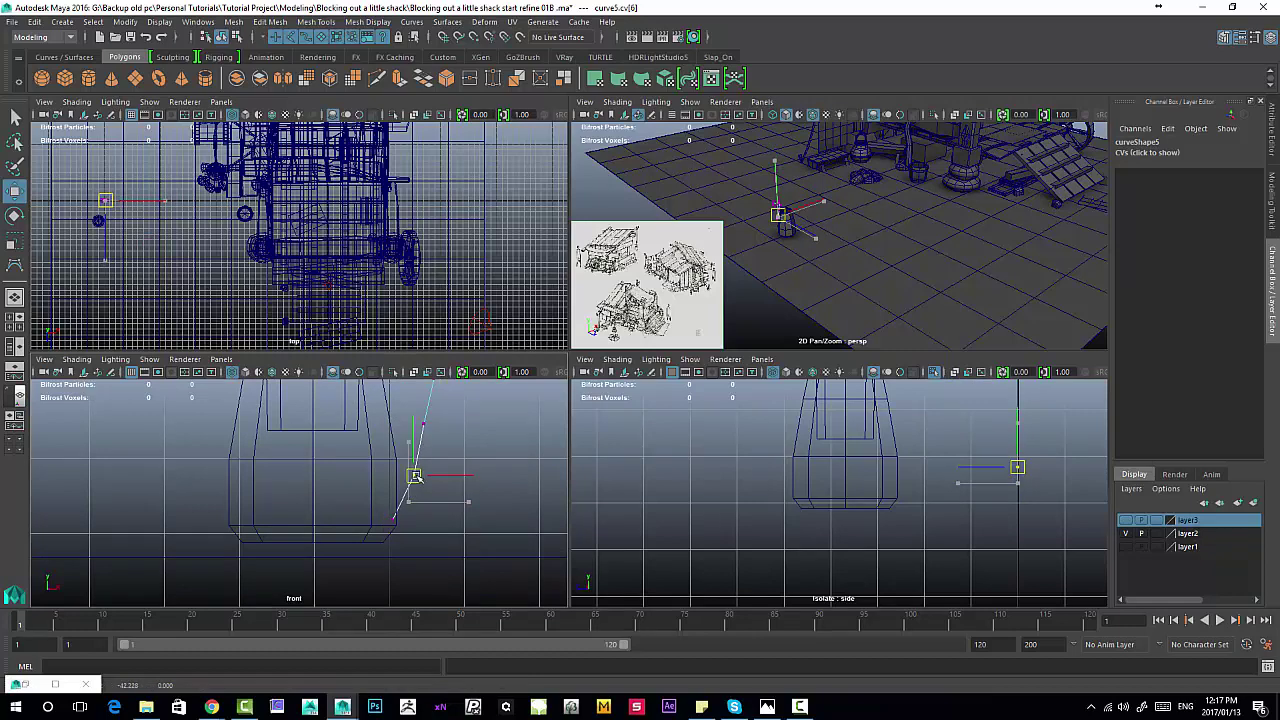
pyautogui.click(396, 517)
pyautogui.moveTo(384, 392)
pyautogui.keyDown('alt'); pyautogui.mouseDown(button='middle')
pyautogui.moveTo(394, 471)
pyautogui.moveTo(384, 403)
pyautogui.mouseUp(button='middle'); pyautogui.keyUp('alt')
pyautogui.moveTo(384, 403)
pyautogui.keyDown('alt'); pyautogui.mouseDown(button='right')
pyautogui.moveTo(351, 376)
pyautogui.moveTo(378, 424)
pyautogui.mouseUp(button='right'); pyautogui.keyUp('alt')
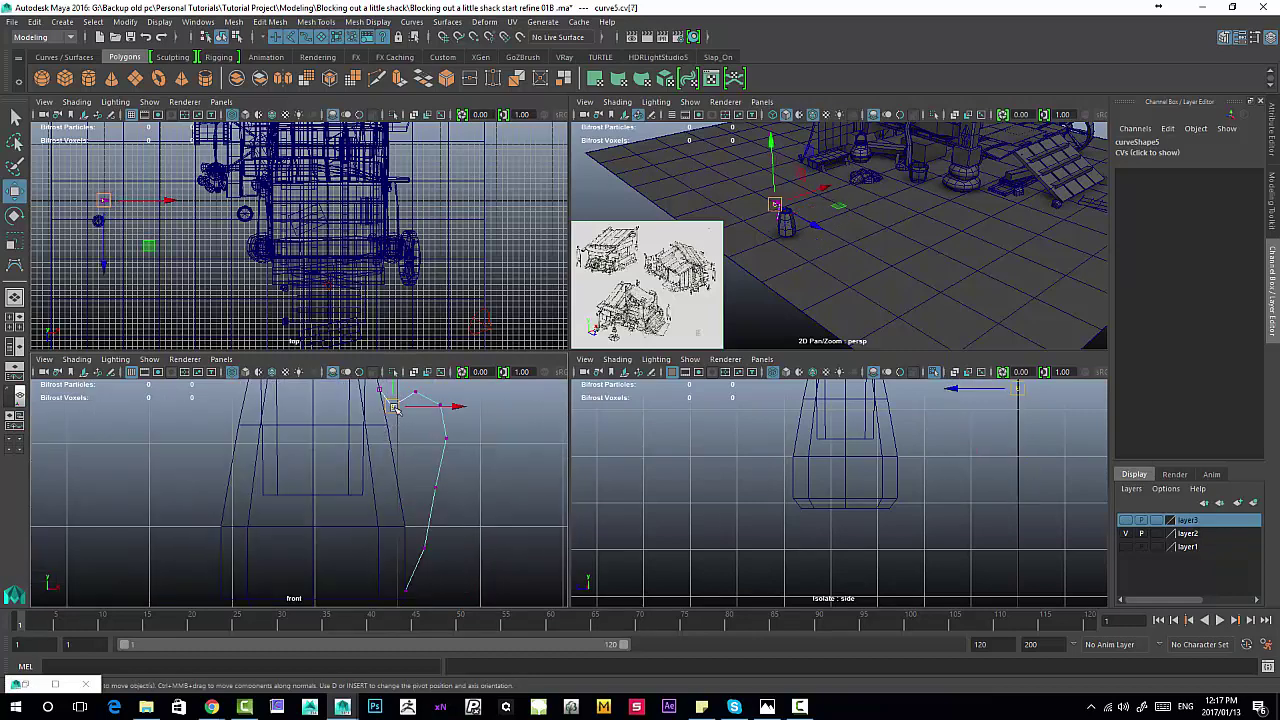
pyautogui.click(438, 489)
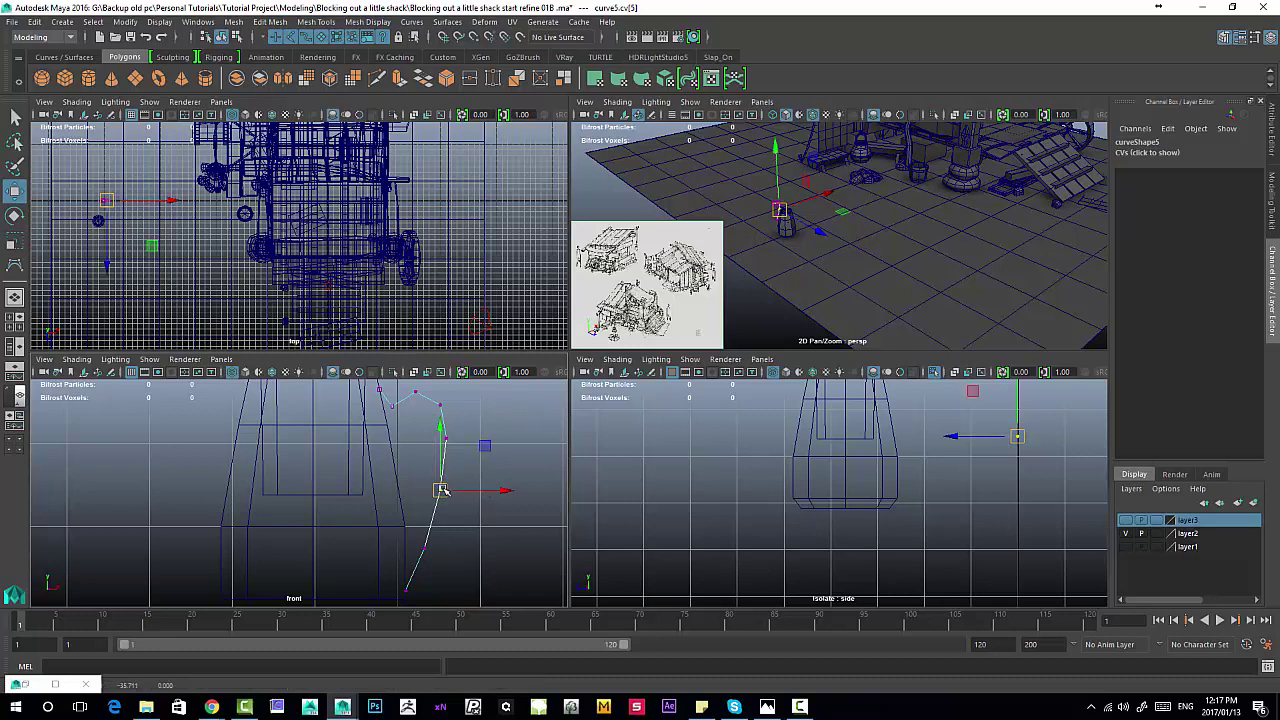
pyautogui.keyDown('alt'); pyautogui.moveTo(460, 381); pyautogui.dragTo(430, 405, button='middle'); pyautogui.keyUp('alt')
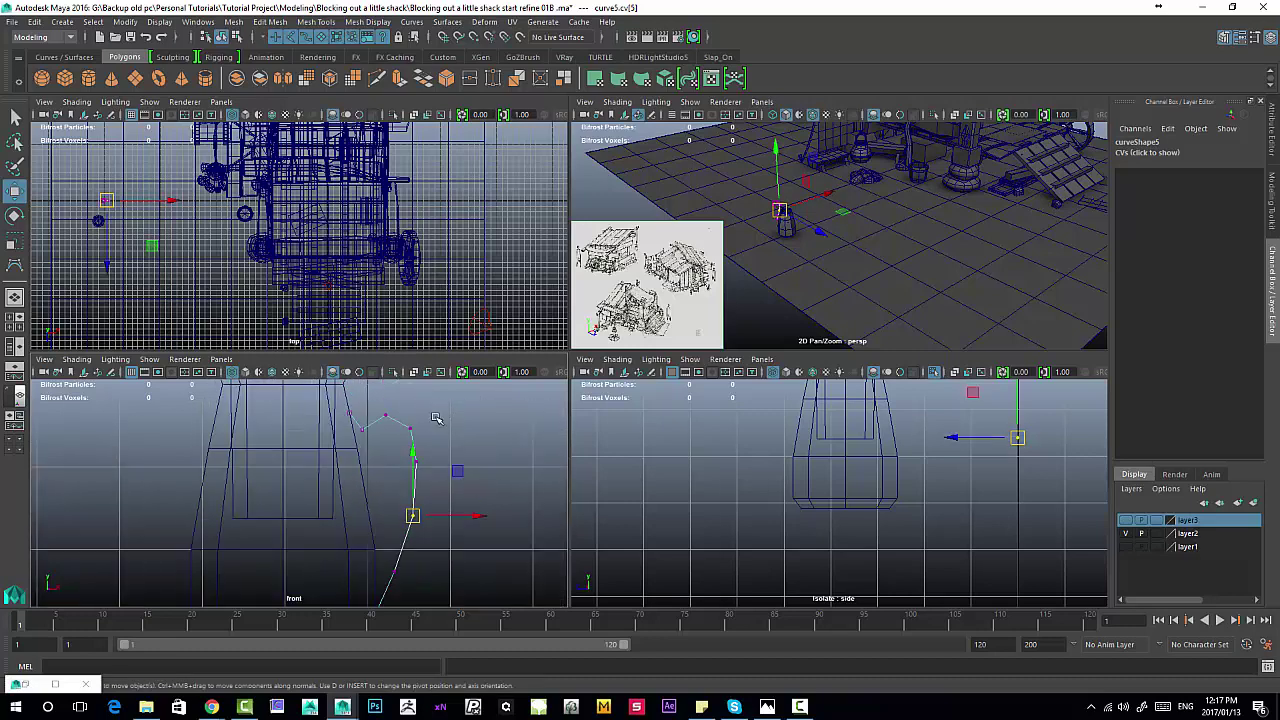
# Step: Return to object selection and select the whole handle curve in the front view
pyautogui.press('F8')
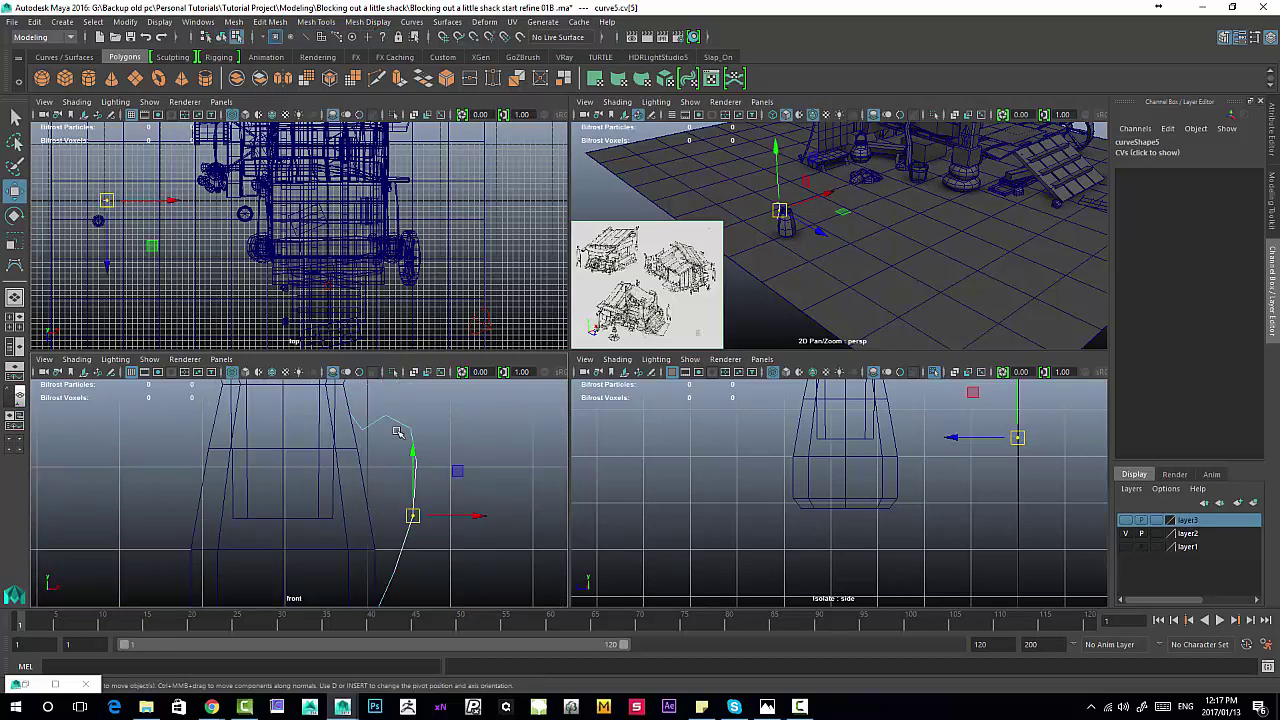
pyautogui.click(409, 440)
pyautogui.keyDown('alt'); pyautogui.moveTo(438, 428); pyautogui.dragTo(449, 427, button='middle'); pyautogui.keyUp('alt')
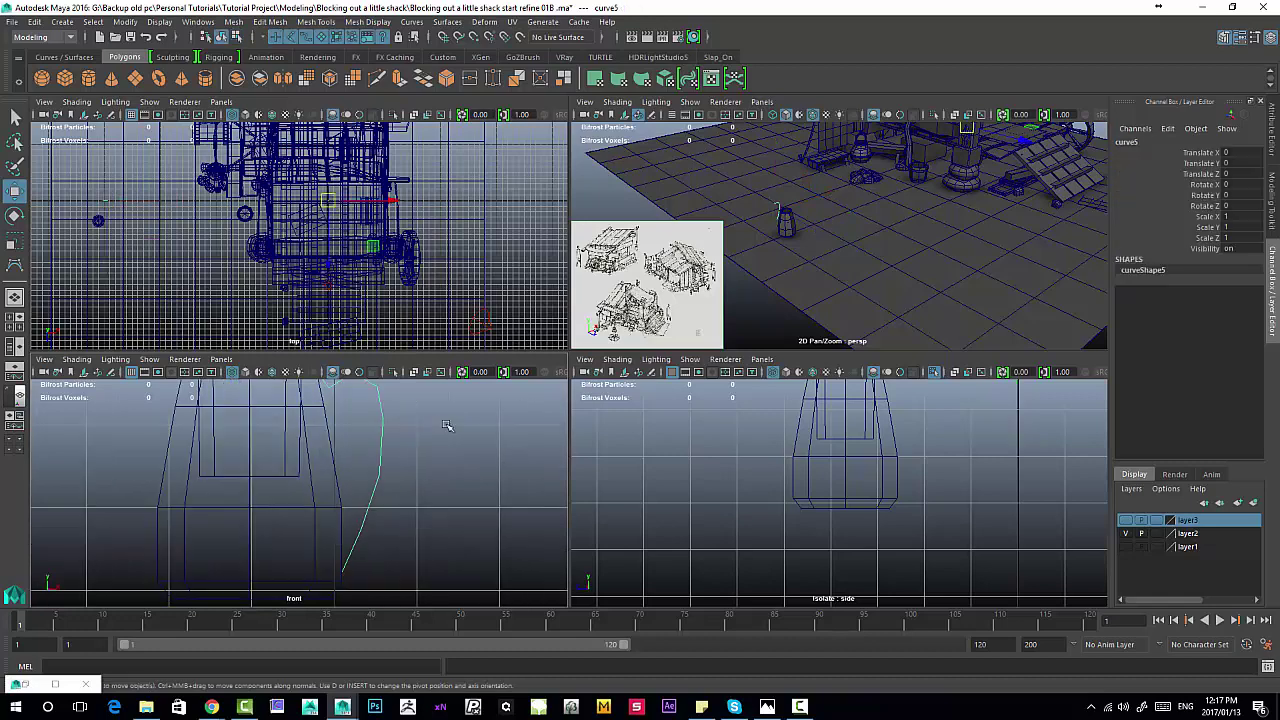
pyautogui.keyDown('alt'); pyautogui.moveTo(449, 427); pyautogui.dragTo(398, 414, button='right'); pyautogui.keyUp('alt')
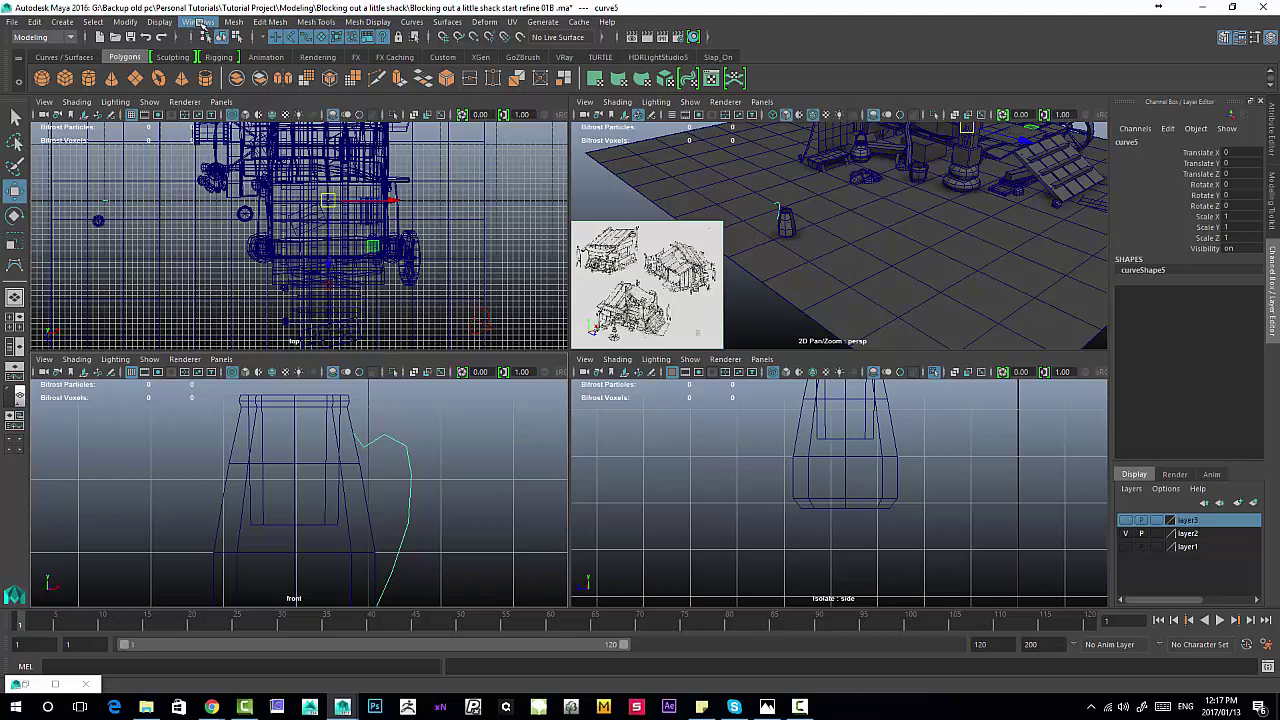
pyautogui.click(20, 37)
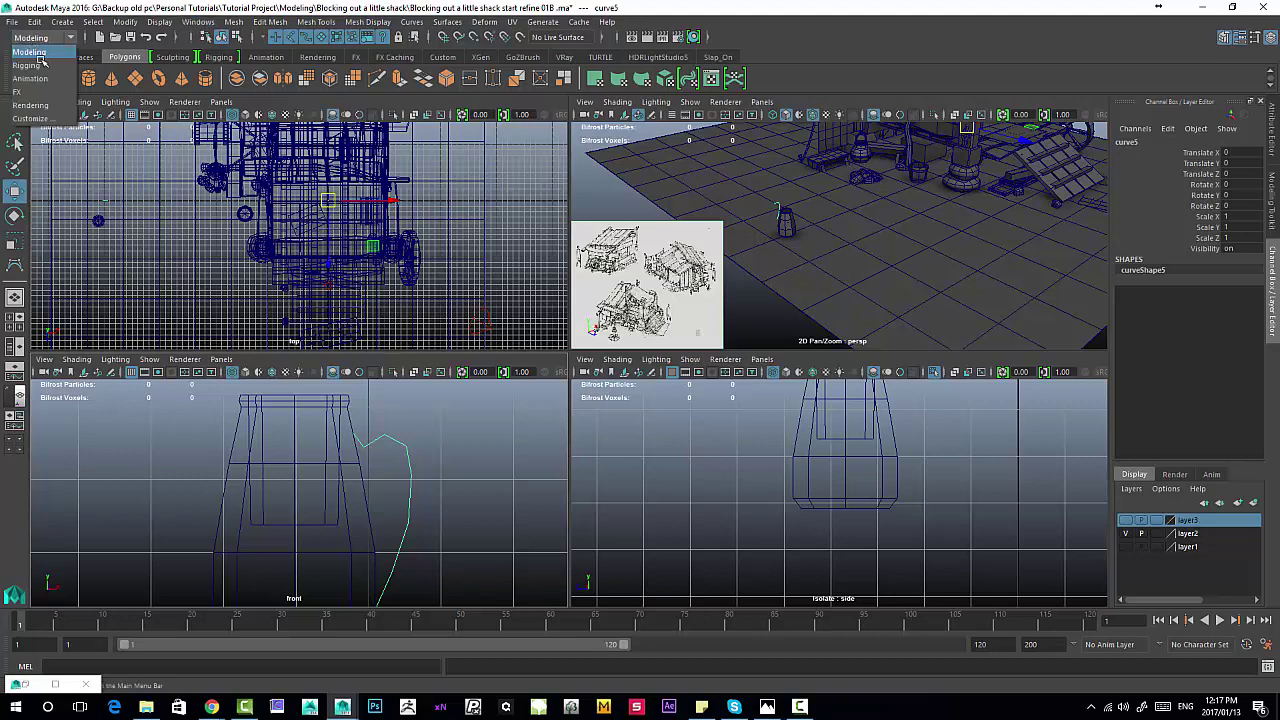
pyautogui.click(40, 105)
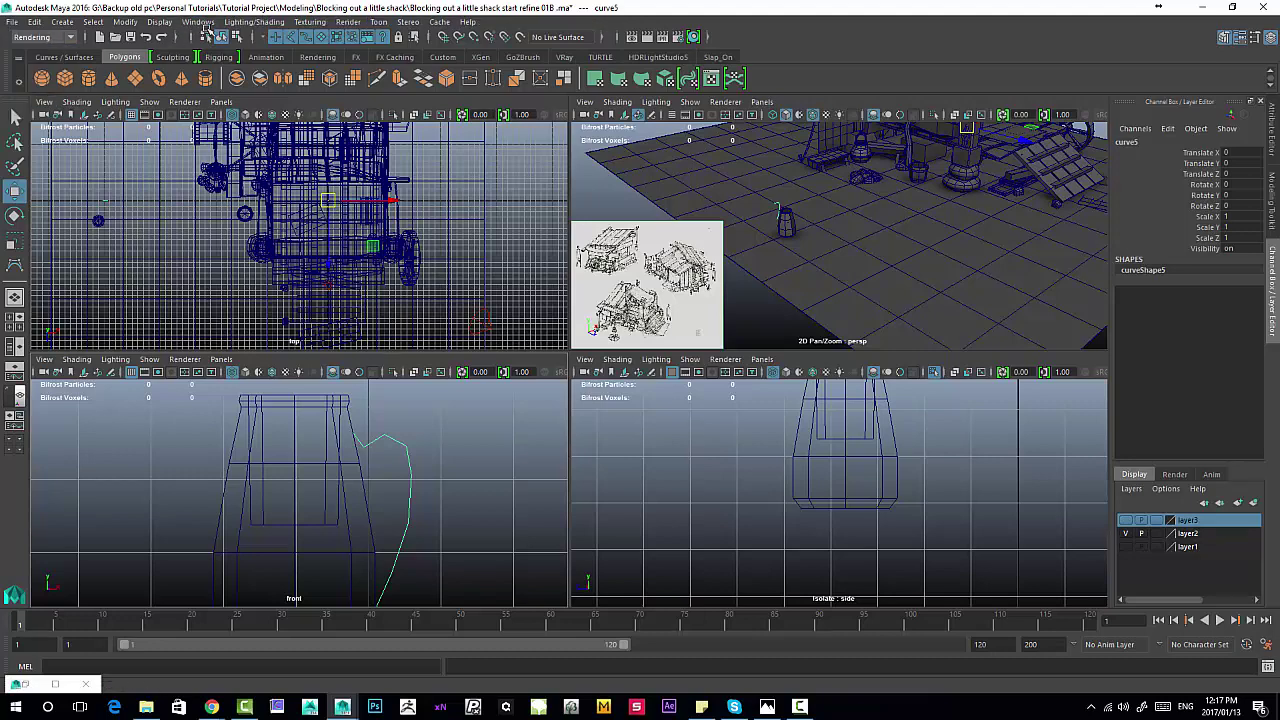
pyautogui.click(55, 37)
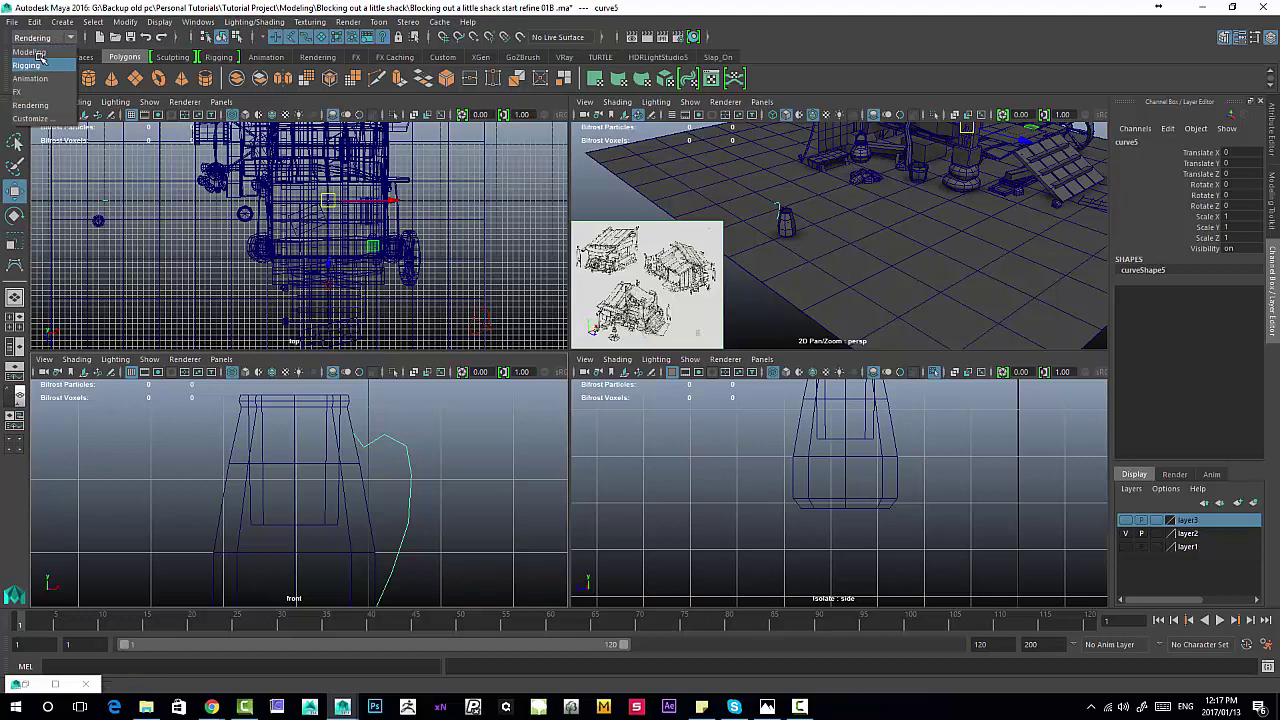
pyautogui.click(52, 93)
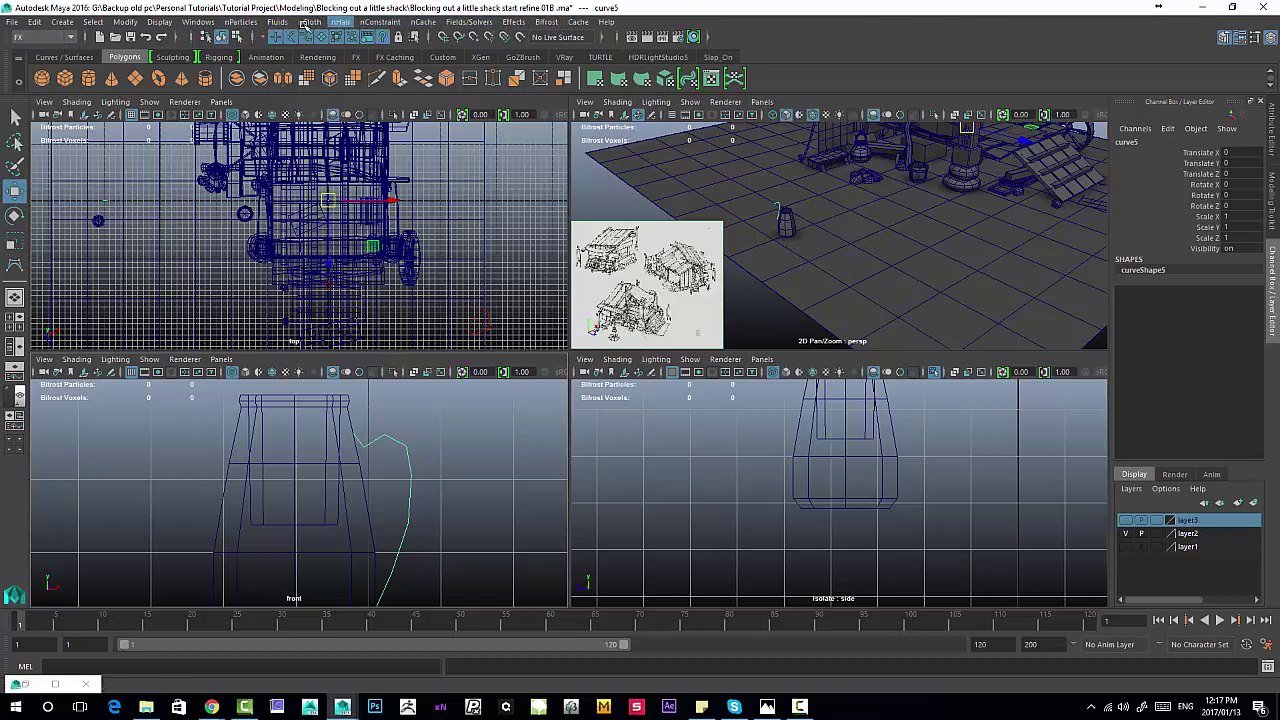
pyautogui.click(30, 38)
pyautogui.click(28, 51)
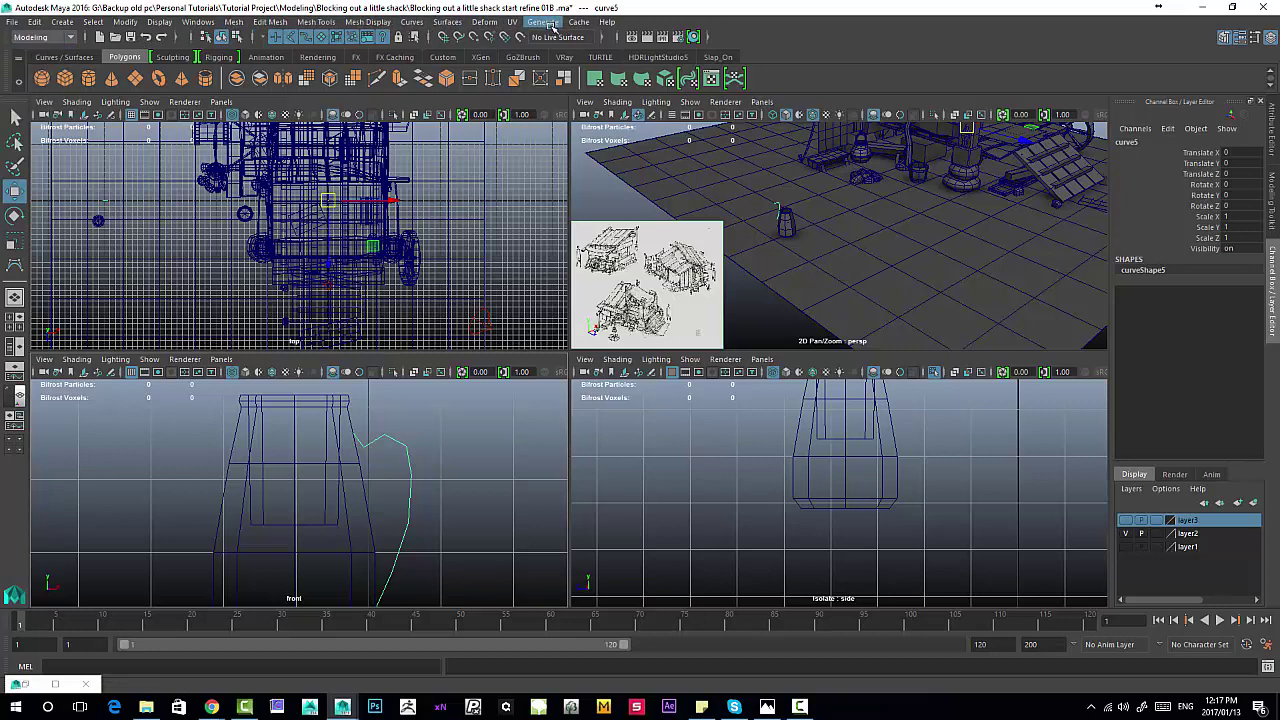
# Step: Try to apply the Paint Effects brush settings to the selected handle curve with Apply Settings to Selected Strokes
pyautogui.click(543, 22)
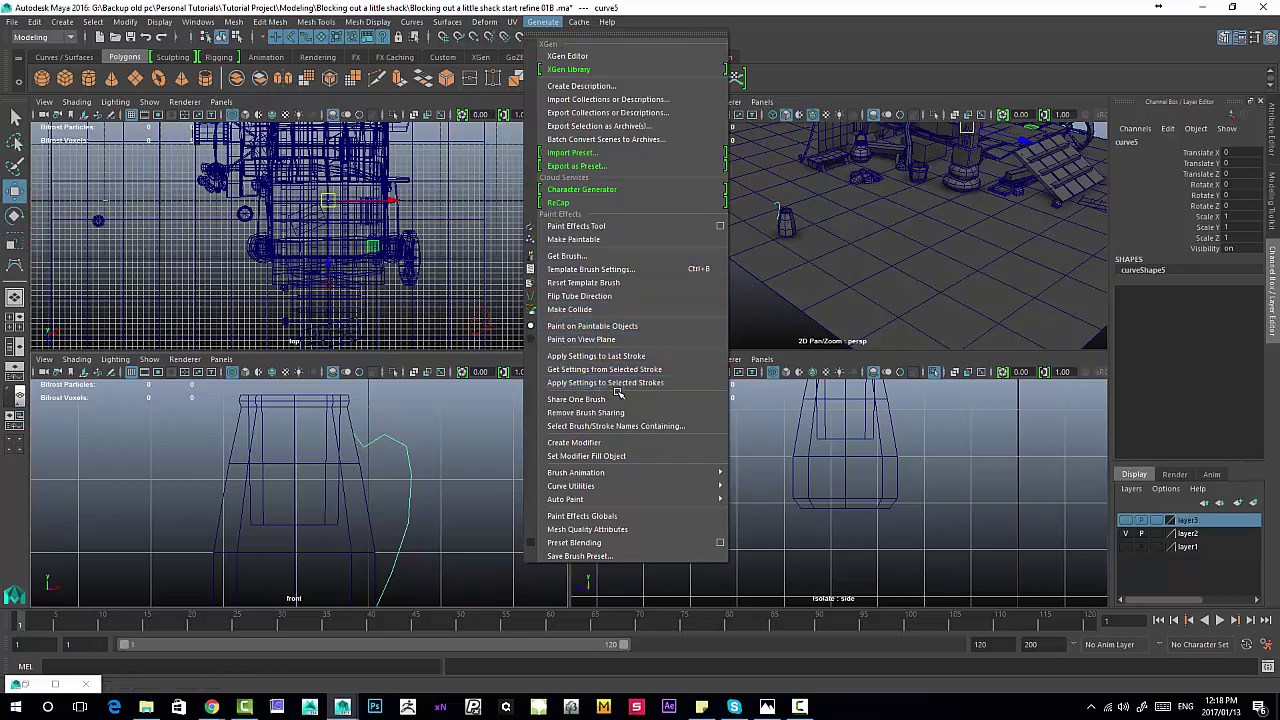
pyautogui.click(616, 384)
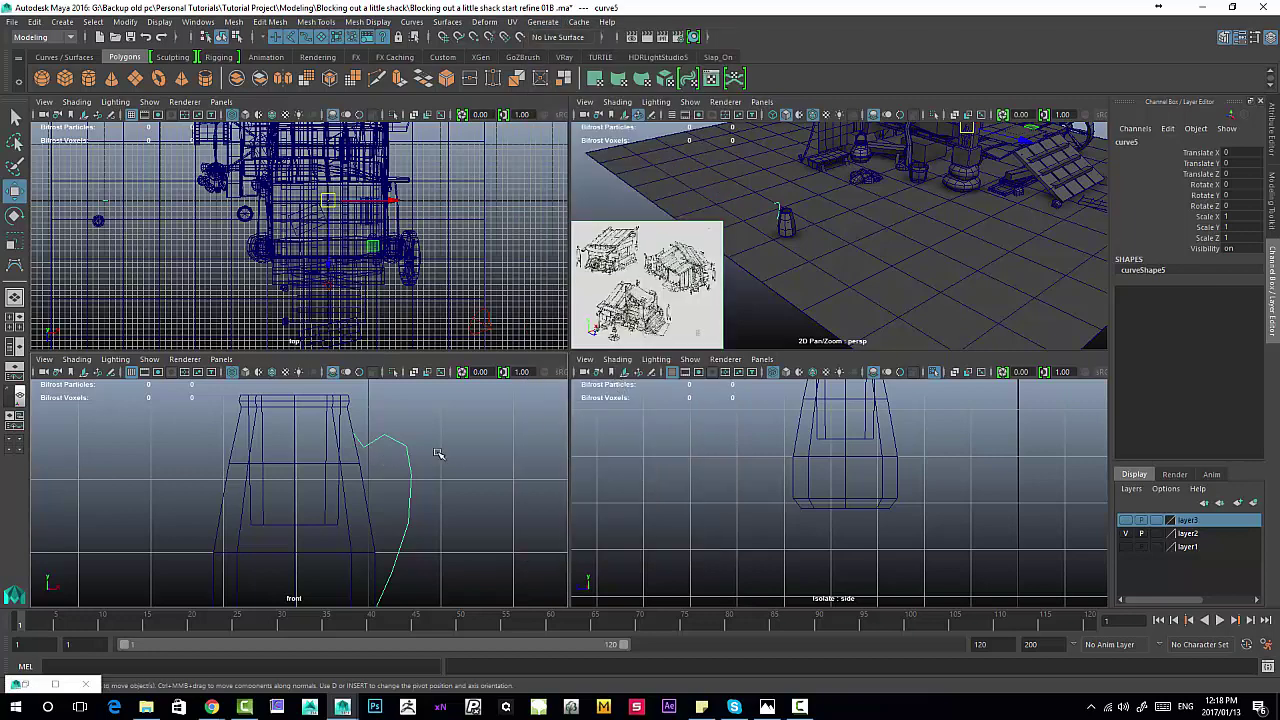
pyautogui.keyDown('alt'); pyautogui.moveTo(461, 450); pyautogui.dragTo(430, 400, button='right'); pyautogui.keyUp('alt')
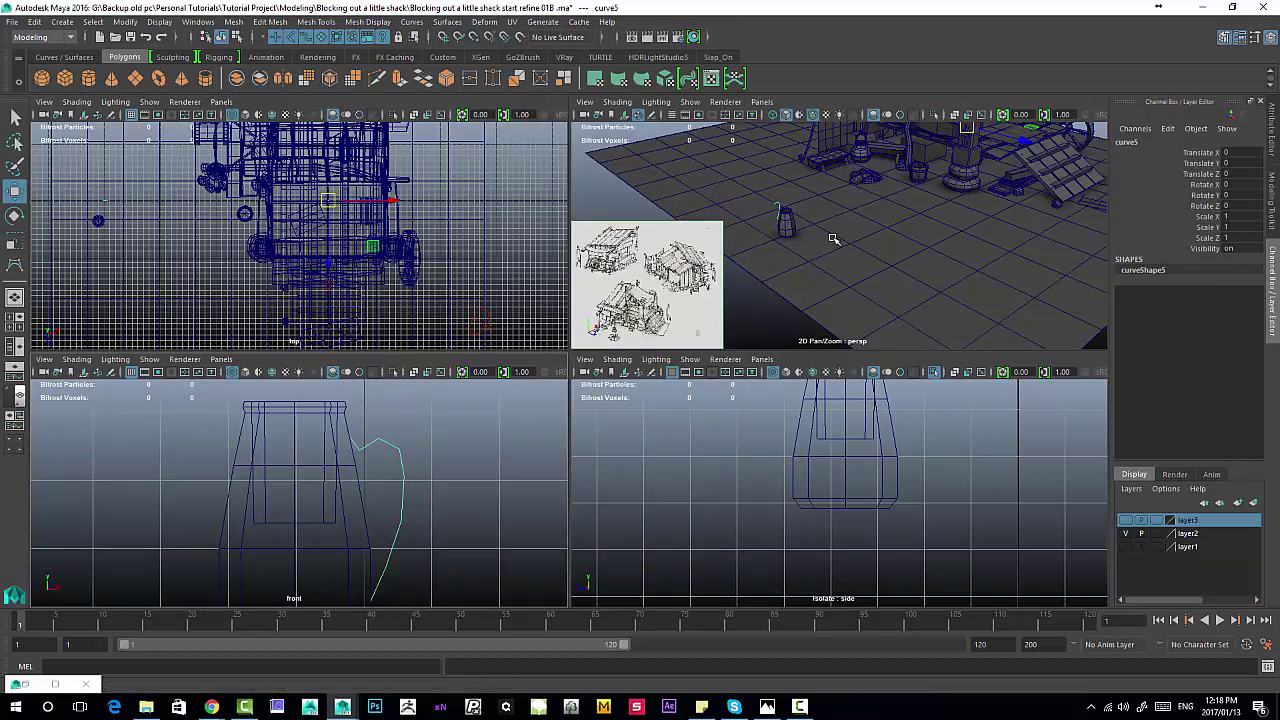
# Step: Frame the handle curve in the perspective view and examine its placement relative to the vase from several angles
pyautogui.press('f')
pyautogui.keyDown('alt'); pyautogui.moveTo(846, 256); pyautogui.dragTo(757, 260); pyautogui.keyUp('alt')
pyautogui.keyDown('alt'); pyautogui.moveTo(757, 260); pyautogui.dragTo(675, 250, button='right'); pyautogui.keyUp('alt')
pyautogui.keyDown('alt'); pyautogui.moveTo(675, 250); pyautogui.dragTo(787, 236); pyautogui.keyUp('alt')
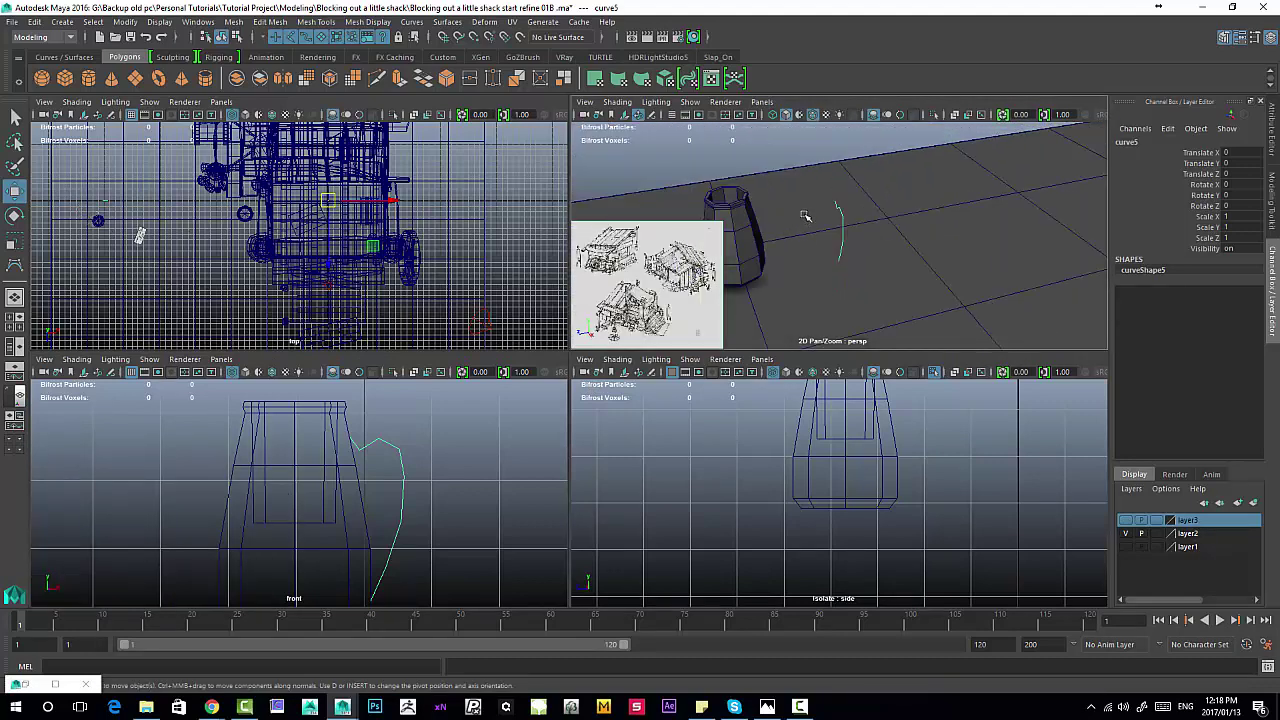
# Step: Center the pivot of the handle curve on the curve itself
pyautogui.keyDown('alt'); pyautogui.moveTo(805, 216); pyautogui.dragTo(955, 222, button='middle'); pyautogui.keyUp('alt')
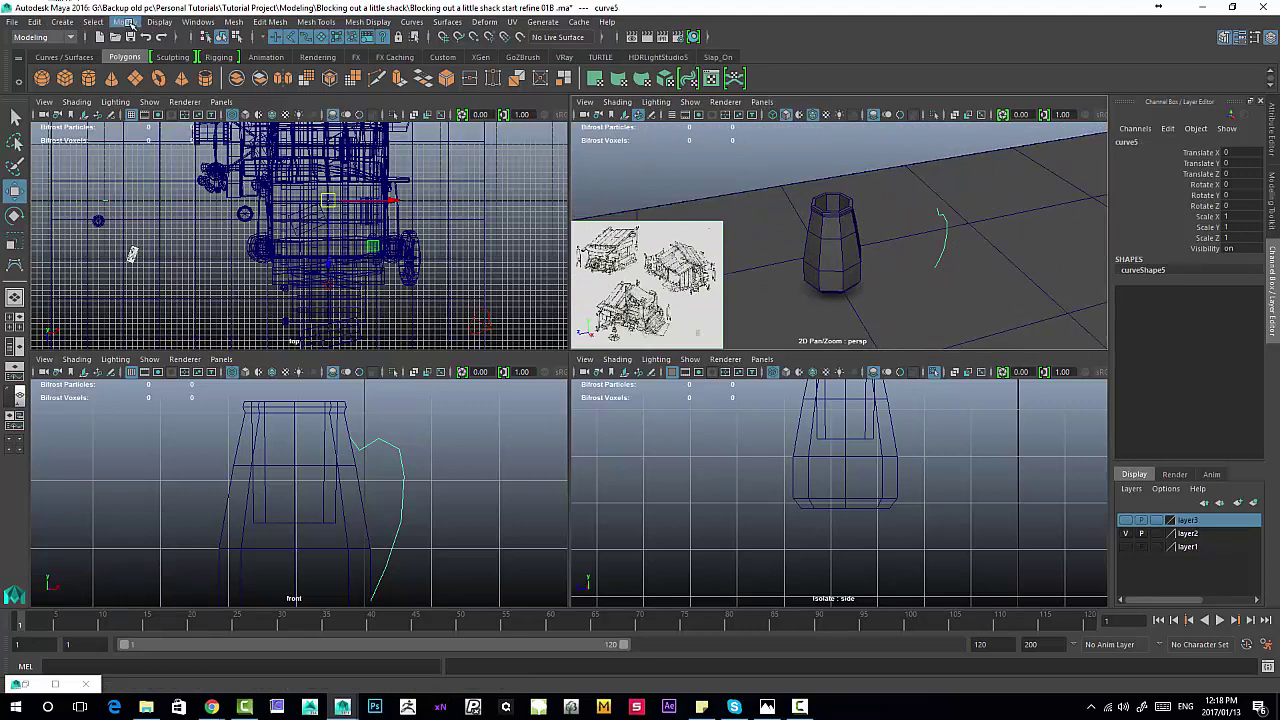
pyautogui.click(125, 22)
pyautogui.click(145, 105)
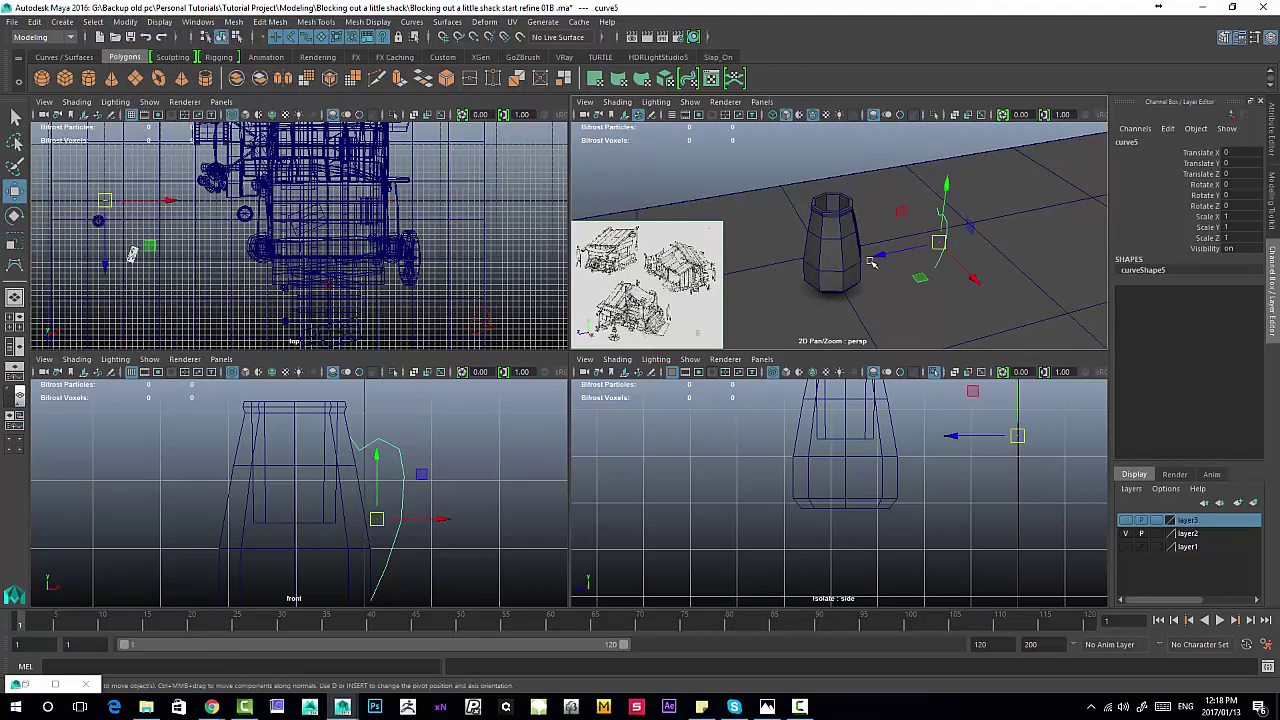
# Step: Move the handle curve along Z to about 36.898 so it lines up with the middle of the vase
pyautogui.moveTo(871, 261); pyautogui.dragTo(845, 264)
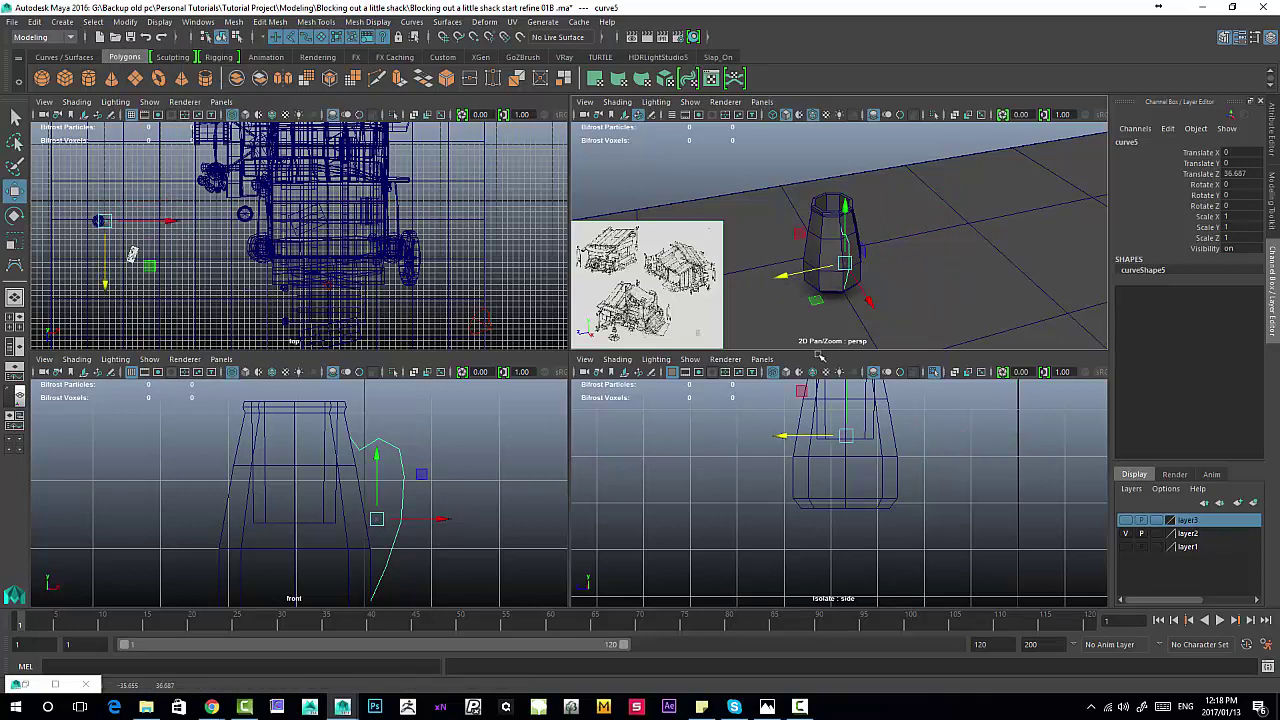
pyautogui.press('d')
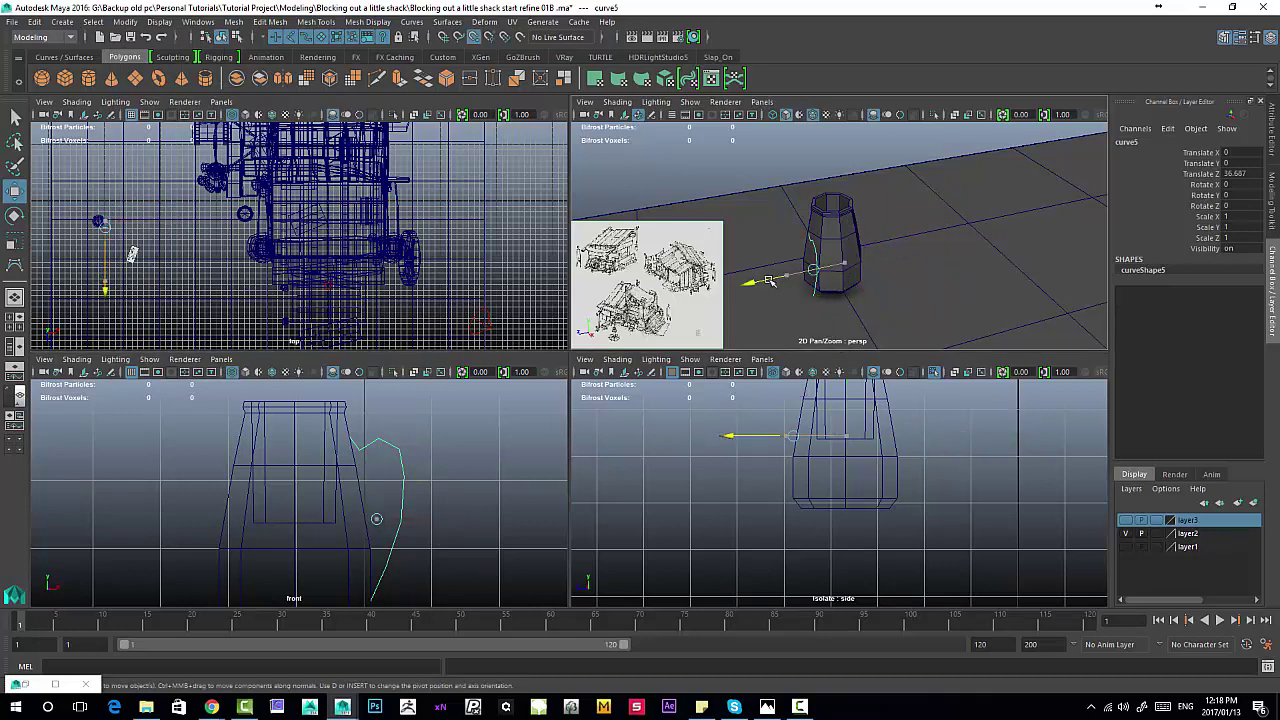
pyautogui.moveTo(808, 277); pyautogui.dragTo(880, 277)
# Step: Attach the current Paint Effects brush to the handle curve with Attach Brush to Curves
pyautogui.keyDown('alt'); pyautogui.moveTo(880, 277); pyautogui.dragTo(950, 285, button='right'); pyautogui.keyUp('alt')
pyautogui.keyDown('alt'); pyautogui.moveTo(950, 285); pyautogui.dragTo(1010, 215); pyautogui.keyUp('alt')
pyautogui.keyDown('alt'); pyautogui.moveTo(831, 193); pyautogui.dragTo(870, 270); pyautogui.keyUp('alt')
pyautogui.press('space')
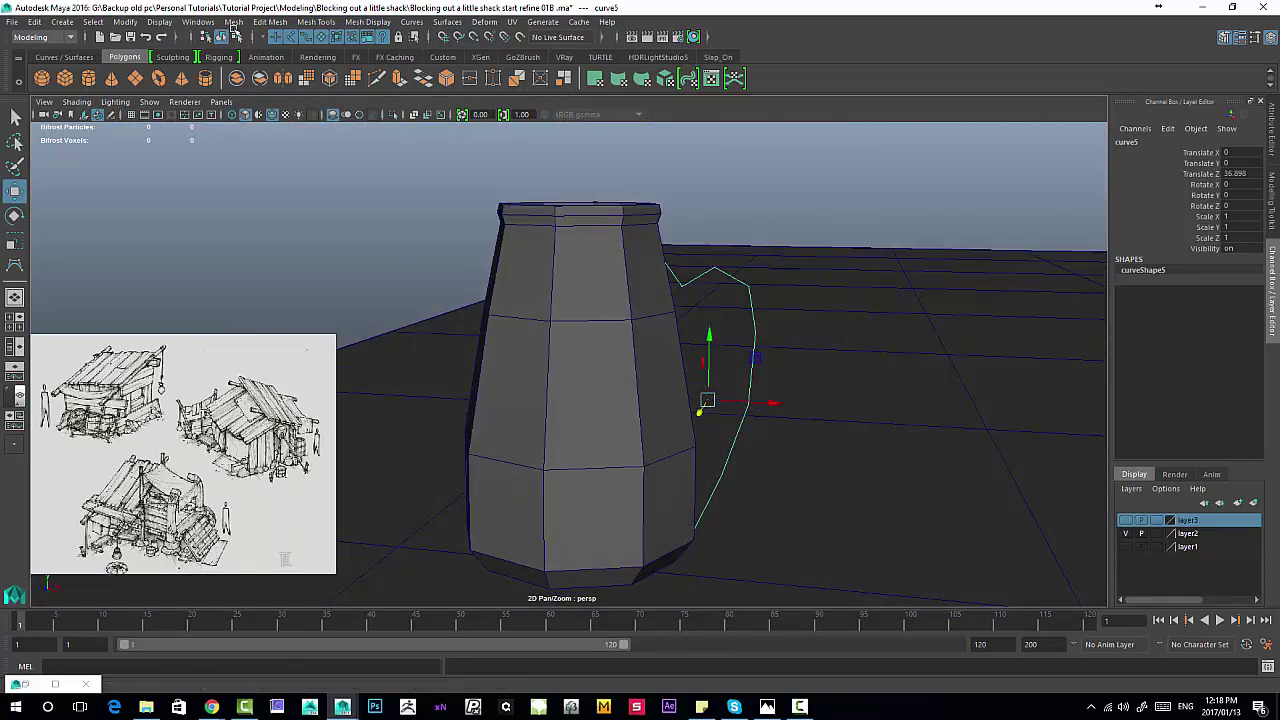
pyautogui.click(233, 22)
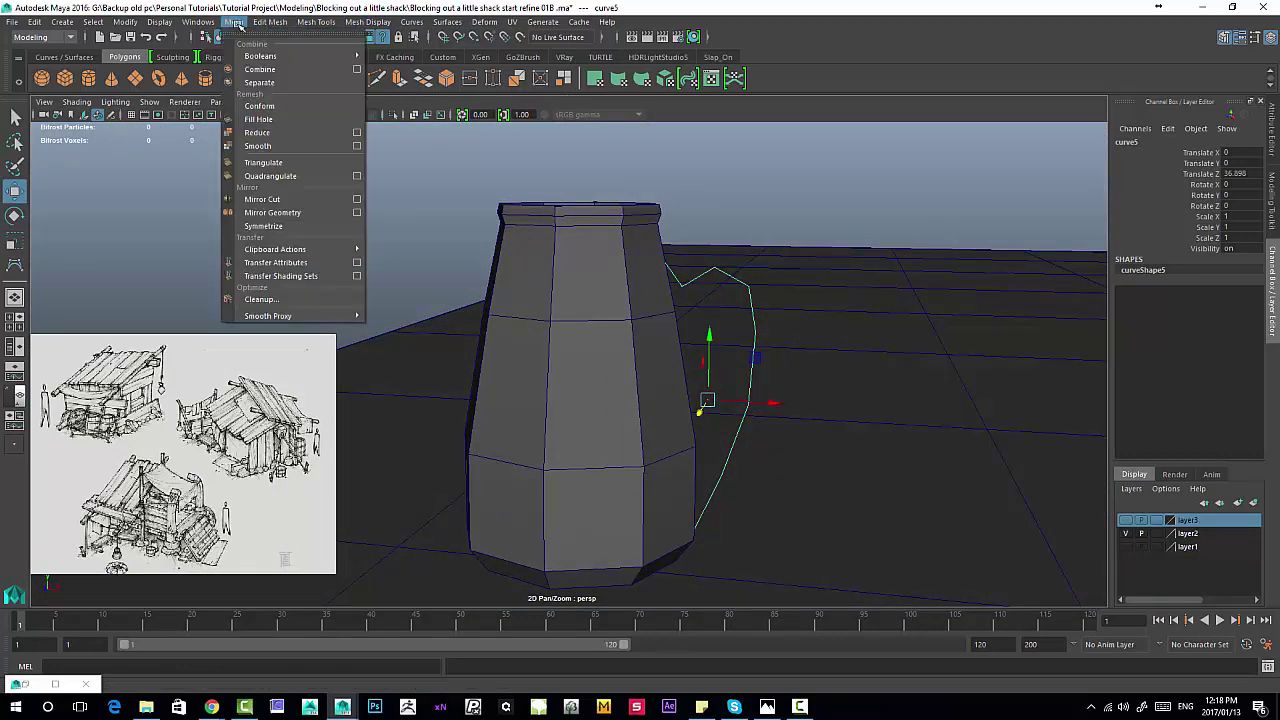
pyautogui.moveTo(270, 22)
pyautogui.moveTo(537, 22)
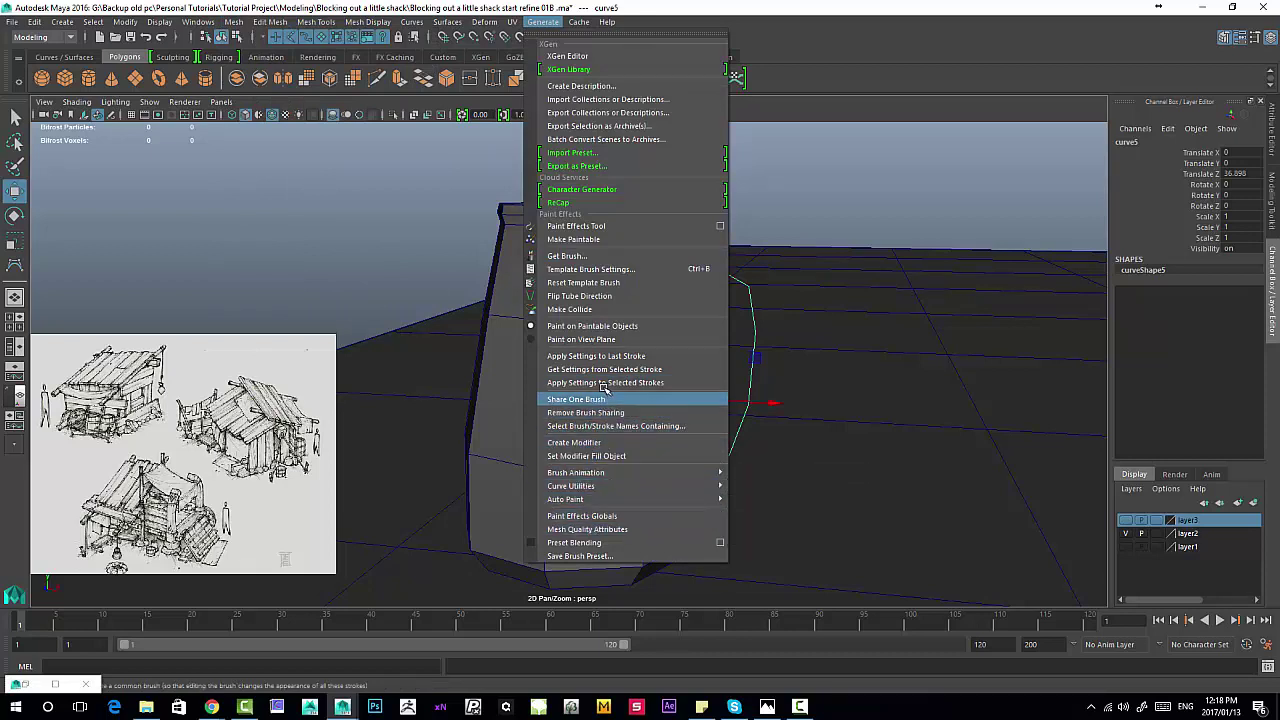
pyautogui.moveTo(586, 499)
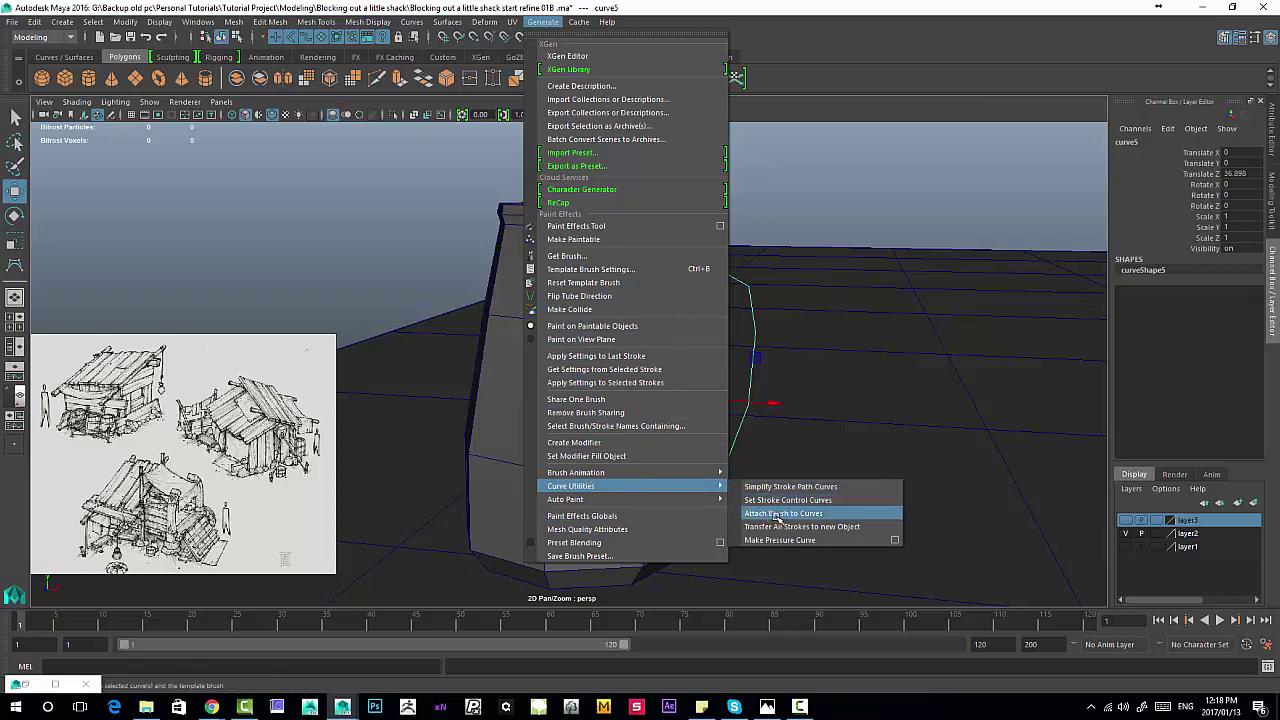
pyautogui.click(810, 513)
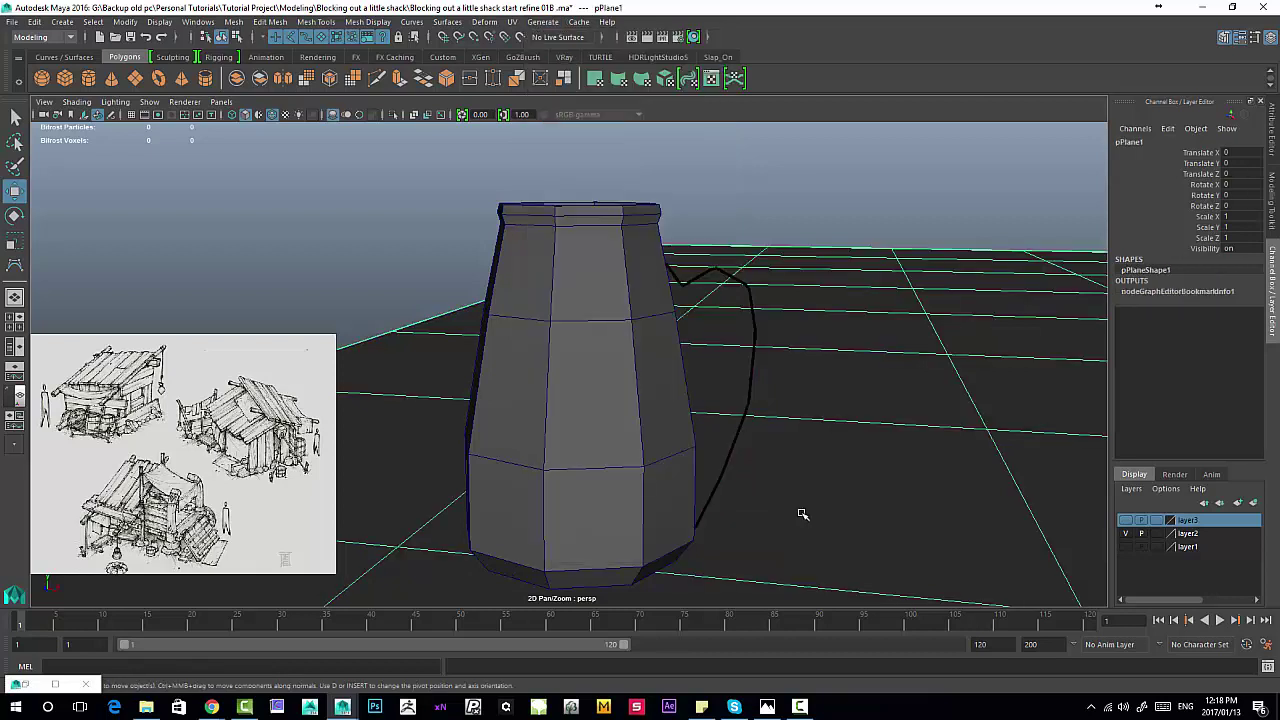
# Step: Select the Paint Effects stroke running along the handle curve beside the vase
pyautogui.keyDown('alt'); pyautogui.moveTo(718, 386); pyautogui.dragTo(668, 339); pyautogui.keyUp('alt')
pyautogui.moveTo(717, 284); pyautogui.dragTo(733, 308)
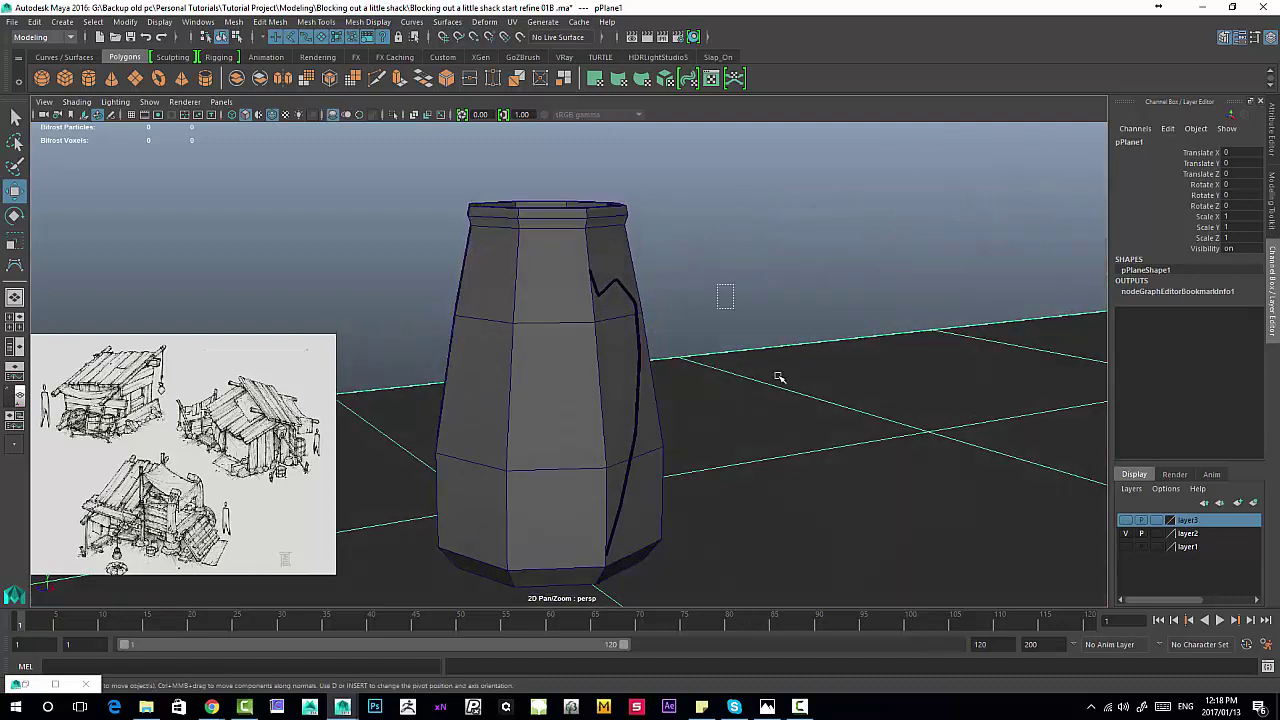
pyautogui.click(198, 21)
pyautogui.moveTo(213, 66)
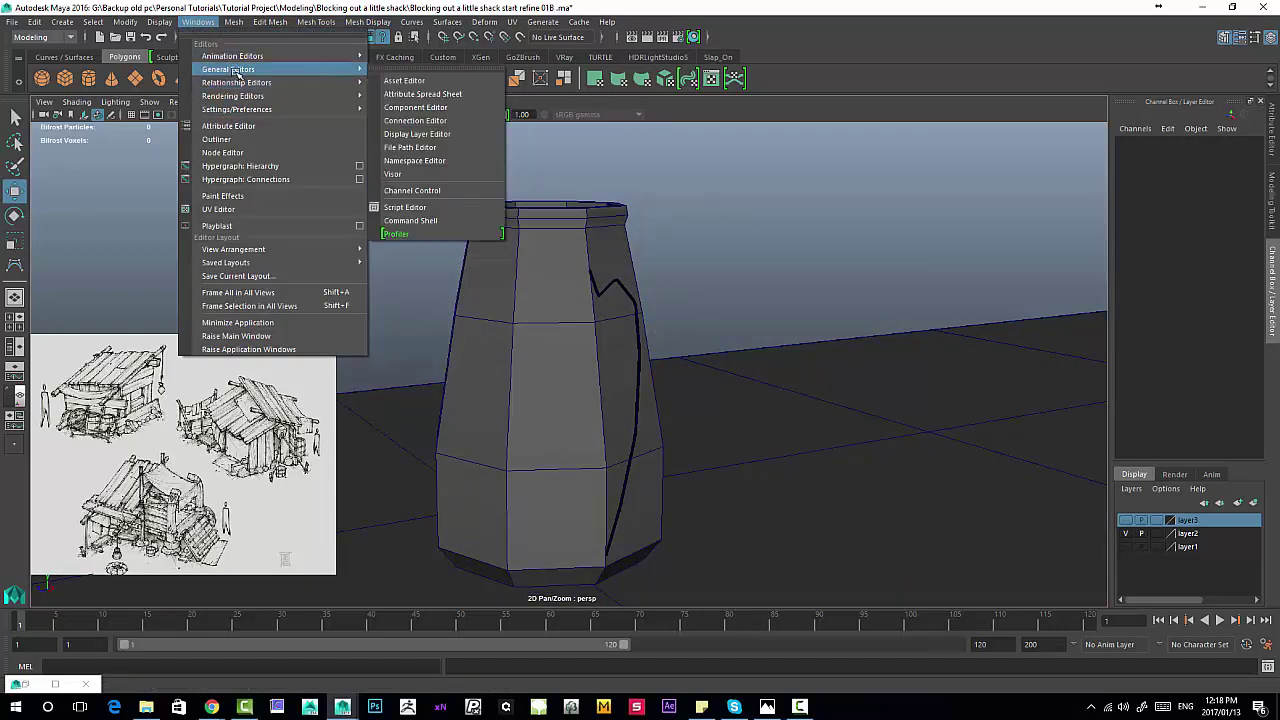
pyautogui.click(651, 349)
pyautogui.moveTo(651, 349)
pyautogui.keyDown('alt'); pyautogui.mouseDown()
pyautogui.moveTo(740, 349)
pyautogui.moveTo(731, 354)
pyautogui.moveTo(759, 305)
pyautogui.mouseUp(); pyautogui.keyUp('alt')
pyautogui.click(789, 240)
pyautogui.keyDown('alt'); pyautogui.moveTo(780, 245); pyautogui.dragTo(708, 280); pyautogui.keyUp('alt')
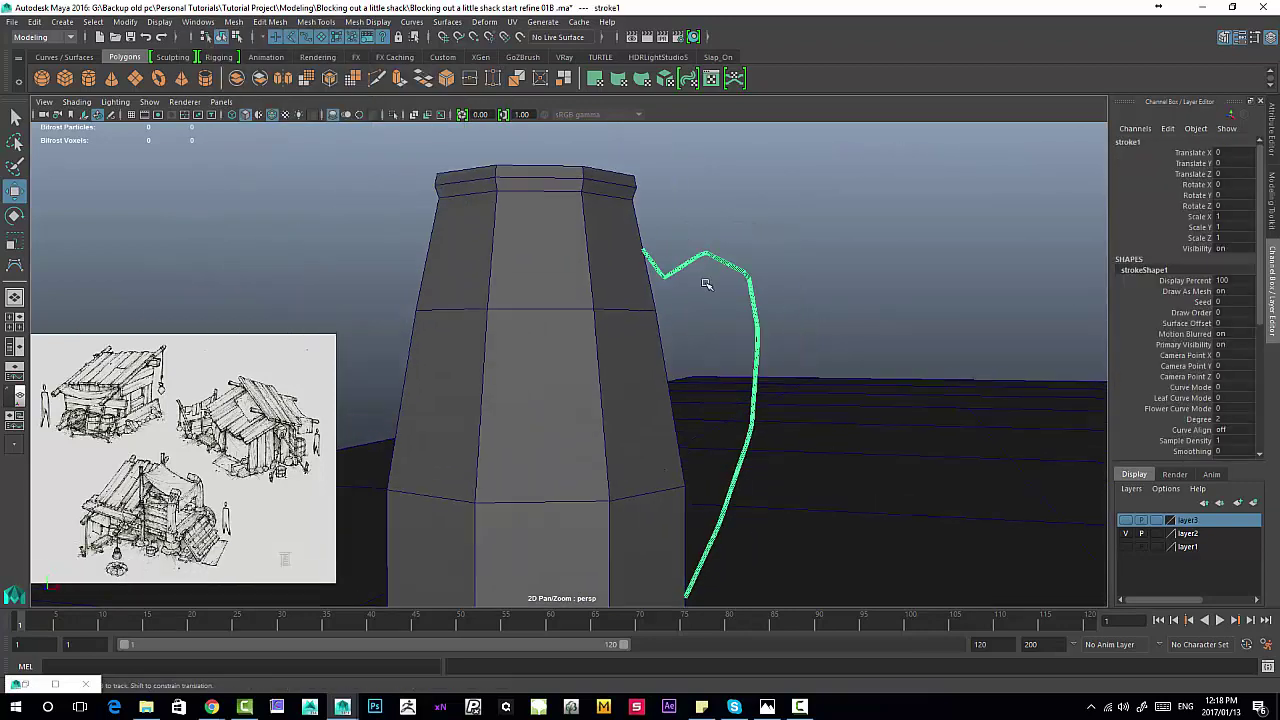
# Step: Examine the stroke's tube segments up close around the handle's upper bends
pyautogui.keyDown('alt'); pyautogui.moveTo(708, 280); pyautogui.dragTo(778, 387, button='right'); pyautogui.keyUp('alt')
pyautogui.keyDown('alt'); pyautogui.moveTo(719, 220); pyautogui.dragTo(597, 355, button='middle'); pyautogui.keyUp('alt')
pyautogui.keyDown('alt'); pyautogui.moveTo(580, 312); pyautogui.dragTo(774, 488, button='right'); pyautogui.keyUp('alt')
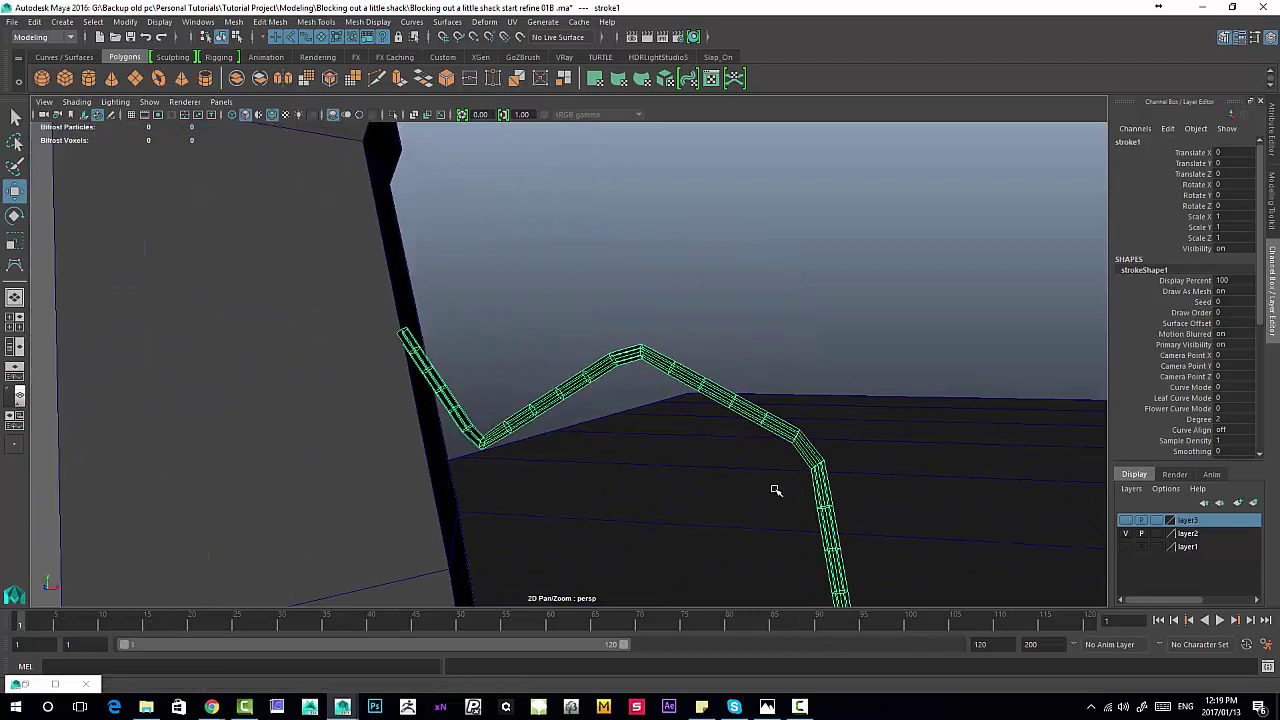
pyautogui.keyDown('alt'); pyautogui.moveTo(784, 383); pyautogui.dragTo(760, 300, button='middle'); pyautogui.keyUp('alt')
pyautogui.moveTo(770, 301)
pyautogui.keyDown('alt'); pyautogui.mouseDown(button='right')
pyautogui.moveTo(694, 312)
pyautogui.moveTo(490, 270)
pyautogui.mouseUp(button='right'); pyautogui.keyUp('alt')
pyautogui.keyDown('alt'); pyautogui.moveTo(609, 328); pyautogui.dragTo(722, 440, button='right'); pyautogui.keyUp('alt')
pyautogui.keyDown('alt'); pyautogui.moveTo(594, 277); pyautogui.dragTo(624, 378, button='middle'); pyautogui.keyUp('alt')
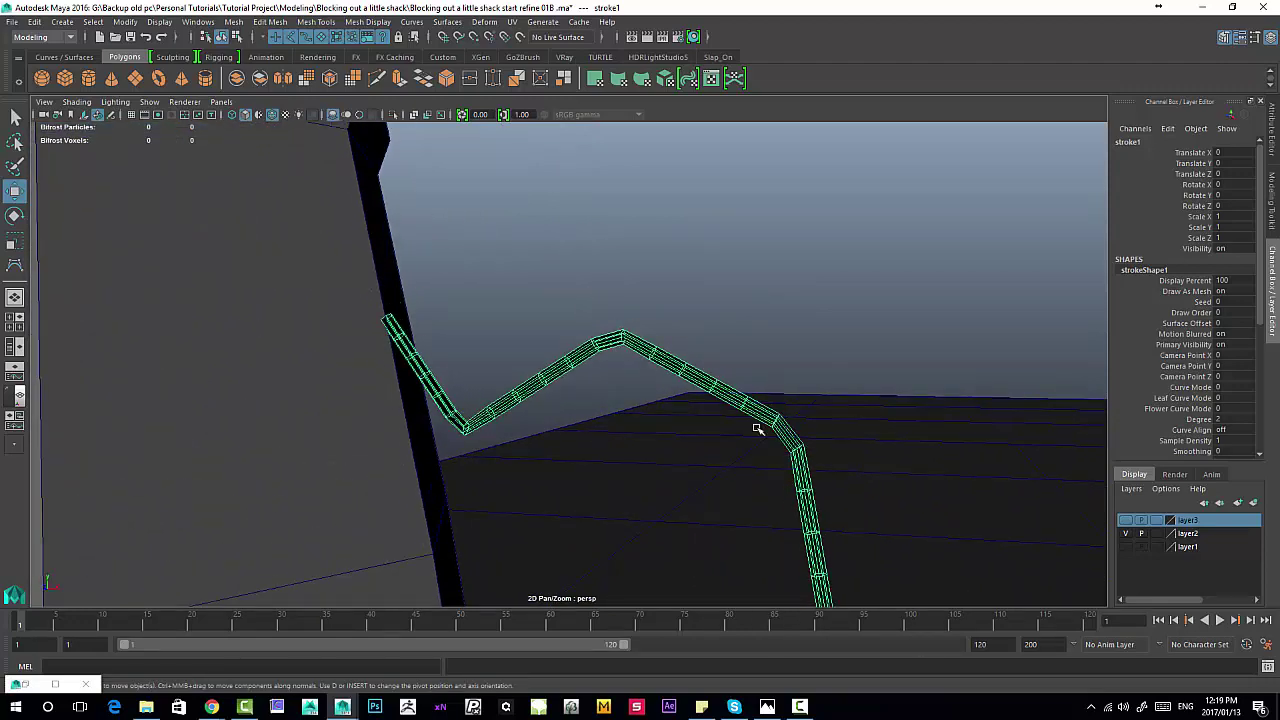
pyautogui.keyDown('alt'); pyautogui.moveTo(776, 383); pyautogui.dragTo(815, 443, button='right'); pyautogui.keyUp('alt')
pyautogui.keyDown('alt'); pyautogui.moveTo(795, 400); pyautogui.dragTo(755, 333, button='middle'); pyautogui.keyUp('alt')
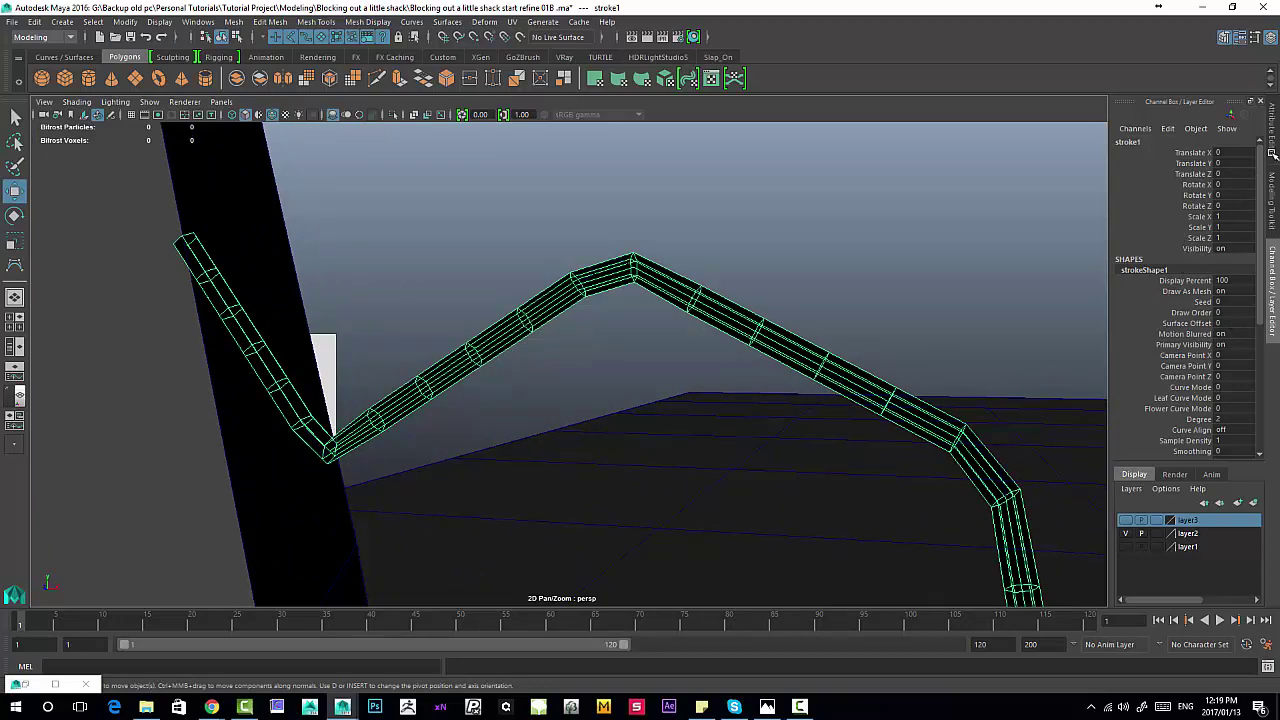
# Step: In the stroke shape's attributes, keep Display Quality at 100 and lower Sample Density to about 0.363
pyautogui.click(1273, 197)
pyautogui.click(1273, 146)
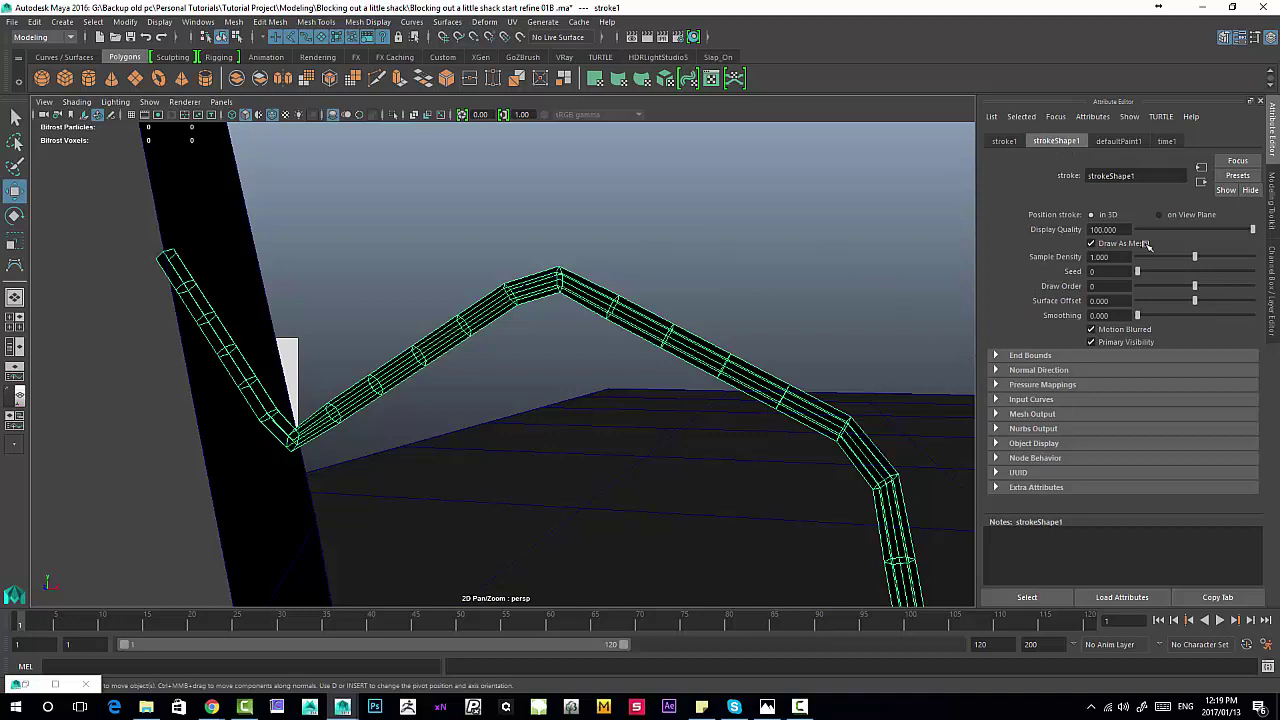
pyautogui.moveTo(1180, 228)
pyautogui.mouseDown()
pyautogui.moveTo(1137, 225)
pyautogui.moveTo(1277, 233)
pyautogui.mouseUp()
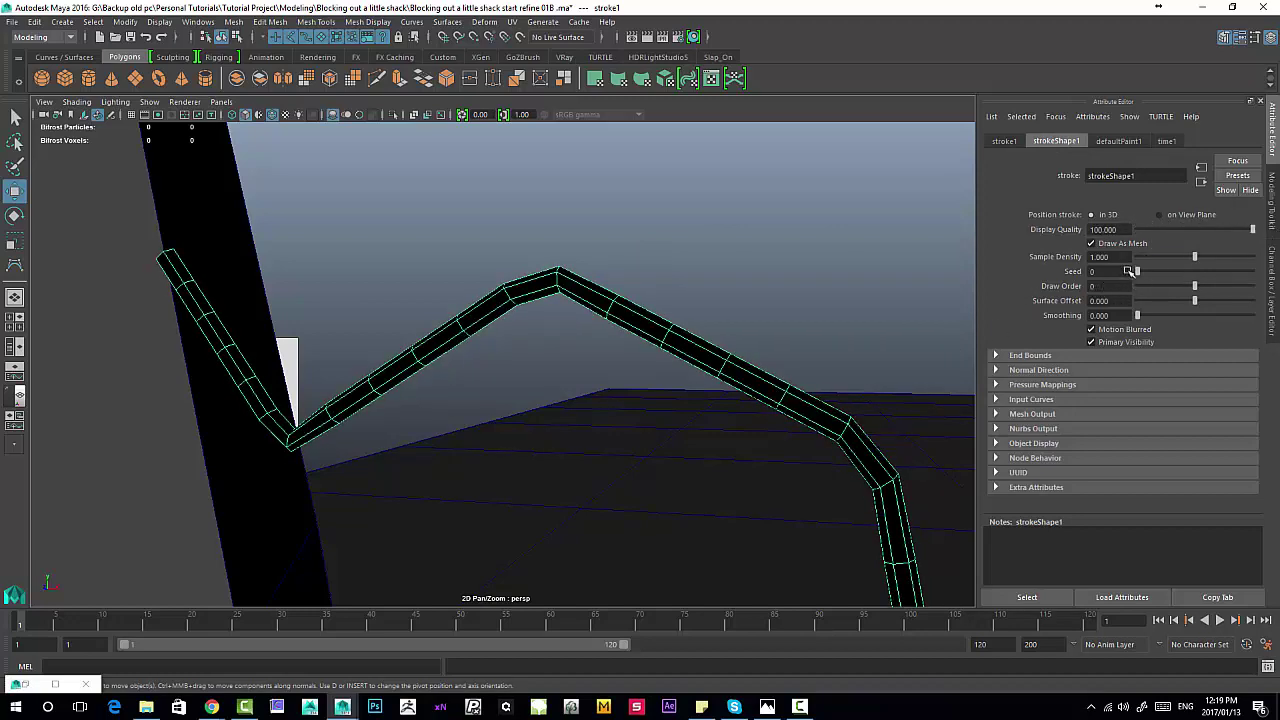
pyautogui.moveTo(1191, 256)
pyautogui.mouseDown()
pyautogui.moveTo(1141, 255)
pyautogui.moveTo(1200, 250)
pyautogui.moveTo(1159, 244)
pyautogui.mouseUp()
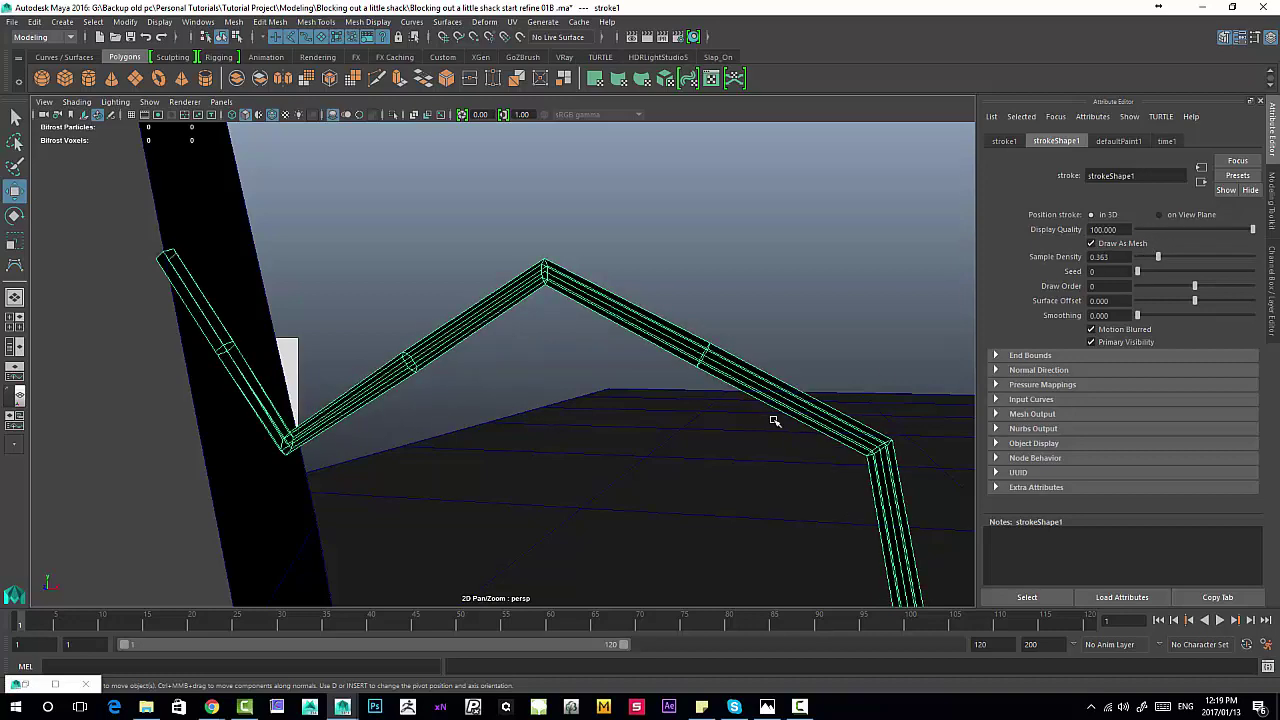
# Step: Inspect the handle stroke's lower section and look through its Input Curves and Mesh Output settings
pyautogui.keyDown('alt'); pyautogui.moveTo(772, 420); pyautogui.dragTo(603, 316, button='right'); pyautogui.keyUp('alt')
pyautogui.keyDown('alt'); pyautogui.moveTo(603, 316); pyautogui.dragTo(628, 222, button='middle'); pyautogui.keyUp('alt')
pyautogui.keyDown('alt'); pyautogui.moveTo(630, 222); pyautogui.dragTo(670, 193); pyautogui.keyUp('alt')
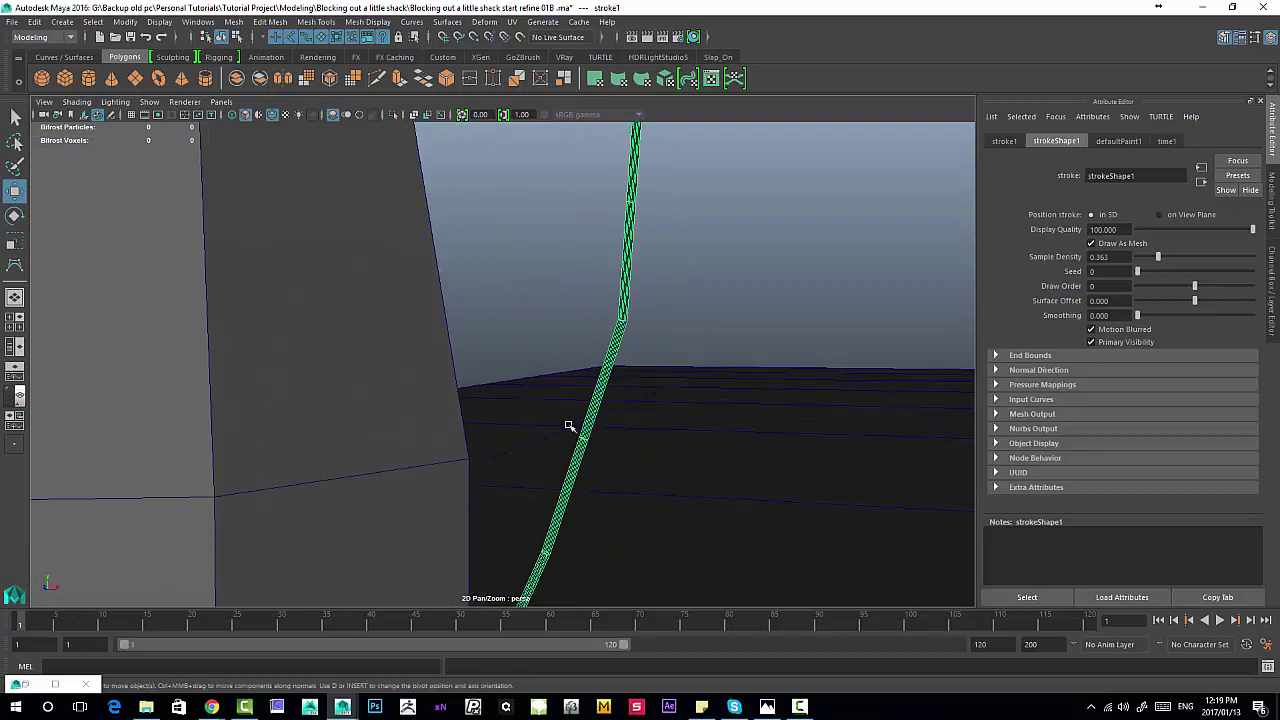
pyautogui.keyDown('alt'); pyautogui.moveTo(569, 426); pyautogui.dragTo(745, 551); pyautogui.keyUp('alt')
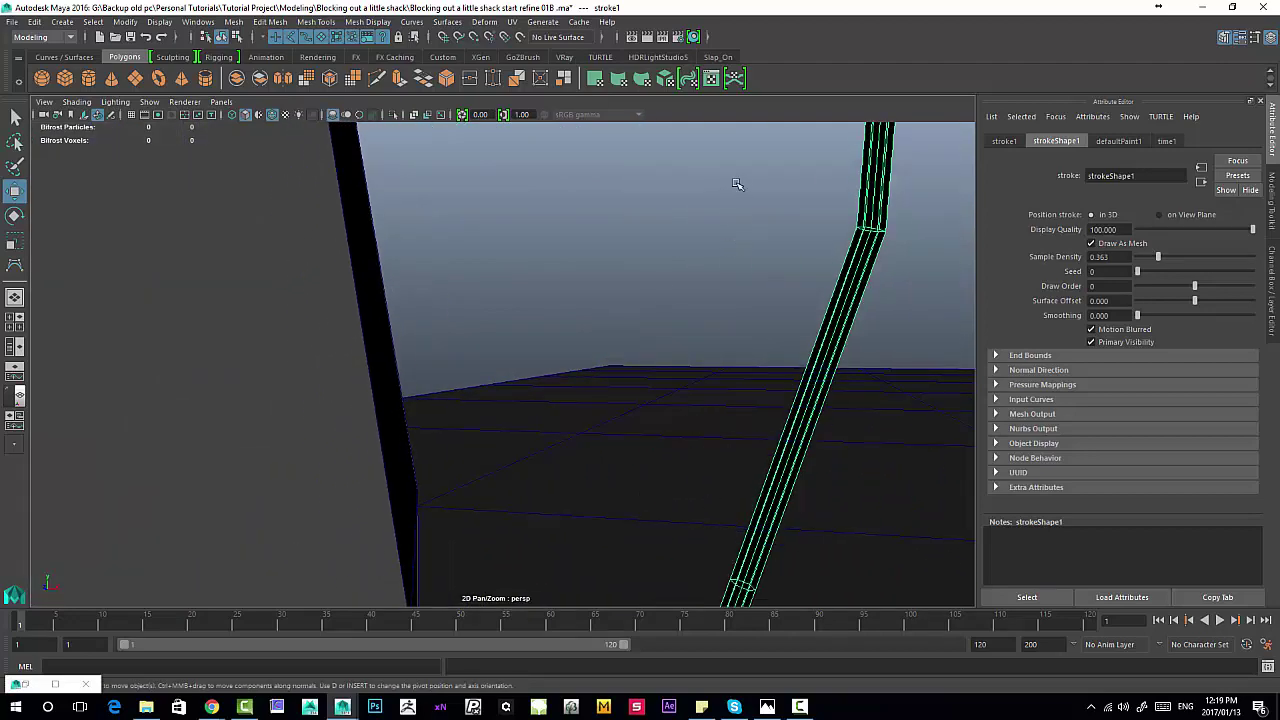
pyautogui.keyDown('alt'); pyautogui.moveTo(737, 184); pyautogui.dragTo(683, 440, button='middle'); pyautogui.keyUp('alt')
pyautogui.scroll(-3, 683, 440)
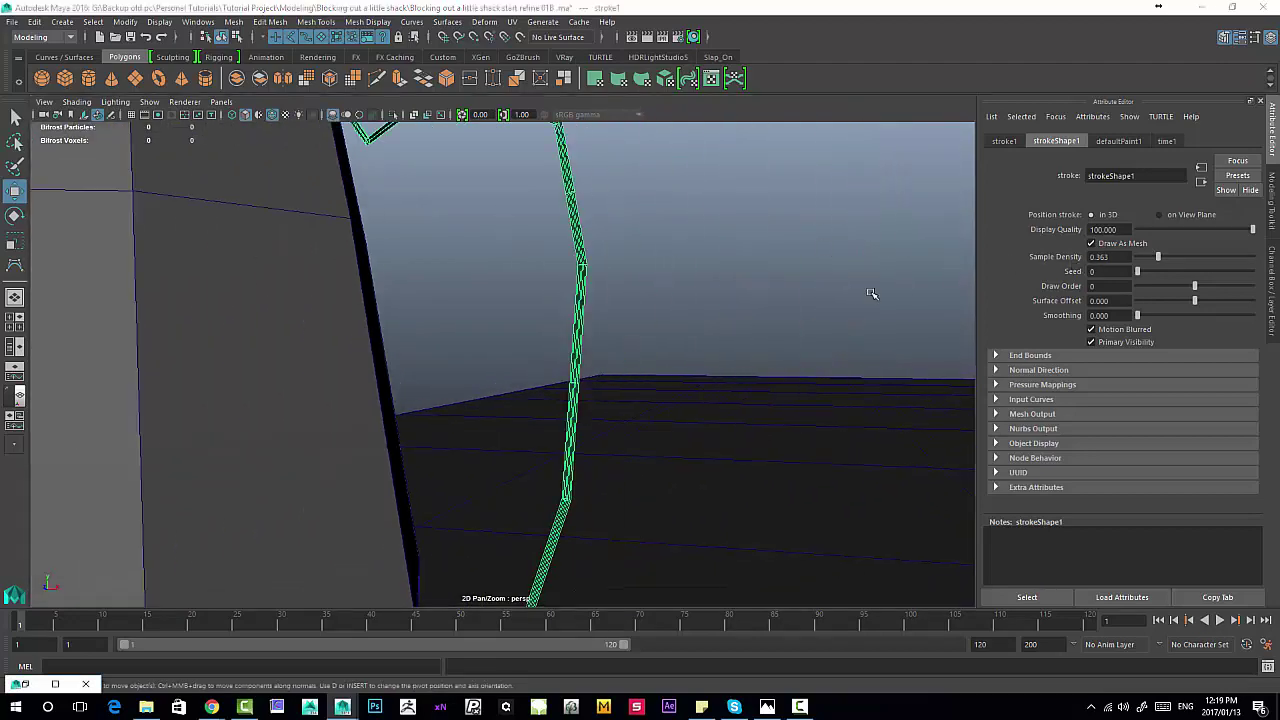
pyautogui.click(999, 399)
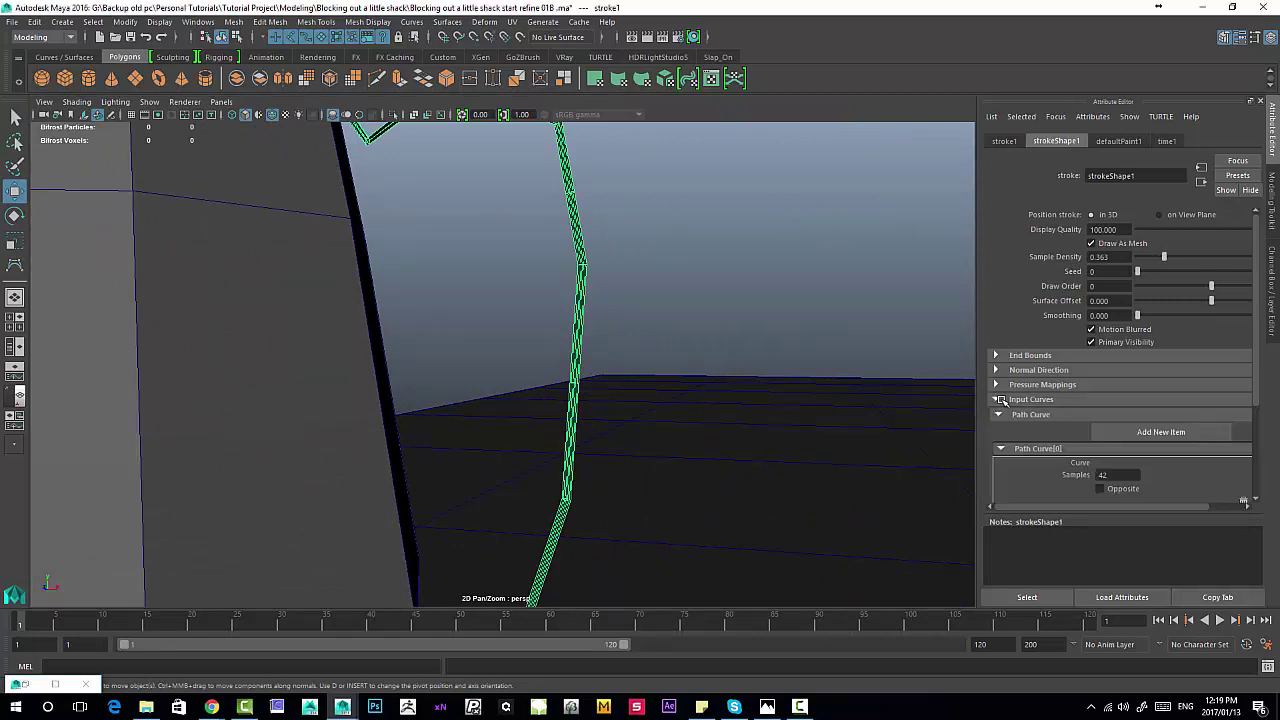
pyautogui.click(997, 400)
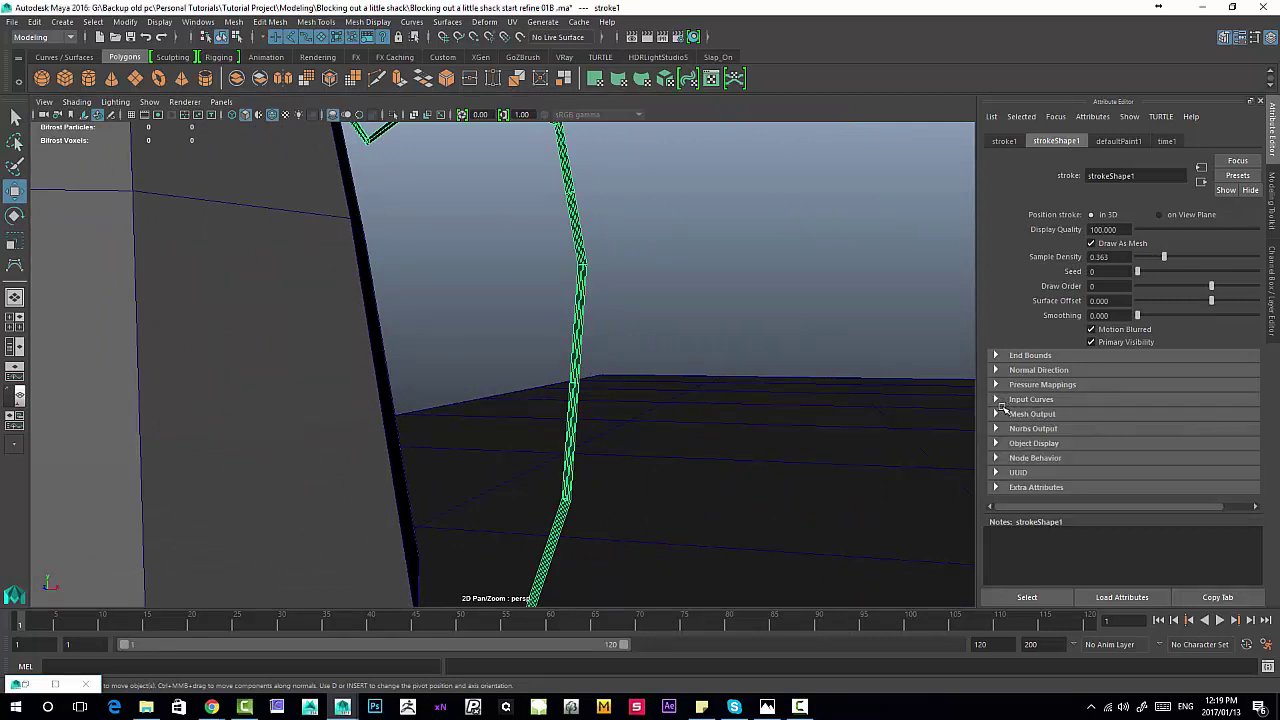
pyautogui.click(1003, 414)
pyautogui.click(1003, 415)
pyautogui.click(1025, 414)
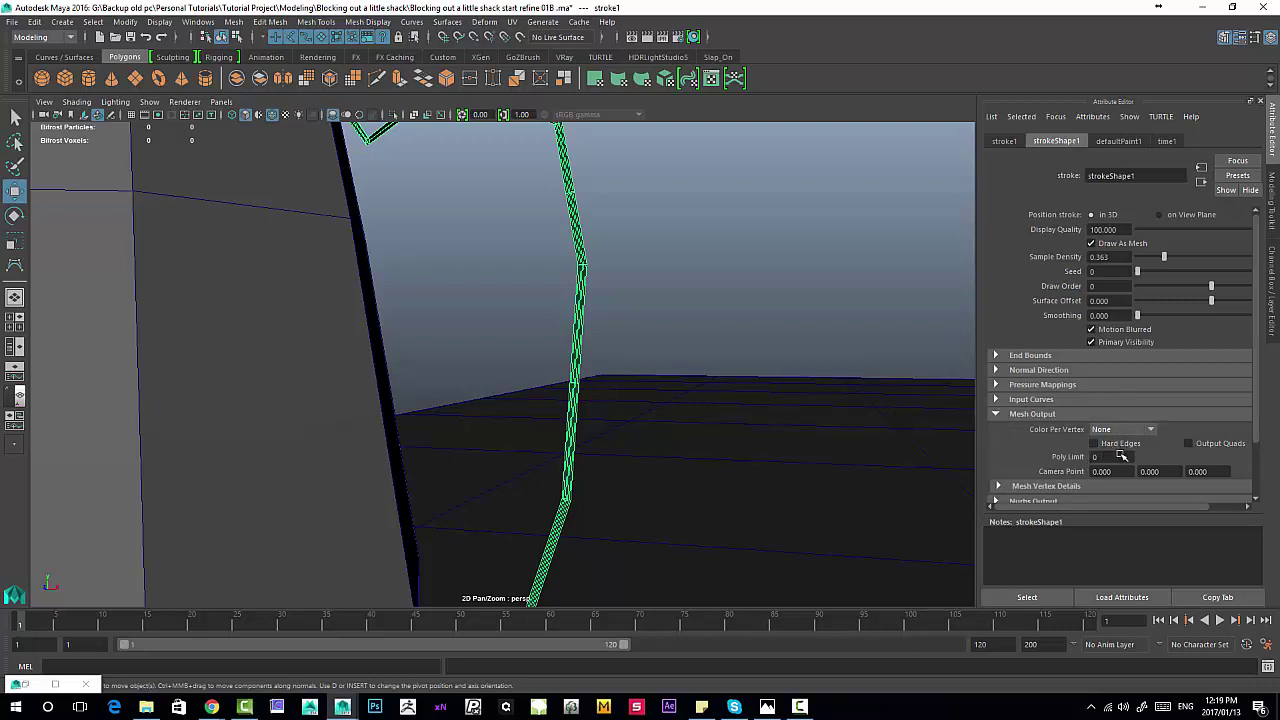
# Step: Set the Brush Type of the handle's defaultPaint1 brush to Mesh
pyautogui.click(1117, 141)
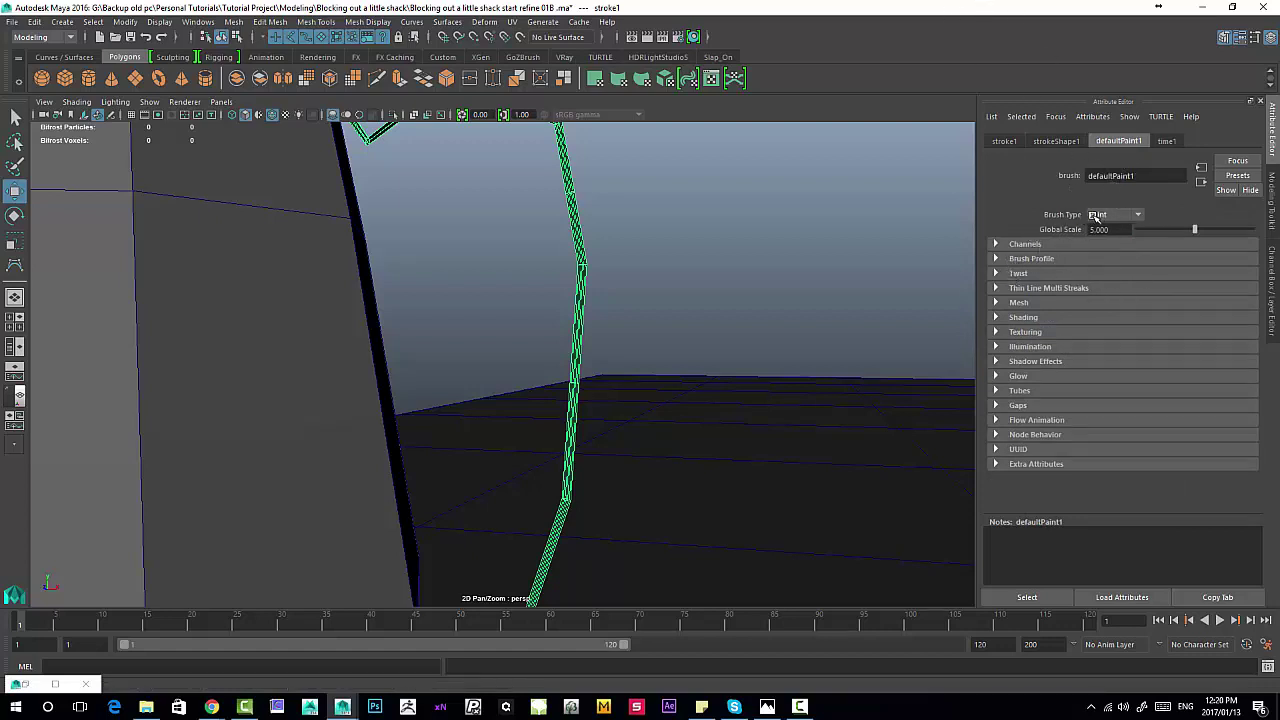
pyautogui.click(1098, 215)
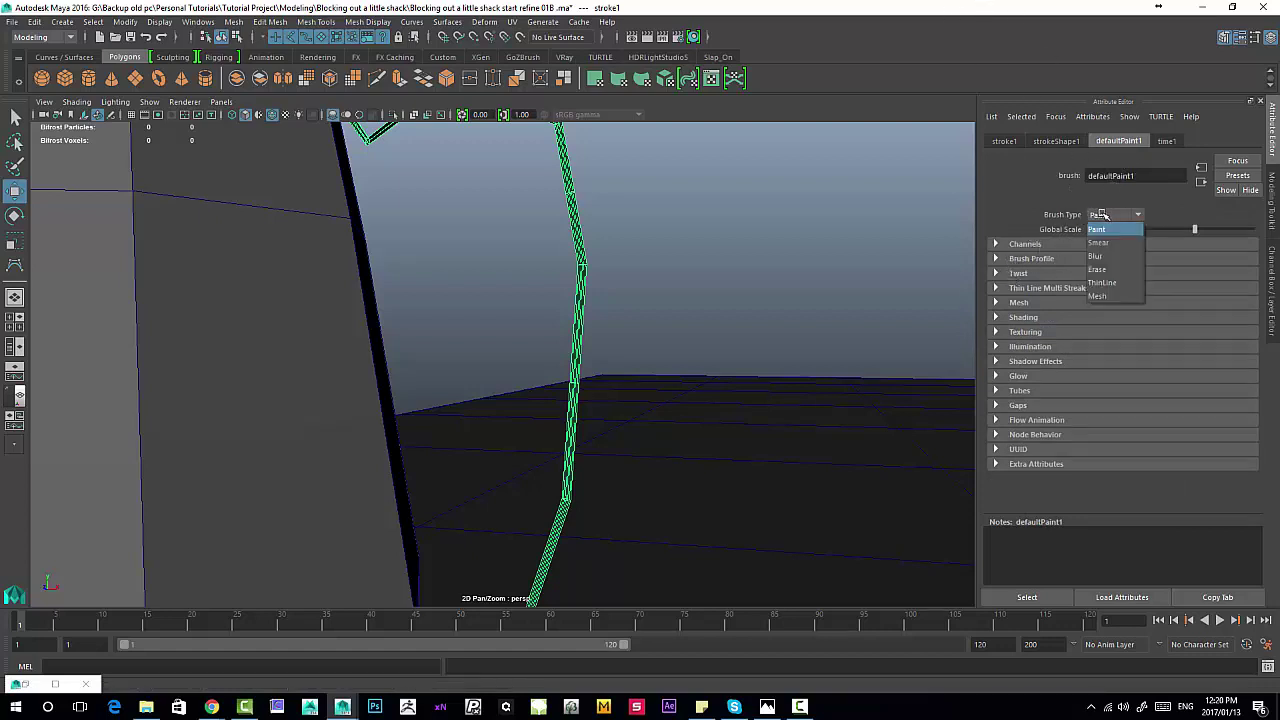
pyautogui.click(1097, 296)
pyautogui.scroll(5, 762, 300)
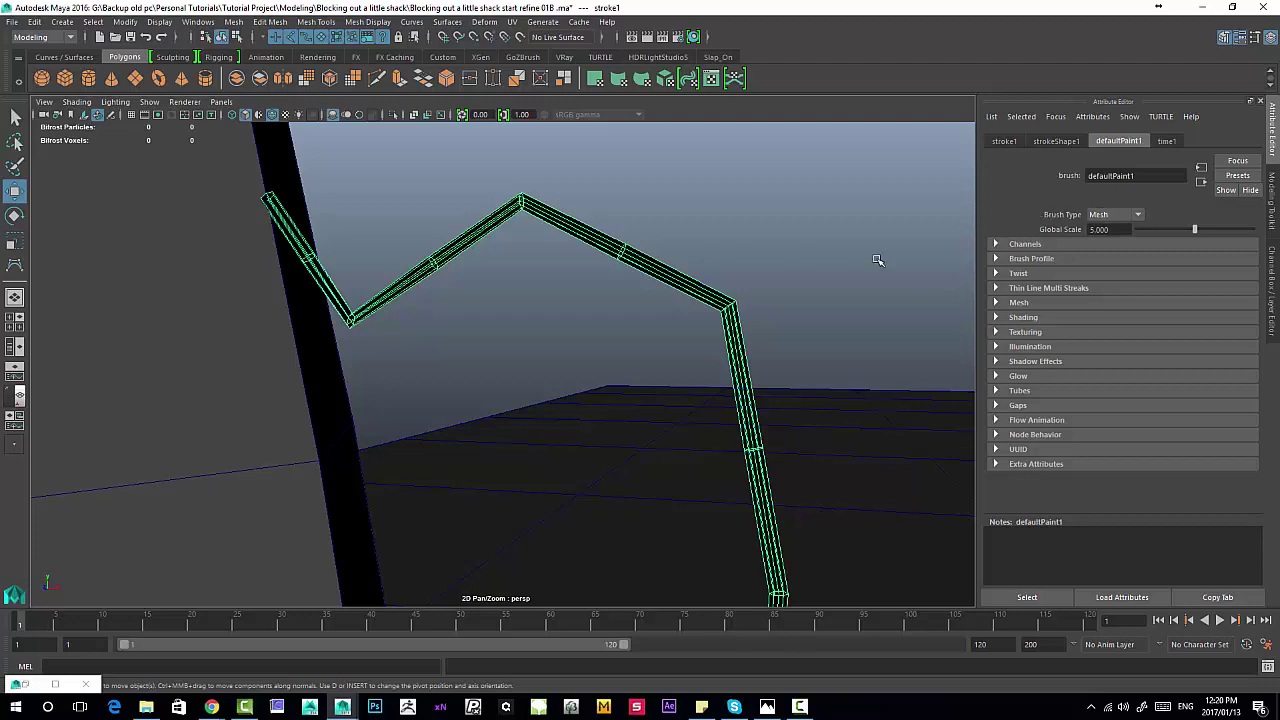
pyautogui.moveTo(780, 280)
pyautogui.keyDown('alt'); pyautogui.mouseDown()
pyautogui.moveTo(720, 280)
pyautogui.moveTo(796, 280)
pyautogui.mouseUp(); pyautogui.keyUp('alt')
# Step: In the Brush Profile settings, set Brush Width to about 0.222 and Flatness 1 to about 0.497
pyautogui.click(1005, 245)
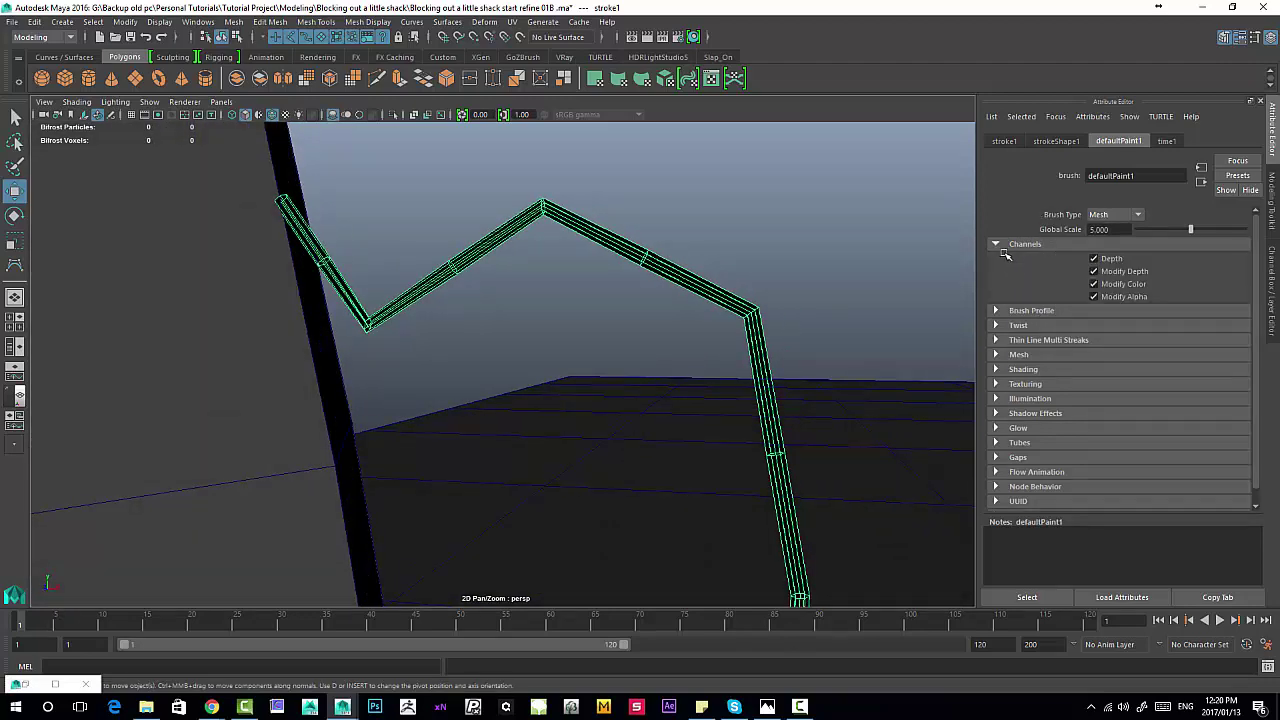
pyautogui.click(1005, 245)
pyautogui.click(1009, 259)
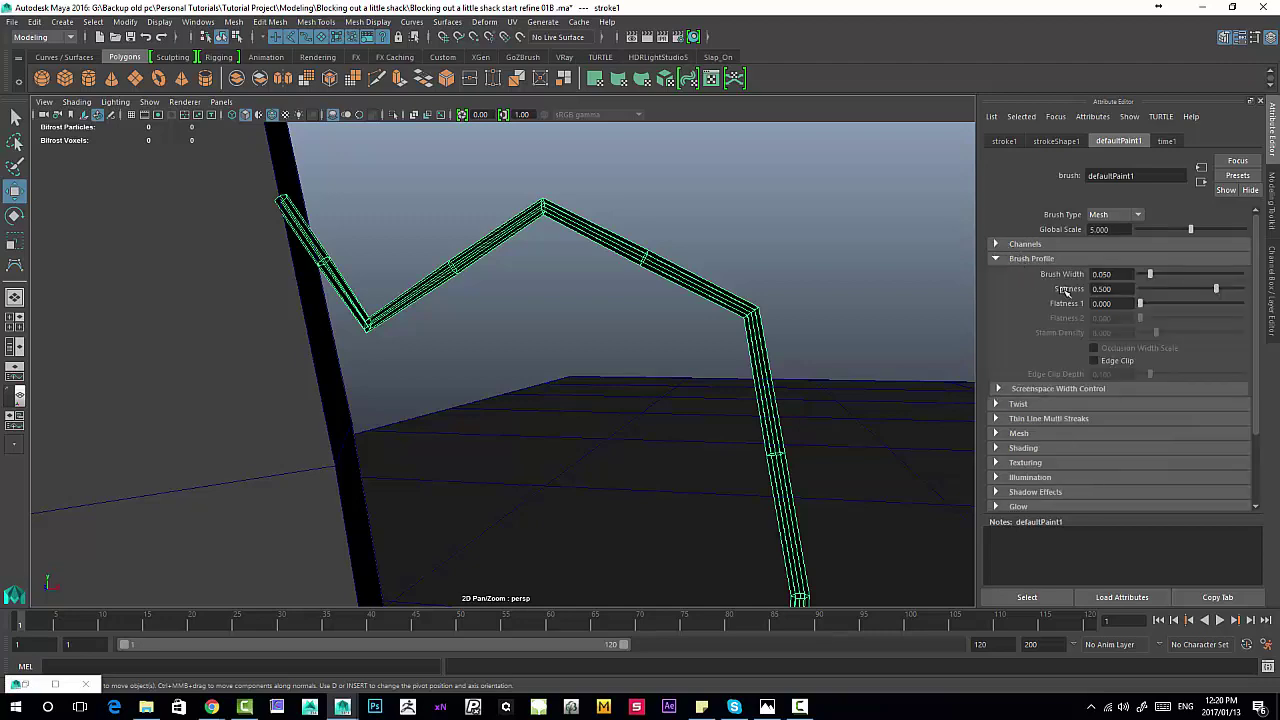
pyautogui.moveTo(1152, 274); pyautogui.dragTo(1188, 275)
pyautogui.moveTo(570, 305)
pyautogui.keyDown('alt'); pyautogui.mouseDown()
pyautogui.moveTo(510, 309)
pyautogui.moveTo(460, 256)
pyautogui.moveTo(563, 320)
pyautogui.moveTo(715, 447)
pyautogui.mouseUp(); pyautogui.keyUp('alt')
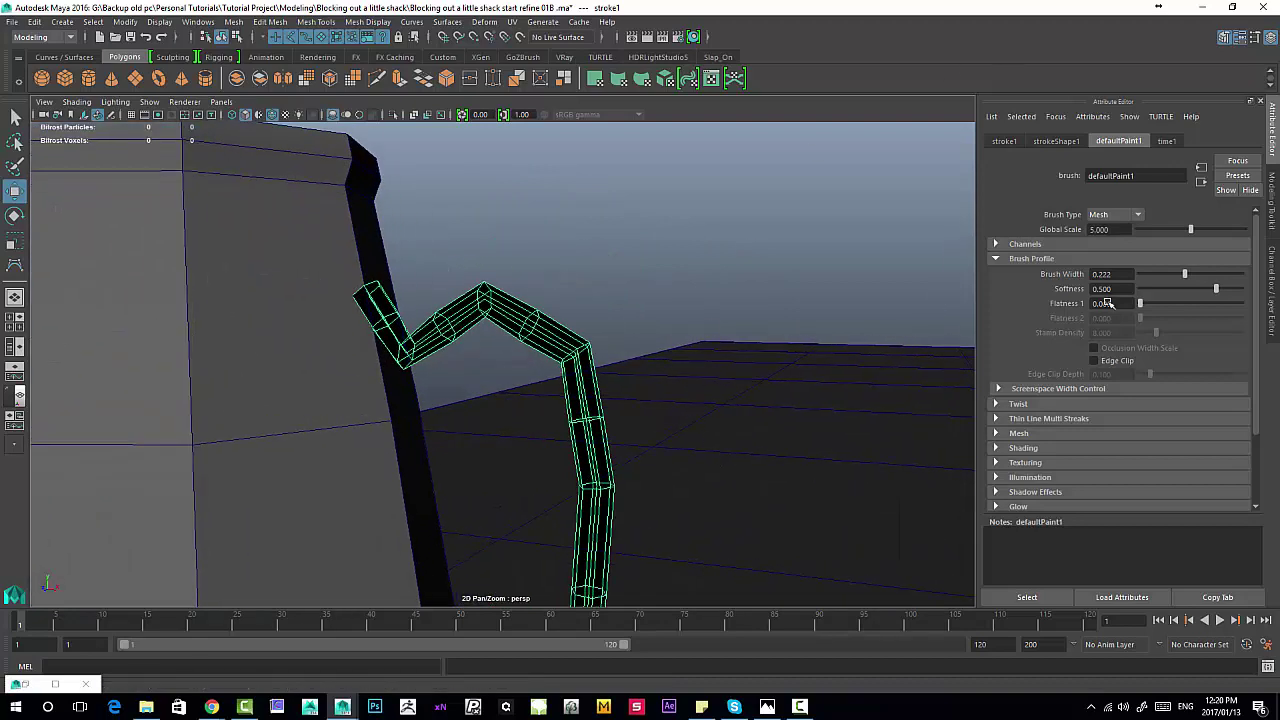
pyautogui.moveTo(1146, 304)
pyautogui.mouseDown()
pyautogui.moveTo(1277, 293)
pyautogui.moveTo(1063, 289)
pyautogui.moveTo(1192, 289)
pyautogui.mouseUp()
pyautogui.moveTo(817, 326)
pyautogui.keyDown('alt'); pyautogui.mouseDown()
pyautogui.moveTo(533, 328)
pyautogui.moveTo(509, 306)
pyautogui.moveTo(760, 320)
pyautogui.mouseUp(); pyautogui.keyUp('alt')
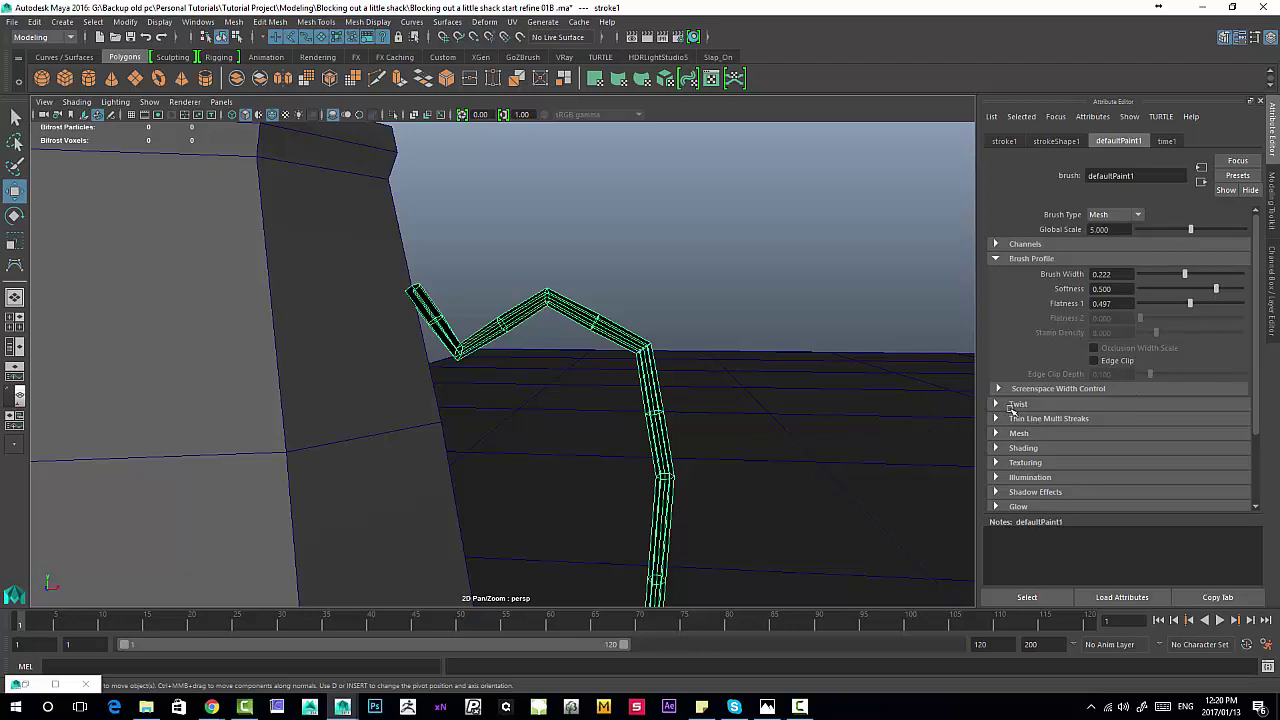
# Step: Try increasing the brush's Twist value on the handle stroke and undo the change
pyautogui.click(1014, 405)
pyautogui.moveTo(1140, 432); pyautogui.dragTo(1182, 433)
pyautogui.moveTo(853, 462)
pyautogui.keyDown('alt'); pyautogui.mouseDown()
pyautogui.moveTo(700, 438)
pyautogui.moveTo(849, 443)
pyautogui.mouseUp(); pyautogui.keyUp('alt')
pyautogui.hotkey('ctrl', 'z')
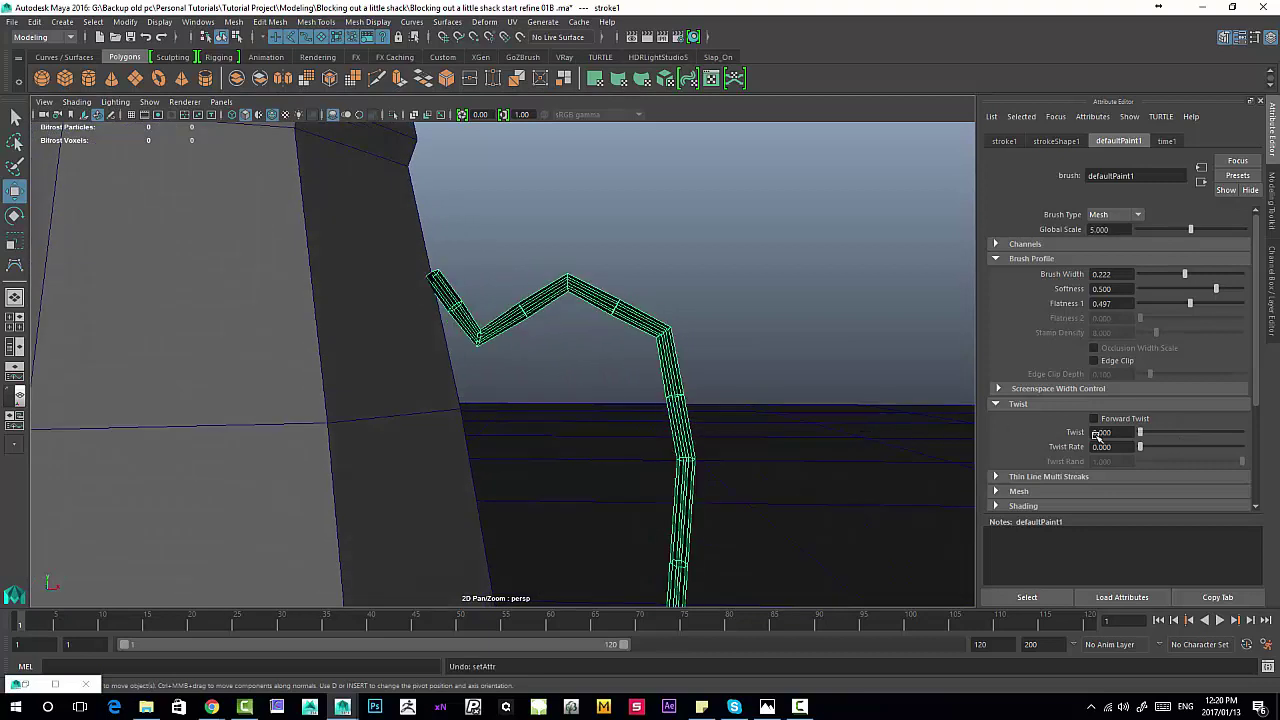
# Step: In the handle brush's Mesh settings, try 3 Tube Sections and settle on a value of 4
pyautogui.scroll(-3, 1058, 392)
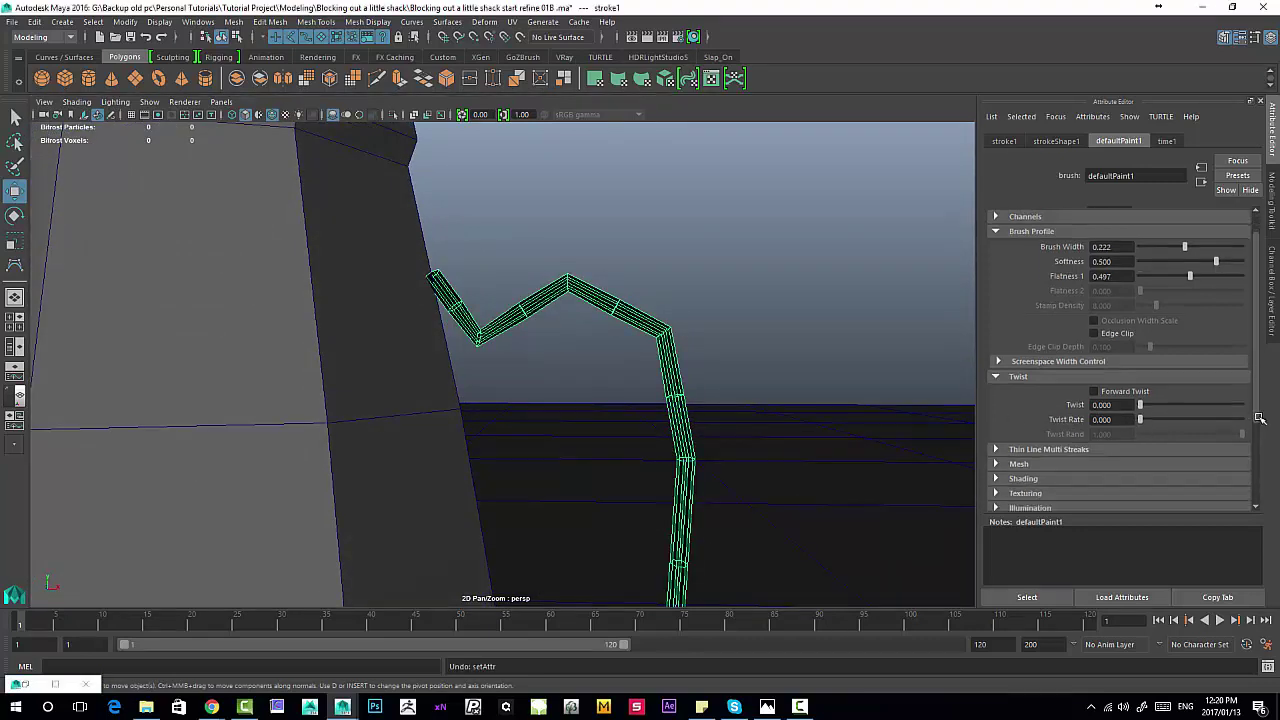
pyautogui.click(1018, 370)
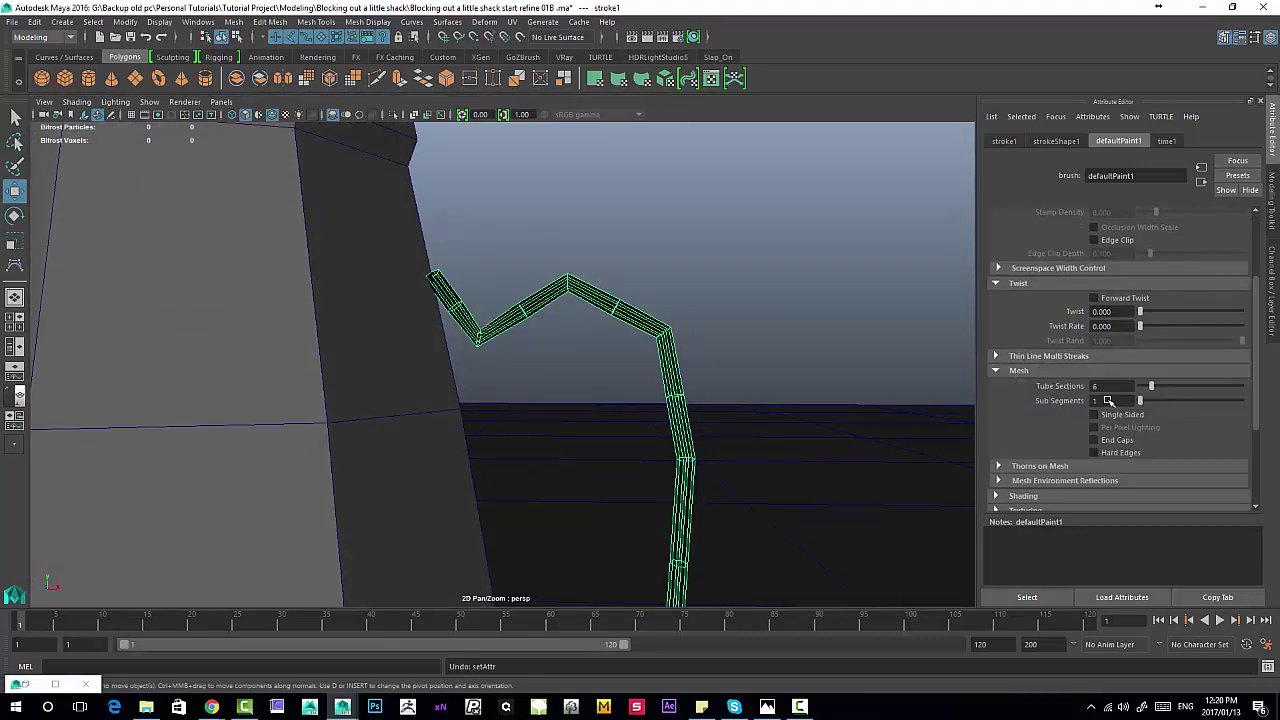
pyautogui.moveTo(913, 337)
pyautogui.keyDown('alt'); pyautogui.mouseDown()
pyautogui.moveTo(743, 329)
pyautogui.moveTo(1048, 390)
pyautogui.mouseUp(); pyautogui.keyUp('alt')
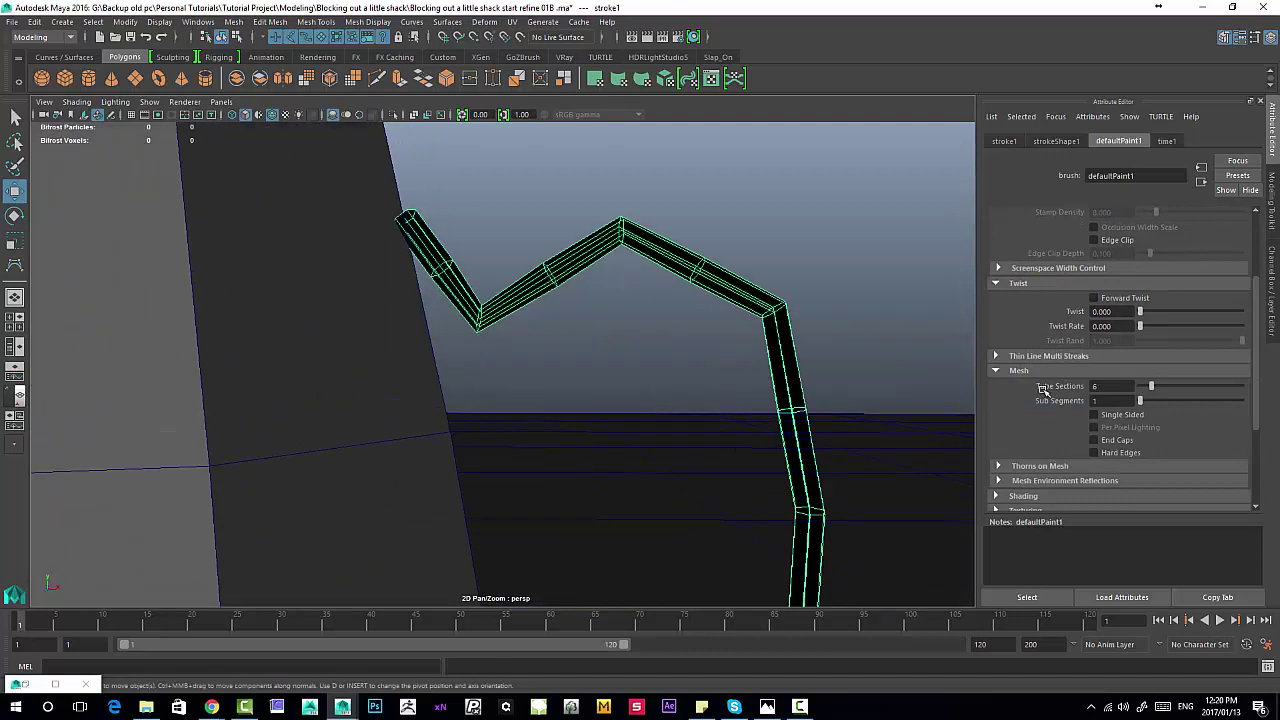
pyautogui.keyDown('alt'); pyautogui.moveTo(817, 331); pyautogui.dragTo(929, 349); pyautogui.keyUp('alt')
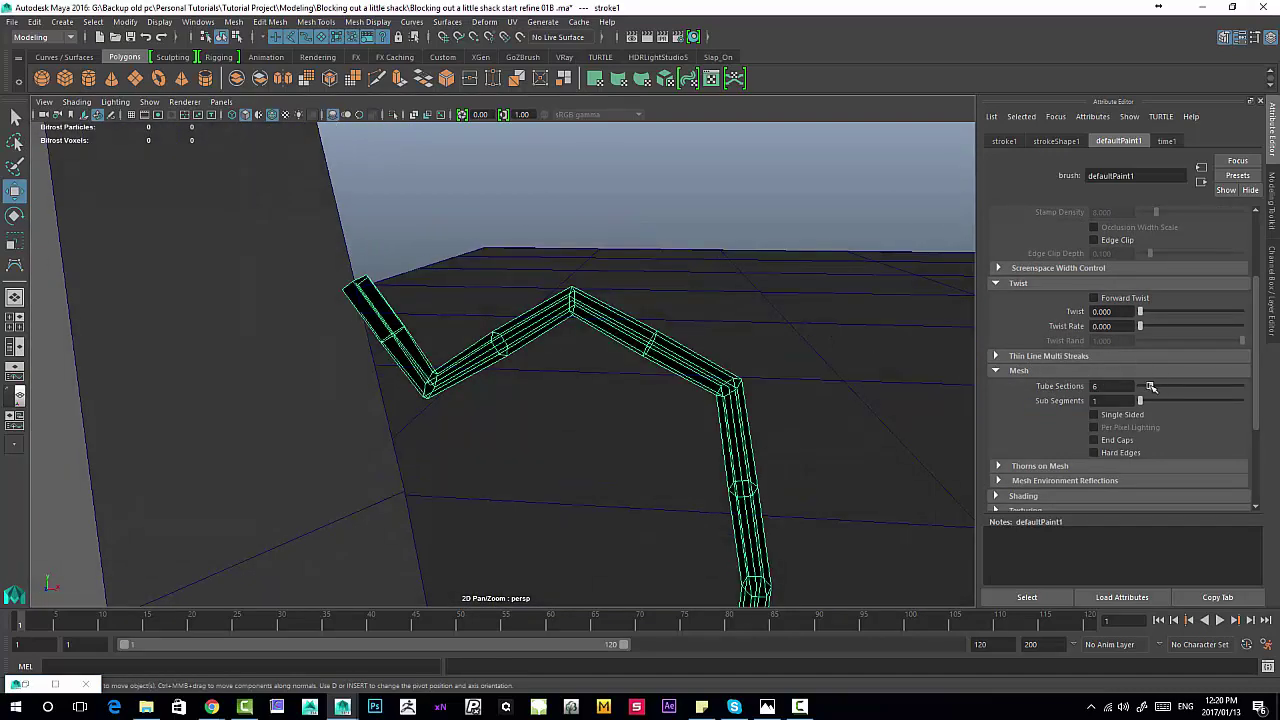
pyautogui.moveTo(1151, 386)
pyautogui.mouseDown()
pyautogui.moveTo(1199, 381)
pyautogui.moveTo(1137, 386)
pyautogui.mouseUp()
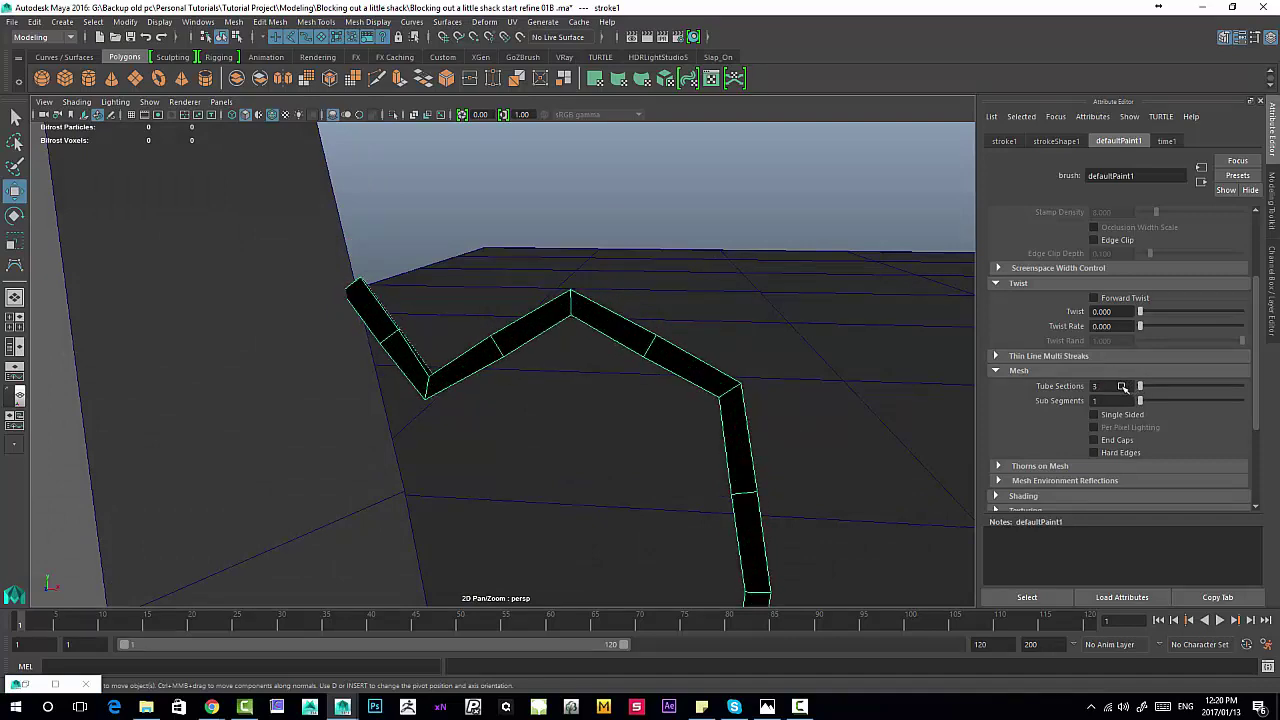
pyautogui.moveTo(830, 420)
pyautogui.keyDown('alt'); pyautogui.mouseDown()
pyautogui.moveTo(614, 437)
pyautogui.moveTo(473, 401)
pyautogui.mouseUp(); pyautogui.keyUp('alt')
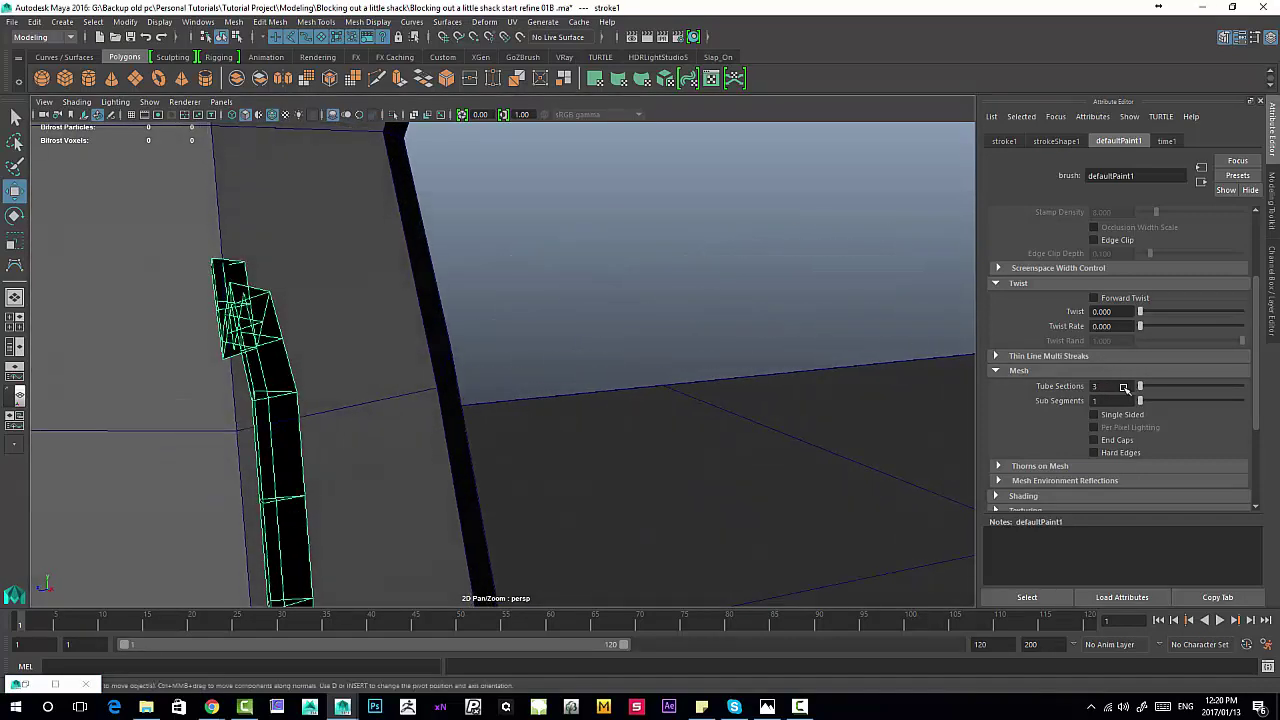
pyautogui.moveTo(1124, 388); pyautogui.dragTo(898, 380)
pyautogui.write('4')
pyautogui.press('Return')
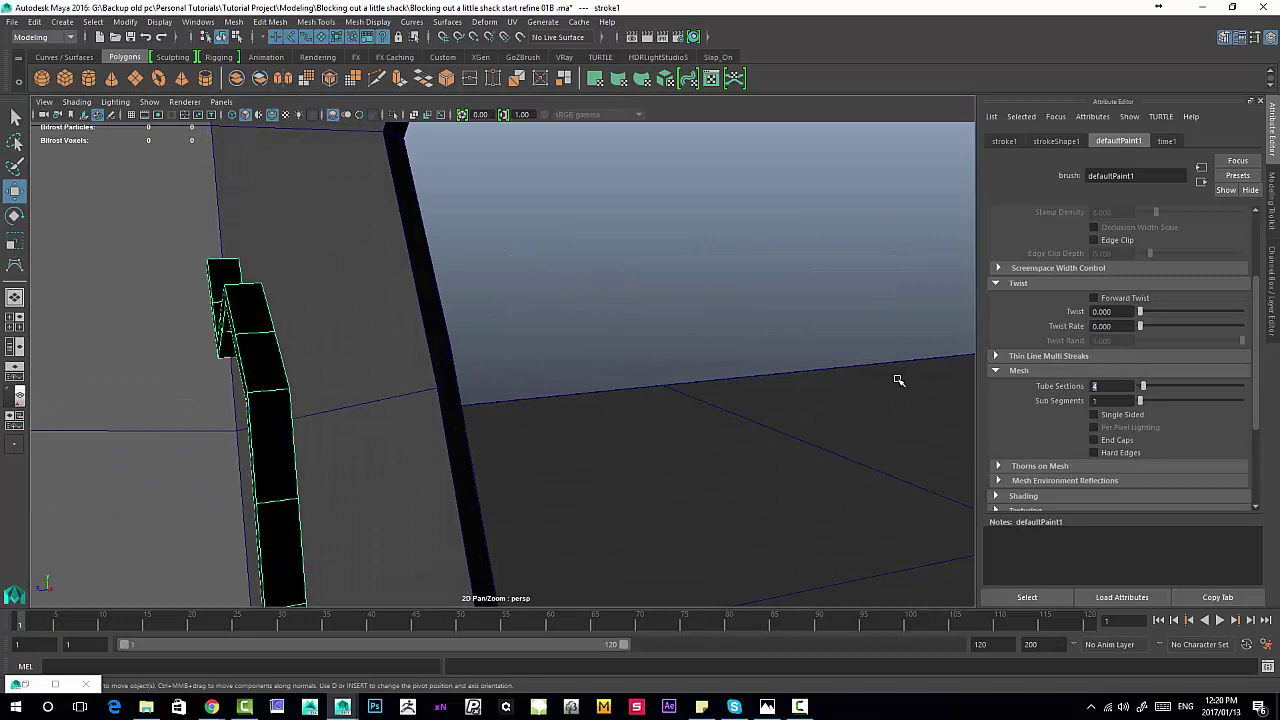
pyautogui.keyDown('alt'); pyautogui.moveTo(369, 325); pyautogui.dragTo(583, 302); pyautogui.keyUp('alt')
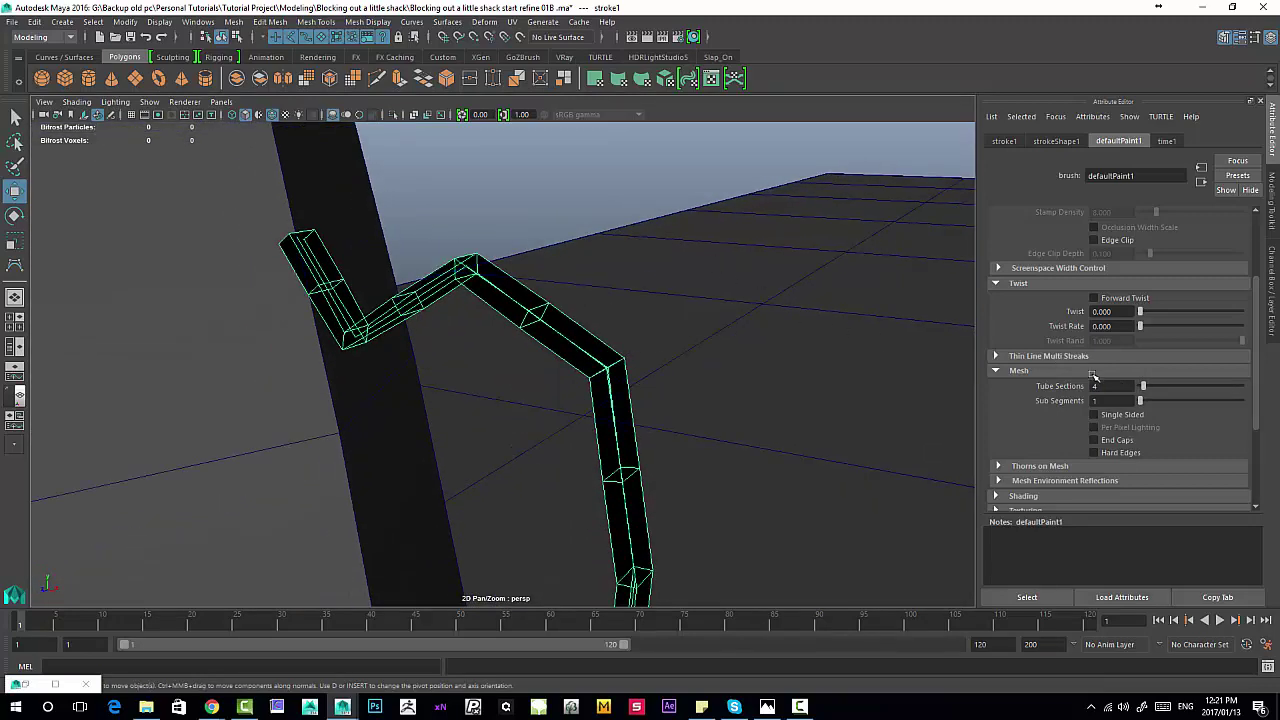
# Step: Try 5 Tube Sections on the handle brush, compare the shape, and restore the value to 4
pyautogui.moveTo(1086, 384); pyautogui.dragTo(1069, 394)
pyautogui.write('5')
pyautogui.press('Return')
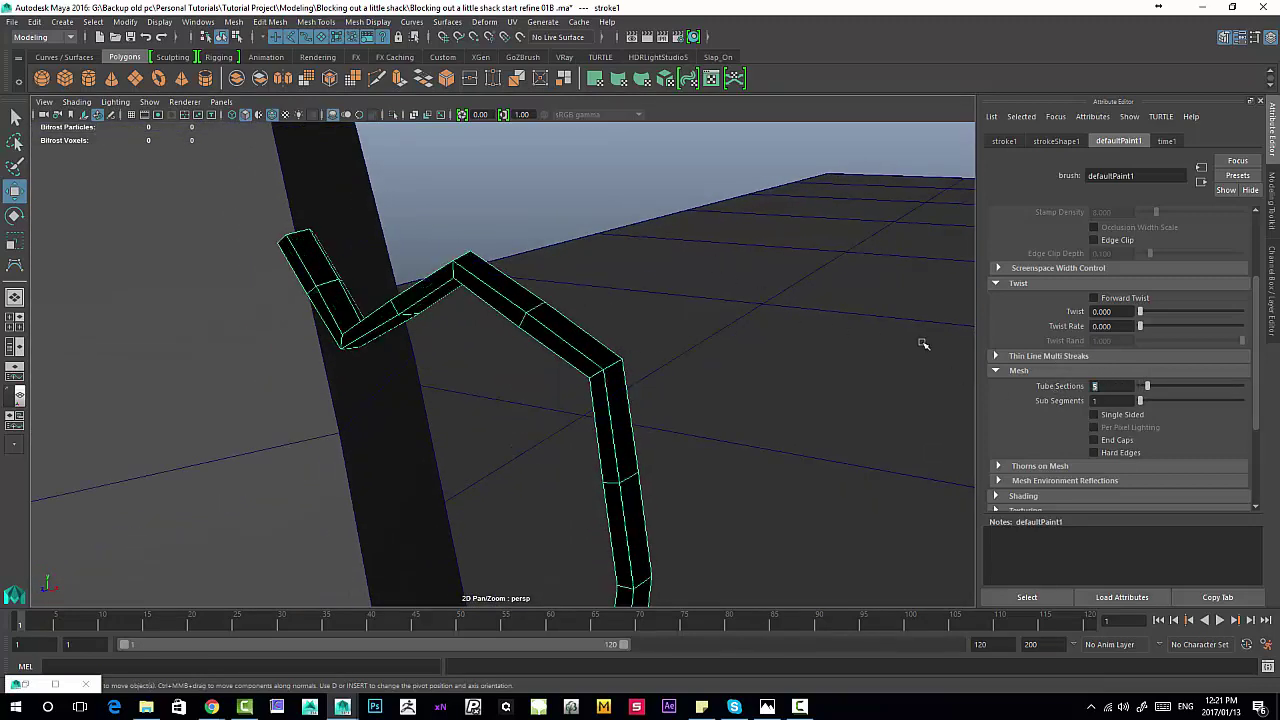
pyautogui.keyDown('alt'); pyautogui.moveTo(753, 268); pyautogui.dragTo(714, 260); pyautogui.keyUp('alt')
pyautogui.keyDown('alt'); pyautogui.moveTo(312, 281); pyautogui.dragTo(393, 327); pyautogui.keyUp('alt')
pyautogui.write('4')
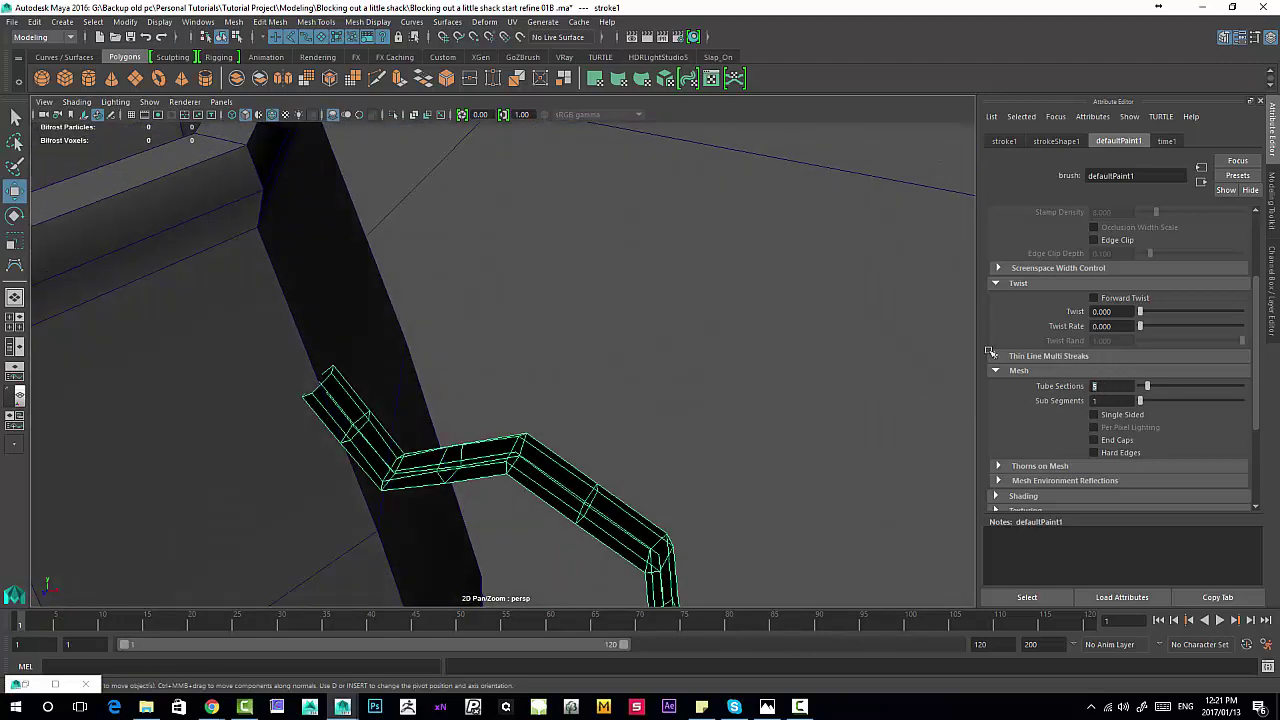
pyautogui.press('Return')
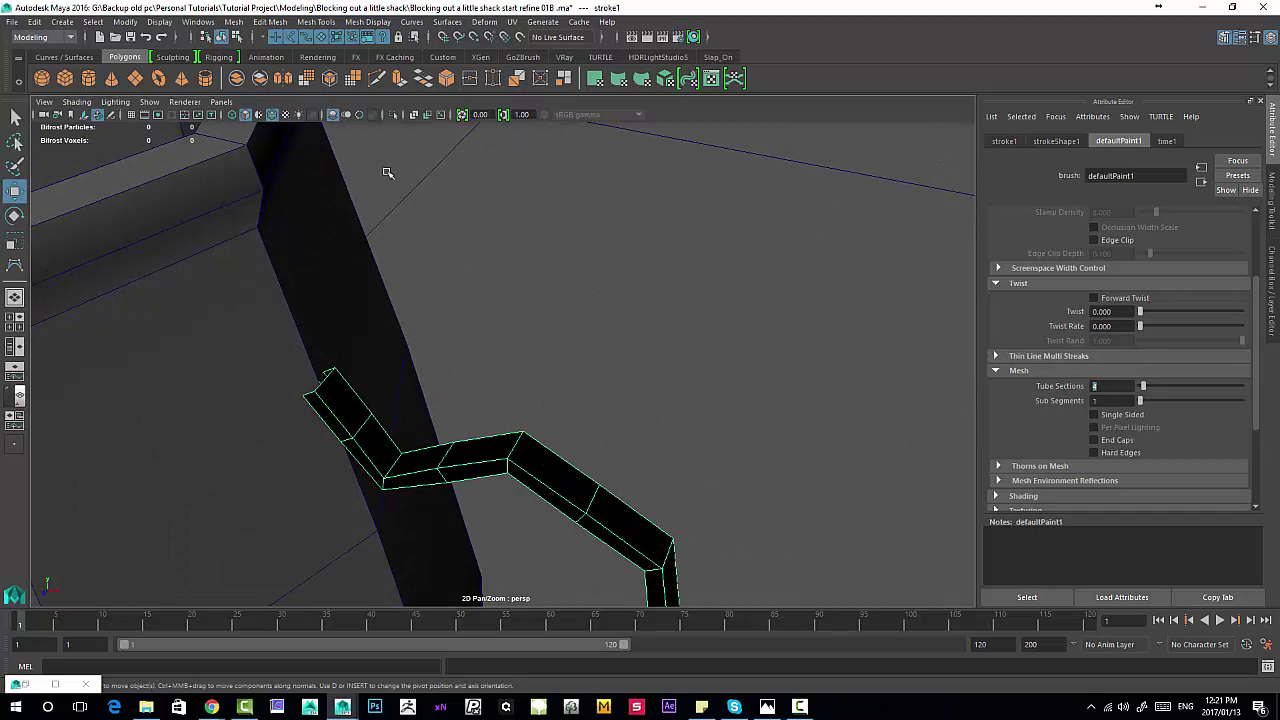
pyautogui.moveTo(654, 363)
pyautogui.keyDown('alt'); pyautogui.mouseDown()
pyautogui.moveTo(734, 303)
pyautogui.moveTo(614, 263)
pyautogui.moveTo(768, 314)
pyautogui.mouseUp(); pyautogui.keyUp('alt')
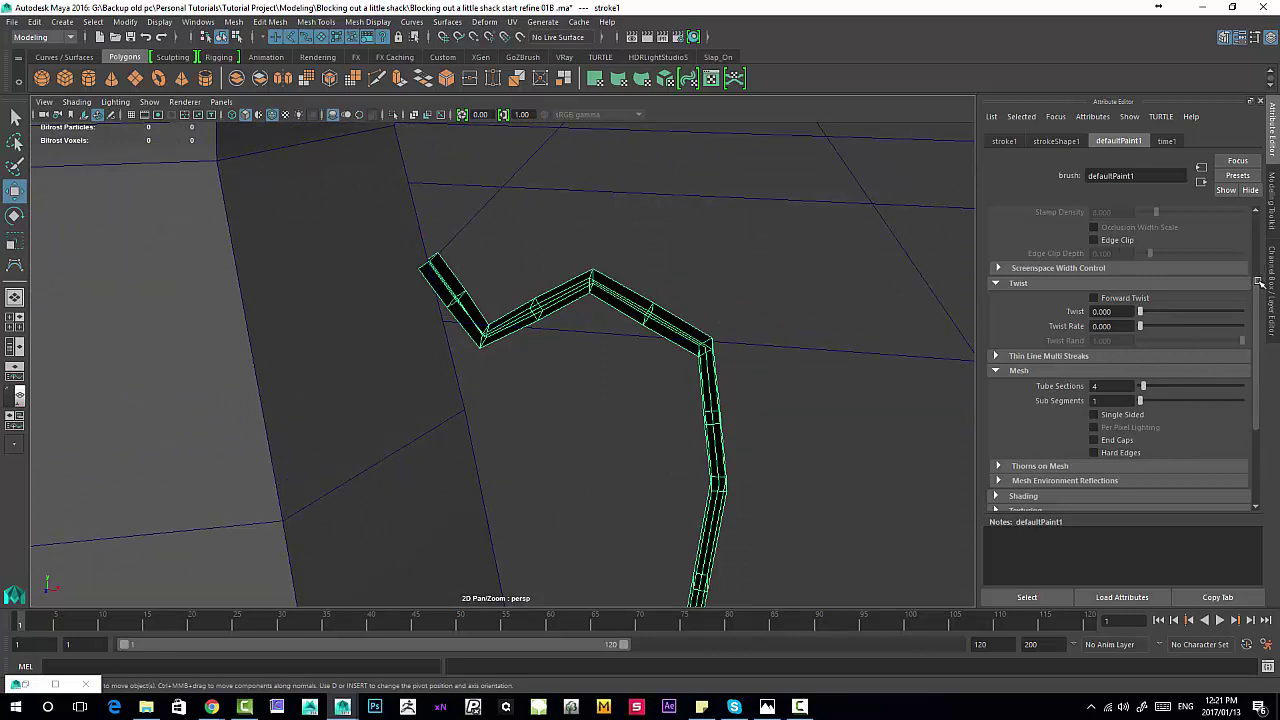
# Step: Widen the handle by setting the Brush Width in the Brush Profile settings to about 0.394
pyautogui.moveTo(1258, 283); pyautogui.dragTo(1122, 243)
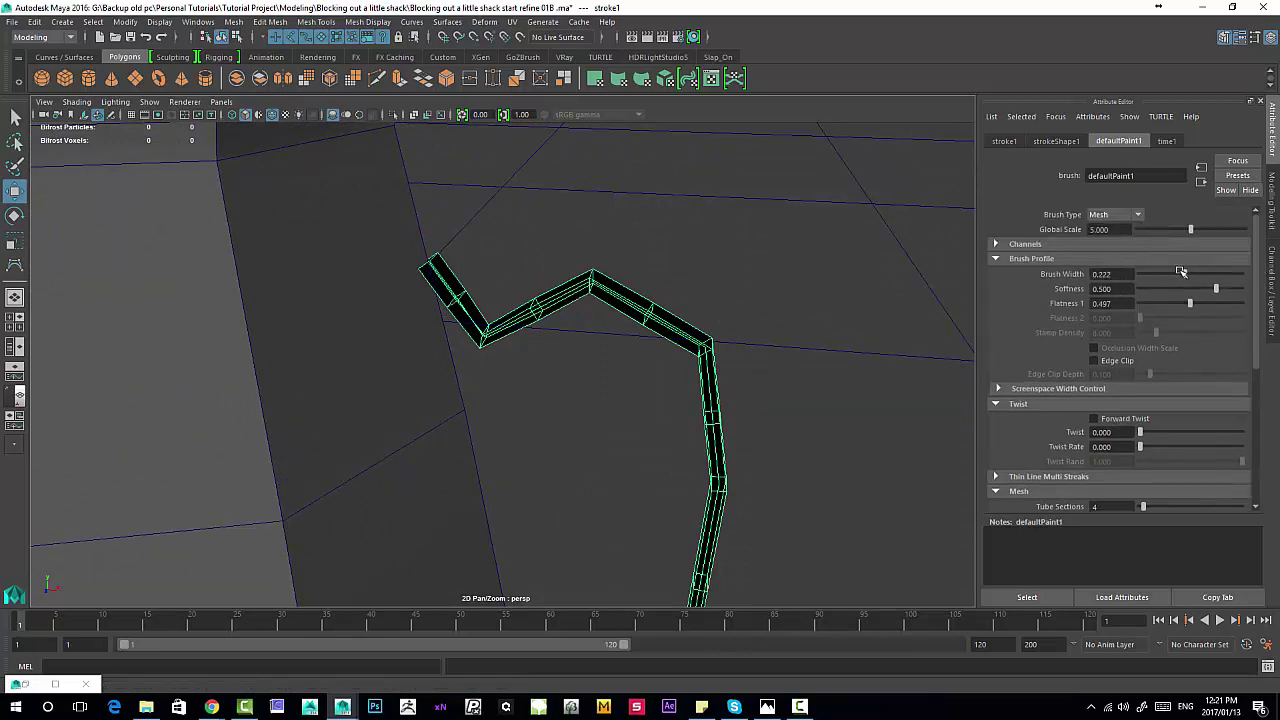
pyautogui.moveTo(1181, 272); pyautogui.dragTo(1221, 283)
pyautogui.scroll(-3, 737, 374)
pyautogui.moveTo(737, 374)
pyautogui.keyDown('alt'); pyautogui.mouseDown()
pyautogui.moveTo(746, 382)
pyautogui.moveTo(737, 309)
pyautogui.moveTo(657, 274)
pyautogui.moveTo(437, 277)
pyautogui.moveTo(600, 310)
pyautogui.mouseUp(); pyautogui.keyUp('alt')
pyautogui.scroll(-1, 1117, 484)
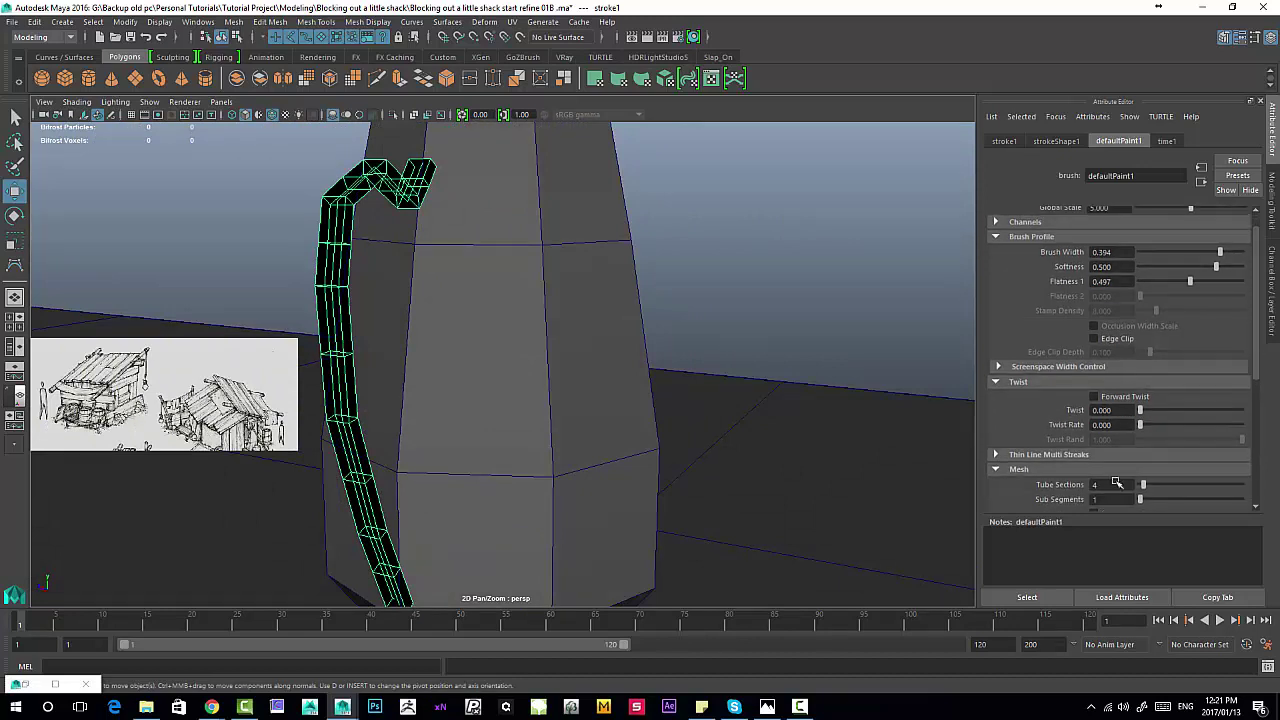
pyautogui.moveTo(1141, 501); pyautogui.dragTo(1122, 505)
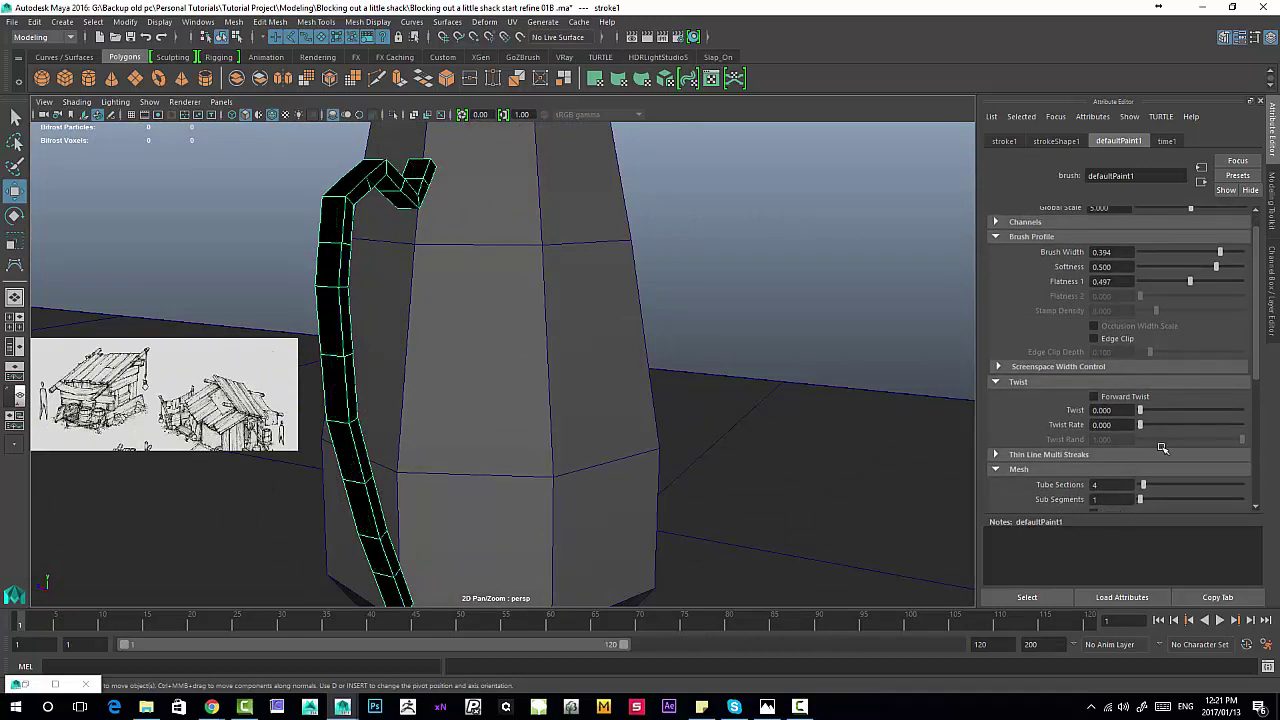
# Step: Set the Sample Density of strokeShape1 to 0.2 and check the simplified handle against the vase
pyautogui.scroll(-6, 1256, 380)
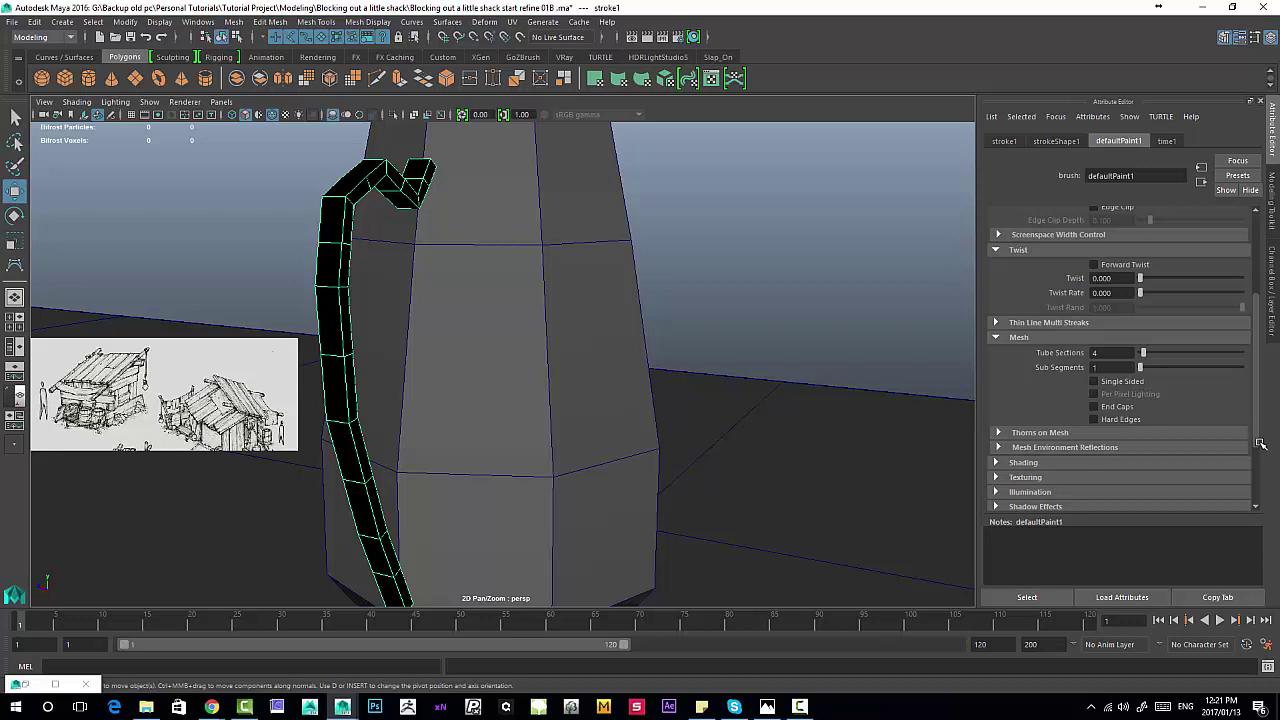
pyautogui.moveTo(1258, 432); pyautogui.dragTo(1243, 343)
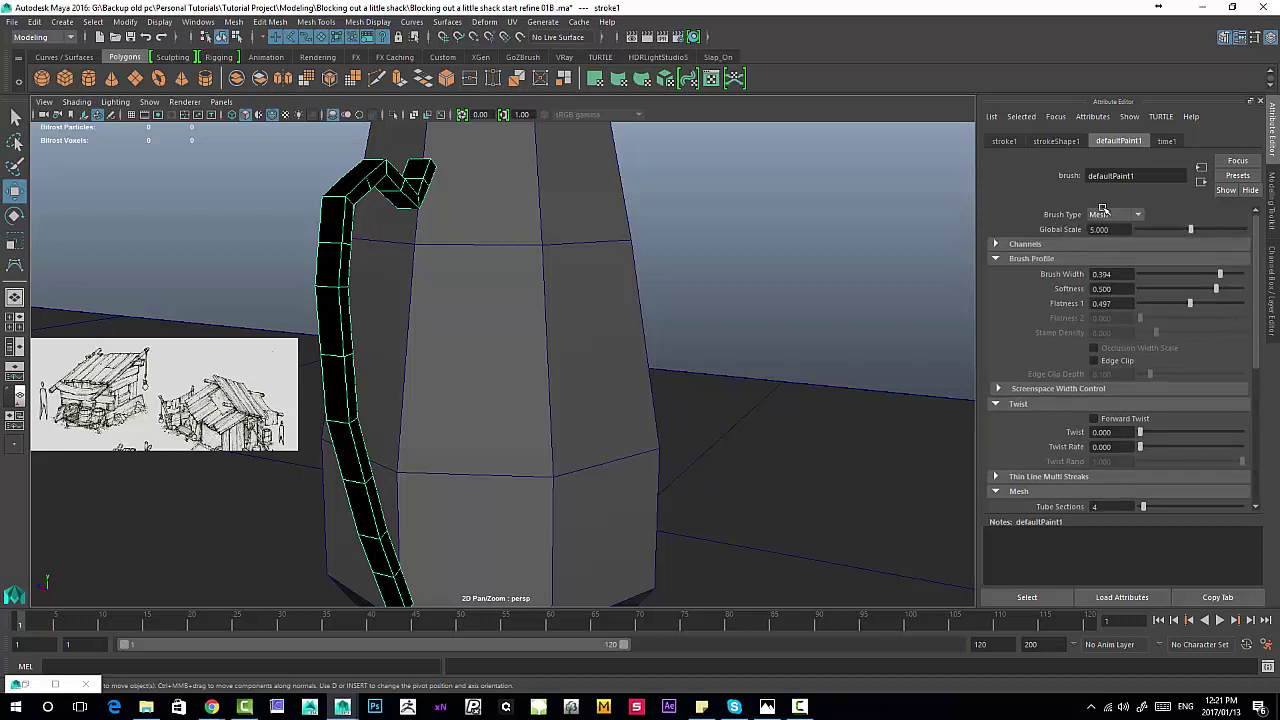
pyautogui.click(1049, 143)
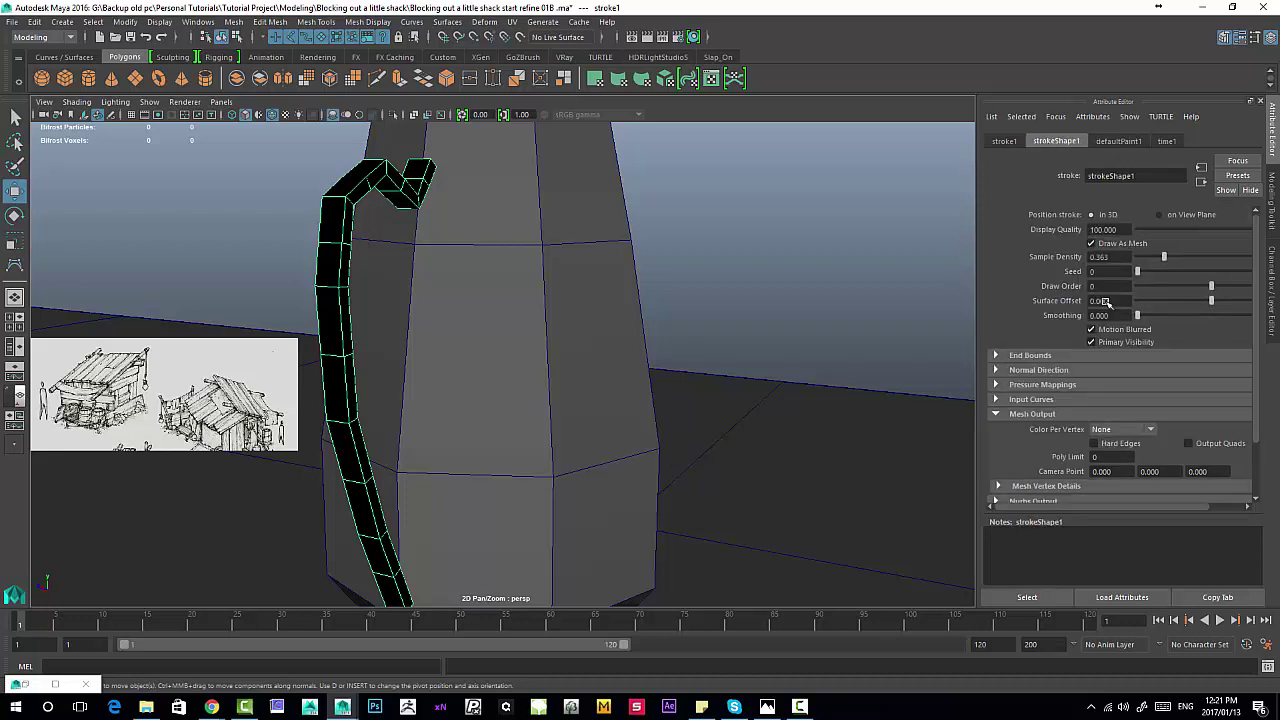
pyautogui.doubleClick(1102, 257)
pyautogui.write('0.2')
pyautogui.press('Return')
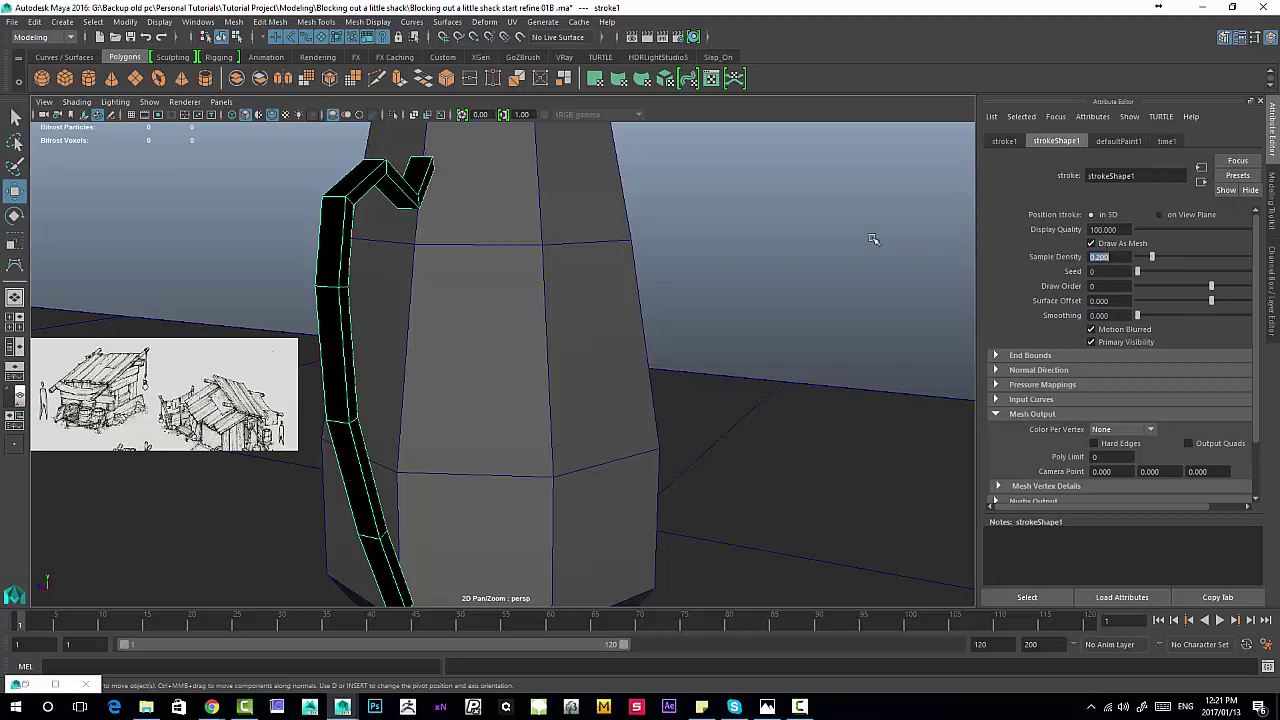
pyautogui.keyDown('alt'); pyautogui.moveTo(597, 249); pyautogui.dragTo(814, 303); pyautogui.keyUp('alt')
pyautogui.keyDown('alt'); pyautogui.moveTo(814, 303); pyautogui.dragTo(577, 300, button='right'); pyautogui.keyUp('alt')
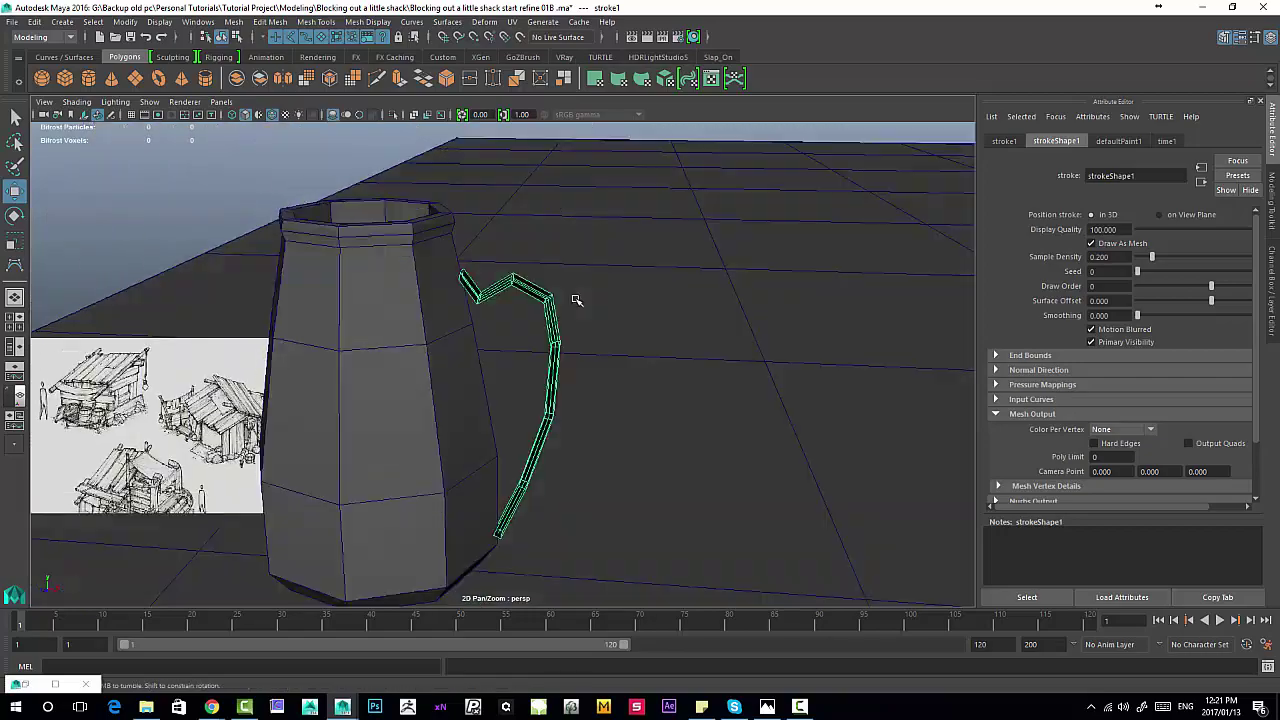
pyautogui.moveTo(577, 300)
pyautogui.keyDown('alt'); pyautogui.mouseDown()
pyautogui.moveTo(551, 271)
pyautogui.moveTo(484, 304)
pyautogui.moveTo(626, 437)
pyautogui.moveTo(603, 397)
pyautogui.moveTo(520, 429)
pyautogui.moveTo(616, 412)
pyautogui.moveTo(531, 417)
pyautogui.moveTo(477, 391)
pyautogui.moveTo(569, 429)
pyautogui.moveTo(683, 431)
pyautogui.moveTo(618, 158)
pyautogui.mouseUp(); pyautogui.keyUp('alt')
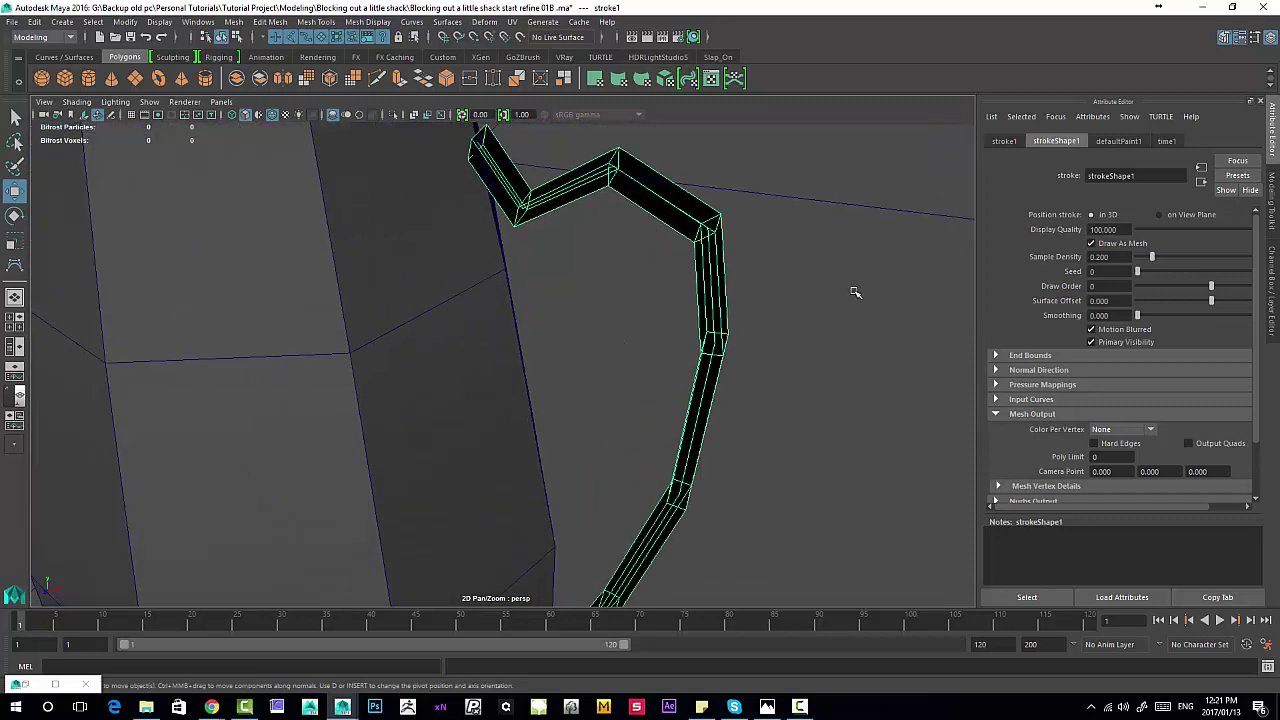
# Step: Convert the handle's Paint Effects stroke to polygons with Quad output and Hide strokes enabled and a poly limit of 100000
pyautogui.click(126, 22)
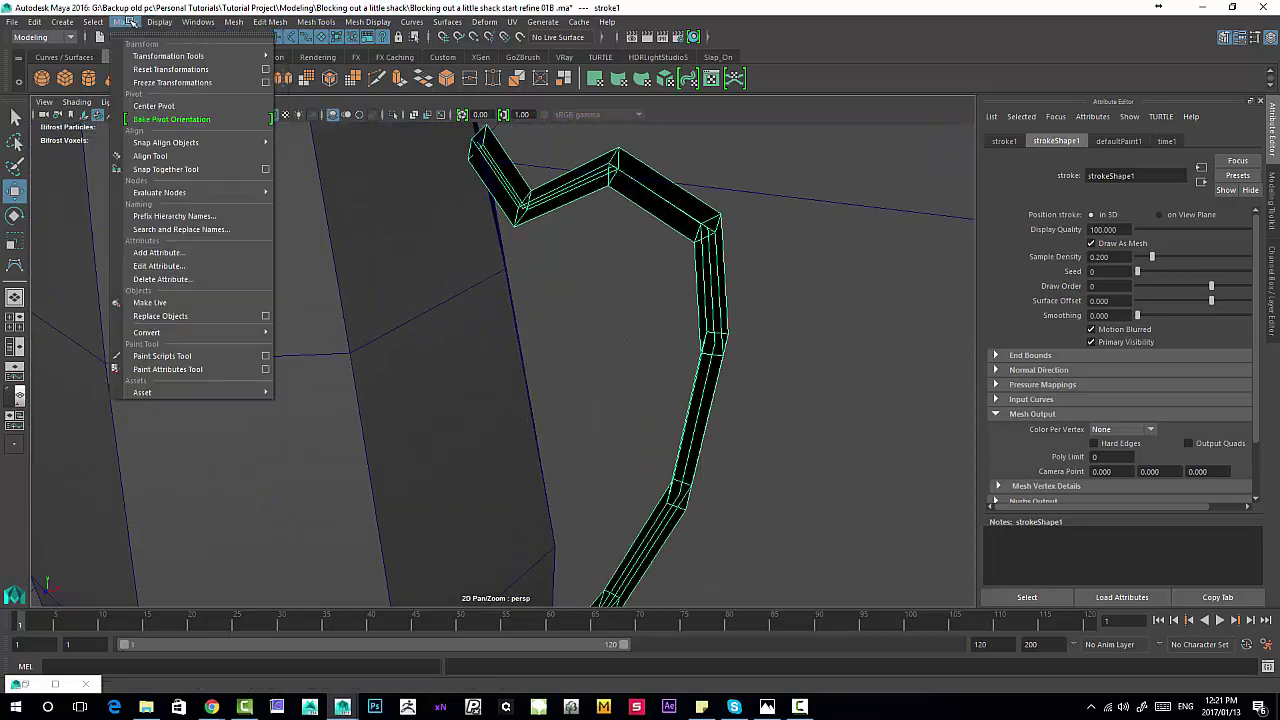
pyautogui.moveTo(188, 335)
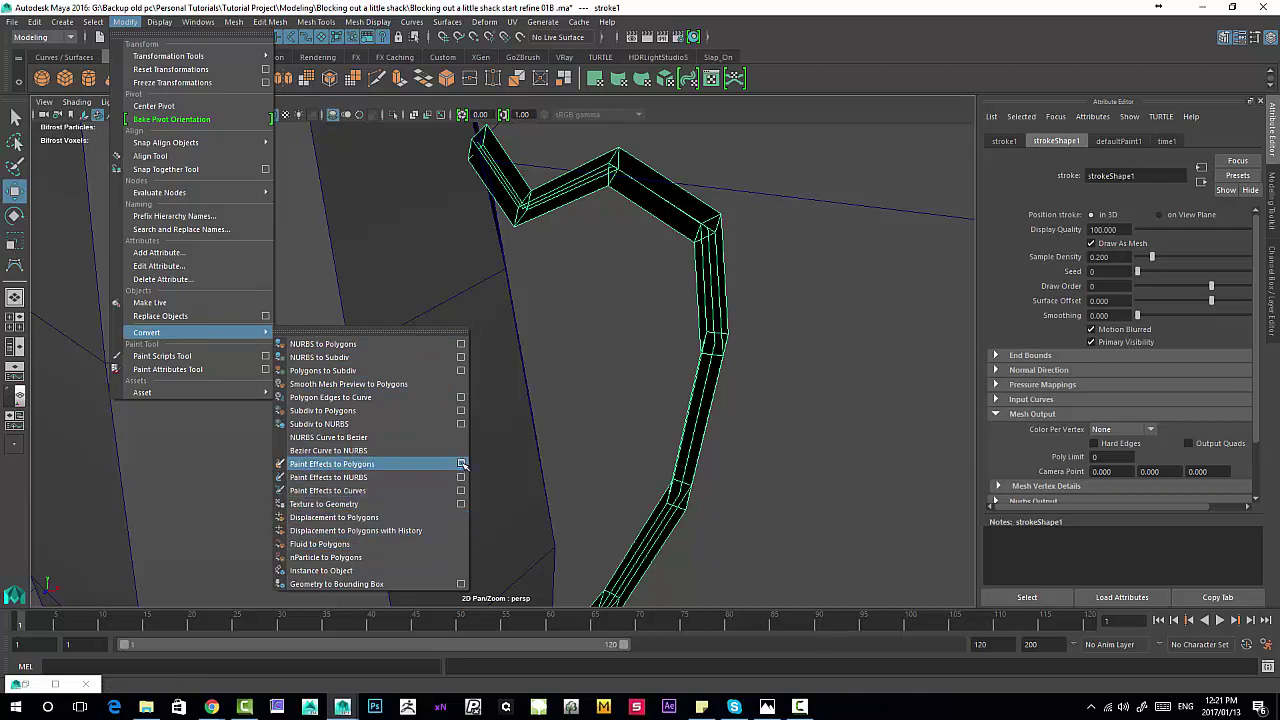
pyautogui.click(462, 464)
pyautogui.moveTo(746, 131); pyautogui.dragTo(671, 131)
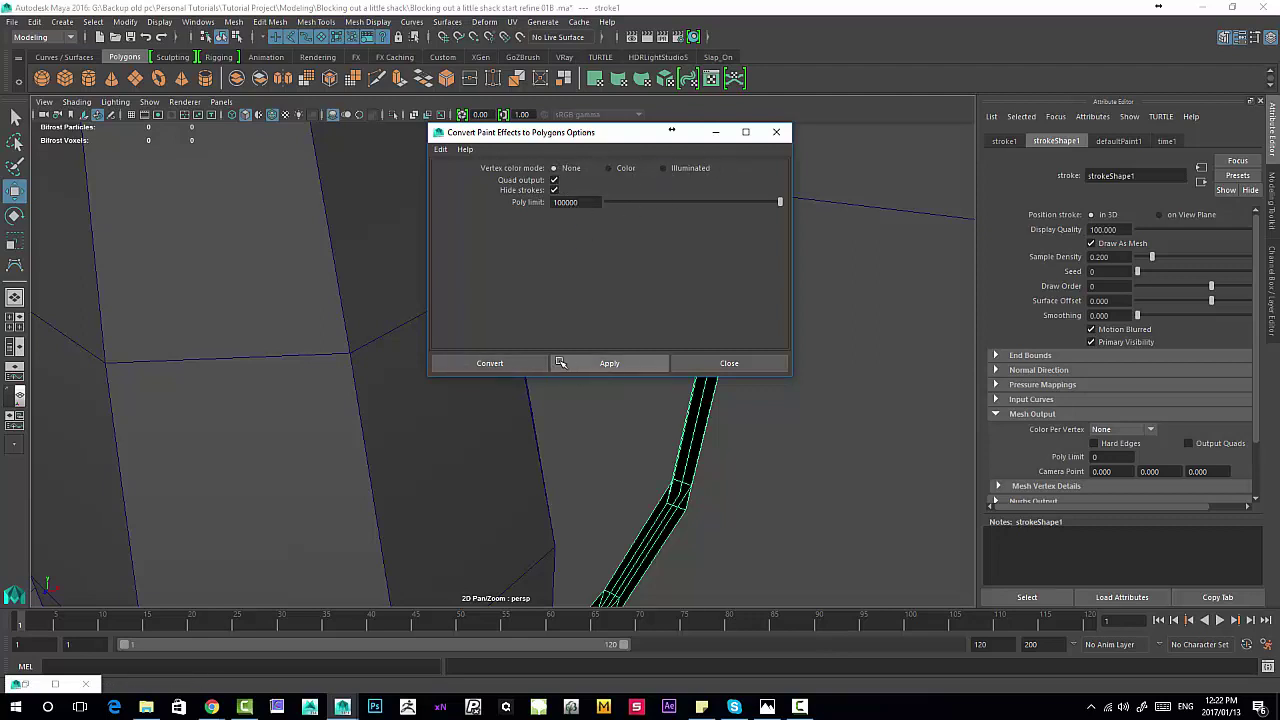
pyautogui.click(606, 367)
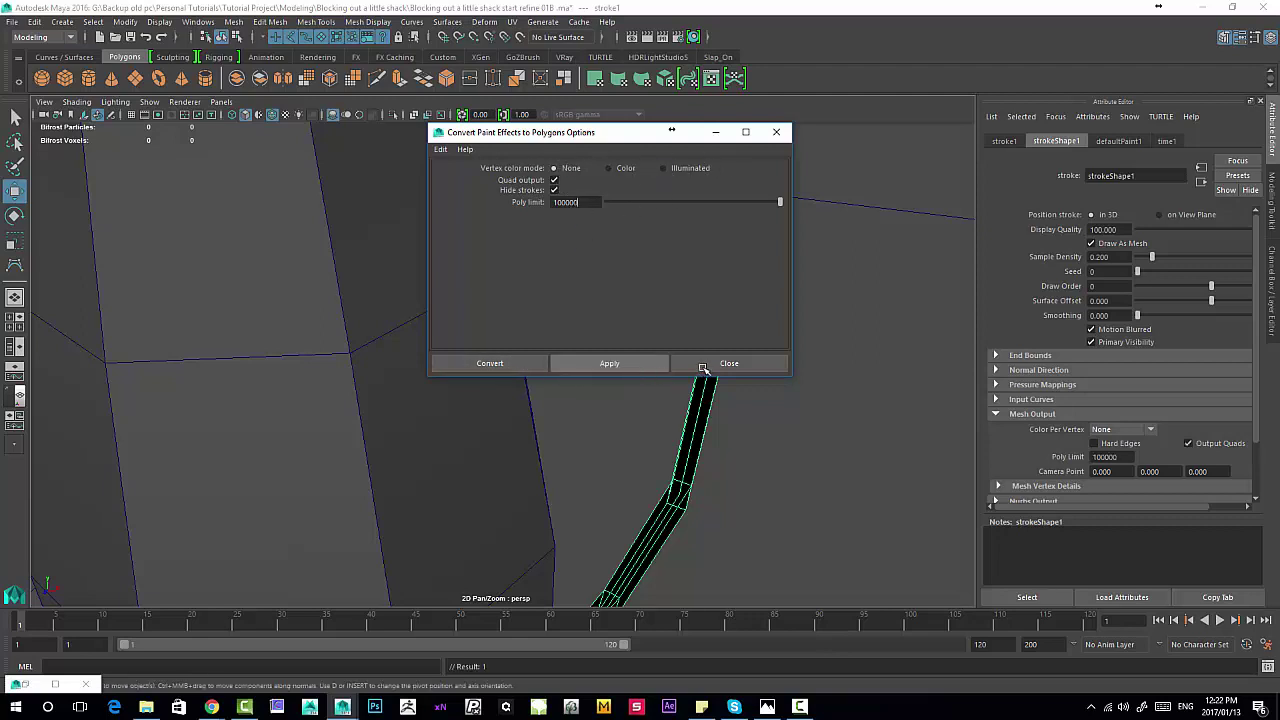
pyautogui.click(703, 363)
pyautogui.press('f')
pyautogui.moveTo(484, 241)
pyautogui.keyDown('alt'); pyautogui.mouseDown()
pyautogui.moveTo(449, 251)
pyautogui.moveTo(520, 251)
pyautogui.moveTo(457, 258)
pyautogui.mouseUp(); pyautogui.keyUp('alt')
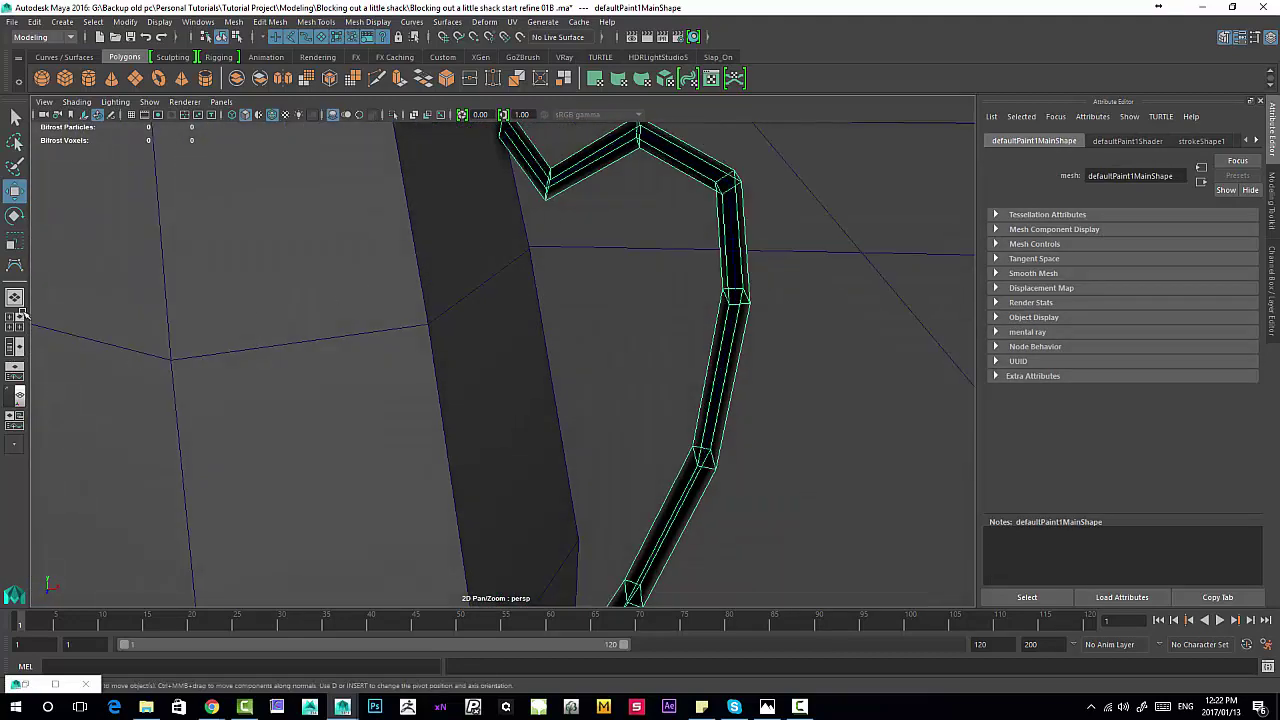
# Step: Show the Outliner beside the perspective view, expand defaultPaint1MeshGroup to inspect its contents, and select the group
pyautogui.click(15, 346)
pyautogui.moveTo(211, 522); pyautogui.dragTo(217, 560)
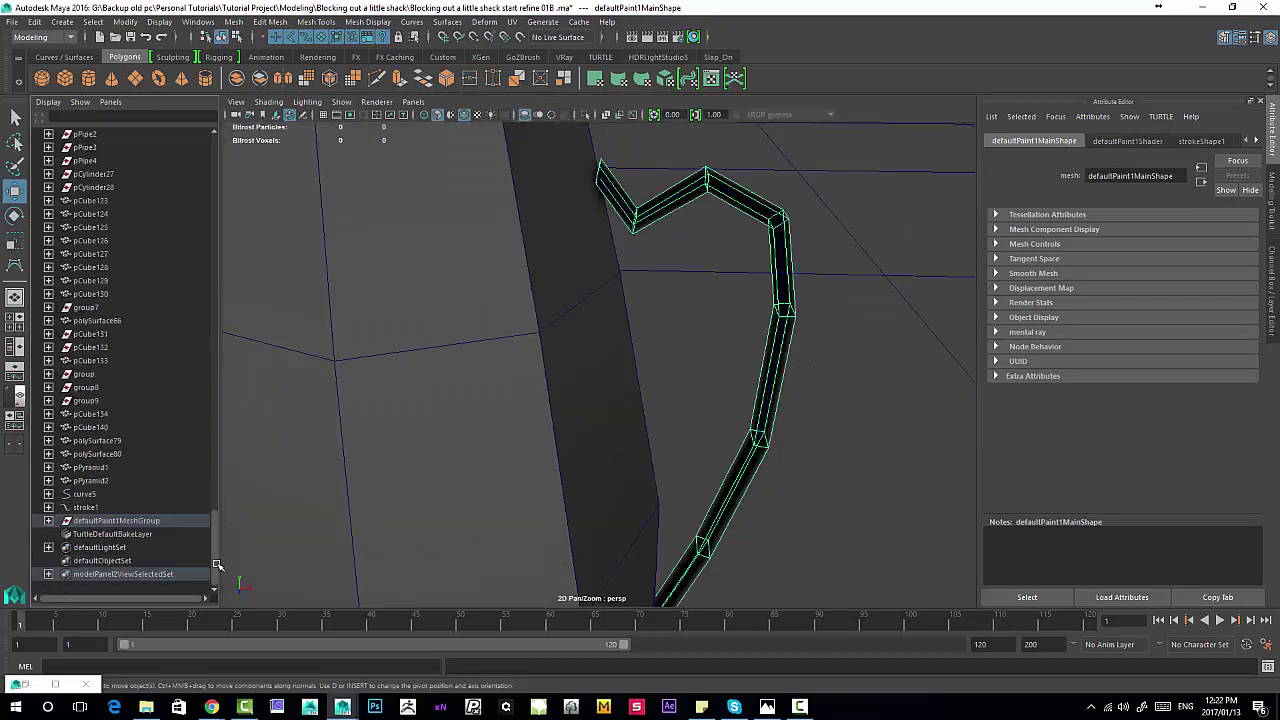
pyautogui.click(49, 521)
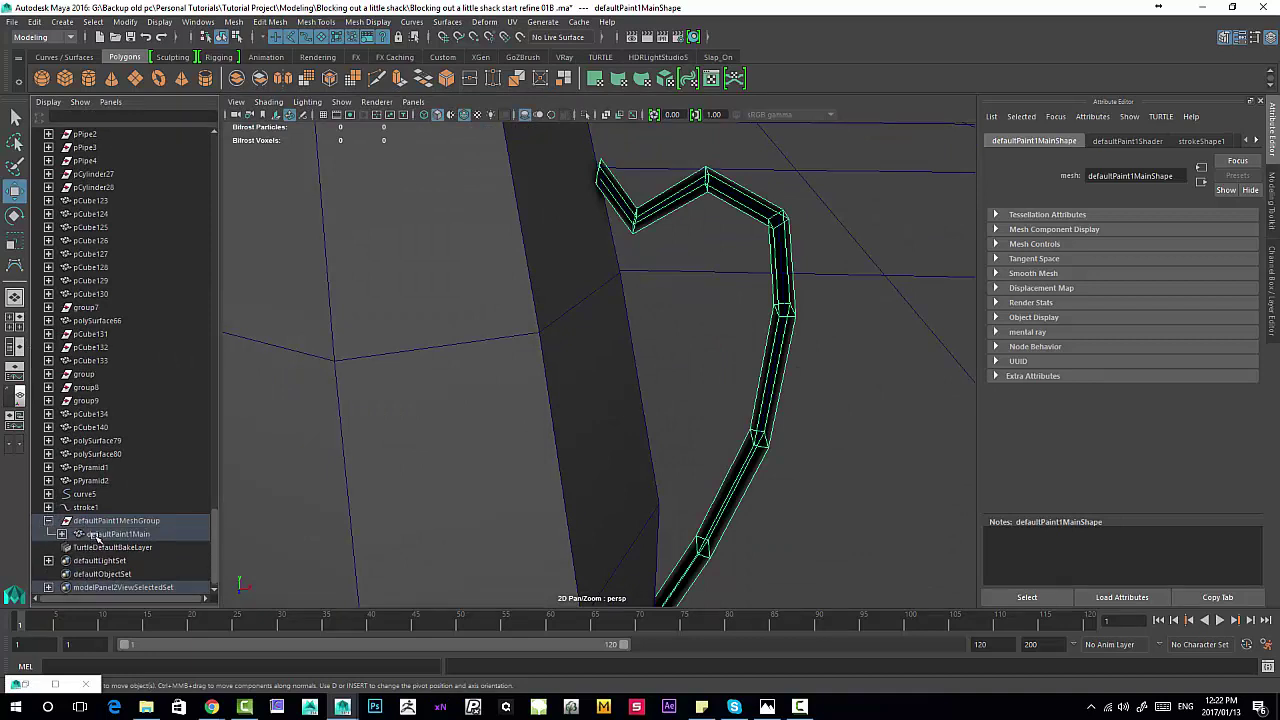
pyautogui.click(97, 535)
pyautogui.click(61, 534)
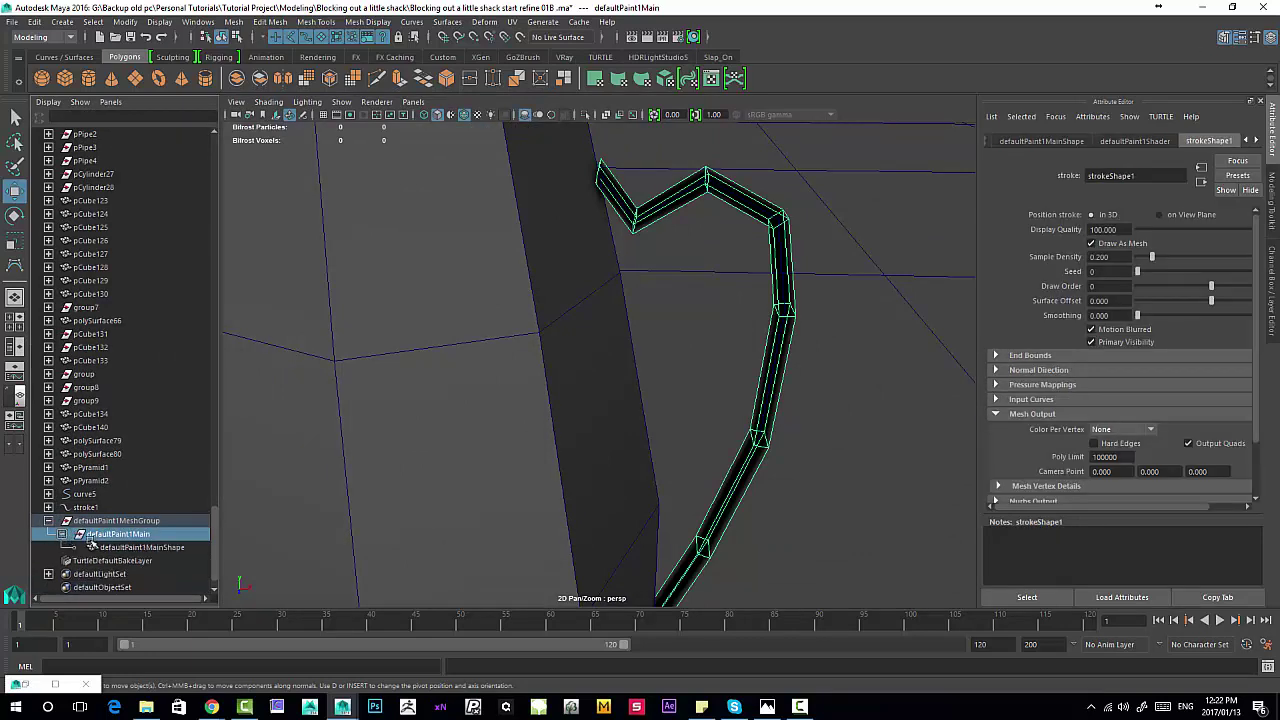
pyautogui.click(61, 534)
pyautogui.click(113, 520)
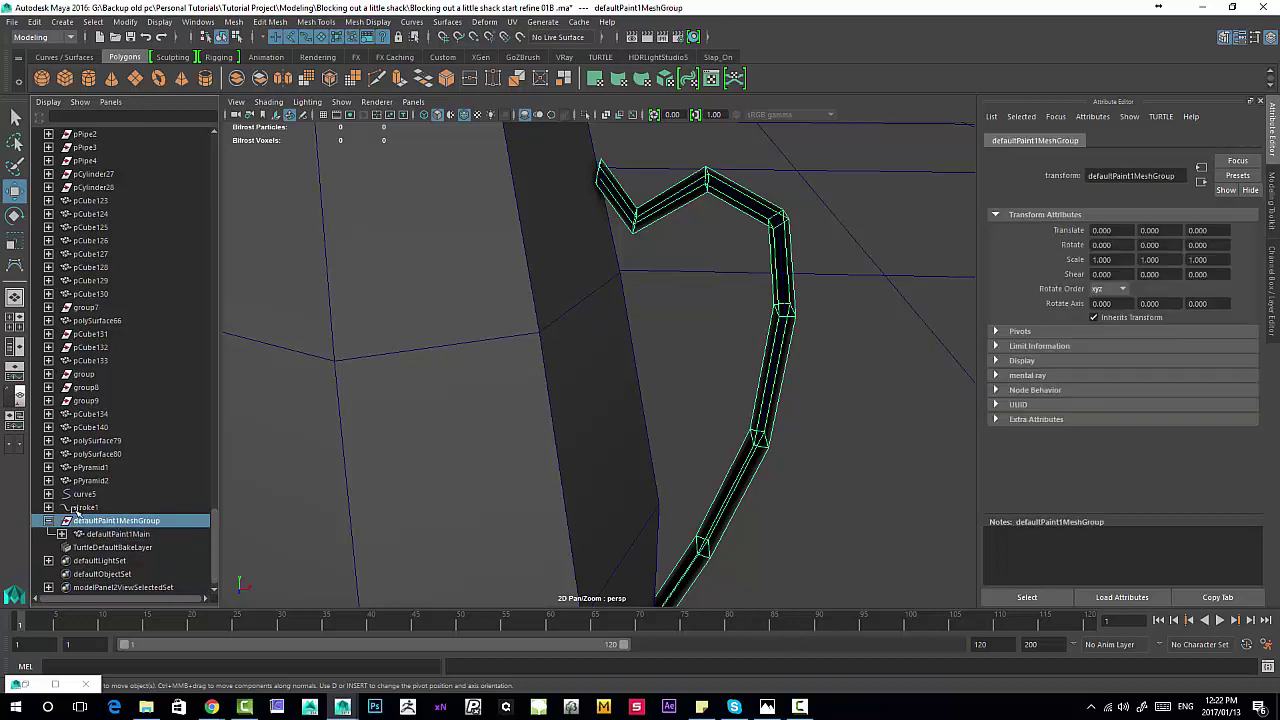
# Step: Select the converted handle mesh and change the type of its defaultPaint1Shader material from Ramp Shader to Lambert
pyautogui.keyDown('alt'); pyautogui.moveTo(718, 296); pyautogui.dragTo(979, 156); pyautogui.keyUp('alt')
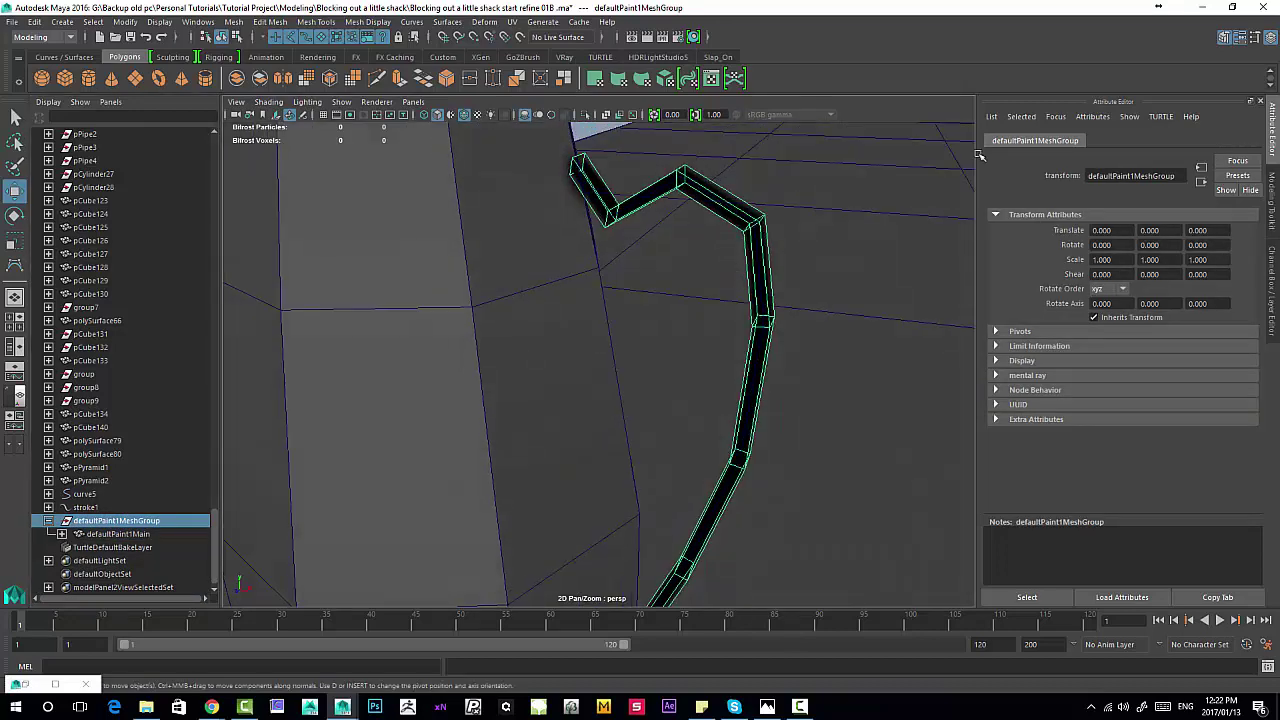
pyautogui.click(736, 200)
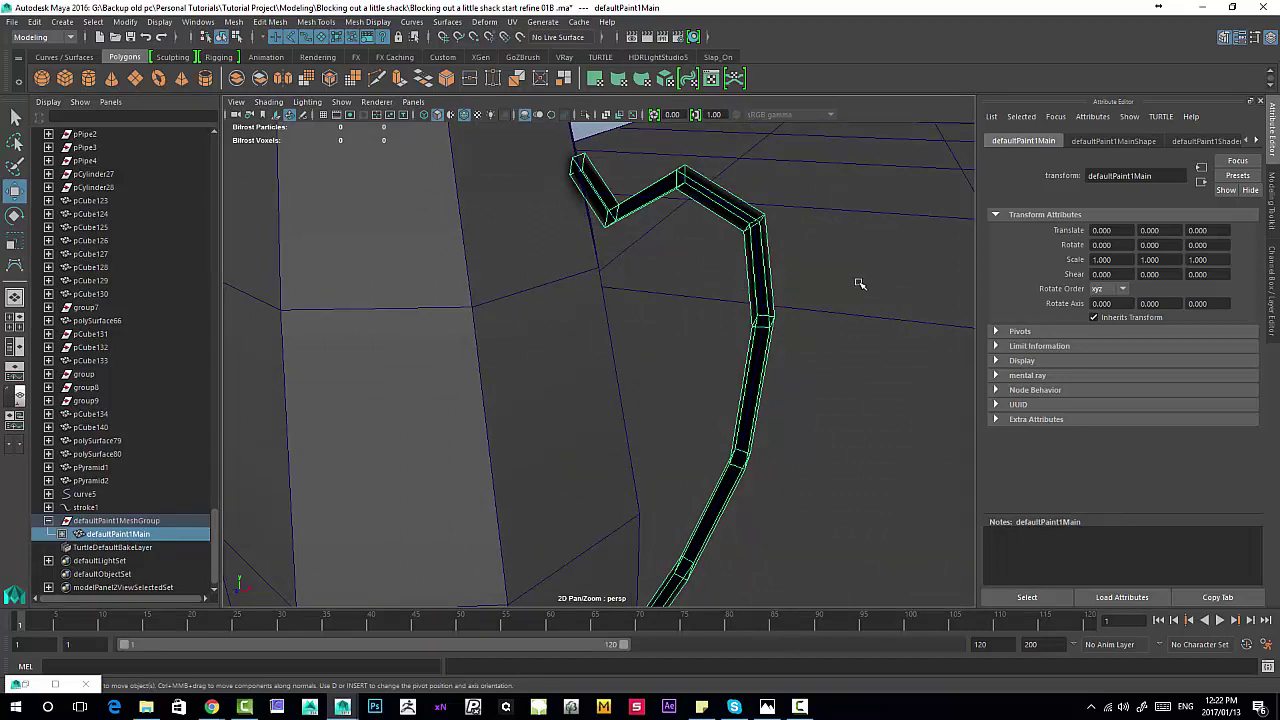
pyautogui.click(1212, 142)
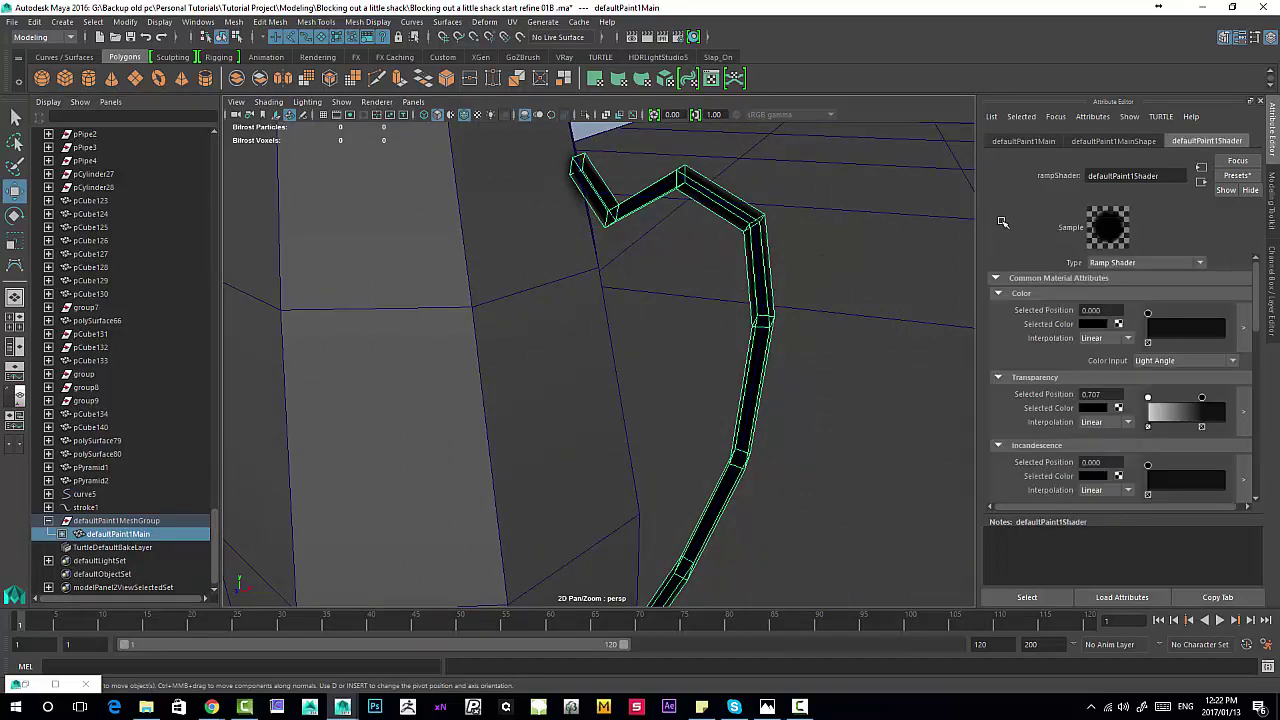
pyautogui.moveTo(749, 257)
pyautogui.keyDown('alt'); pyautogui.mouseDown()
pyautogui.moveTo(694, 277)
pyautogui.moveTo(697, 307)
pyautogui.mouseUp(); pyautogui.keyUp('alt')
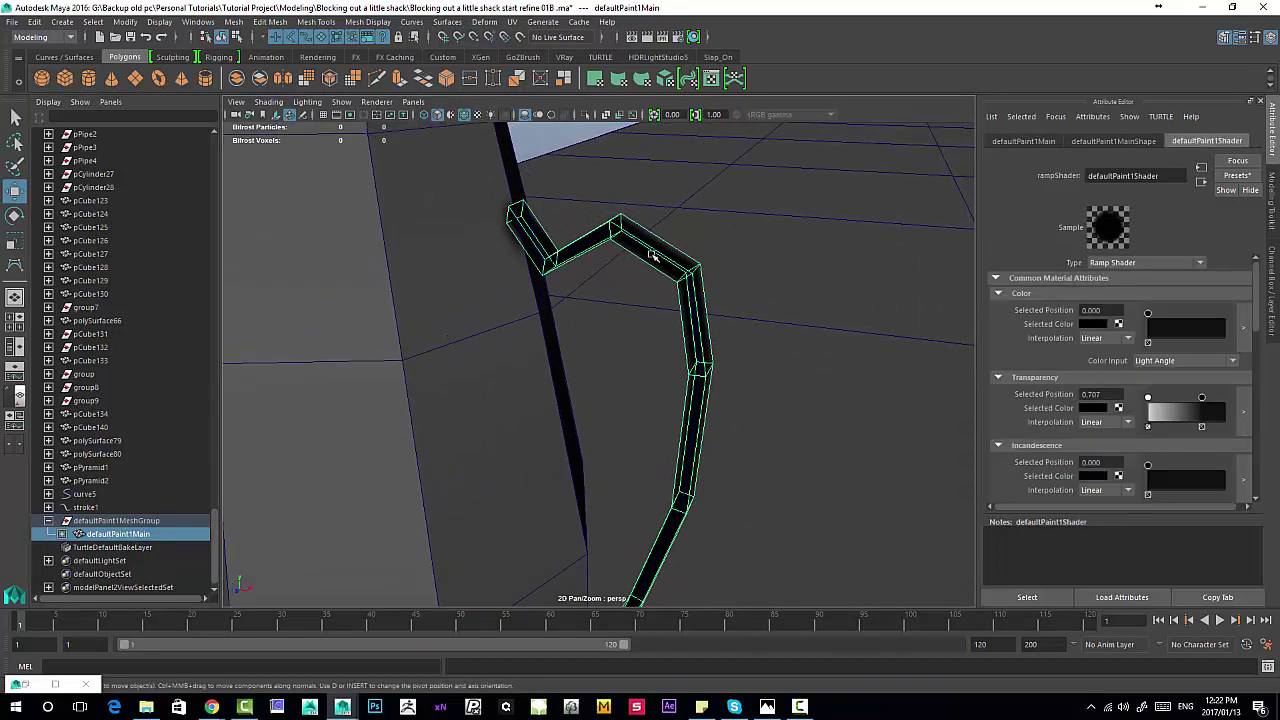
pyautogui.click(1117, 264)
pyautogui.click(1125, 333)
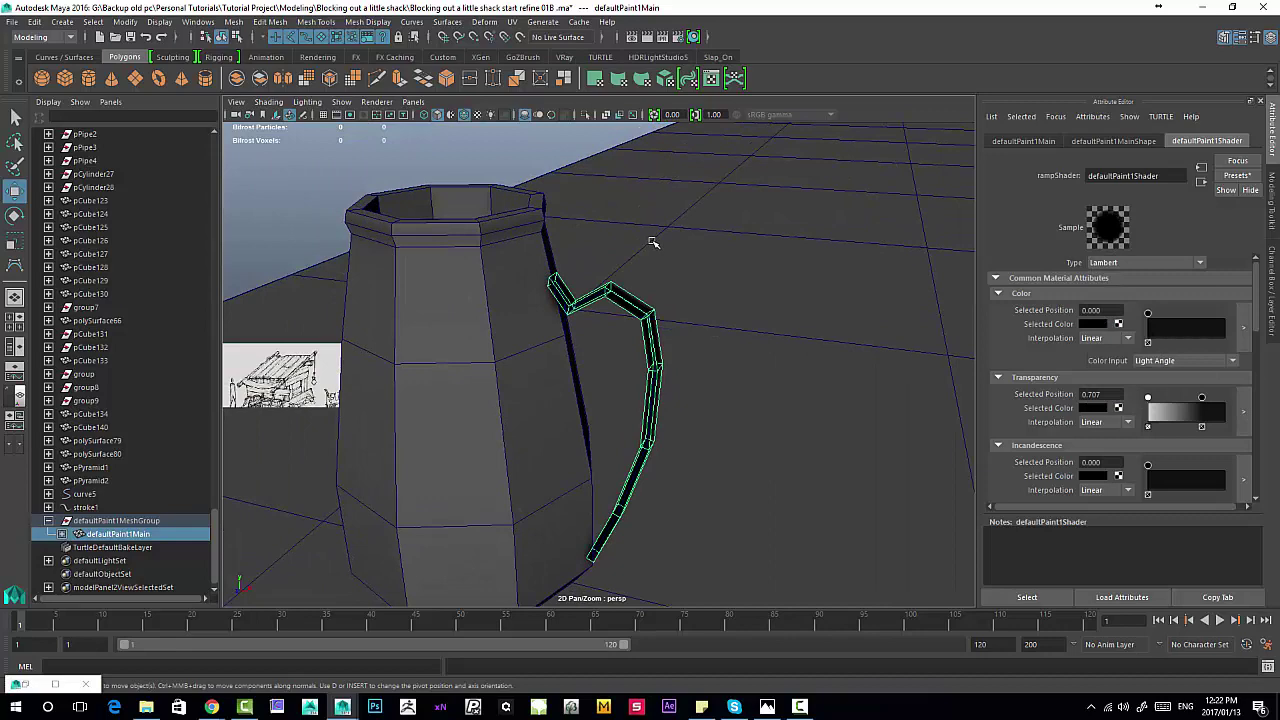
# Step: Assign the existing initialShadingGroup material to the handle mesh and deselect it to inspect its shading
pyautogui.rightClick(656, 213)
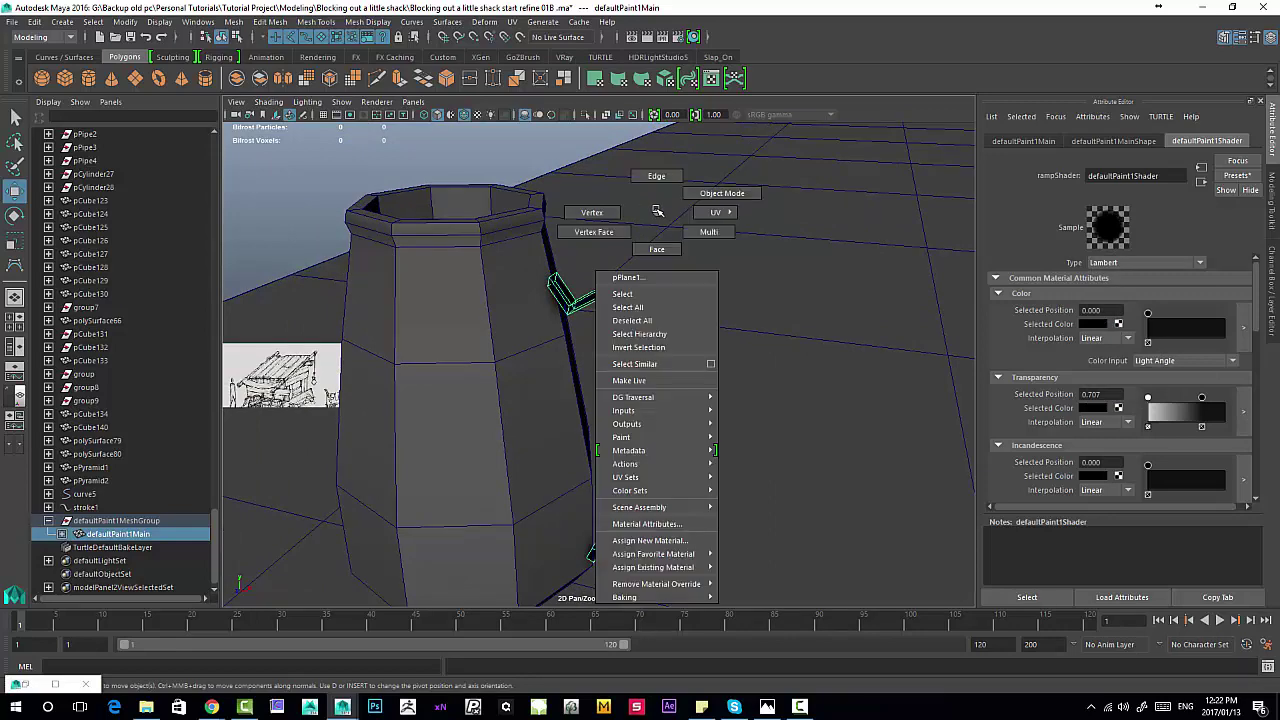
pyautogui.moveTo(665, 567)
pyautogui.click(750, 567)
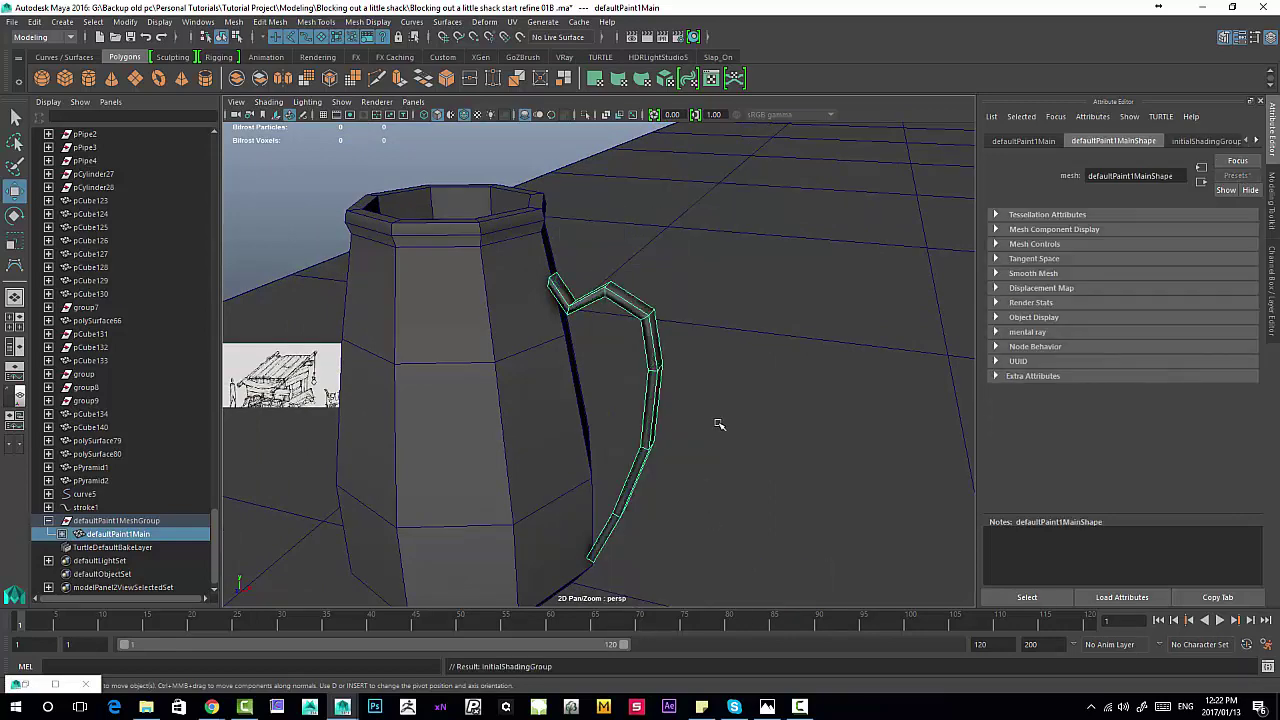
pyautogui.keyDown('alt'); pyautogui.moveTo(719, 424); pyautogui.dragTo(748, 300); pyautogui.keyUp('alt')
pyautogui.click(653, 205)
pyautogui.keyDown('alt'); pyautogui.moveTo(748, 300); pyautogui.dragTo(702, 380, button='right'); pyautogui.keyUp('alt')
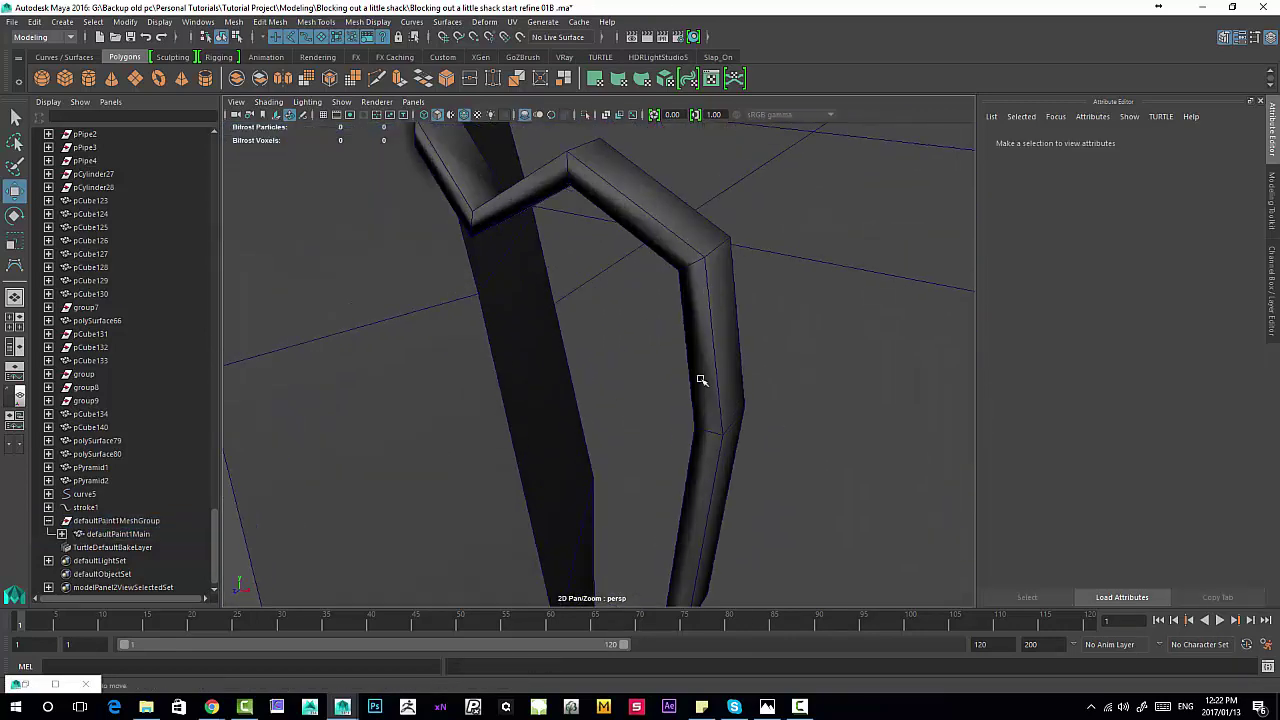
# Step: Select the handle mesh and harden all of its edges
pyautogui.click(662, 246)
pyautogui.keyDown('alt'); pyautogui.moveTo(620, 163); pyautogui.dragTo(730, 228); pyautogui.keyUp('alt')
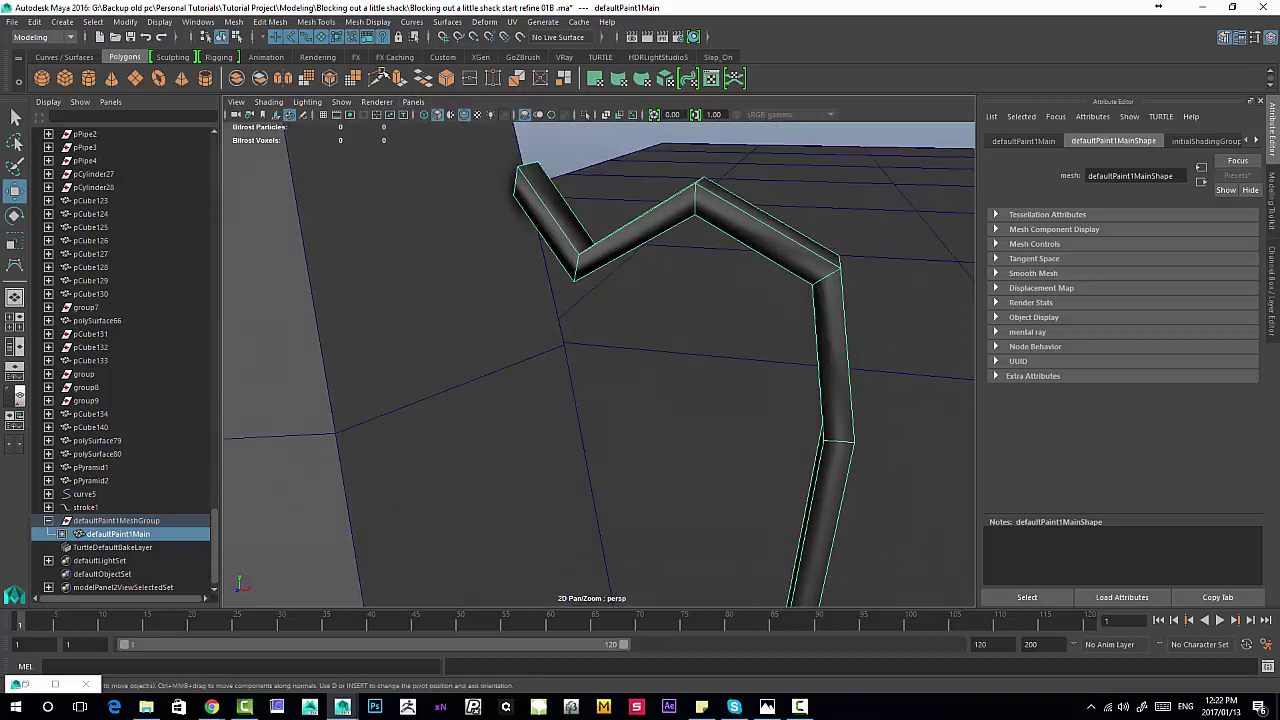
pyautogui.click(357, 24)
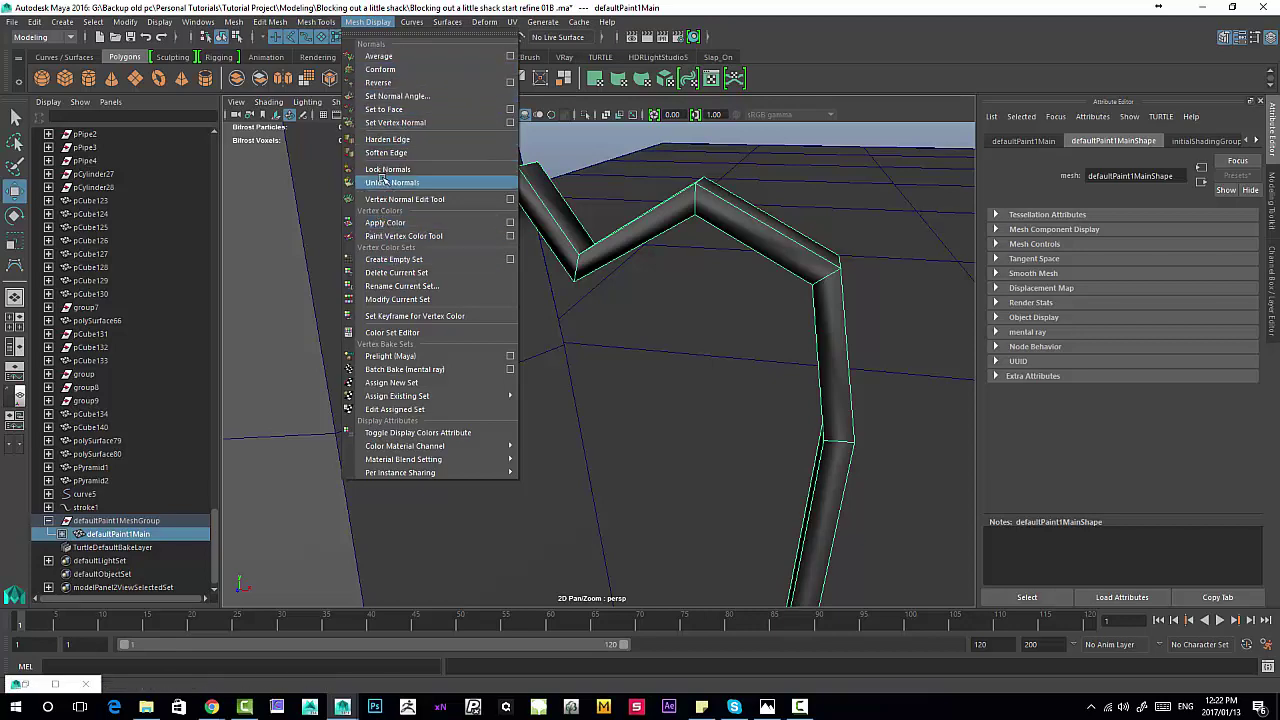
pyautogui.click(387, 139)
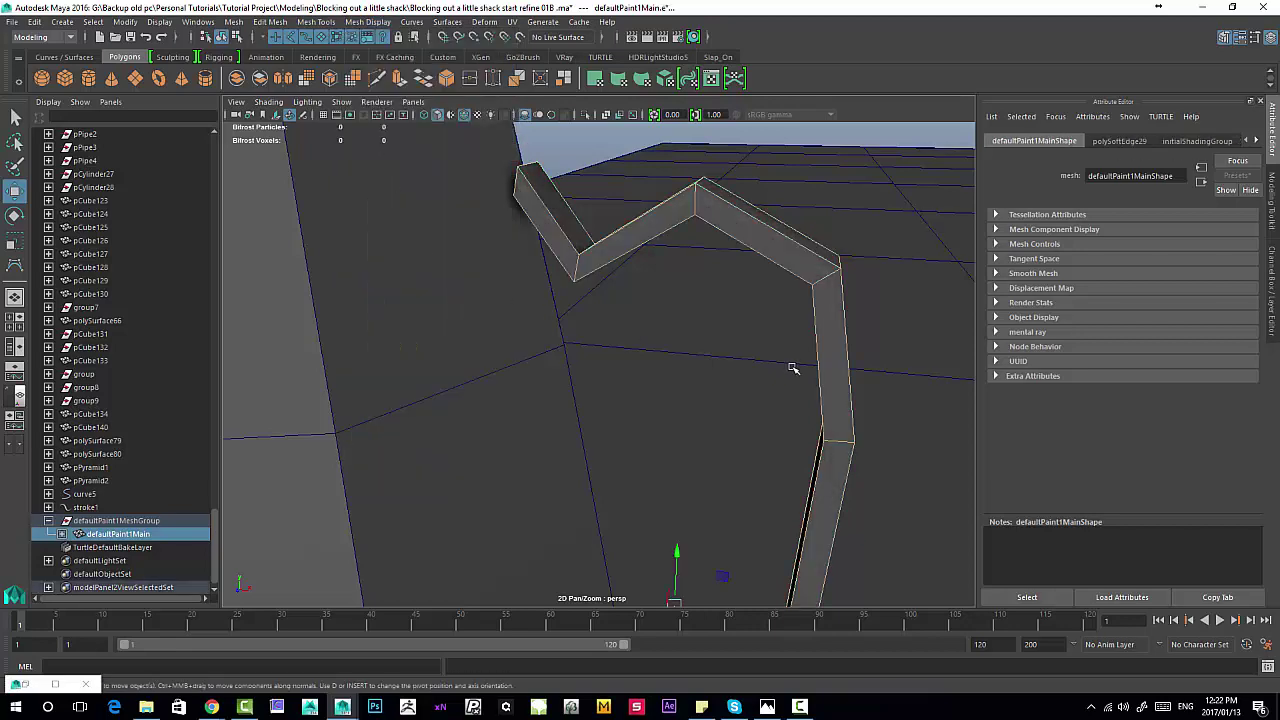
# Step: Switch the handle to vertex editing and move its upper end vertices into the vase wall
pyautogui.keyDown('alt'); pyautogui.moveTo(791, 366); pyautogui.dragTo(632, 168); pyautogui.keyUp('alt')
pyautogui.click(563, 231)
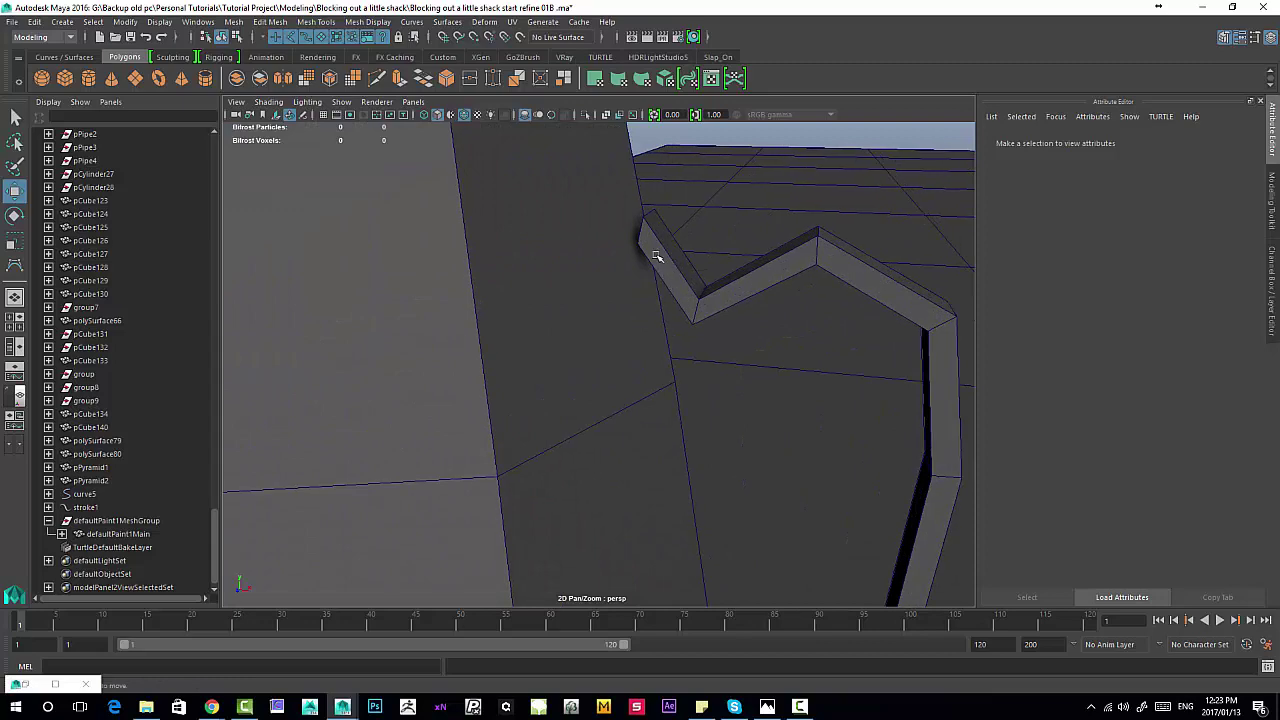
pyautogui.click(654, 251)
pyautogui.moveTo(628, 208); pyautogui.dragTo(566, 189, button='right')
pyautogui.click(623, 223)
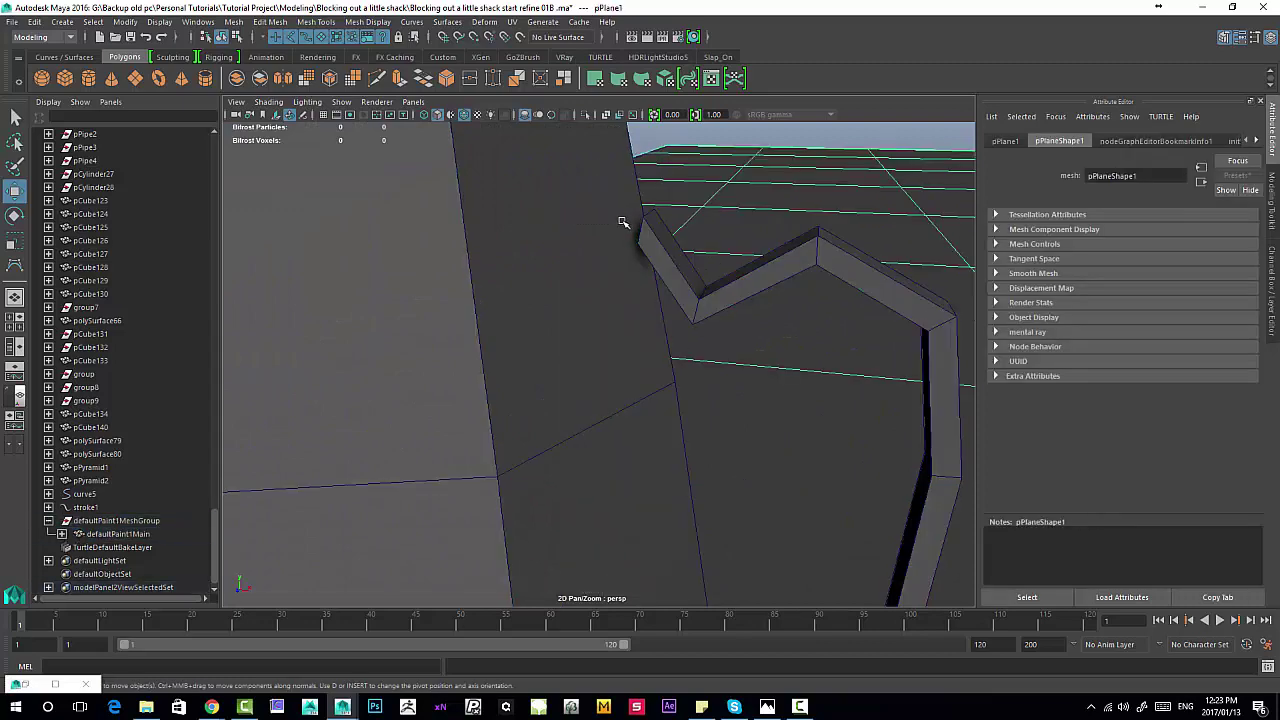
pyautogui.hotkey('ctrl', 'z')
pyautogui.click(638, 228)
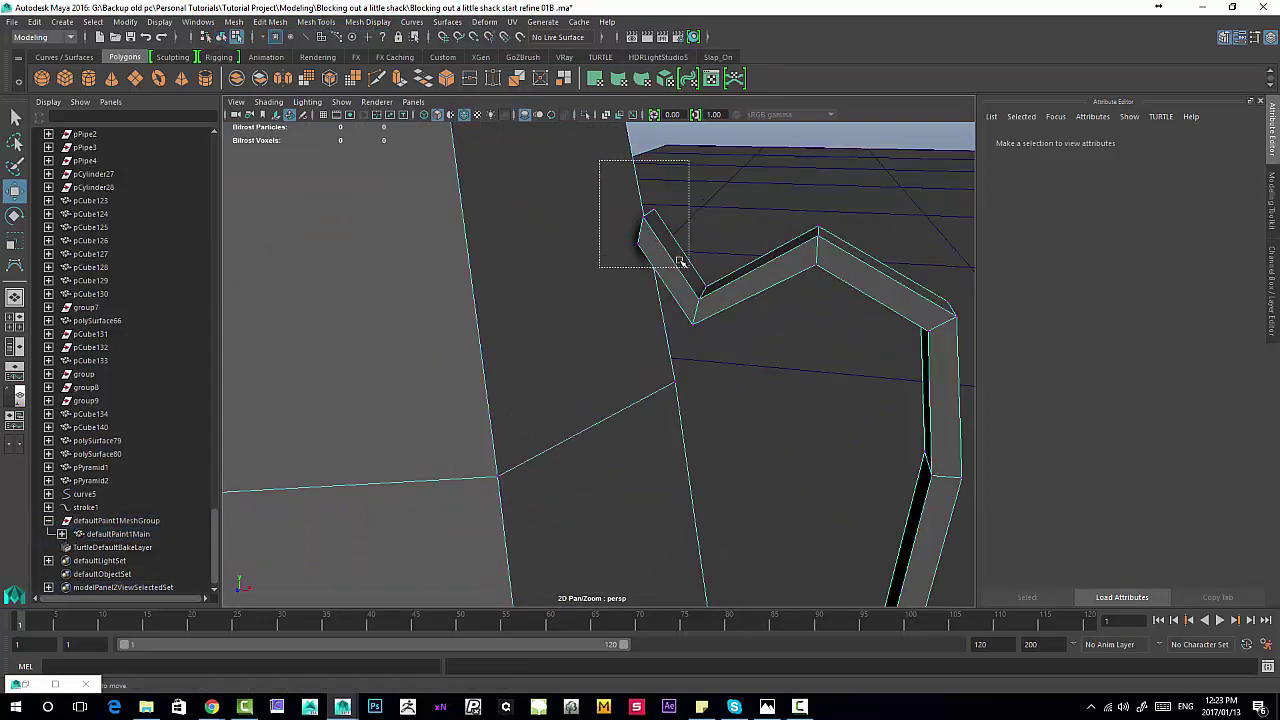
pyautogui.moveTo(681, 262); pyautogui.dragTo(688, 266)
pyautogui.keyDown('alt'); pyautogui.moveTo(684, 263); pyautogui.dragTo(674, 229); pyautogui.keyUp('alt')
pyautogui.keyDown('alt'); pyautogui.moveTo(676, 228); pyautogui.dragTo(648, 259, button='middle'); pyautogui.keyUp('alt')
pyautogui.moveTo(709, 180); pyautogui.dragTo(693, 178)
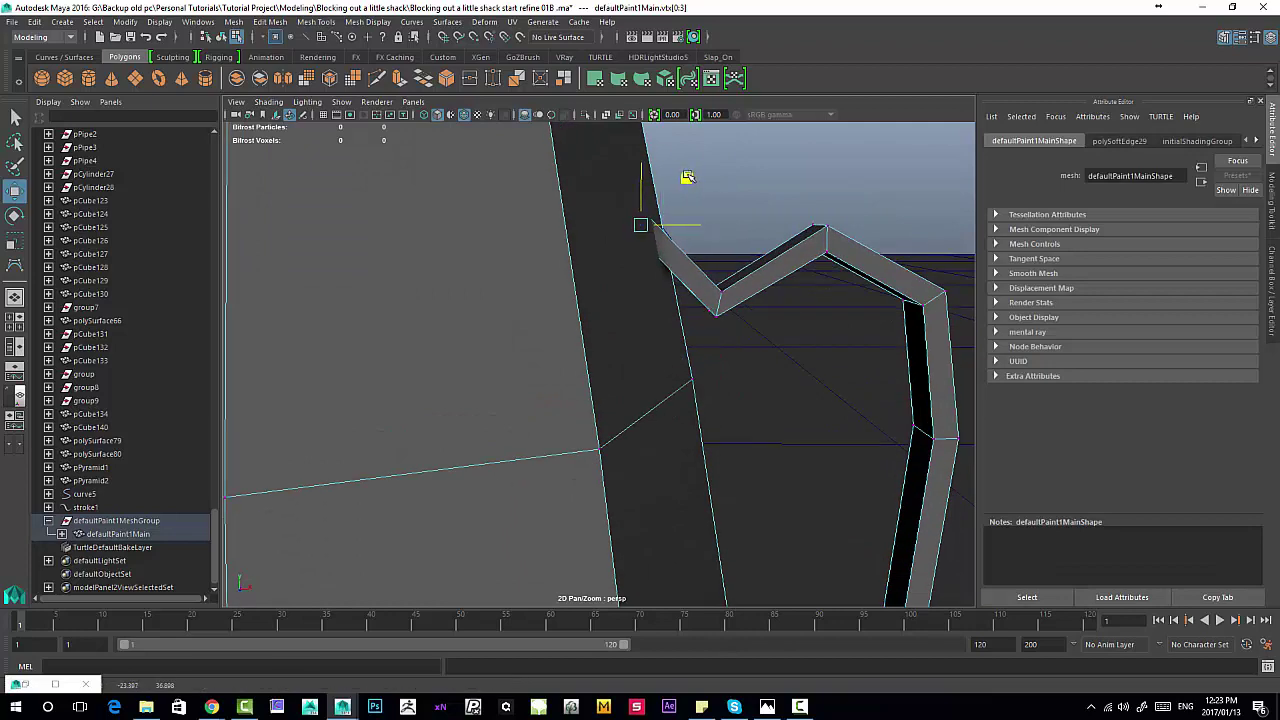
# Step: Raise the handle's upper end vertices to just below the vase rim, checking the joint from several sides
pyautogui.keyDown('alt'); pyautogui.moveTo(707, 172); pyautogui.dragTo(637, 204, button='middle'); pyautogui.keyUp('alt')
pyautogui.keyDown('alt'); pyautogui.moveTo(637, 204); pyautogui.dragTo(489, 380); pyautogui.keyUp('alt')
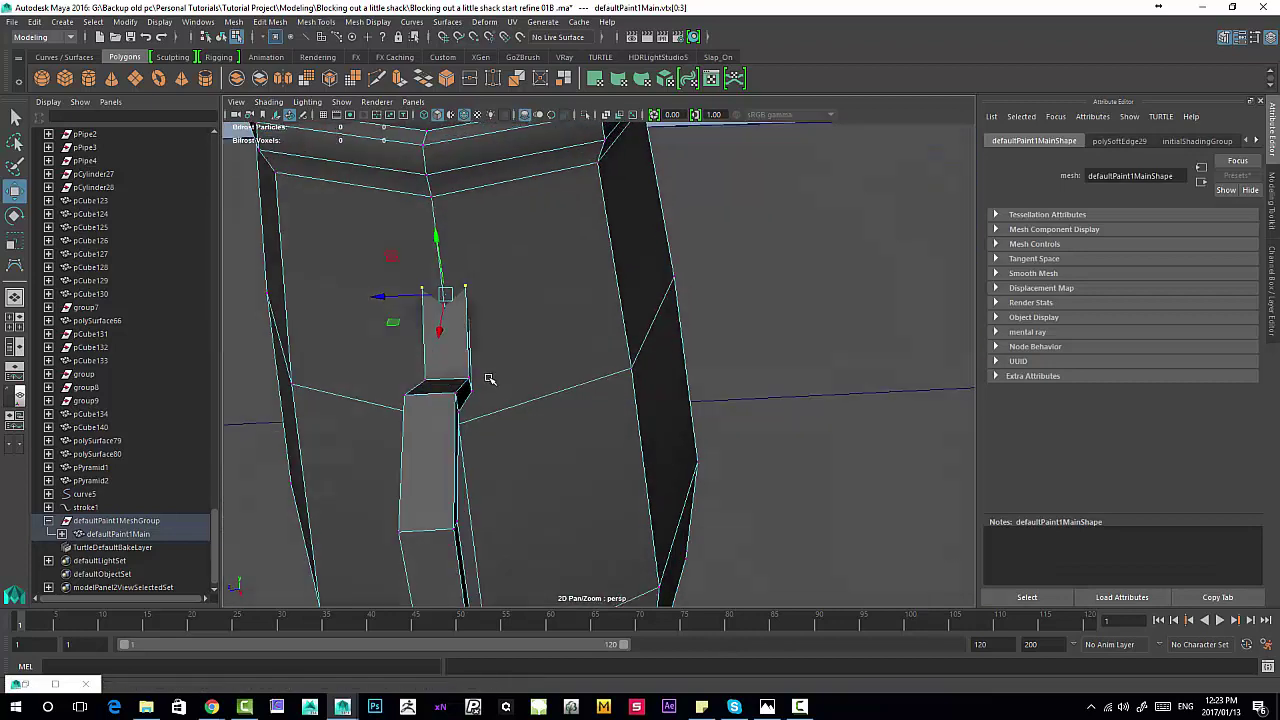
pyautogui.keyDown('alt'); pyautogui.moveTo(489, 380); pyautogui.dragTo(545, 377, button='middle'); pyautogui.keyUp('alt')
pyautogui.keyDown('alt'); pyautogui.moveTo(545, 378); pyautogui.dragTo(638, 307); pyautogui.keyUp('alt')
pyautogui.moveTo(634, 251); pyautogui.dragTo(614, 157)
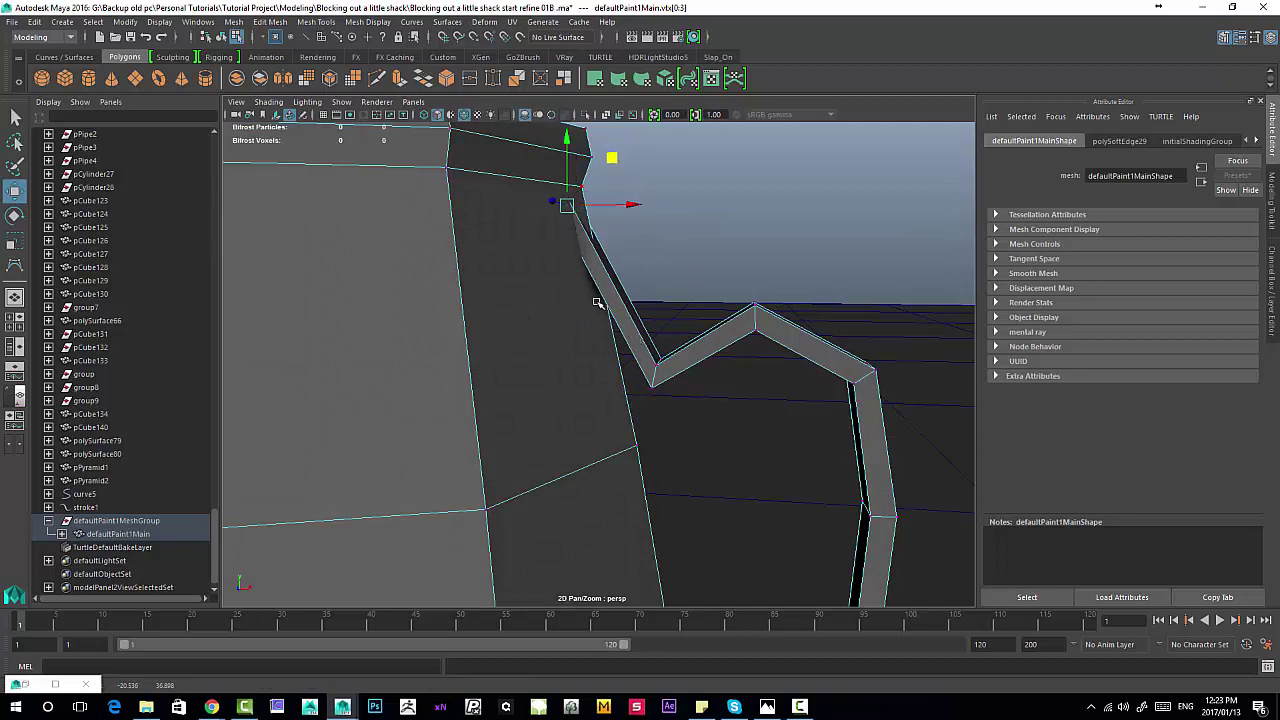
# Step: Select only the vertices of the handle's upper section, excluding the vase's, and move them up and away from the vase
pyautogui.moveTo(595, 300); pyautogui.dragTo(752, 479)
pyautogui.keyDown('shift'); pyautogui.moveTo(723, 265); pyautogui.dragTo(901, 388); pyautogui.keyUp('shift')
pyautogui.keyDown('alt'); pyautogui.moveTo(817, 369); pyautogui.dragTo(530, 250, button='right'); pyautogui.keyUp('alt')
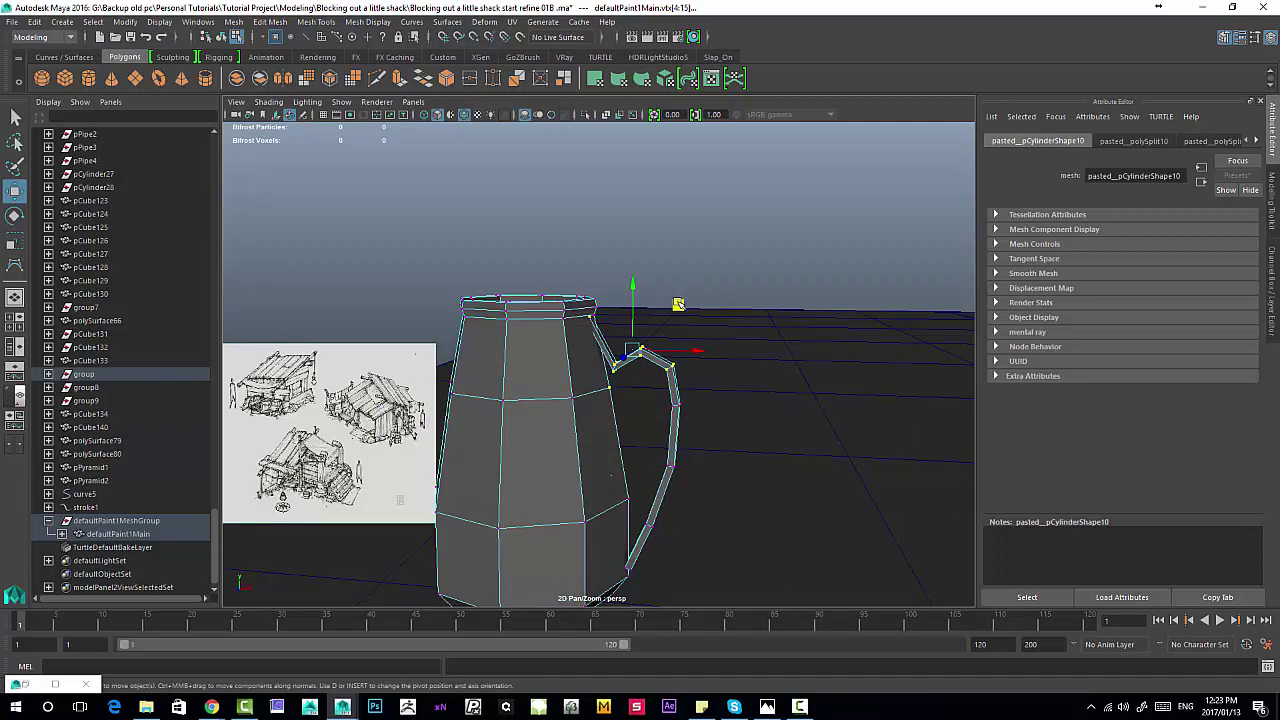
pyautogui.moveTo(678, 304); pyautogui.dragTo(711, 252)
pyautogui.hotkey('ctrl', 'z')
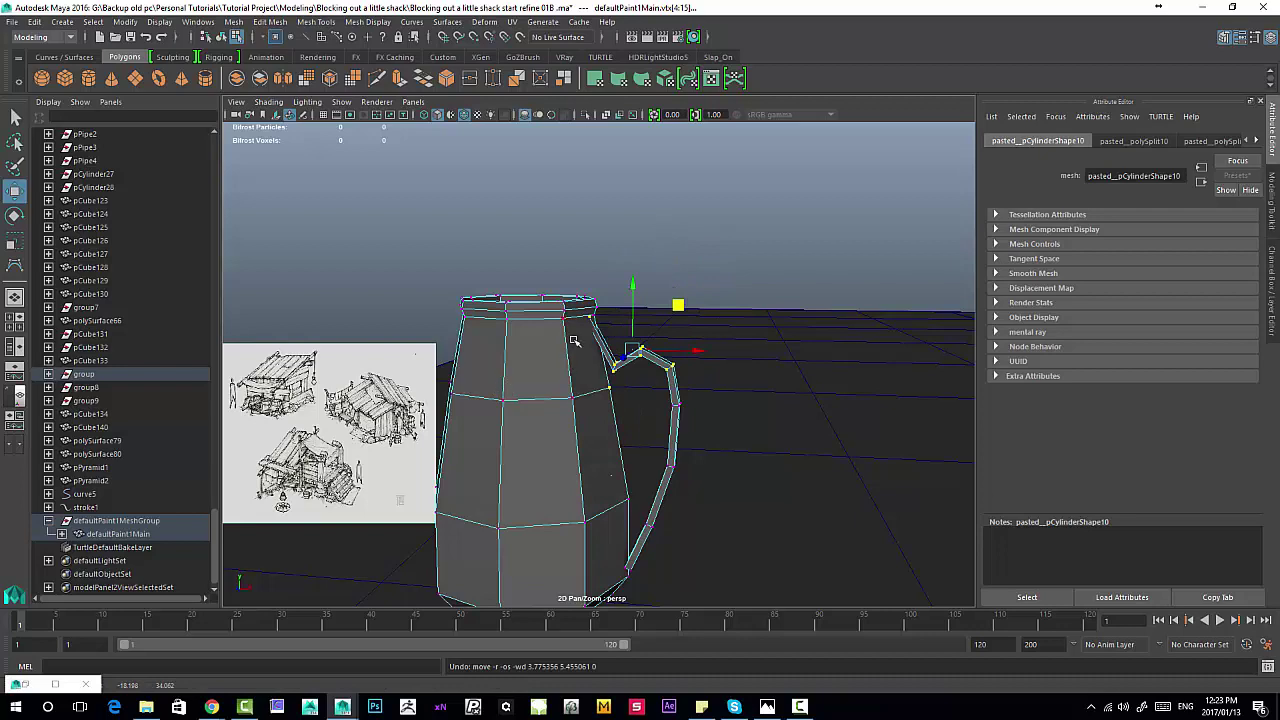
pyautogui.keyDown('ctrl'); pyautogui.moveTo(579, 374); pyautogui.dragTo(637, 430); pyautogui.keyUp('ctrl')
pyautogui.moveTo(677, 303); pyautogui.dragTo(717, 231)
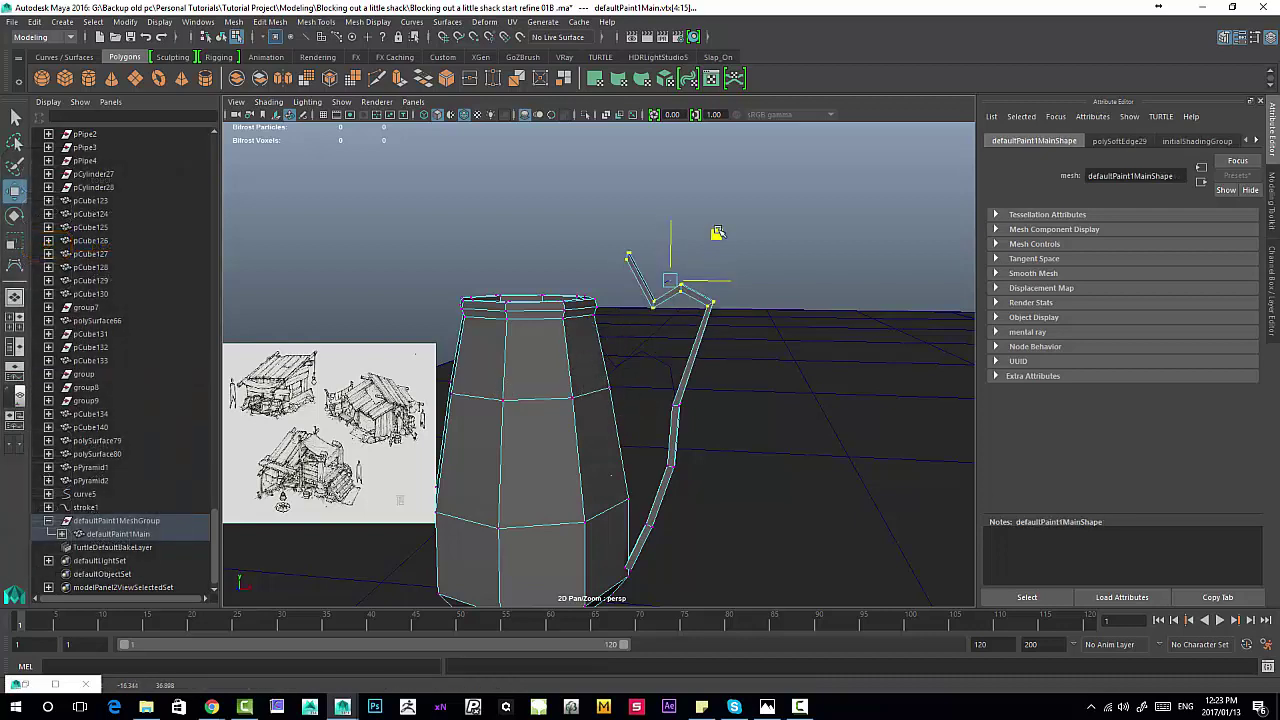
pyautogui.moveTo(717, 233)
pyautogui.mouseDown(button='middle')
pyautogui.moveTo(666, 283)
pyautogui.moveTo(716, 241)
pyautogui.mouseUp(button='middle')
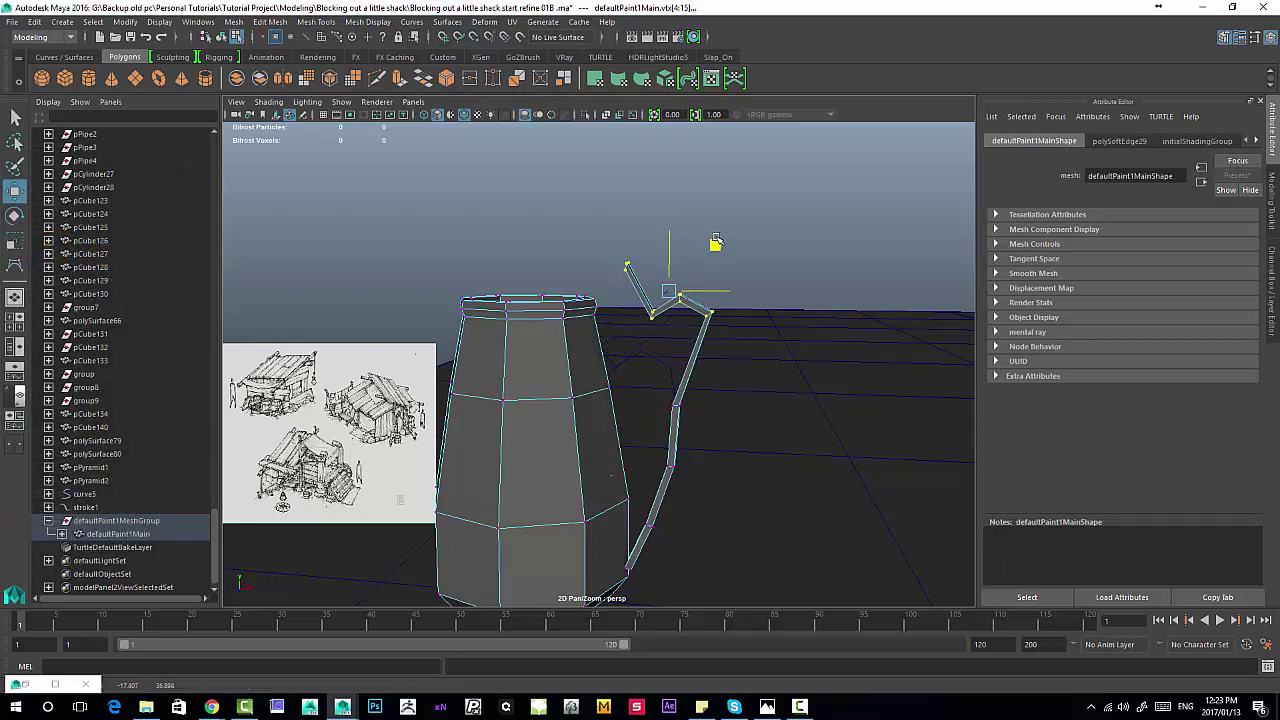
pyautogui.moveTo(716, 239); pyautogui.dragTo(709, 234)
# Step: Move the handle's outer mid vertices outward and bring its upper end vertices back against the vase below the rim
pyautogui.moveTo(647, 368); pyautogui.dragTo(712, 428)
pyautogui.moveTo(724, 361); pyautogui.dragTo(748, 344)
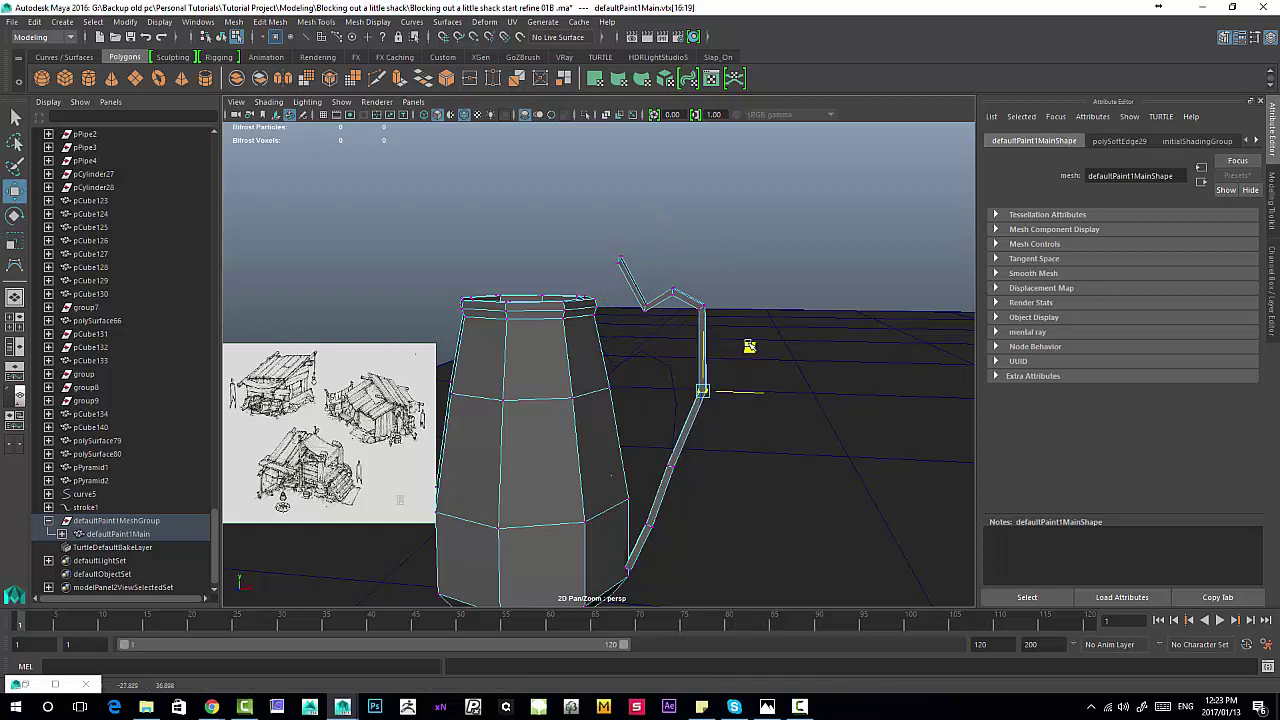
pyautogui.click(617, 261)
pyautogui.moveTo(667, 214); pyautogui.dragTo(637, 277, button='middle')
# Step: Lower the vertices at the handle's first bend and move them closer to the vase neck
pyautogui.moveTo(634, 293); pyautogui.dragTo(682, 341)
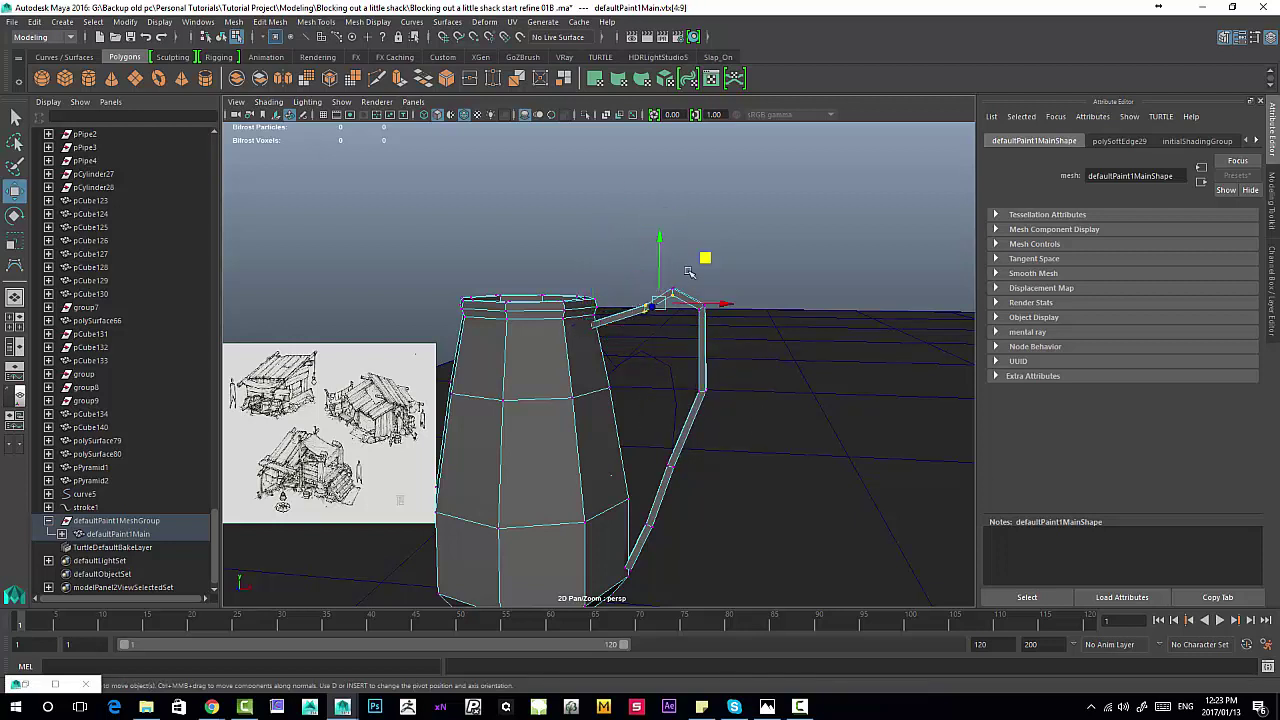
pyautogui.moveTo(705, 258); pyautogui.dragTo(678, 286)
pyautogui.hotkey('ctrl', 'z')
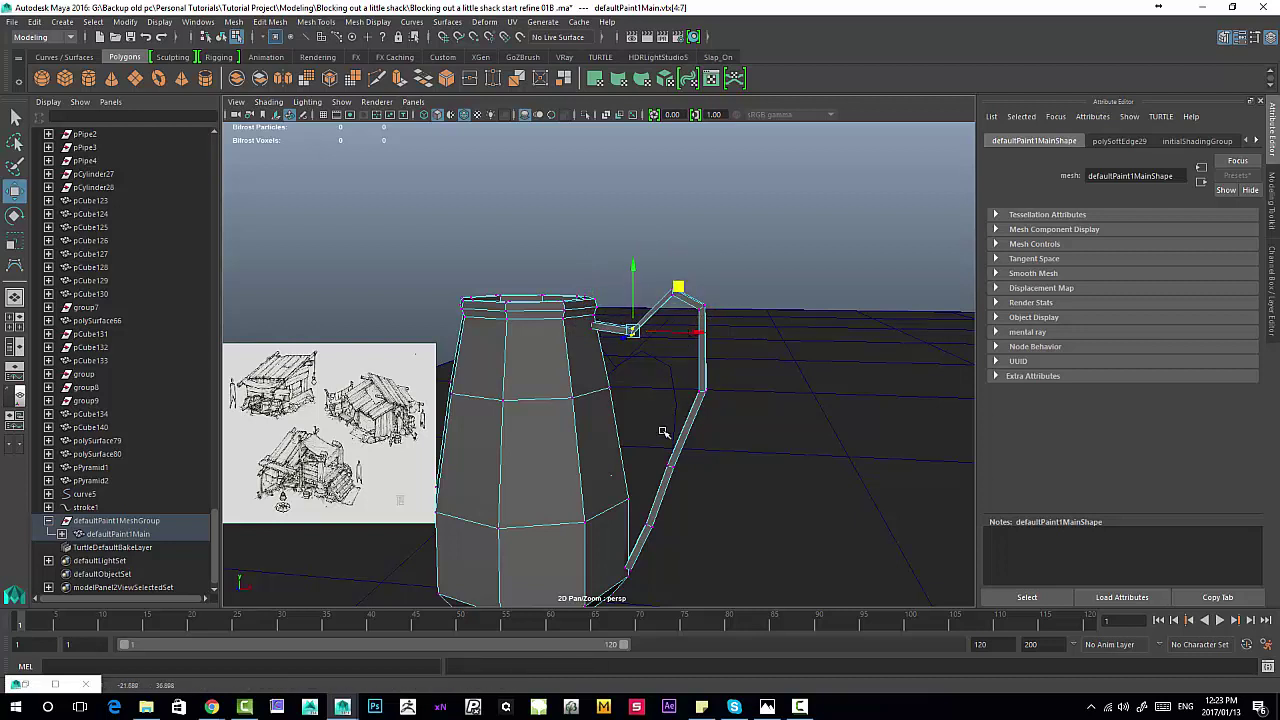
# Step: Push the lower handle vertices away from the vase and shift the upper outer corner outward and down
pyautogui.keyDown('alt'); pyautogui.moveTo(663, 432); pyautogui.dragTo(721, 492); pyautogui.keyUp('alt')
pyautogui.moveTo(724, 416); pyautogui.dragTo(739, 427)
pyautogui.moveTo(644, 499); pyautogui.dragTo(745, 535)
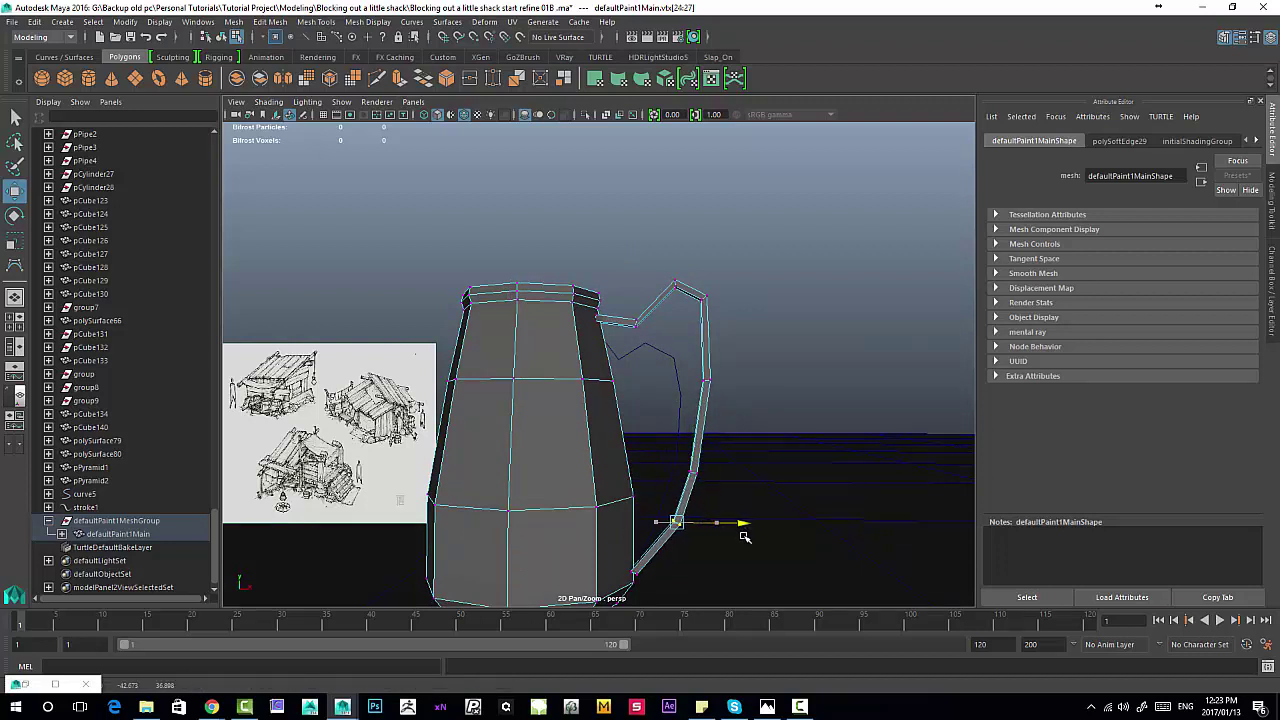
pyautogui.keyDown('alt'); pyautogui.moveTo(657, 296); pyautogui.dragTo(640, 347, button='middle'); pyautogui.keyUp('alt')
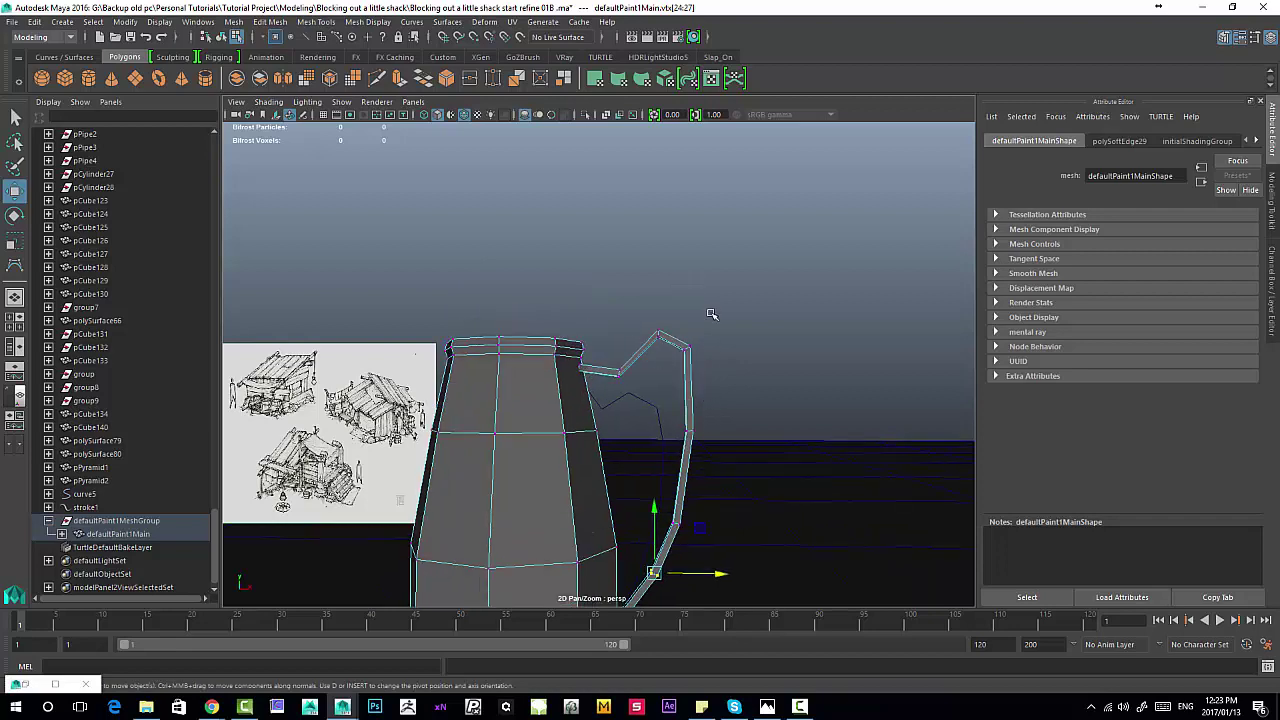
pyautogui.click(695, 371)
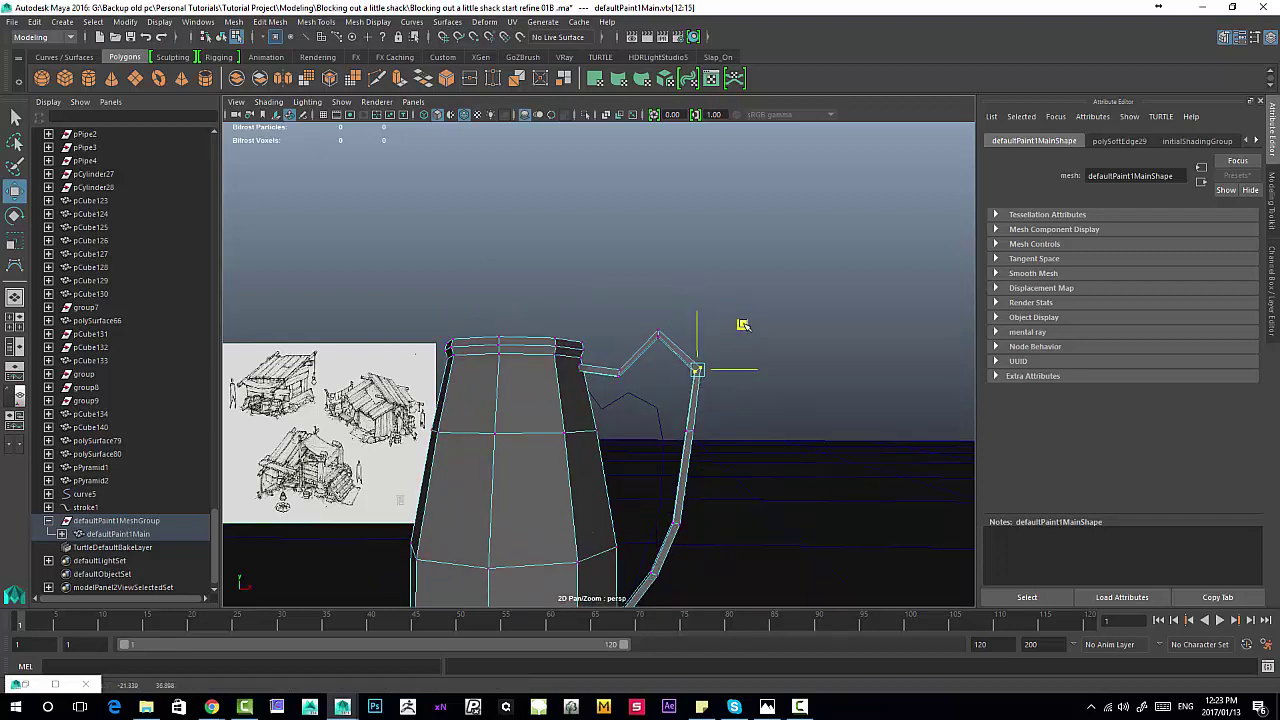
# Step: Rotate the vertices at the handle's first bend to even out the tube's thickness there
pyautogui.keyDown('alt'); pyautogui.moveTo(638, 369); pyautogui.dragTo(714, 417, button='right'); pyautogui.keyUp('alt')
pyautogui.keyDown('alt'); pyautogui.moveTo(714, 417); pyautogui.dragTo(697, 373, button='middle'); pyautogui.keyUp('alt')
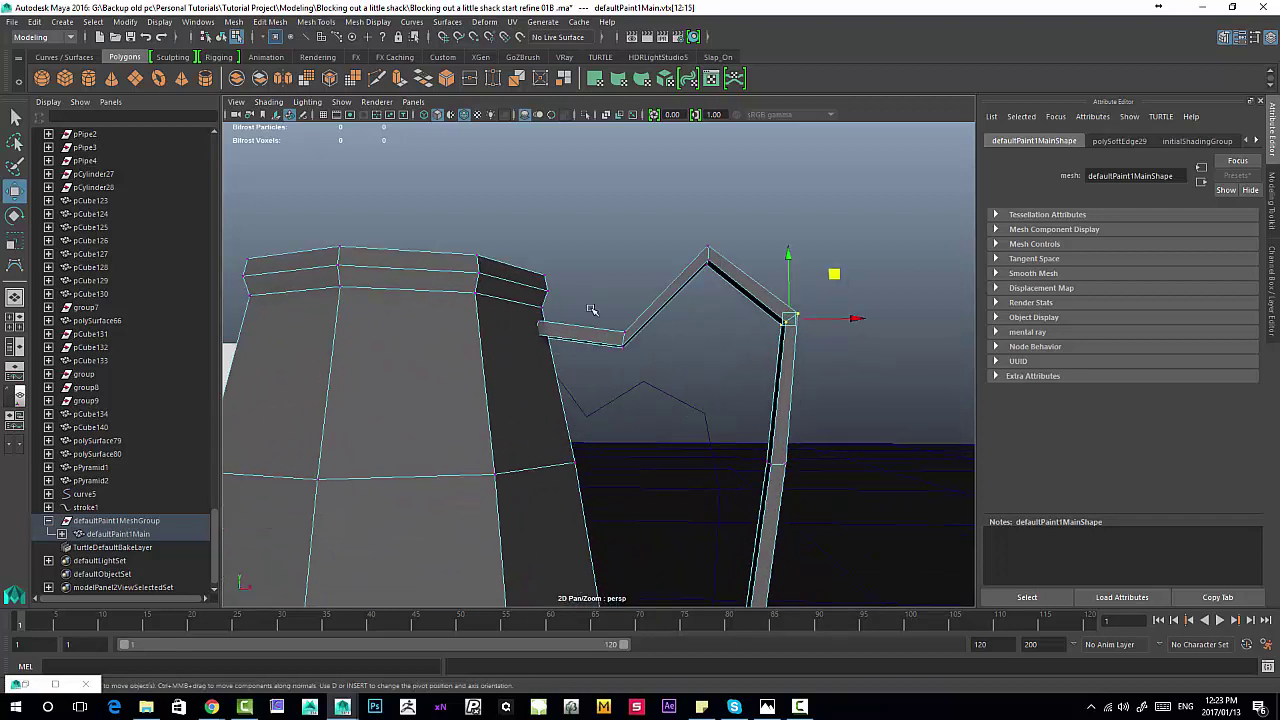
pyautogui.moveTo(591, 309); pyautogui.dragTo(678, 395)
pyautogui.press('e')
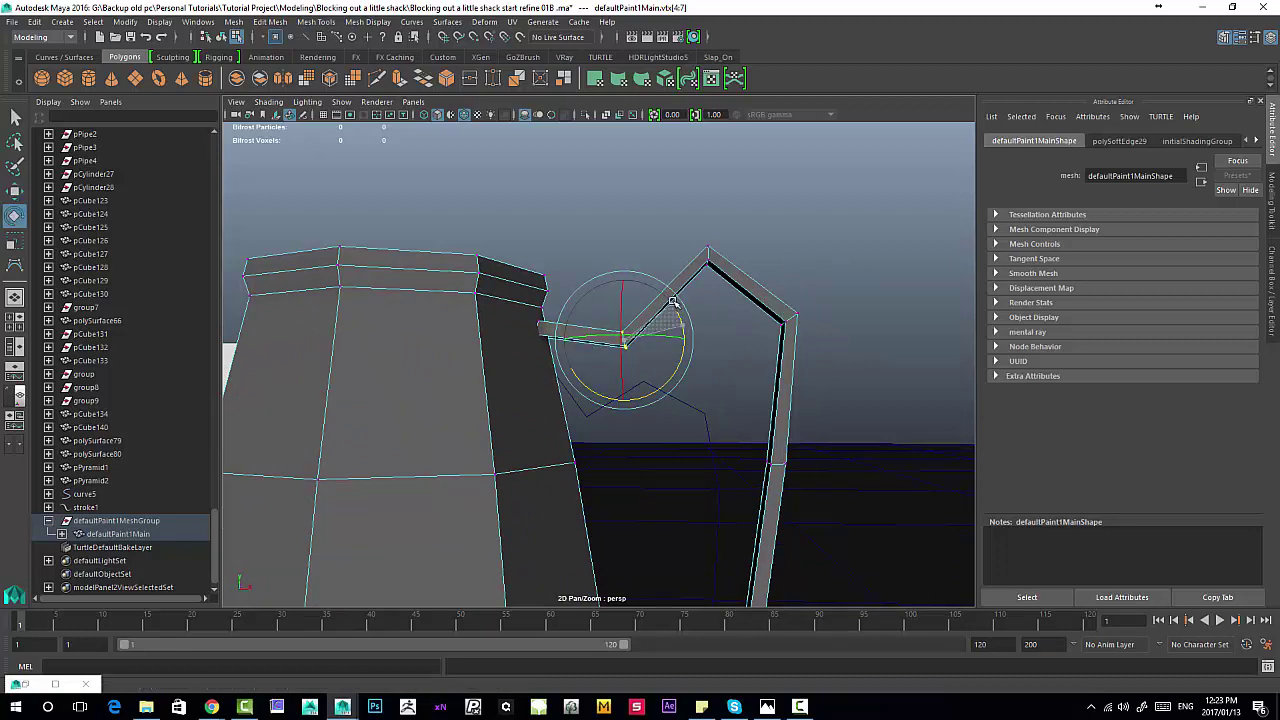
# Step: Move the vertex ring below the handle's upper outer corner farther from the vase
pyautogui.keyDown('alt'); pyautogui.moveTo(794, 354); pyautogui.dragTo(737, 366, button='right'); pyautogui.keyUp('alt')
pyautogui.keyDown('alt'); pyautogui.moveTo(737, 366); pyautogui.dragTo(709, 264, button='middle'); pyautogui.keyUp('alt')
pyautogui.moveTo(660, 314); pyautogui.dragTo(776, 410)
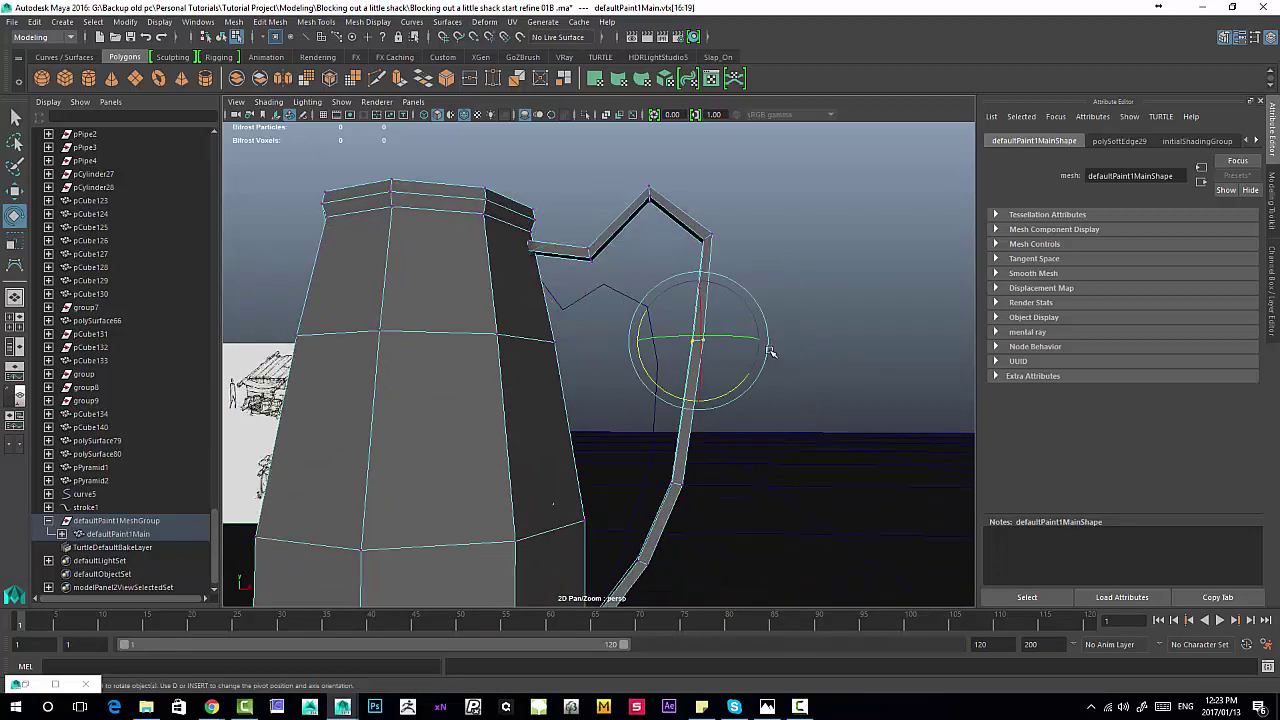
pyautogui.press('w')
pyautogui.moveTo(762, 341); pyautogui.dragTo(763, 342)
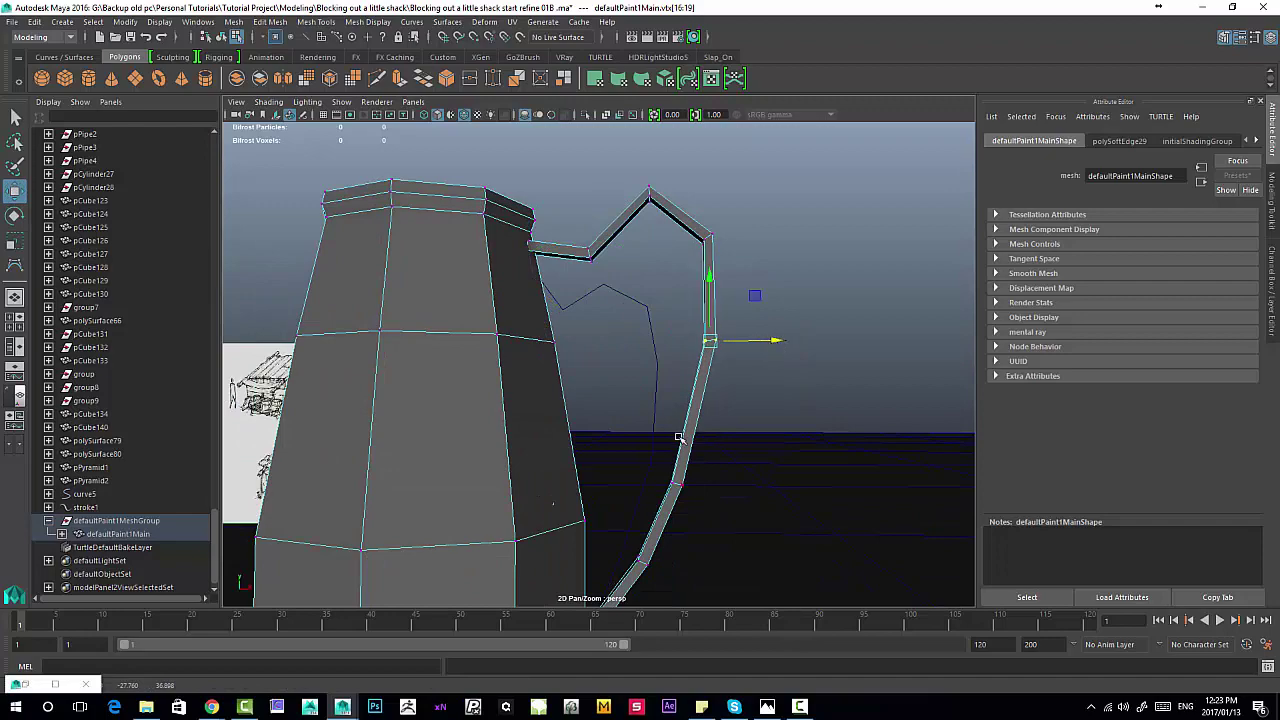
# Step: Return to object selection and delete the leftover curve5 between the vase and the handle
pyautogui.keyDown('alt'); pyautogui.moveTo(679, 438); pyautogui.dragTo(628, 410, button='right'); pyautogui.keyUp('alt')
pyautogui.keyDown('alt'); pyautogui.moveTo(628, 410); pyautogui.dragTo(612, 350, button='middle'); pyautogui.keyUp('alt')
pyautogui.keyDown('alt'); pyautogui.moveTo(612, 350); pyautogui.dragTo(637, 269); pyautogui.keyUp('alt')
pyautogui.keyDown('alt'); pyautogui.moveTo(637, 269); pyautogui.dragTo(760, 390, button='right'); pyautogui.keyUp('alt')
pyautogui.keyDown('alt'); pyautogui.moveTo(760, 390); pyautogui.dragTo(747, 556, button='middle'); pyautogui.keyUp('alt')
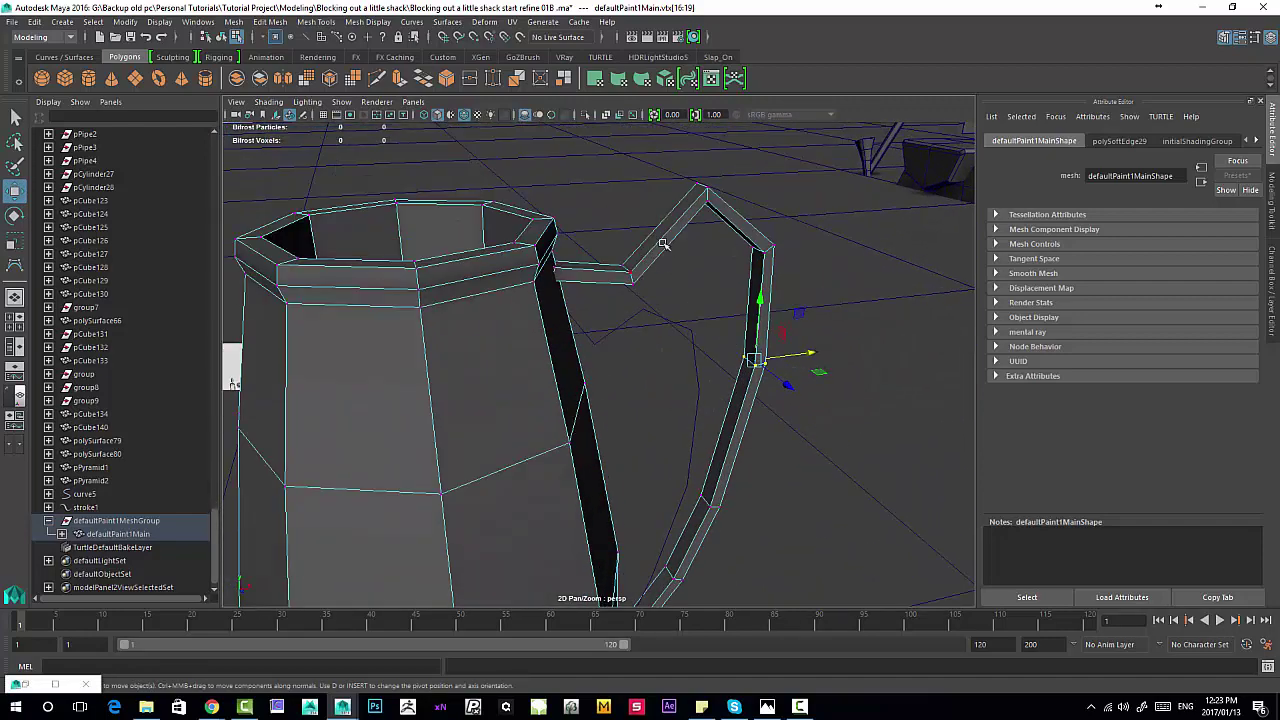
pyautogui.moveTo(663, 244); pyautogui.dragTo(683, 223, button='right')
pyautogui.click(683, 223)
pyautogui.click(652, 311)
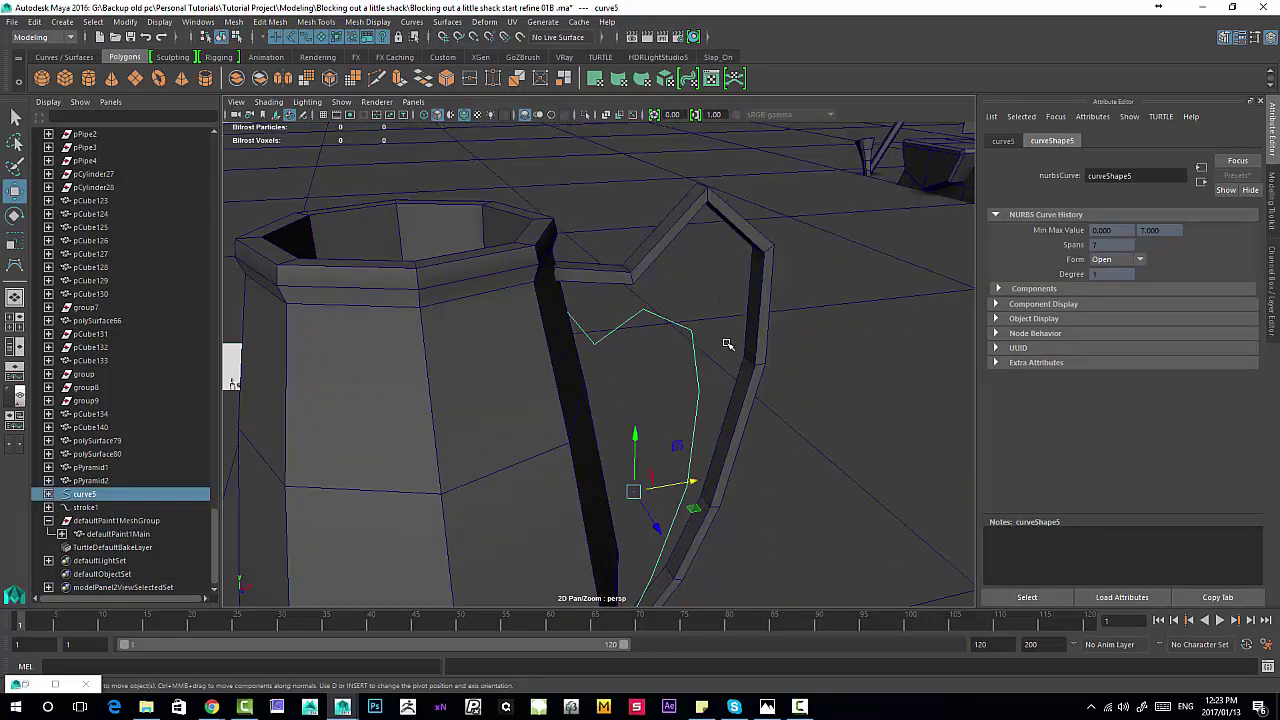
pyautogui.press('Delete')
# Step: Examine the vase and reshaped handle from several angles, both close up and within the whole scene
pyautogui.scroll(-6, 606, 274)
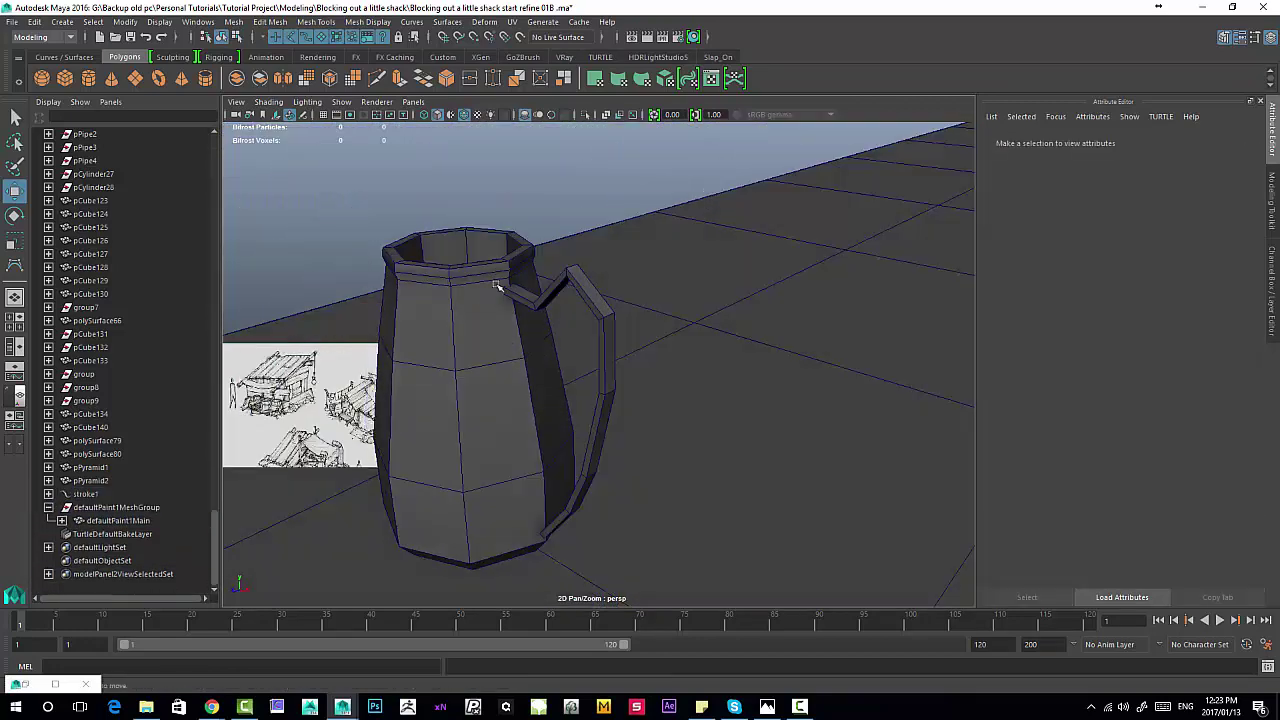
pyautogui.keyDown('alt'); pyautogui.moveTo(503, 283); pyautogui.dragTo(536, 313); pyautogui.keyUp('alt')
pyautogui.scroll(3, 536, 313)
pyautogui.keyDown('alt'); pyautogui.moveTo(536, 313); pyautogui.dragTo(697, 351, button='middle'); pyautogui.keyUp('alt')
pyautogui.keyDown('alt'); pyautogui.moveTo(697, 351); pyautogui.dragTo(549, 326); pyautogui.keyUp('alt')
pyautogui.scroll(-8, 686, 280)
pyautogui.scroll(6, 506, 186)
pyautogui.keyDown('alt'); pyautogui.moveTo(506, 186); pyautogui.dragTo(793, 366); pyautogui.keyUp('alt')
pyautogui.scroll(3, 793, 366)
pyautogui.keyDown('alt'); pyautogui.moveTo(793, 366); pyautogui.dragTo(353, 174, button='right'); pyautogui.keyUp('alt')
pyautogui.keyDown('alt'); pyautogui.moveTo(633, 263); pyautogui.dragTo(463, 235, button='right'); pyautogui.keyUp('alt')
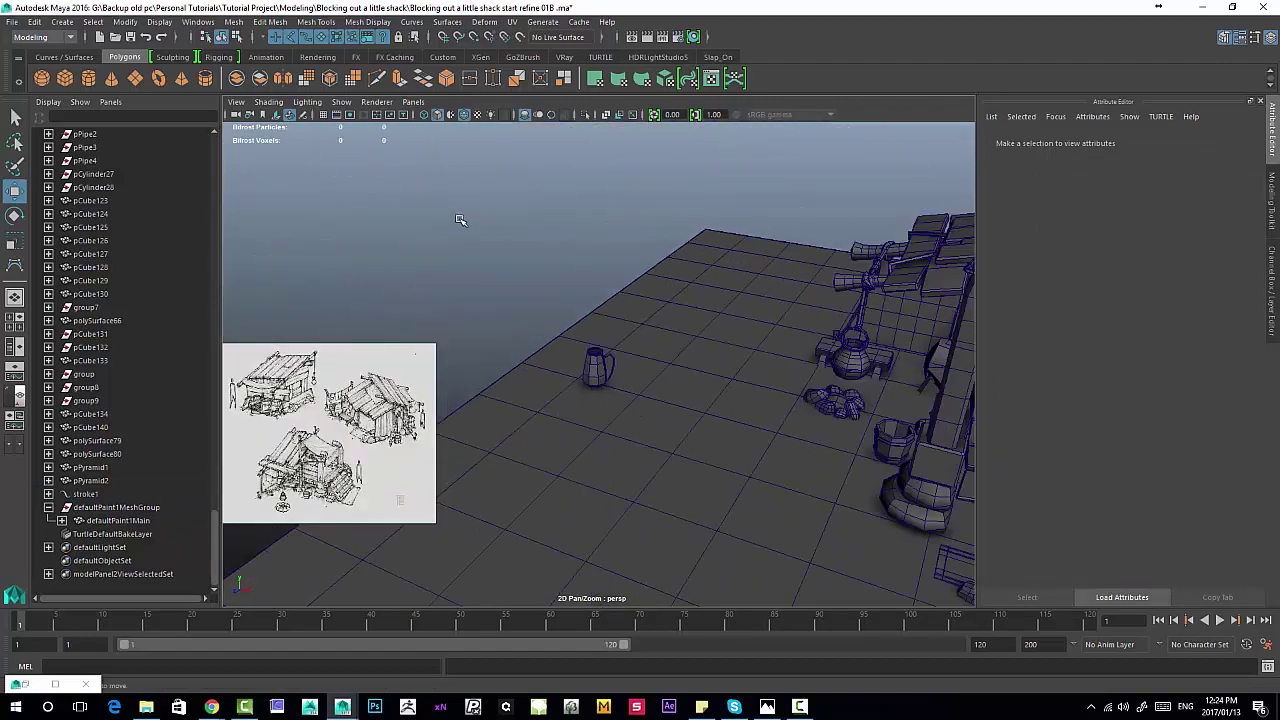
pyautogui.keyDown('alt'); pyautogui.moveTo(463, 235); pyautogui.dragTo(476, 194); pyautogui.keyUp('alt')
pyautogui.keyDown('alt'); pyautogui.moveTo(476, 194); pyautogui.dragTo(826, 503, button='right'); pyautogui.keyUp('alt')
pyautogui.keyDown('alt'); pyautogui.moveTo(620, 300); pyautogui.dragTo(771, 397, button='right'); pyautogui.keyUp('alt')
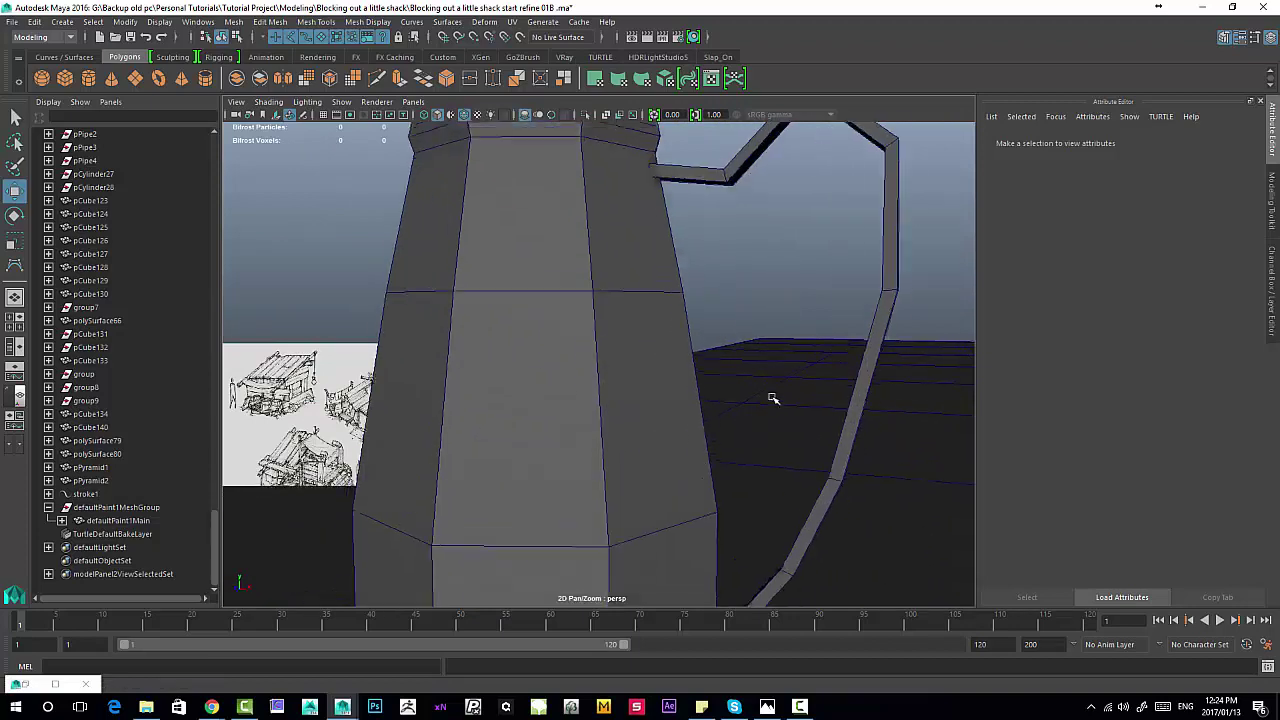
pyautogui.keyDown('alt'); pyautogui.moveTo(711, 280); pyautogui.dragTo(720, 350, button='middle'); pyautogui.keyUp('alt')
pyautogui.keyDown('alt'); pyautogui.moveTo(720, 350); pyautogui.dragTo(768, 352, button='right'); pyautogui.keyUp('alt')
pyautogui.keyDown('alt'); pyautogui.moveTo(768, 352); pyautogui.dragTo(788, 323); pyautogui.keyUp('alt')
pyautogui.keyDown('alt'); pyautogui.moveTo(788, 323); pyautogui.dragTo(606, 284, button='middle'); pyautogui.keyUp('alt')
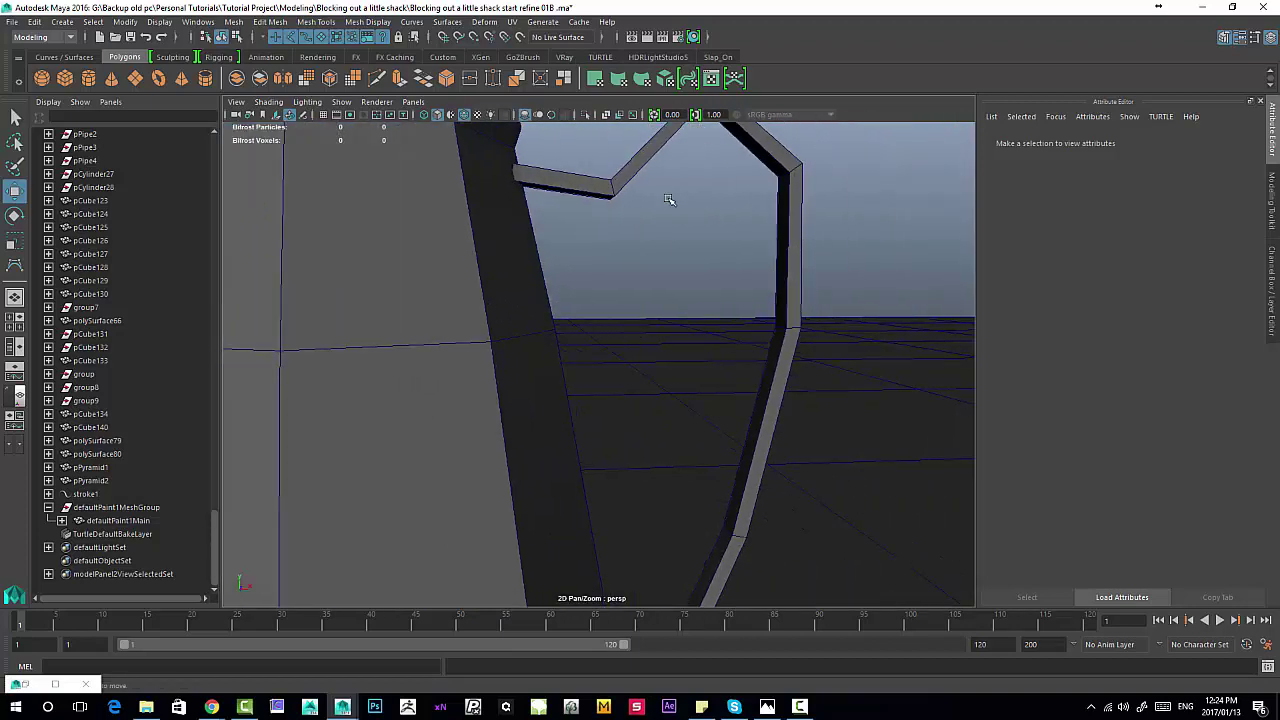
# Step: Thicken the handle evenly by selecting all its faces and transforming them outward by about 1.007 in local Z with Transform Component
pyautogui.keyDown('alt'); pyautogui.moveTo(669, 199); pyautogui.dragTo(631, 265, button='middle'); pyautogui.keyUp('alt')
pyautogui.keyDown('alt'); pyautogui.moveTo(631, 265); pyautogui.dragTo(598, 214); pyautogui.keyUp('alt')
pyautogui.click(656, 176)
pyautogui.rightClick(579, 187)
pyautogui.click(581, 221)
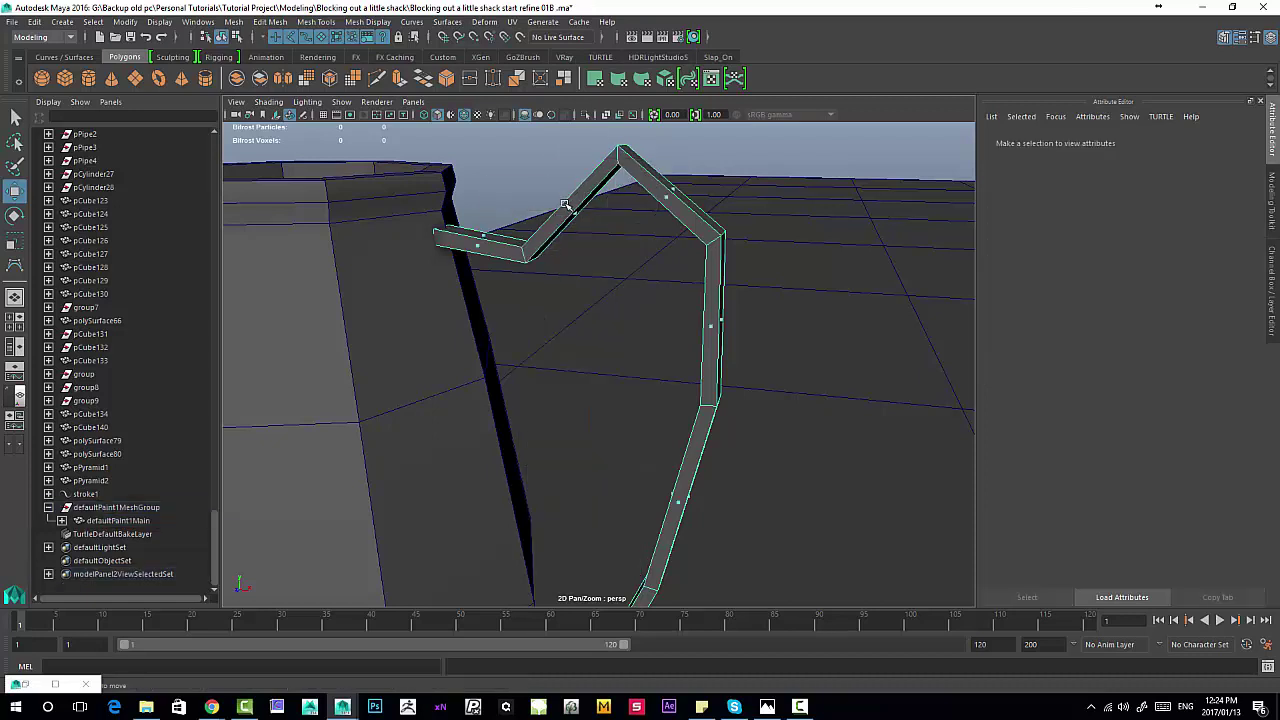
pyautogui.click(569, 207)
pyautogui.keyDown('shift'); pyautogui.rightClick(632, 221); pyautogui.keyUp('shift')
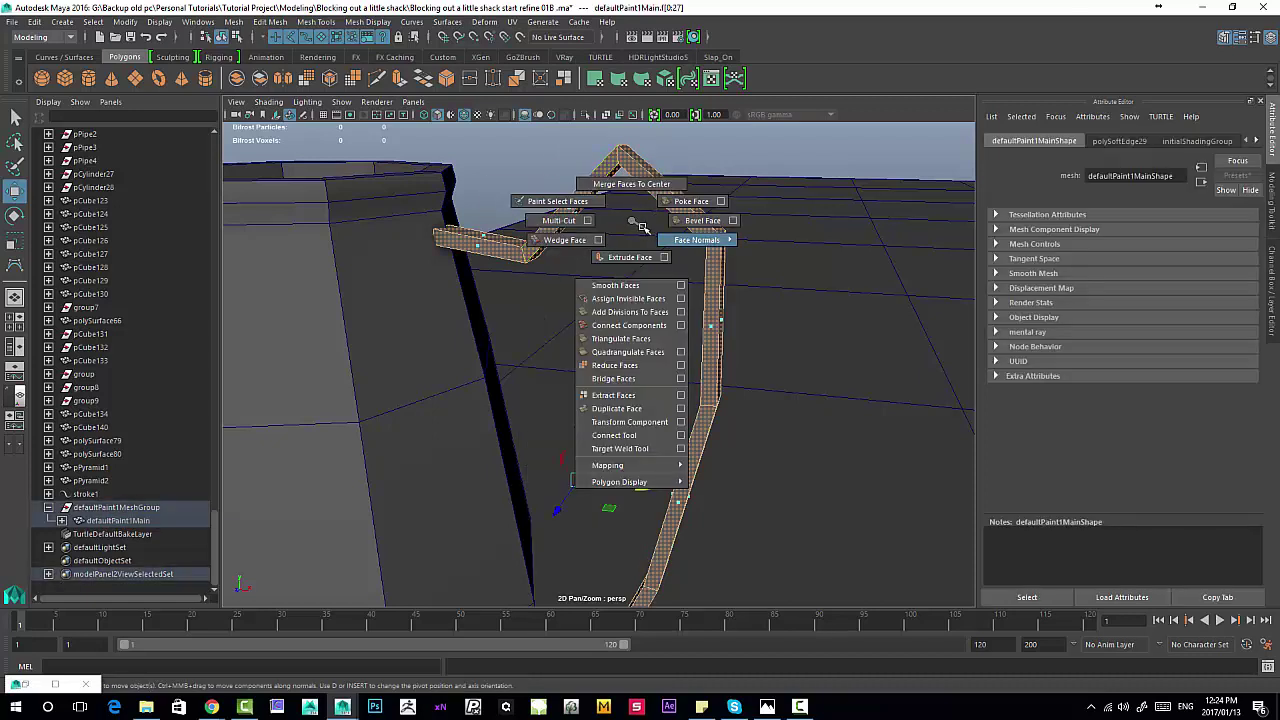
pyautogui.click(636, 422)
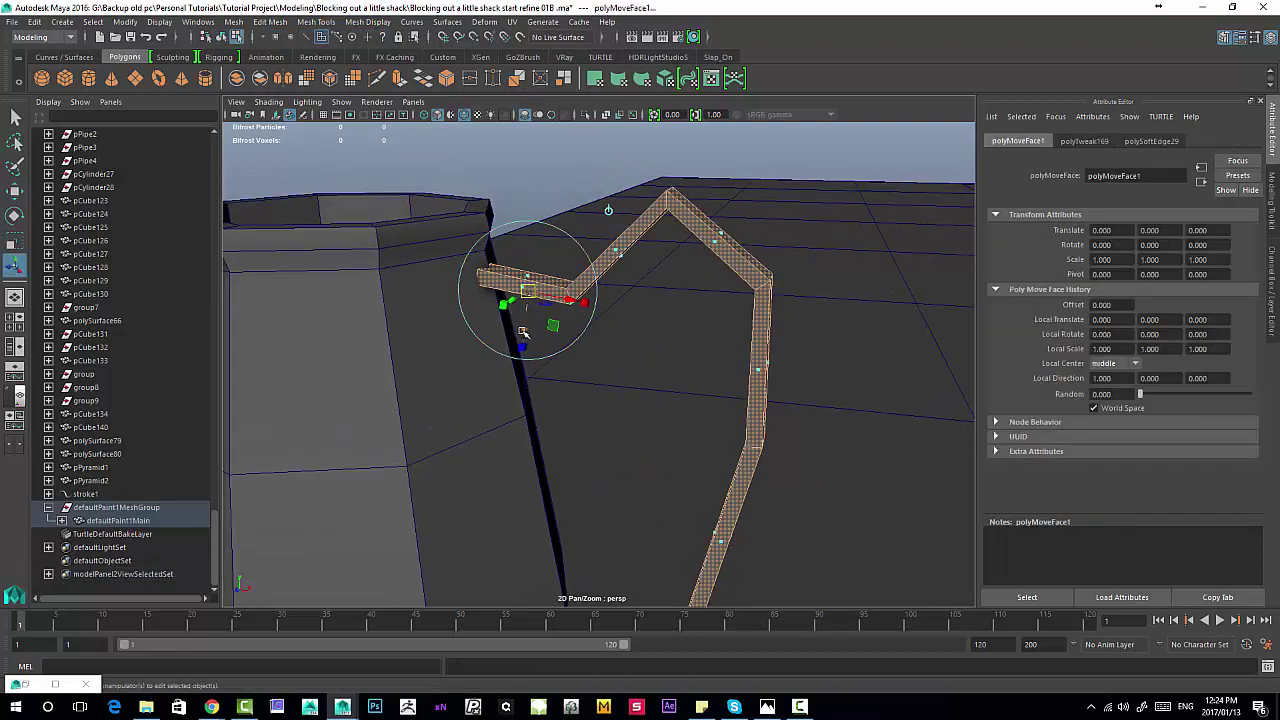
pyautogui.moveTo(523, 334); pyautogui.dragTo(517, 346)
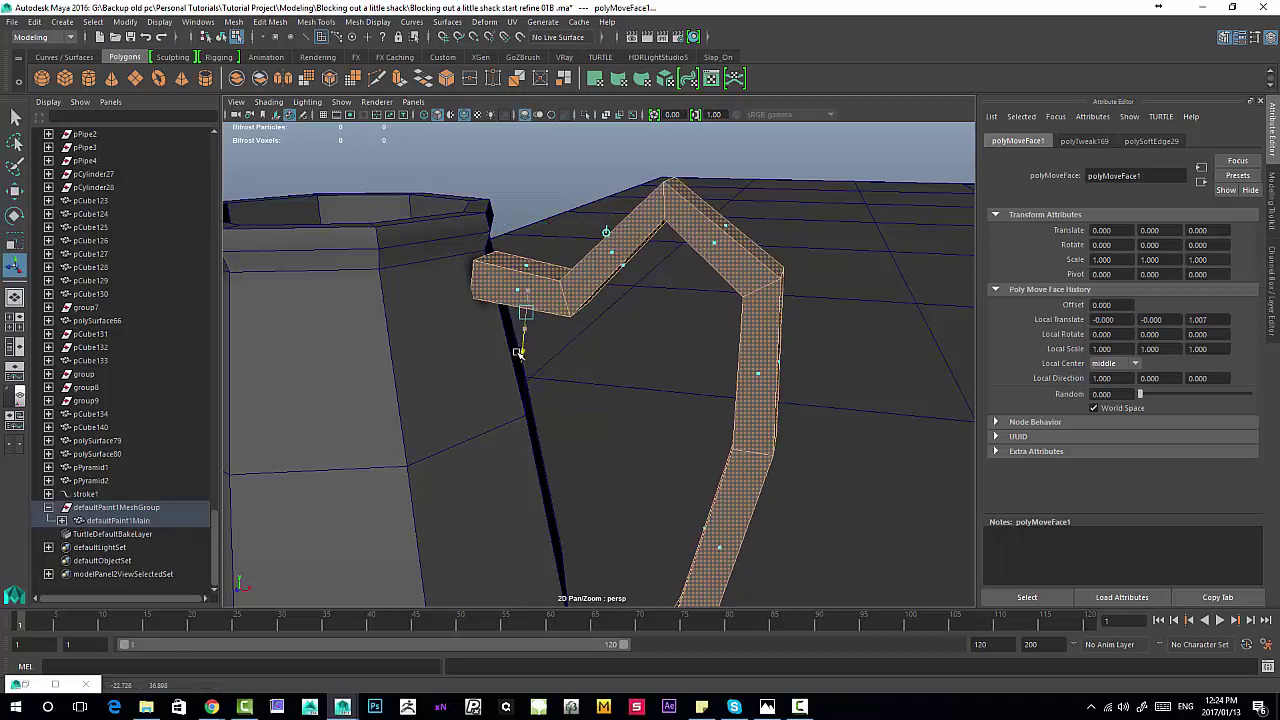
# Step: Move the vertex ring at the handle's lower end sideways to fit it against the base of the vase
pyautogui.moveTo(500, 266); pyautogui.dragTo(457, 255, button='right')
pyautogui.keyDown('alt'); pyautogui.moveTo(443, 233); pyautogui.dragTo(538, 262); pyautogui.keyUp('alt')
pyautogui.press('w')
pyautogui.keyDown('alt'); pyautogui.moveTo(598, 338); pyautogui.dragTo(596, 437); pyautogui.keyUp('alt')
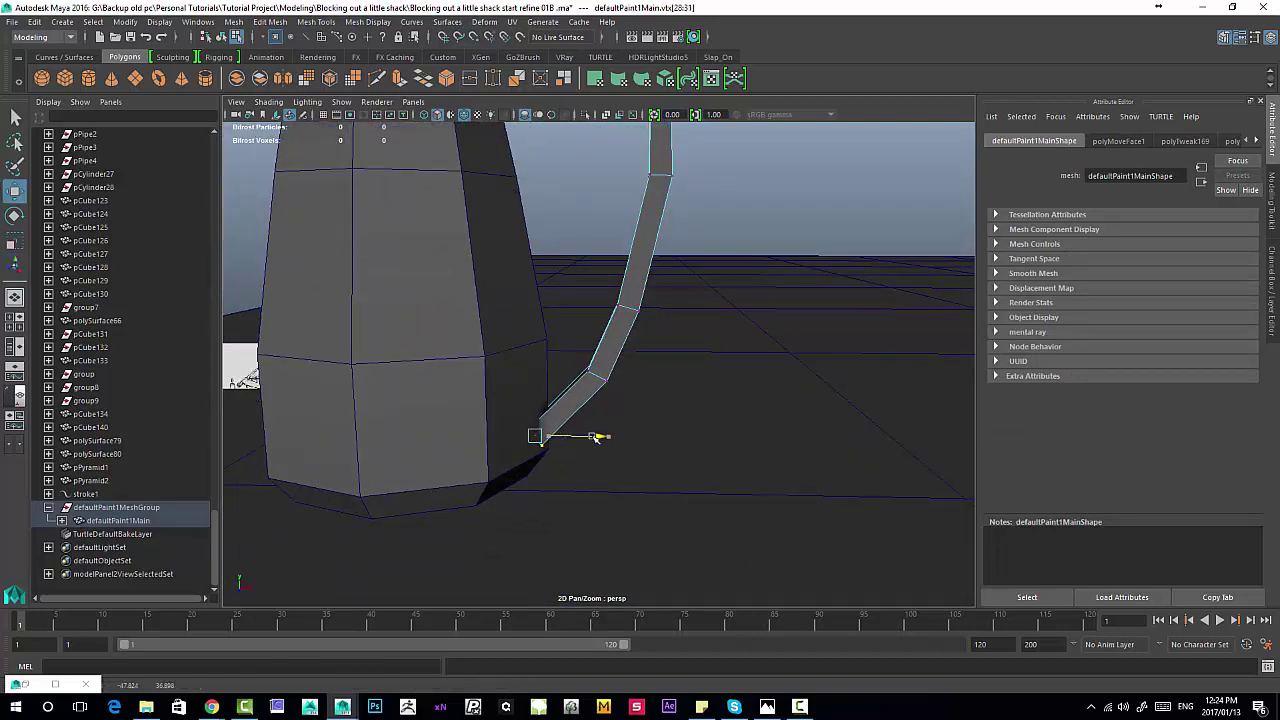
# Step: Pull the handle's middle vertex ring inward toward the vase to bend the grip, and return to object selection
pyautogui.moveTo(577, 342)
pyautogui.mouseDown()
pyautogui.moveTo(638, 397)
pyautogui.moveTo(652, 374)
pyautogui.mouseUp()
pyautogui.moveTo(590, 254); pyautogui.dragTo(669, 340)
pyautogui.moveTo(675, 261); pyautogui.dragTo(689, 227)
pyautogui.keyDown('alt'); pyautogui.moveTo(705, 266); pyautogui.dragTo(556, 235, button='right'); pyautogui.keyUp('alt')
pyautogui.keyDown('alt'); pyautogui.moveTo(557, 235); pyautogui.dragTo(570, 268, button='middle'); pyautogui.keyUp('alt')
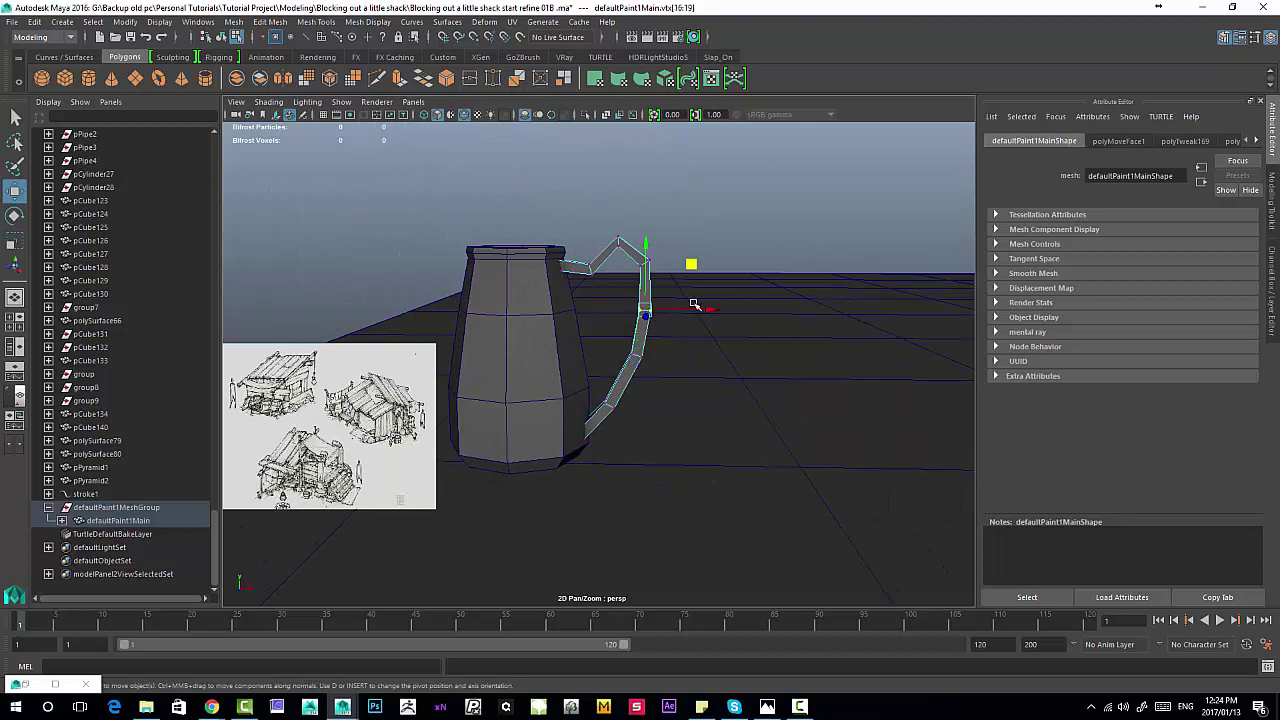
pyautogui.moveTo(710, 312); pyautogui.dragTo(690, 354)
pyautogui.click(636, 356)
pyautogui.moveTo(619, 239); pyautogui.dragTo(668, 197, button='right')
pyautogui.click(655, 207)
pyautogui.moveTo(610, 270)
pyautogui.keyDown('alt'); pyautogui.mouseDown()
pyautogui.moveTo(523, 306)
pyautogui.moveTo(431, 300)
pyautogui.moveTo(711, 315)
pyautogui.moveTo(603, 292)
pyautogui.mouseUp(); pyautogui.keyUp('alt')
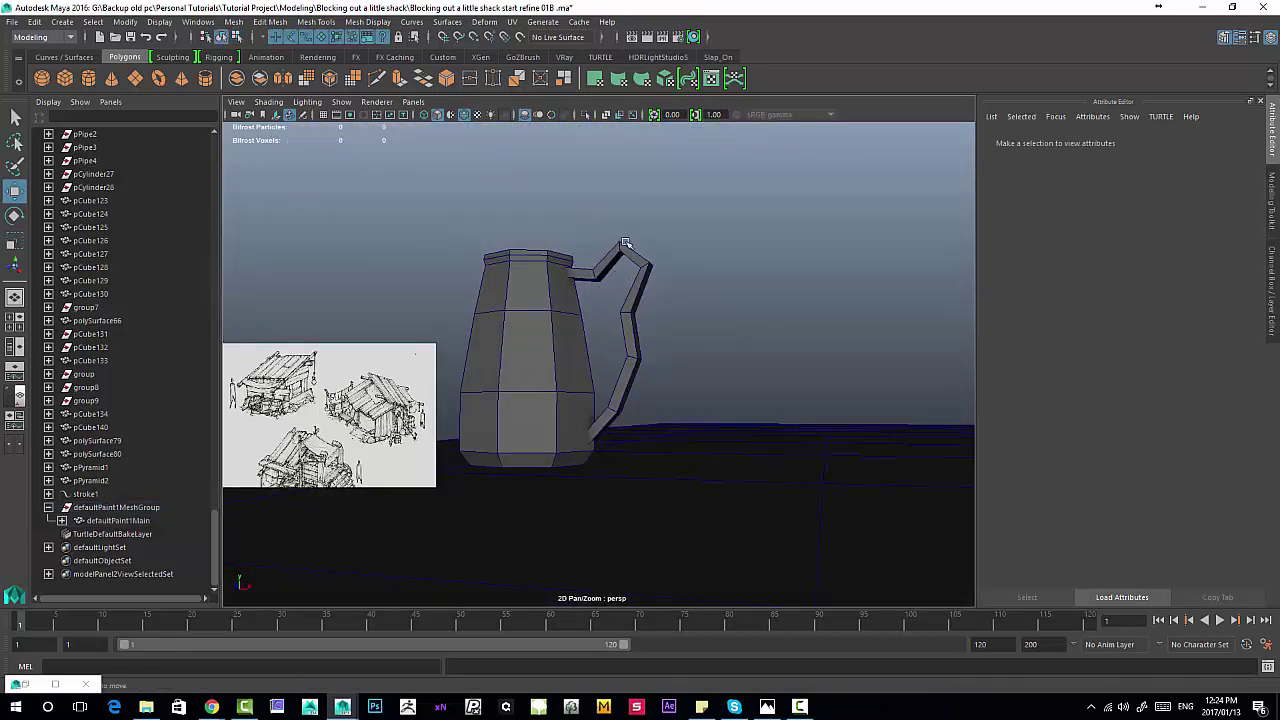
pyautogui.moveTo(625, 242)
pyautogui.keyDown('alt'); pyautogui.mouseDown()
pyautogui.moveTo(646, 286)
pyautogui.moveTo(617, 226)
pyautogui.mouseUp(); pyautogui.keyUp('alt')
# Step: Combine the vase and its handle into a single mesh
pyautogui.click(588, 287)
pyautogui.keyDown('alt'); pyautogui.moveTo(631, 309); pyautogui.dragTo(649, 265, button='right'); pyautogui.keyUp('alt')
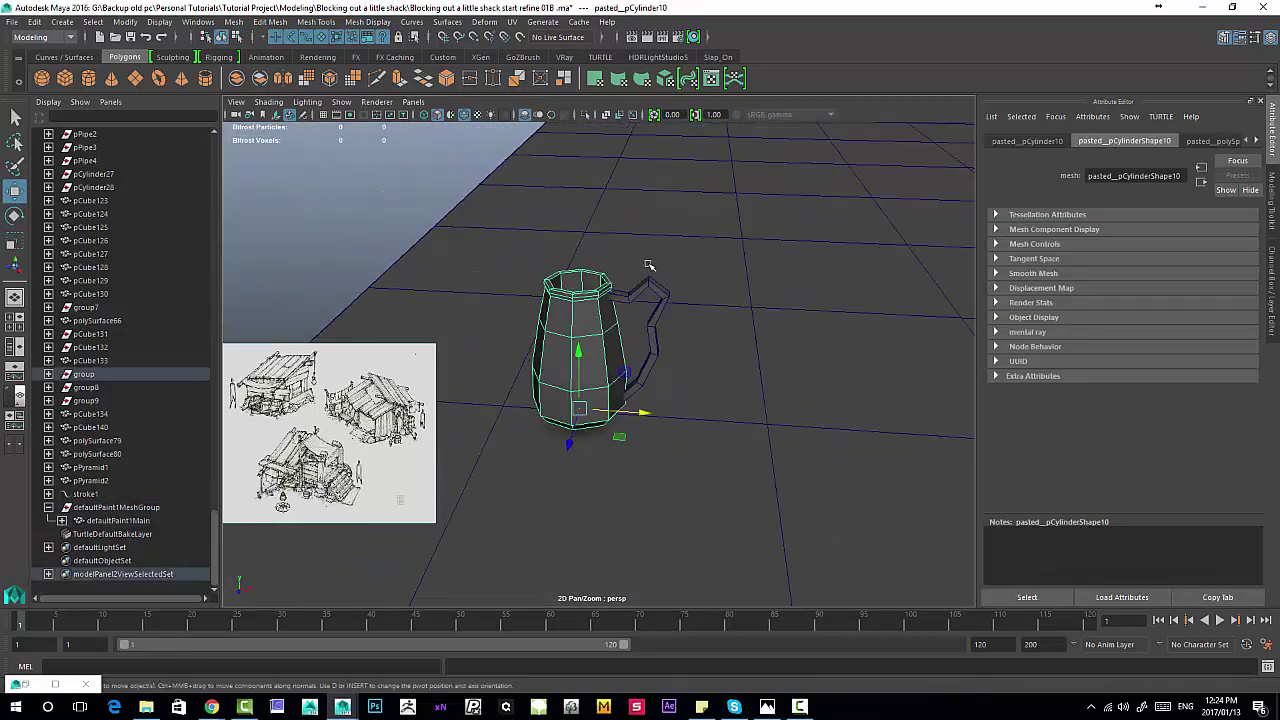
pyautogui.scroll(3, 634, 296)
pyautogui.click(727, 265)
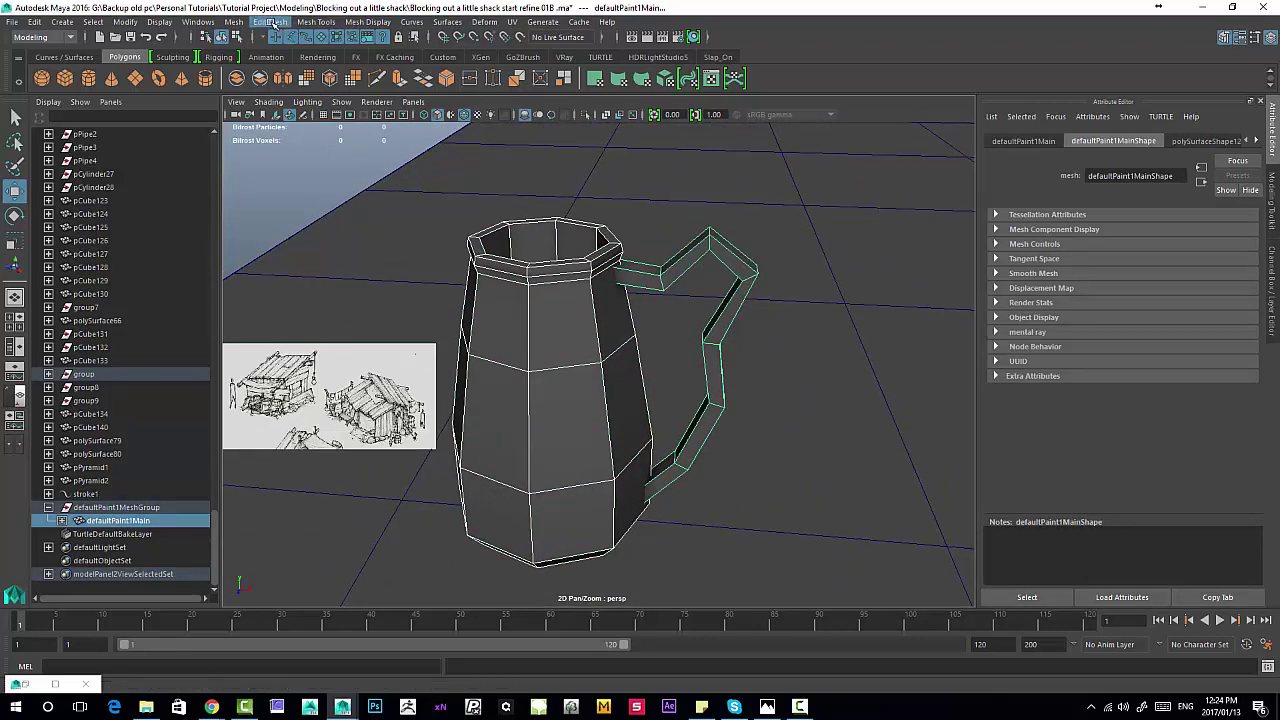
pyautogui.click(238, 22)
pyautogui.click(264, 68)
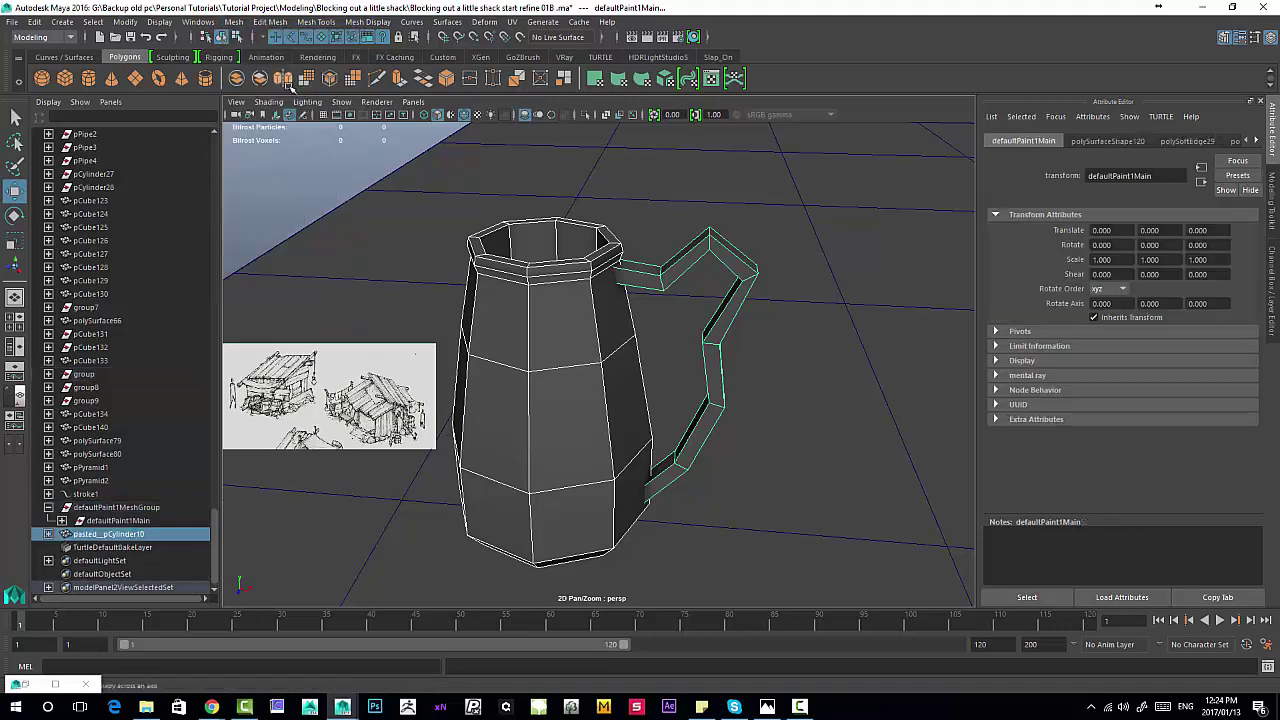
# Step: Center the pivot on the combined vase
pyautogui.scroll(-3, 818, 338)
pyautogui.scroll(-2, 560, 272)
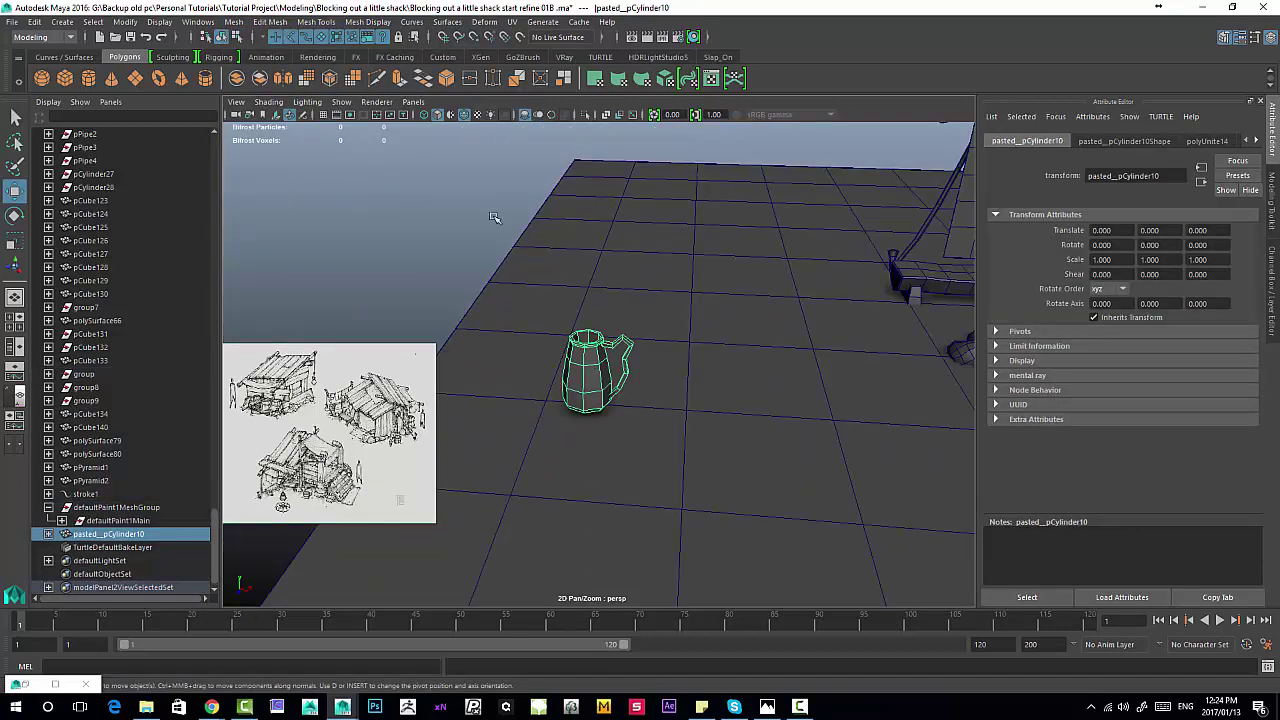
pyautogui.click(118, 24)
pyautogui.click(141, 105)
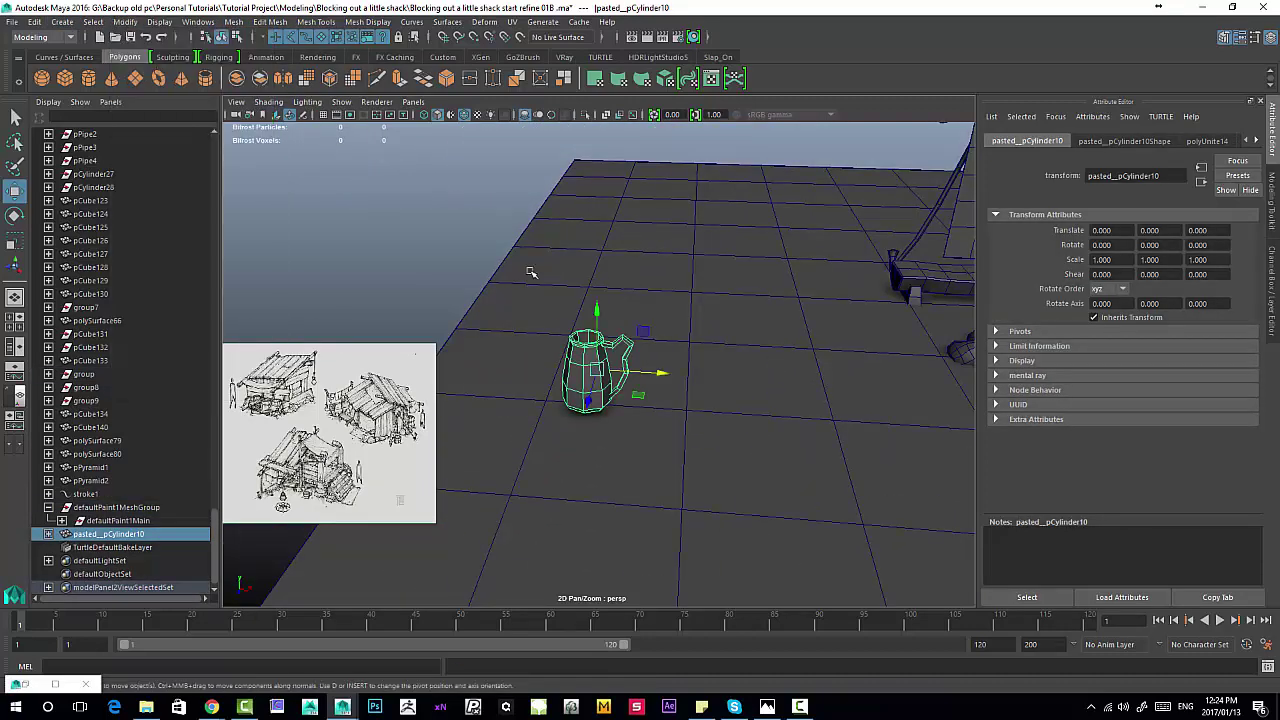
# Step: Move the vase across the ground plane to the shack, between the wooden bucket and the stone base of the post
pyautogui.scroll(-3, 688, 356)
pyautogui.moveTo(640, 395); pyautogui.dragTo(969, 382)
pyautogui.keyDown('alt'); pyautogui.moveTo(969, 382); pyautogui.dragTo(688, 362, button='middle'); pyautogui.keyUp('alt')
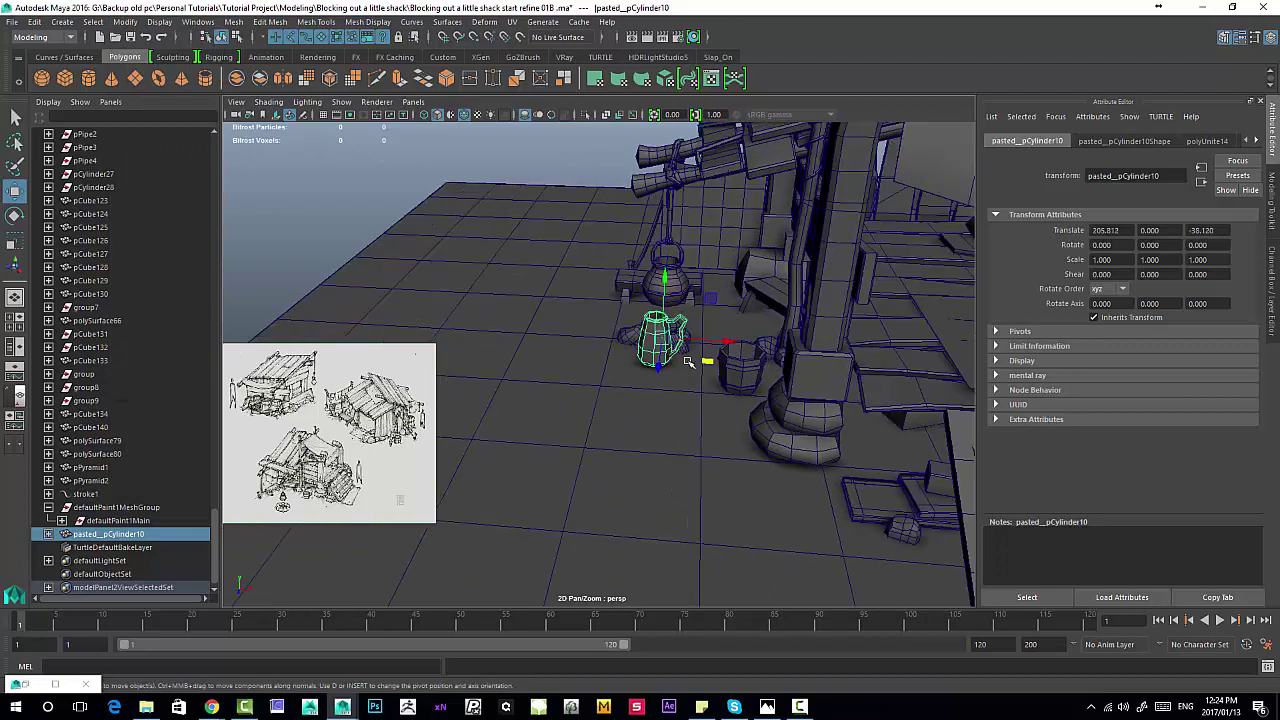
pyautogui.moveTo(693, 362); pyautogui.dragTo(793, 345)
pyautogui.scroll(-3, 716, 323)
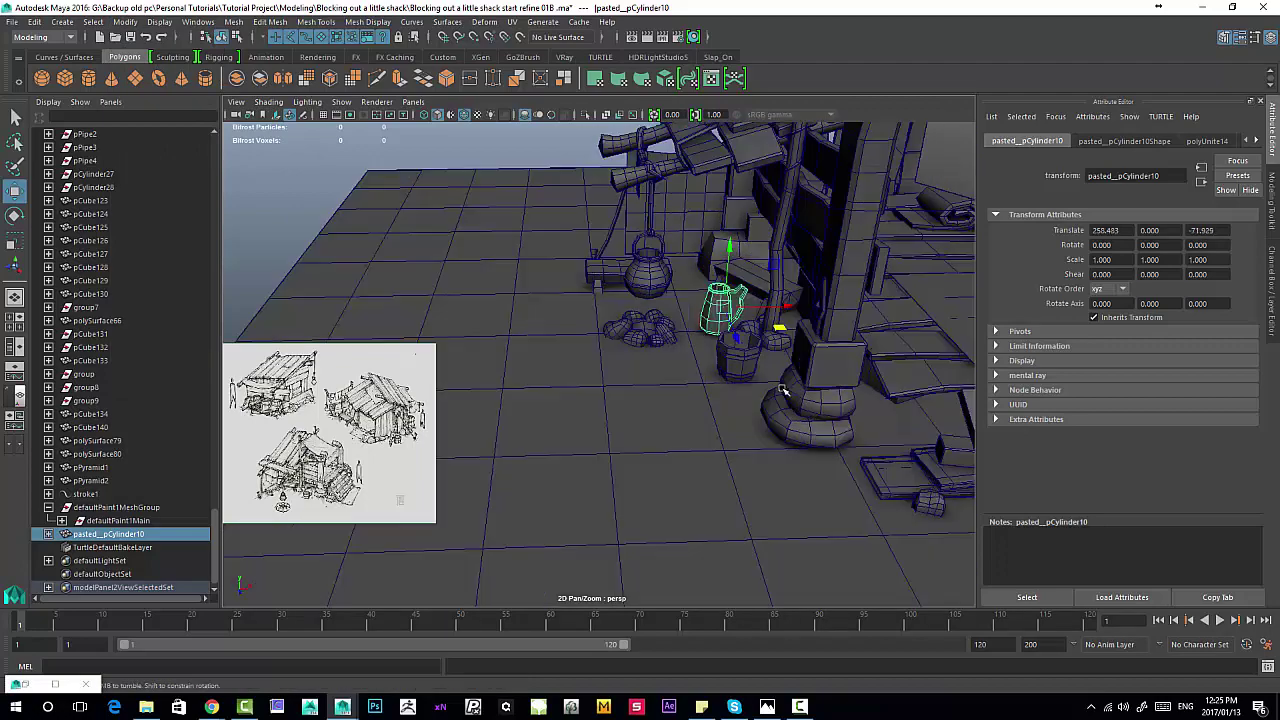
pyautogui.scroll(4, 717, 323)
pyautogui.keyDown('alt'); pyautogui.moveTo(734, 240); pyautogui.dragTo(737, 327, button='middle'); pyautogui.keyUp('alt')
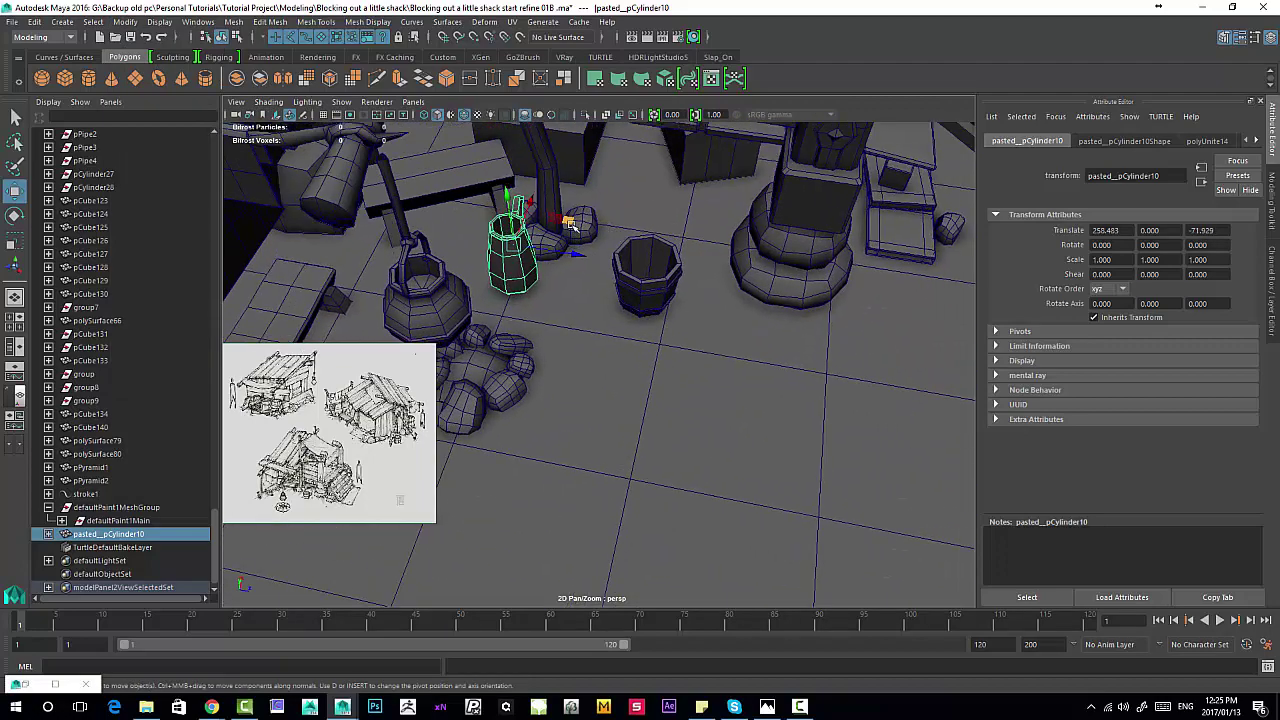
pyautogui.moveTo(568, 222); pyautogui.dragTo(733, 211)
pyautogui.keyDown('alt'); pyautogui.moveTo(745, 315); pyautogui.dragTo(700, 266); pyautogui.keyUp('alt')
pyautogui.scroll(5, 505, 326)
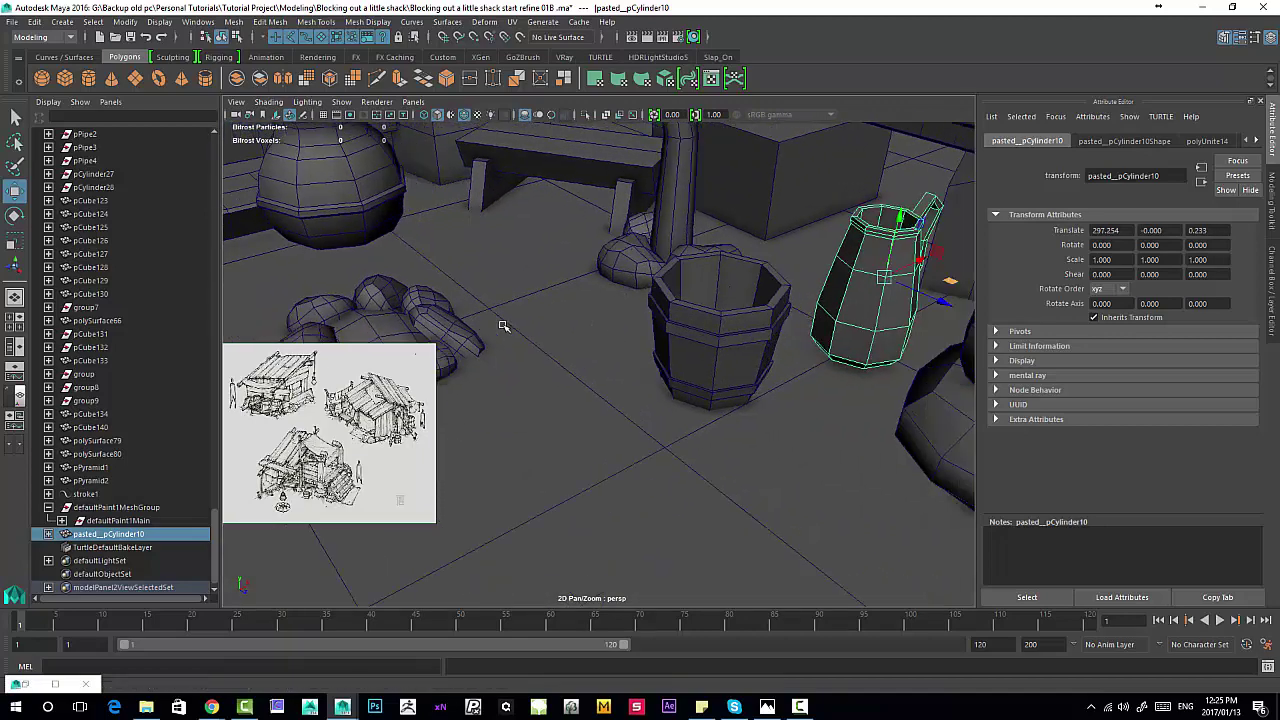
# Step: Rotate the vase about -51.6 degrees around Y, shift it closer to the bucket, and lower it about 2.9 units
pyautogui.keyDown('alt'); pyautogui.moveTo(505, 326); pyautogui.dragTo(628, 326); pyautogui.keyUp('alt')
pyautogui.press('e')
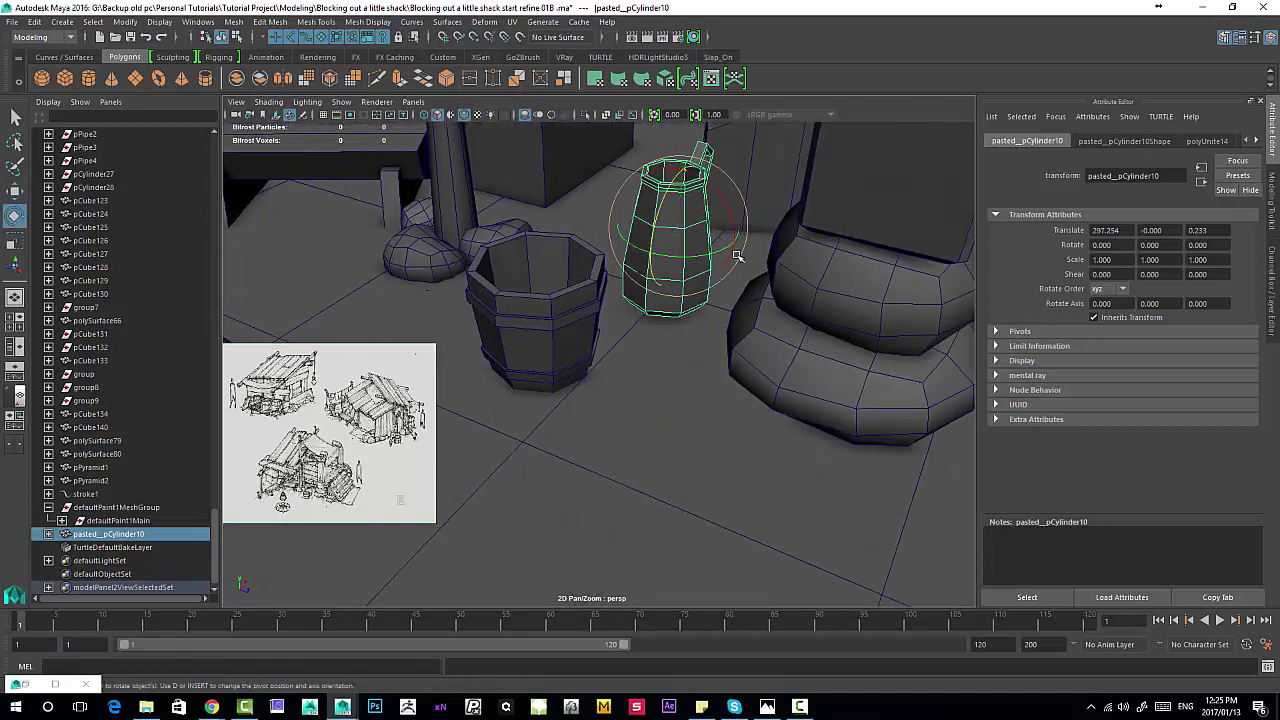
pyautogui.press('w')
pyautogui.moveTo(659, 254); pyautogui.dragTo(723, 255)
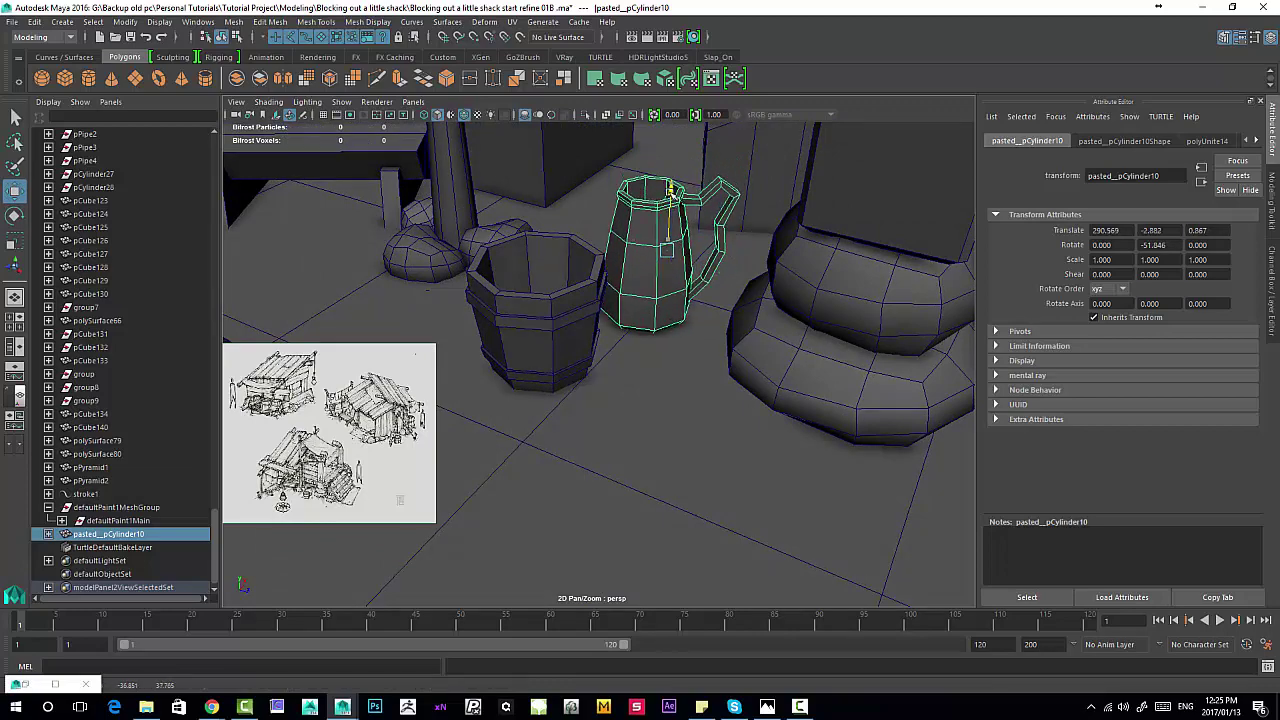
# Step: Deselect the vase and examine the whole shack scene, including the cloth roof and front porch
pyautogui.keyDown('alt'); pyautogui.moveTo(671, 191); pyautogui.dragTo(297, 180, button='right'); pyautogui.keyUp('alt')
pyautogui.click(343, 181)
pyautogui.keyDown('alt'); pyautogui.moveTo(691, 297); pyautogui.dragTo(531, 220); pyautogui.keyUp('alt')
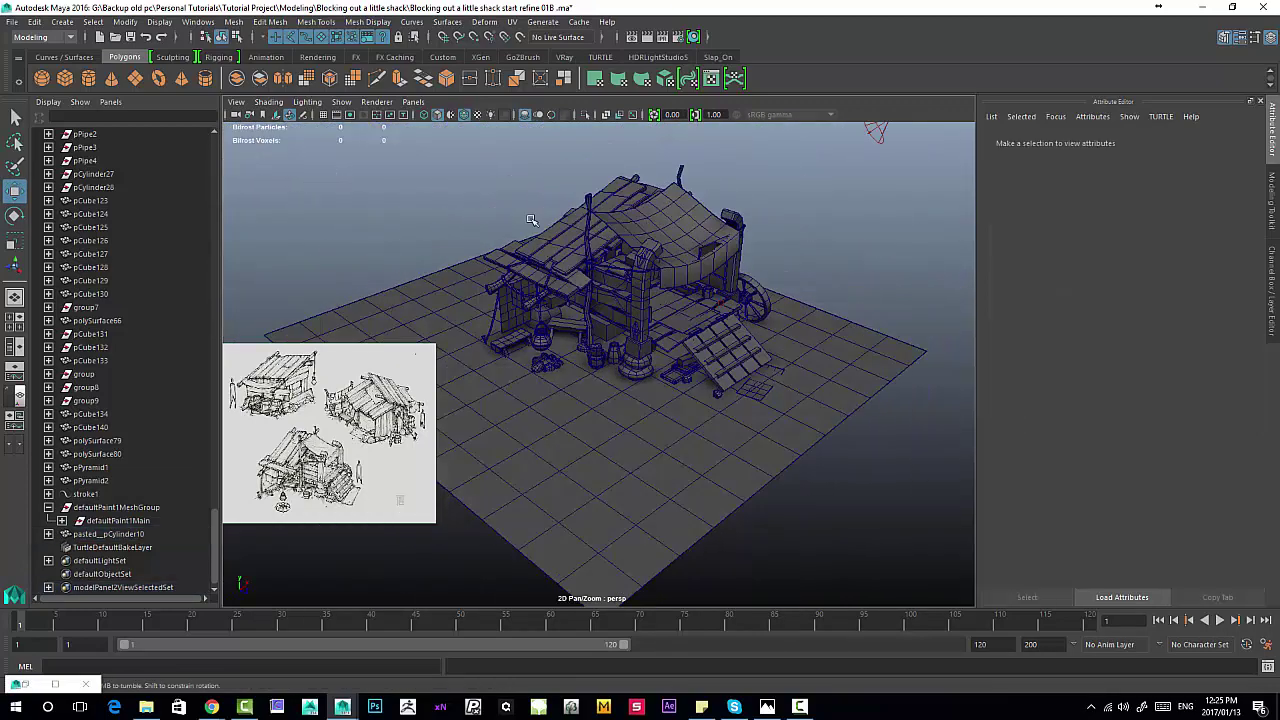
pyautogui.keyDown('alt'); pyautogui.moveTo(531, 220); pyautogui.dragTo(763, 377, button='right'); pyautogui.keyUp('alt')
pyautogui.keyDown('alt'); pyautogui.moveTo(763, 377); pyautogui.dragTo(650, 351); pyautogui.keyUp('alt')
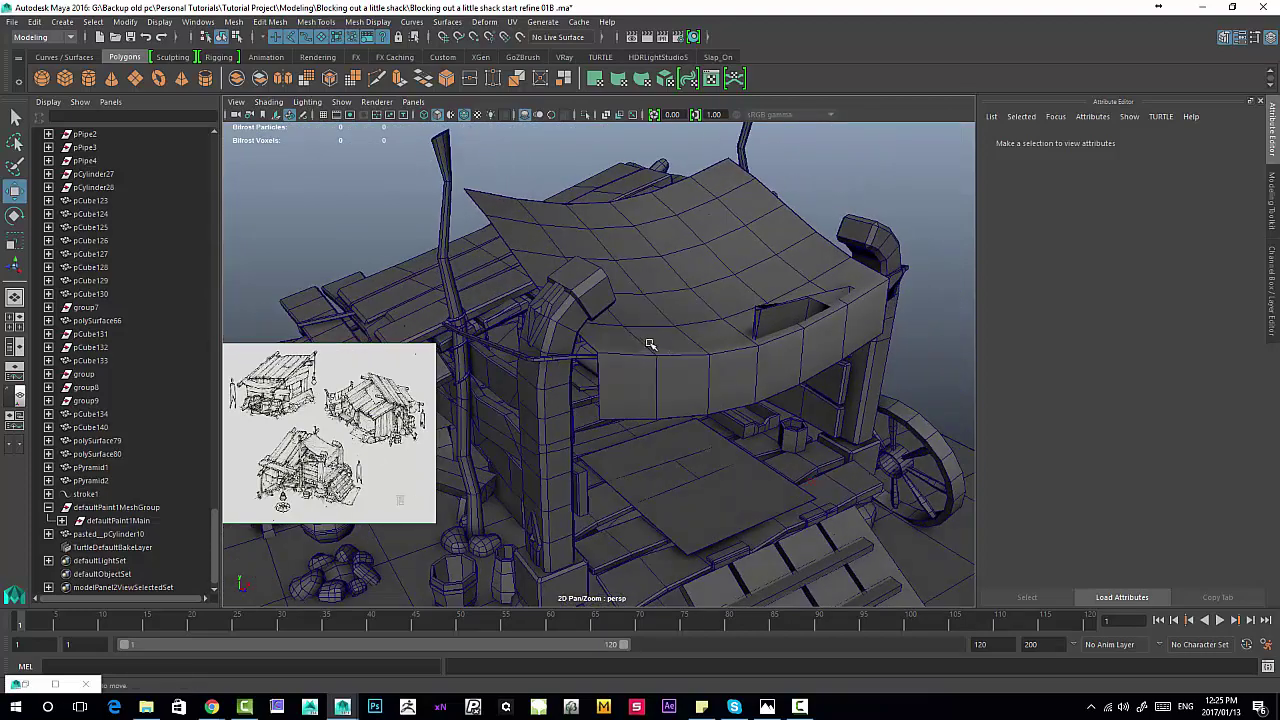
pyautogui.keyDown('alt'); pyautogui.moveTo(794, 267); pyautogui.dragTo(717, 269, button='right'); pyautogui.keyUp('alt')
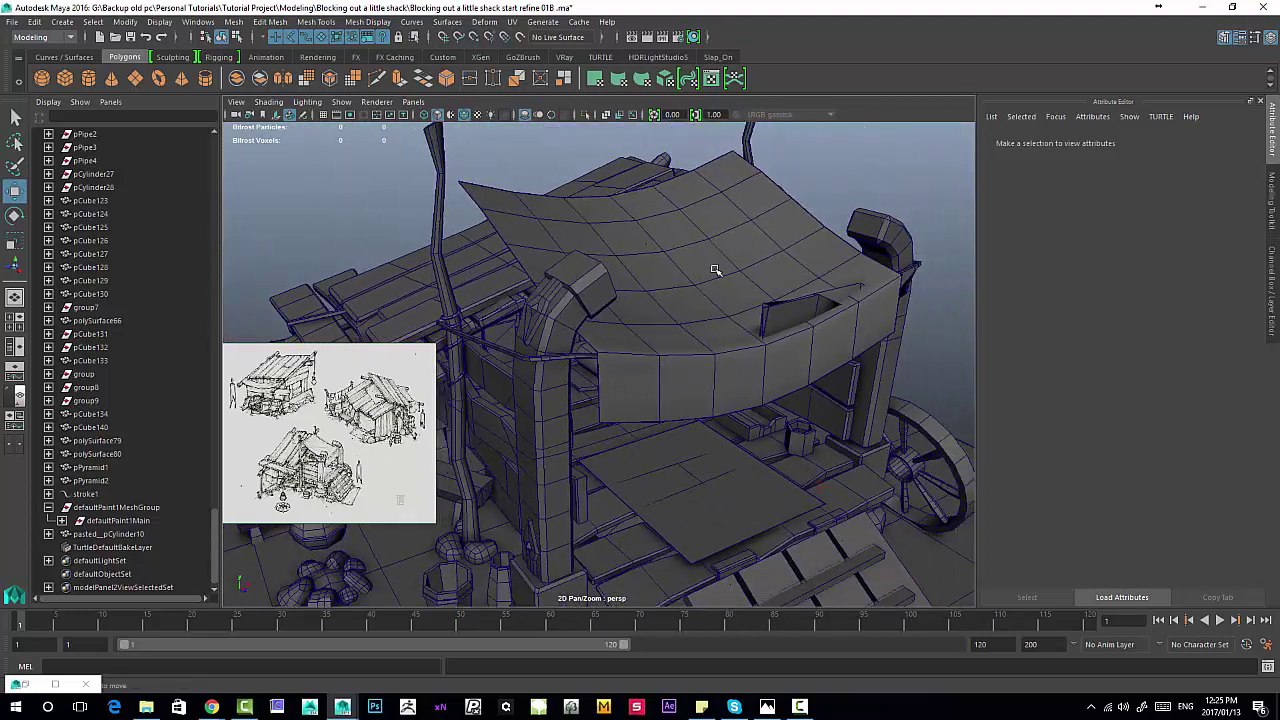
pyautogui.keyDown('alt'); pyautogui.moveTo(717, 269); pyautogui.dragTo(655, 318, button='middle'); pyautogui.keyUp('alt')
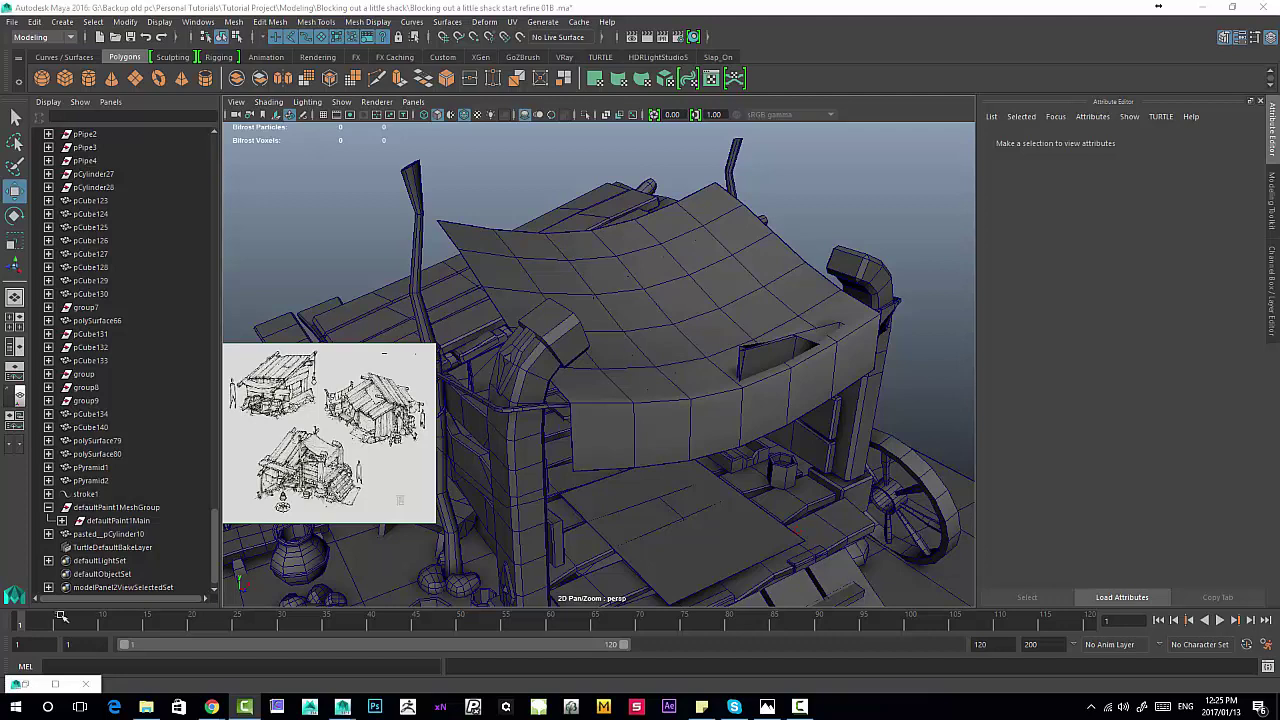
pyautogui.click(803, 706)
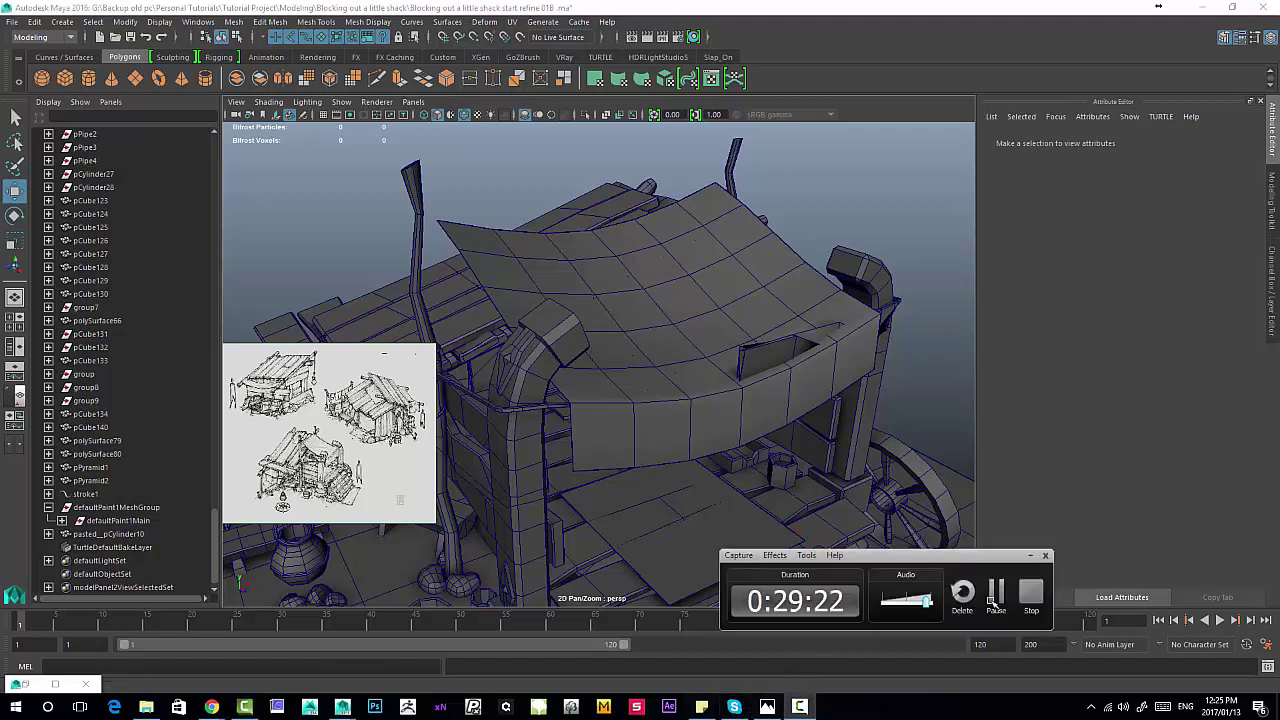